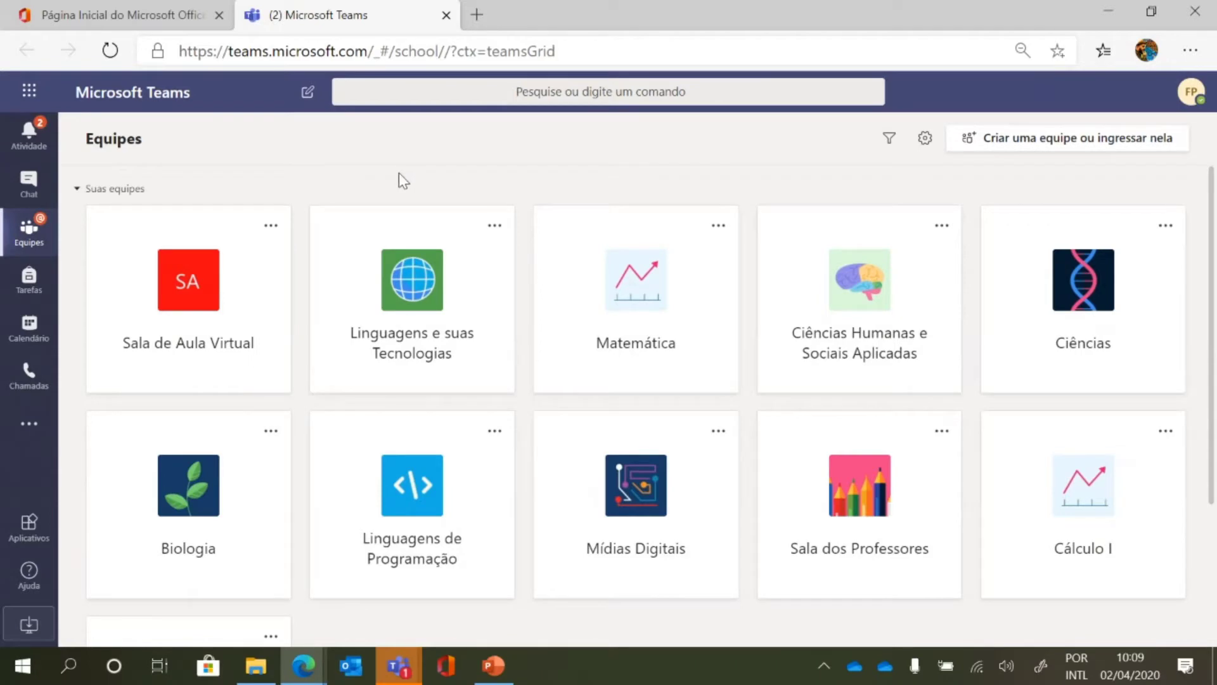
# Look over all the teams in the grid, down to the SEDUC MT - Teste team.
pyautogui.scroll(-3, 491, 293)
pyautogui.scroll(3, 533, 508)
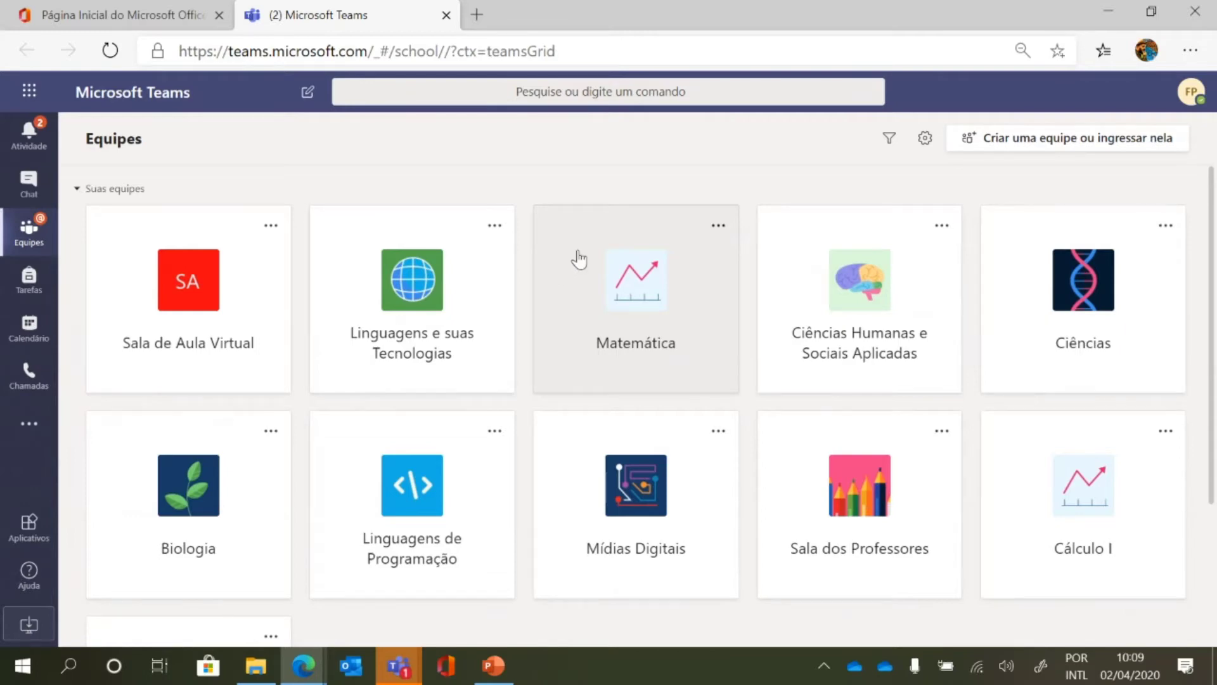
pyautogui.scroll(-3, 579, 261)
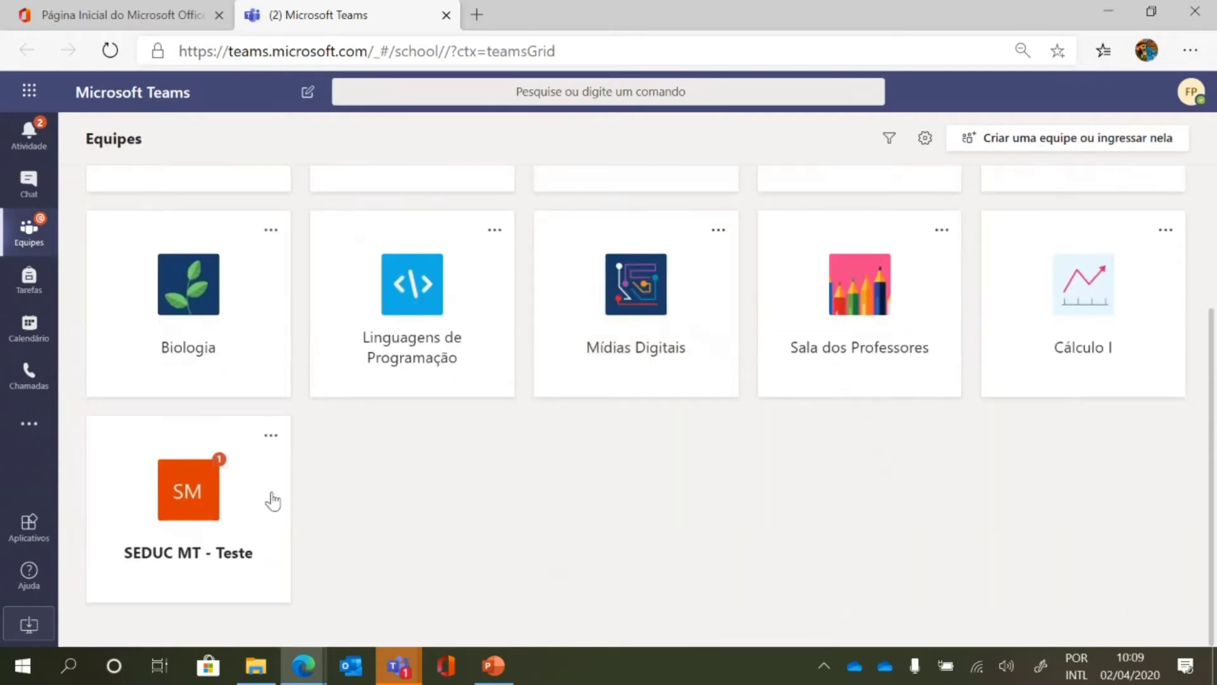
pyautogui.scroll(3, 397, 503)
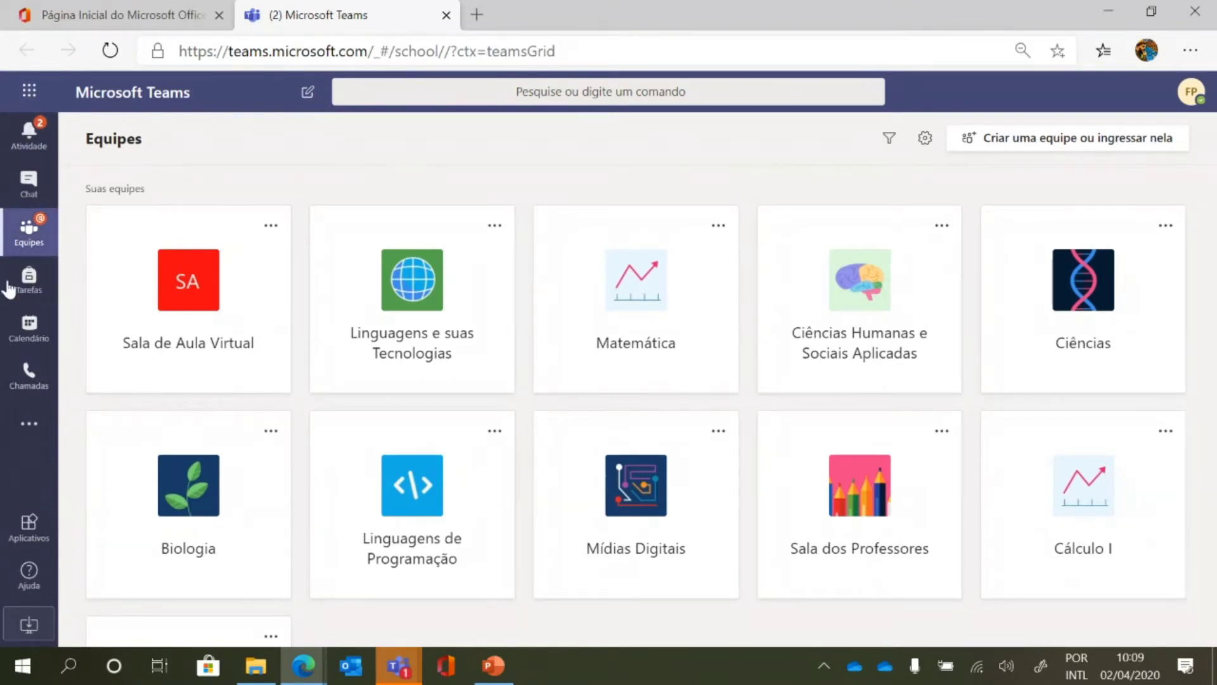
# Open the activity feed and view the História da matemática assignment mention for the SEDUC MT - Teste team.
pyautogui.click(15, 133)
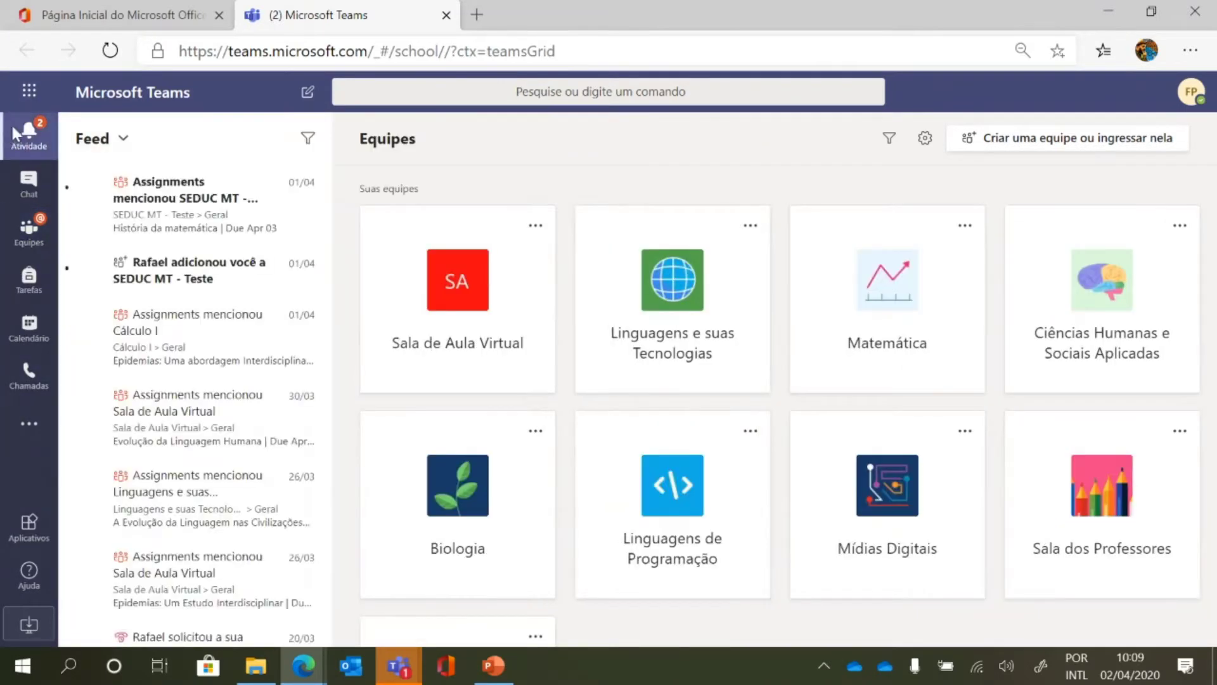
pyautogui.click(68, 181)
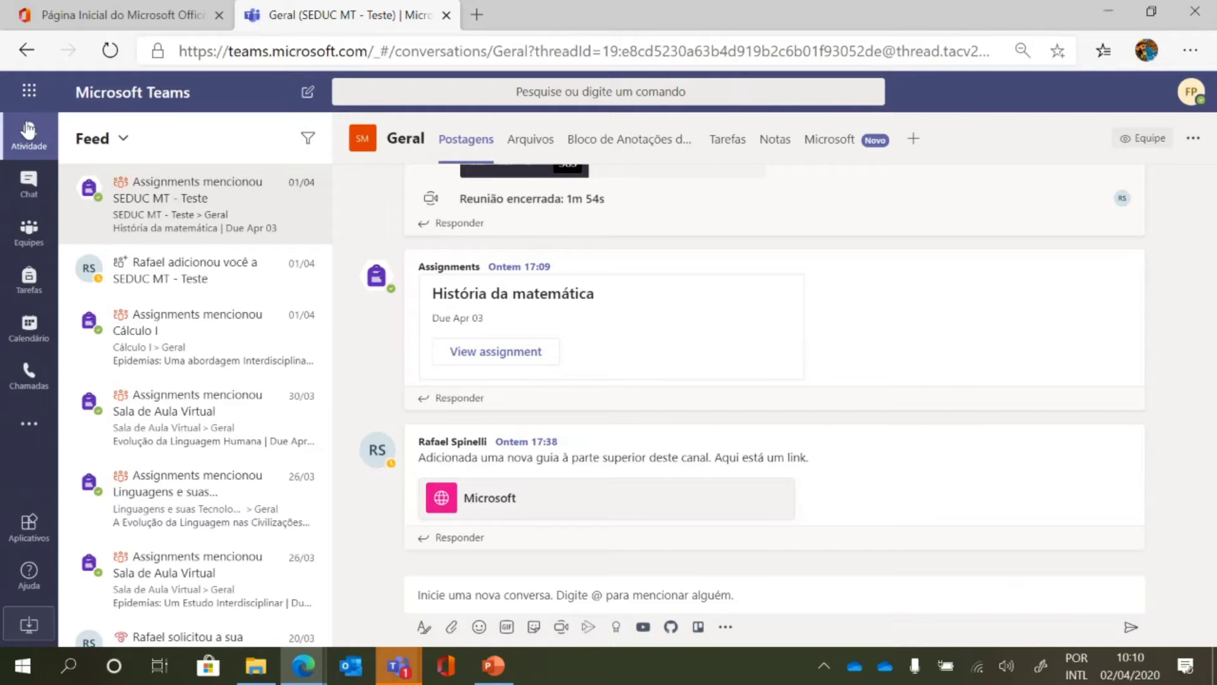
pyautogui.click(28, 130)
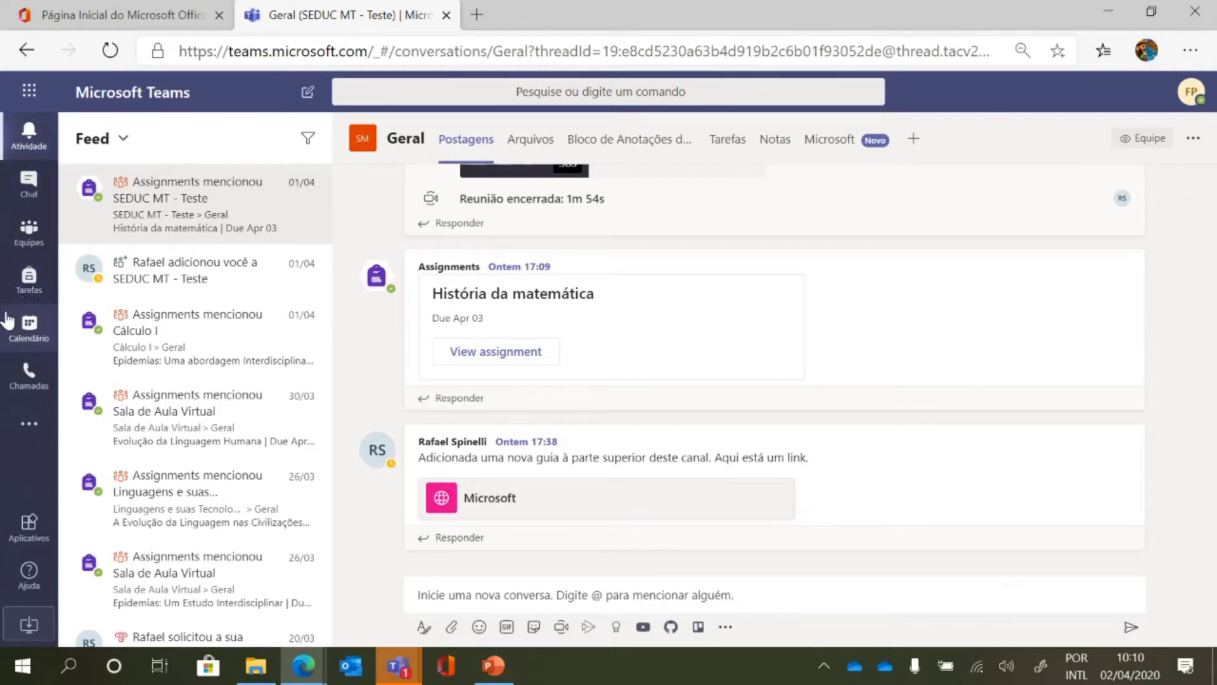
# Find the student by first name from the chat area and send them the message "Ola tudo bem".
pyautogui.click(27, 183)
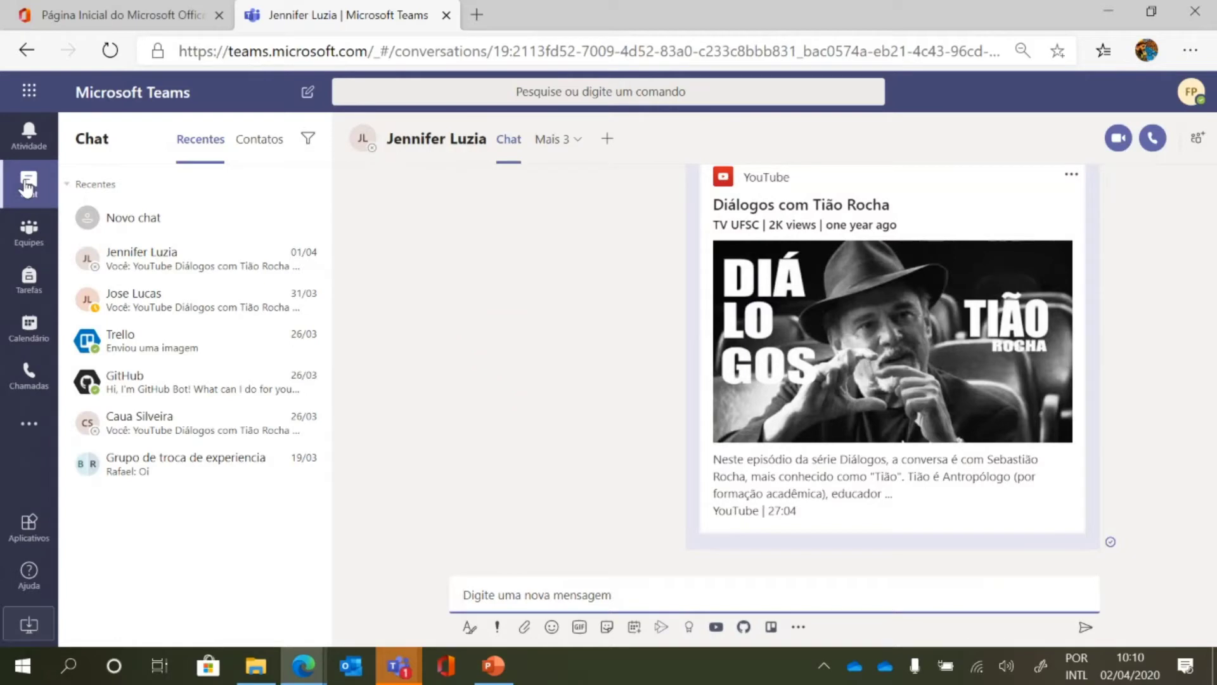
pyautogui.click(658, 91)
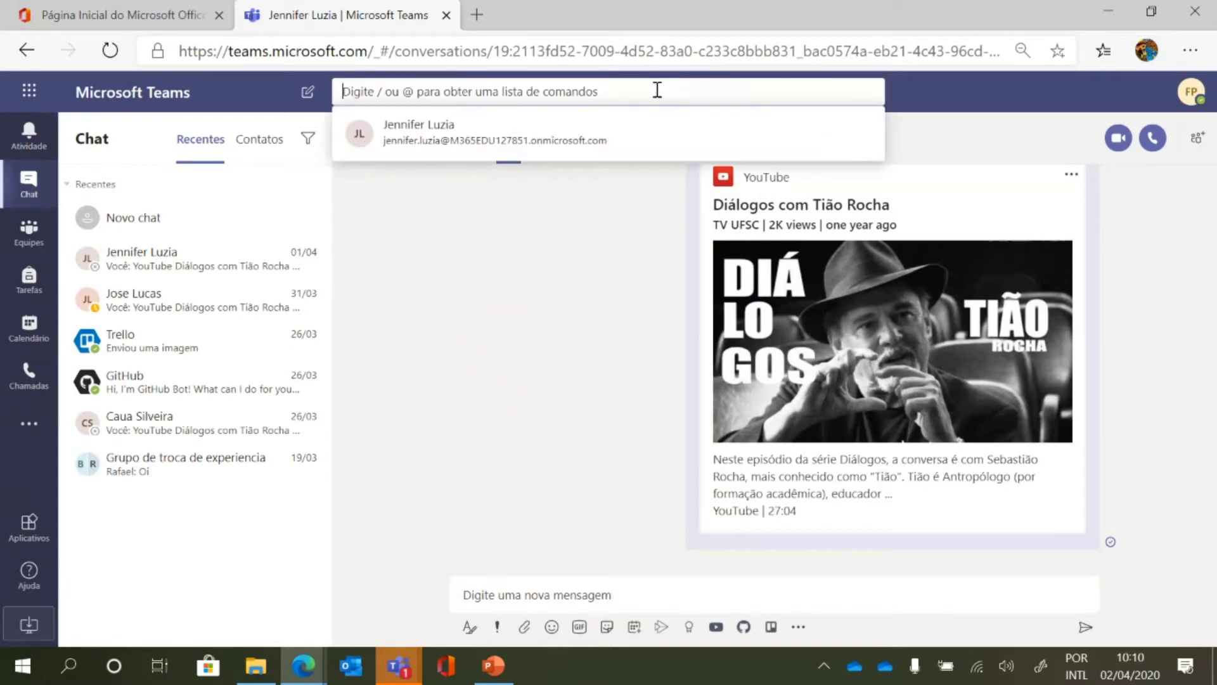
pyautogui.write('jose.')
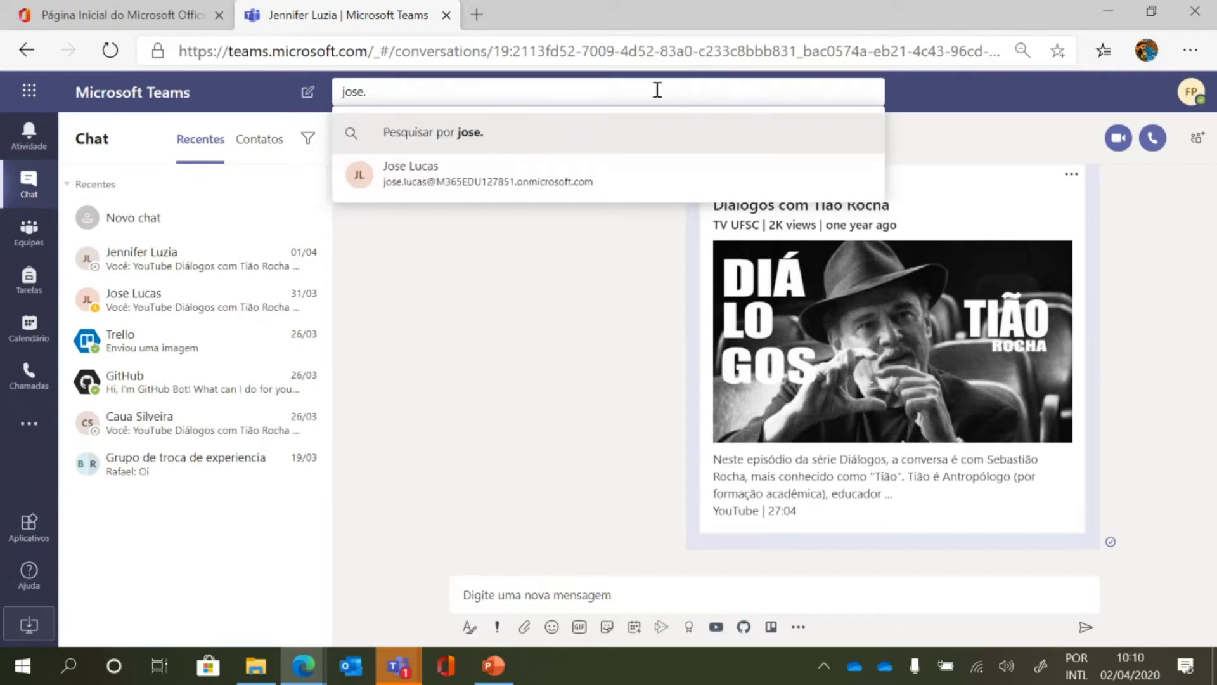
pyautogui.press('BackSpace')
pyautogui.click(540, 181)
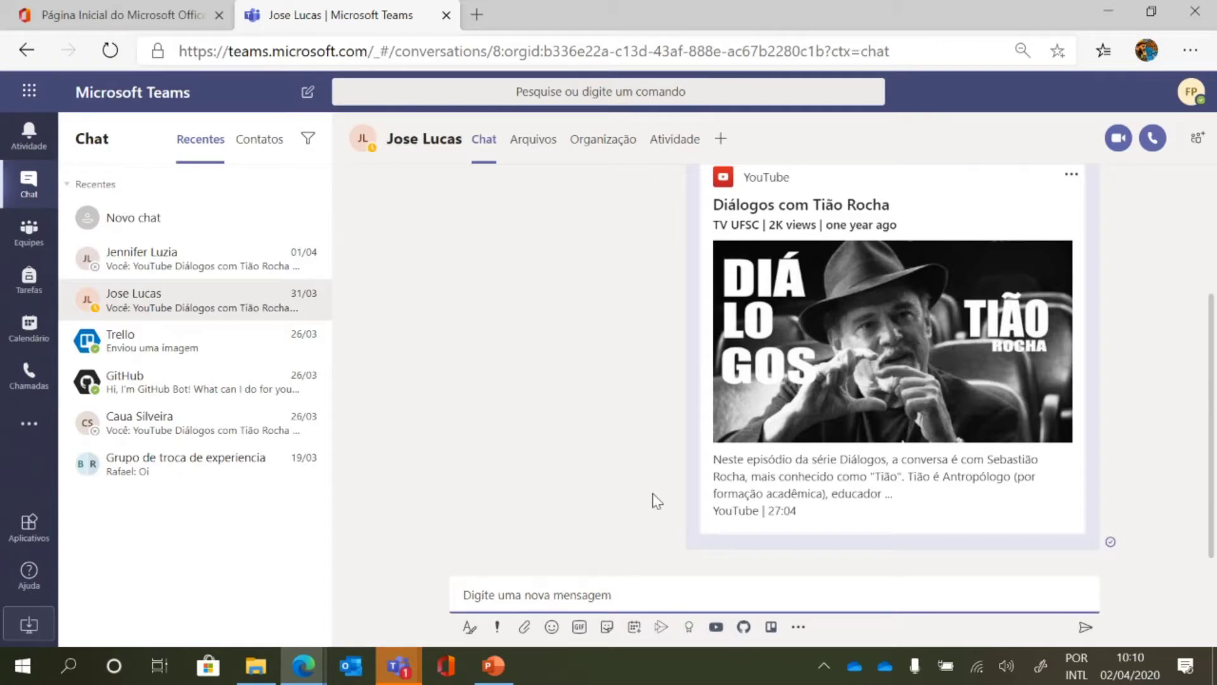
pyautogui.write('Ola tudo bem')
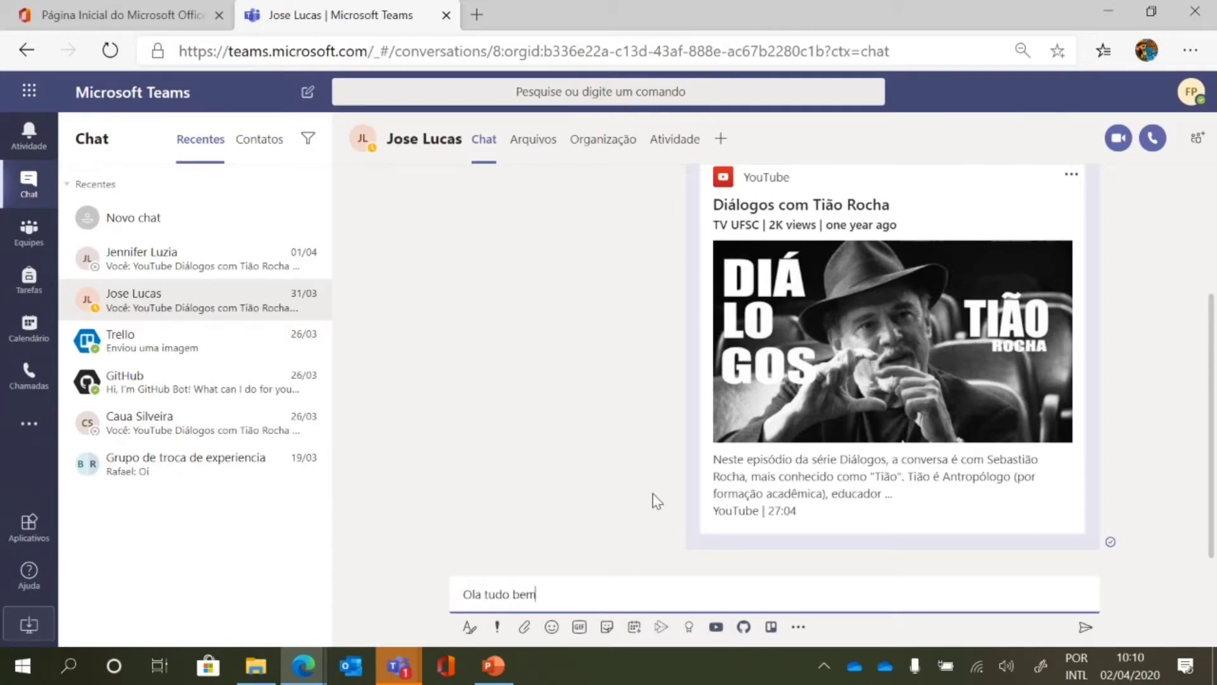
pyautogui.press('Return')
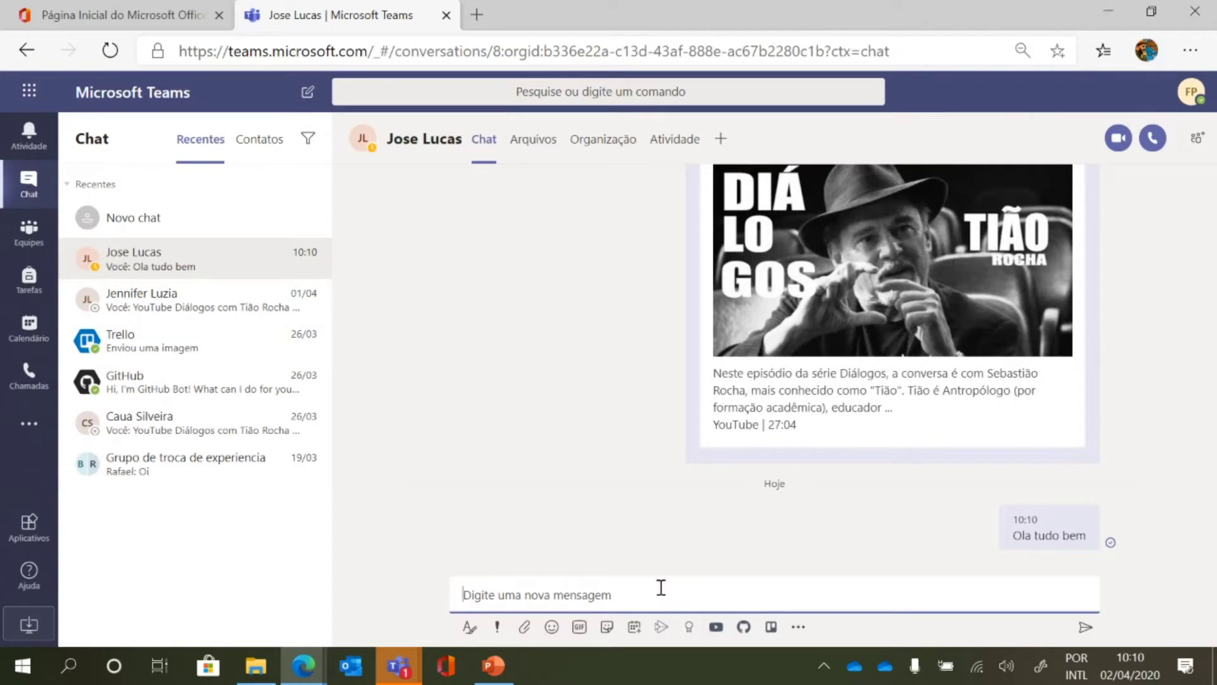
# Switch the keyboard layout to Português (Brasil) PTB2 and send "Mensagem Importante" marked as Importante in the same chat.
pyautogui.click(1076, 666)
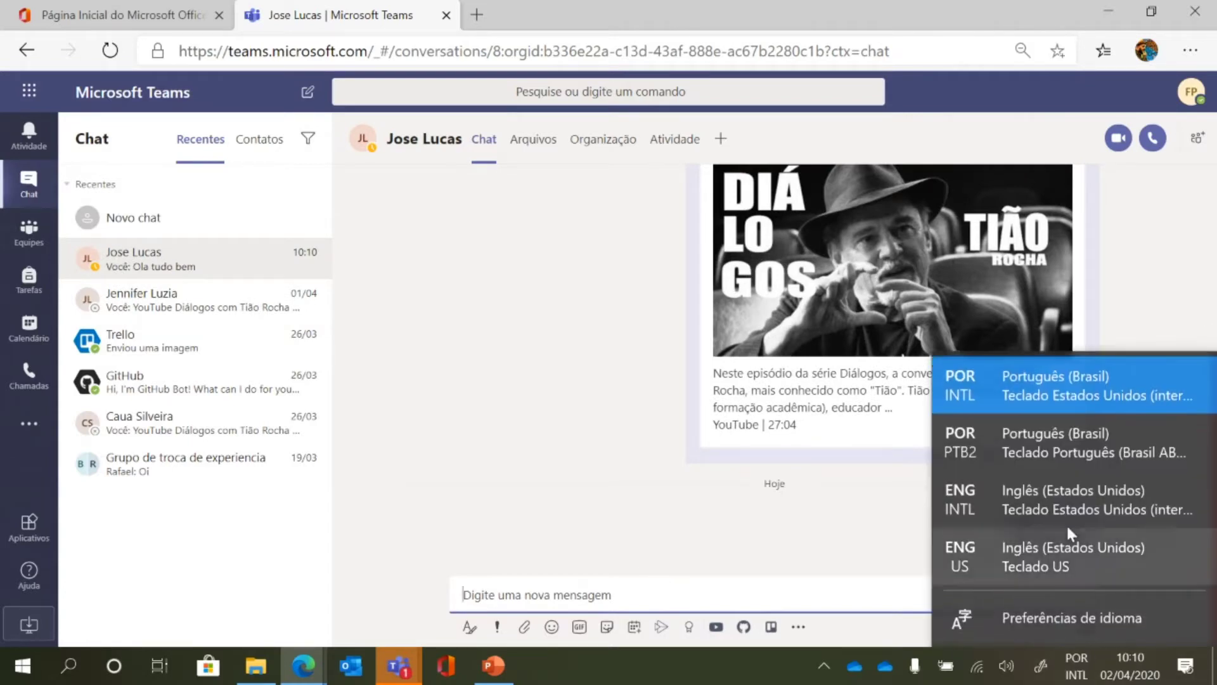
pyautogui.click(1064, 460)
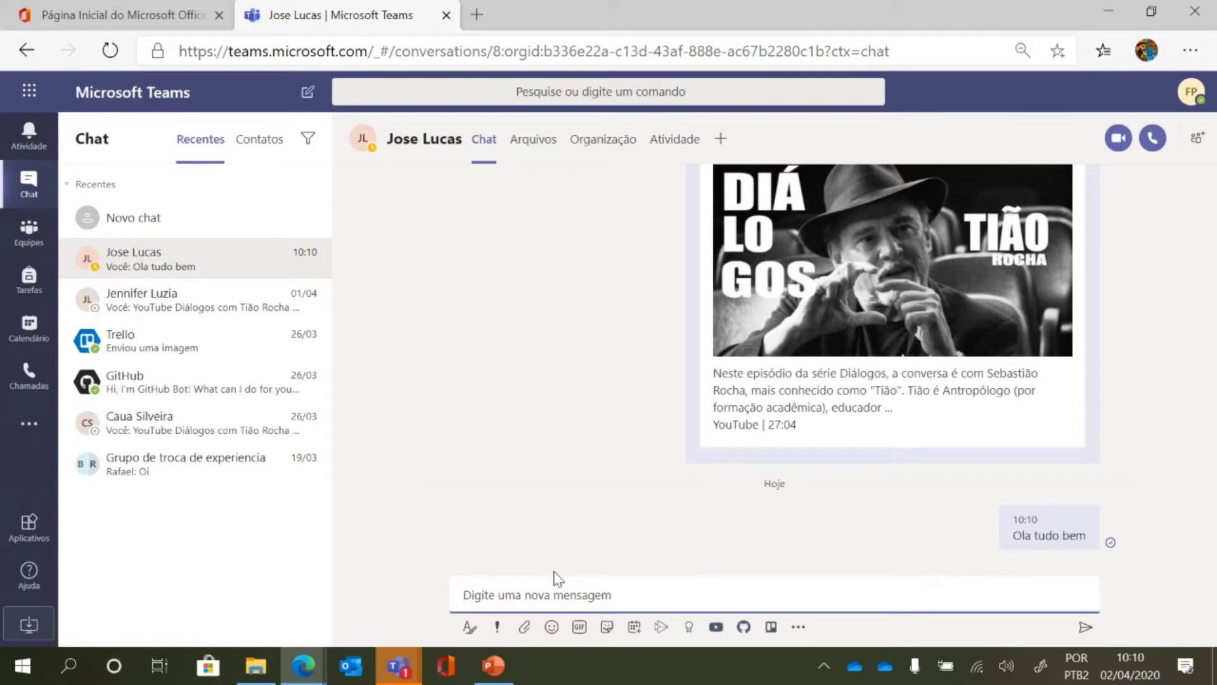
pyautogui.click(497, 629)
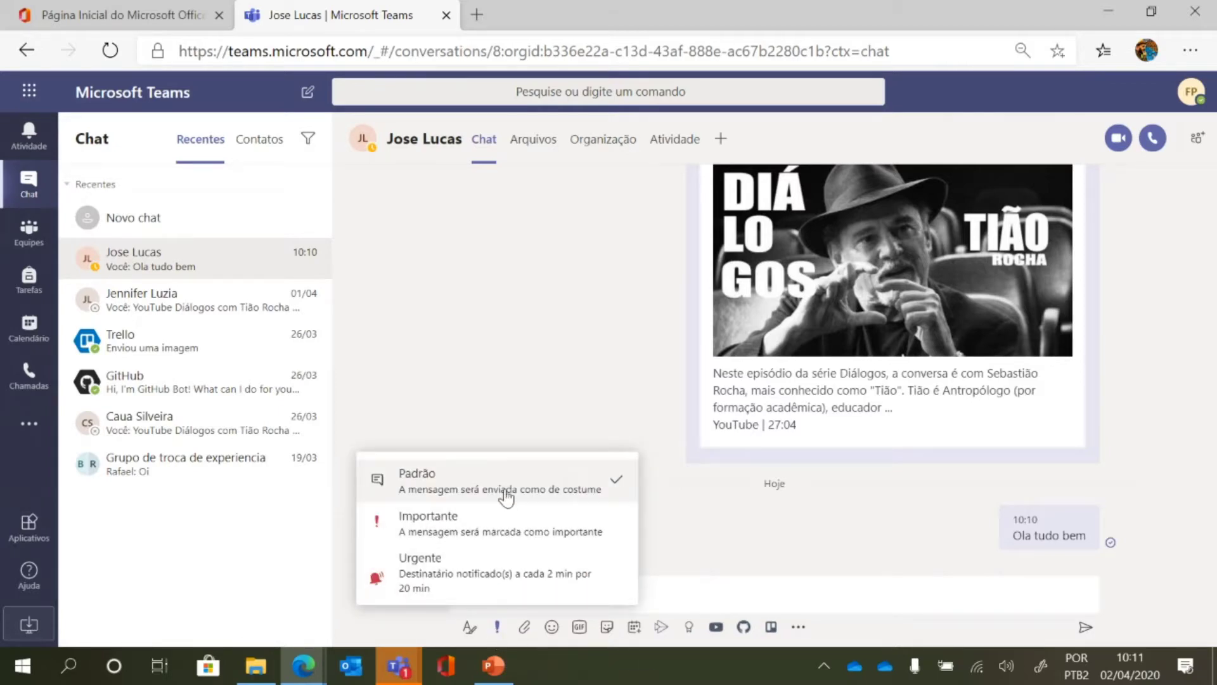
pyautogui.click(724, 593)
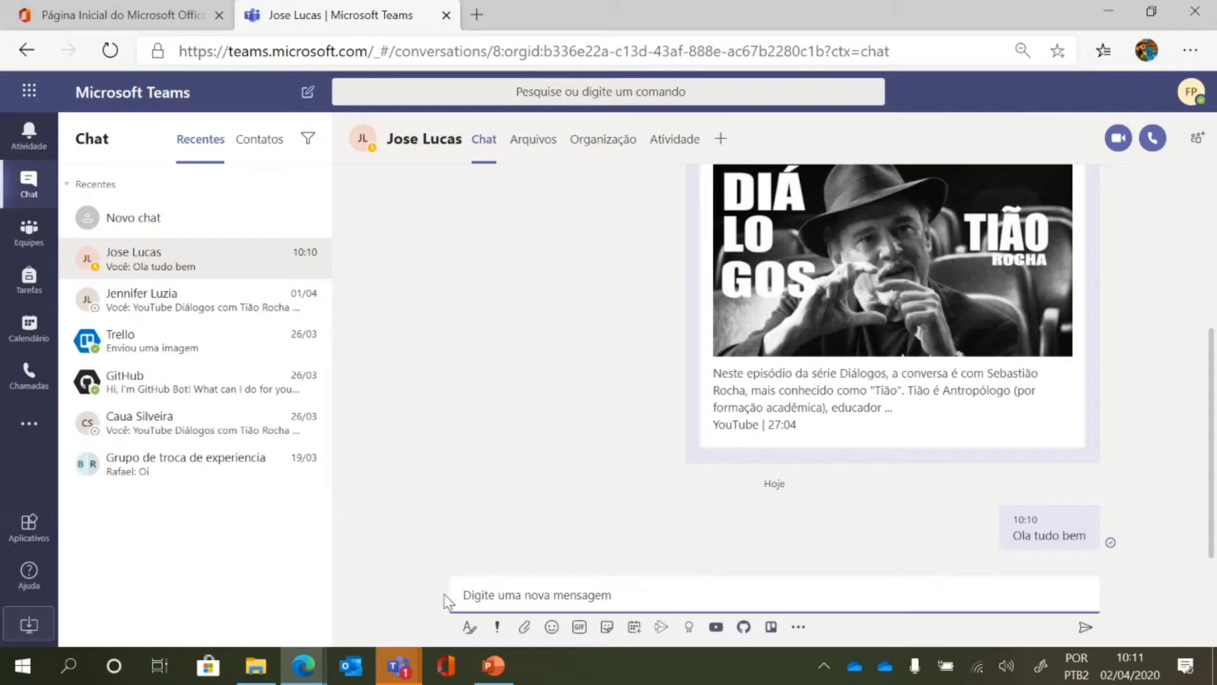
pyautogui.click(498, 629)
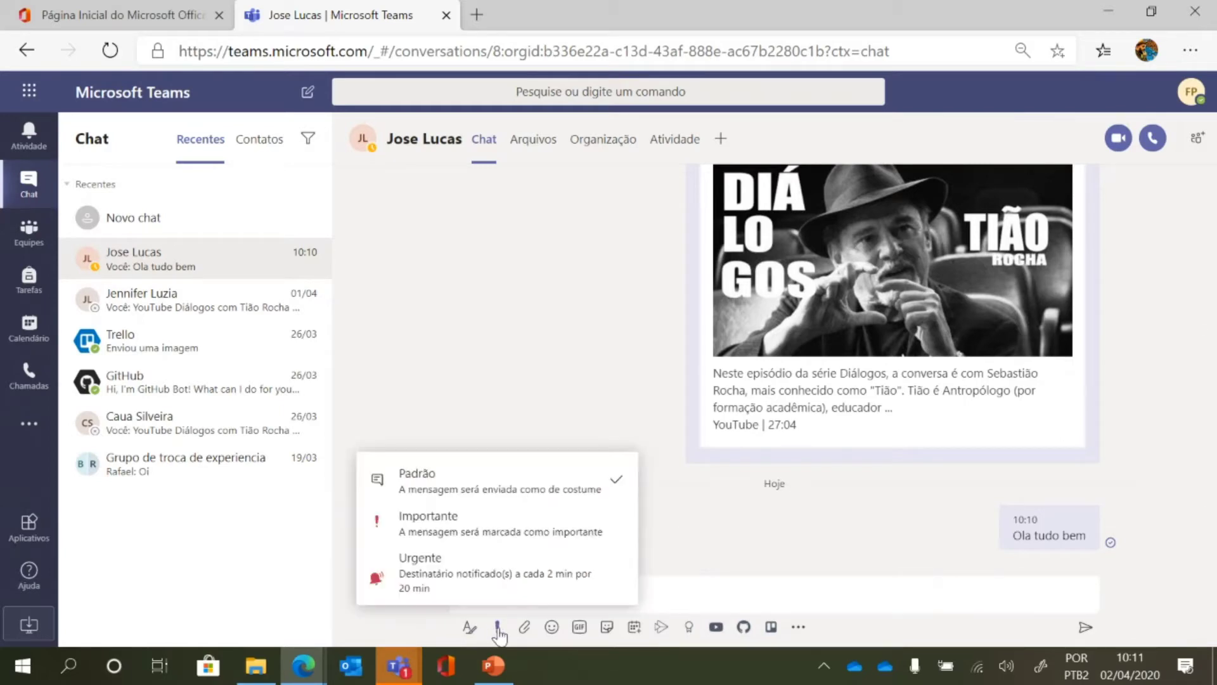
pyautogui.click(467, 521)
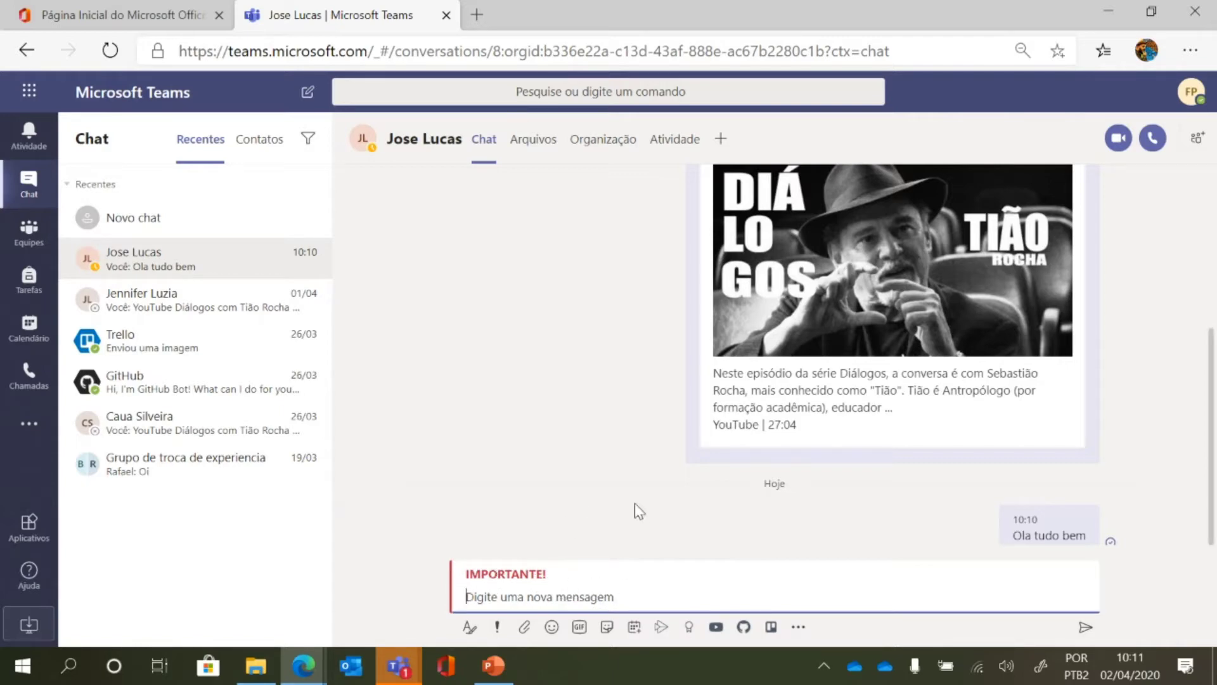
pyautogui.write('Mensagem Importante')
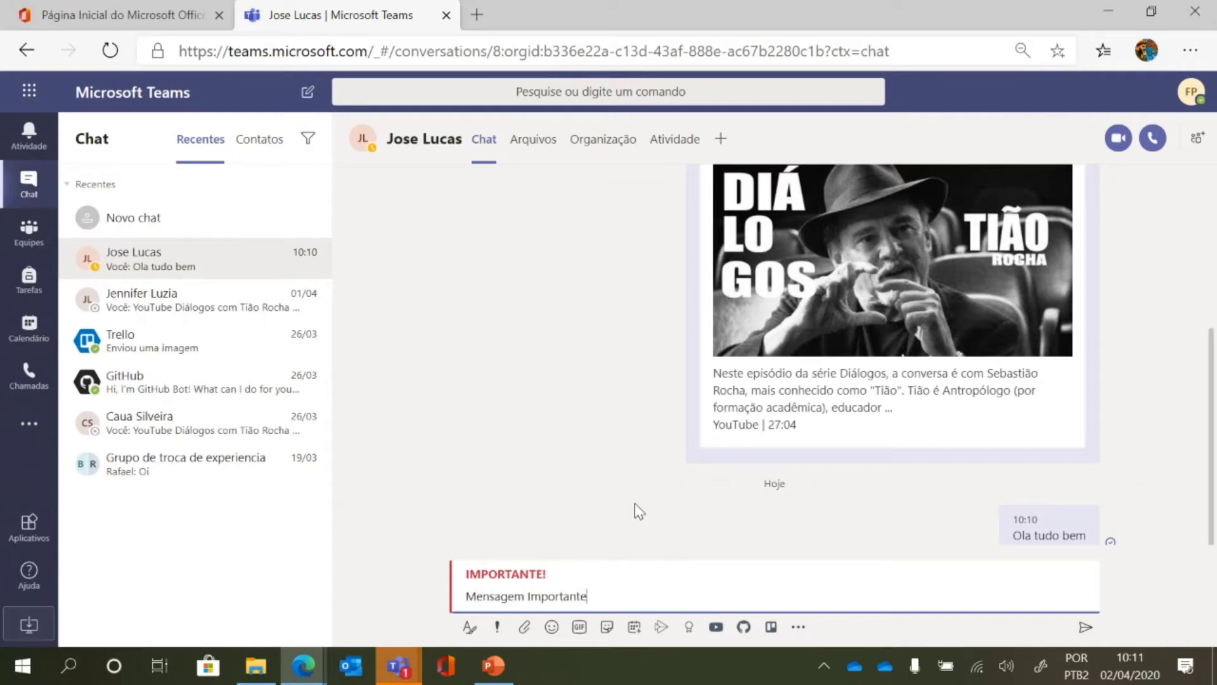
pyautogui.press('Return')
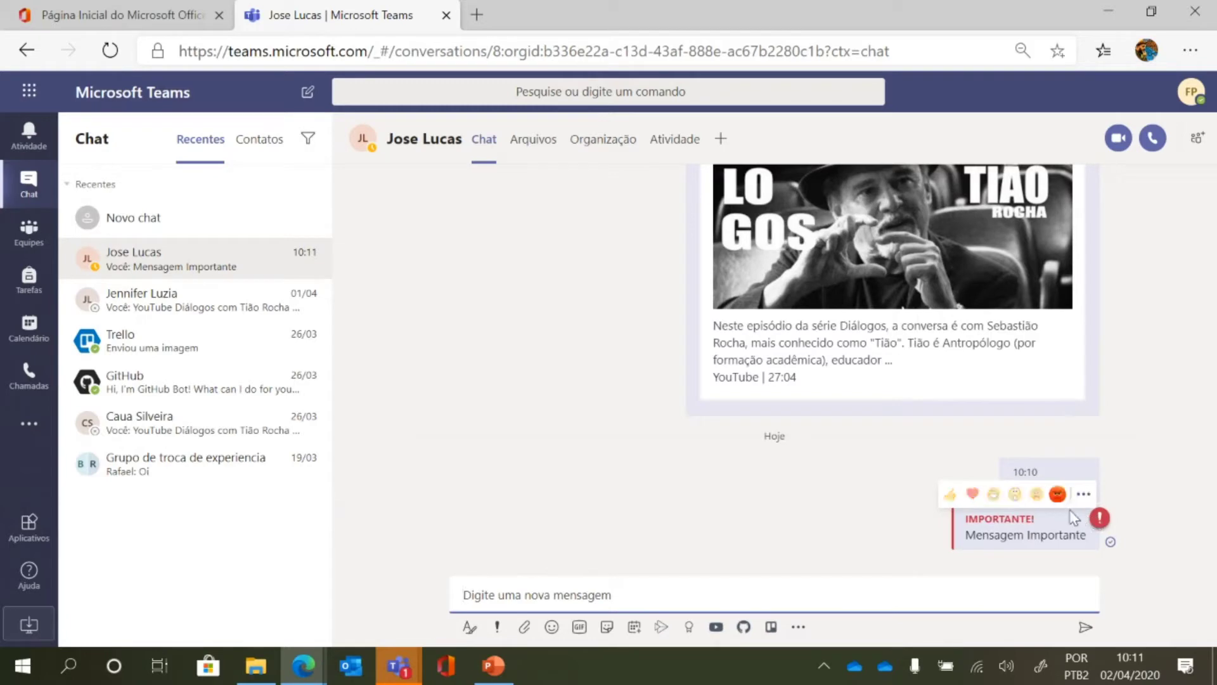
# Switch to the student's InPrivate browser window, continue with the Teams web app and ignore the desktop notifications offer.
pyautogui.moveTo(303, 666)
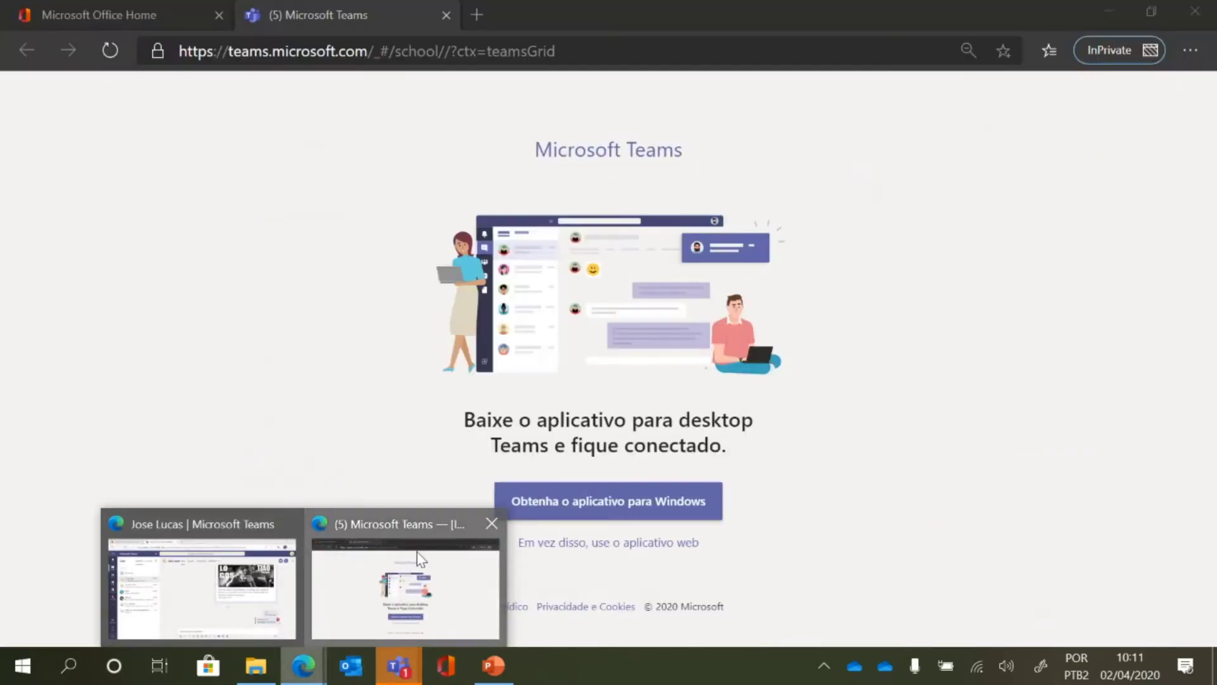
pyautogui.click(421, 559)
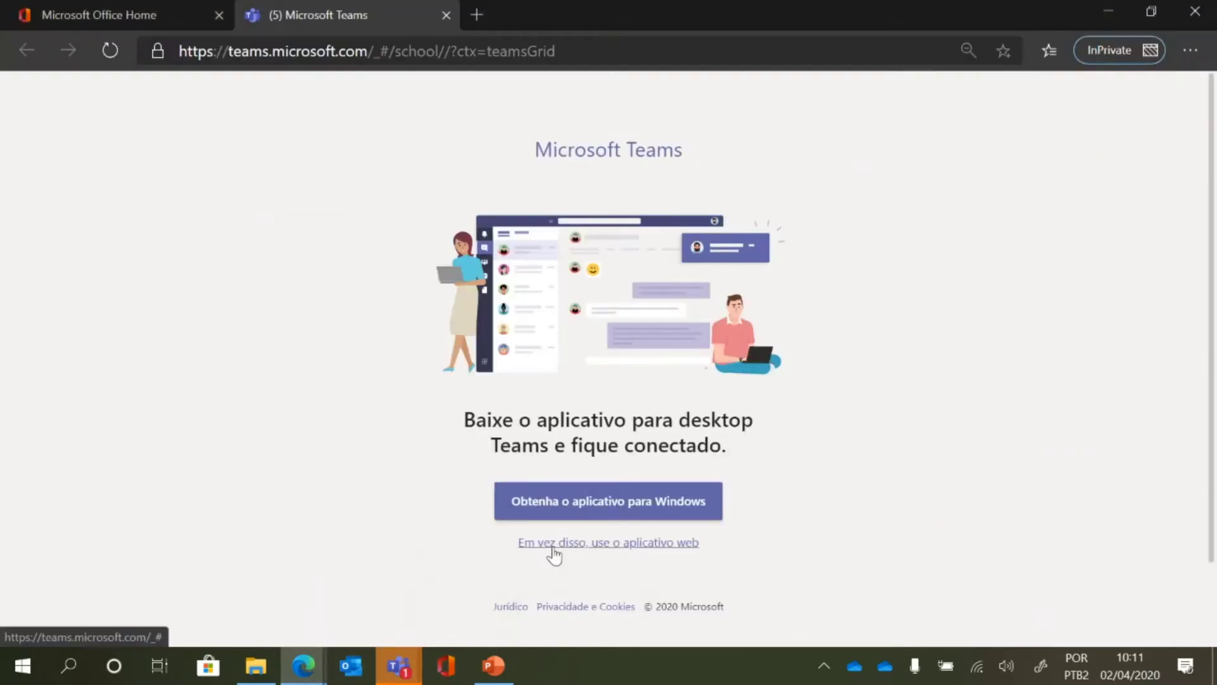
pyautogui.click(552, 543)
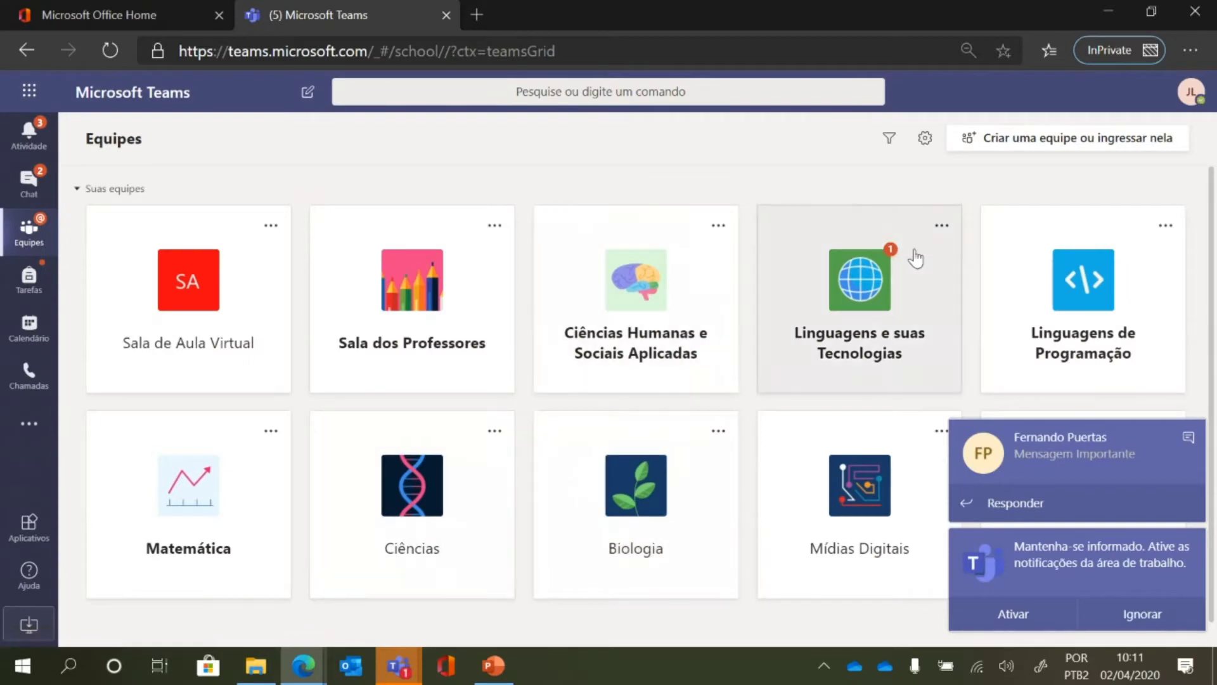
pyautogui.click(1146, 614)
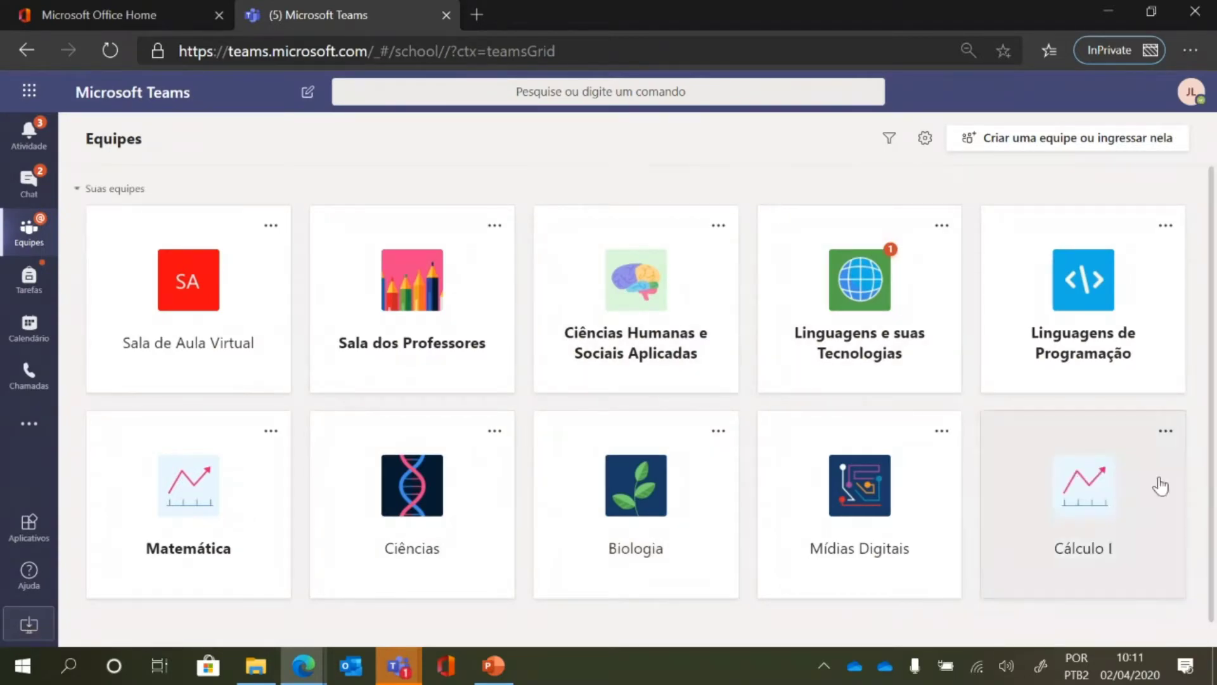
# Change the student account's Teams theme to Escuro in the general settings.
pyautogui.click(1192, 96)
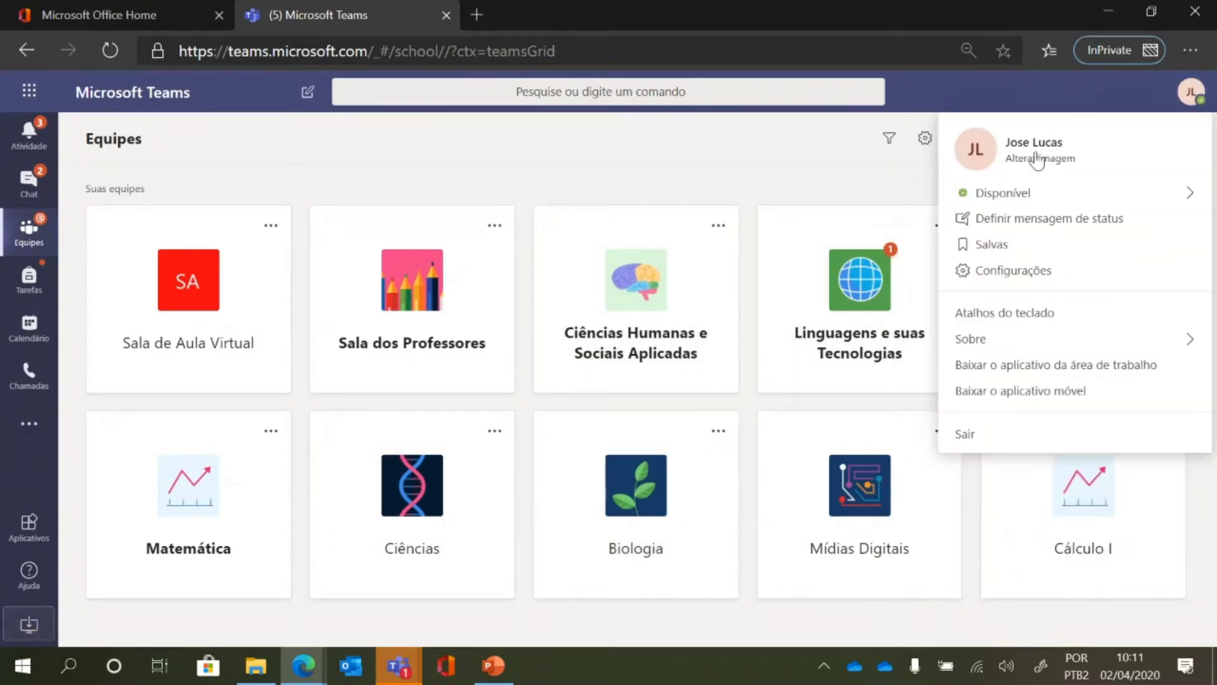
pyautogui.click(1027, 274)
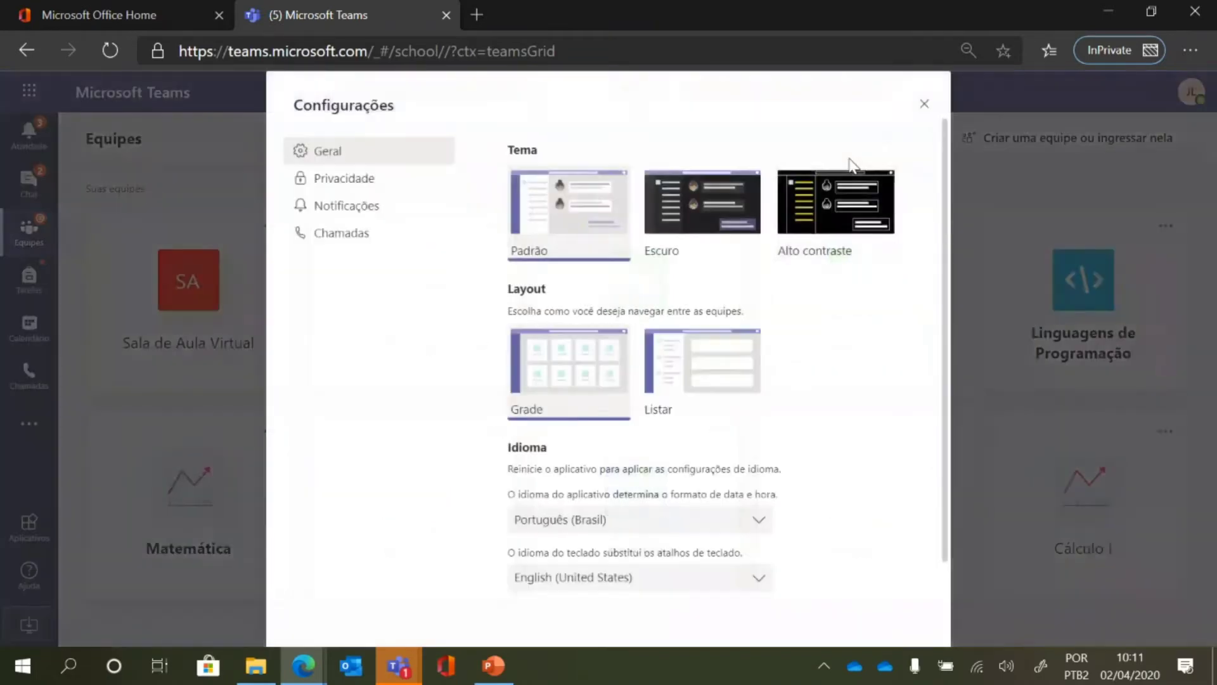
pyautogui.click(706, 202)
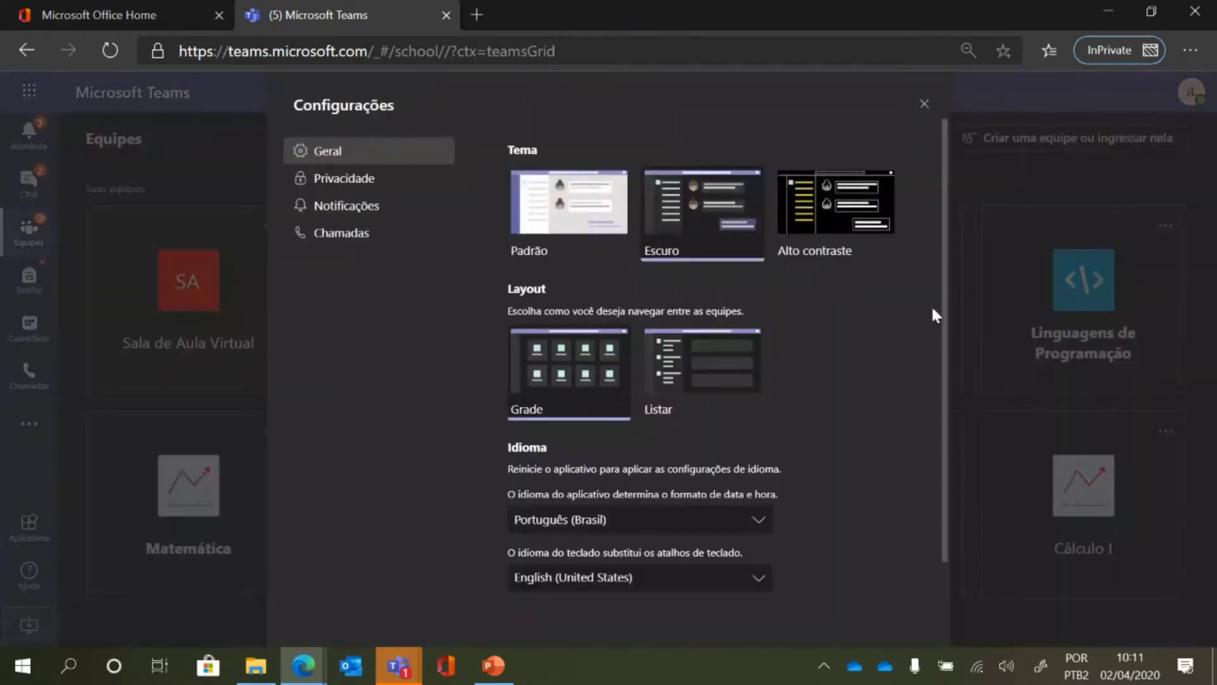
pyautogui.click(924, 105)
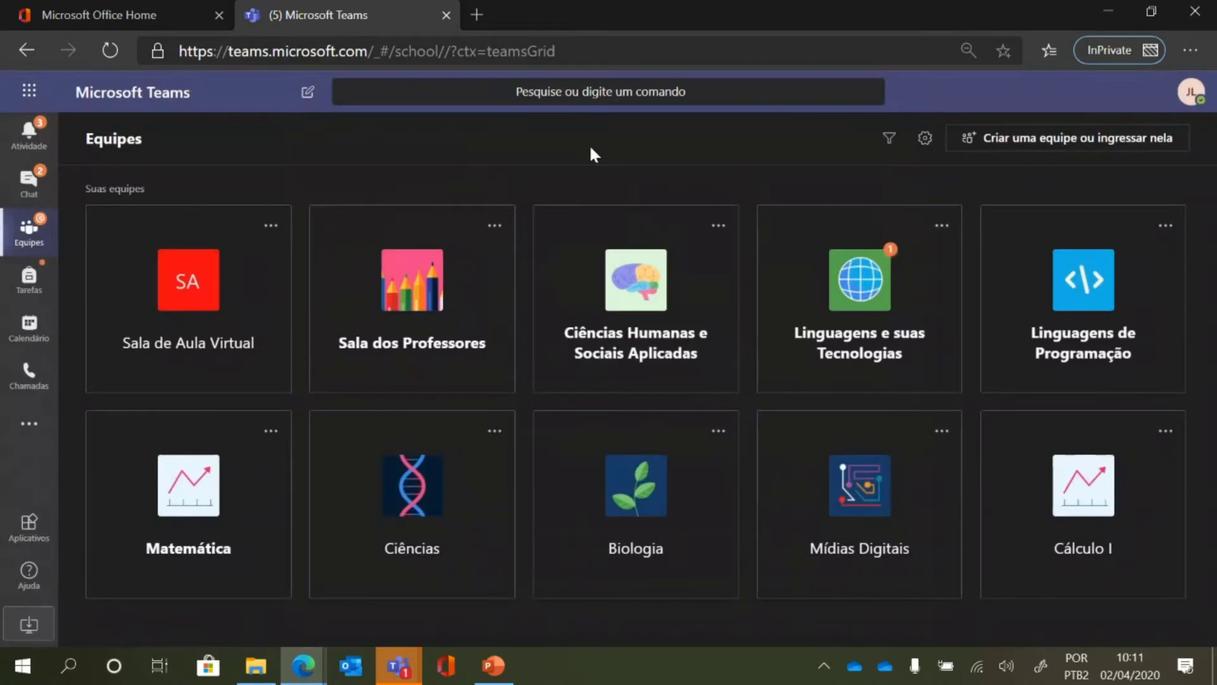
# Check the received messages in the student's chat and return to the sender's Teams window.
pyautogui.click(15, 188)
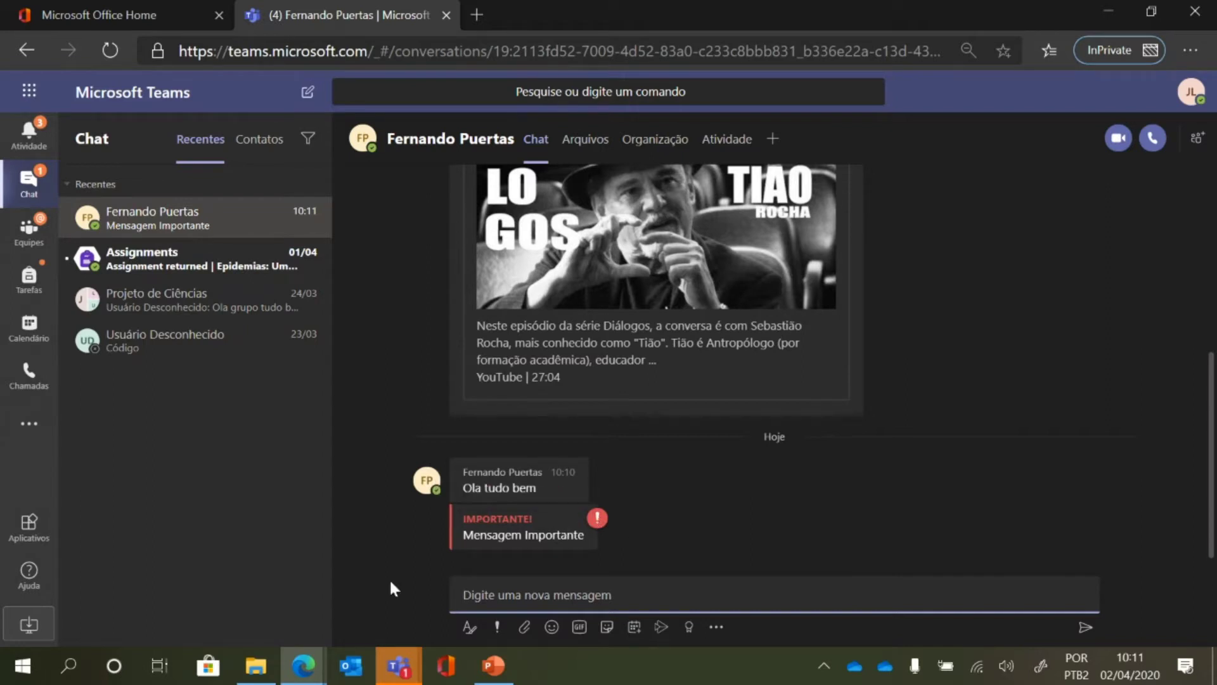
pyautogui.moveTo(303, 662)
pyautogui.click(190, 570)
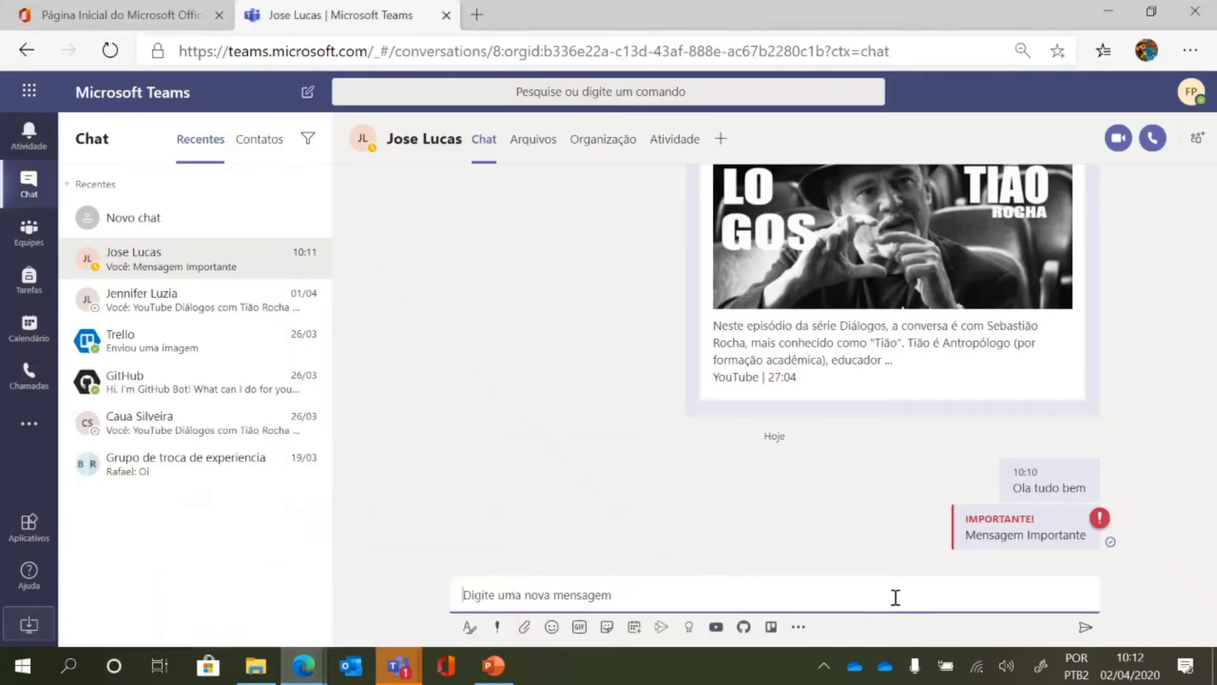
# Set the new chat message's priority to Urgente and write "Mensagem urgente" as its text.
pyautogui.click(497, 625)
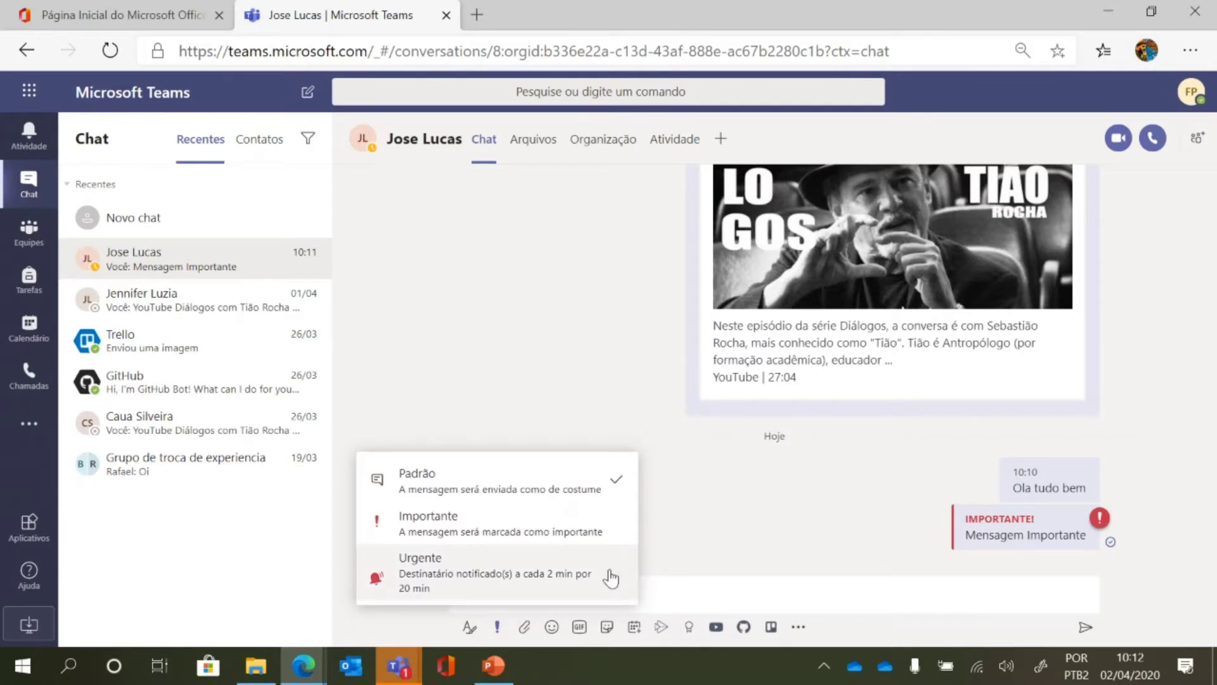
pyautogui.click(611, 573)
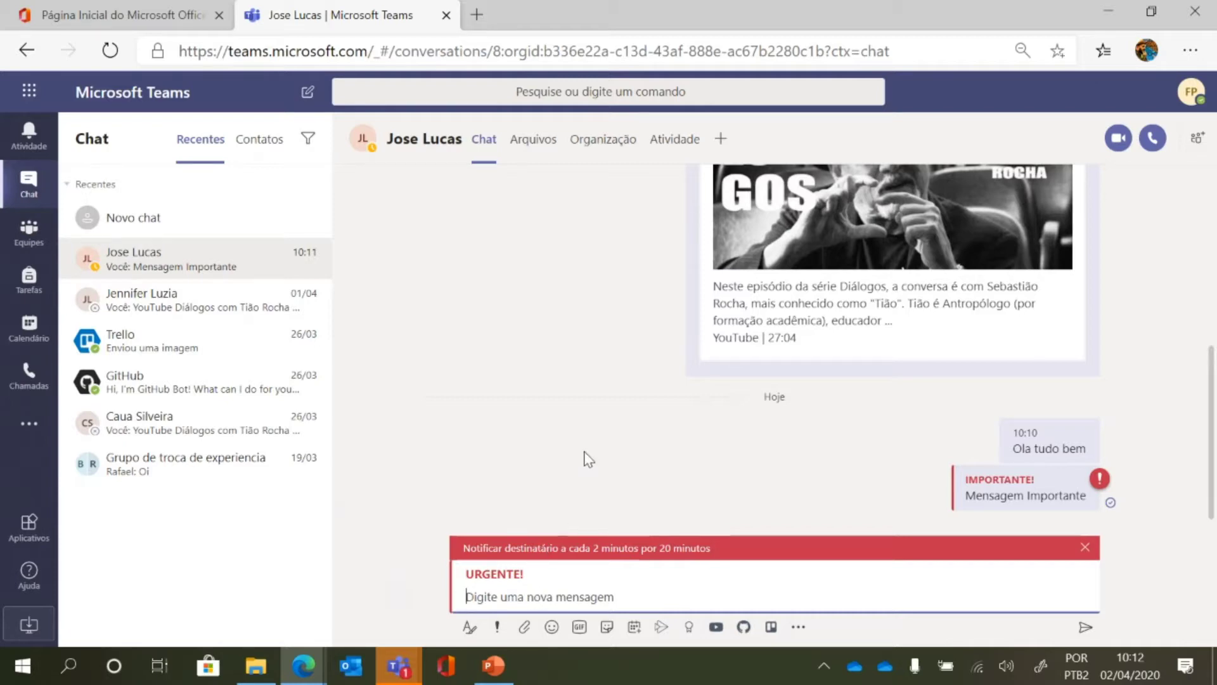
pyautogui.write('Mensagem urgente')
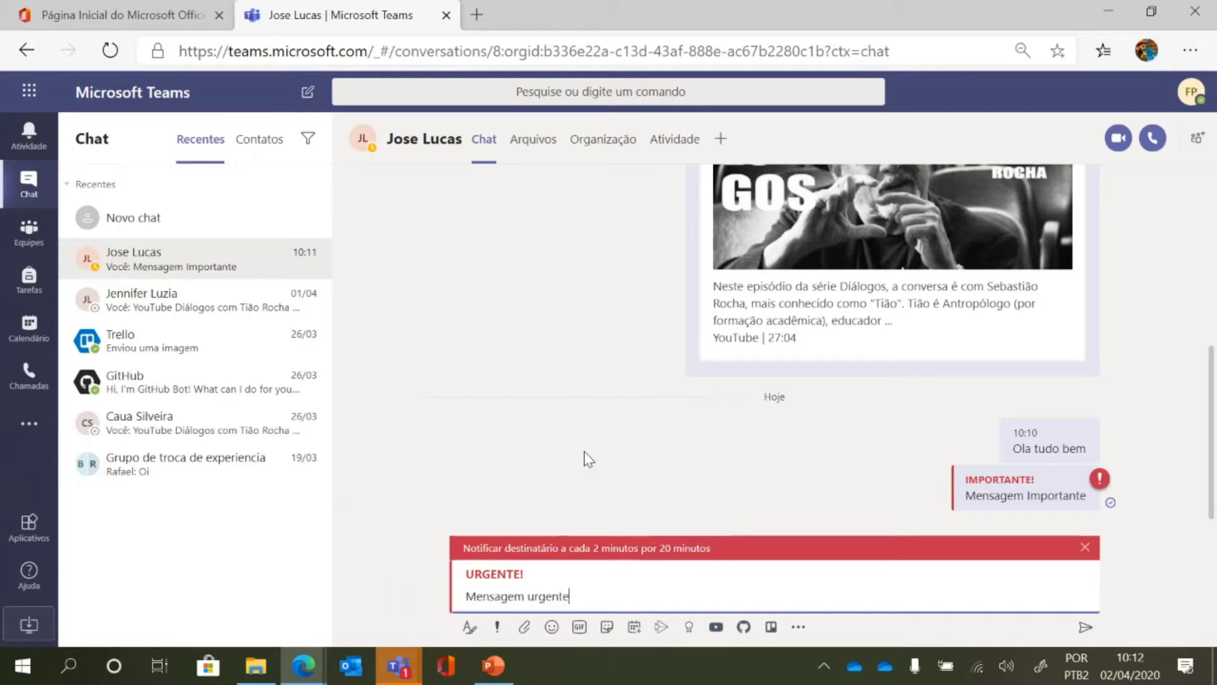
# Expand the formatting options of the urgent message and make its text "Mensagem urgente" bold.
pyautogui.click(469, 627)
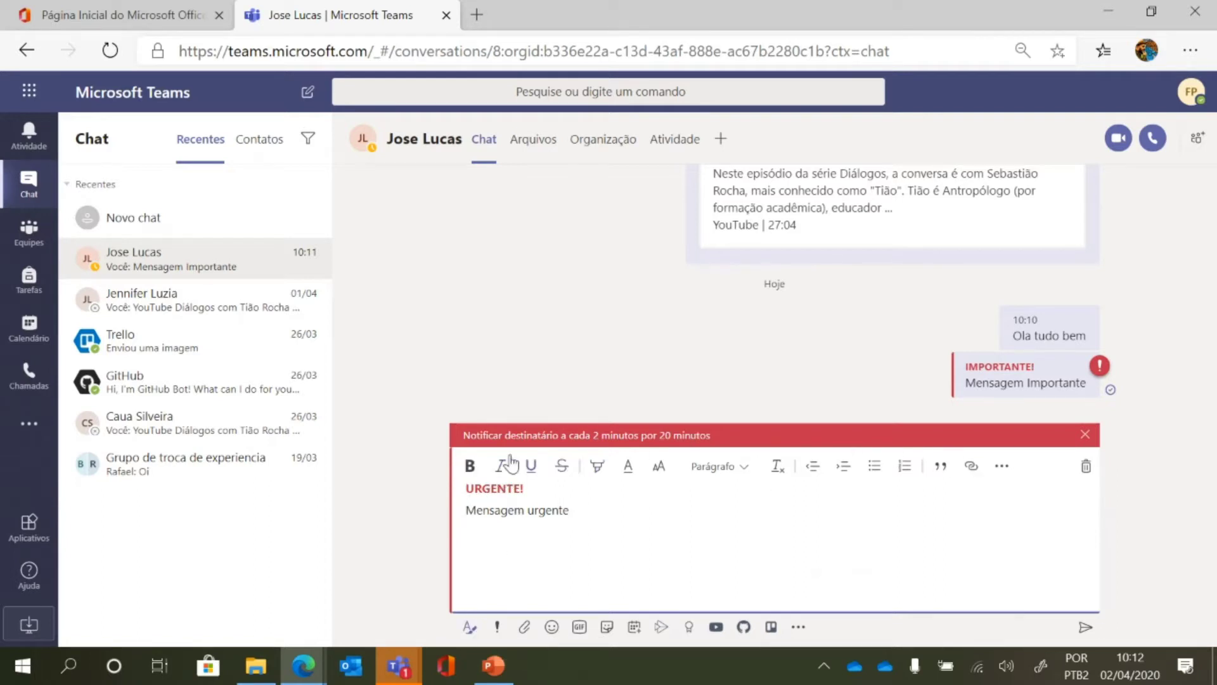
pyautogui.click(1001, 467)
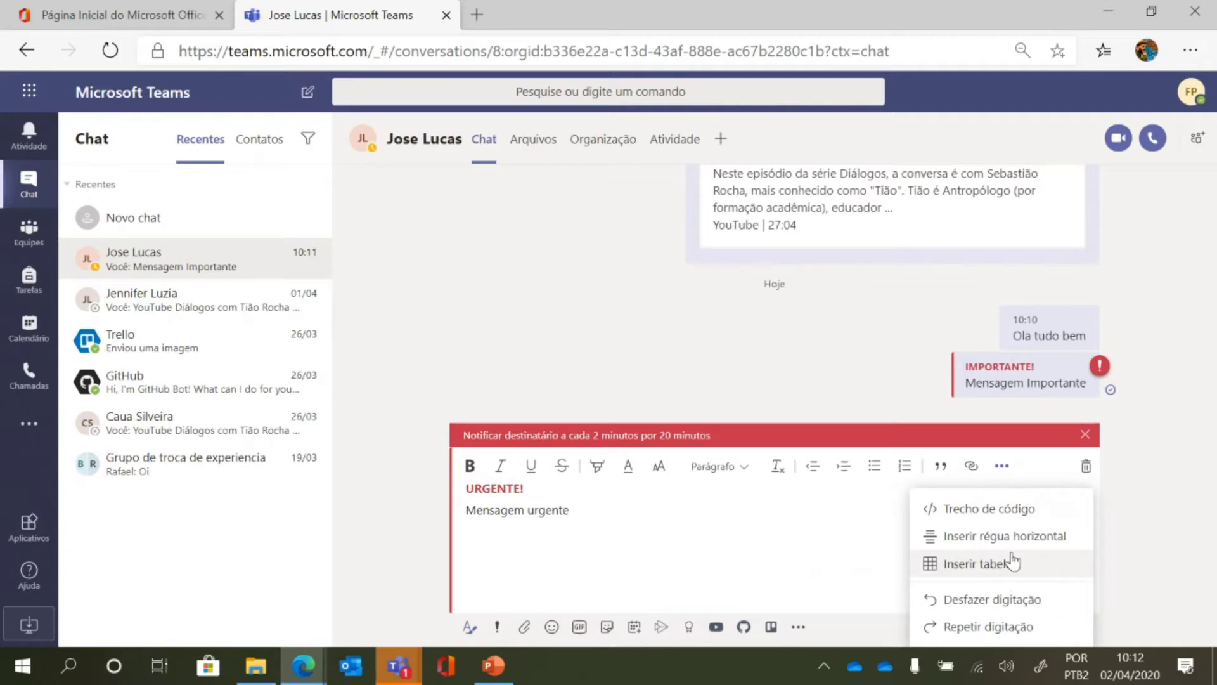
pyautogui.click(805, 530)
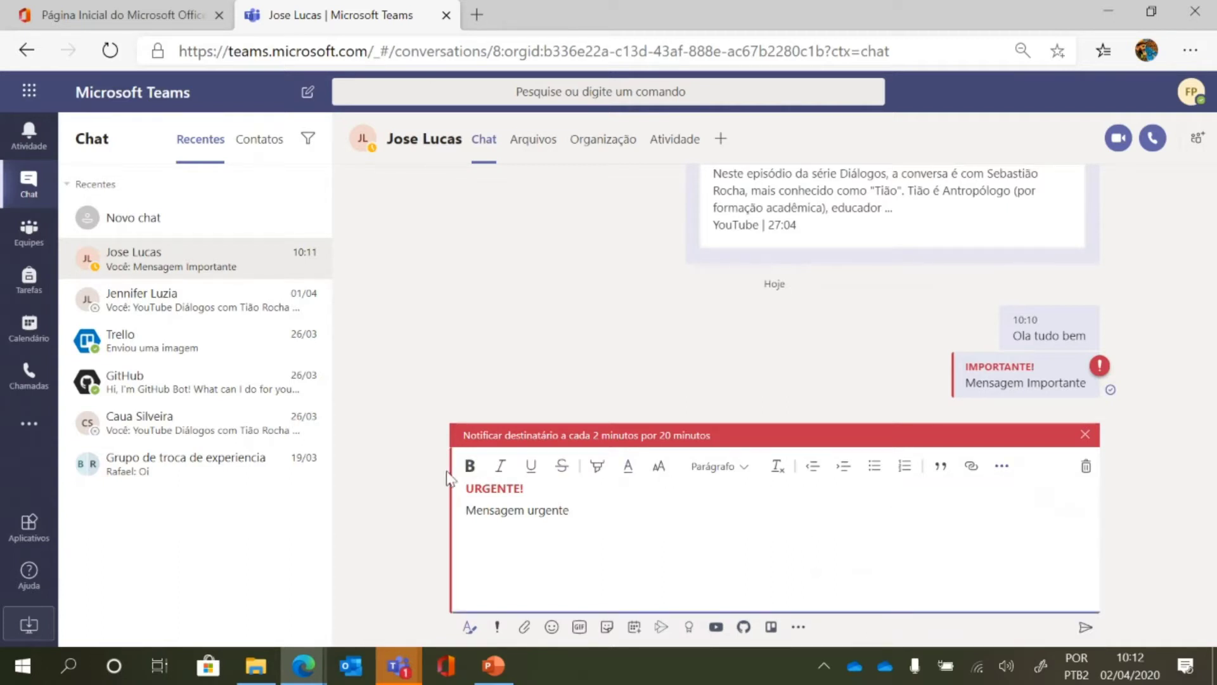
pyautogui.moveTo(591, 508); pyautogui.dragTo(462, 514)
pyautogui.hotkey('ctrl', 'b')
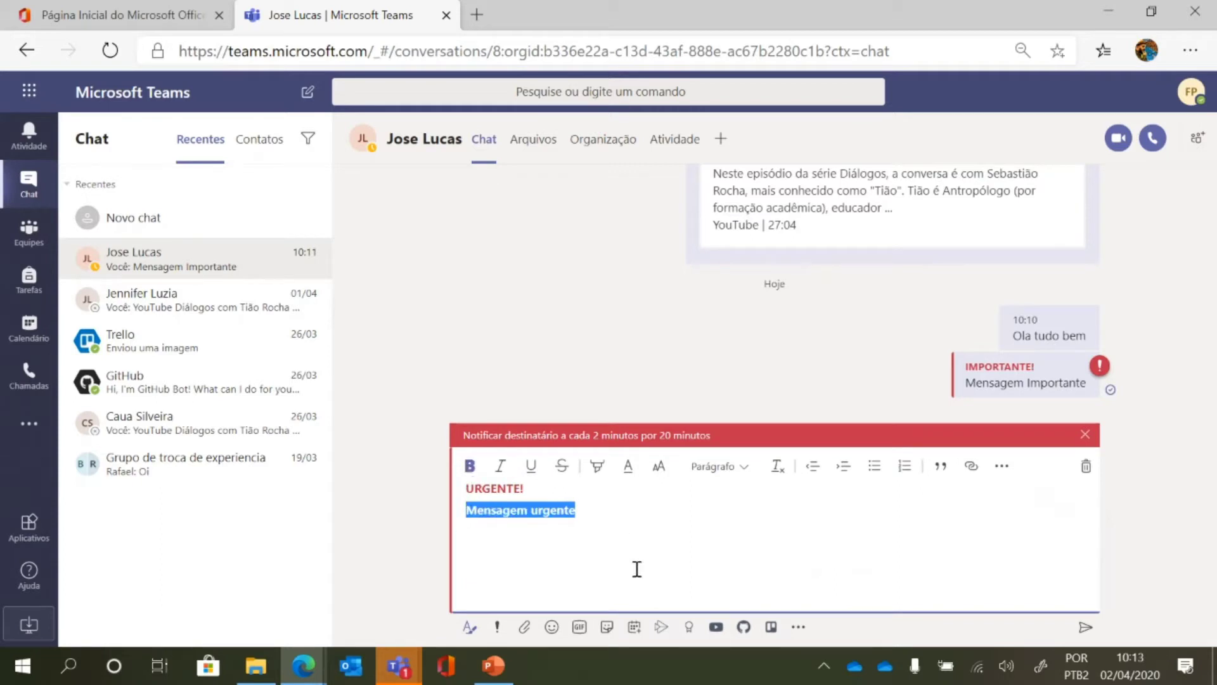
pyautogui.click(636, 569)
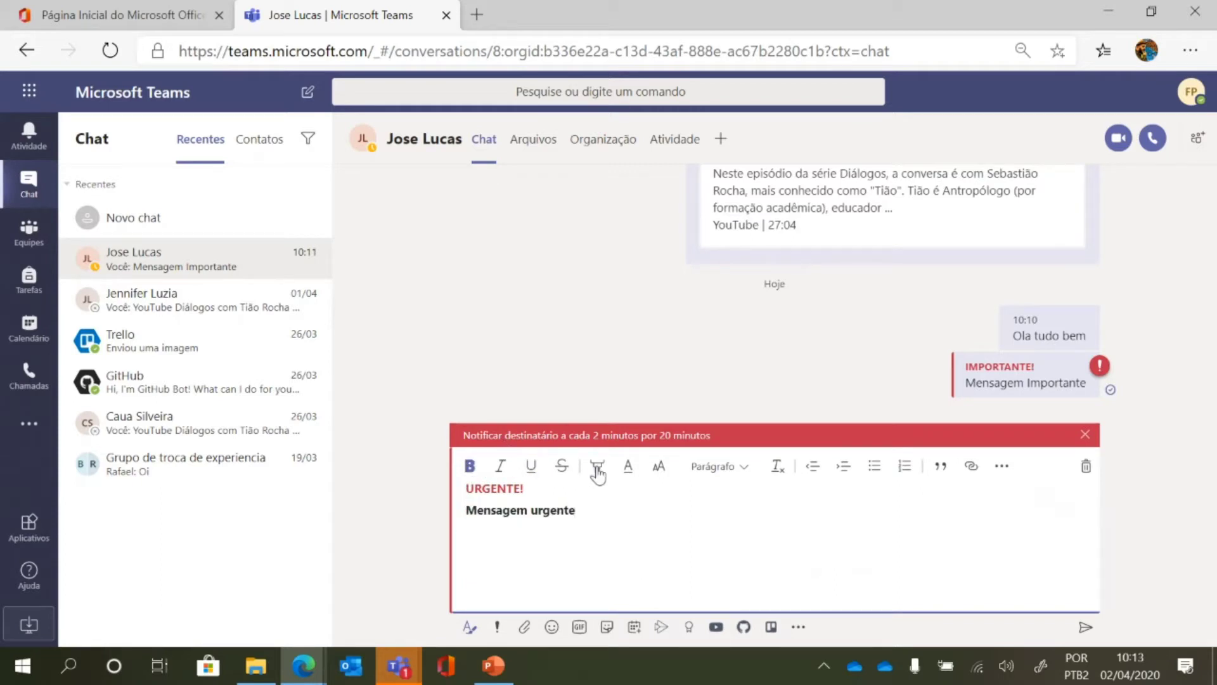
# Set the font size of the "Mensagem urgente" text to Grande and send the urgent message.
pyautogui.click(653, 471)
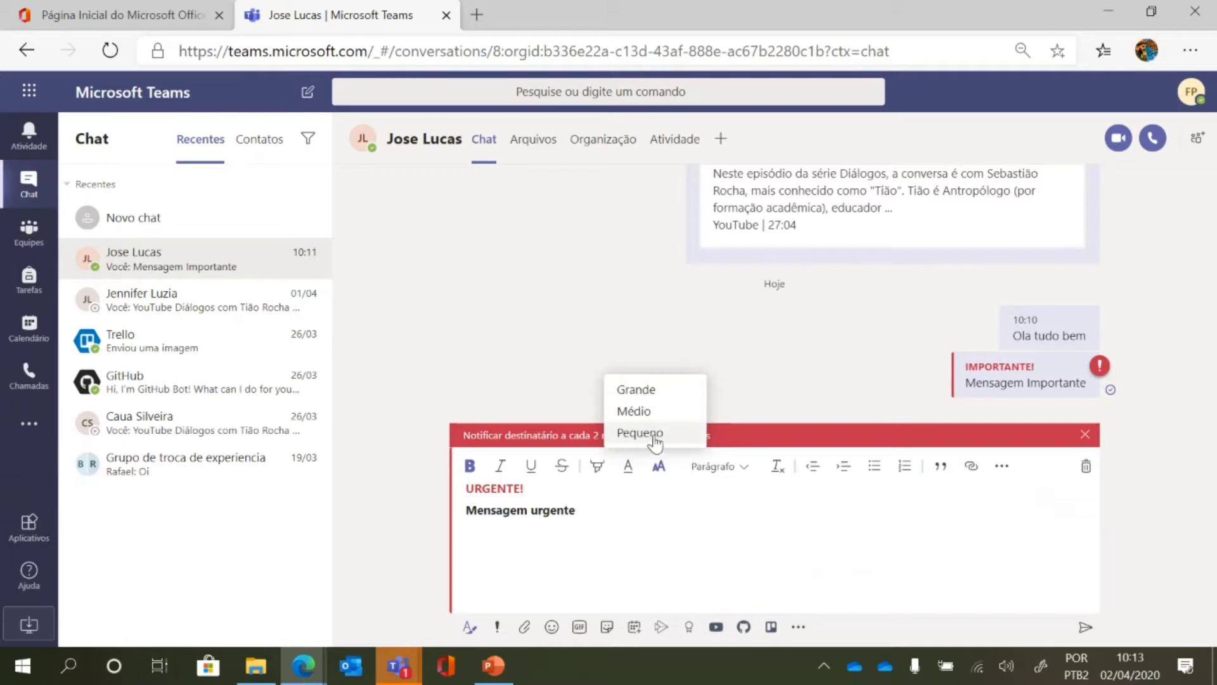
pyautogui.click(646, 390)
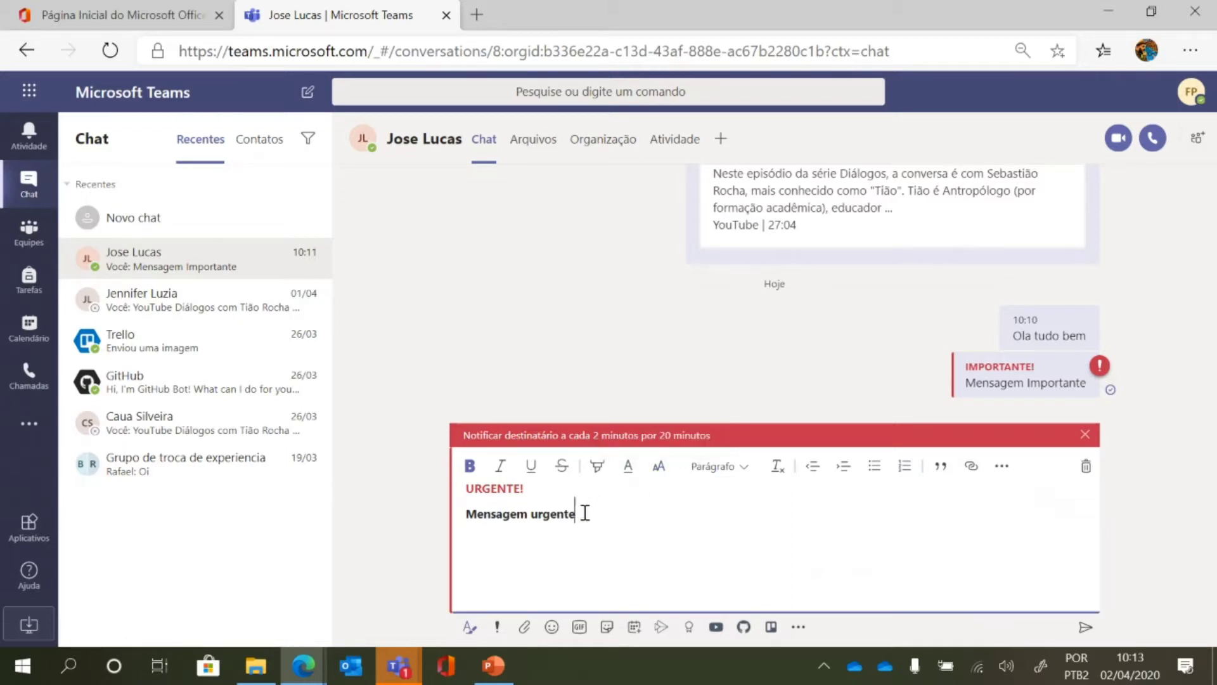
pyautogui.moveTo(579, 513); pyautogui.dragTo(460, 521)
pyautogui.click(657, 469)
pyautogui.click(659, 394)
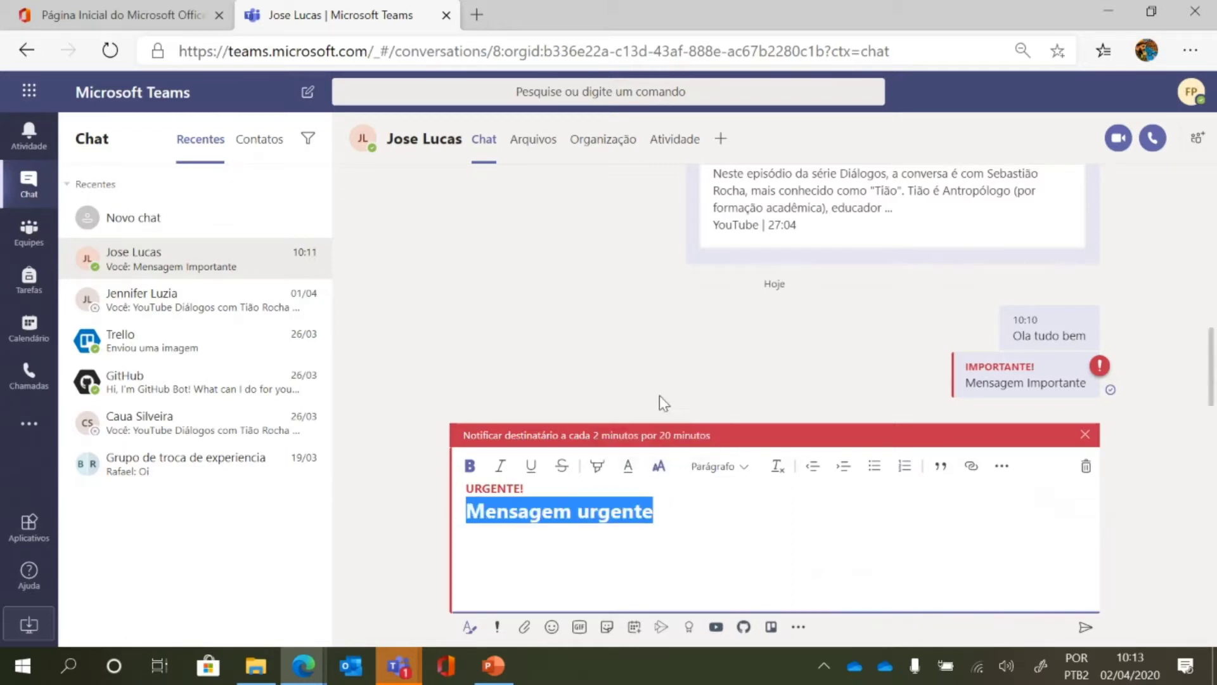
pyautogui.click(722, 548)
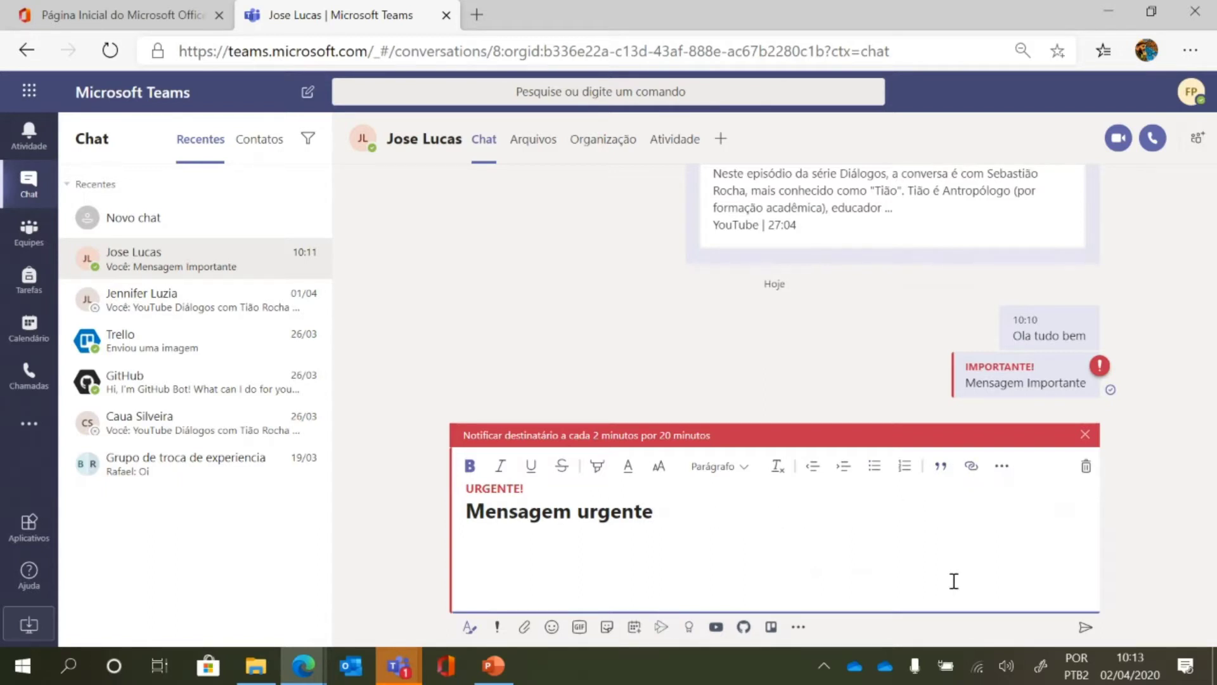
pyautogui.click(1085, 628)
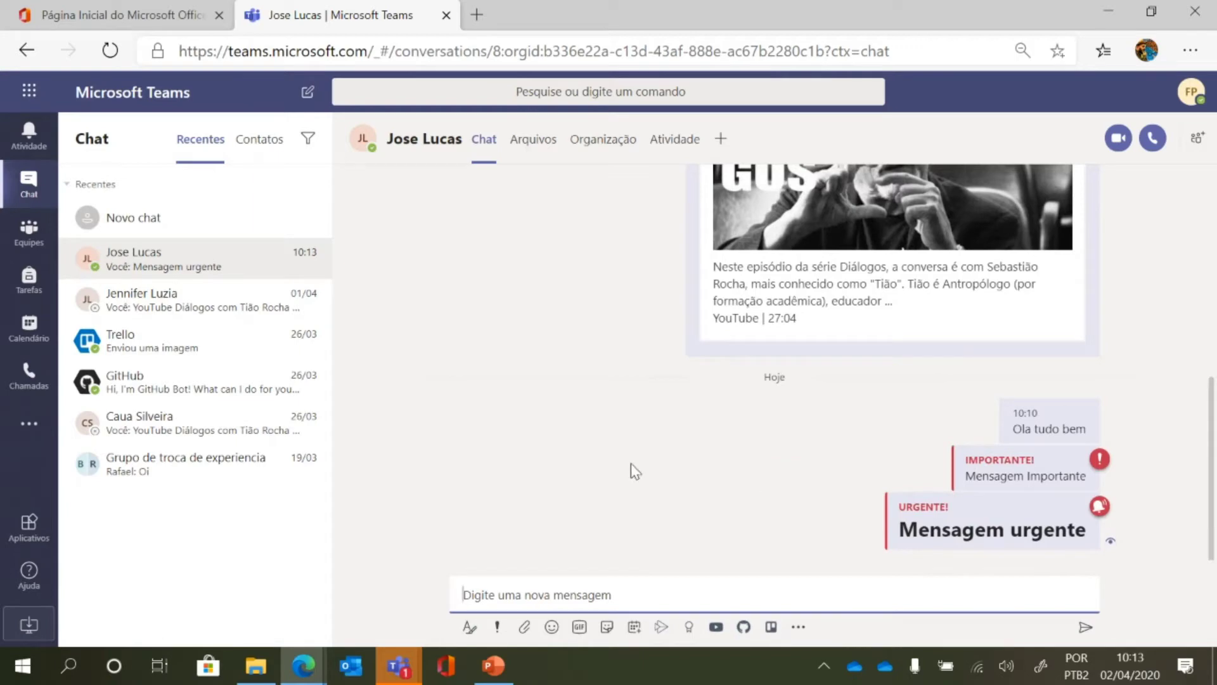
# Check the urgent message in the student's chat and activity feed, and return to the sender's Teams window.
pyautogui.moveTo(303, 663)
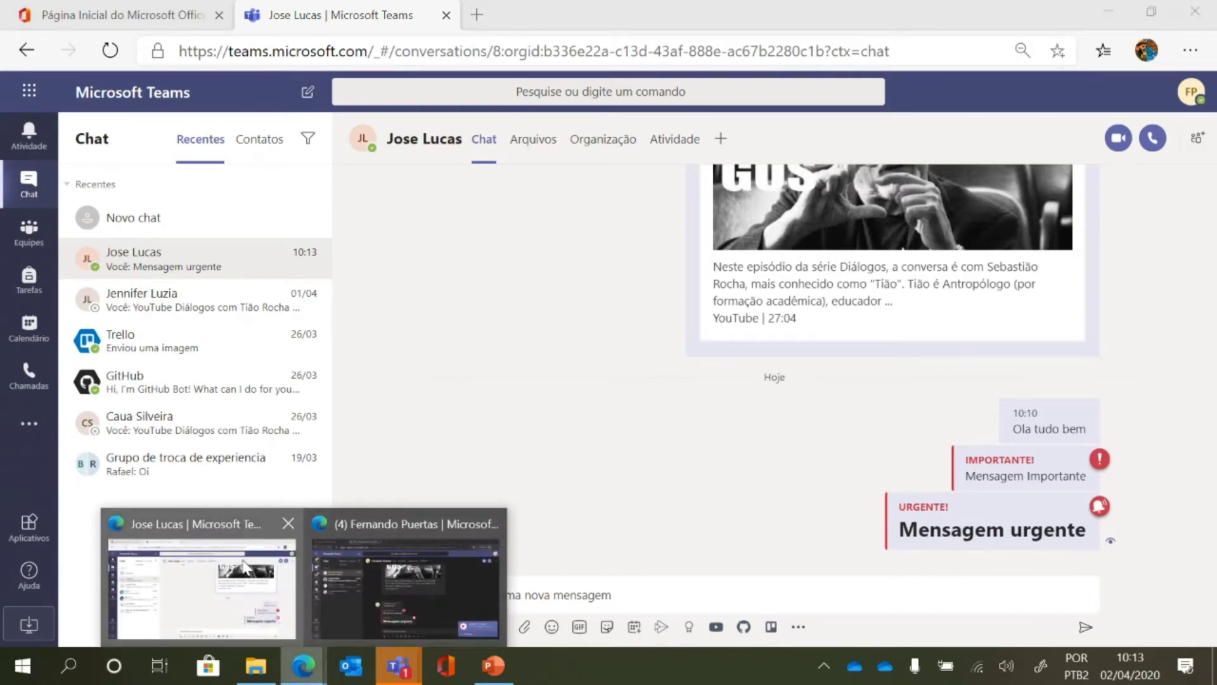
pyautogui.click(375, 569)
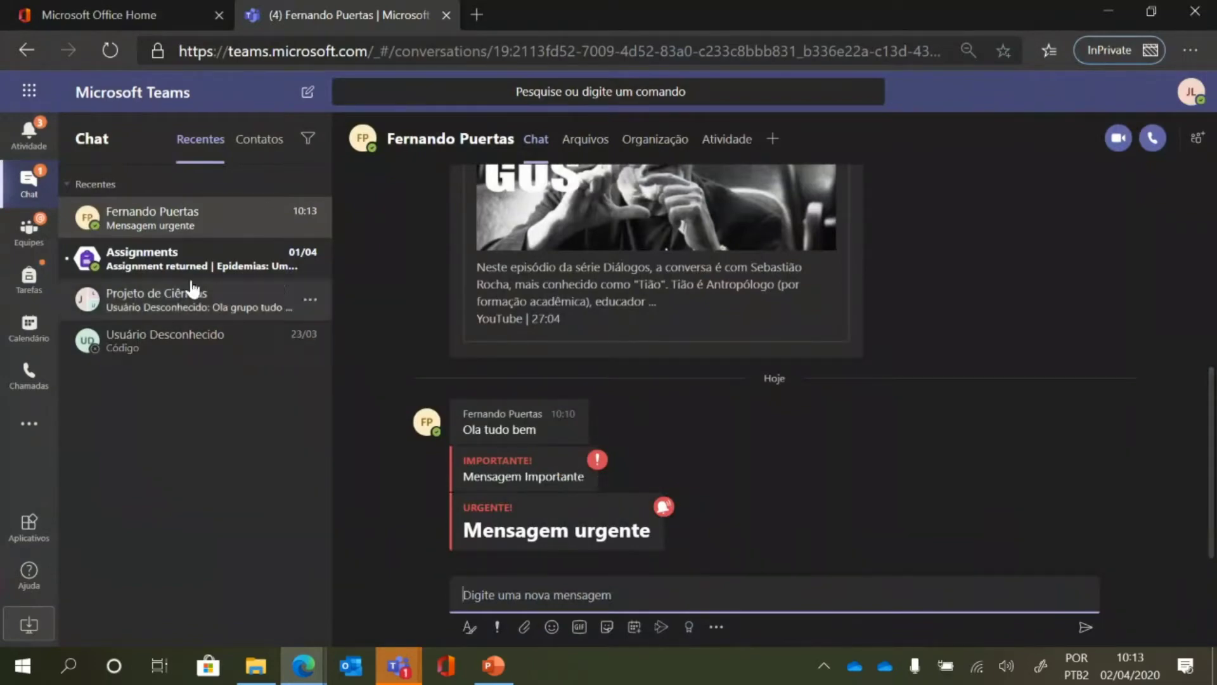
pyautogui.click(40, 141)
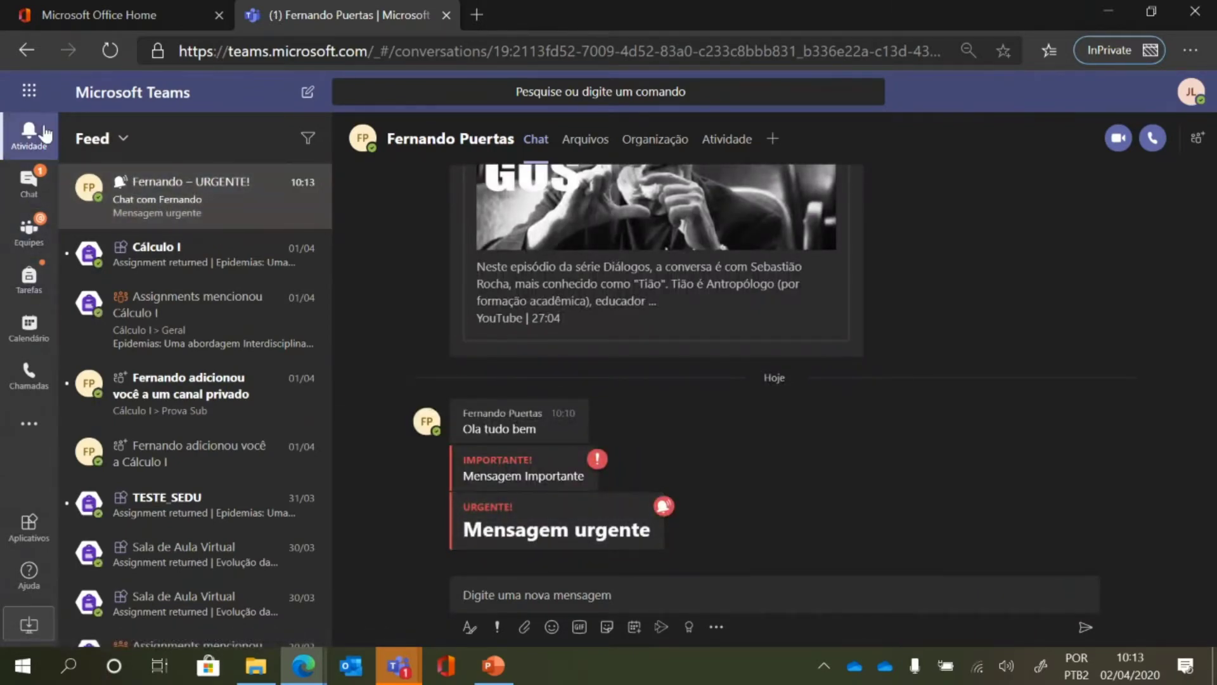
pyautogui.click(33, 180)
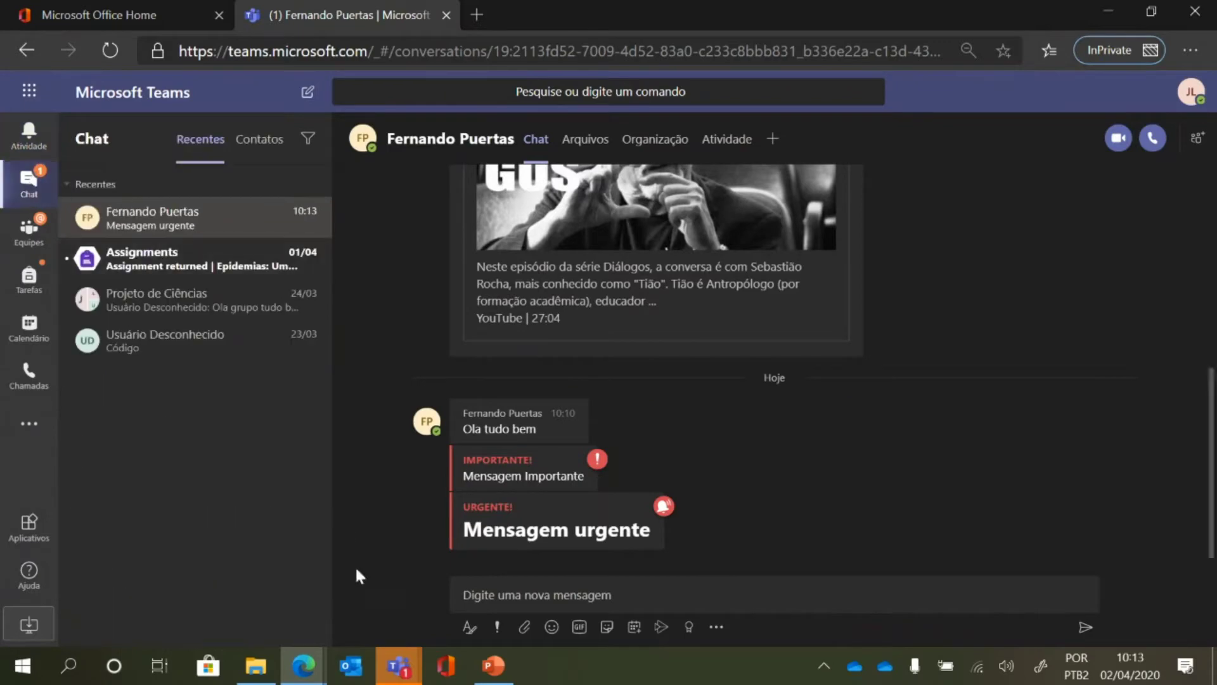
pyautogui.moveTo(311, 677)
pyautogui.click(185, 554)
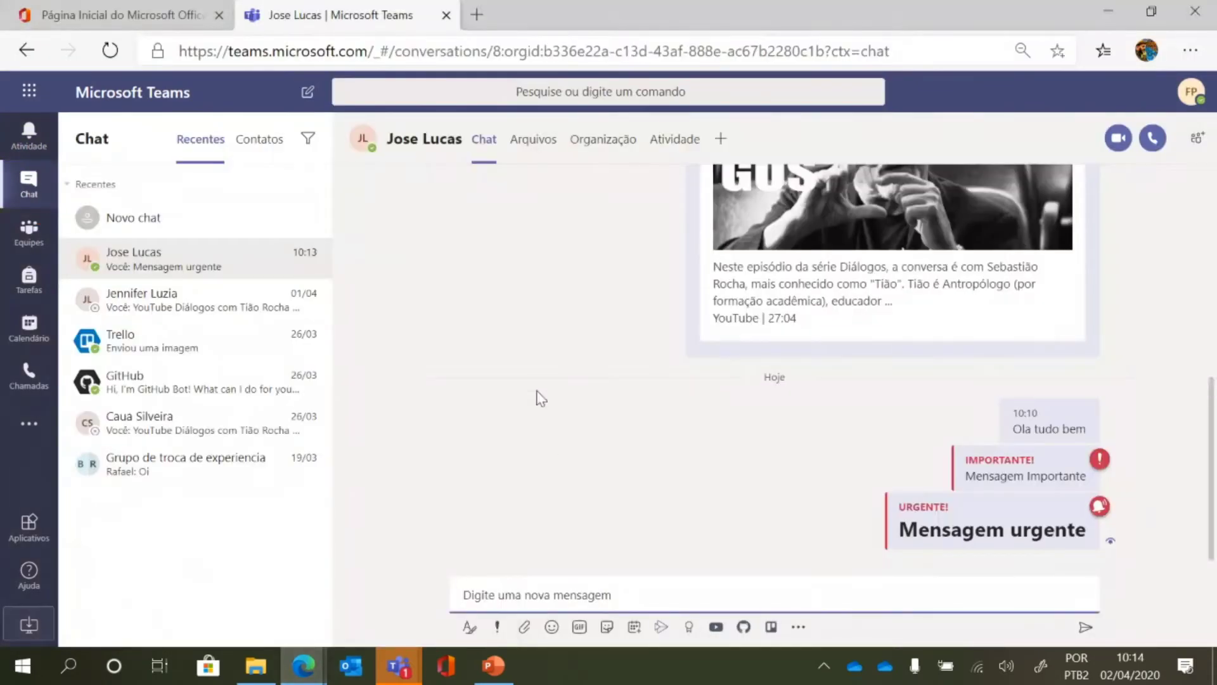
# Attach Sinopse.docx from the computer's Downloads folder to a new chat message and add a grinning emoji.
pyautogui.click(525, 627)
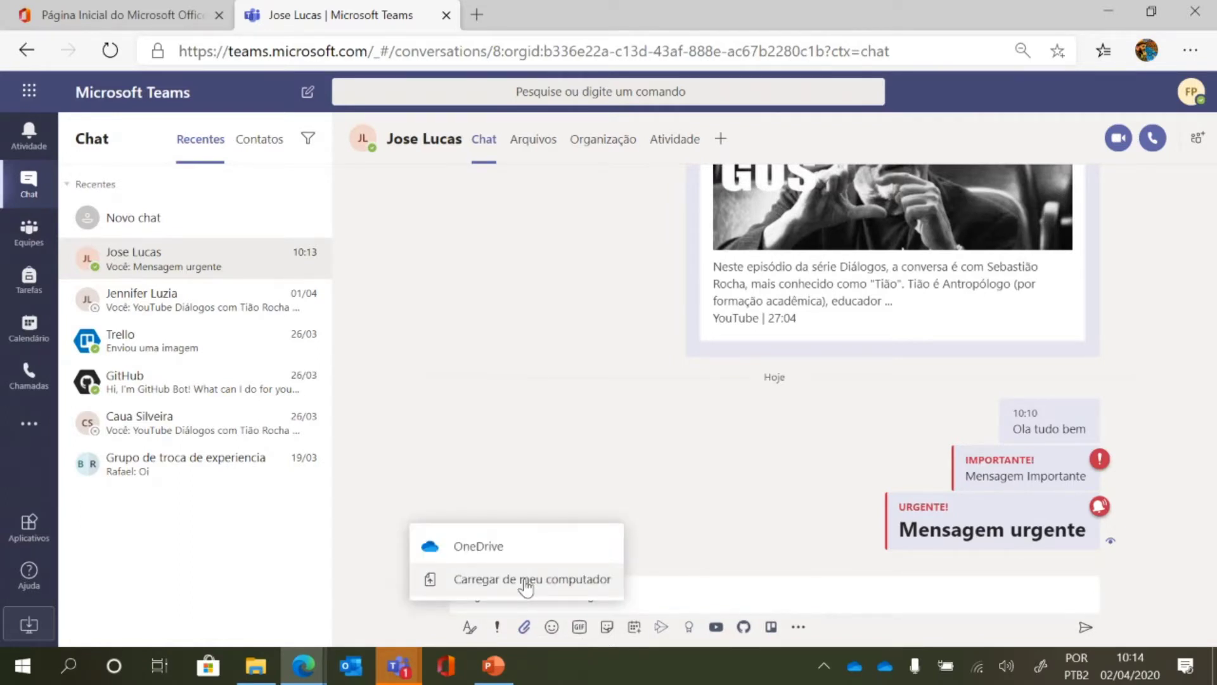
pyautogui.click(526, 580)
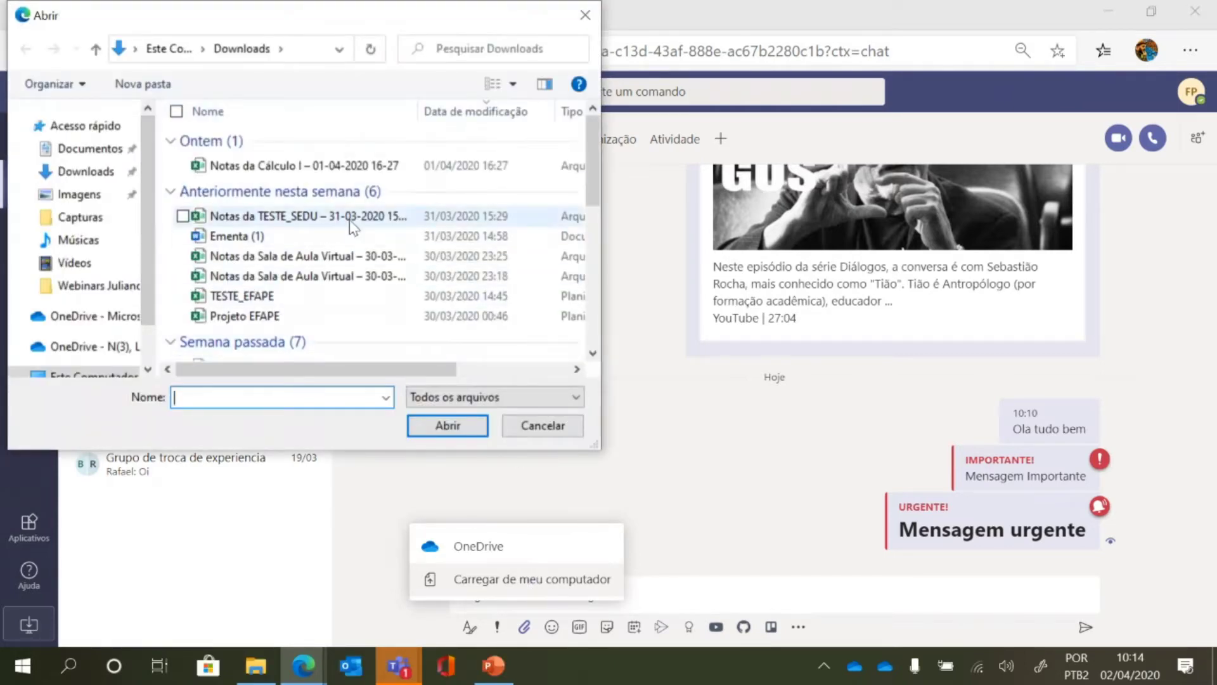
pyautogui.scroll(-4, 349, 219)
pyautogui.scroll(-2, 349, 220)
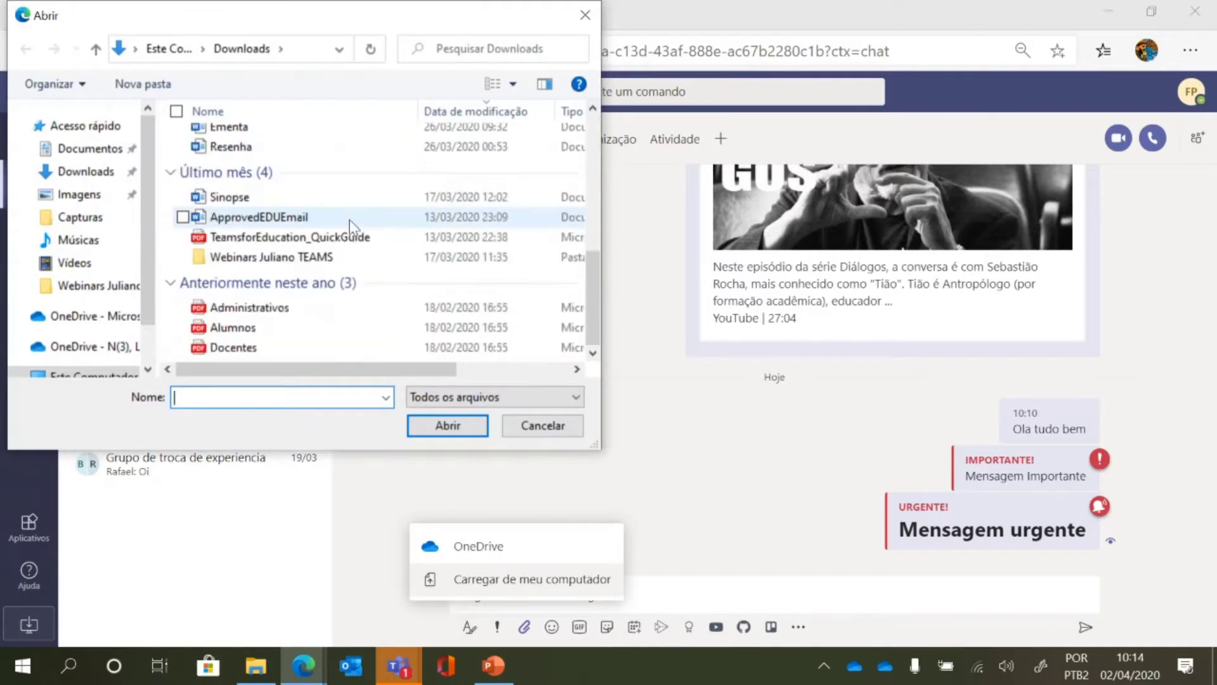
pyautogui.doubleClick(266, 201)
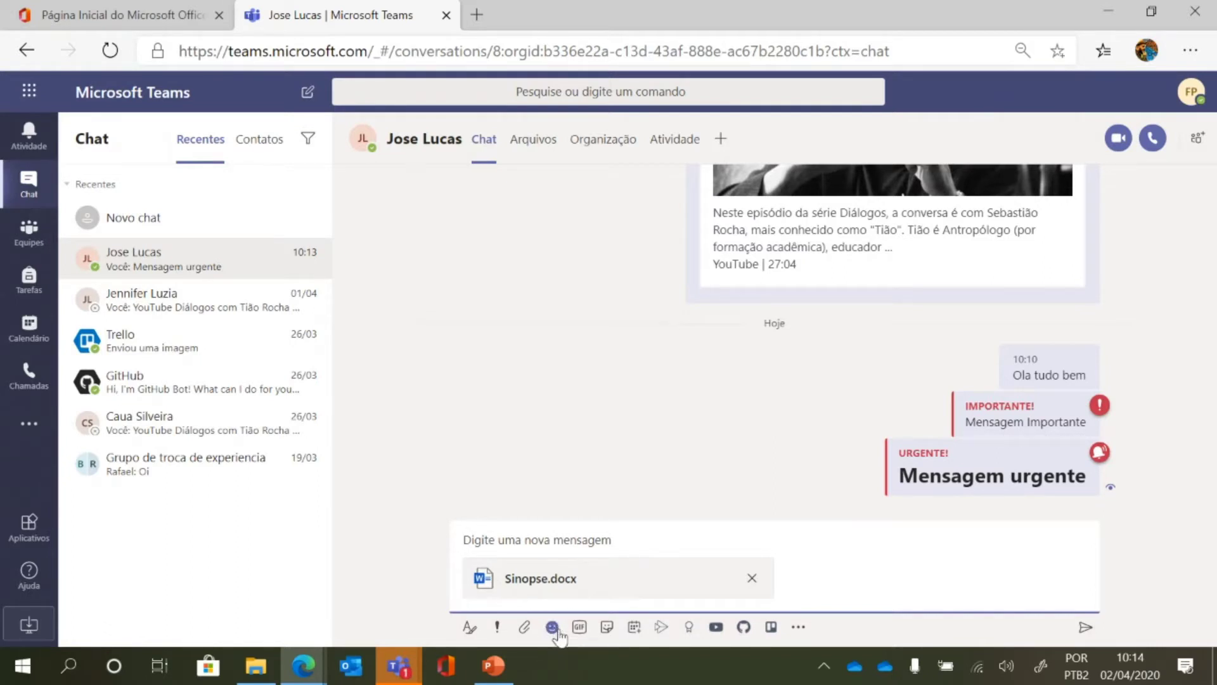
pyautogui.click(552, 628)
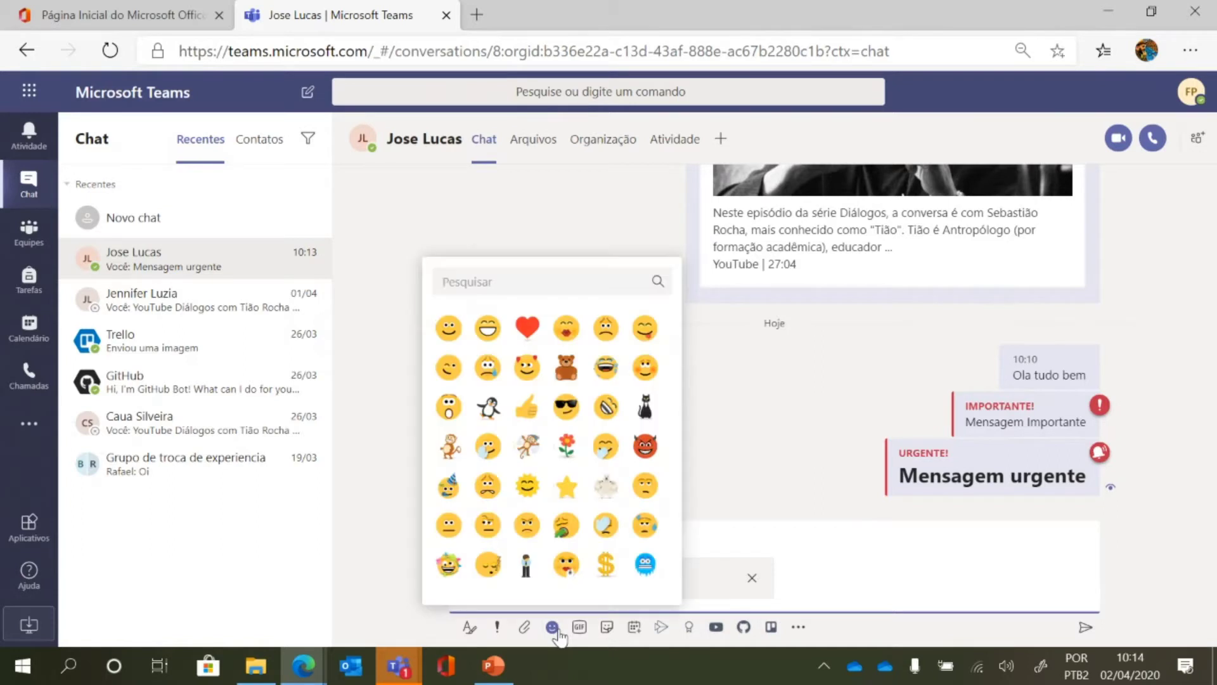
pyautogui.click(485, 327)
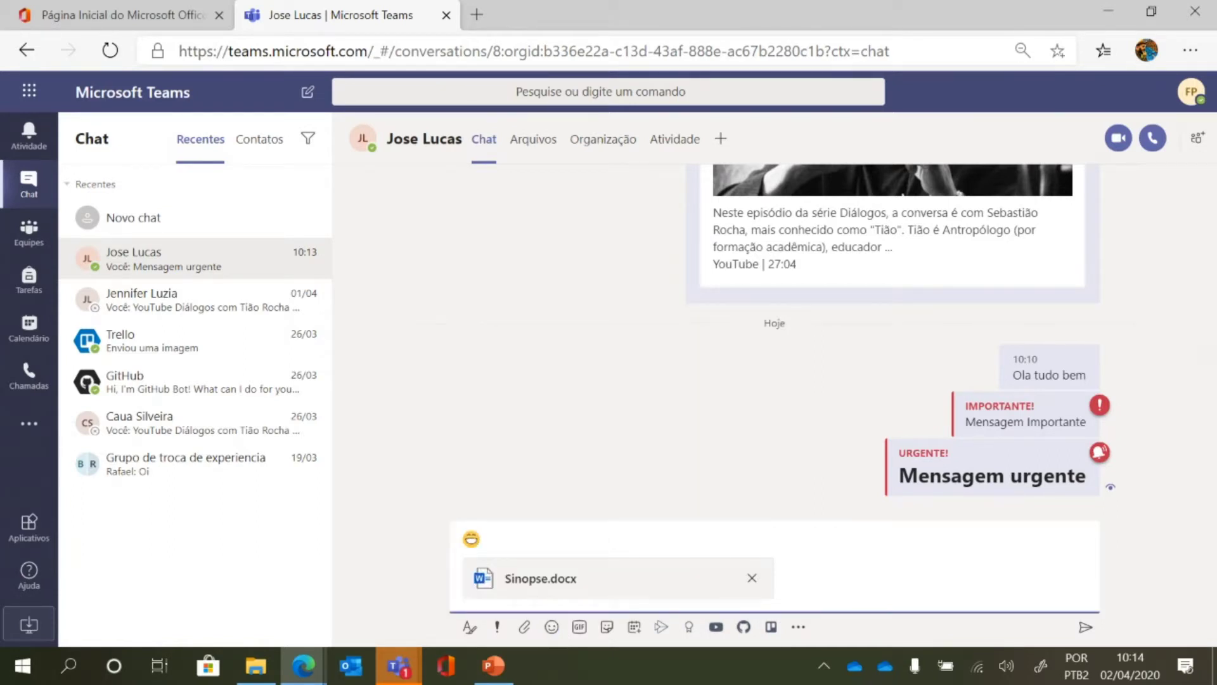
# Insert the "Welcome April" GIF into the message with the Sinopse.docx attachment and send it.
pyautogui.click(579, 627)
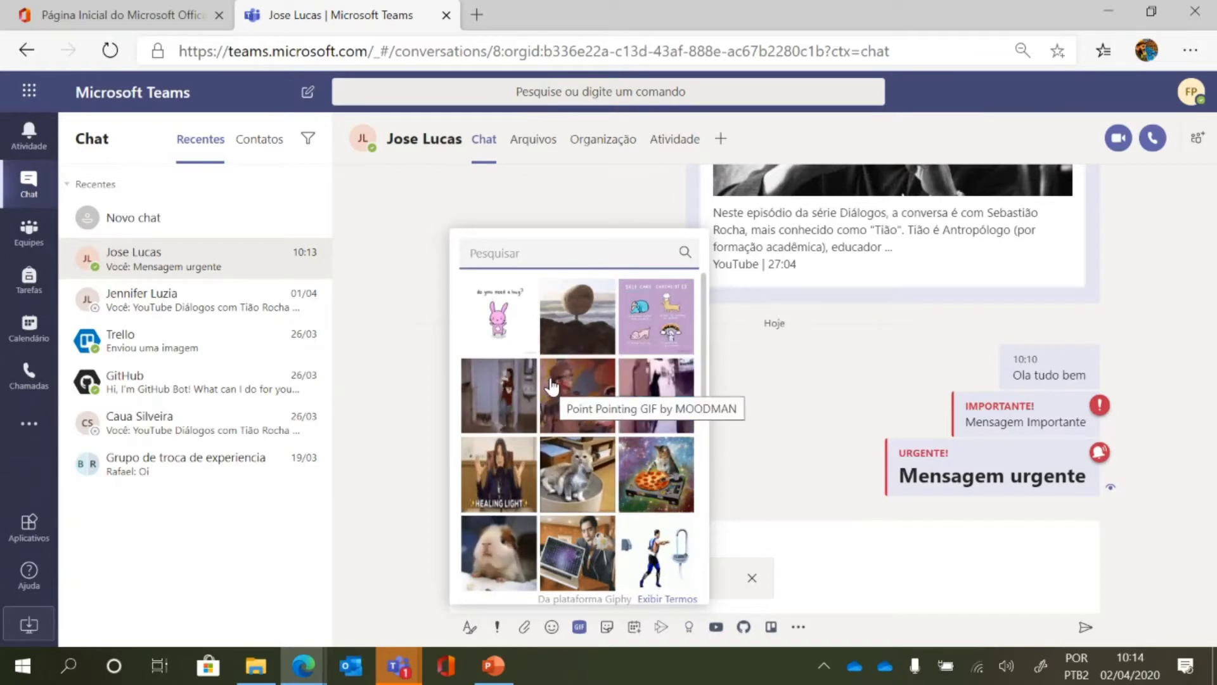
pyautogui.scroll(-2, 551, 385)
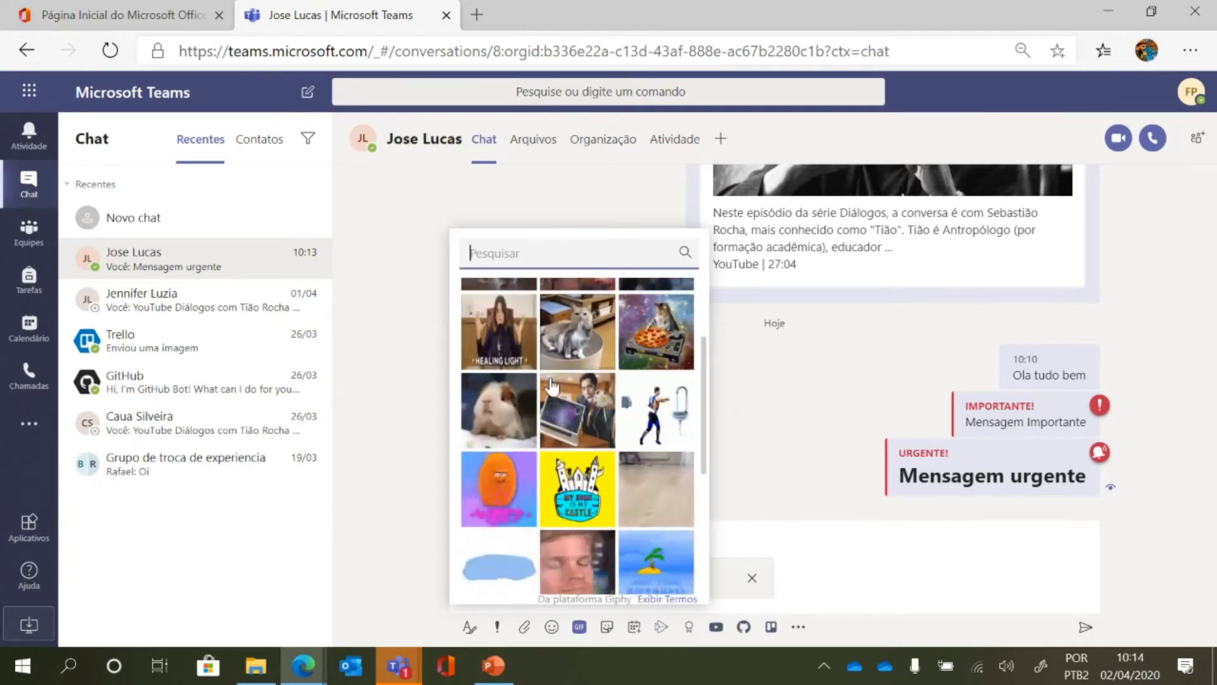
pyautogui.scroll(-3, 552, 385)
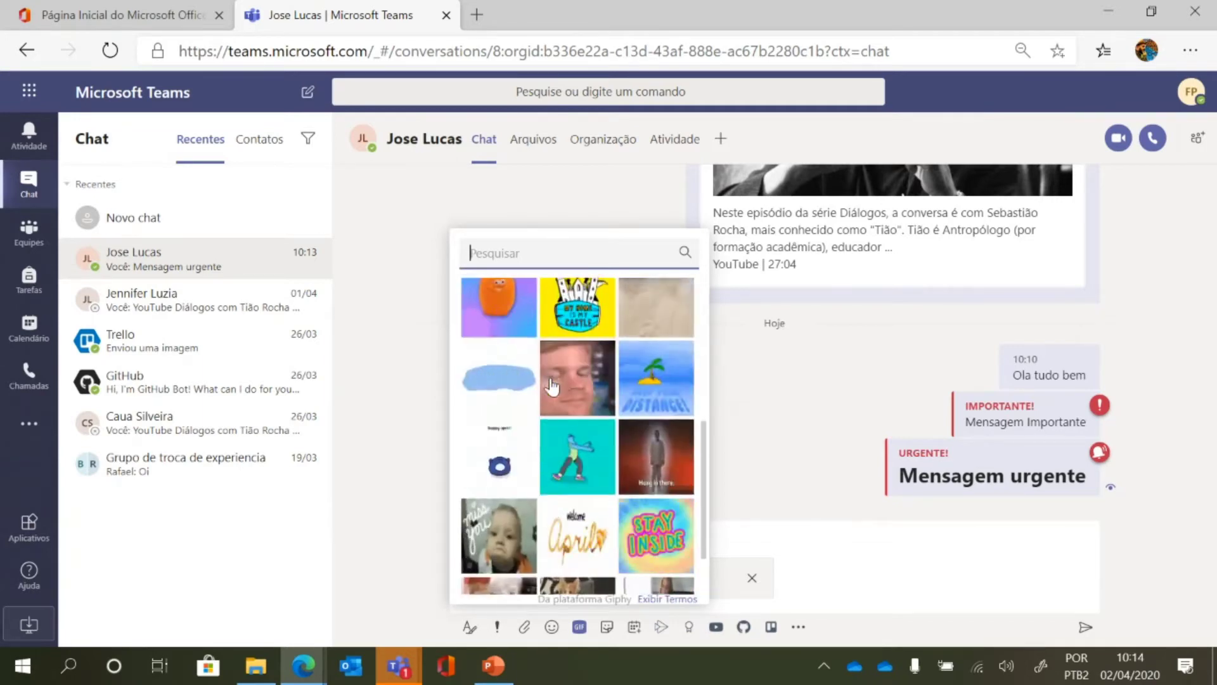
pyautogui.scroll(-1, 551, 385)
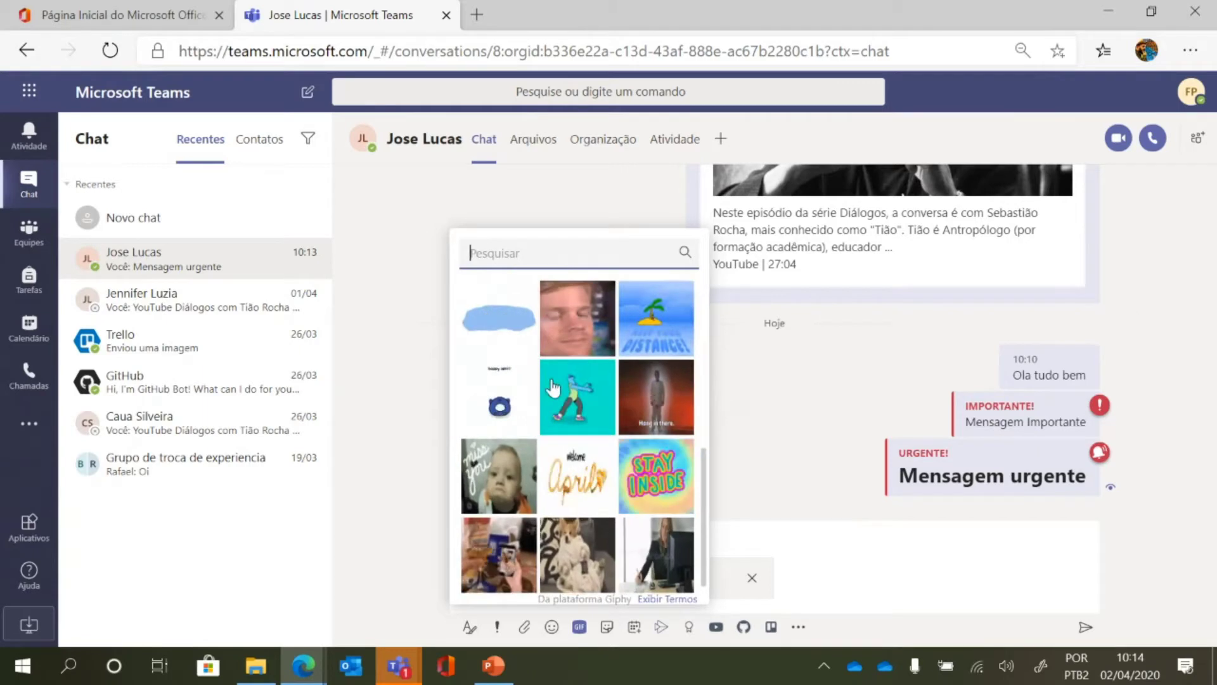
pyautogui.click(579, 467)
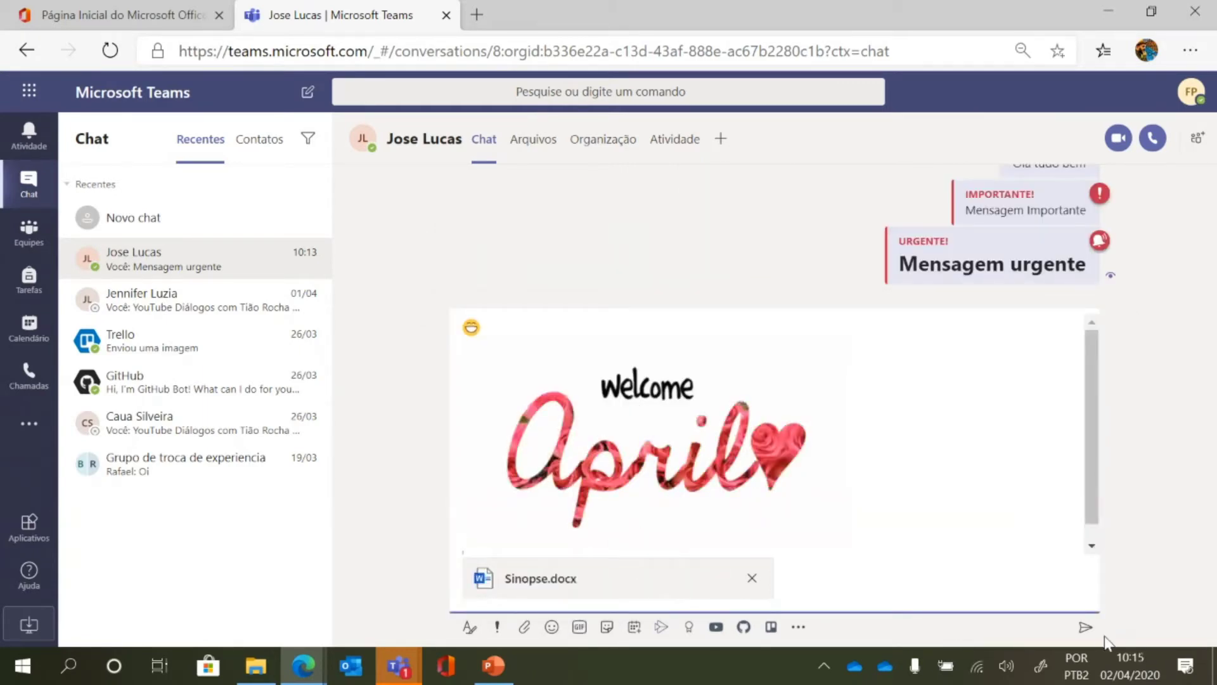
pyautogui.click(1085, 627)
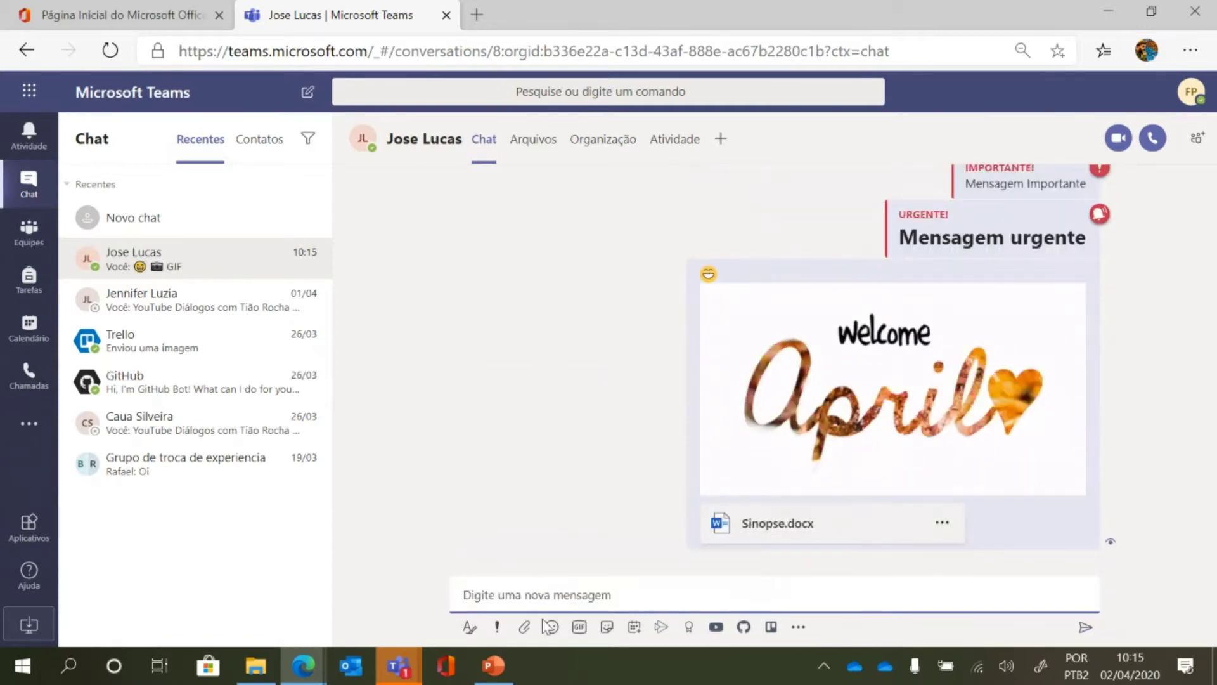
# In the student's InPrivate Teams window, open the received Sinopse.docx attachment and read through the document.
pyautogui.click(399, 665)
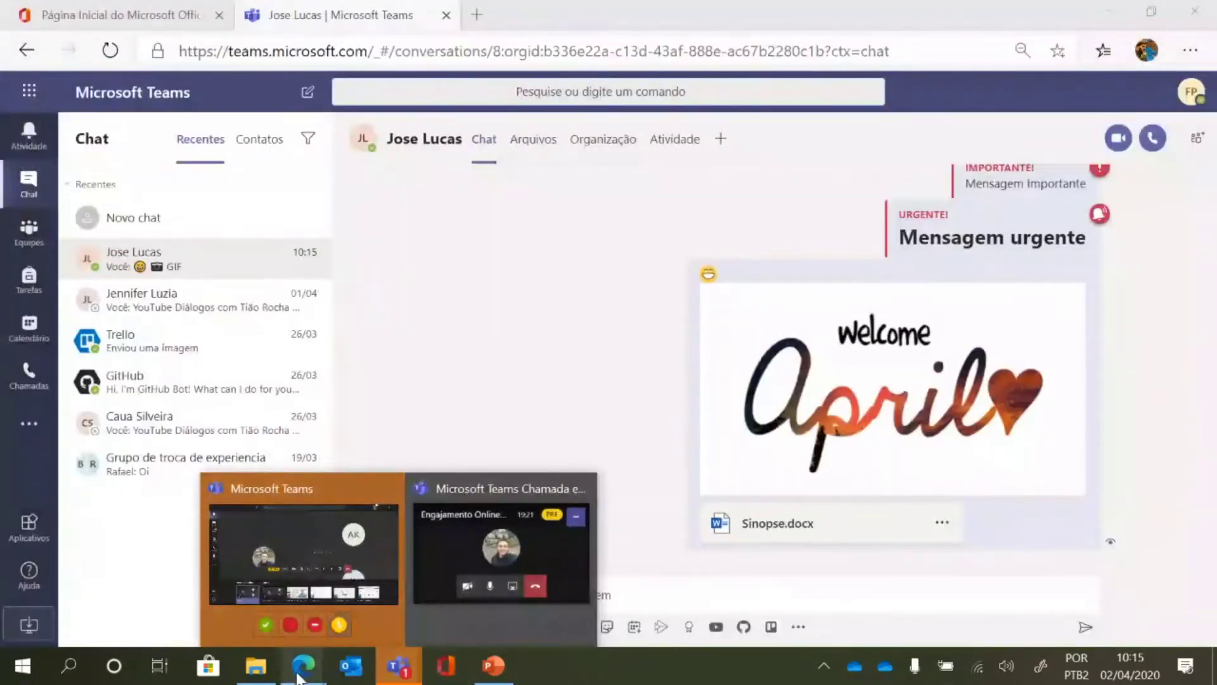
pyautogui.moveTo(299, 677)
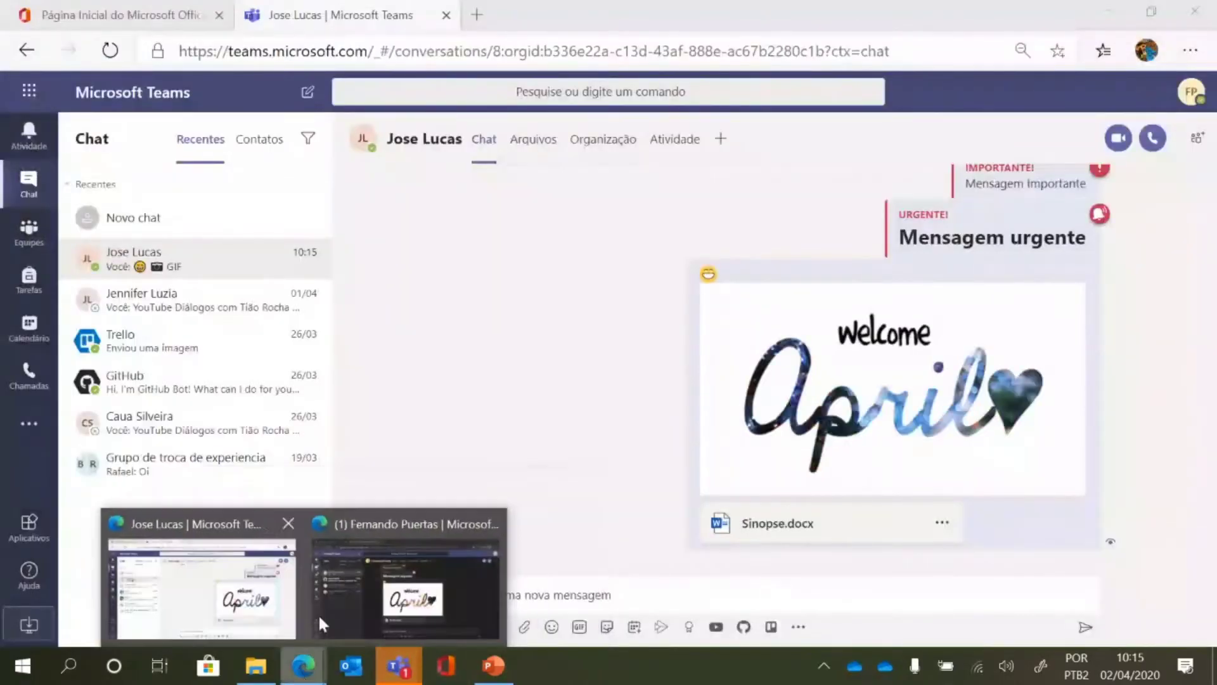
pyautogui.click(412, 596)
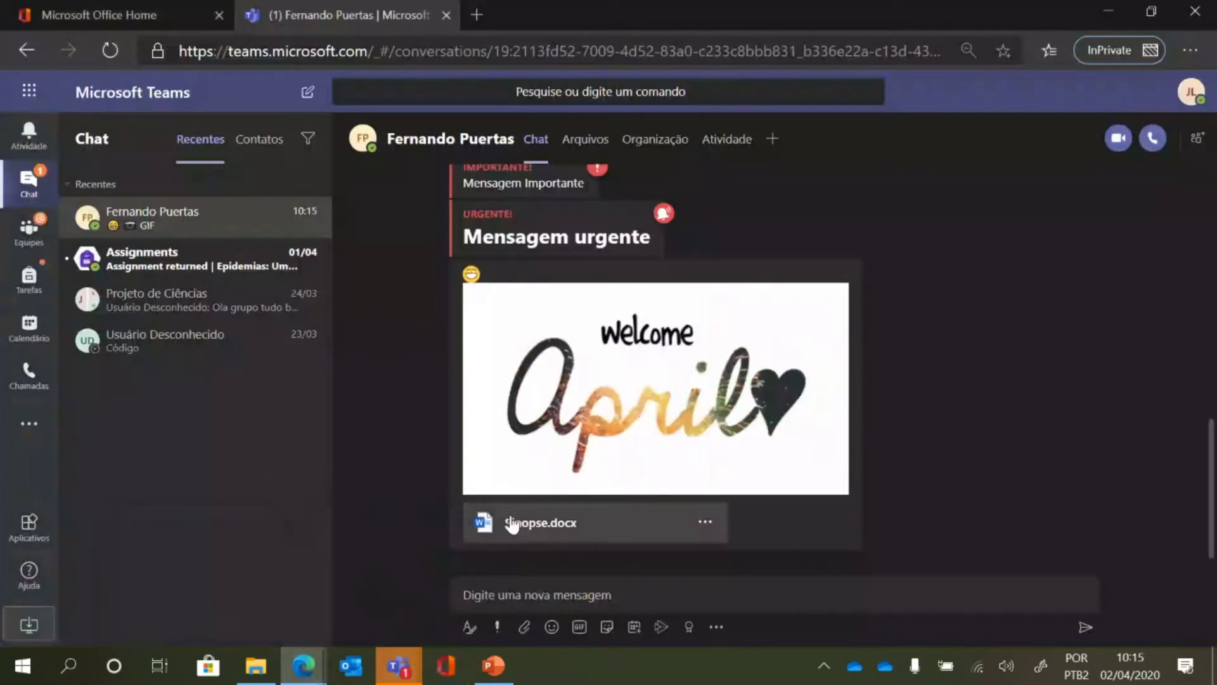
pyautogui.click(554, 525)
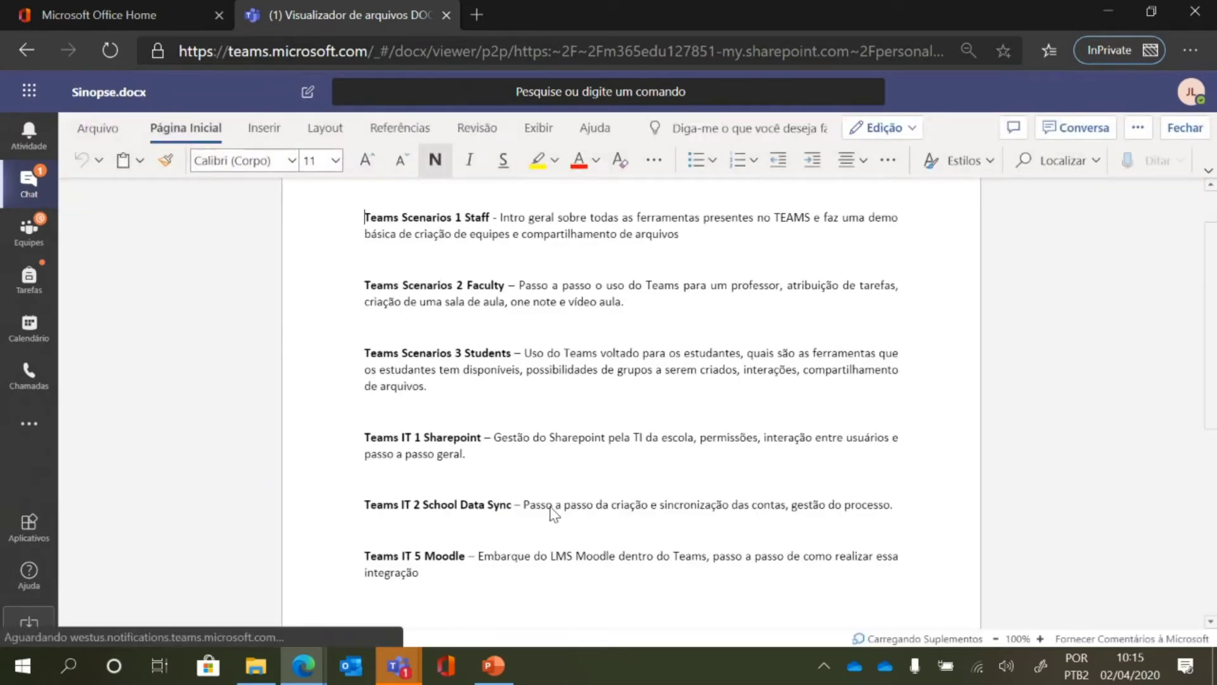
pyautogui.scroll(-5, 644, 336)
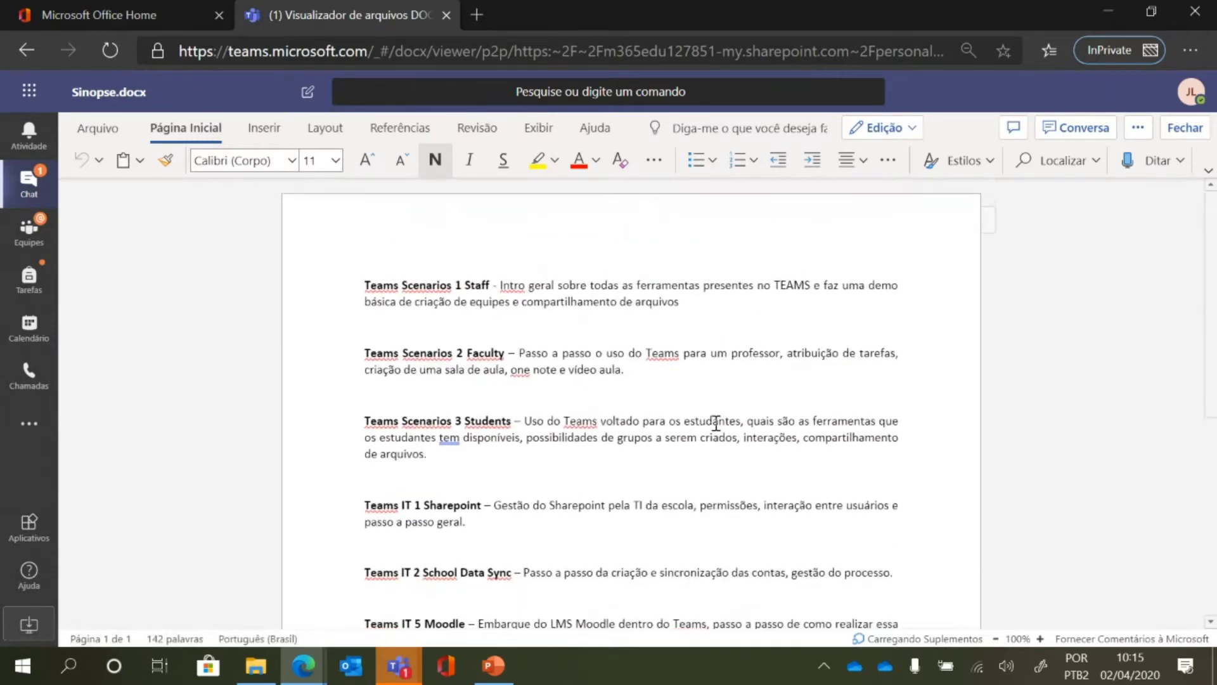
pyautogui.scroll(-5, 711, 426)
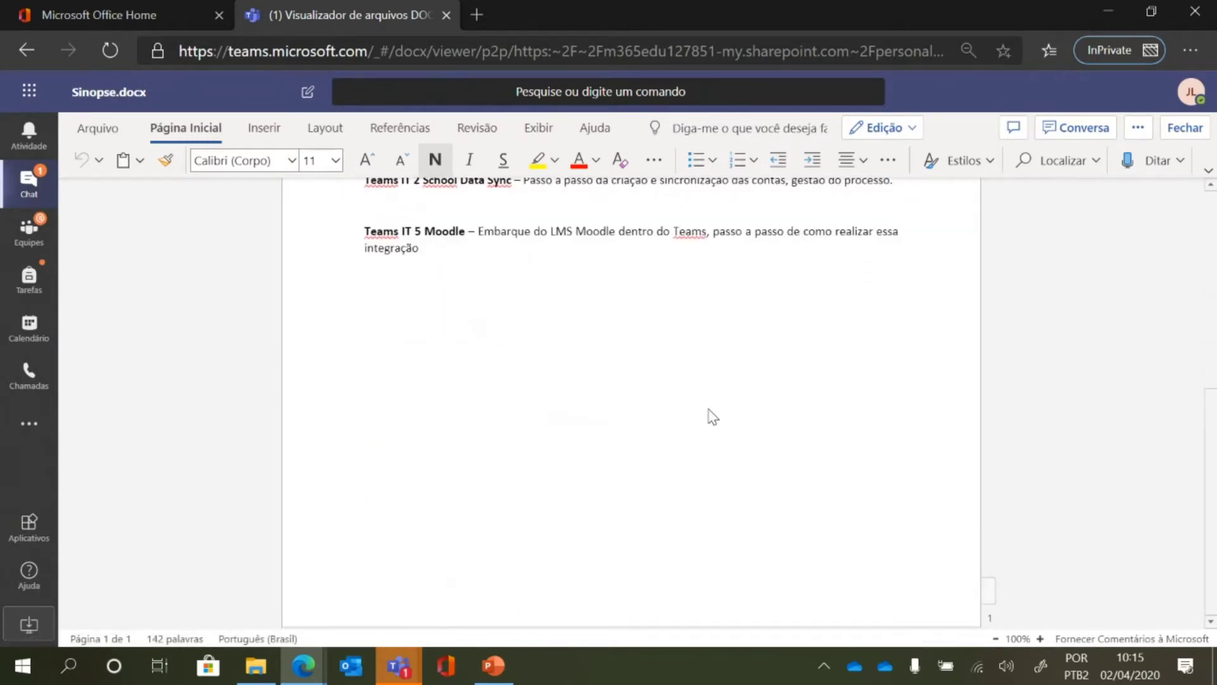
pyautogui.scroll(6, 712, 416)
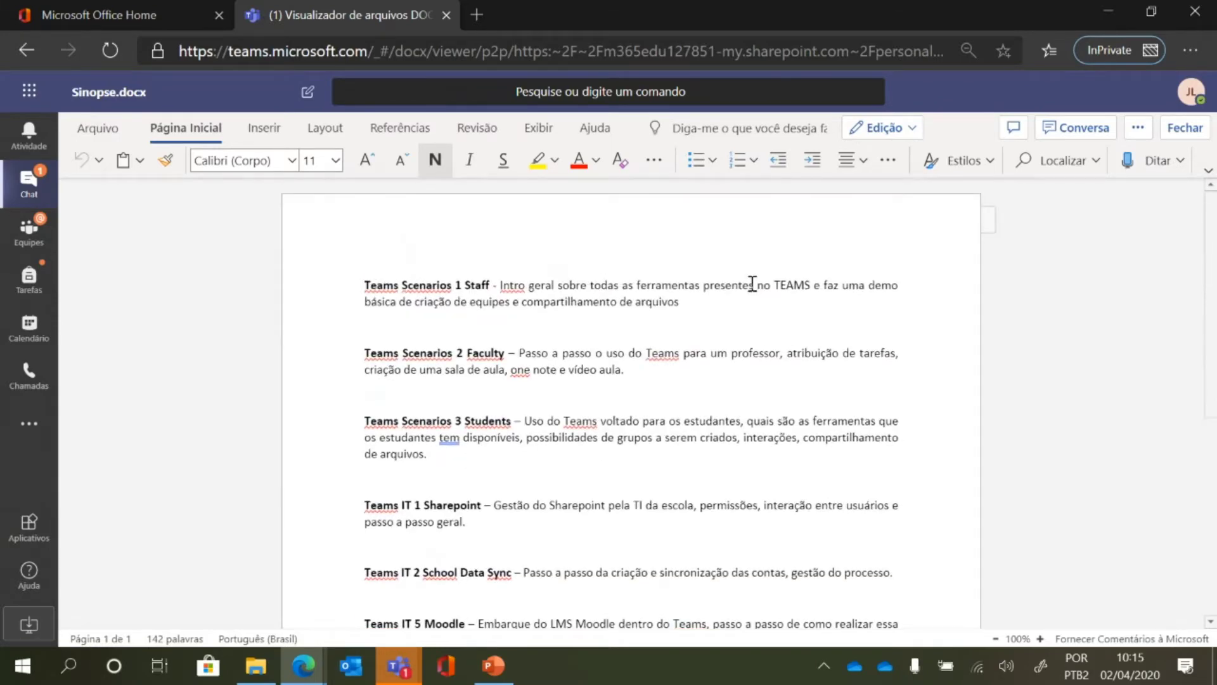
pyautogui.scroll(-6, 730, 333)
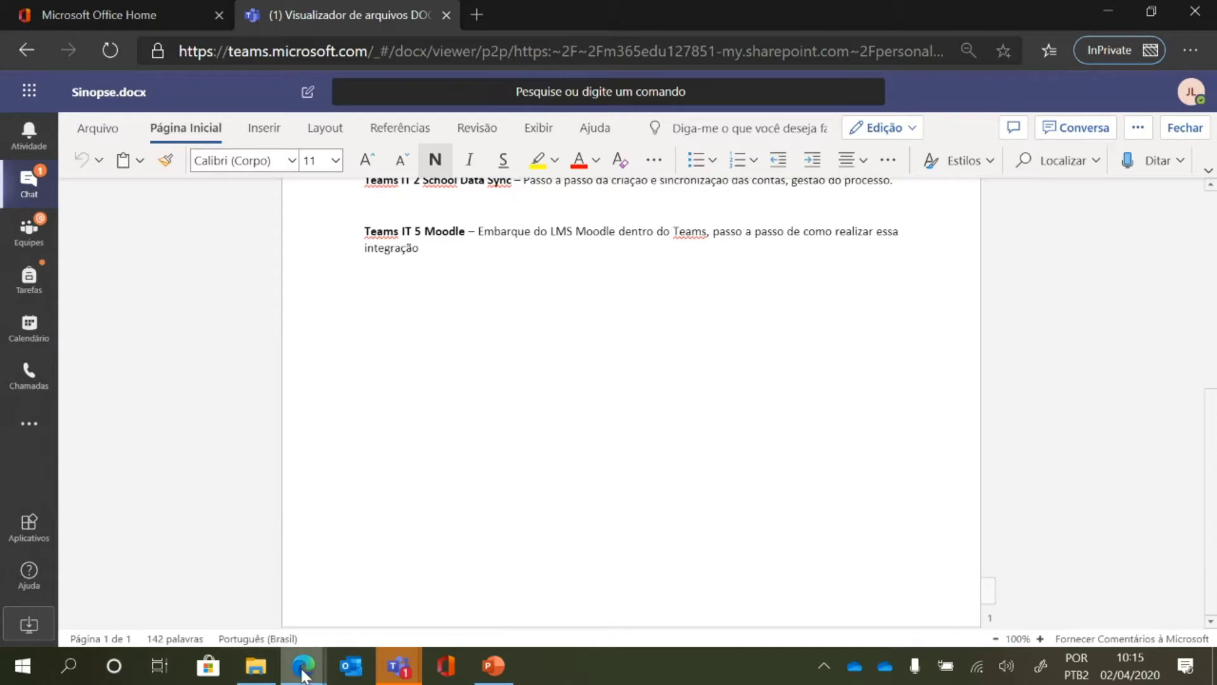
# Switch from the student's InPrivate window back to the sender's Teams window showing the student's chat.
pyautogui.moveTo(303, 674)
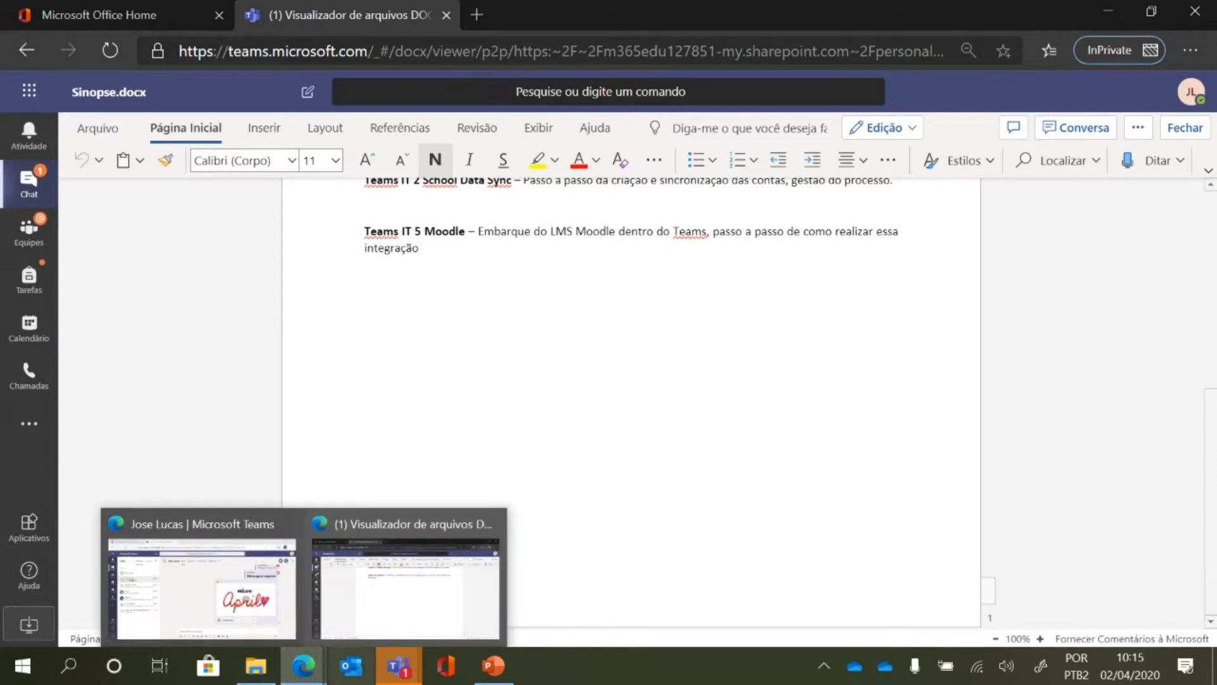
pyautogui.moveTo(213, 596)
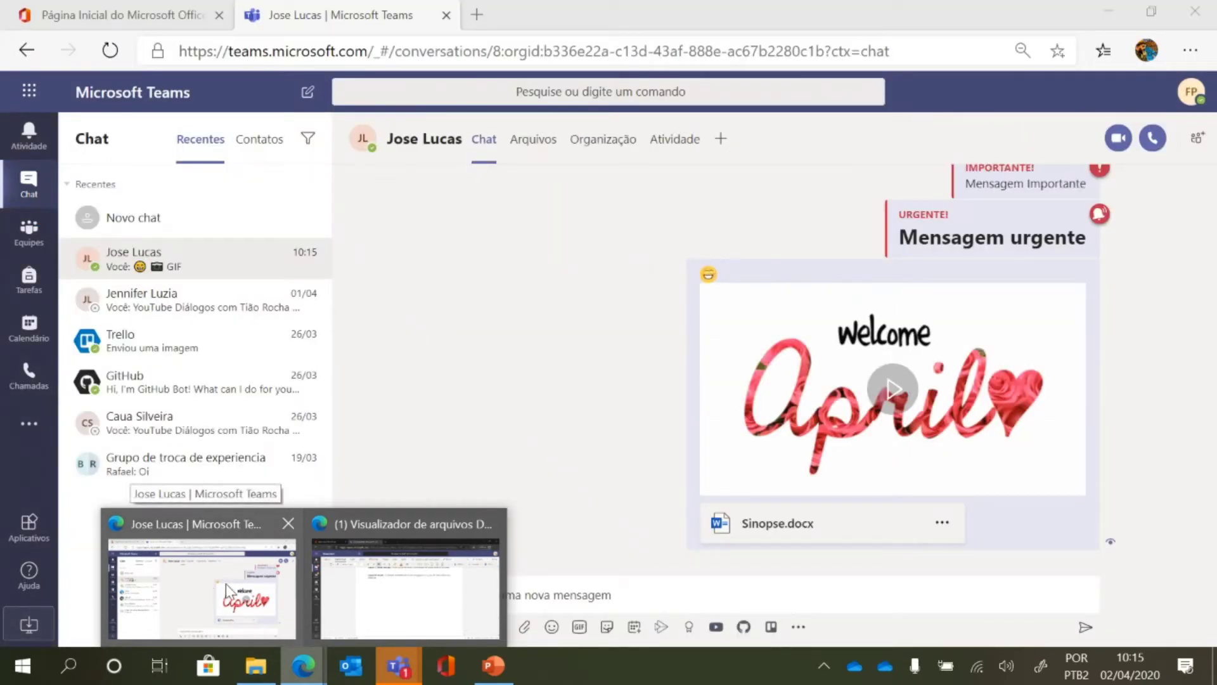
pyautogui.click(226, 583)
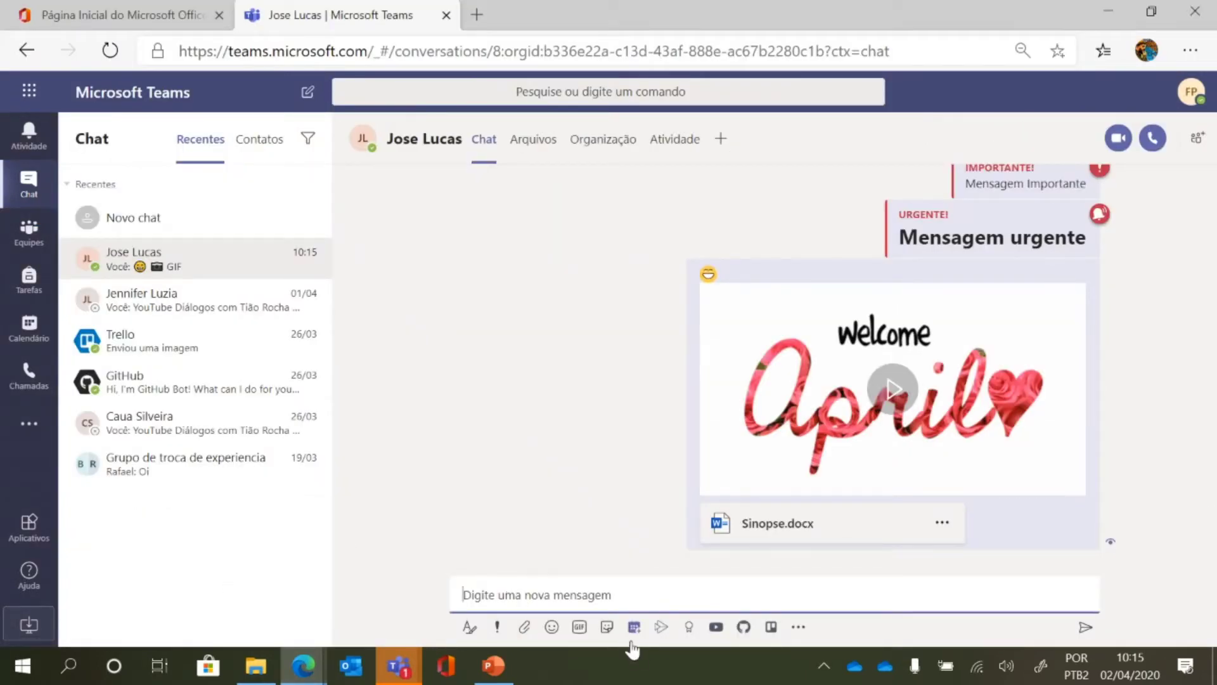
pyautogui.click(800, 627)
pyautogui.click(800, 627)
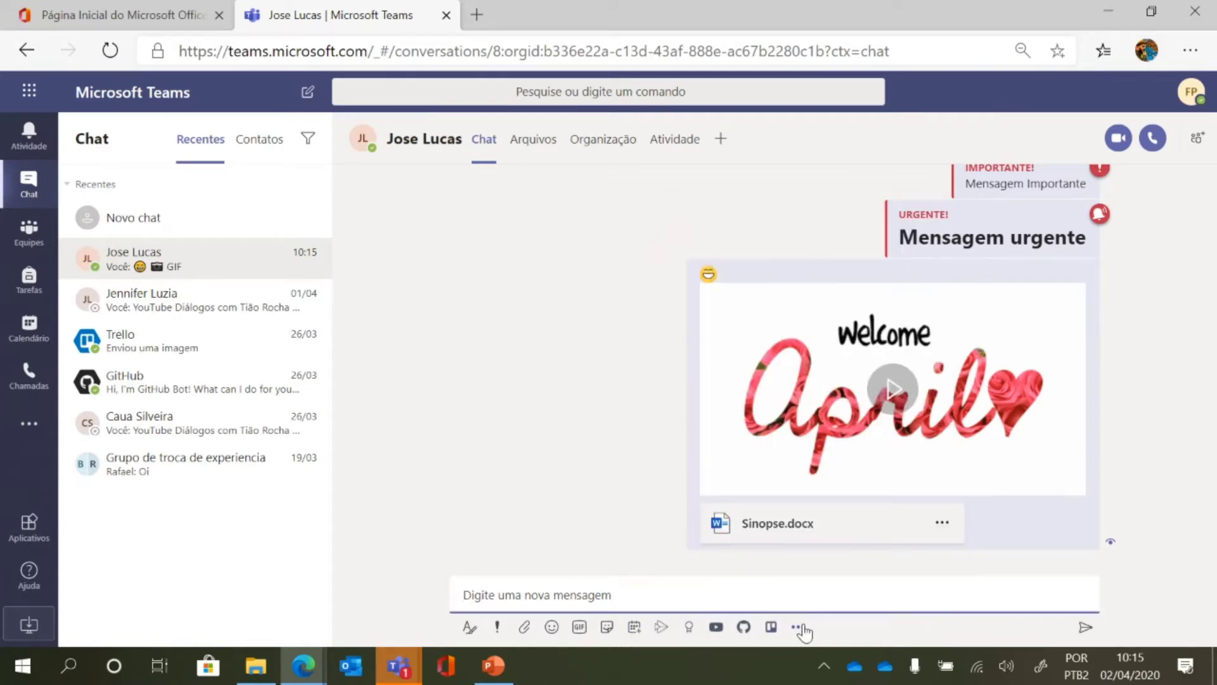
pyautogui.click(634, 627)
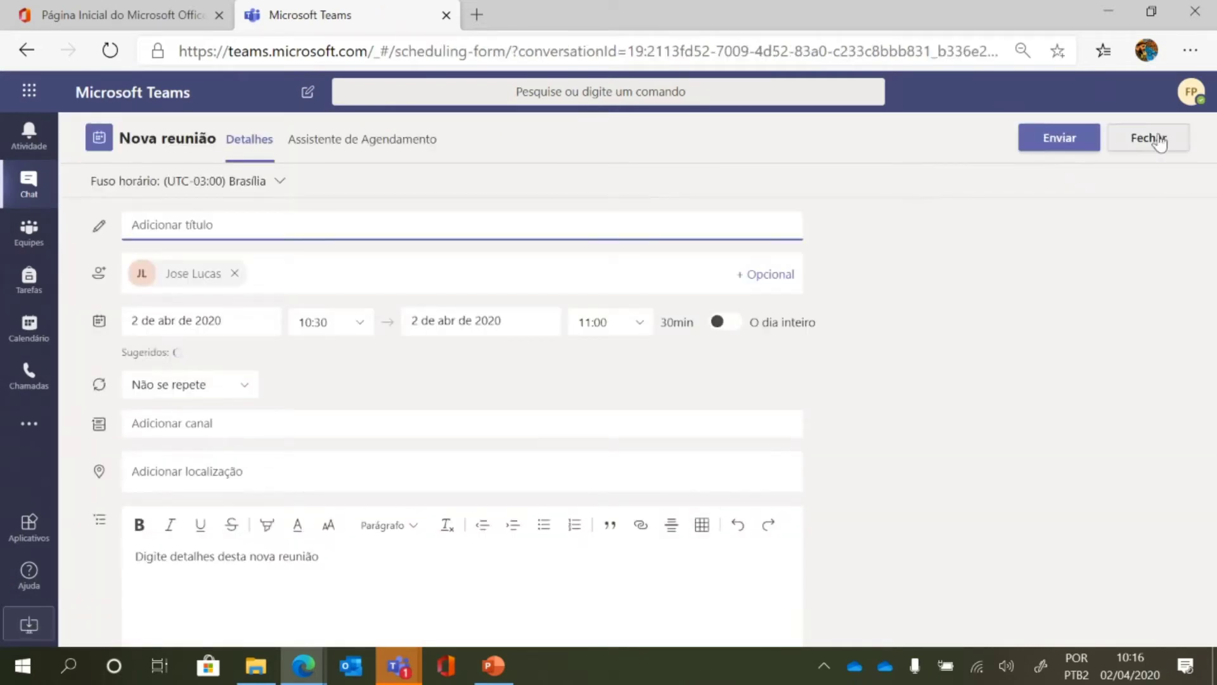
pyautogui.click(1152, 151)
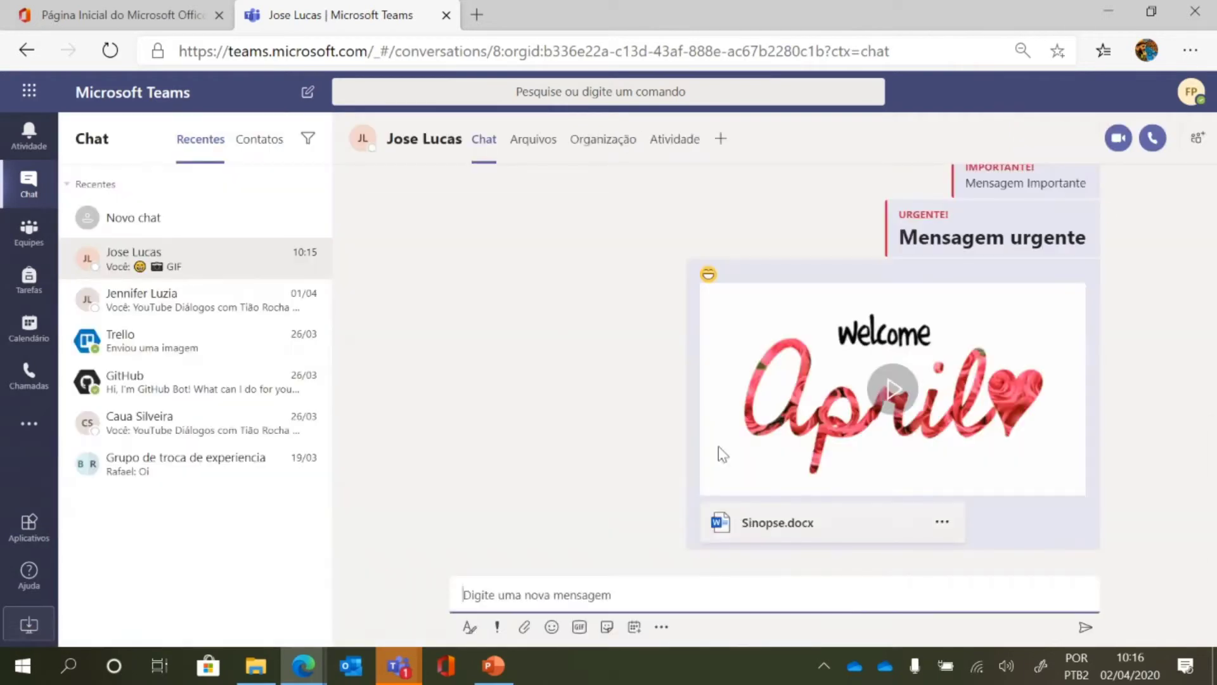
# Start scheduling a new meeting from the student's chat and title it "Alinhamento de projetos", keeping the student as attendee.
pyautogui.click(634, 628)
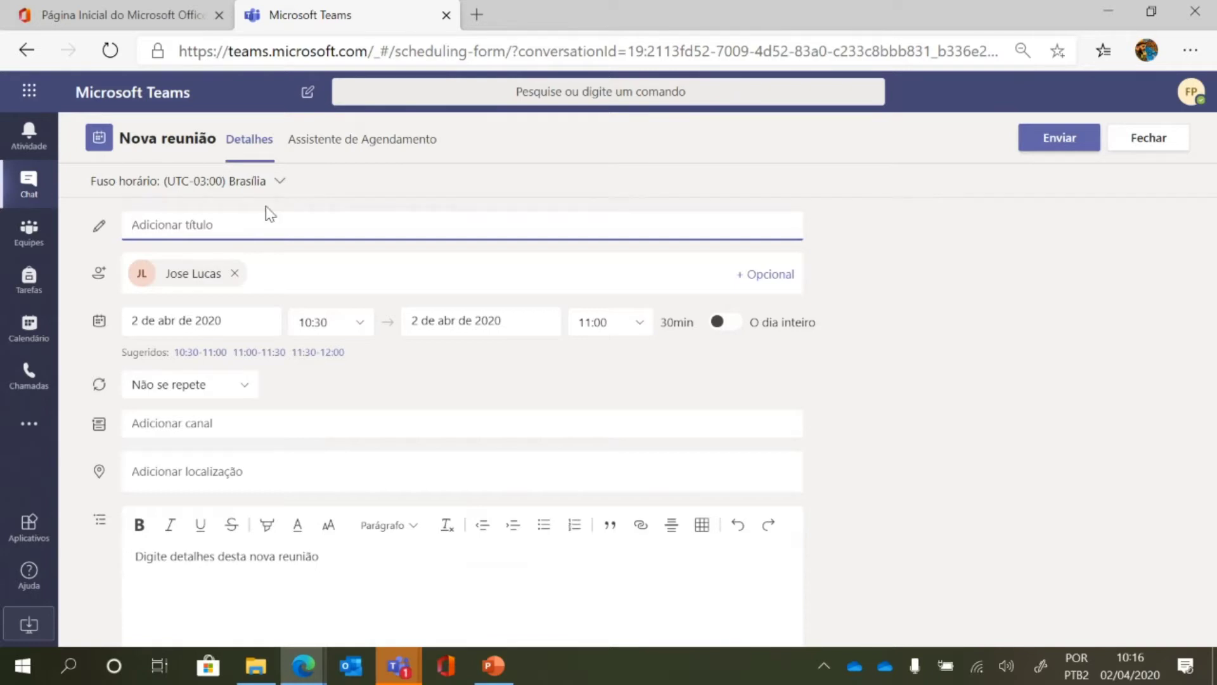
pyautogui.click(106, 233)
pyautogui.click(212, 231)
pyautogui.write('Alinhamento de projetos')
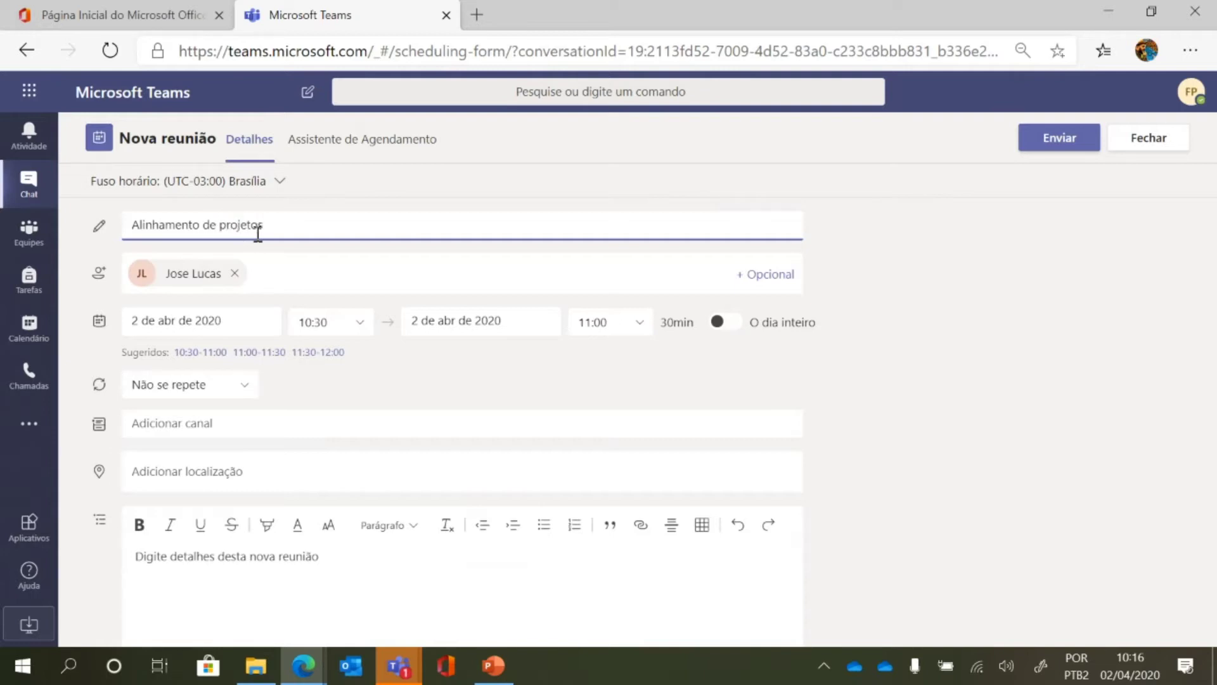
pyautogui.click(359, 280)
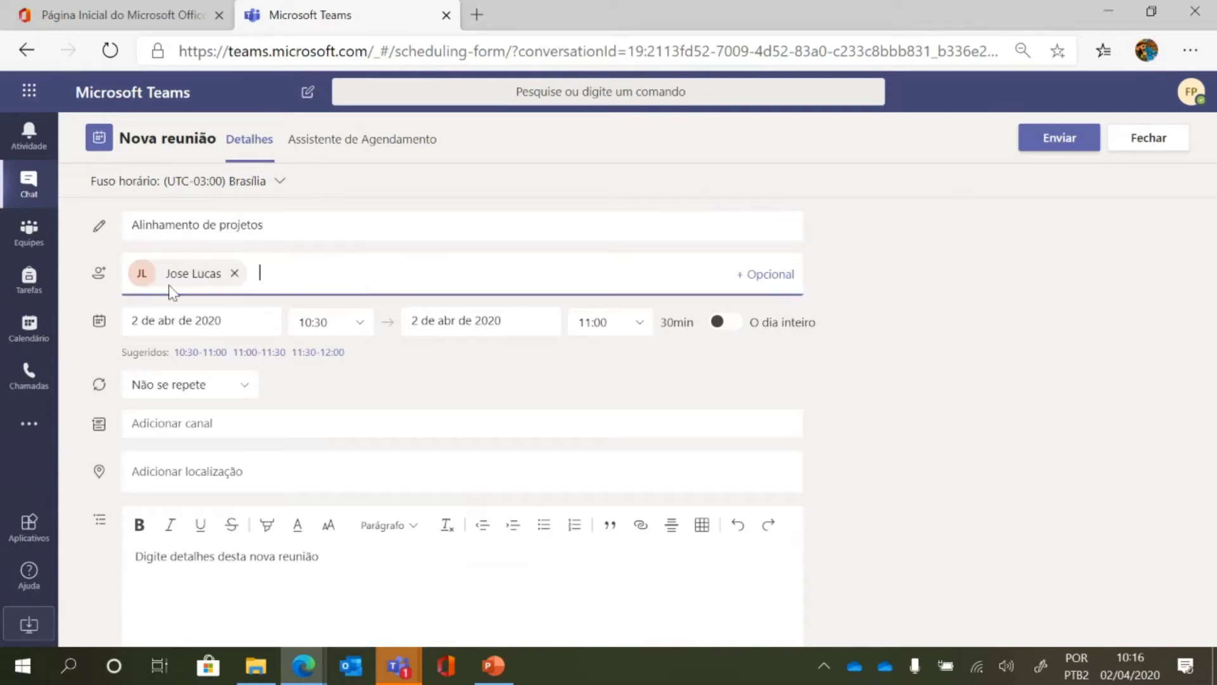
pyautogui.moveTo(150, 288)
# Schedule the meeting for 3 April 2020, from 10:00 to 11:30.
pyautogui.click(232, 323)
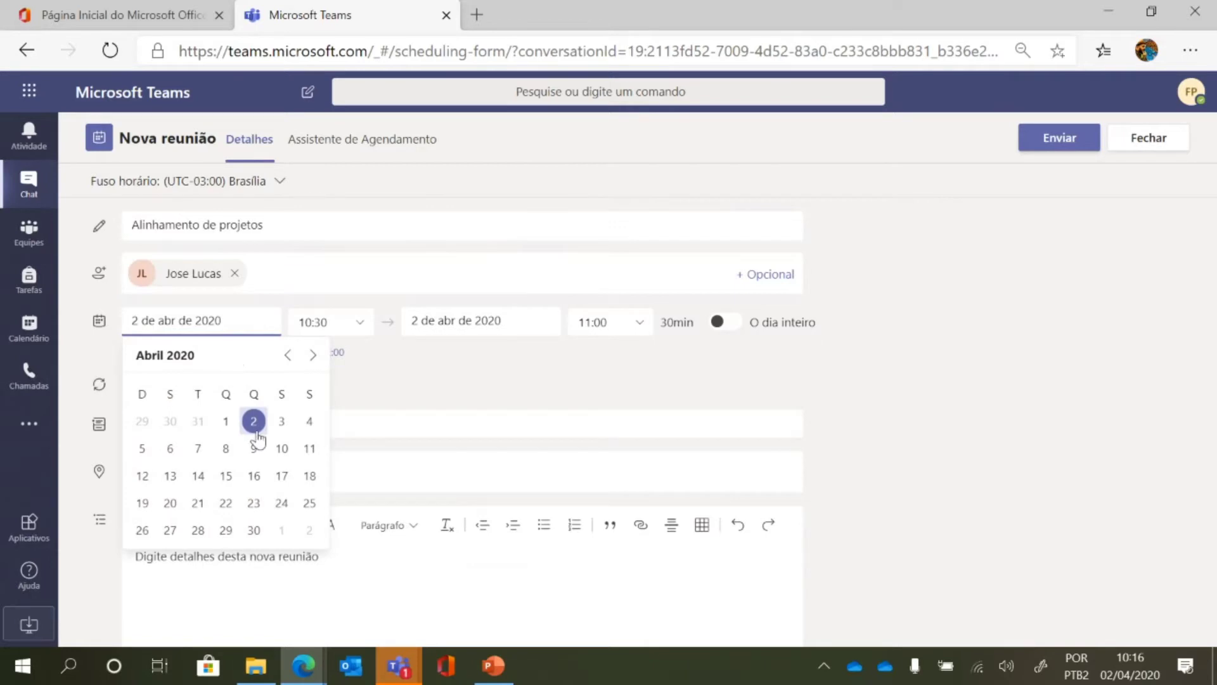
pyautogui.click(281, 421)
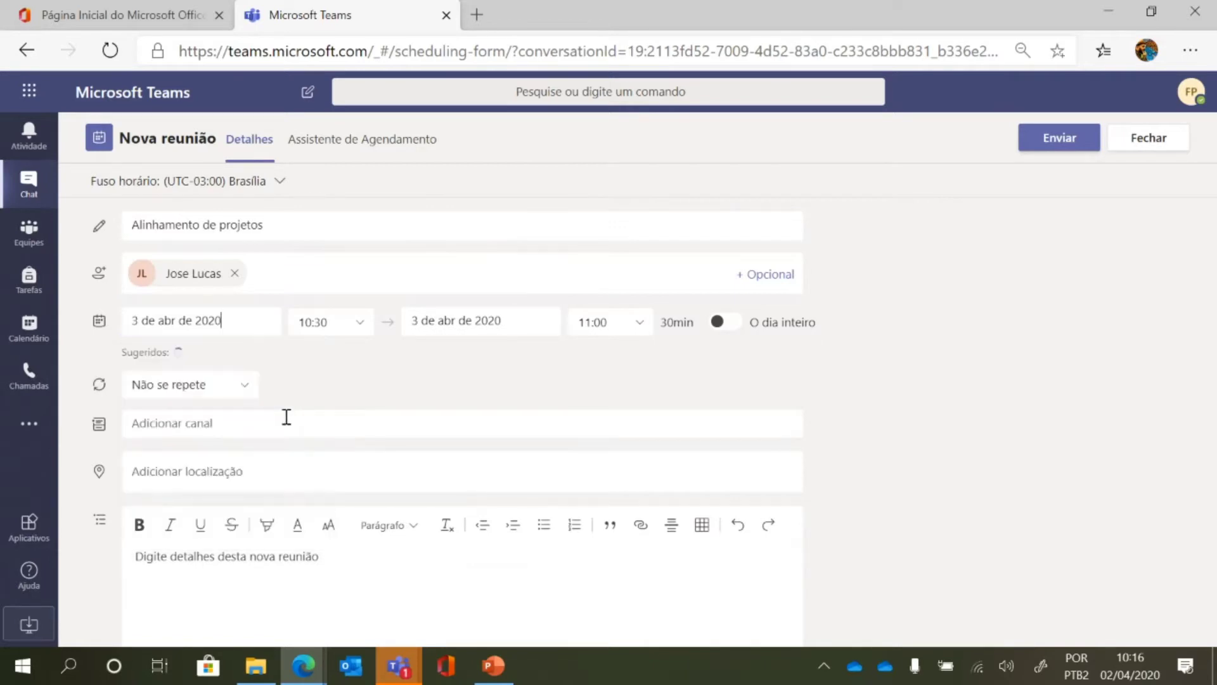
pyautogui.click(346, 330)
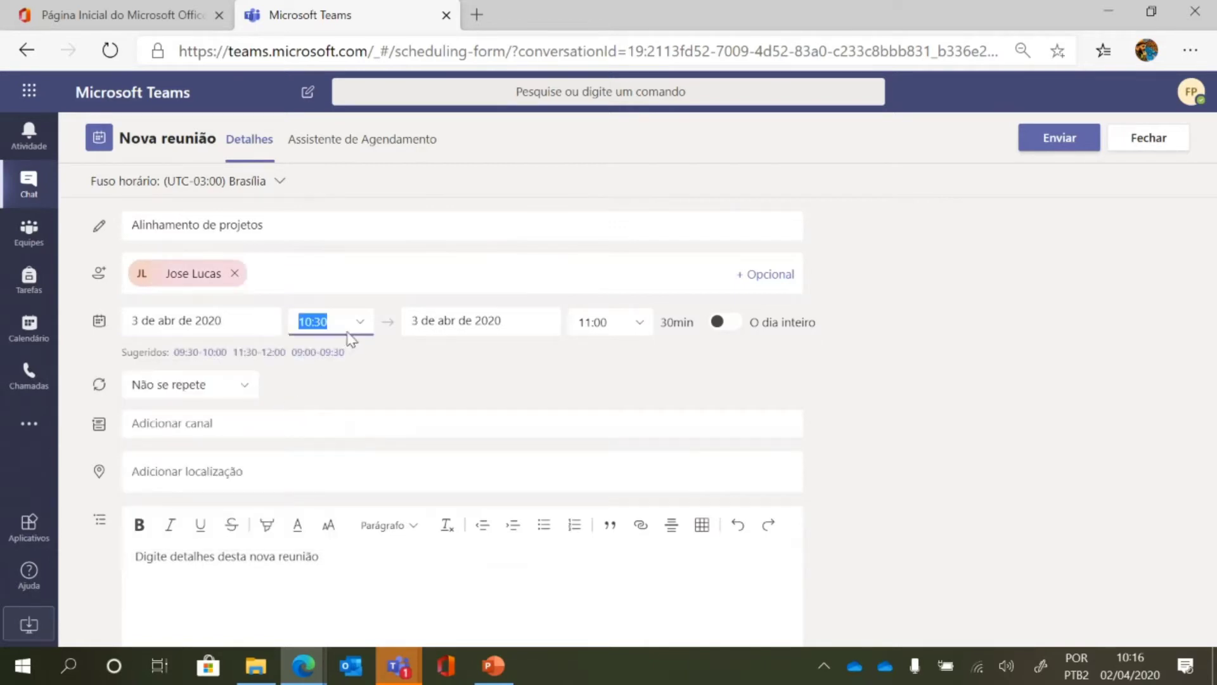
pyautogui.click(327, 480)
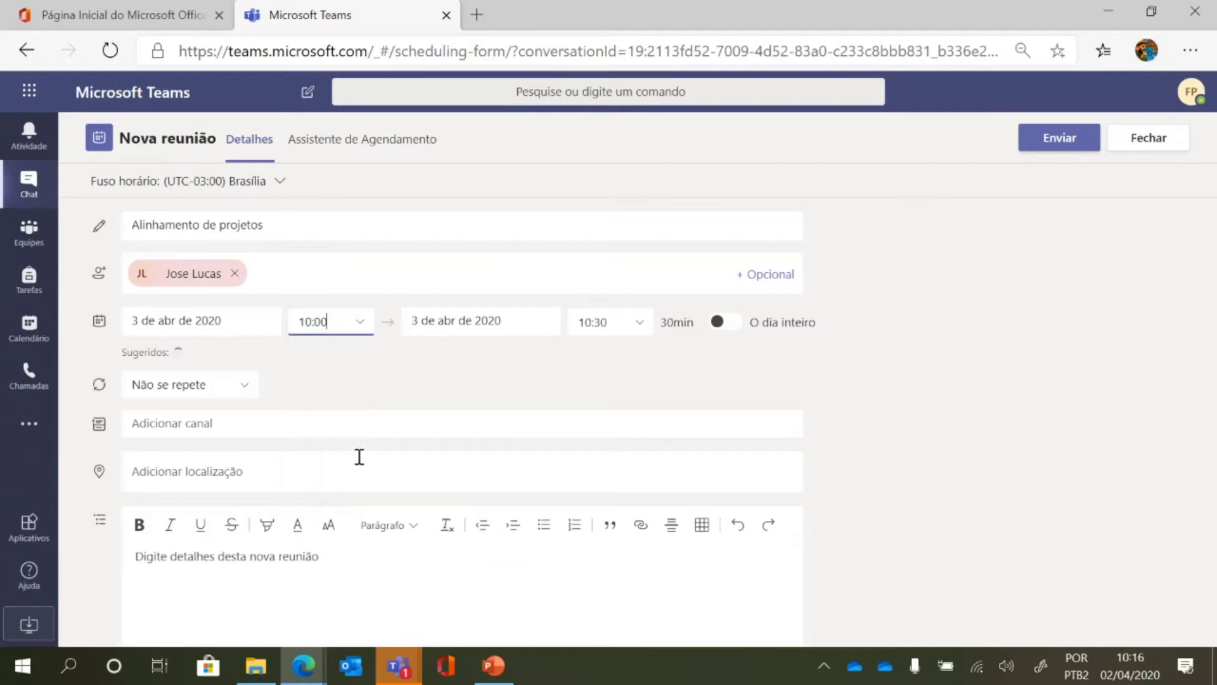
pyautogui.click(624, 326)
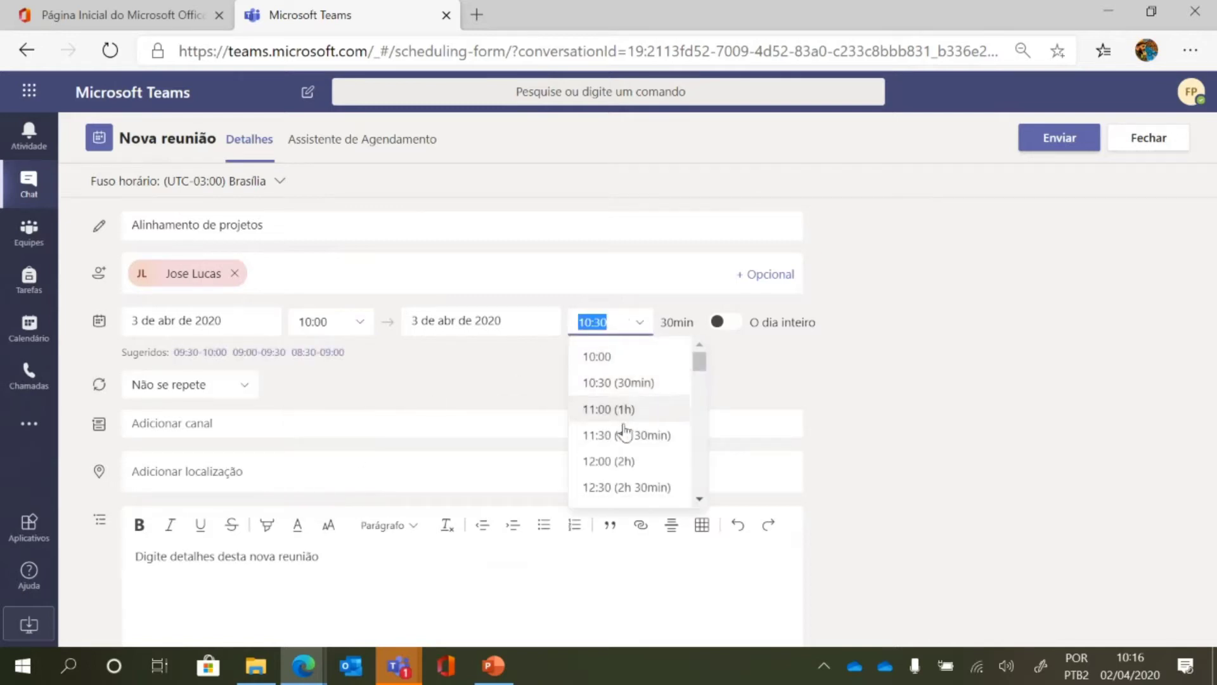
pyautogui.click(624, 437)
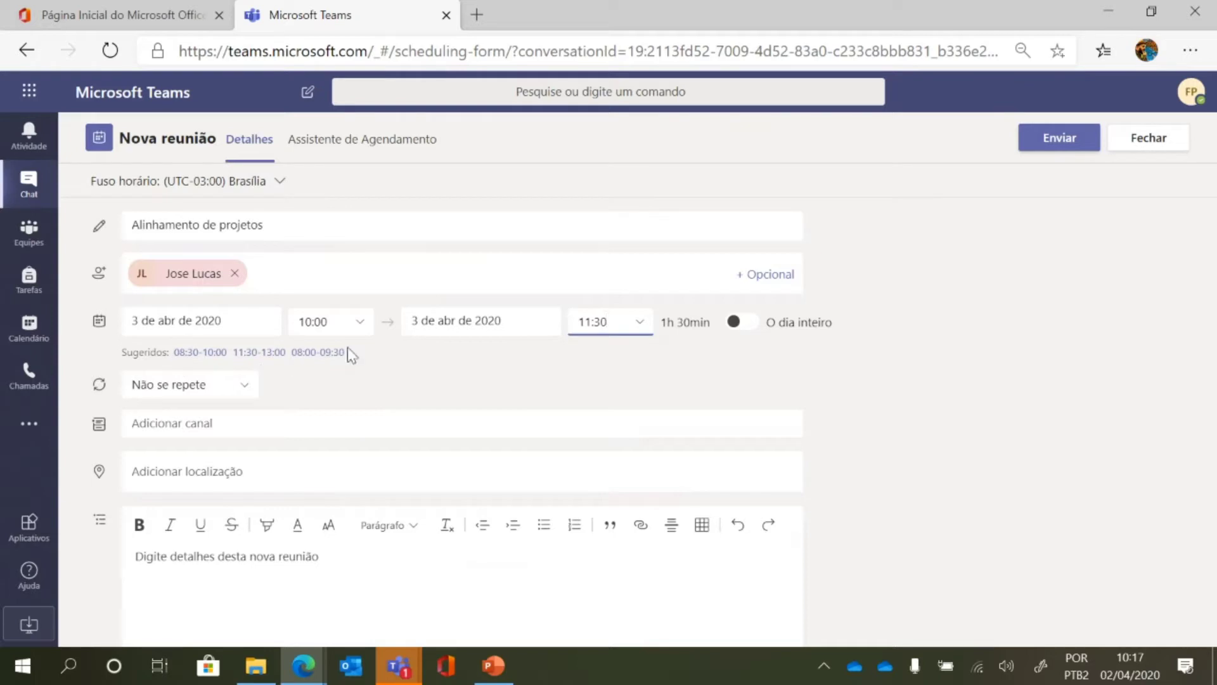
# Enter "Reunião sobre projeto X que estamos desenvolvendo" as the meeting details.
pyautogui.scroll(-1, 415, 374)
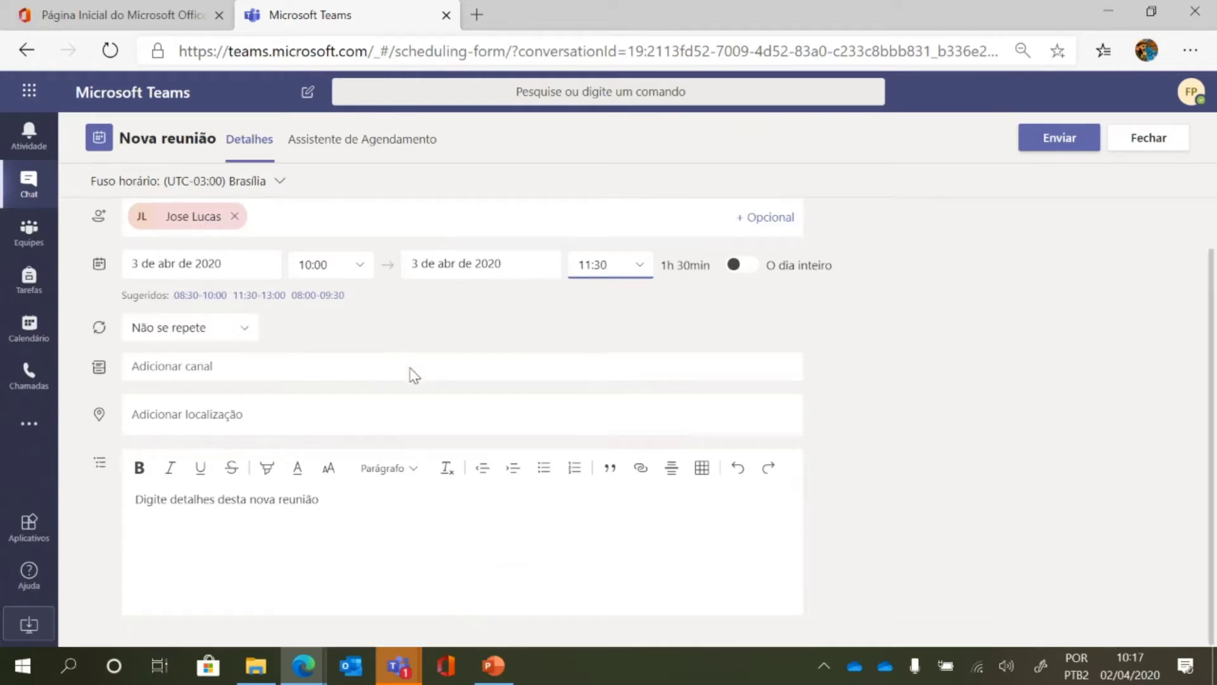
pyautogui.click(277, 524)
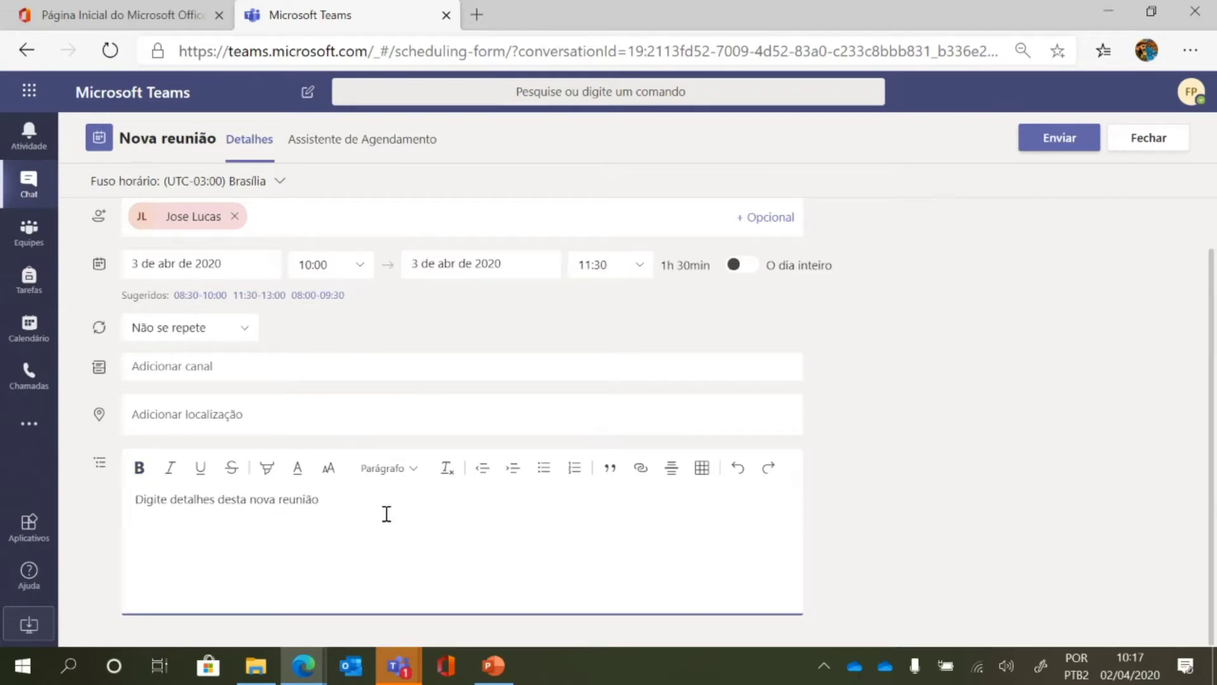
pyautogui.write('Reuni')
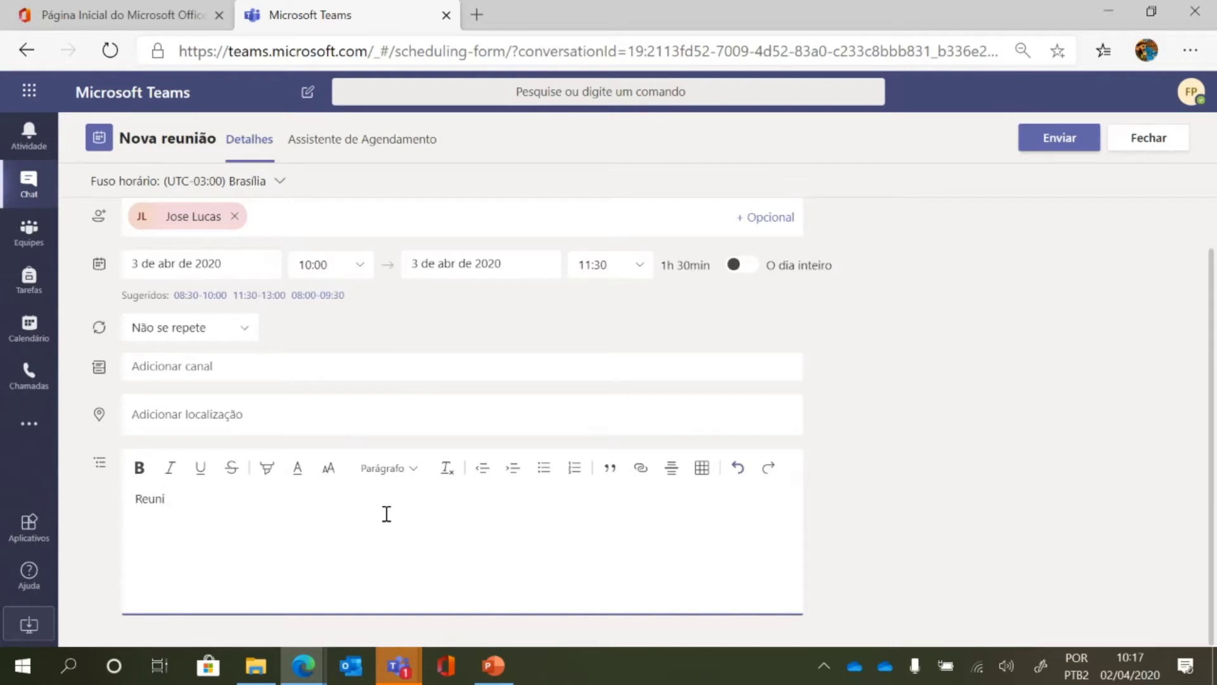
pyautogui.write('ão sobre projeto X que')
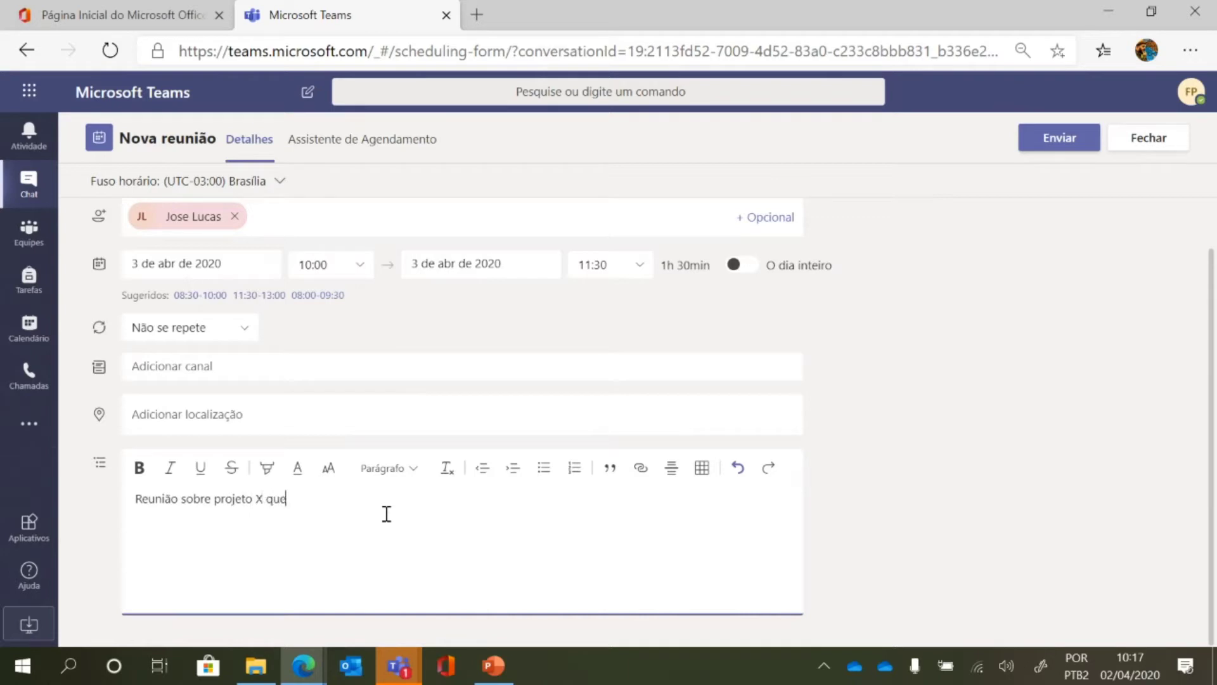
pyautogui.write(' estamos desenvolvendo')
# Format the meeting details text as bold and large (Grande), and send the meeting invitation.
pyautogui.moveTo(451, 498); pyautogui.dragTo(133, 507)
pyautogui.click(139, 469)
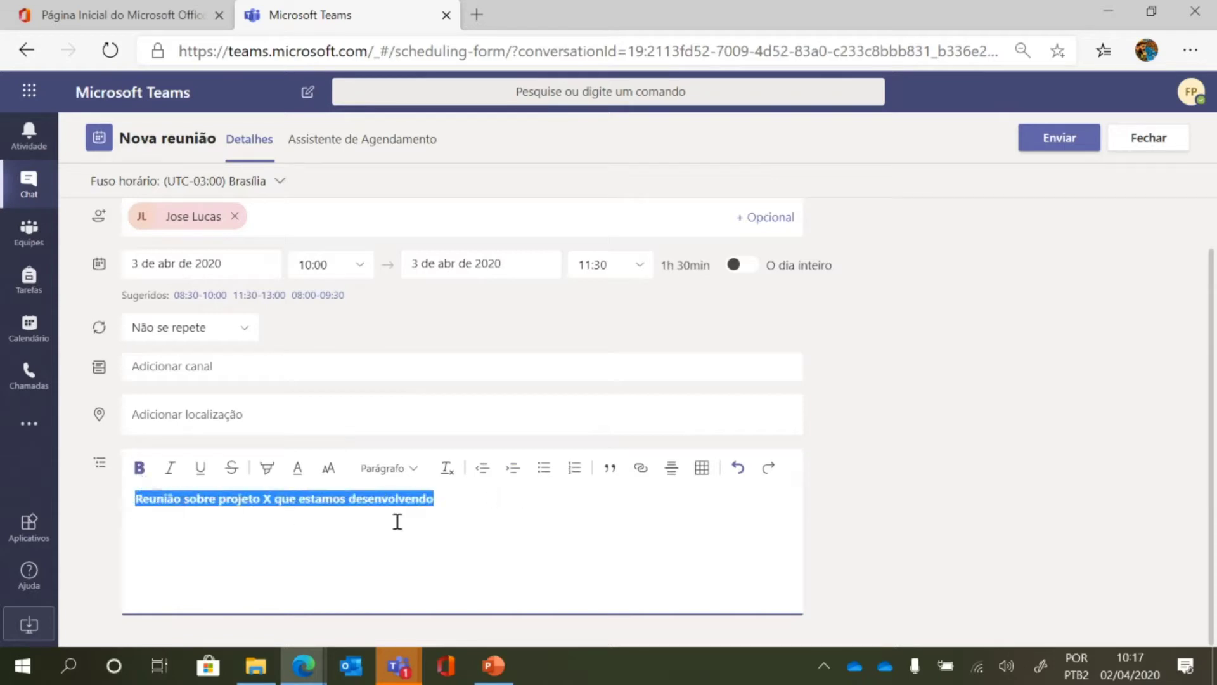
pyautogui.click(328, 469)
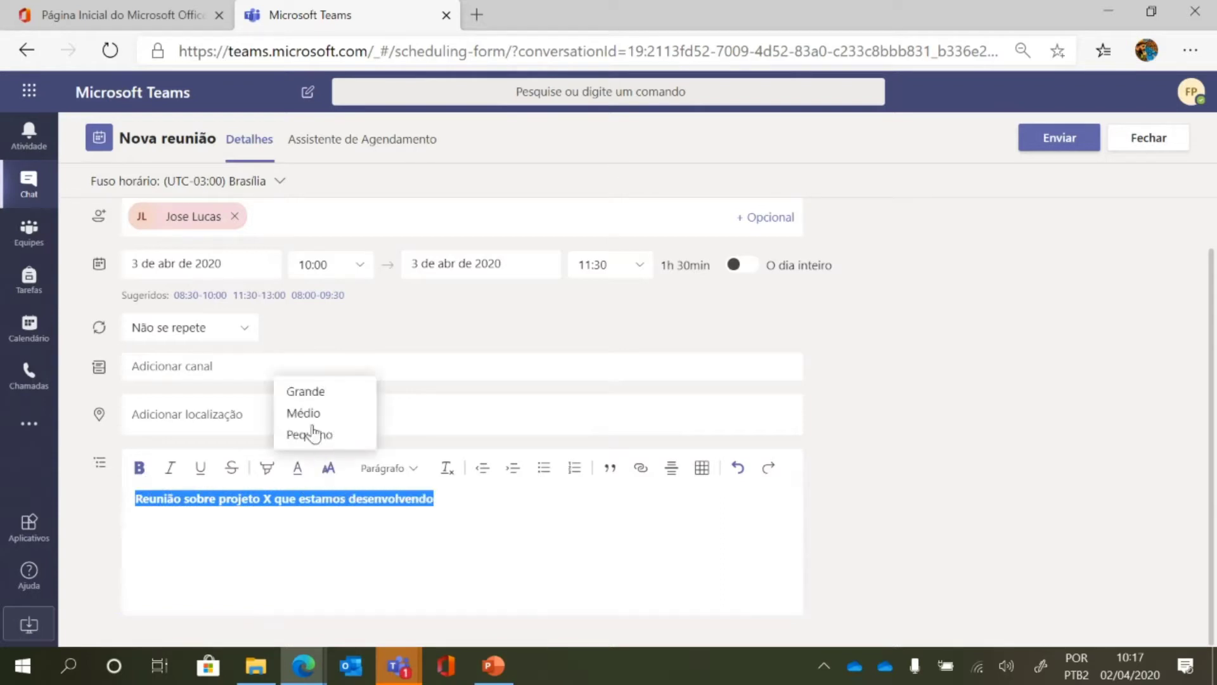
pyautogui.click(313, 391)
pyautogui.click(628, 545)
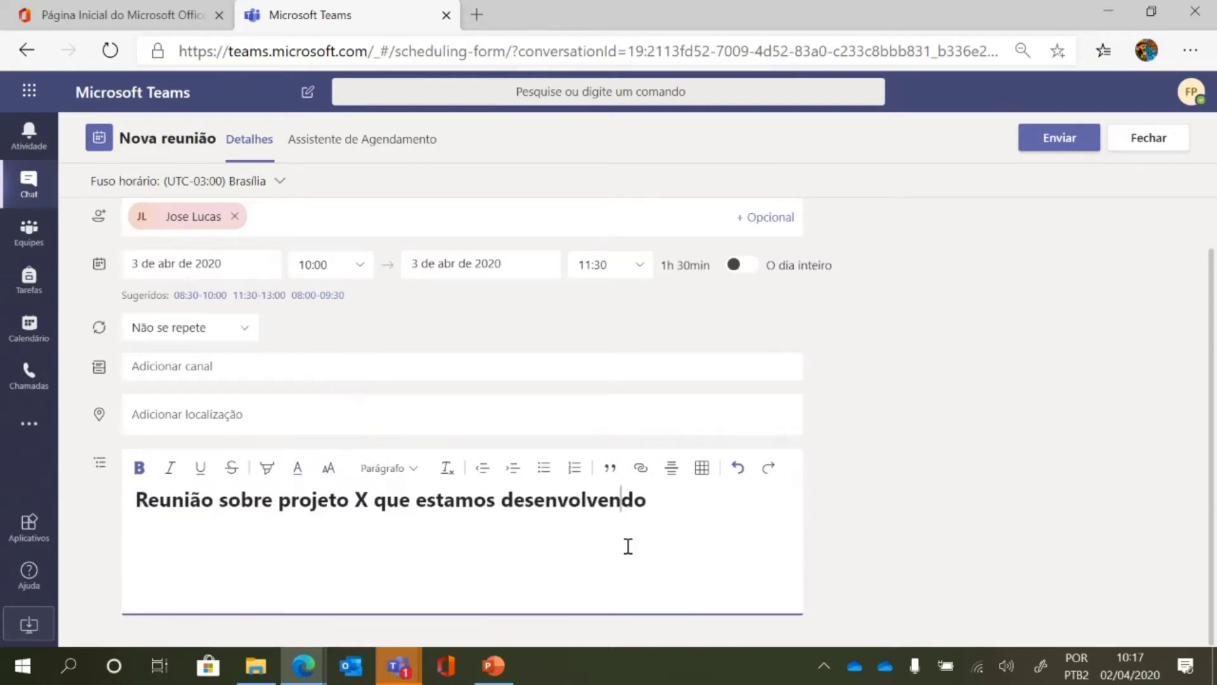
pyautogui.click(1051, 139)
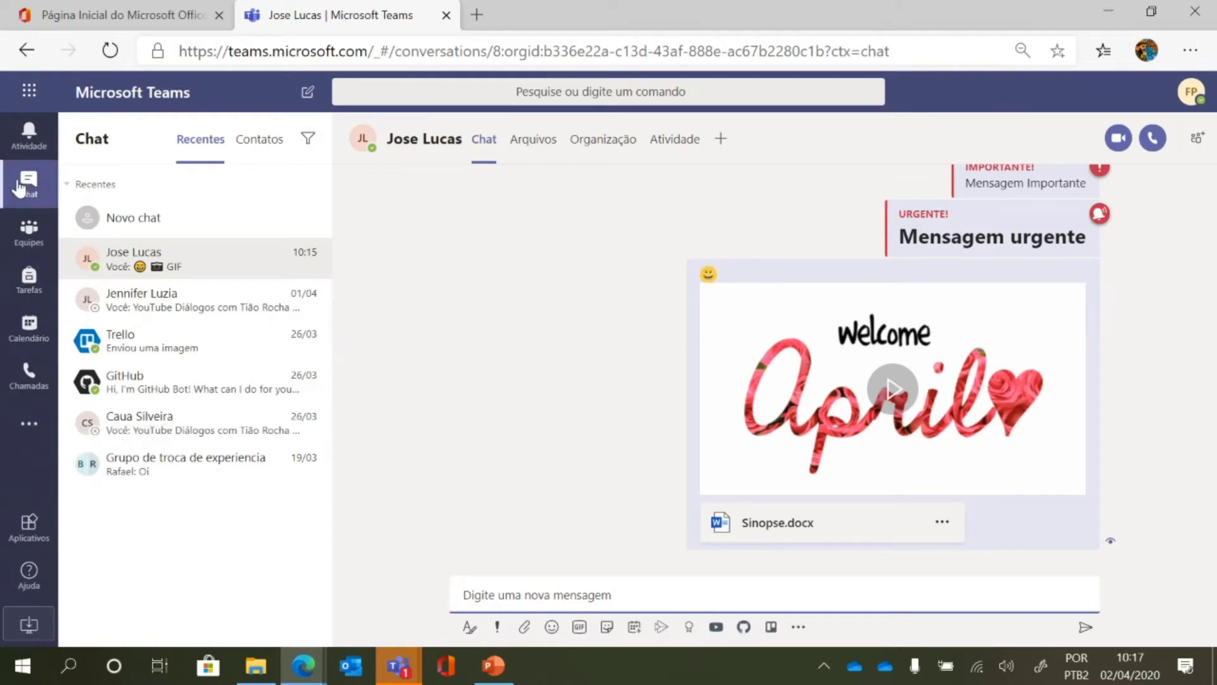
# Check the sender's calendar for "Alinhamento de projetos", and the student's calendar after closing Sinopse.docx in the InPrivate window.
pyautogui.click(28, 328)
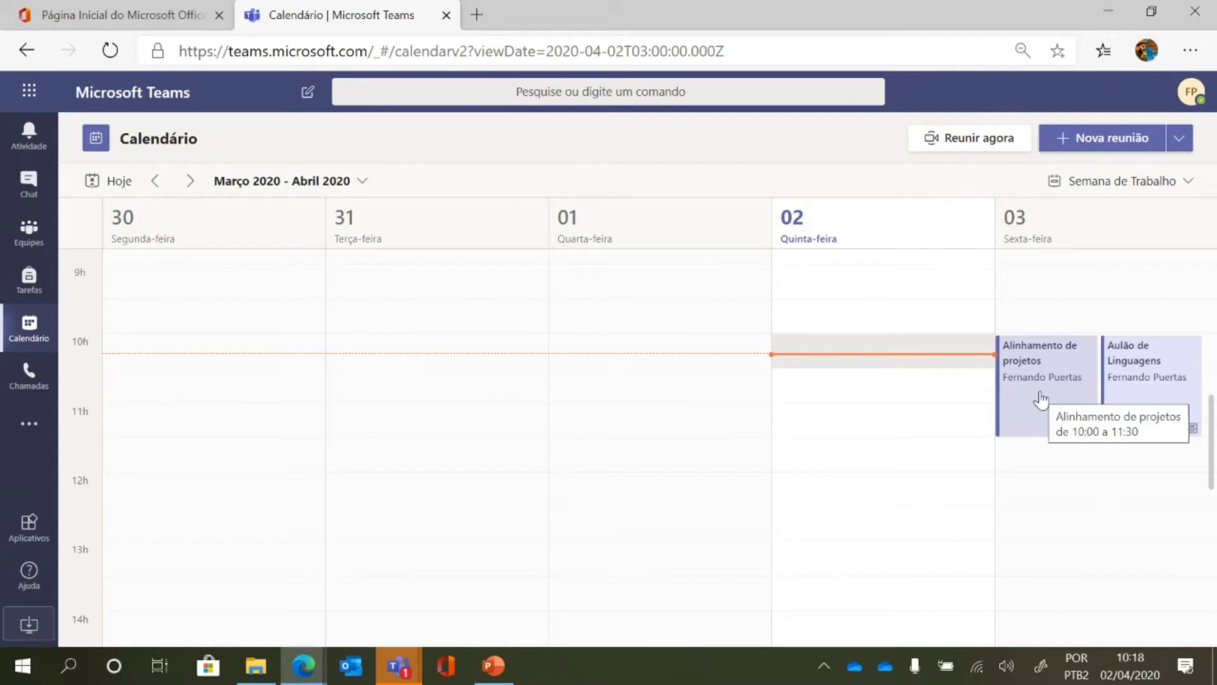
pyautogui.moveTo(300, 654)
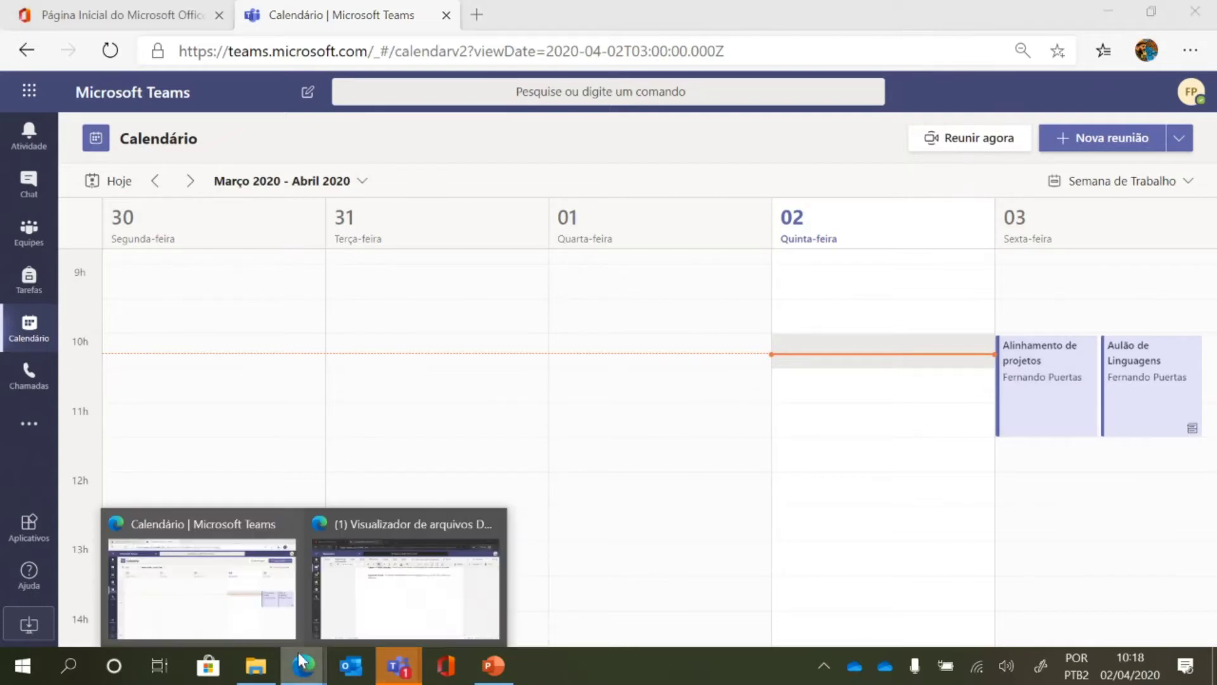
pyautogui.click(397, 580)
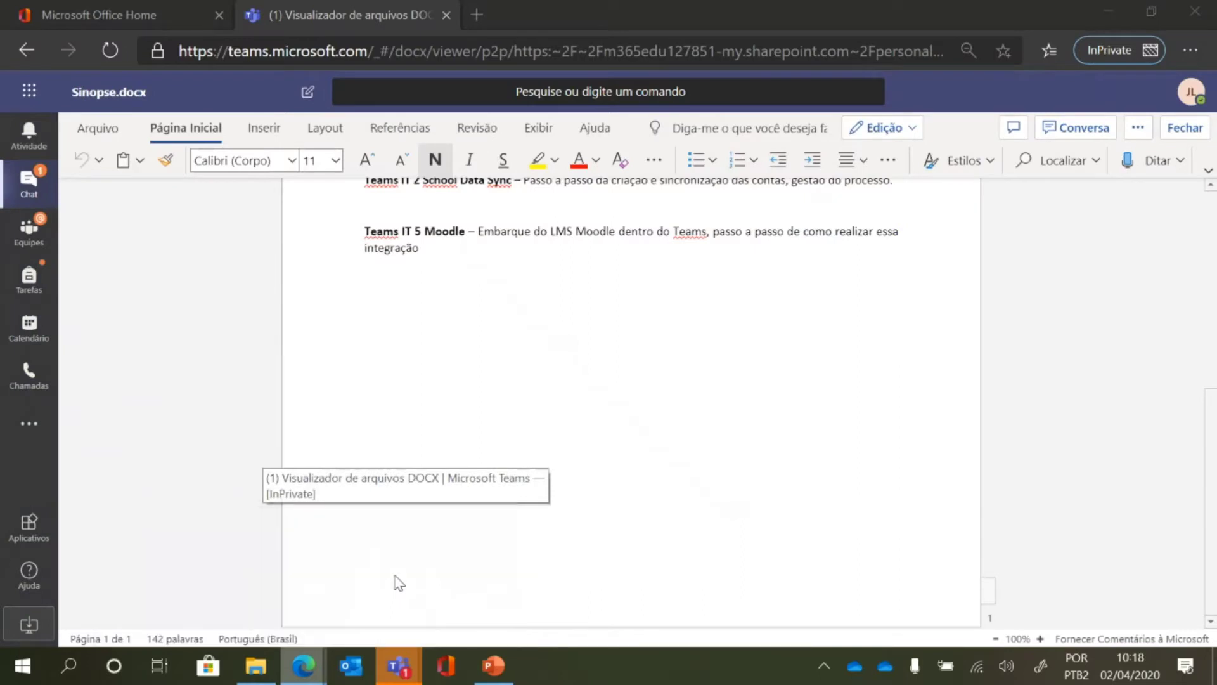
pyautogui.click(1184, 127)
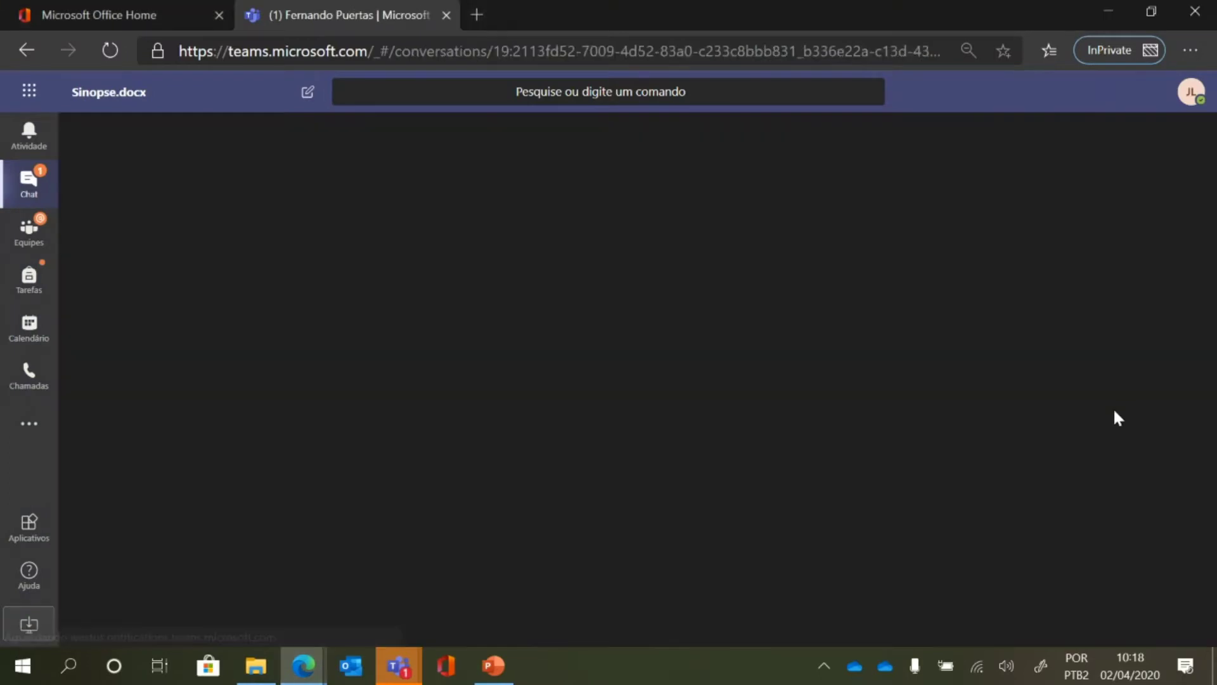
pyautogui.click(31, 336)
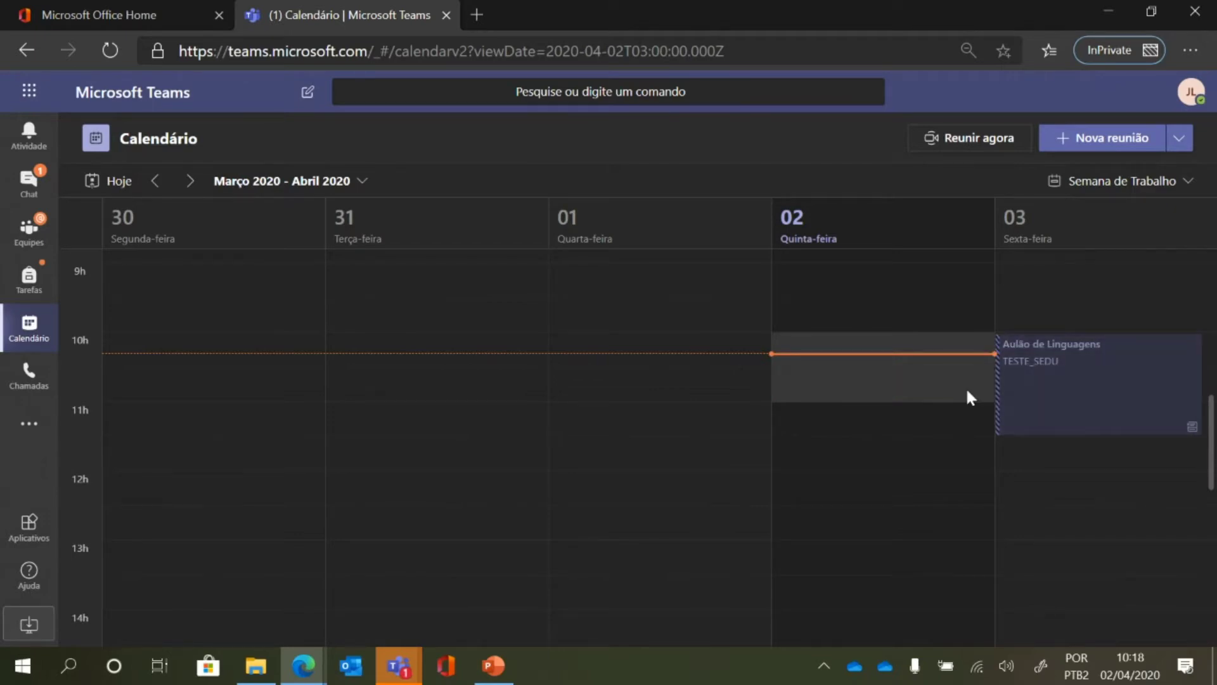
pyautogui.scroll(1, 1041, 394)
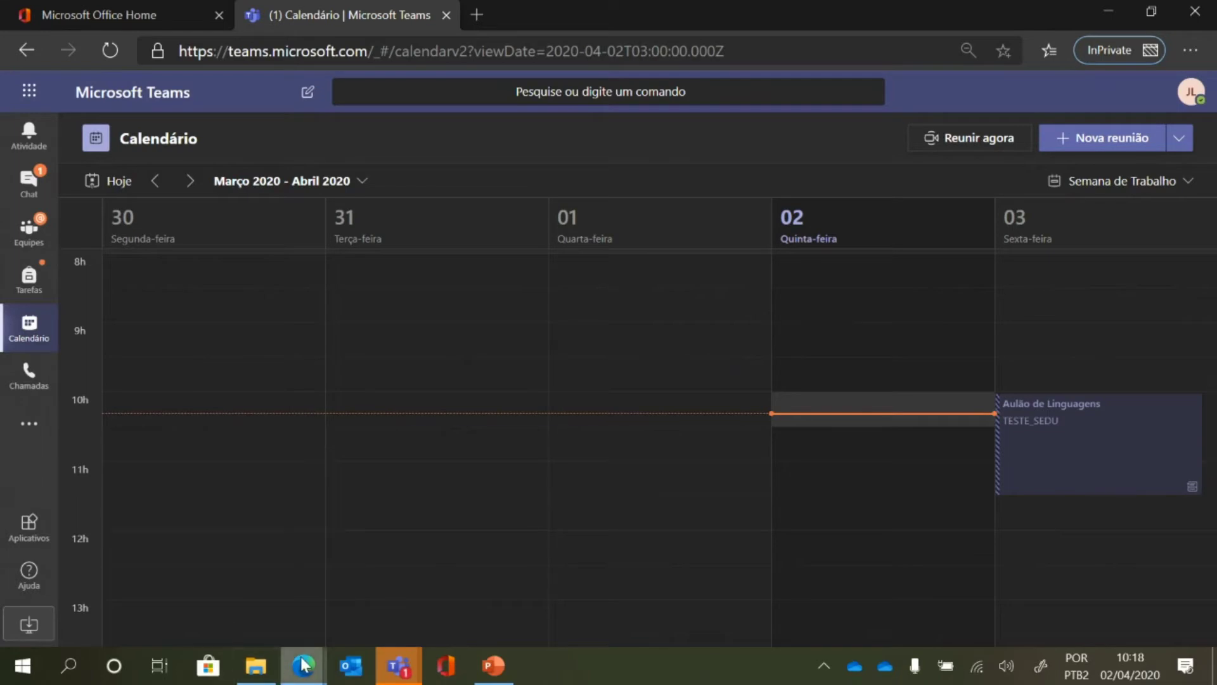
# Return to the sender's Teams calendar, review the "Alinhamento de projetos" meeting details and proceed to its pre-join screen.
pyautogui.moveTo(303, 664)
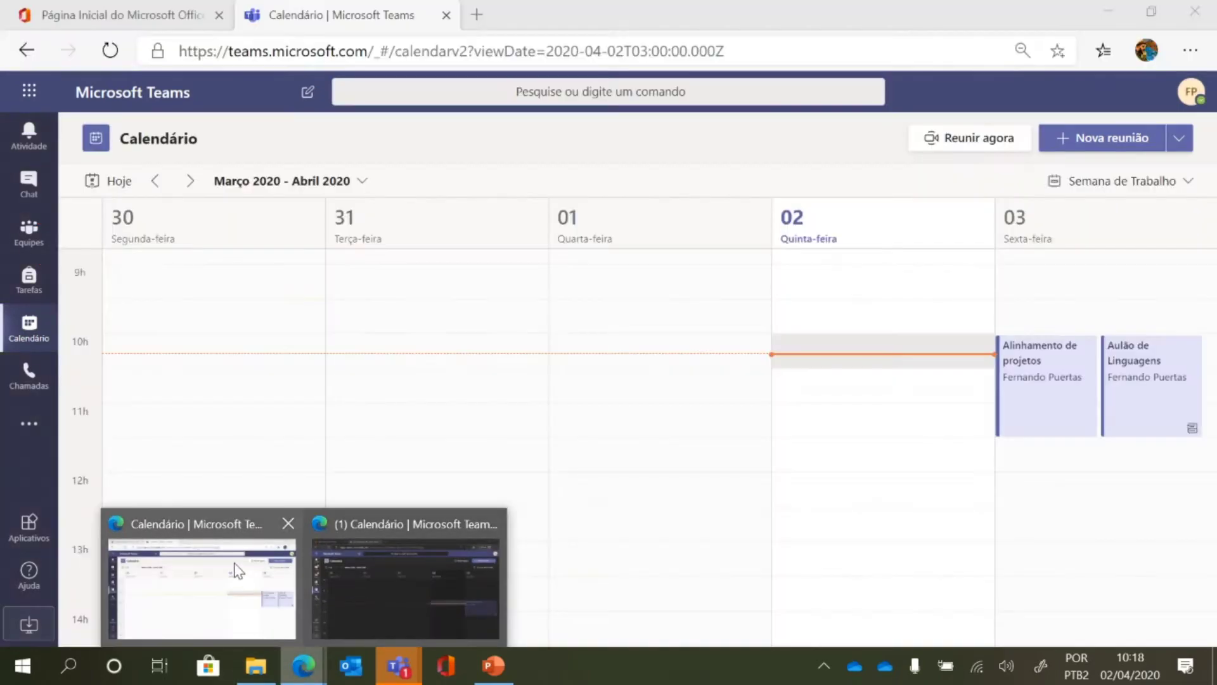
pyautogui.click(201, 584)
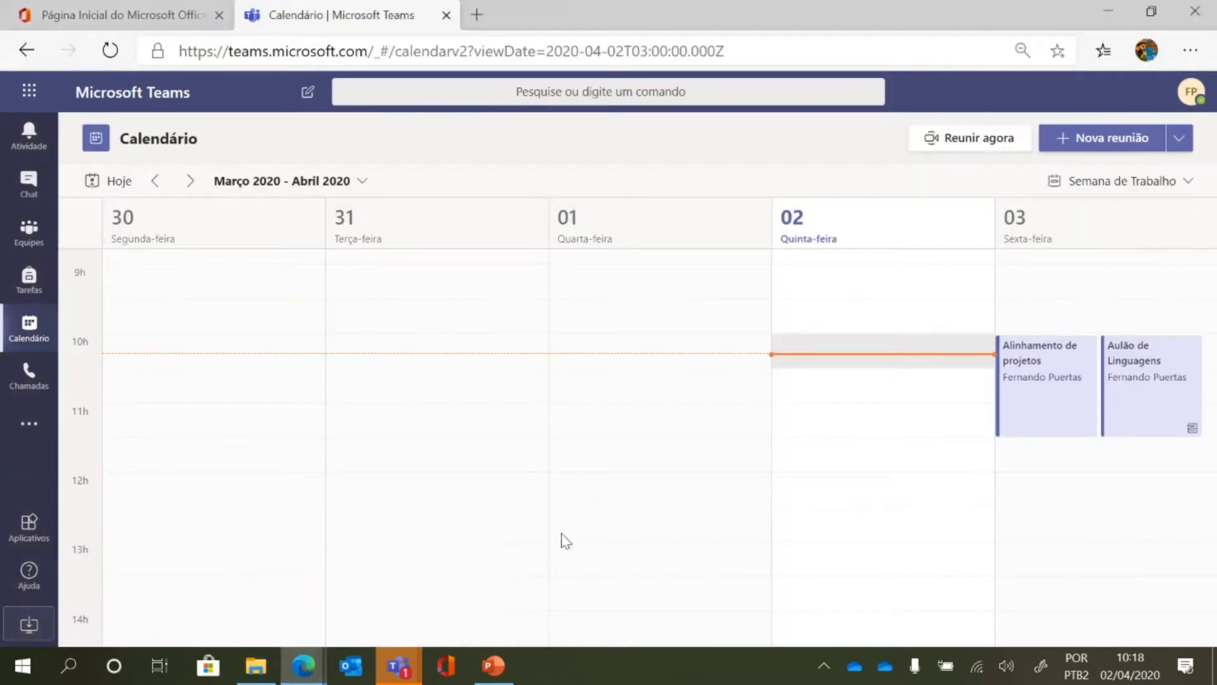
pyautogui.click(1030, 368)
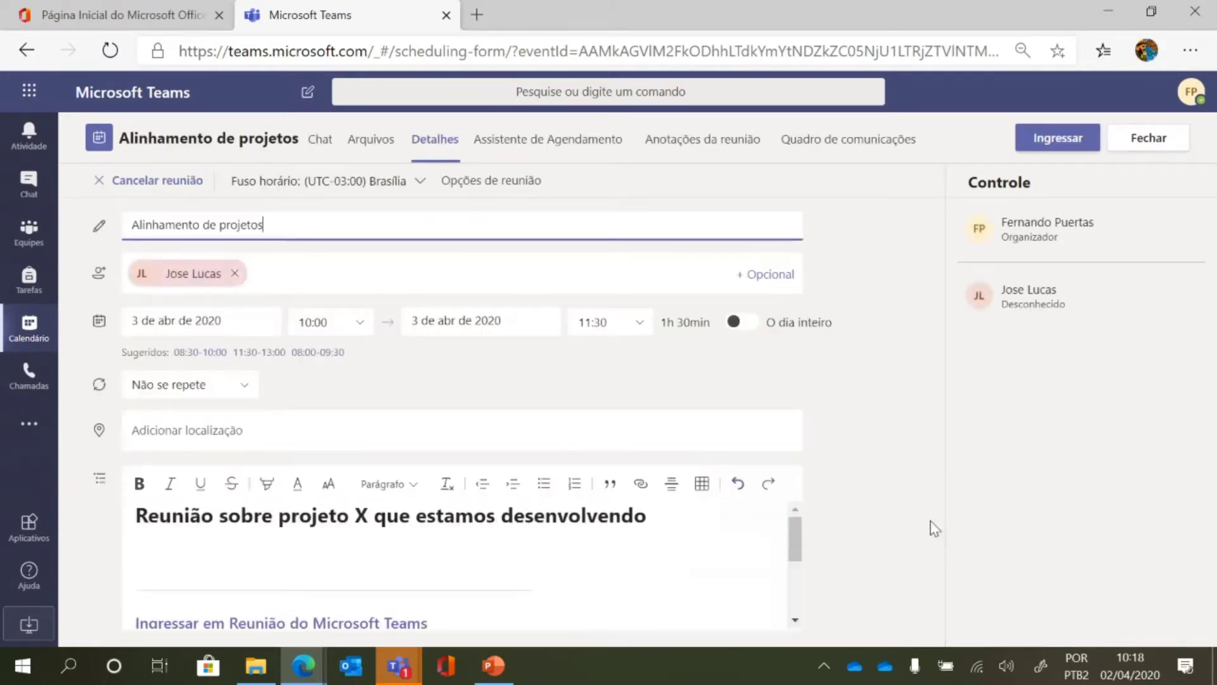
pyautogui.scroll(-1, 544, 499)
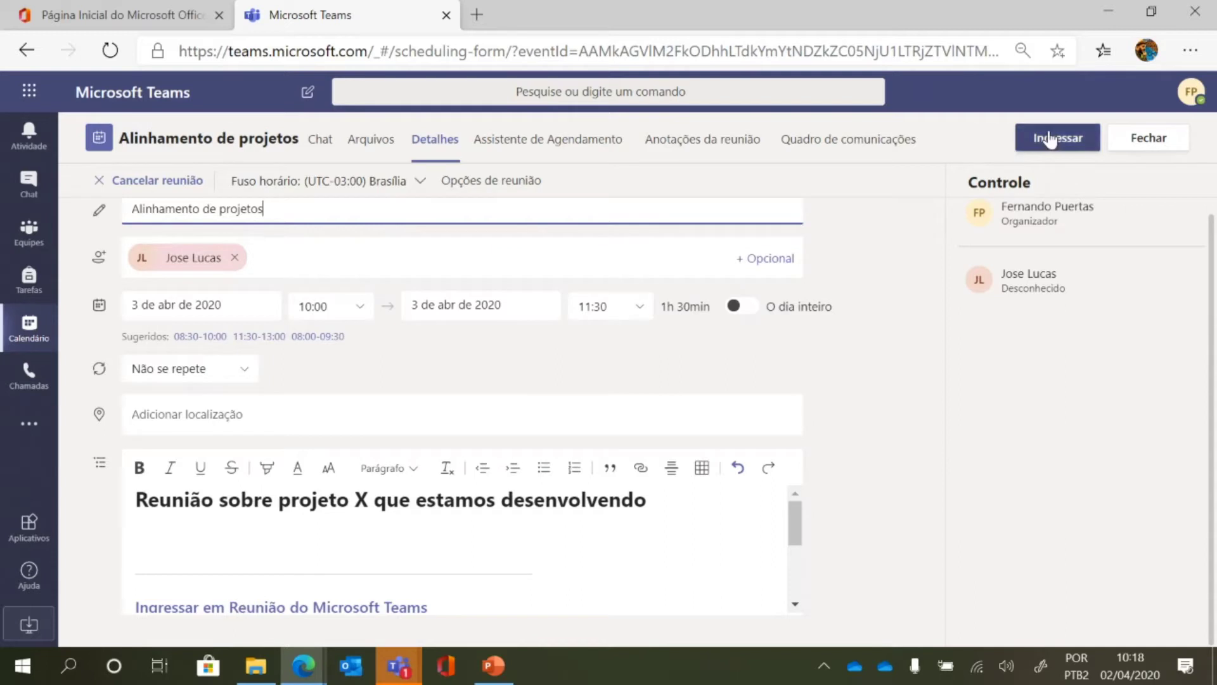
pyautogui.scroll(1, 1074, 426)
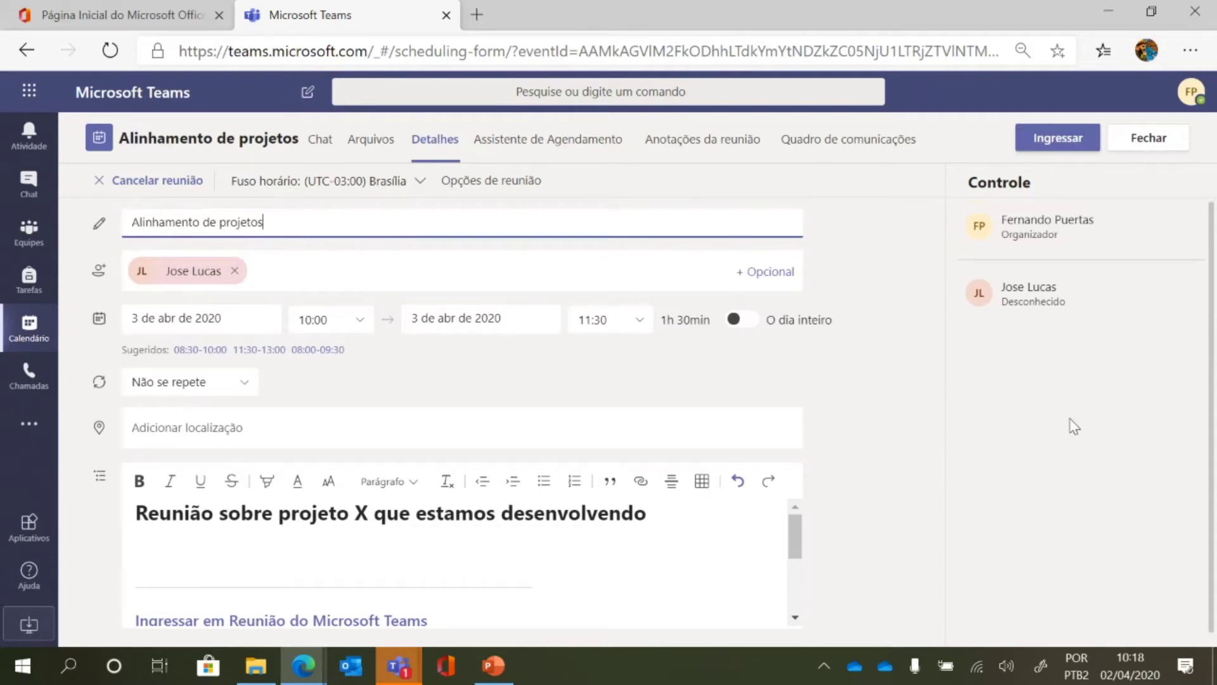
pyautogui.click(1058, 140)
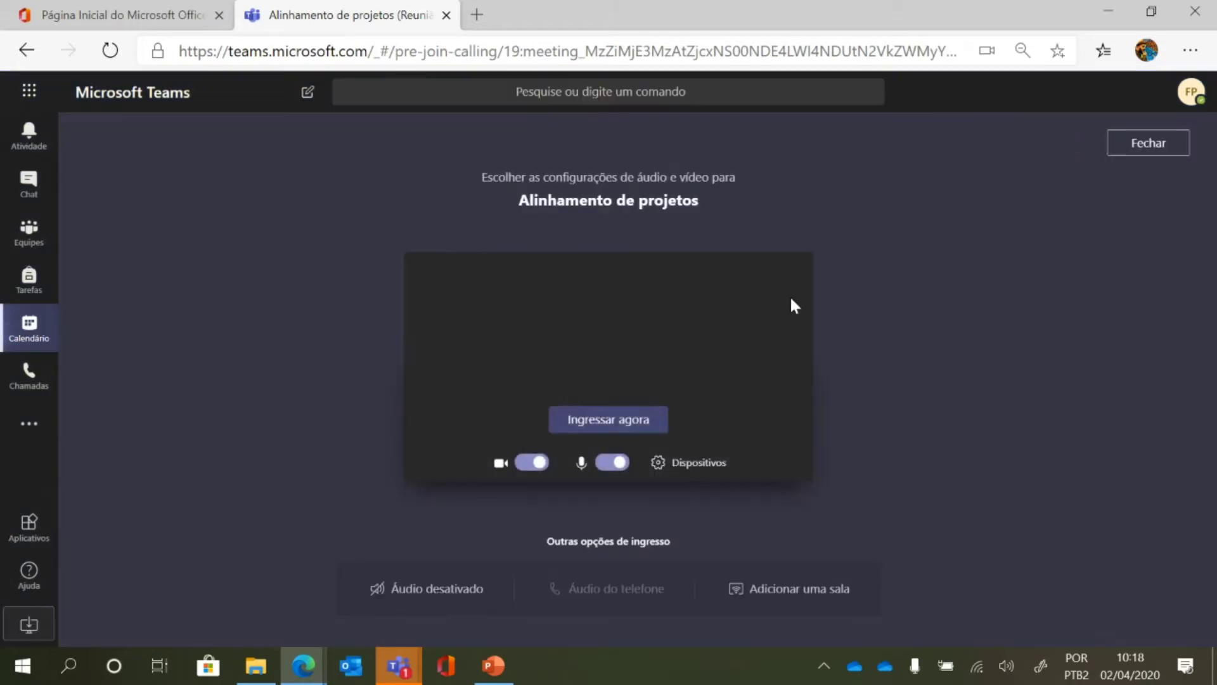
# Turn off the camera in the "Alinhamento de projetos" pre-join settings and close the pre-join screen.
pyautogui.click(542, 462)
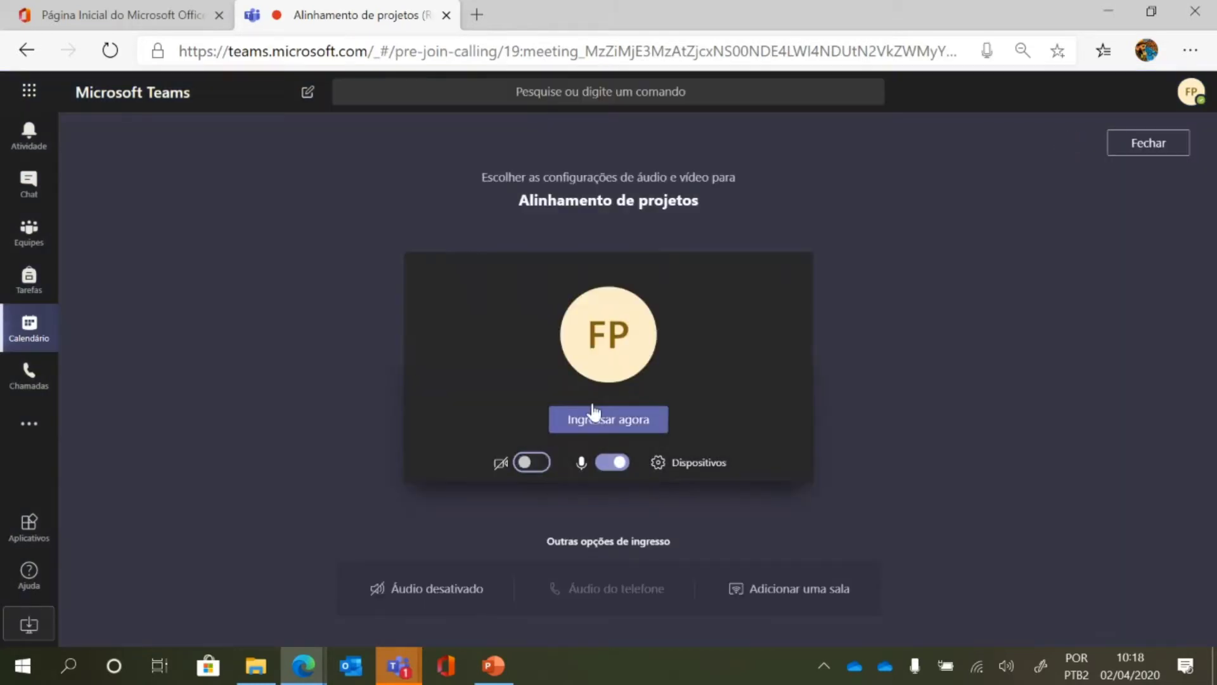
pyautogui.click(625, 431)
pyautogui.click(1140, 149)
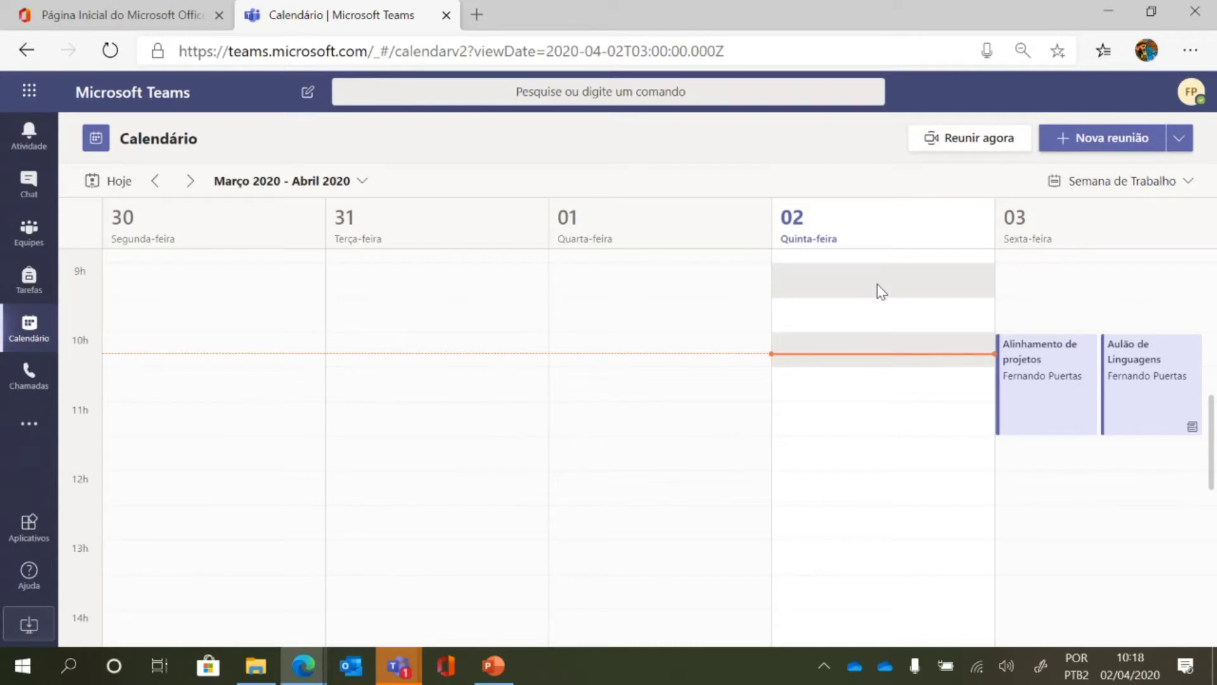
# Return to the student's chat, look at the Stream video link option for messages and dismiss it.
pyautogui.click(49, 183)
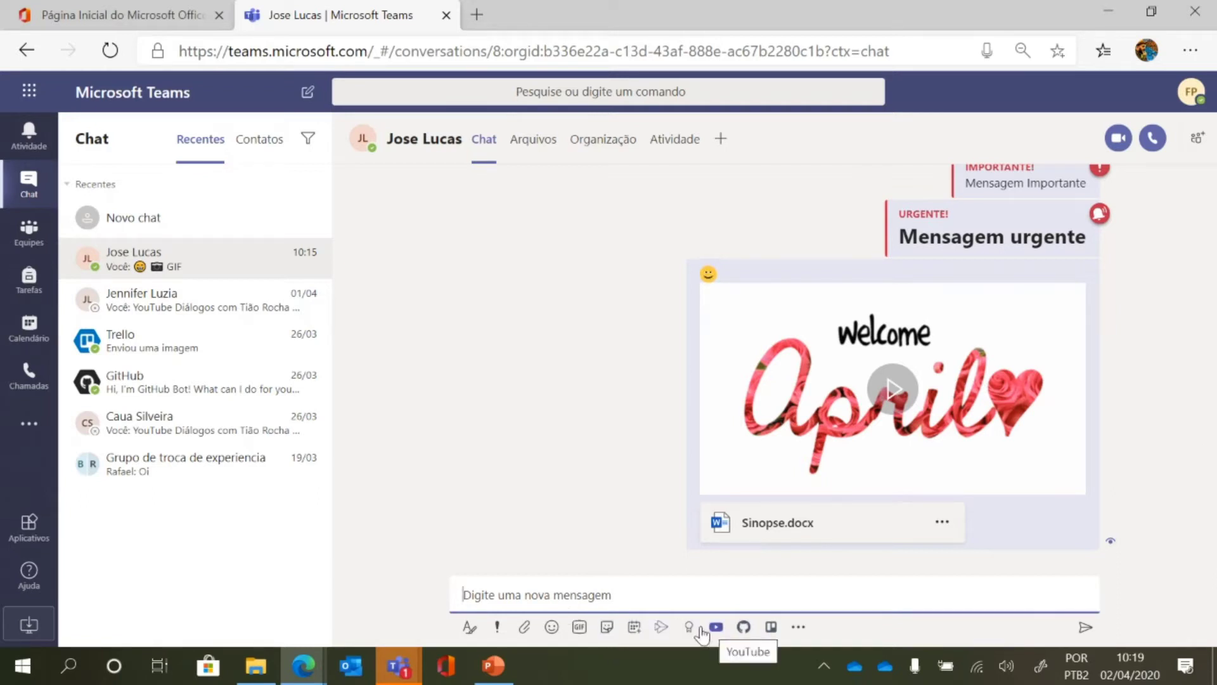
pyautogui.click(654, 628)
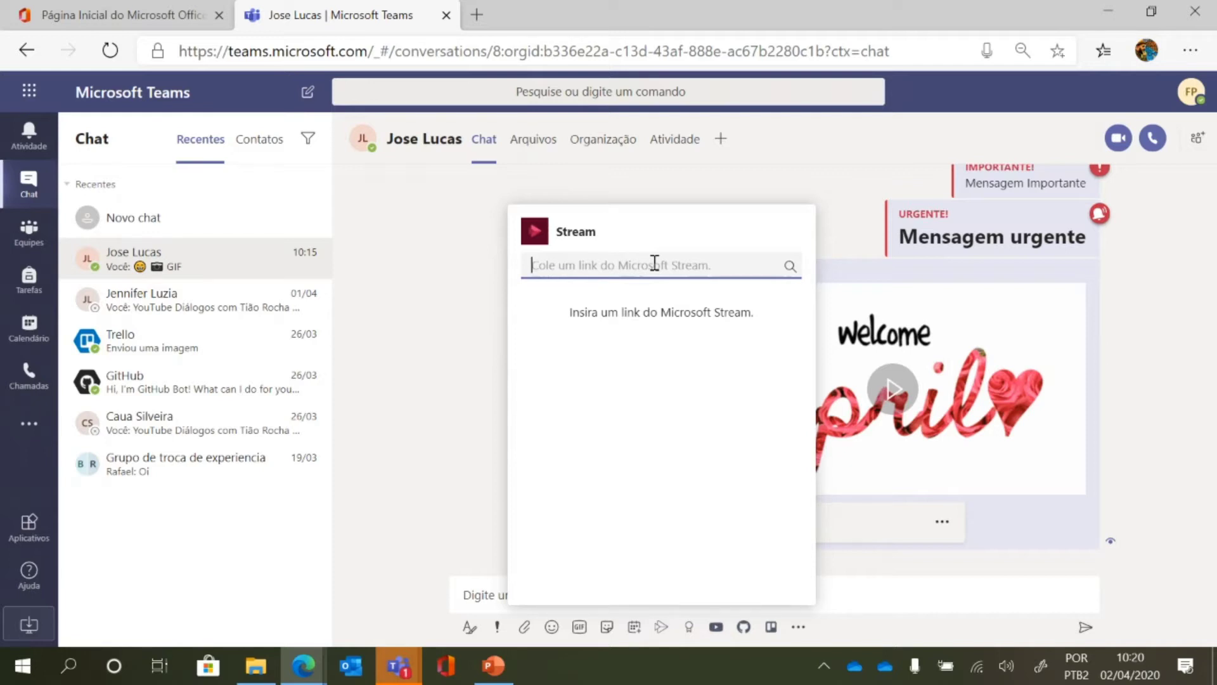
pyautogui.click(478, 596)
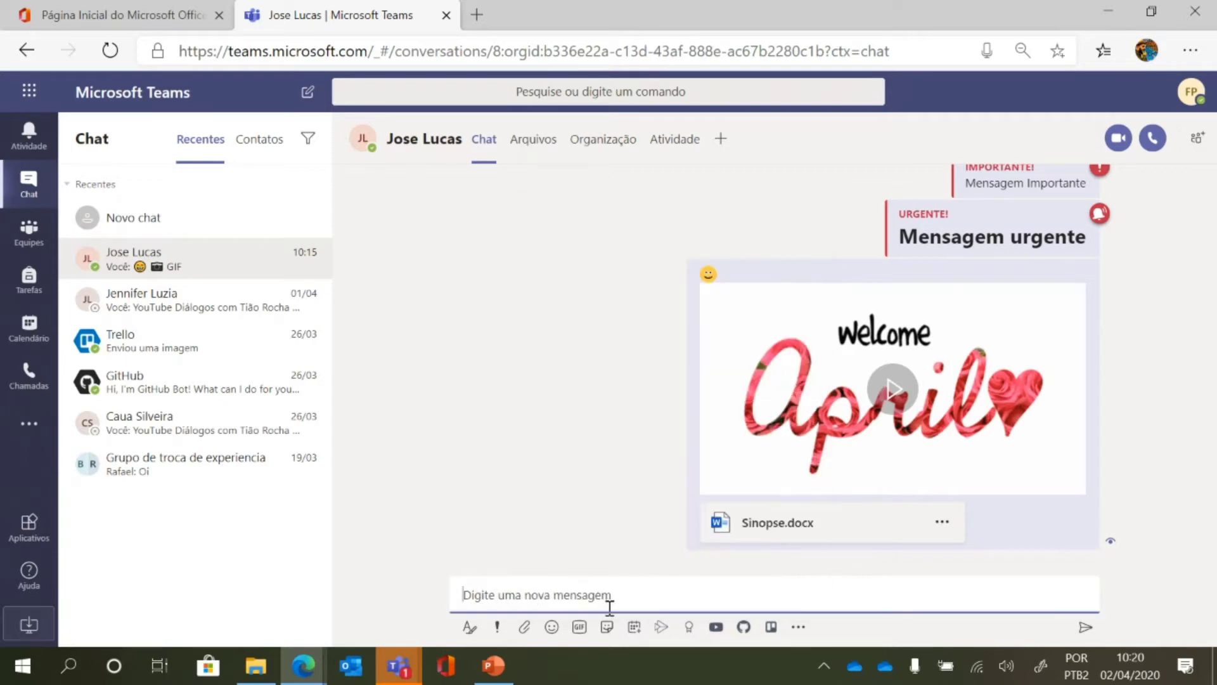
# Search YouTube for "virus outbreak ted" from the chat's message composer.
pyautogui.click(716, 627)
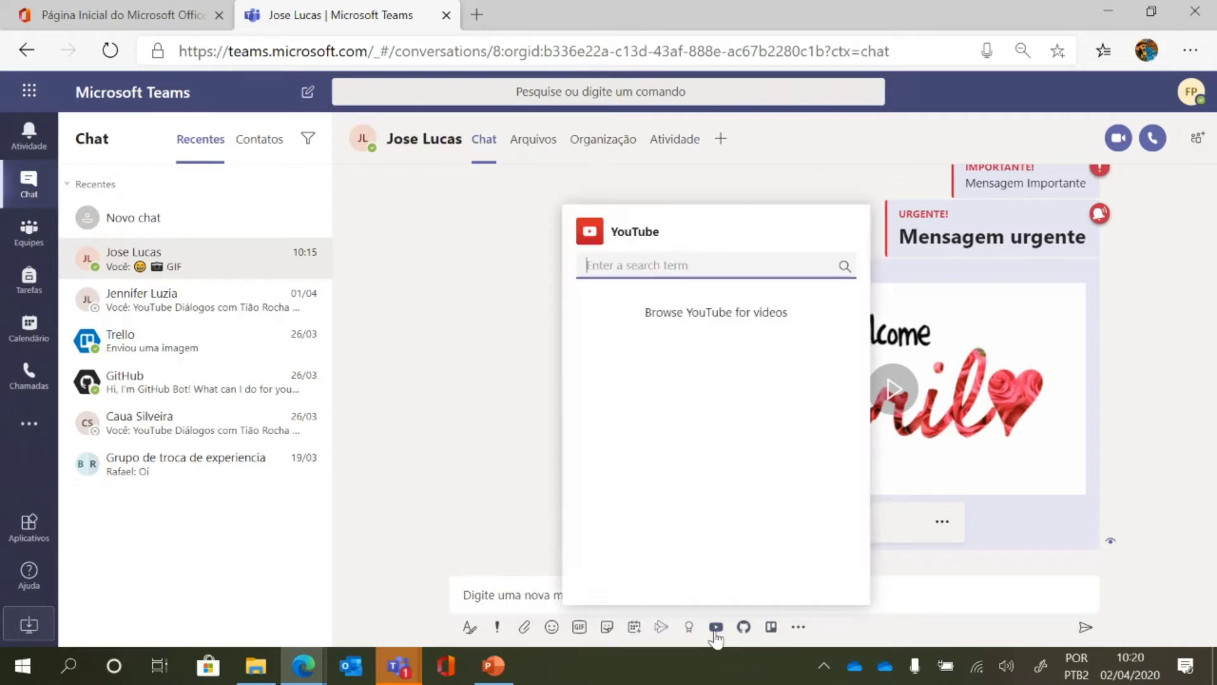
pyautogui.click(737, 263)
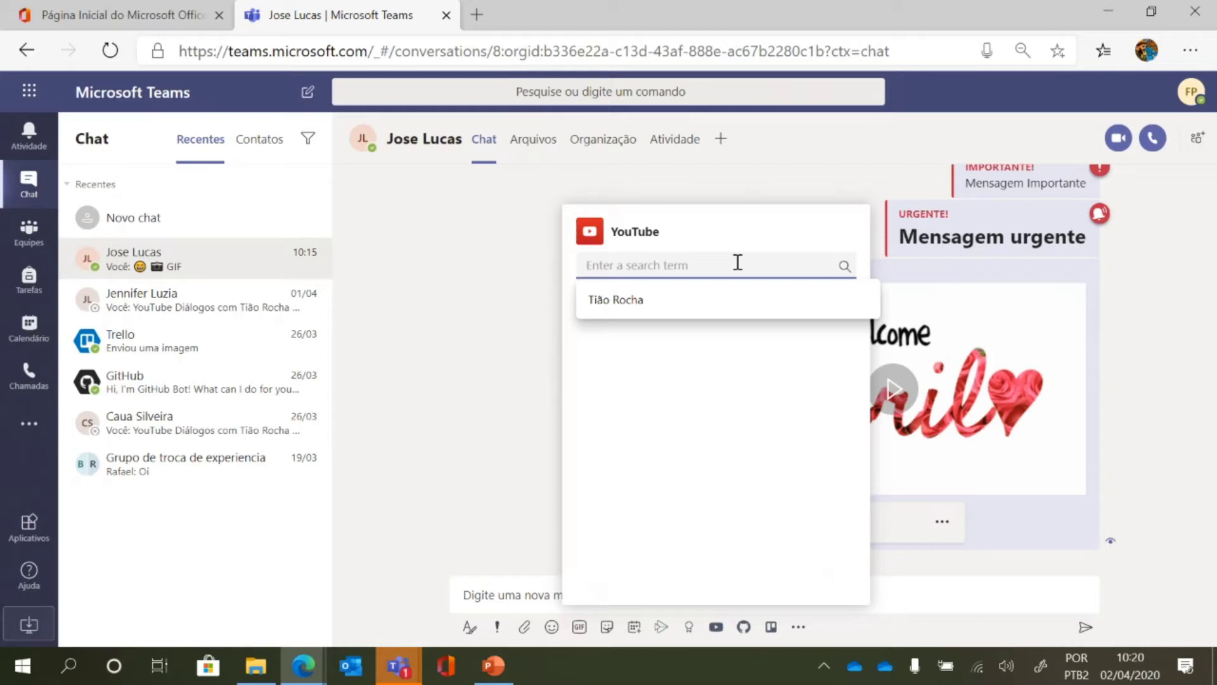
pyautogui.write('virus')
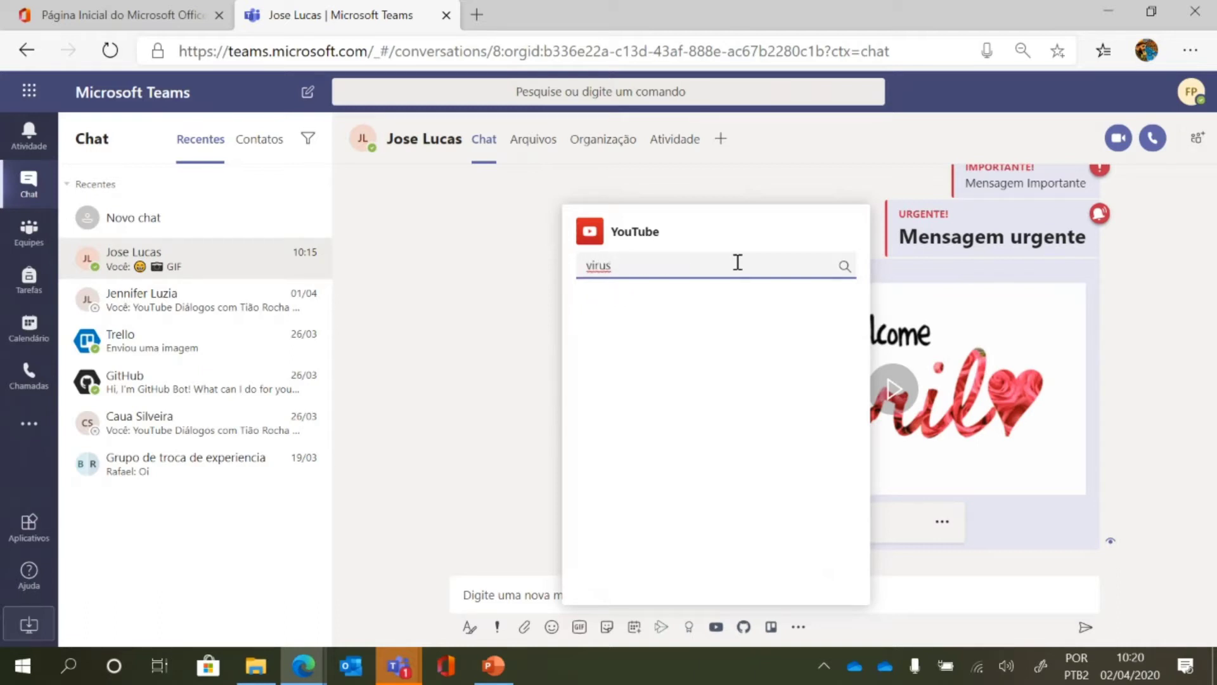
pyautogui.write(' outbreak te')
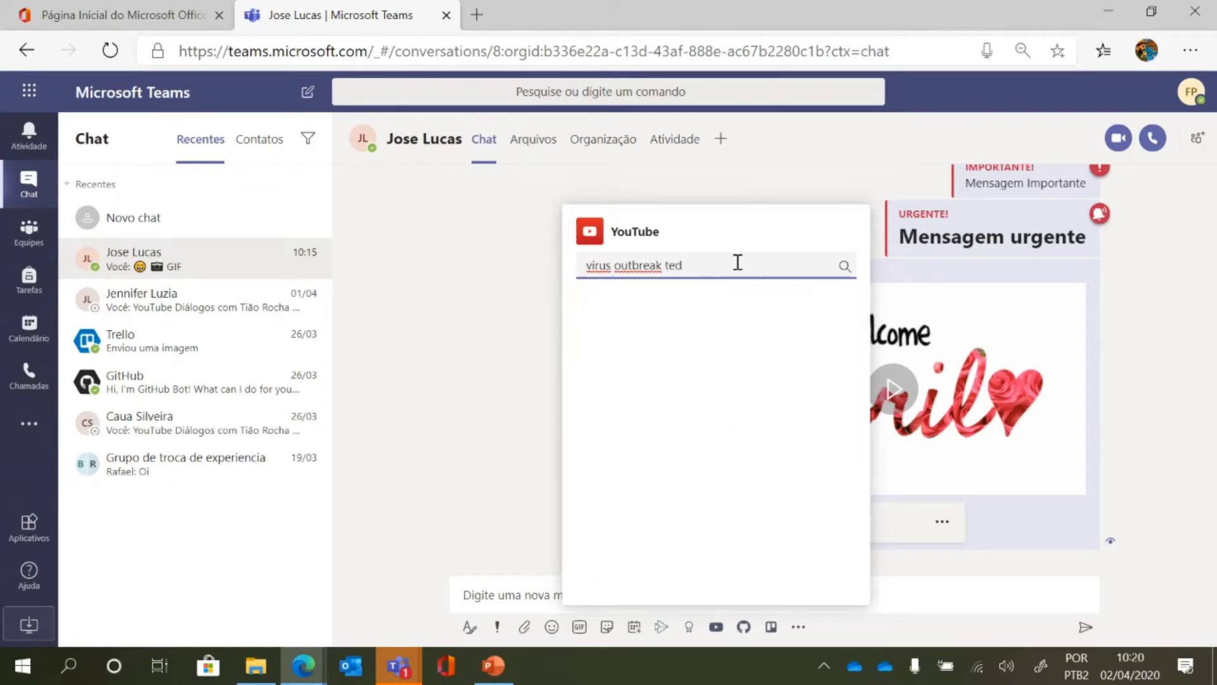
pyautogui.write('d')
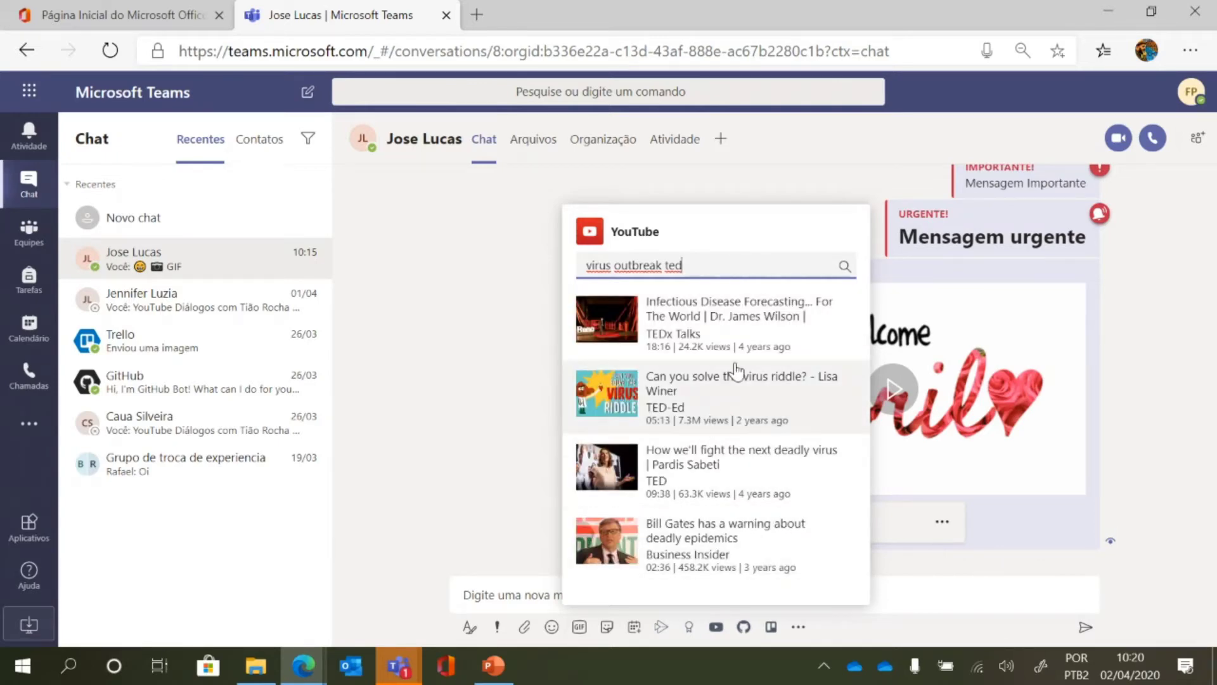
# Browse the YouTube results, attach the video "Bill Gates has a warning about deadly epidemics" and send it in the chat.
pyautogui.scroll(-3, 729, 383)
pyautogui.scroll(-2, 743, 382)
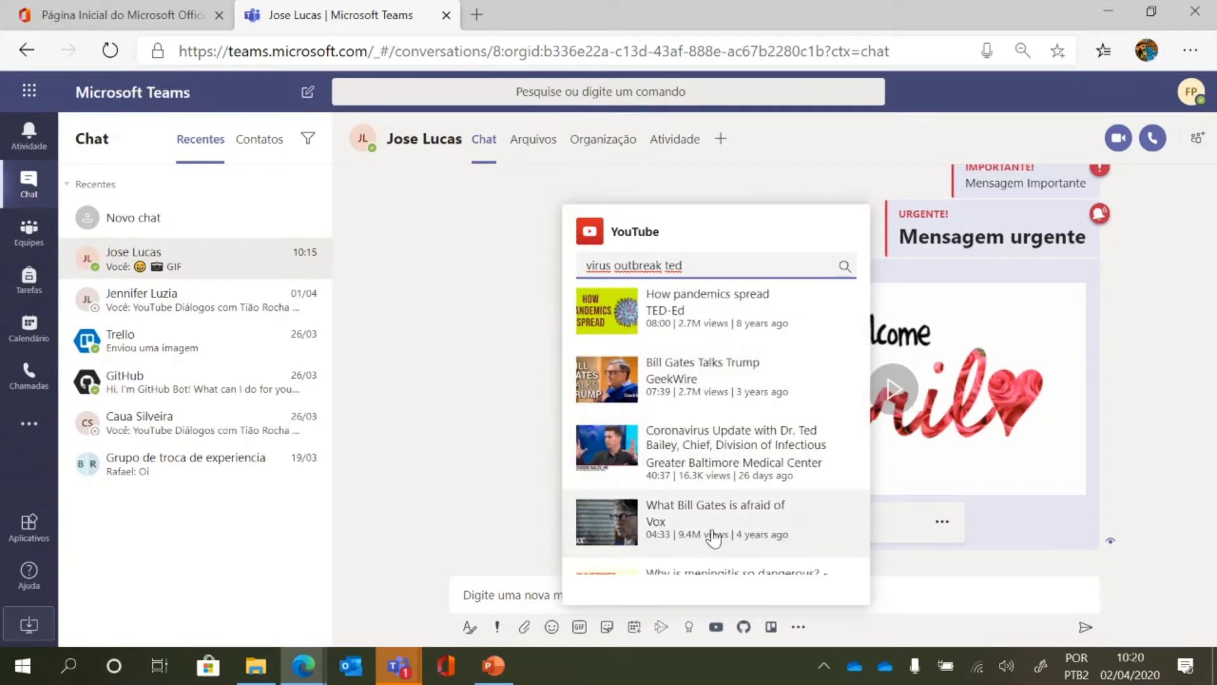
pyautogui.scroll(4, 733, 511)
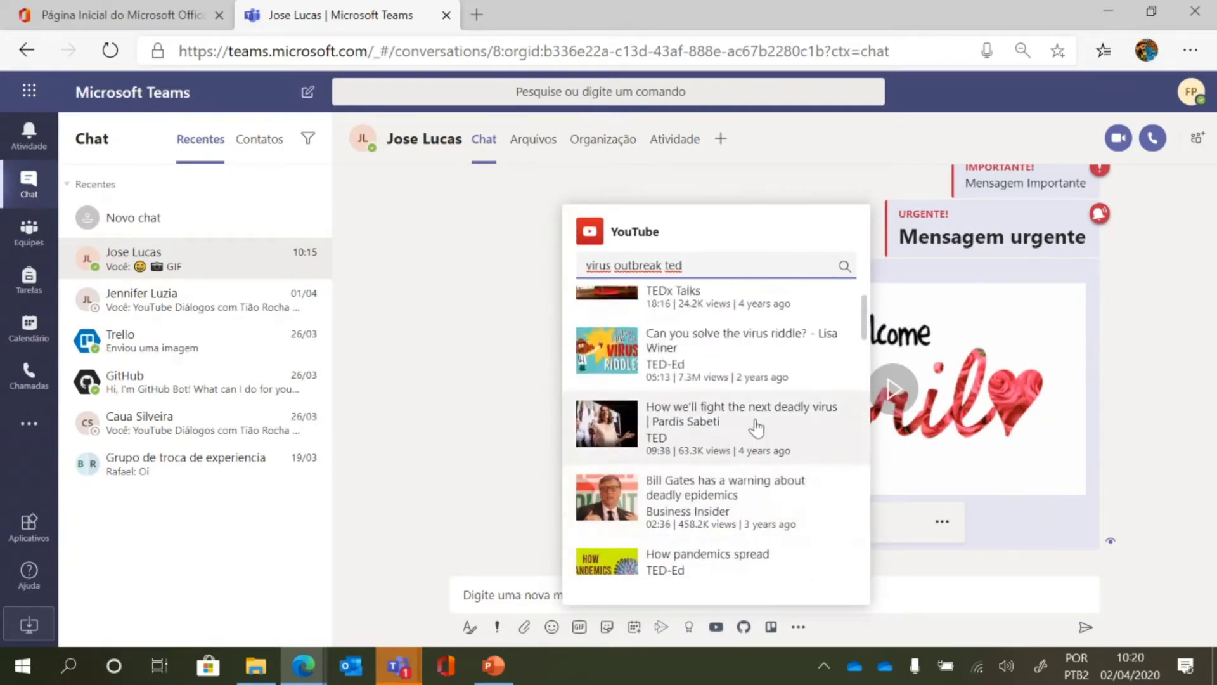
pyautogui.scroll(1, 753, 435)
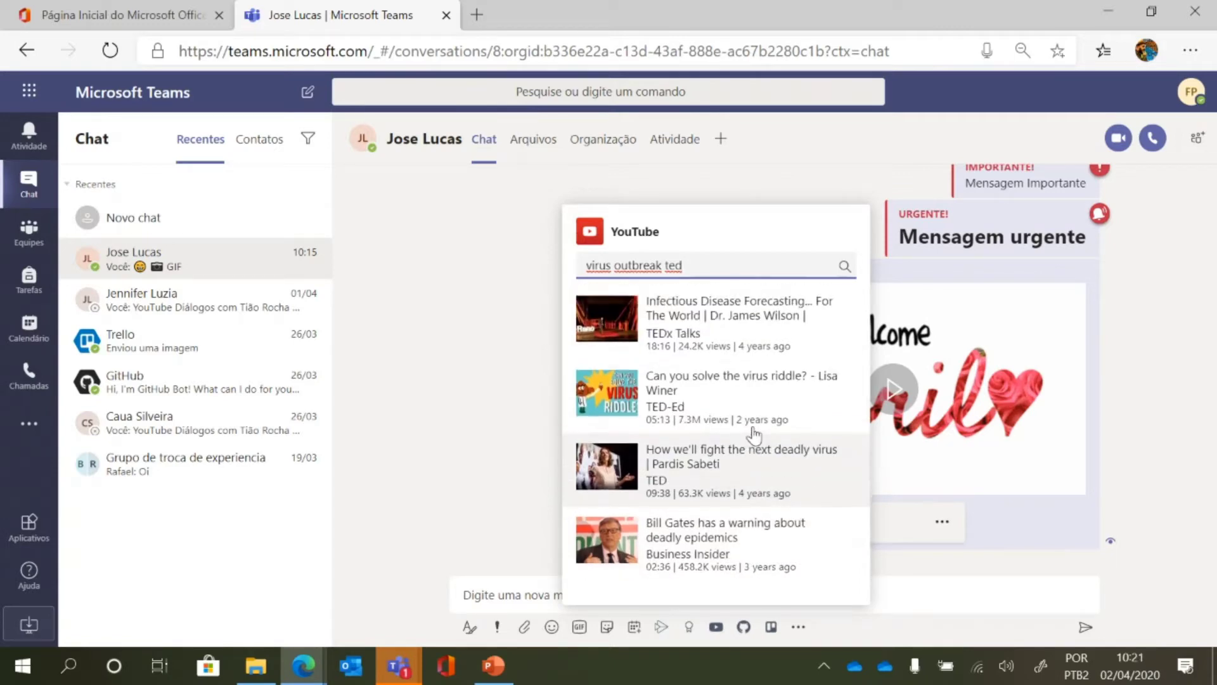
pyautogui.scroll(-2, 767, 358)
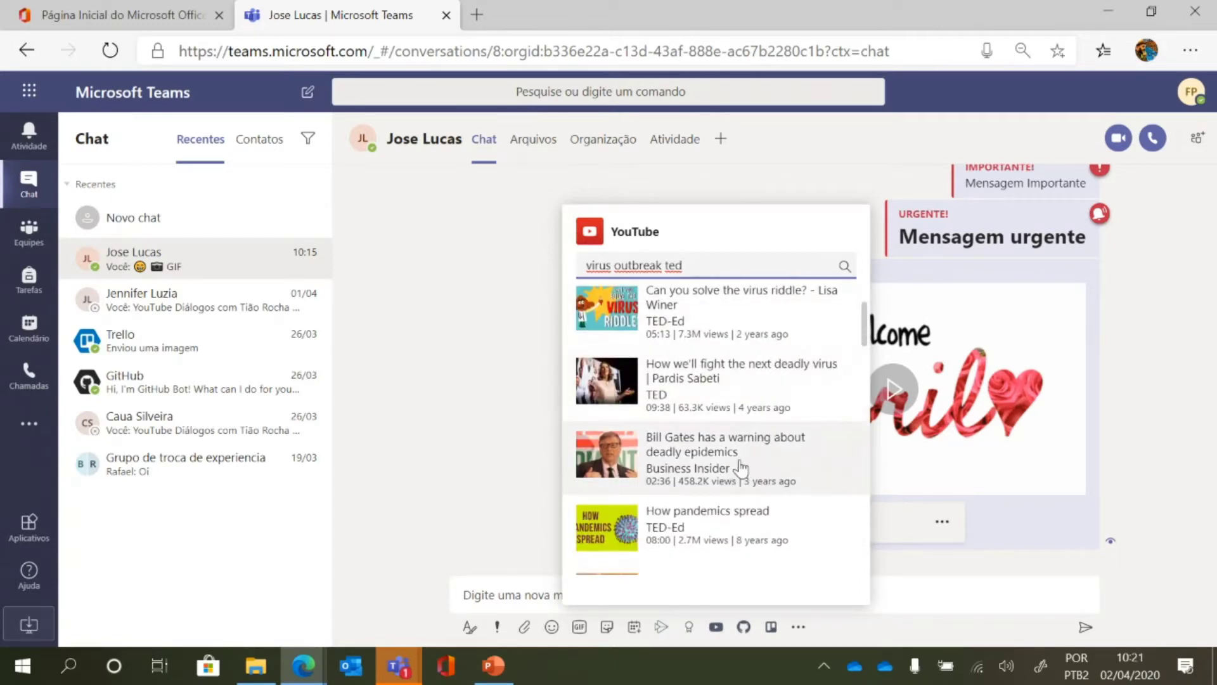
pyautogui.click(744, 470)
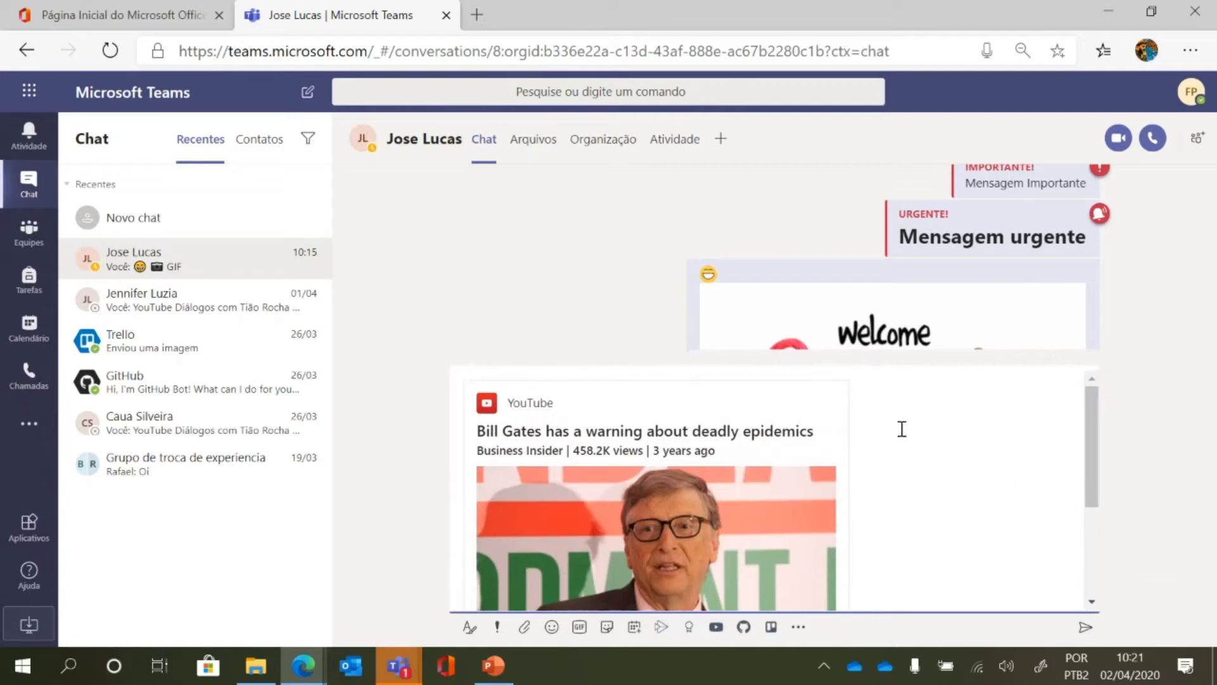
pyautogui.scroll(-2, 890, 421)
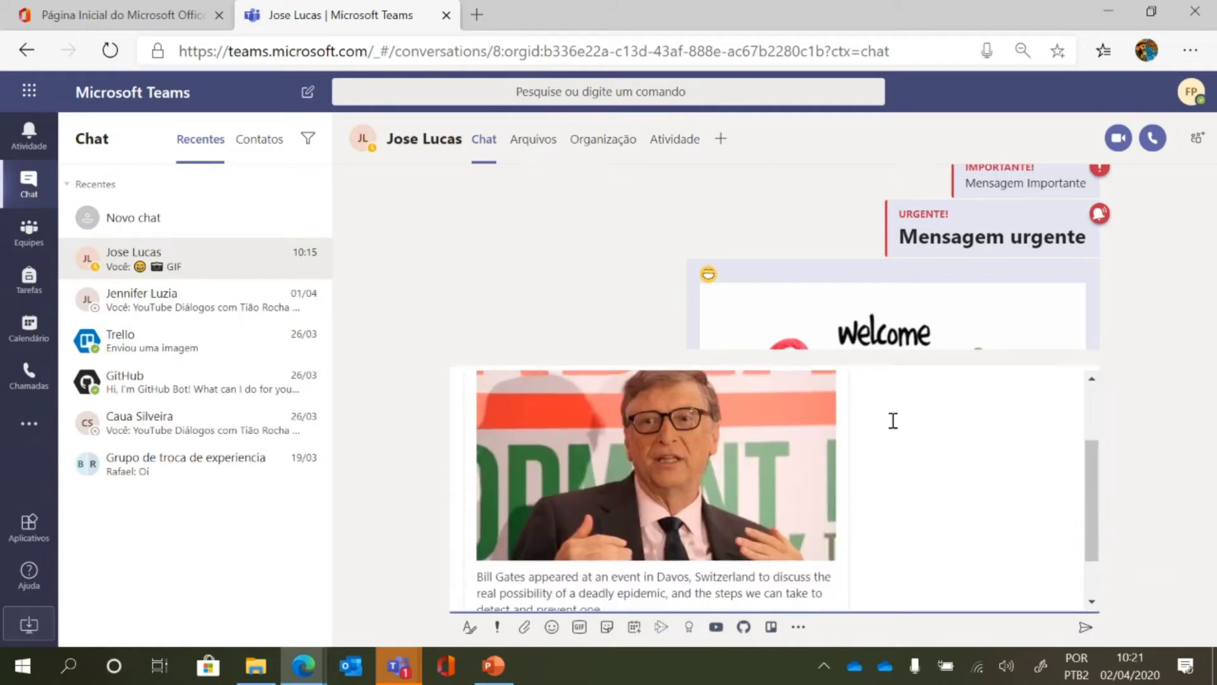
pyautogui.click(1085, 627)
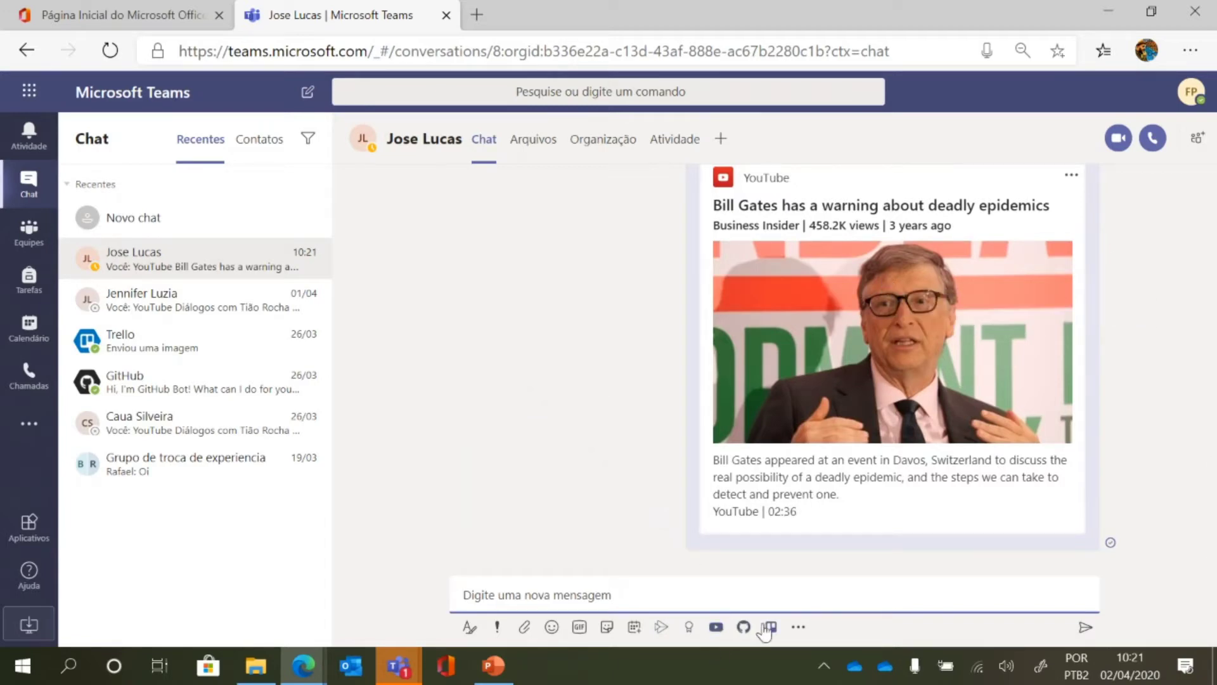
# Look at the GitHub extension and the additional suggested apps available for chat messages, dismissing each one.
pyautogui.click(800, 630)
pyautogui.click(798, 630)
pyautogui.click(744, 628)
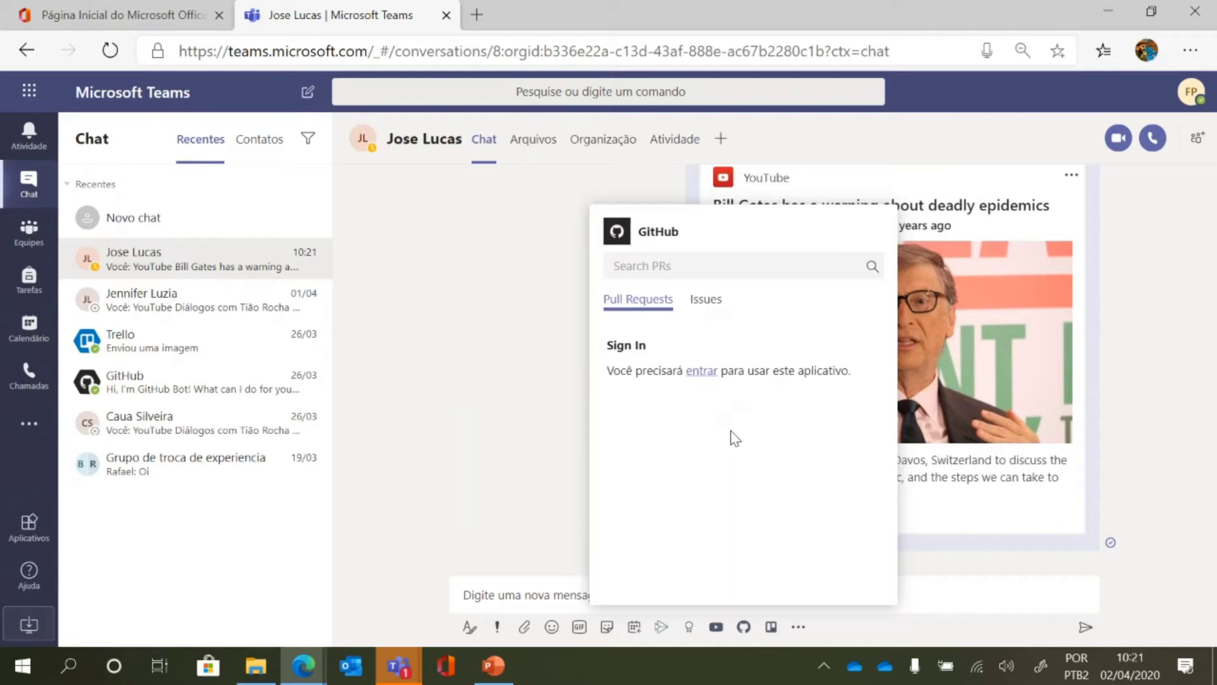
pyautogui.click(959, 584)
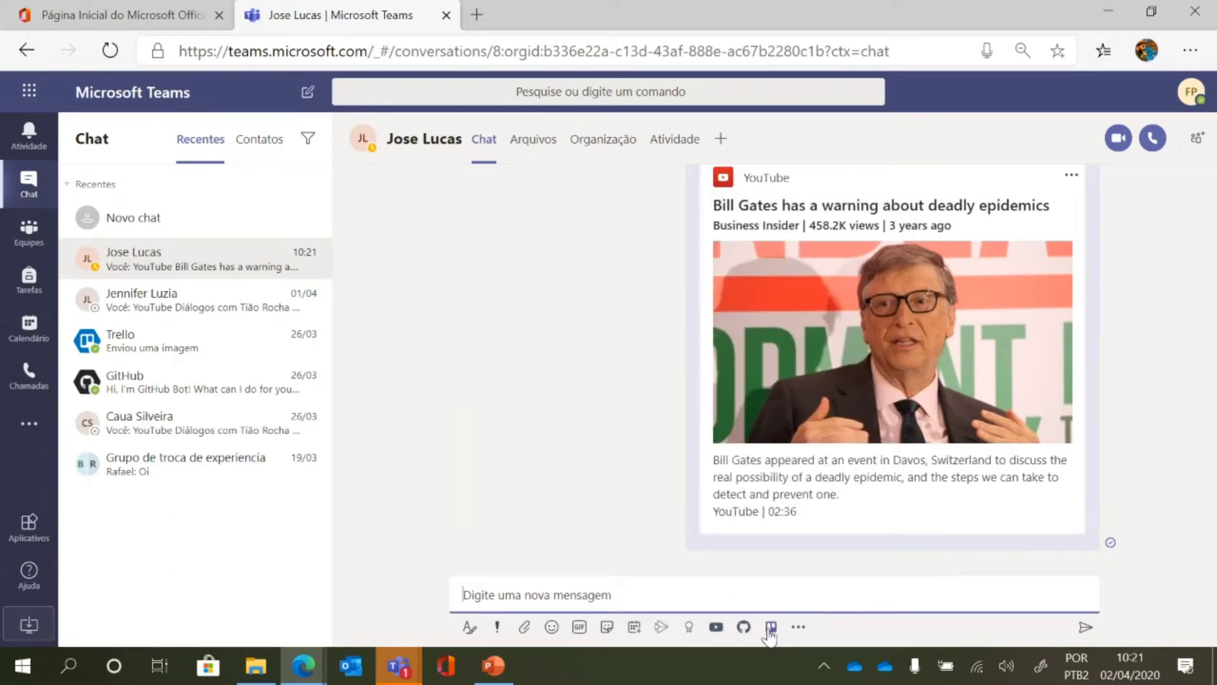
pyautogui.click(798, 627)
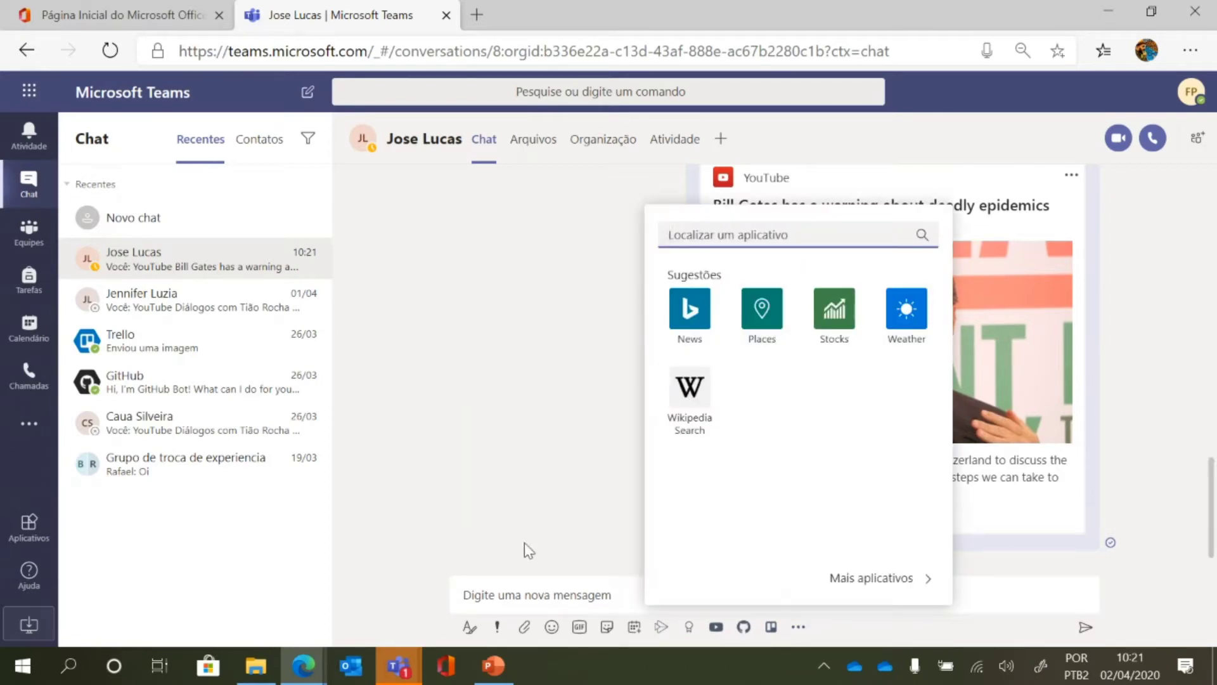
pyautogui.click(534, 588)
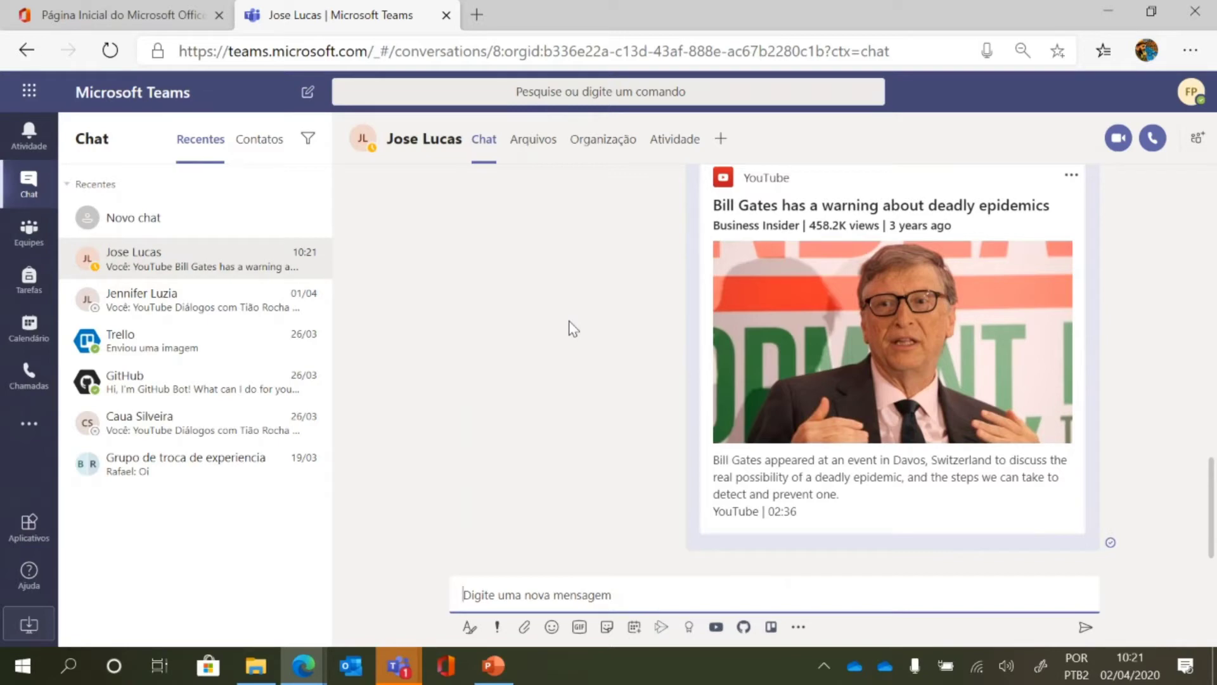
# Start a new chat and add the three group members as recipients.
pyautogui.click(320, 99)
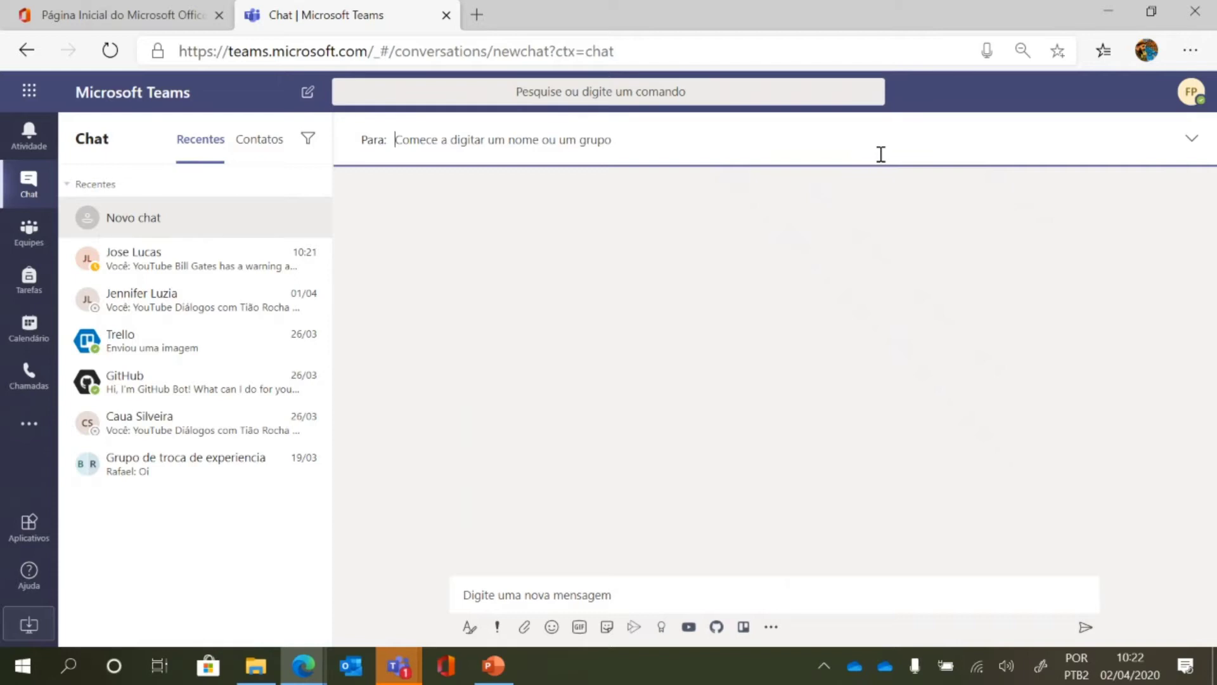
pyautogui.write('jose')
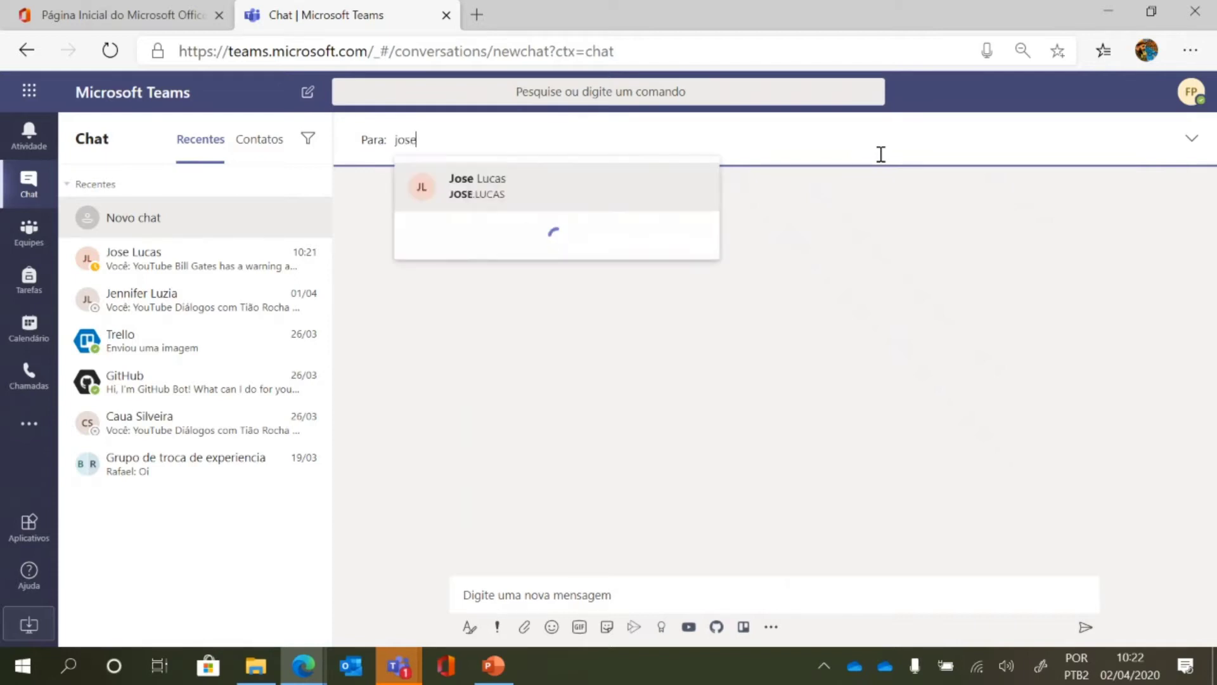
pyautogui.press('Return')
pyautogui.write('lucas')
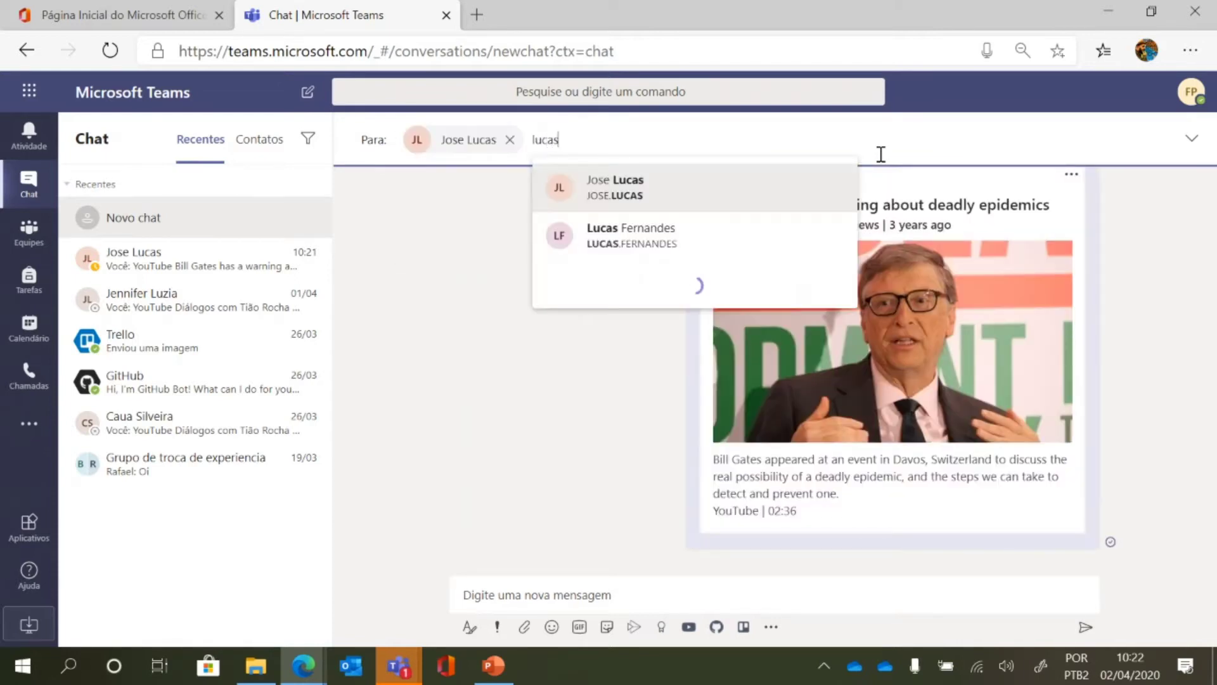
pyautogui.press('Down')
pyautogui.press('Return')
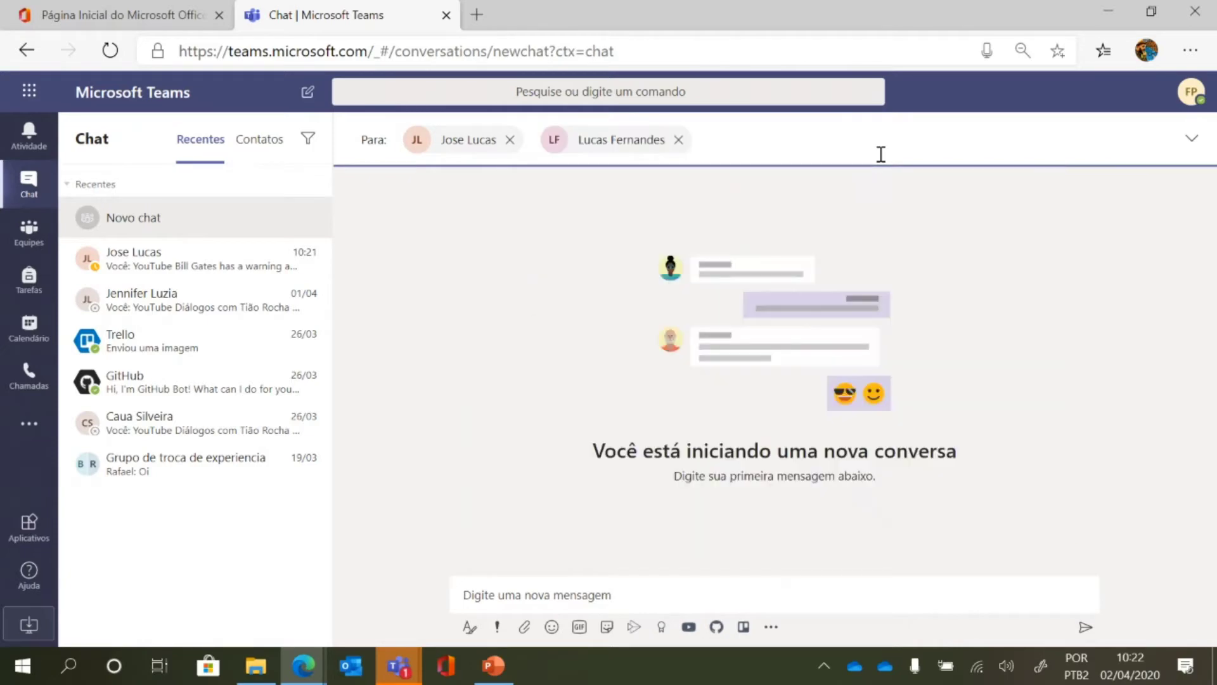
pyautogui.write('jennifer')
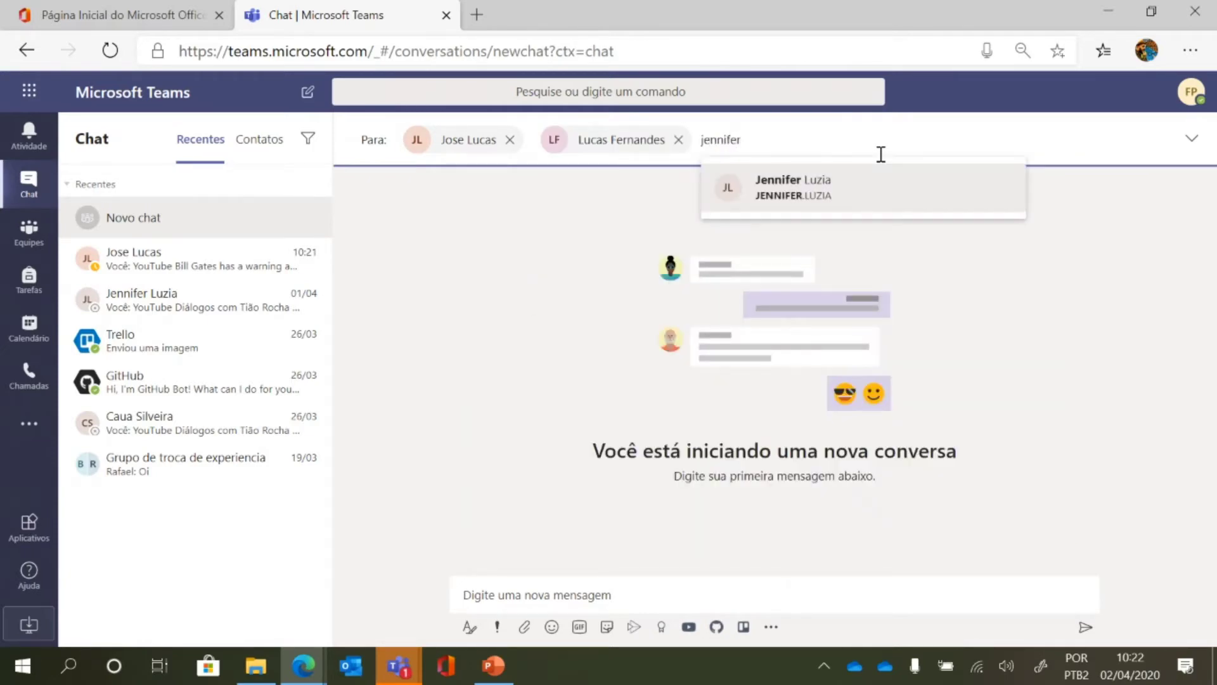
pyautogui.press('Return')
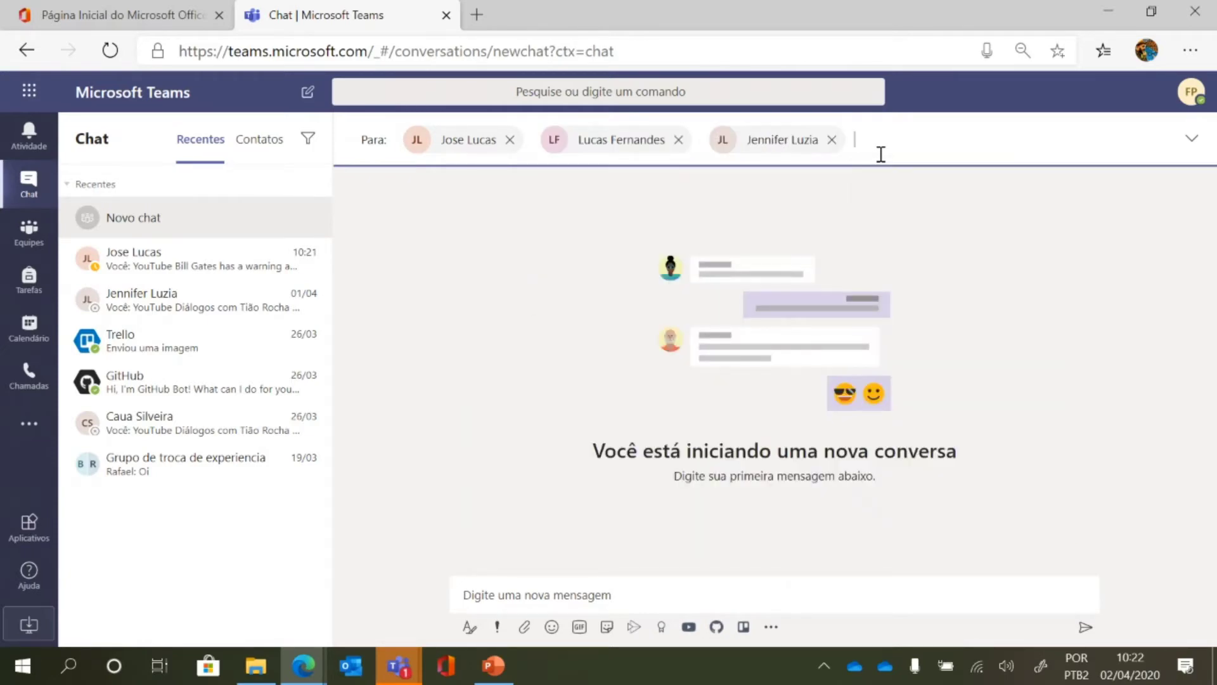
# Name the new group chat "Grupo do almoço" and move on to its message field.
pyautogui.click(1191, 140)
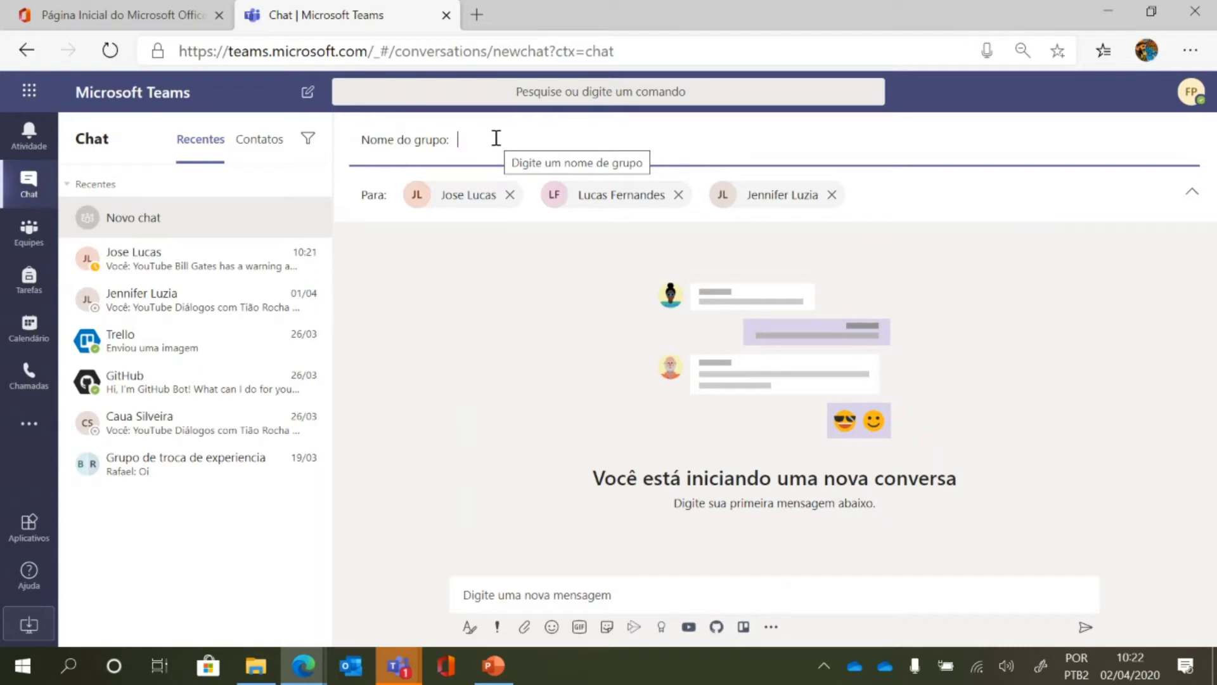
pyautogui.write('Grupo do almo')
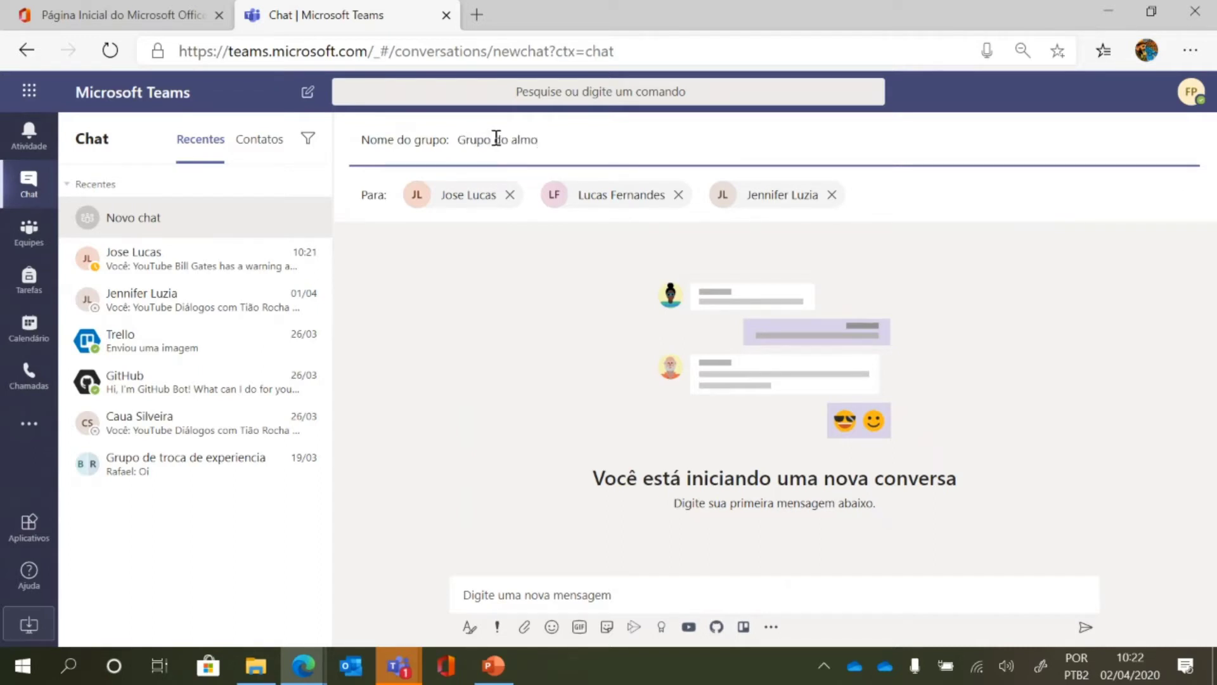
pyautogui.write('ço')
pyautogui.click(711, 593)
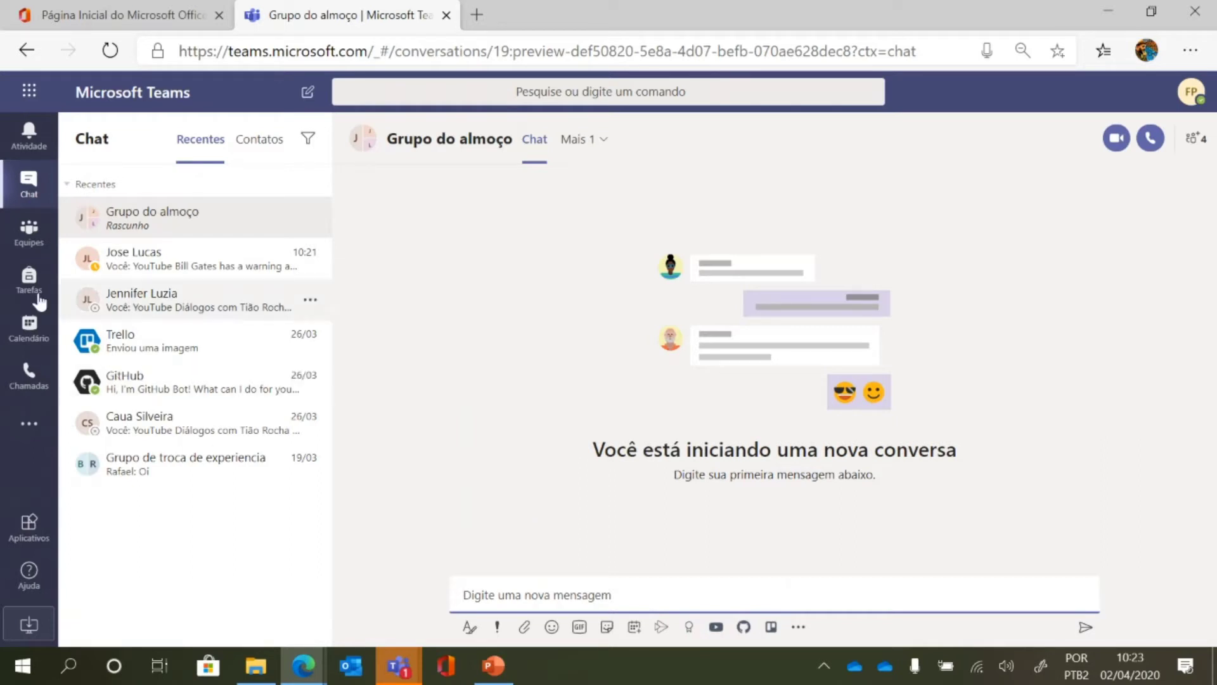
# Go to the teams area, show all teams and look through the whole team overview.
pyautogui.click(27, 234)
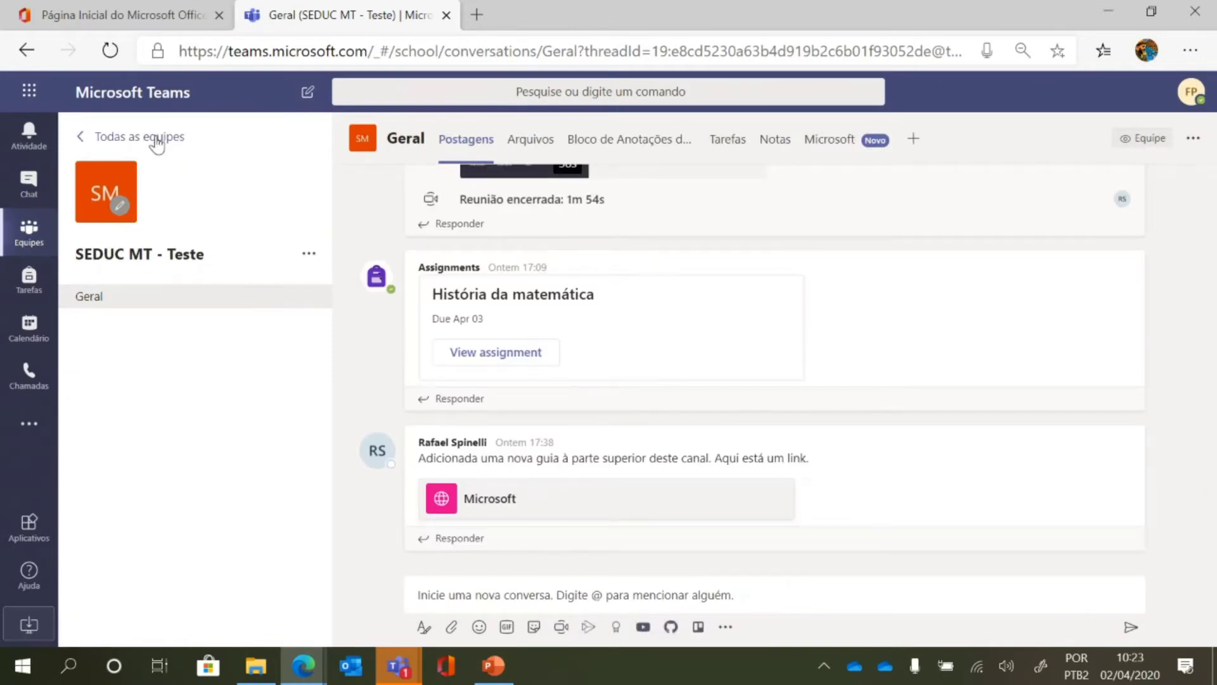
pyautogui.click(154, 136)
pyautogui.scroll(-3, 589, 405)
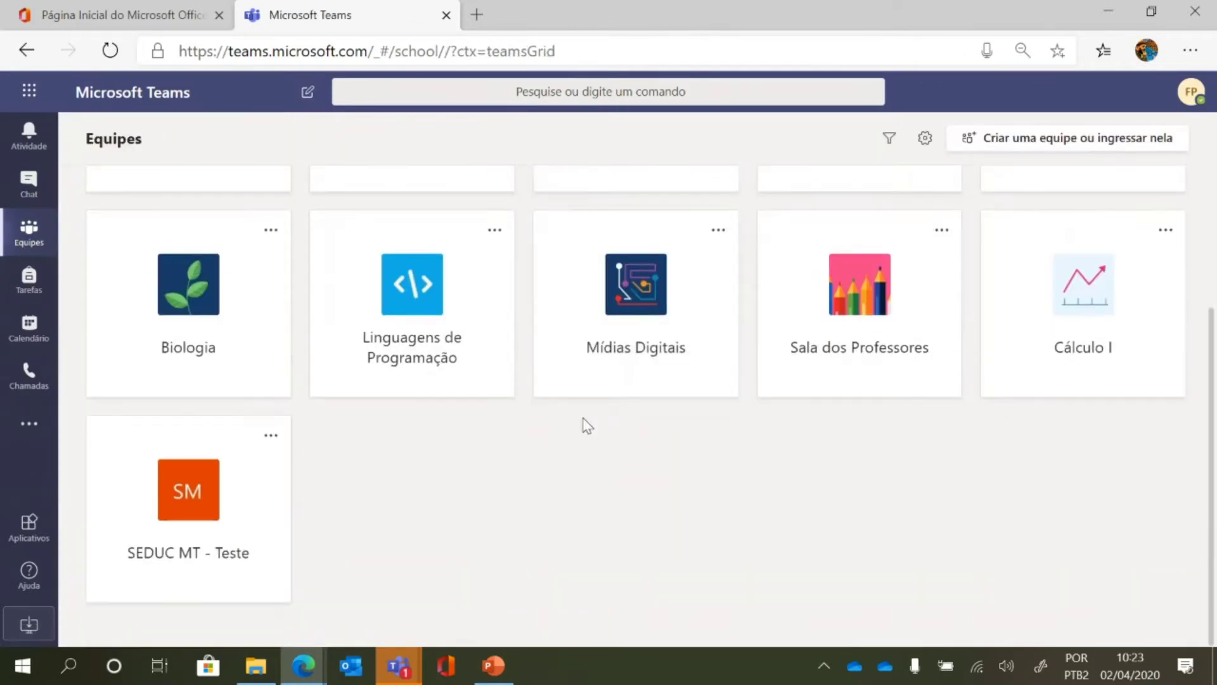
pyautogui.scroll(2, 628, 507)
pyautogui.scroll(2, 600, 504)
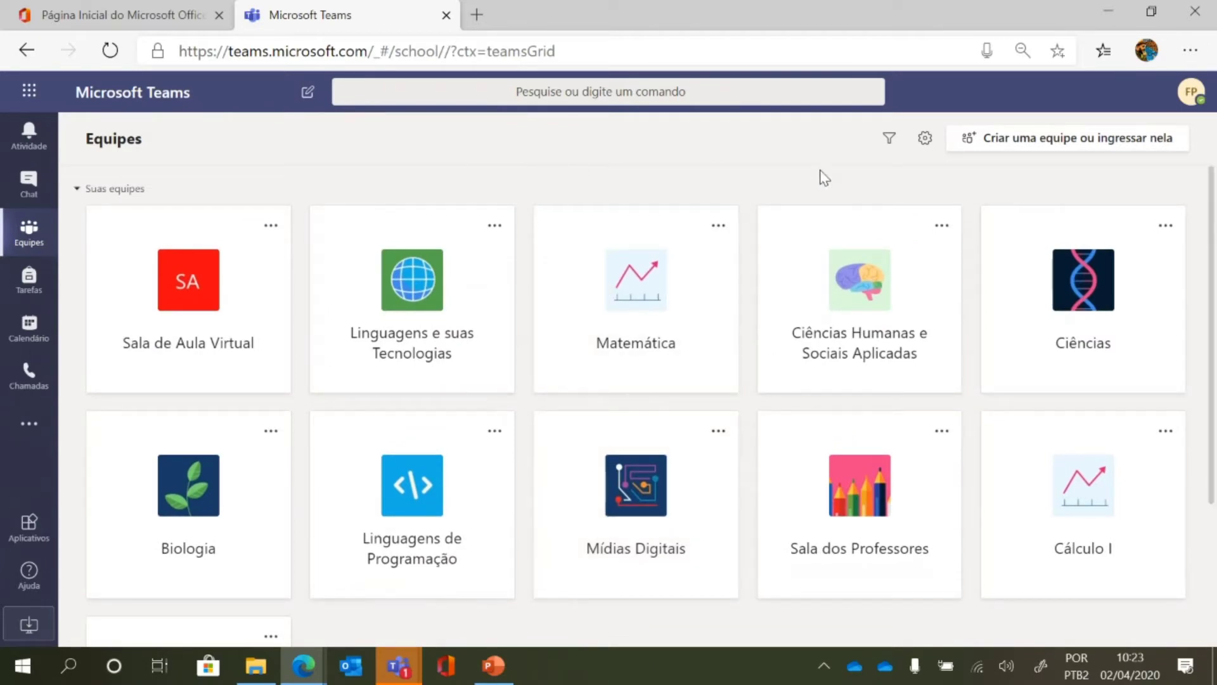
pyautogui.scroll(-3, 843, 266)
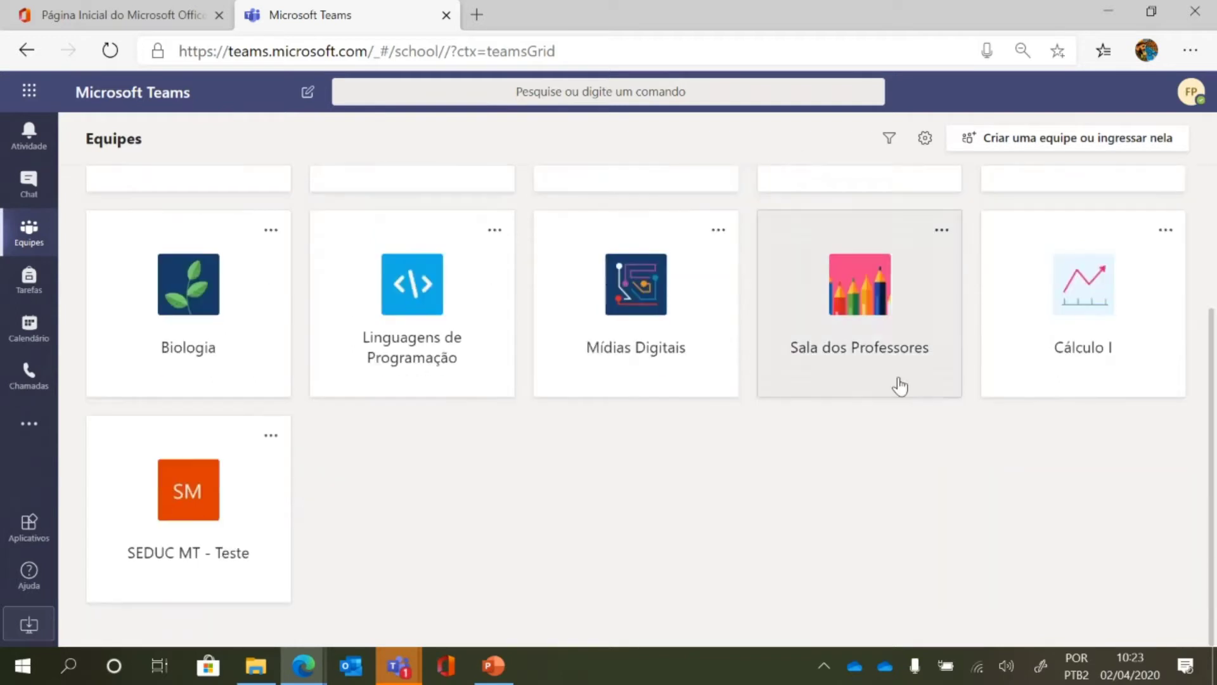
pyautogui.scroll(3, 895, 412)
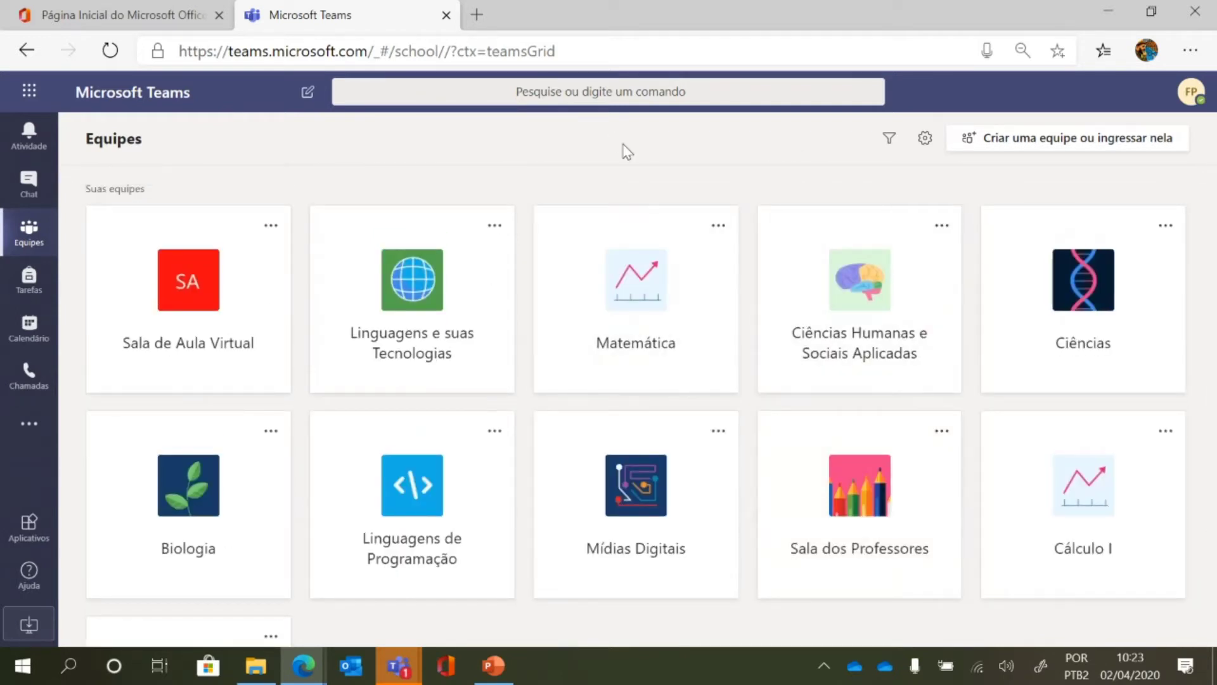
# Start creating a new team and choose the Equipe type for school administration and development.
pyautogui.click(997, 146)
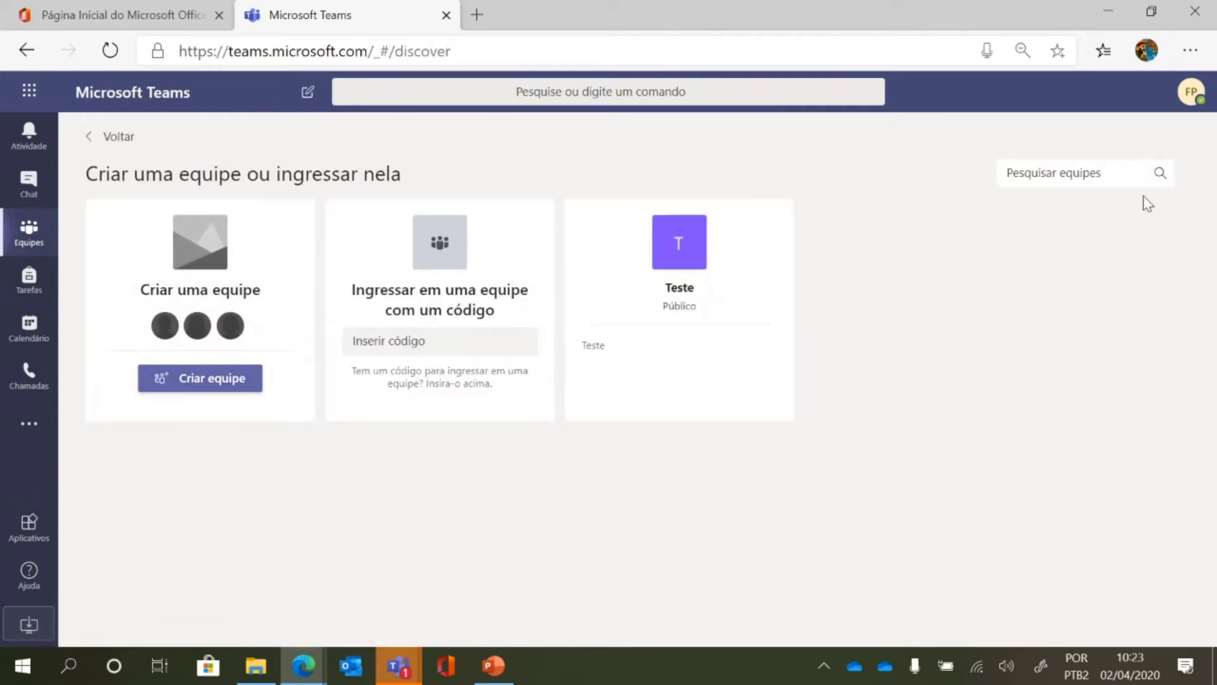
pyautogui.click(110, 143)
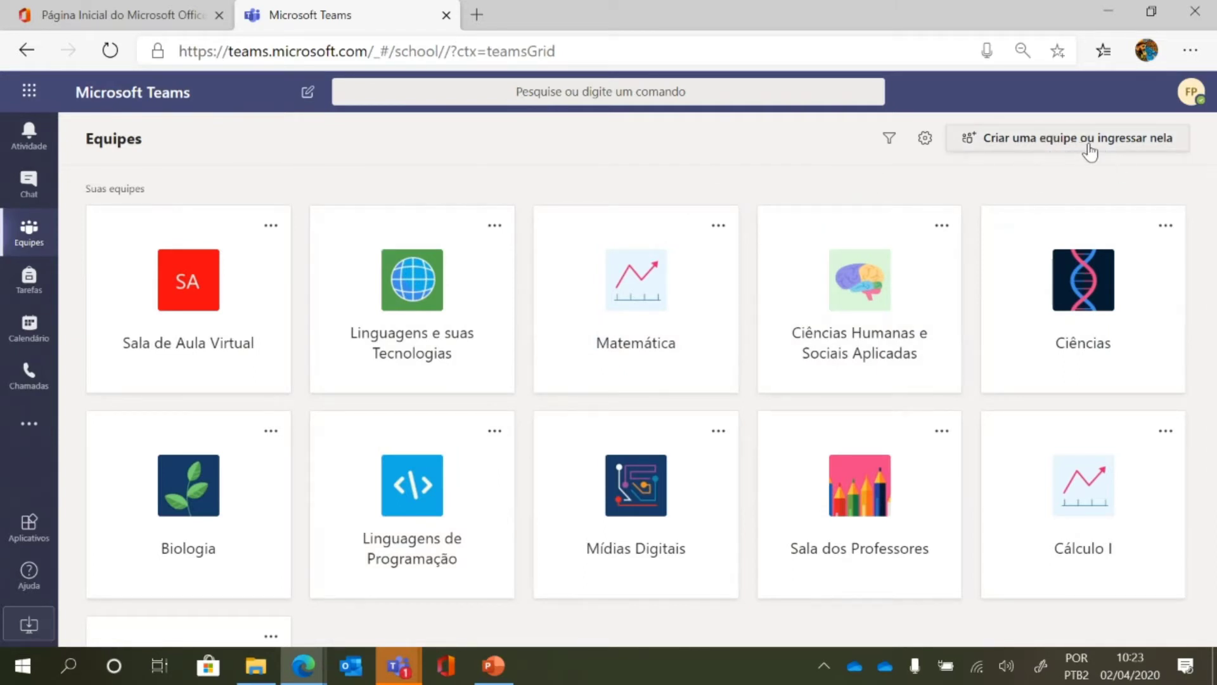
pyautogui.click(1064, 151)
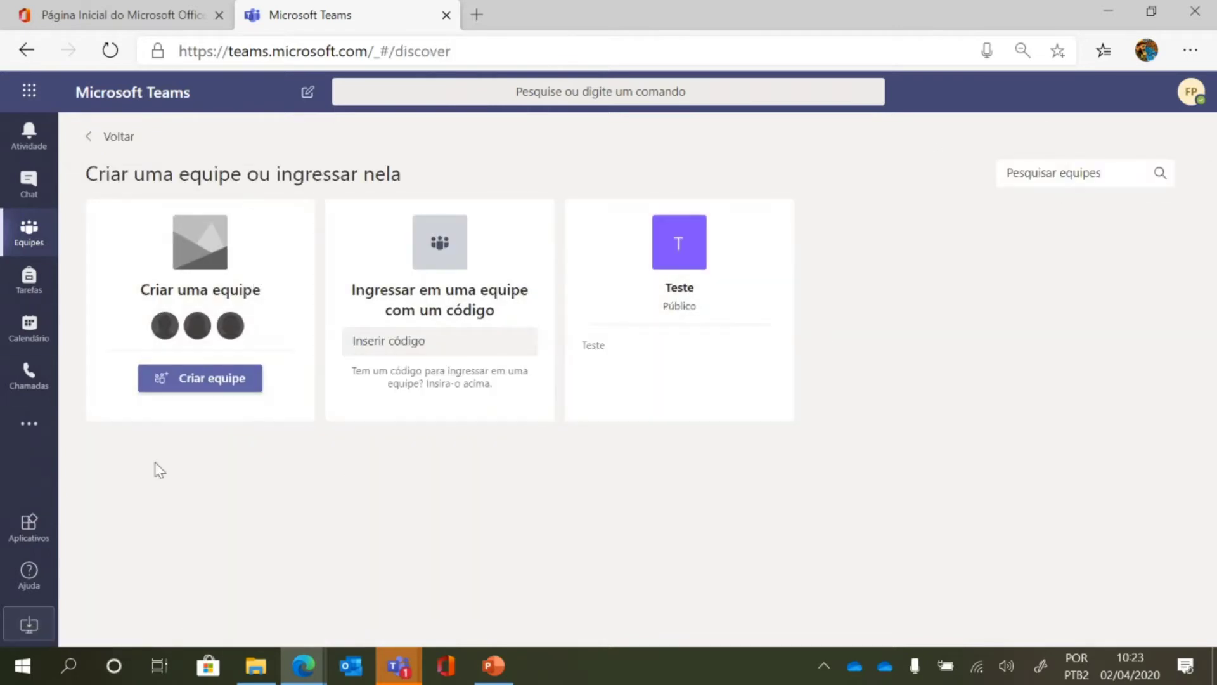
pyautogui.click(229, 388)
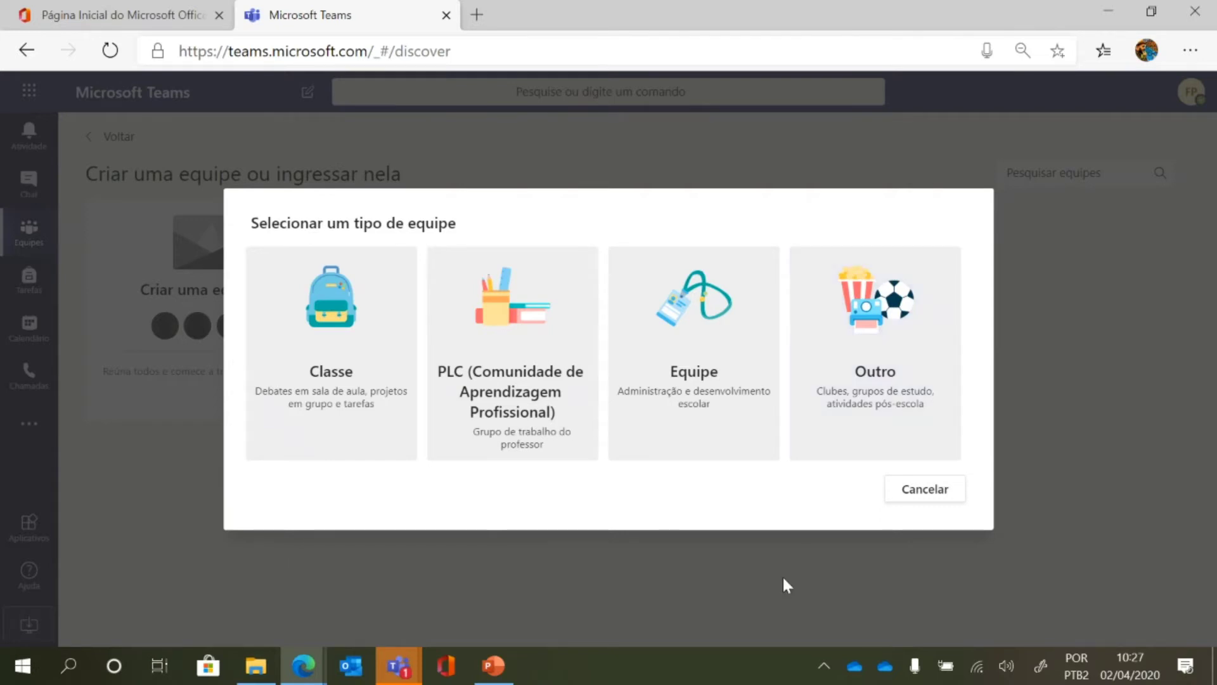
pyautogui.click(714, 381)
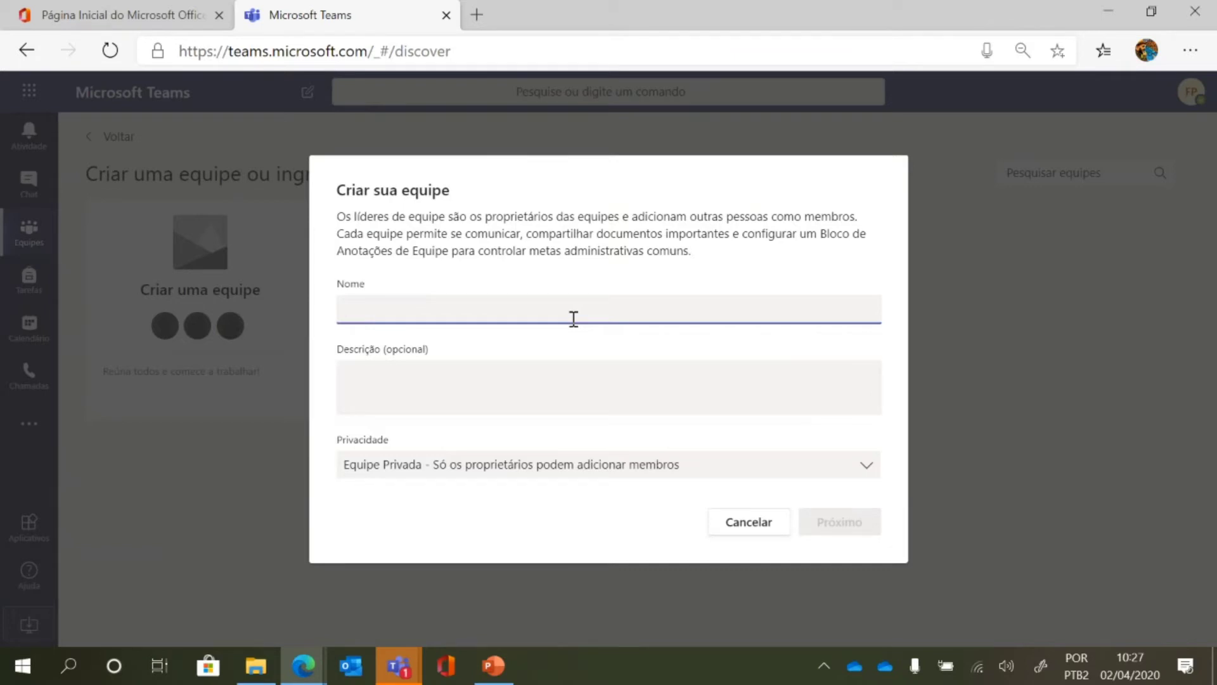
# Name the team "TESTE_IFSP" and give it the description "Equipe montada para demonstração junto ao pessoal da IFSP".
pyautogui.write('TESTE')
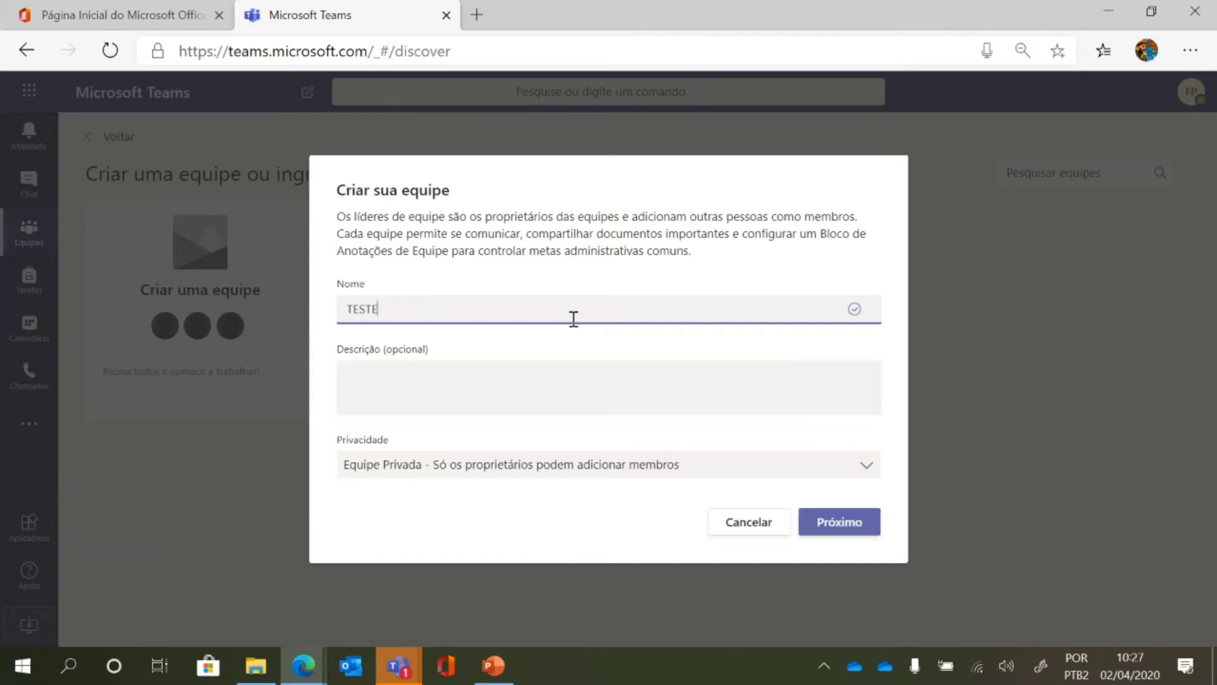
pyautogui.write('_IFSP')
pyautogui.click(601, 399)
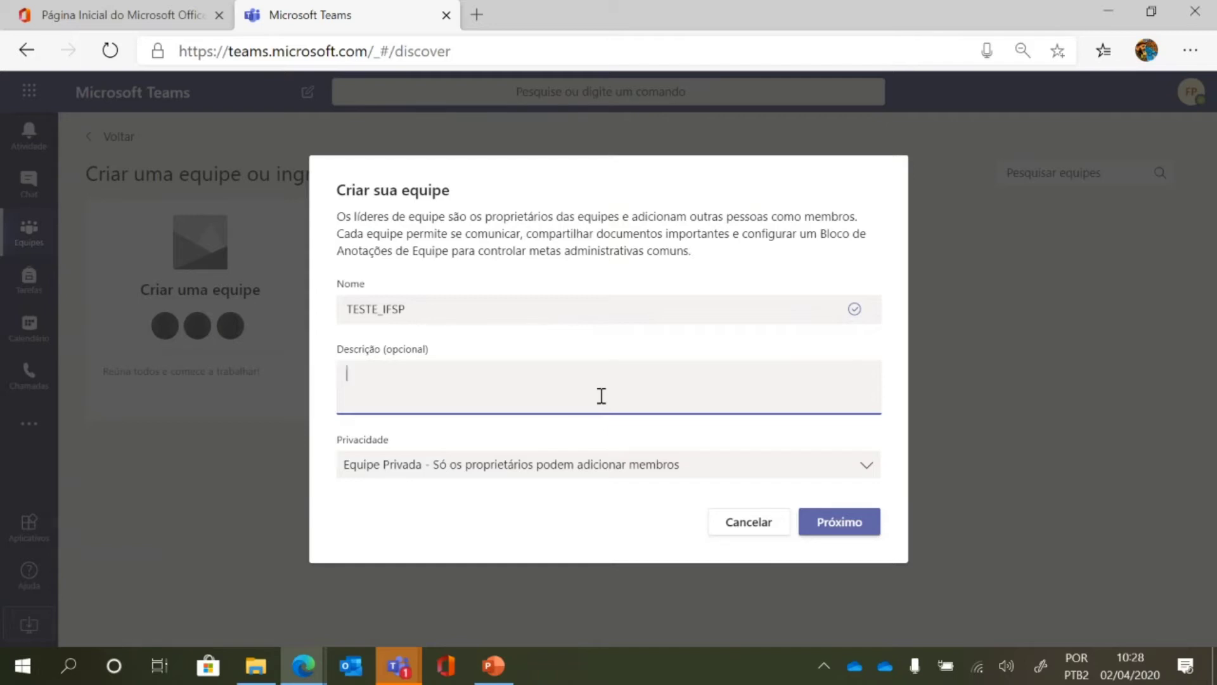
pyautogui.write('Equipe montada para d')
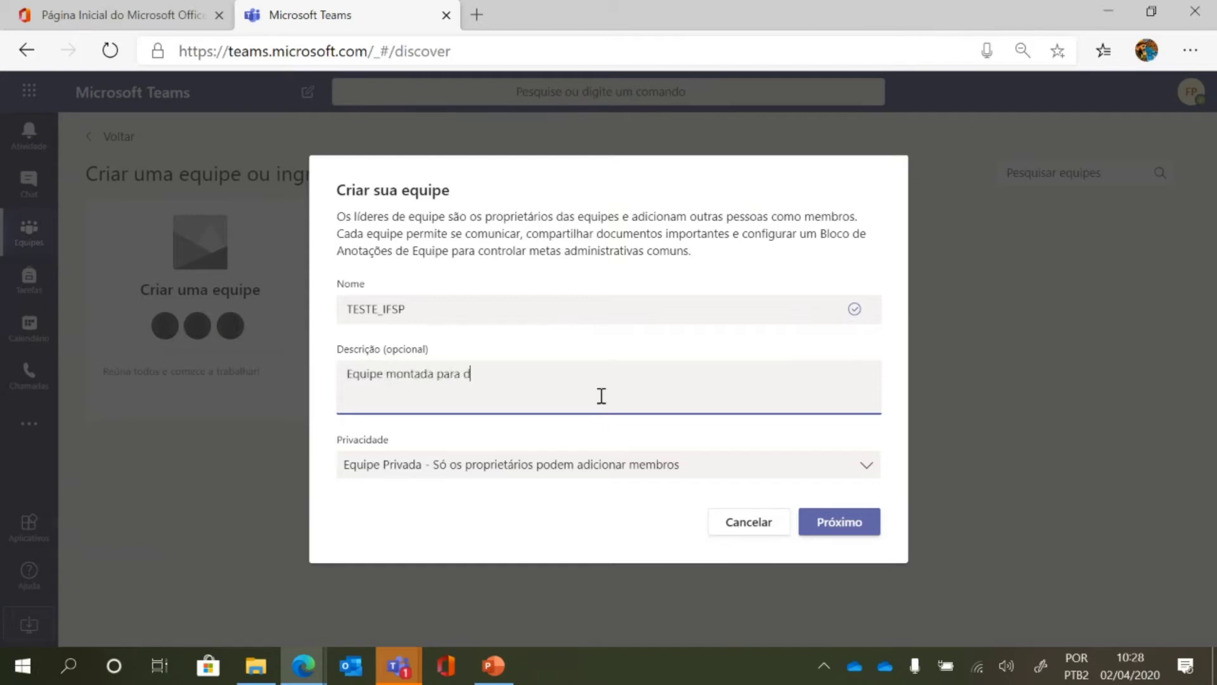
pyautogui.write('emonstração')
pyautogui.write(' a')
pyautogui.press('BackSpace')
pyautogui.write('junto ao pessoal da')
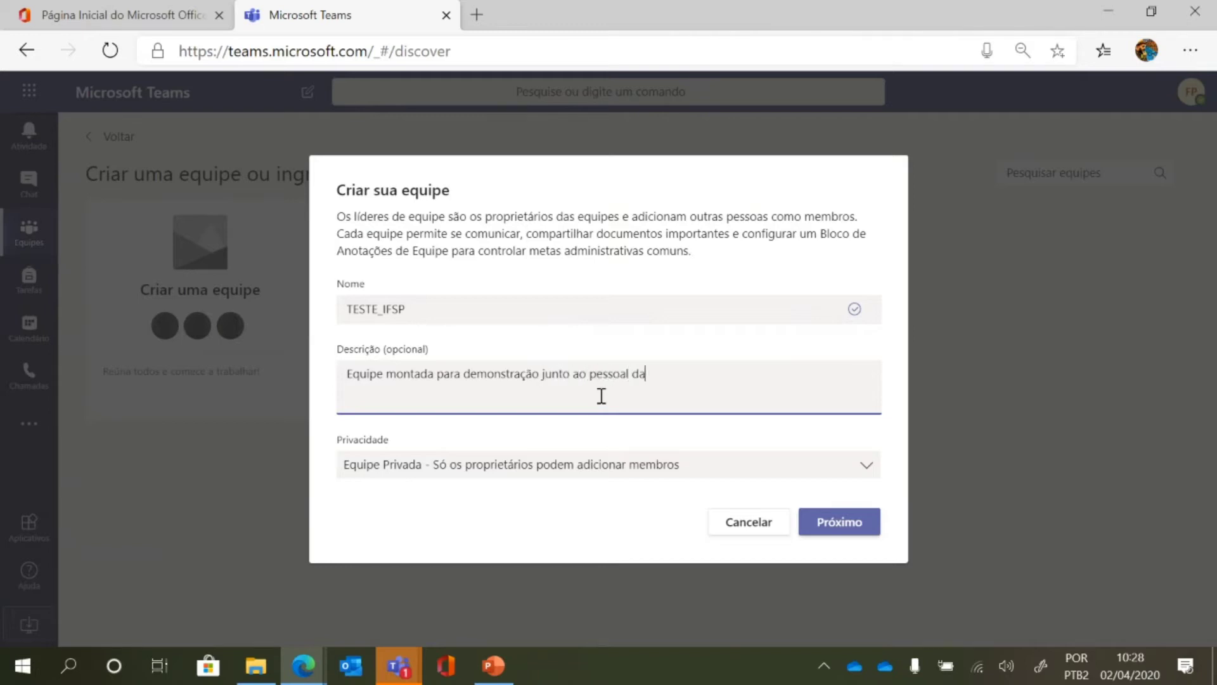
pyautogui.write(' IFSP')
# Set the team's privacy to Equipe Privada, where only owners can add members, and continue to adding people.
pyautogui.click(686, 475)
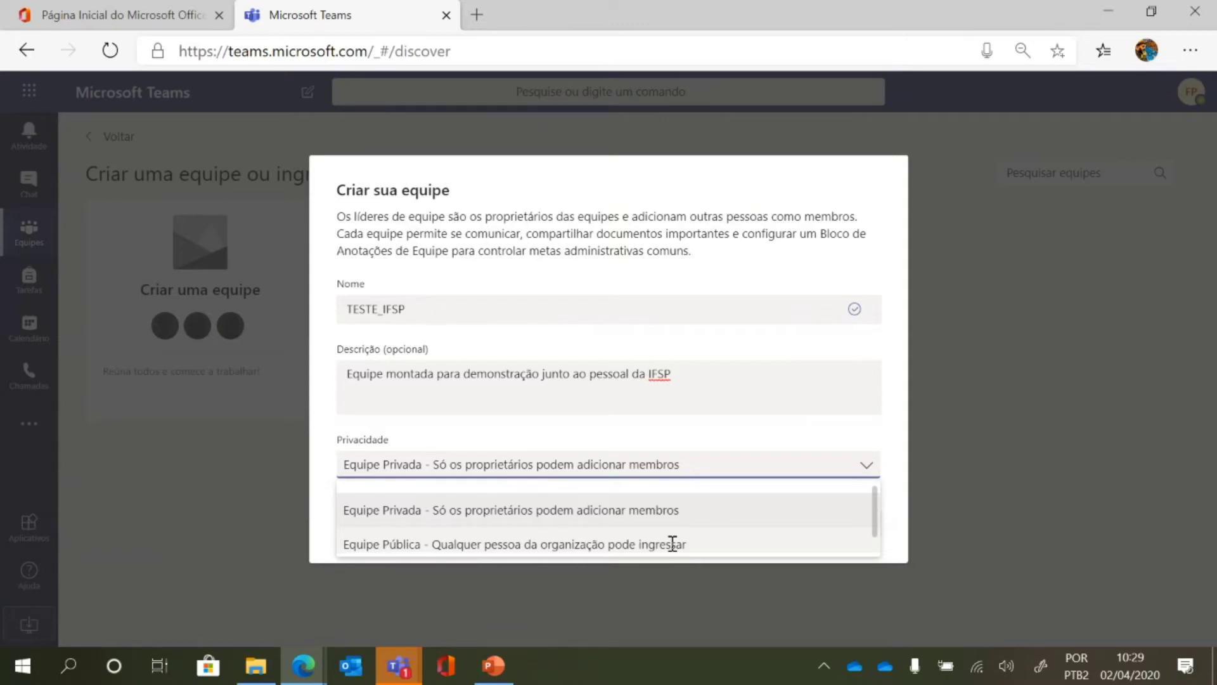
pyautogui.click(638, 515)
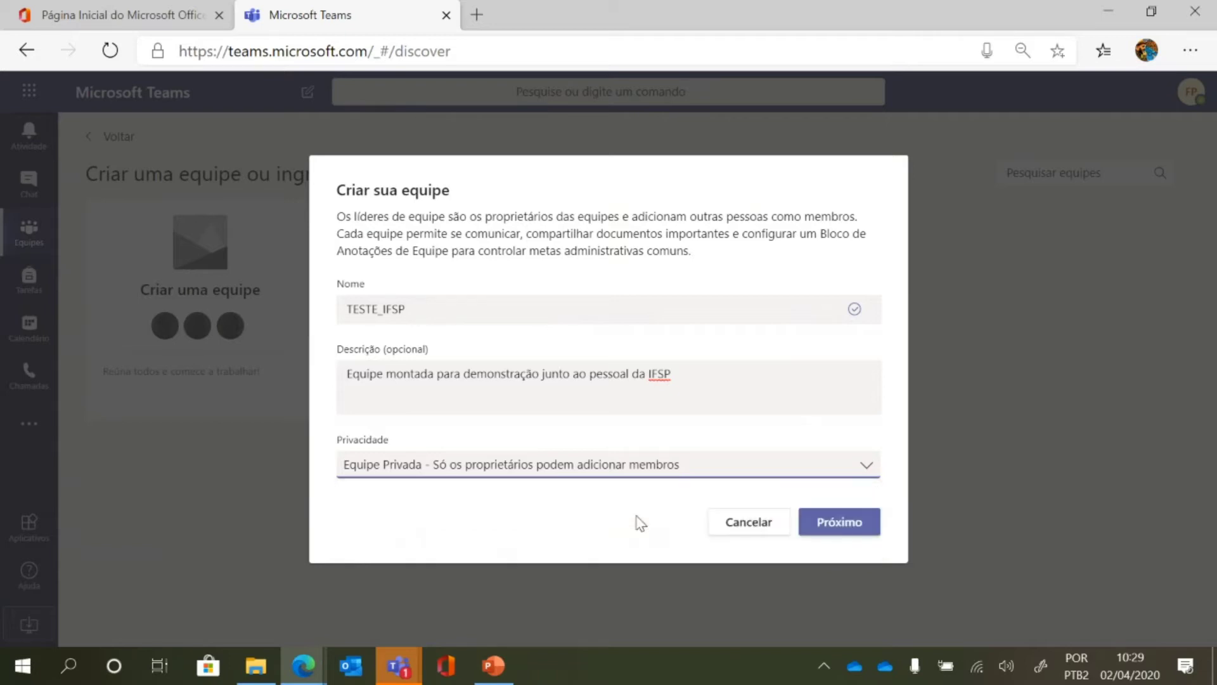
pyautogui.click(839, 525)
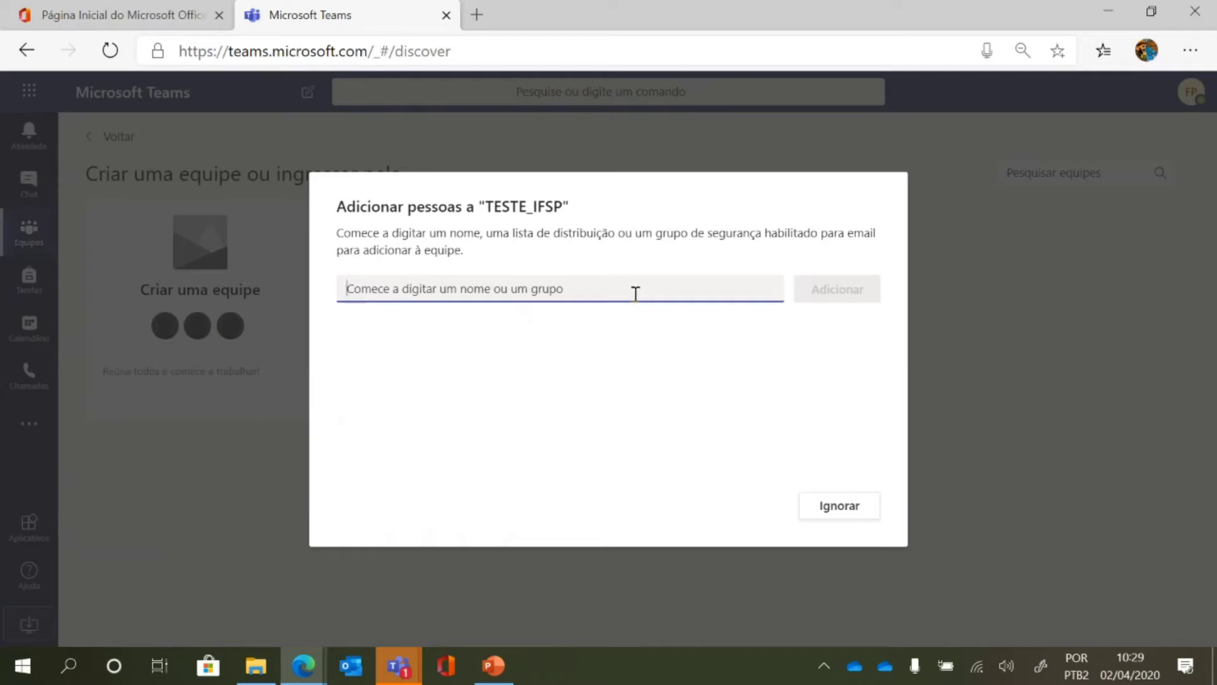
# Select the first three people to add to the TESTE_IFSP team.
pyautogui.write('jennife')
pyautogui.press('Return')
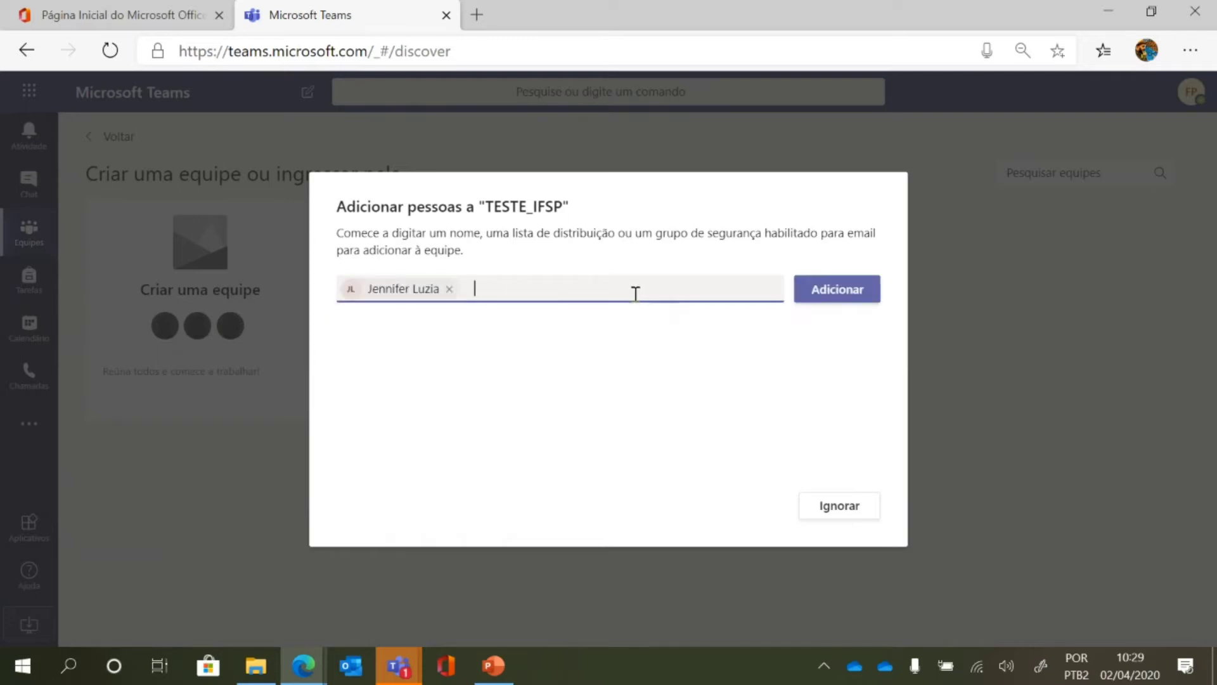
pyautogui.write('jose')
pyautogui.press('Return')
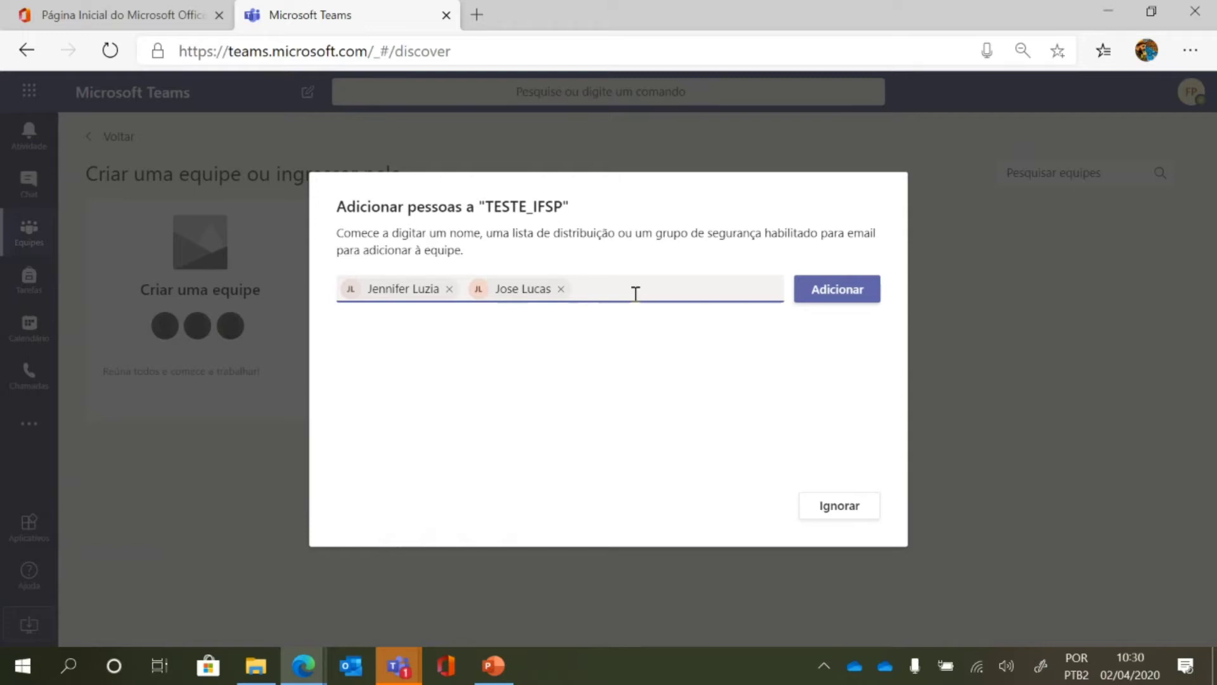
pyautogui.write('lucas')
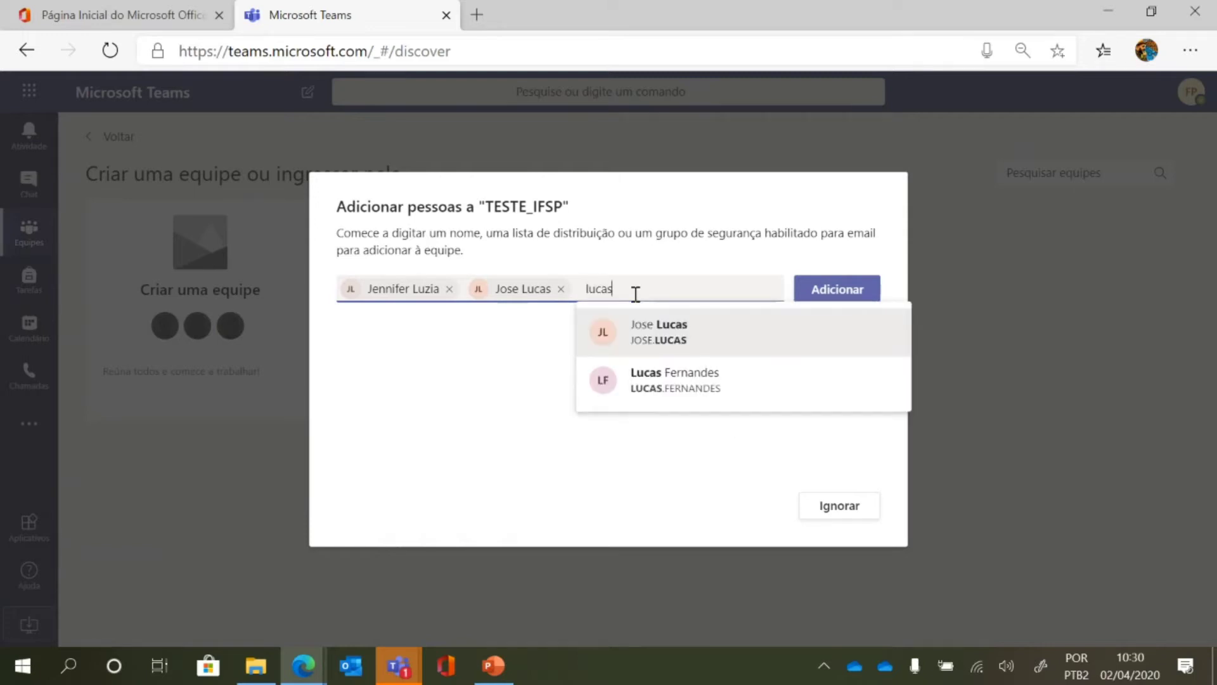
pyautogui.press('Down')
pyautogui.press('Return')
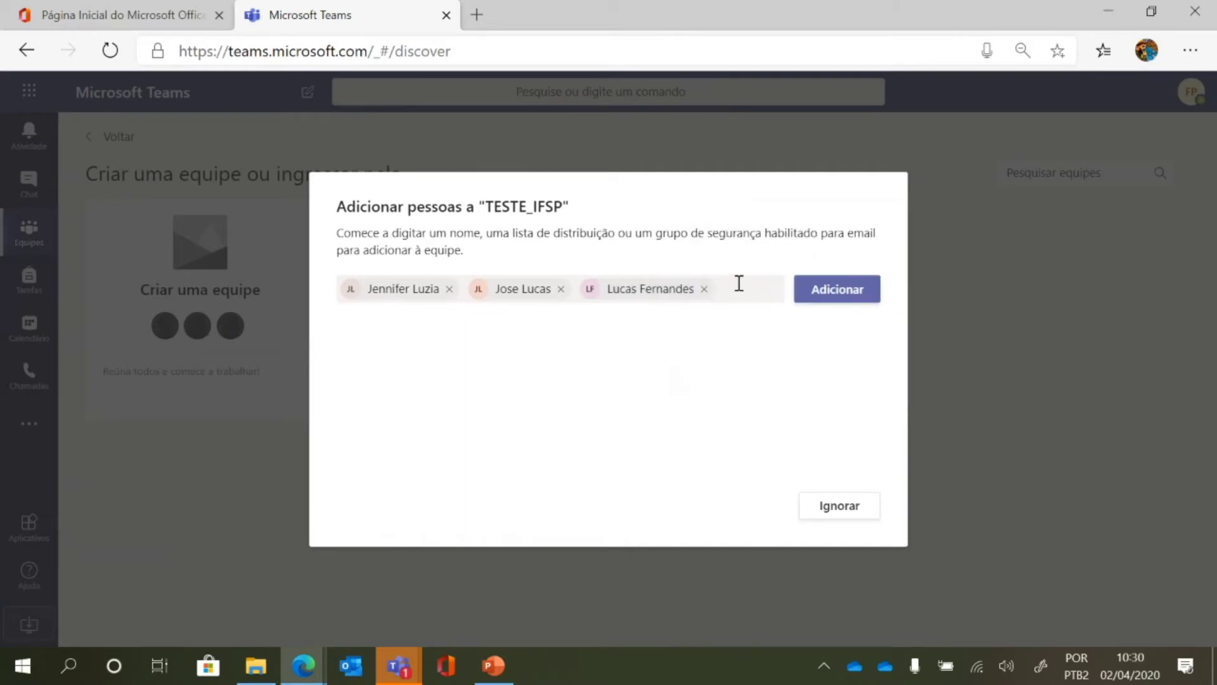
# Select four more people and add all seven to the team as members.
pyautogui.click(738, 283)
pyautogui.write('roberto')
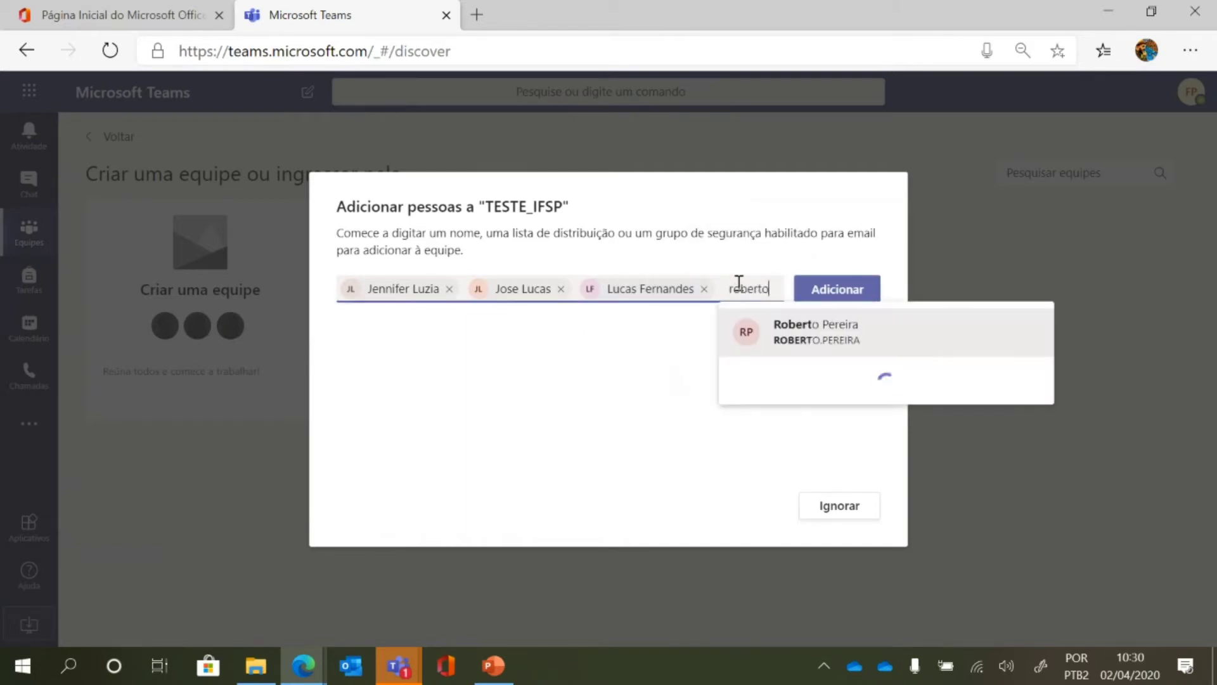
pyautogui.press('Return')
pyautogui.write('ryan')
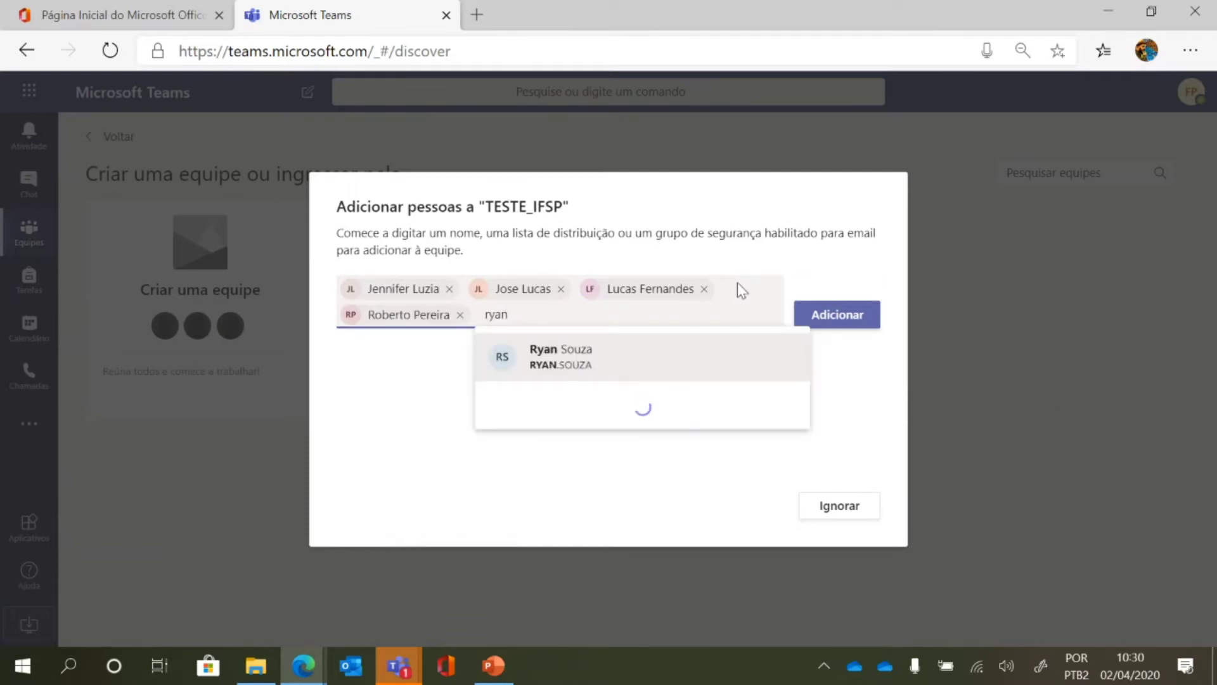
pyautogui.press('Return')
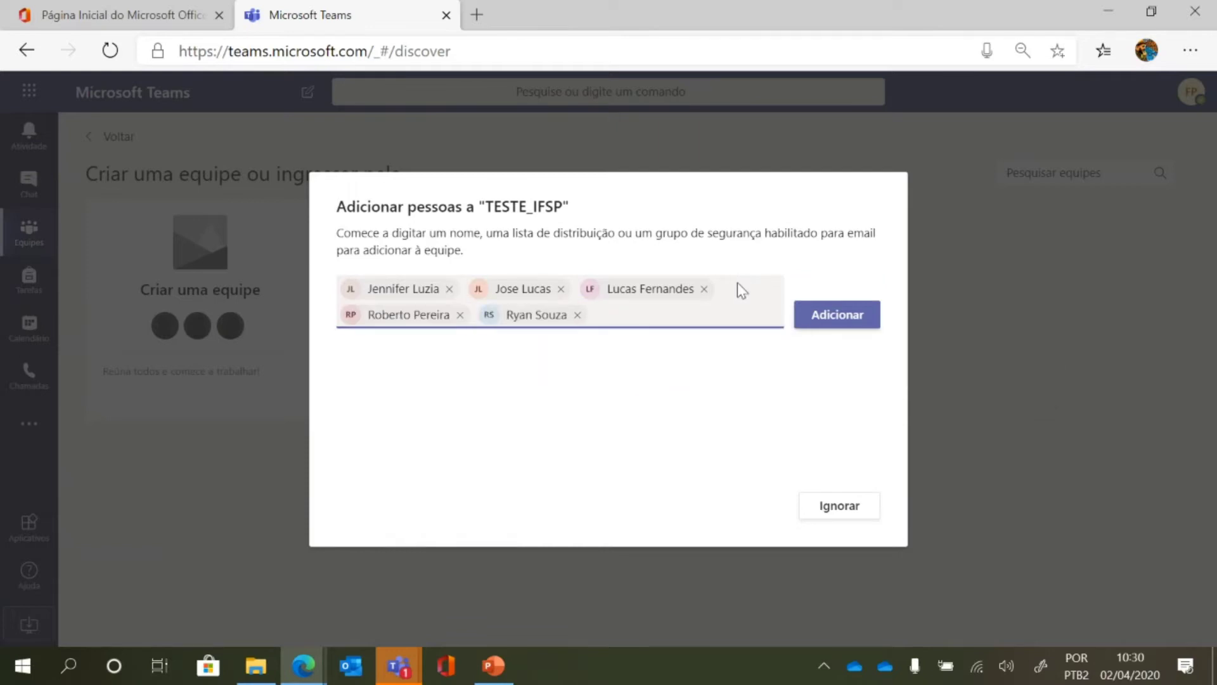
pyautogui.write('helena')
pyautogui.press('Return')
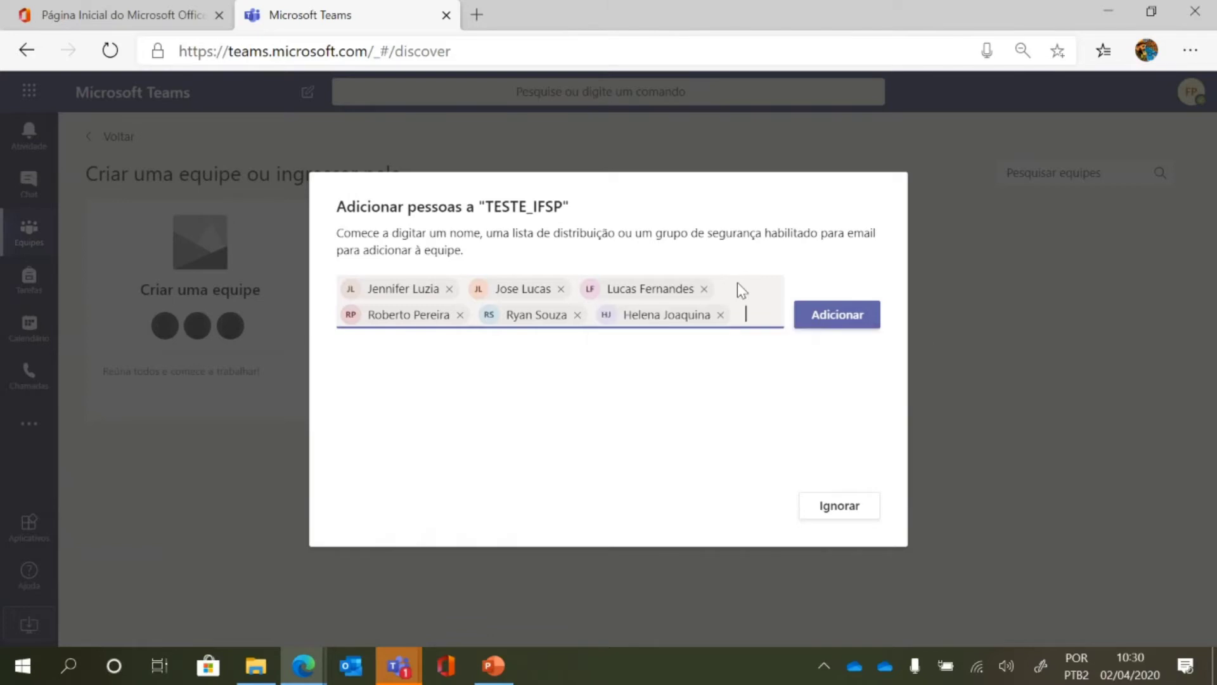
pyautogui.write('heloisa')
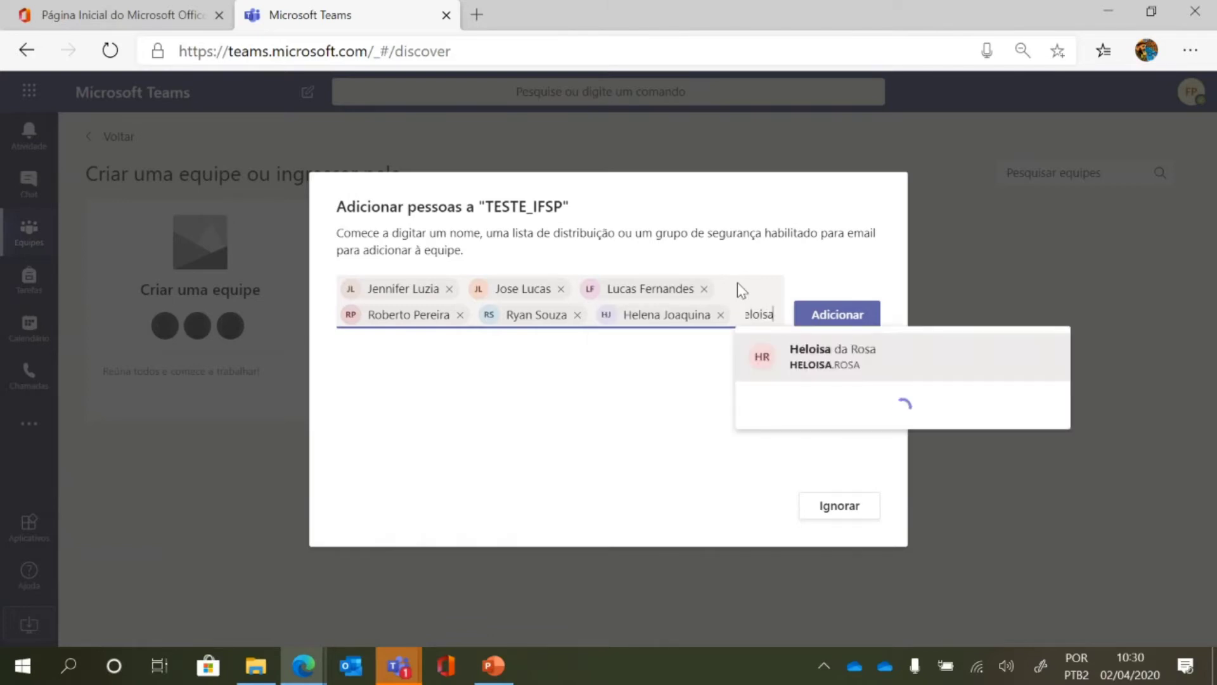
pyautogui.press('Return')
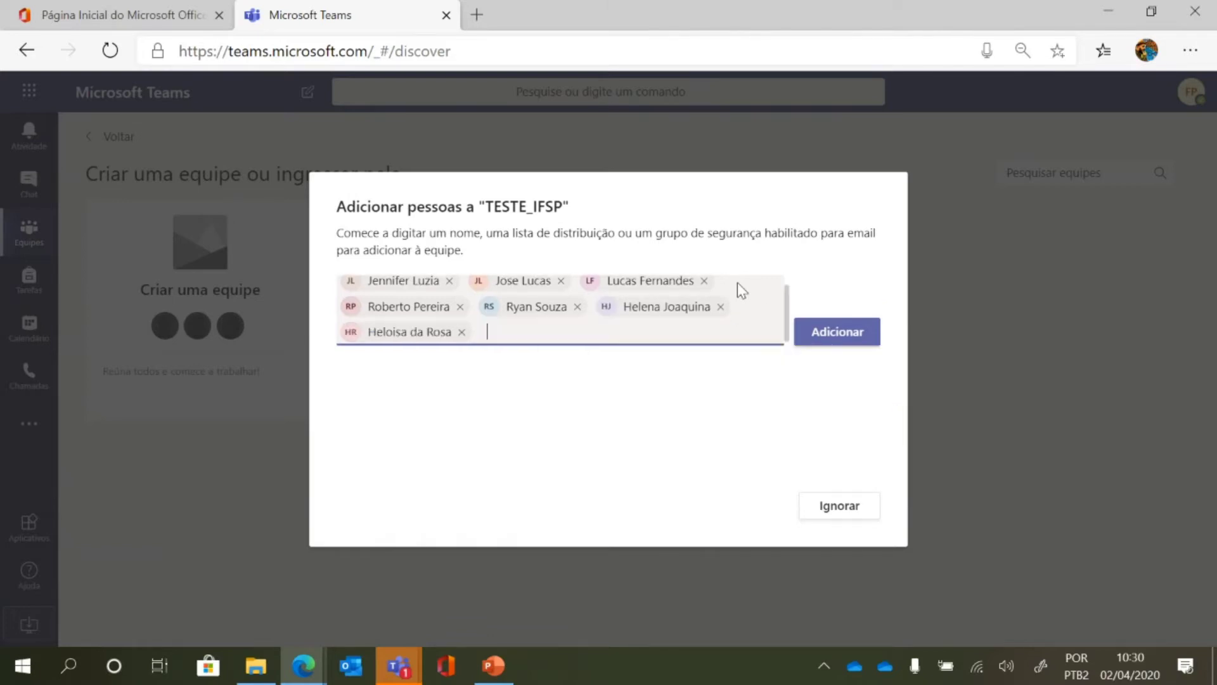
pyautogui.click(857, 344)
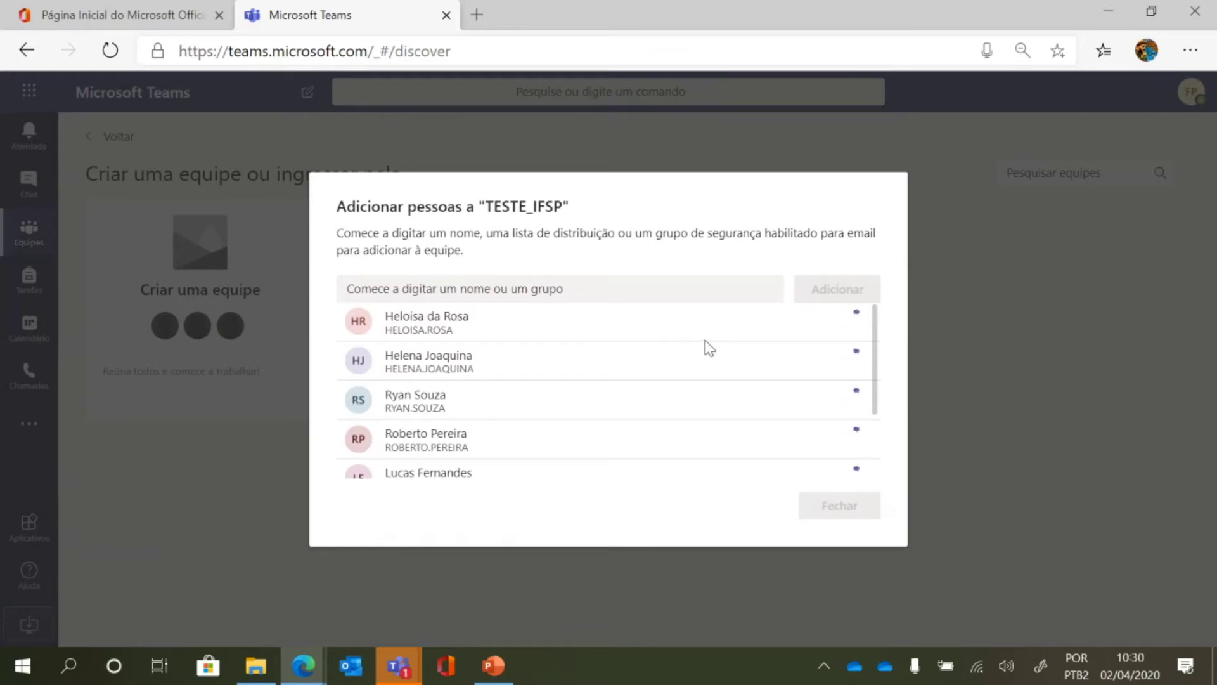
# Look through the added members and the role choices for the first two people, and close the member dialog.
pyautogui.scroll(-1, 705, 340)
pyautogui.scroll(-2, 705, 343)
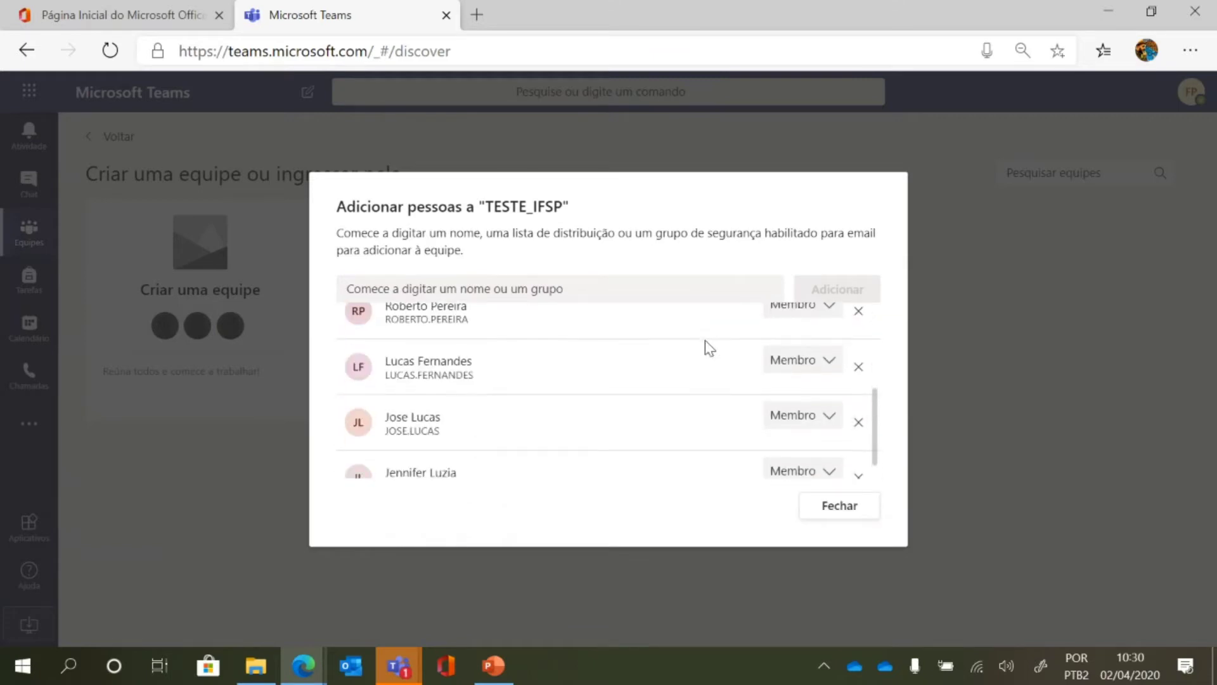
pyautogui.scroll(4, 714, 380)
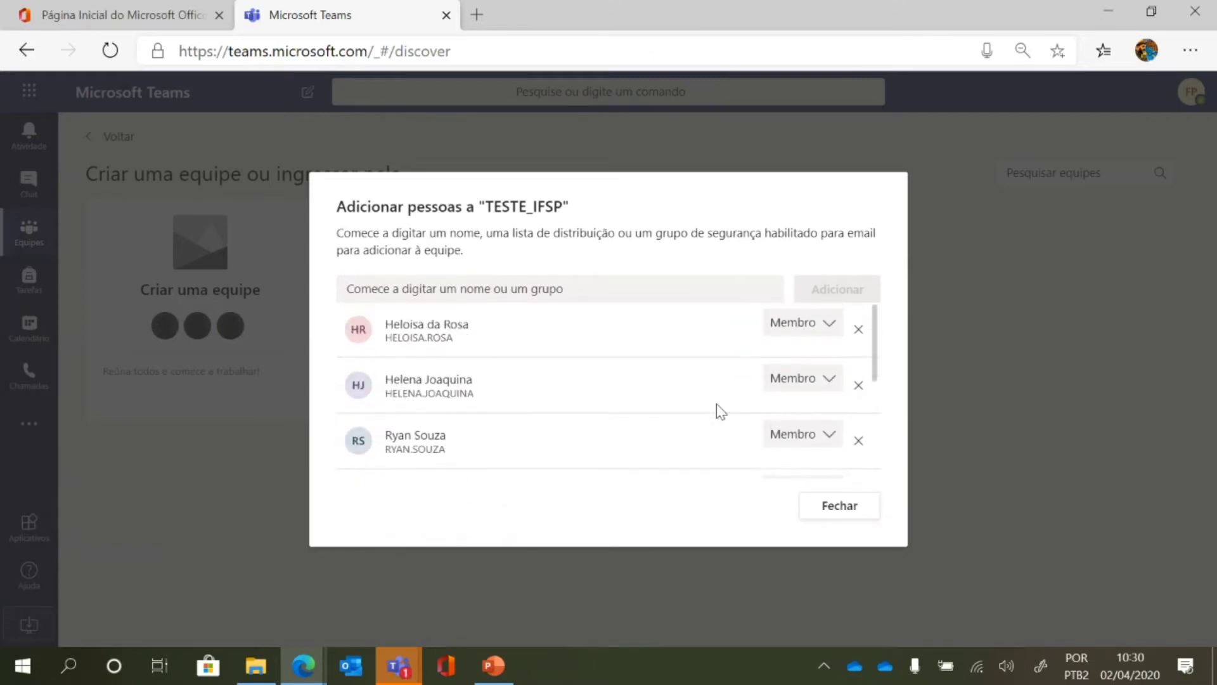
pyautogui.click(831, 325)
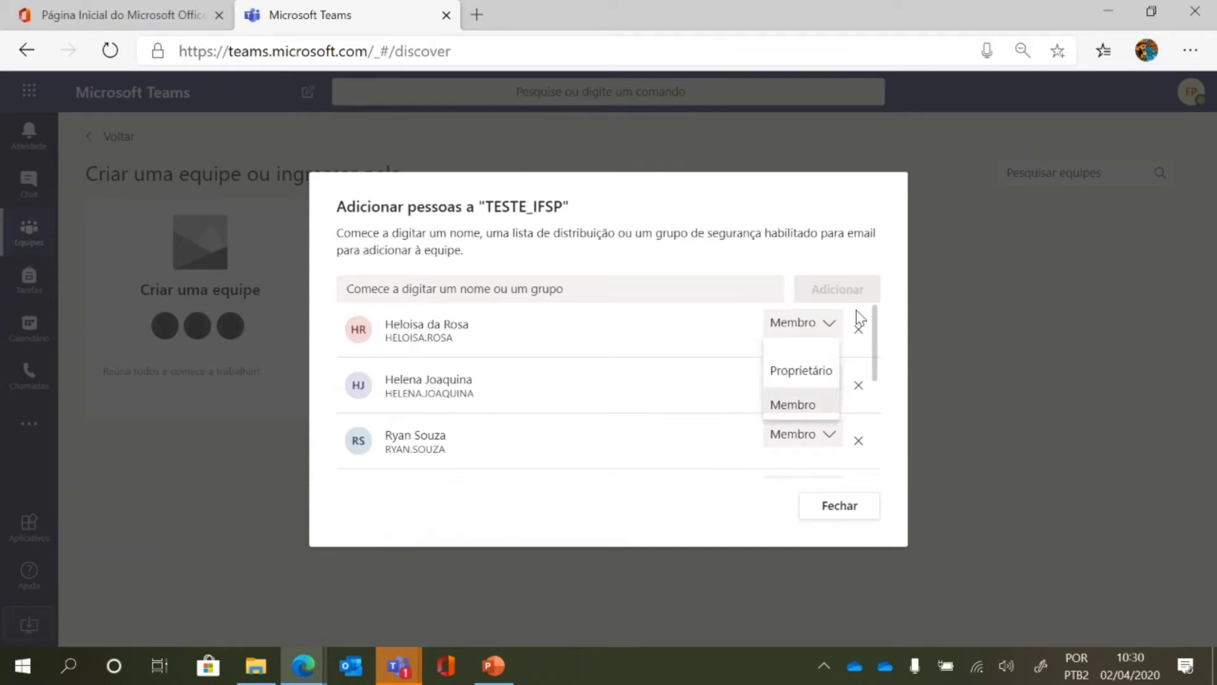
pyautogui.click(833, 334)
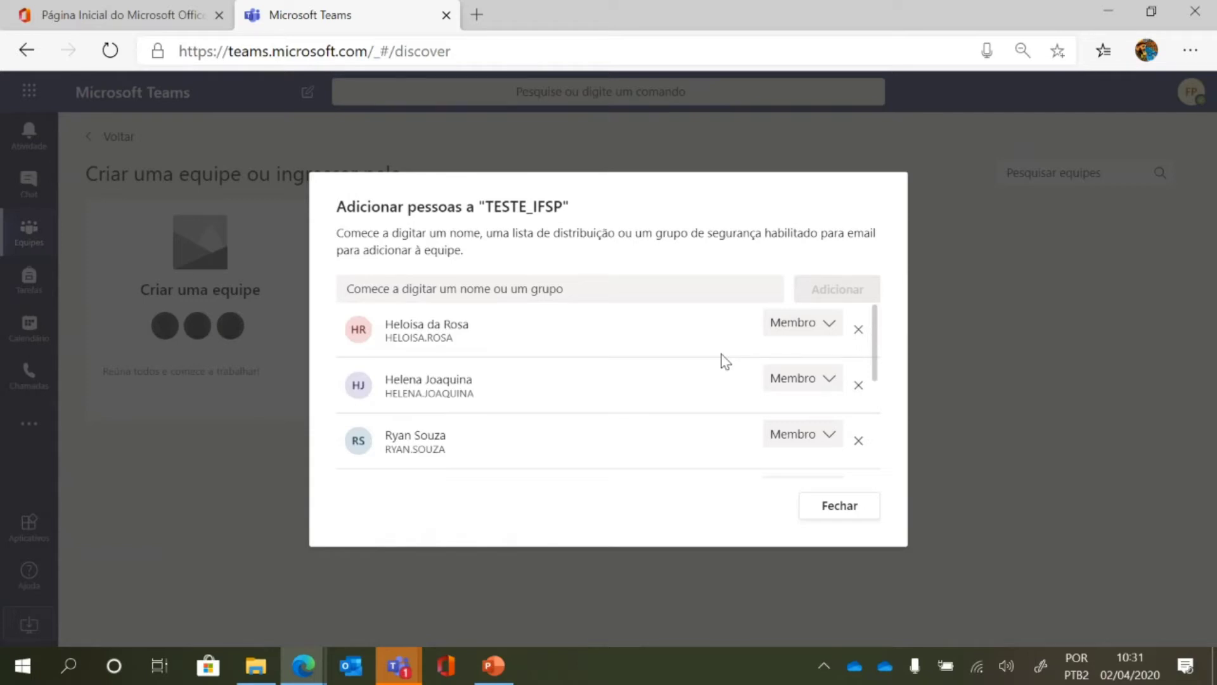
pyautogui.scroll(-2, 725, 362)
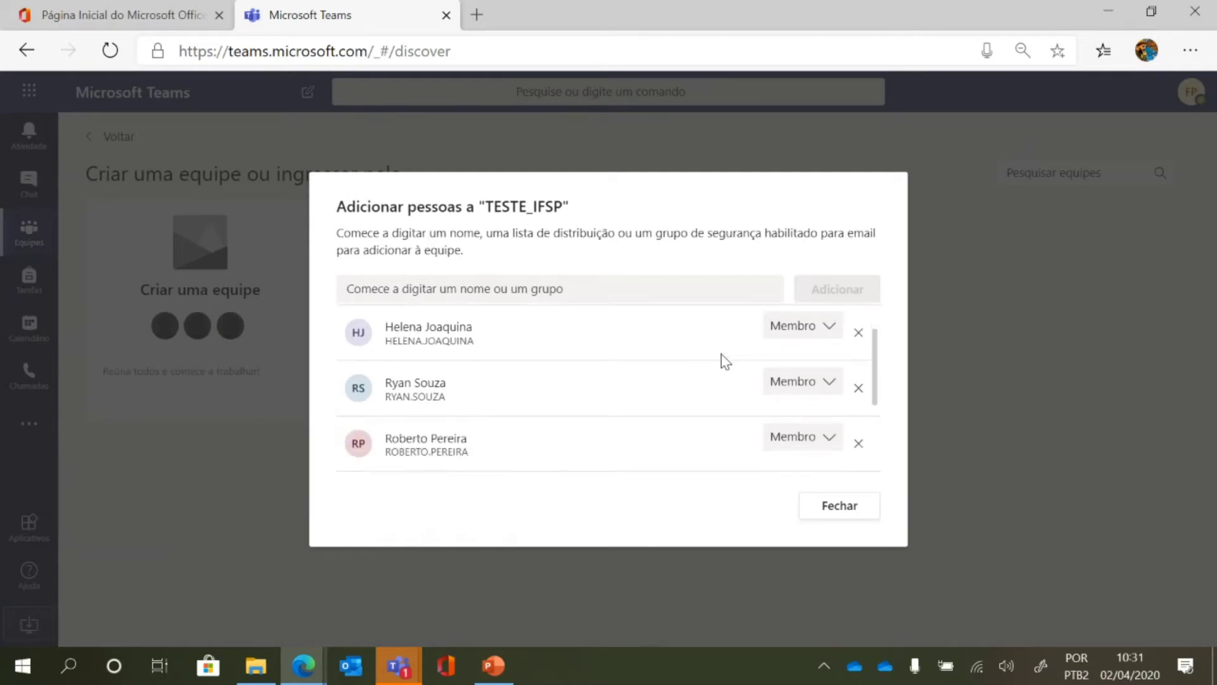
pyautogui.scroll(2, 725, 361)
pyautogui.click(824, 324)
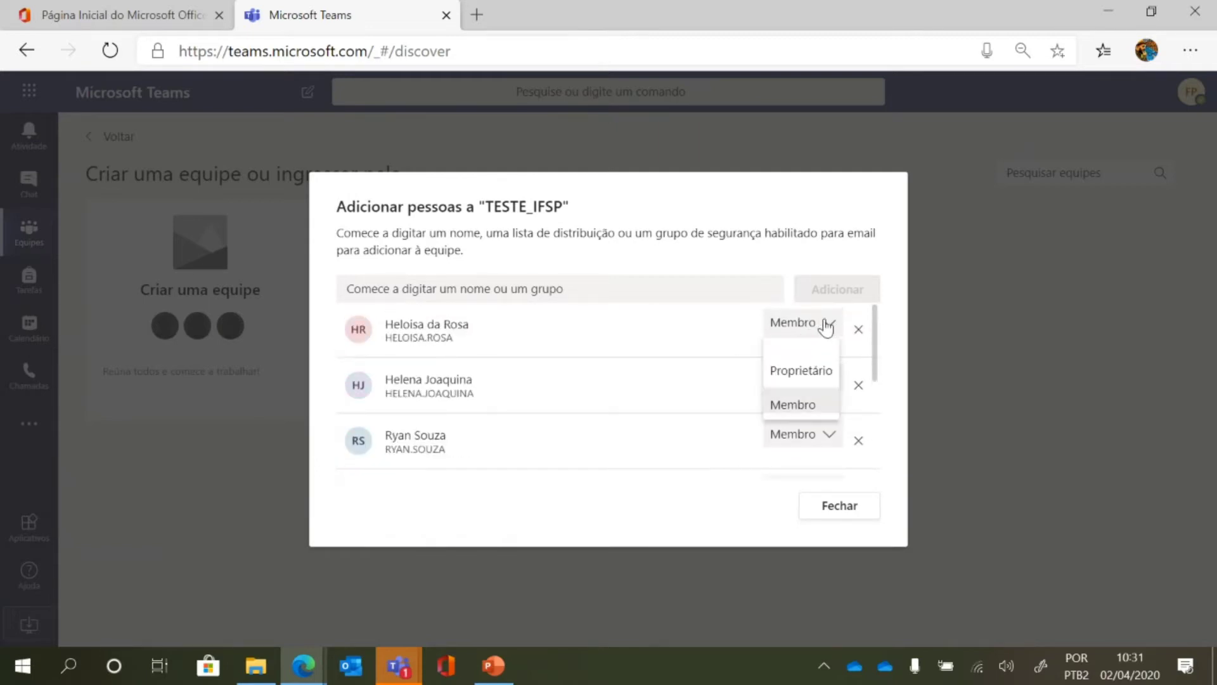
pyautogui.click(825, 324)
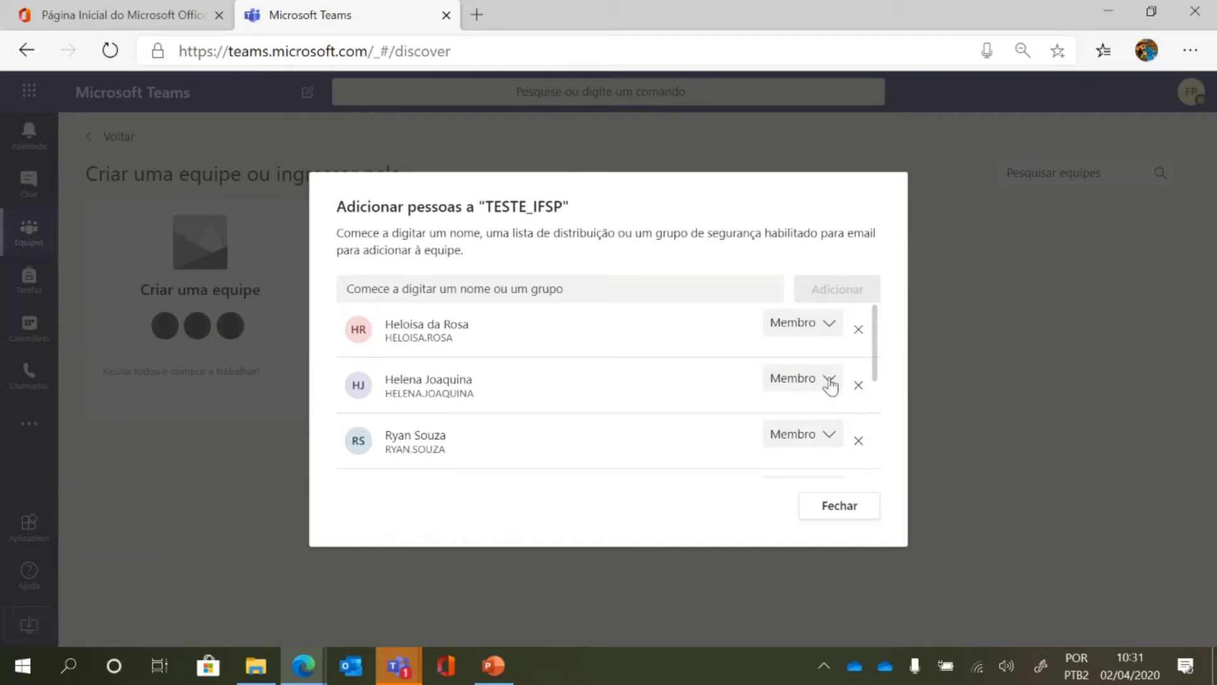
pyautogui.click(829, 380)
pyautogui.click(828, 381)
pyautogui.scroll(-5, 676, 401)
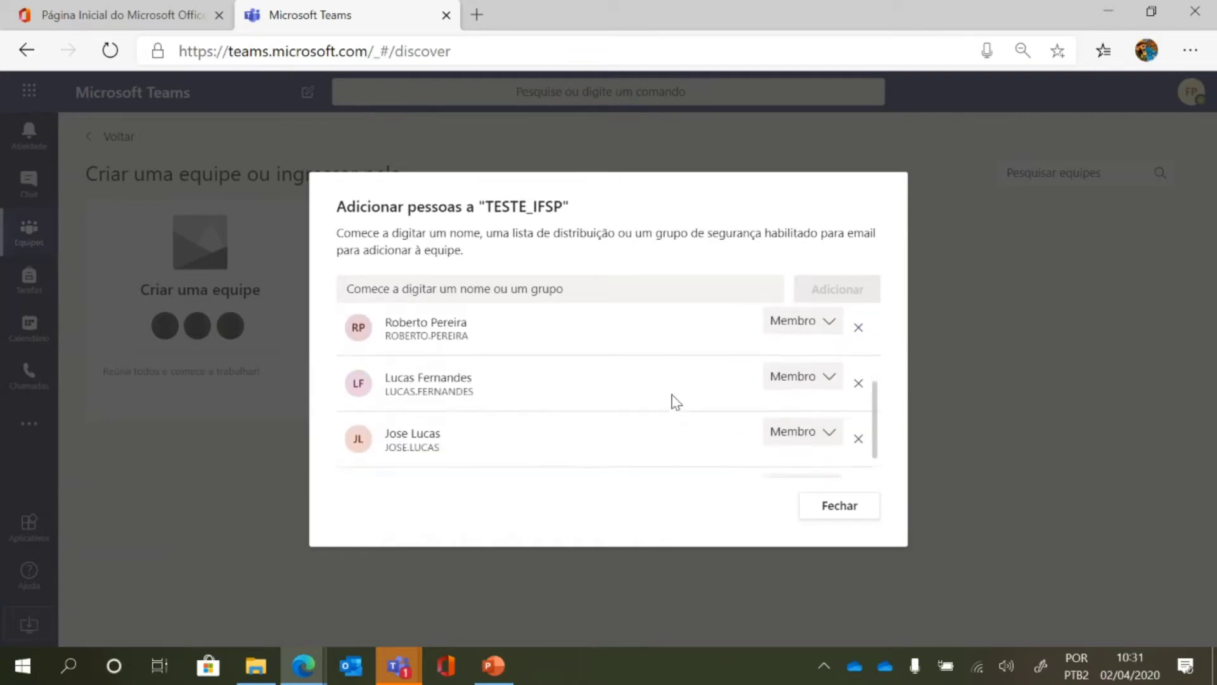
pyautogui.click(840, 507)
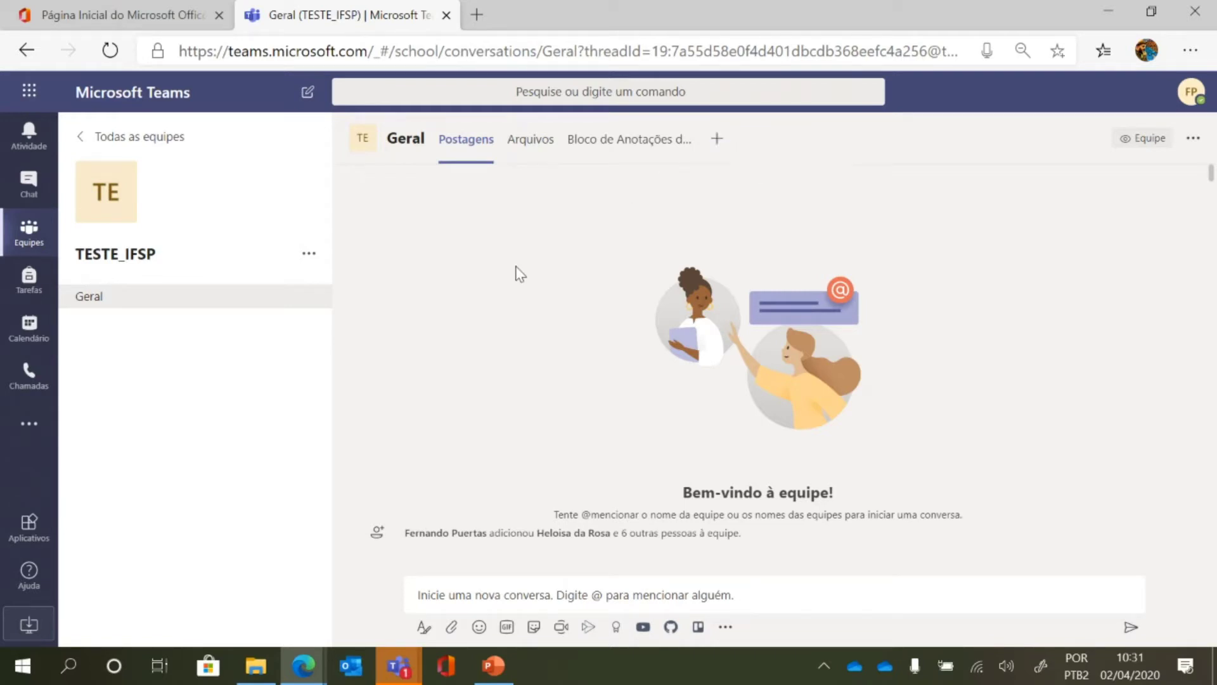
# Post the message "Ola pessoal, bem vindos à equipe TESTE_IFSP" in the team's Geral channel.
pyautogui.click(477, 601)
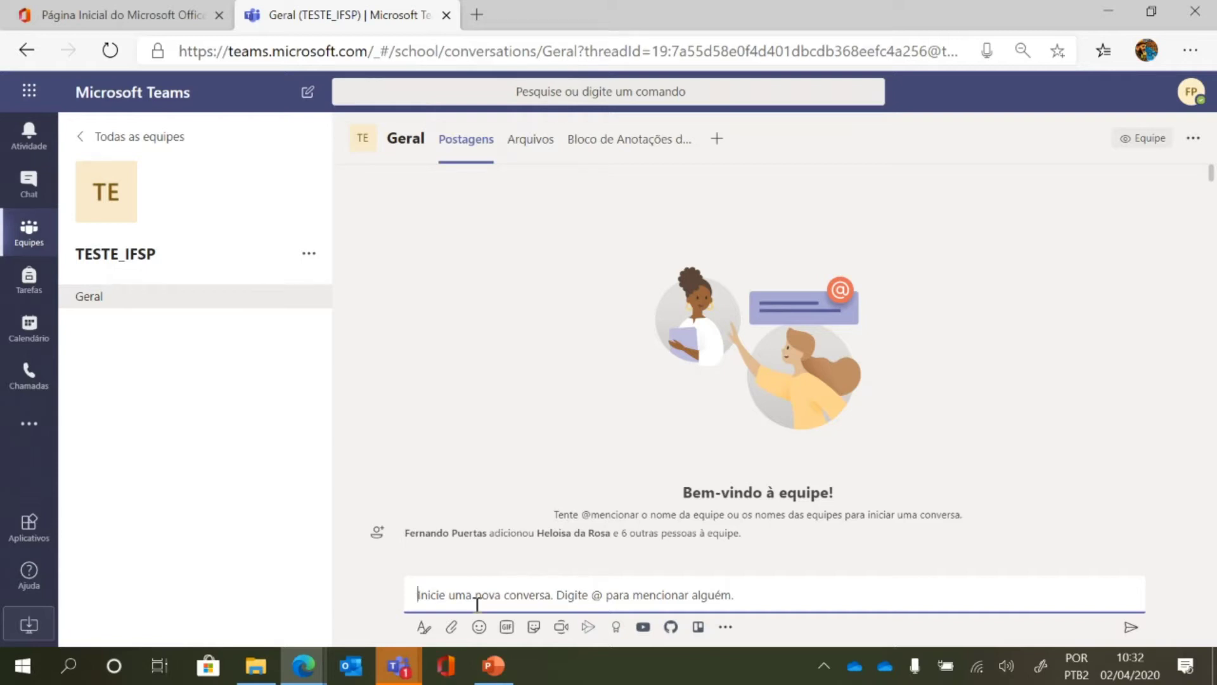
pyautogui.write('Ola')
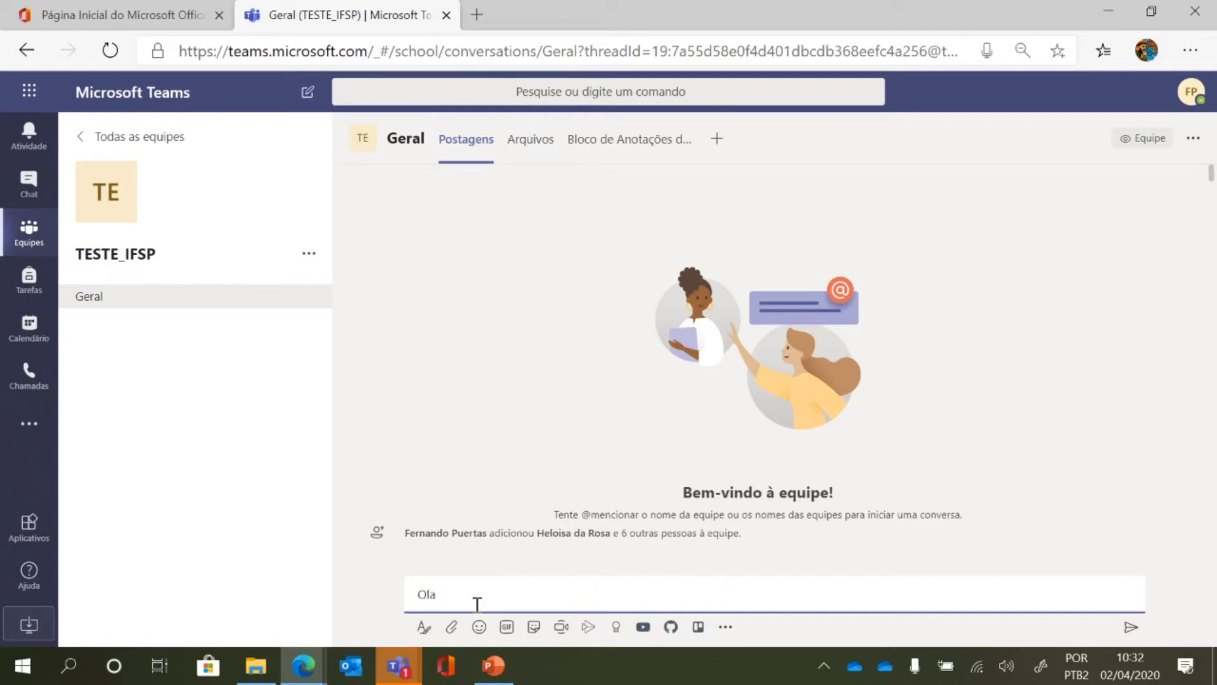
pyautogui.write(' pessoal, bem vindos à equipe TEST')
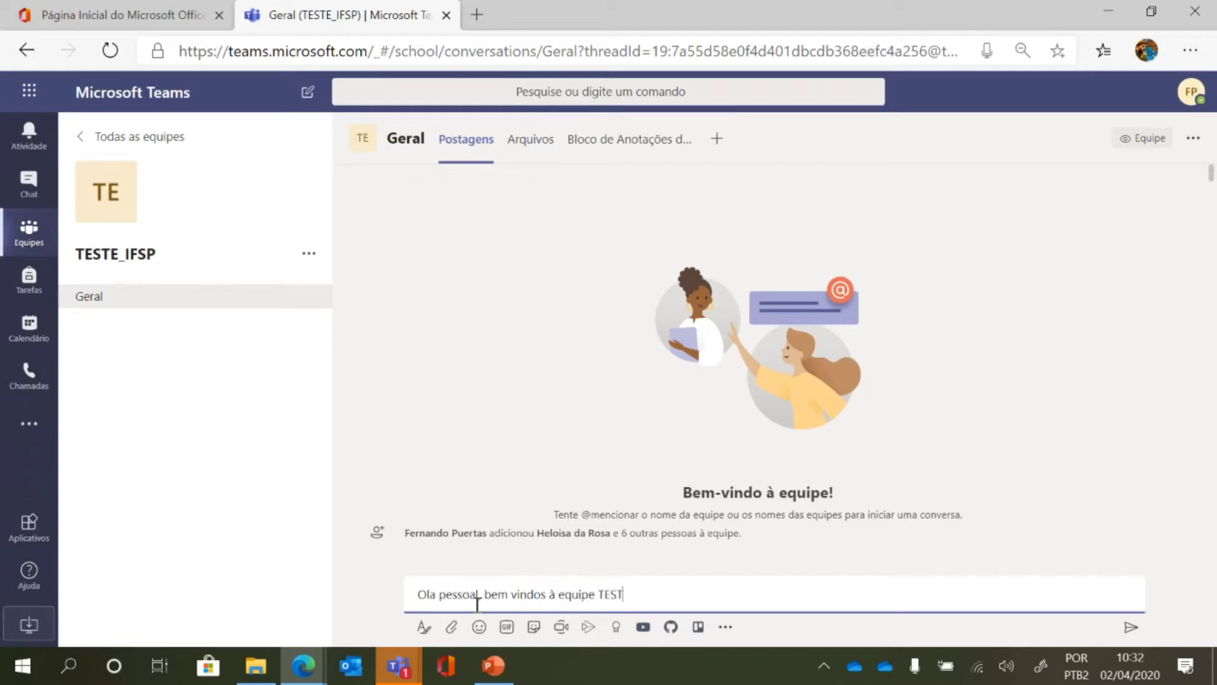
pyautogui.write('E_IFSP')
pyautogui.press('Return')
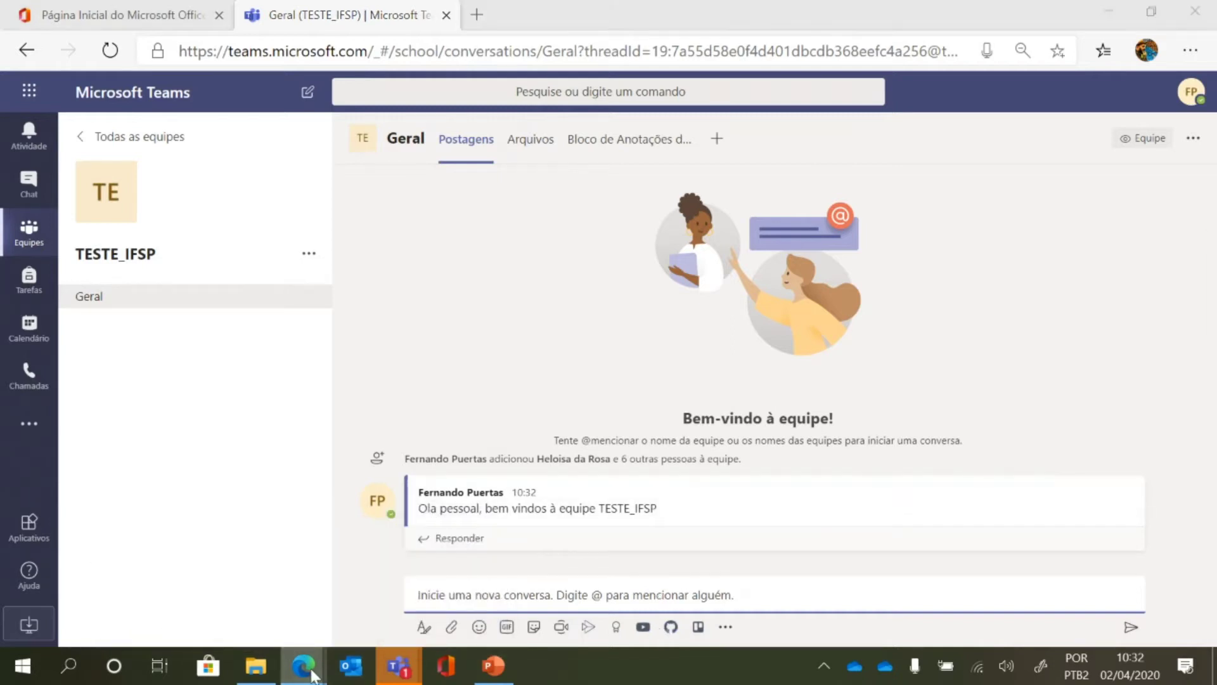
# Switch to the second account's InPrivate browser window and open the TESTE_IFSP team there.
pyautogui.moveTo(303, 664)
pyautogui.click(439, 582)
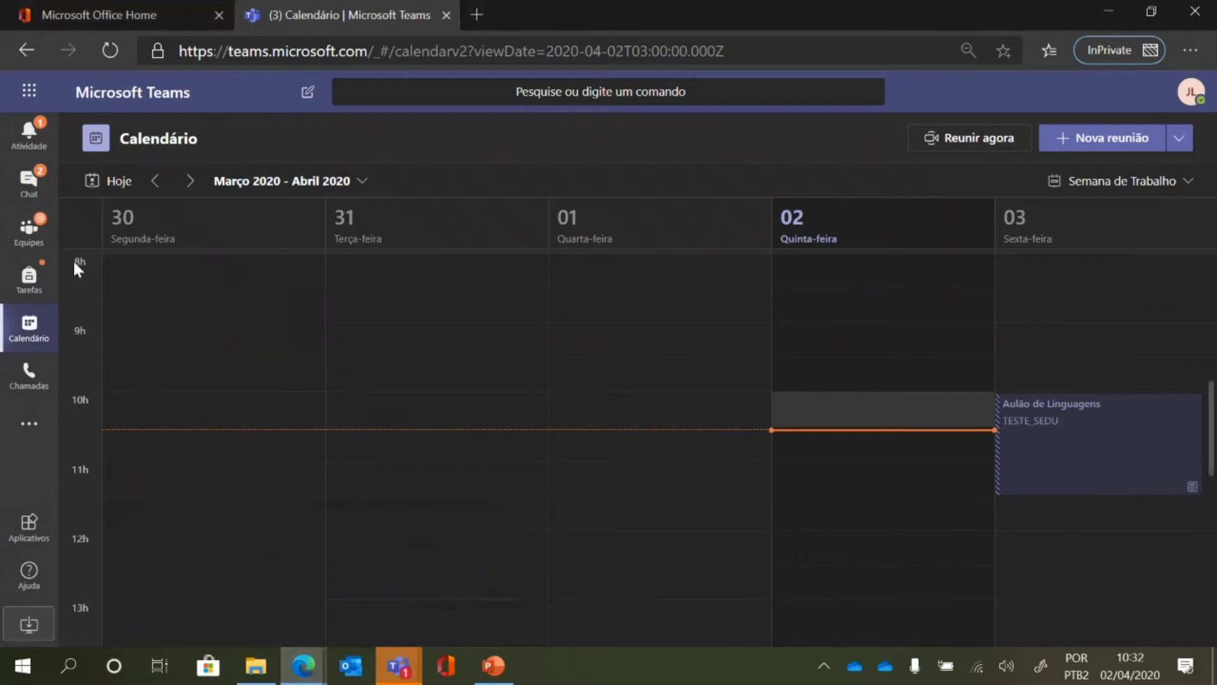
pyautogui.click(26, 236)
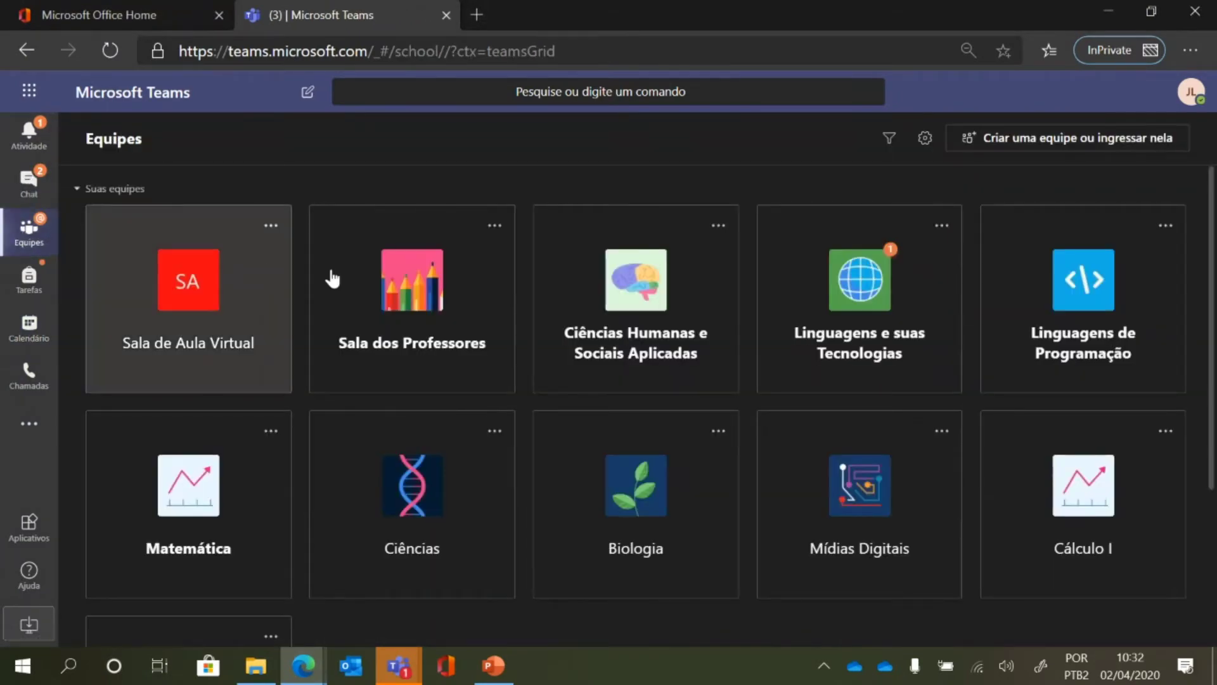
pyautogui.scroll(-4, 345, 278)
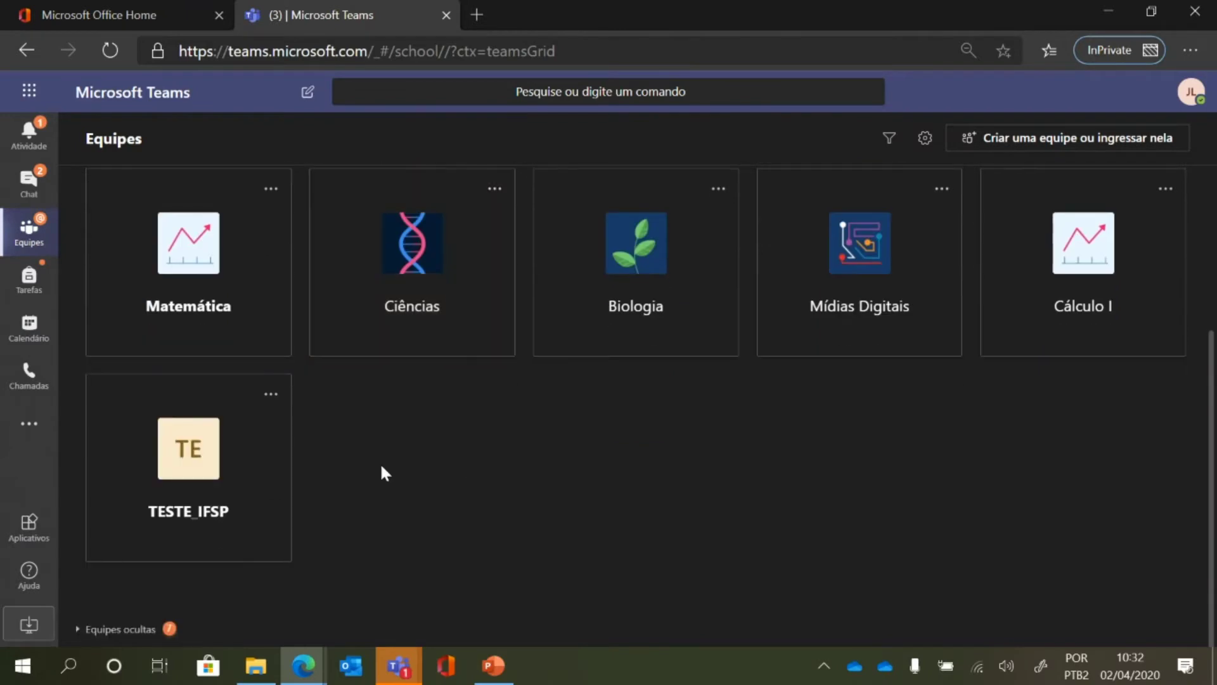
pyautogui.click(192, 458)
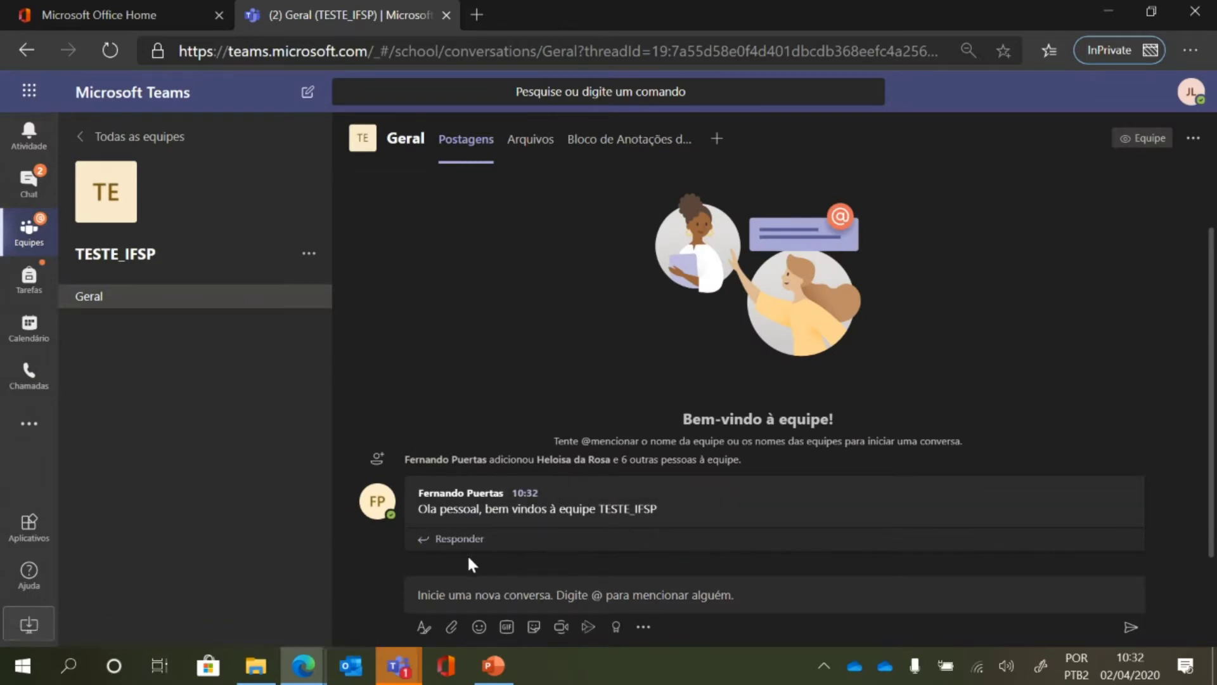
# Post "Ola" as a new conversation in the Geral channel from the second account.
pyautogui.click(482, 607)
pyautogui.write('o')
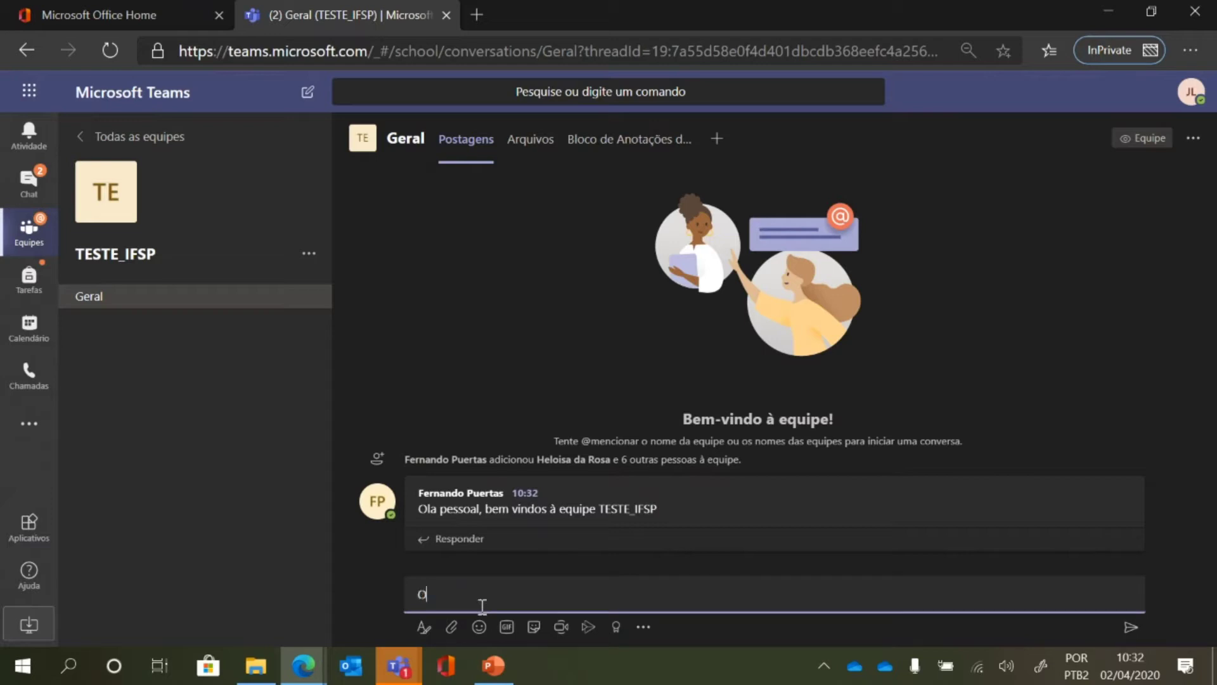
pyautogui.press('Return')
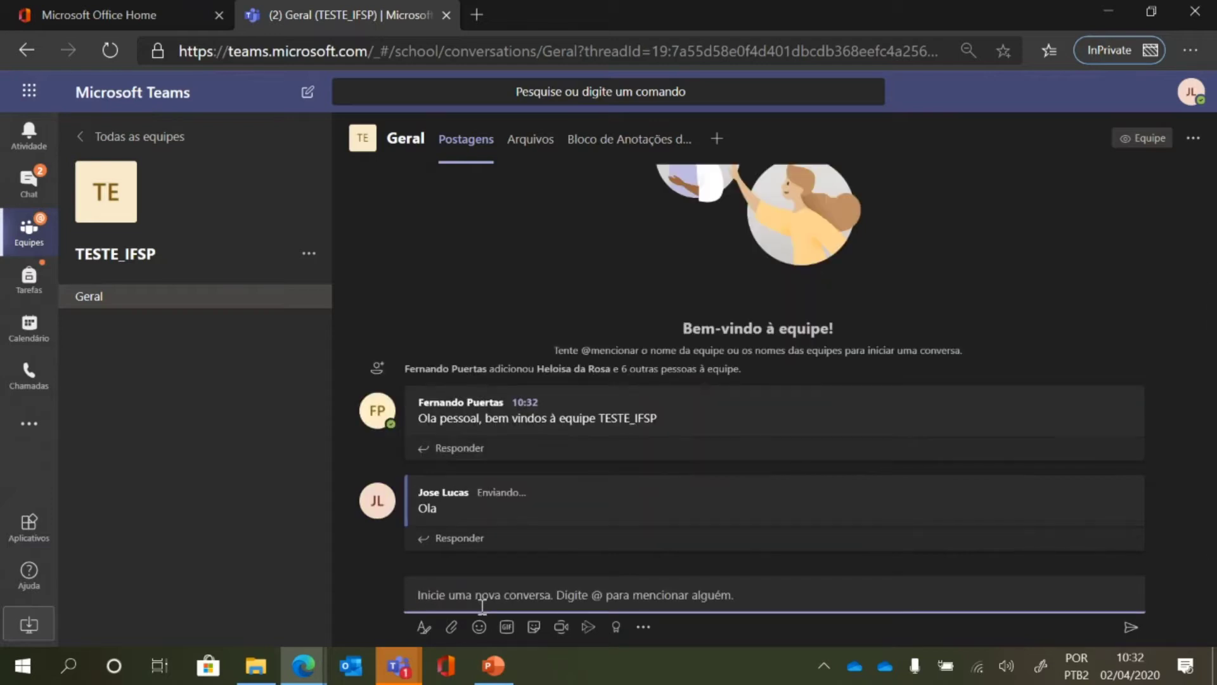
# Attach the Ementa file from the computer's Downloads folder and post it with the text "Segue arquivo, como pedido".
pyautogui.click(449, 627)
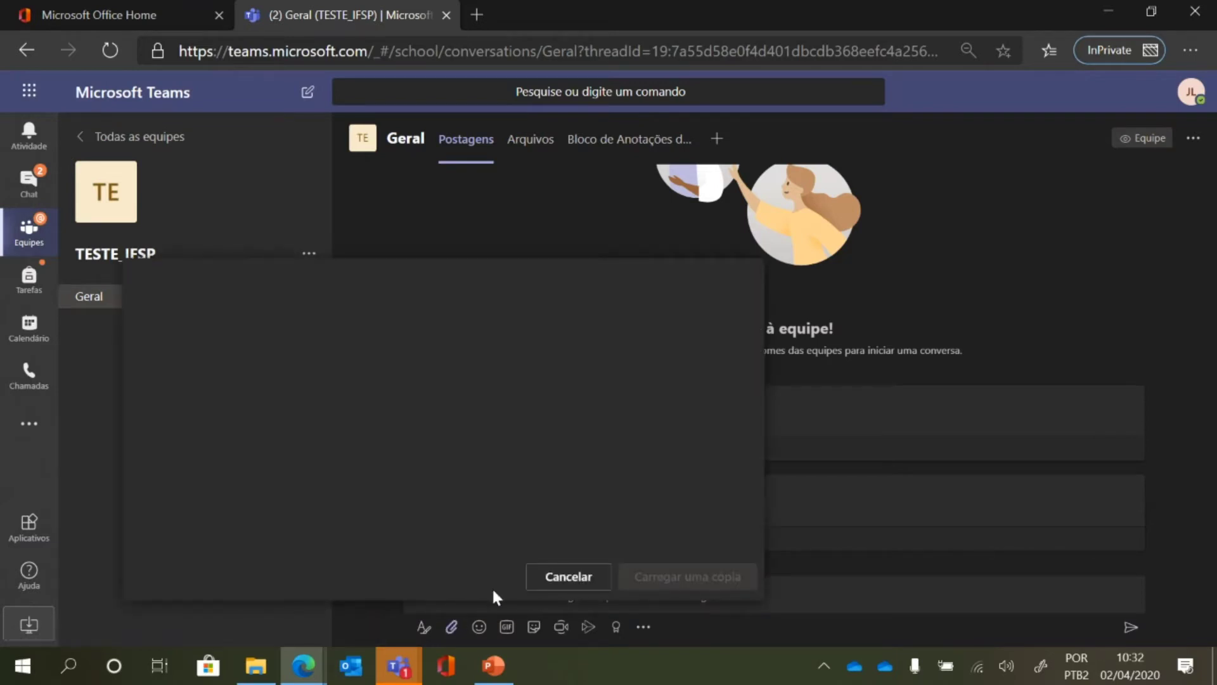
pyautogui.click(453, 629)
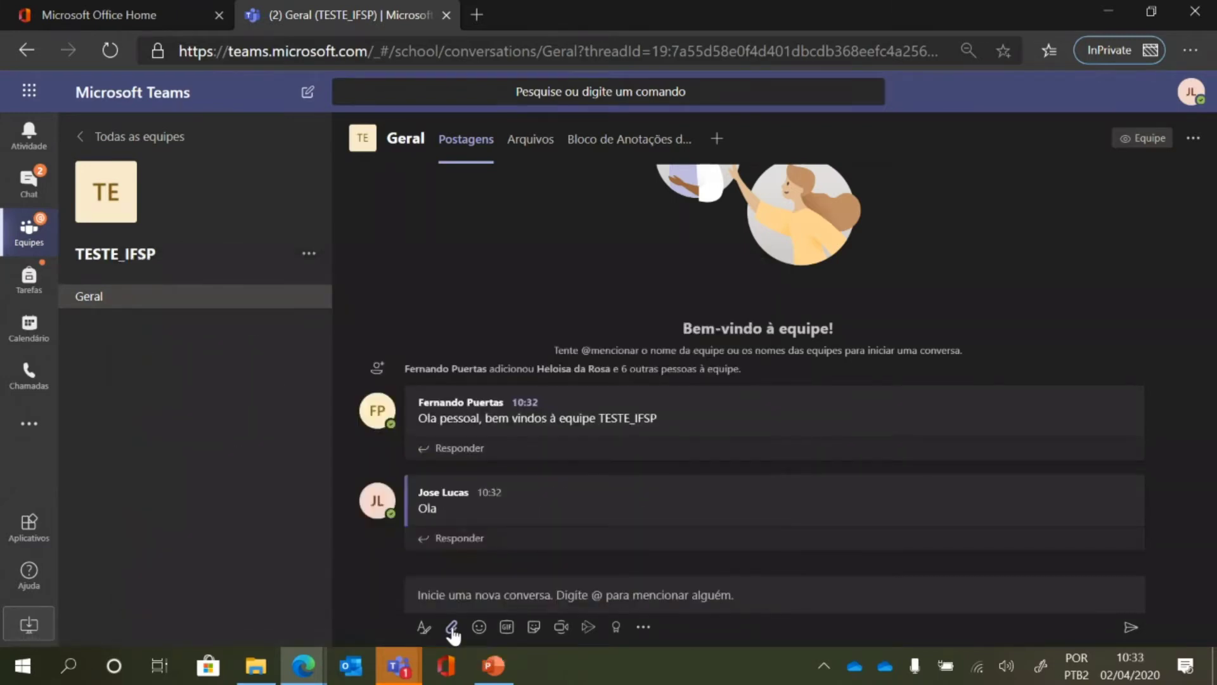
pyautogui.click(452, 629)
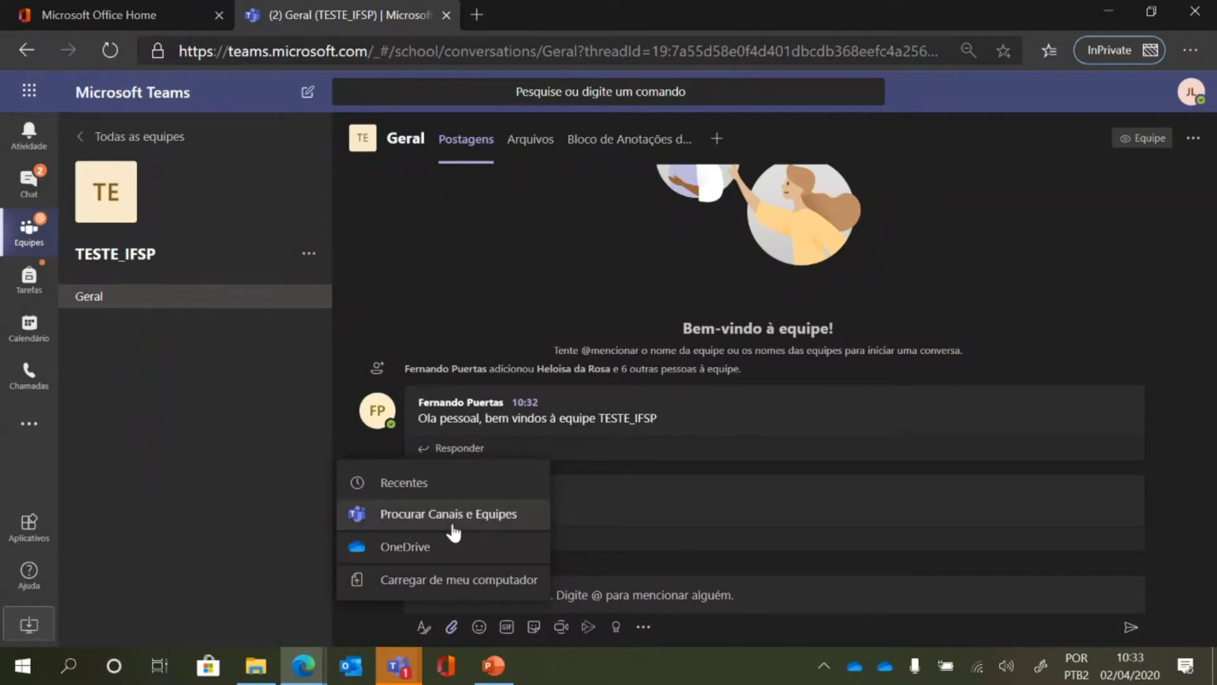
pyautogui.click(460, 575)
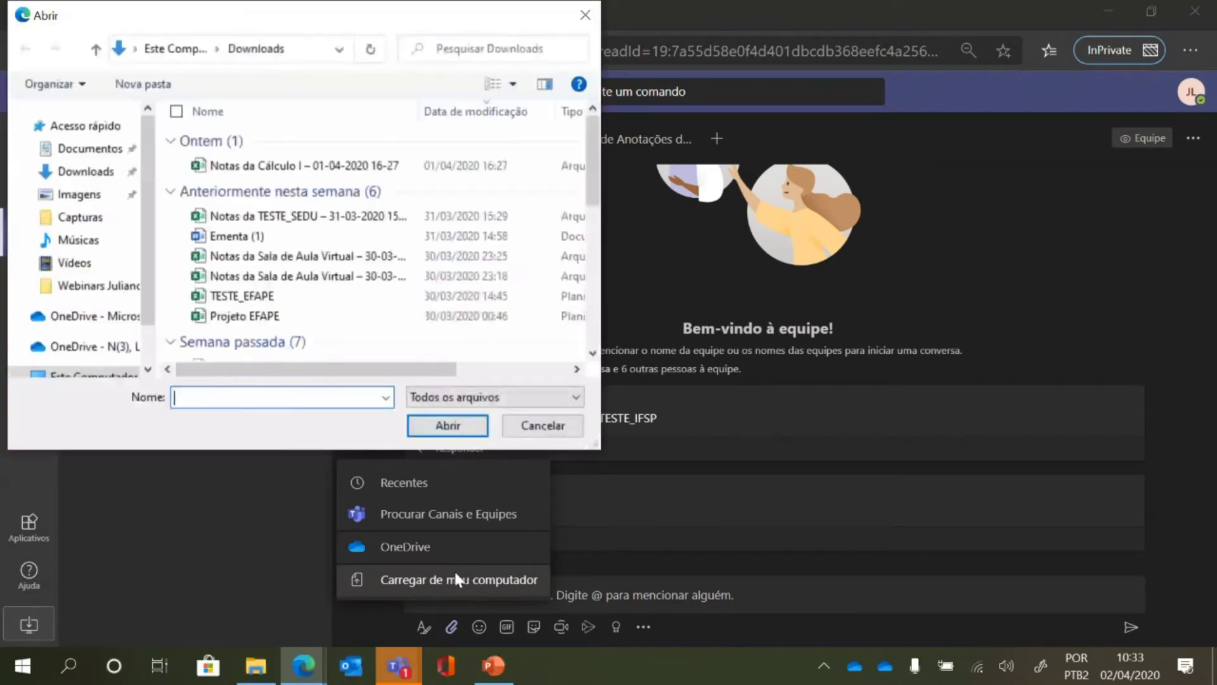
pyautogui.scroll(-3, 274, 265)
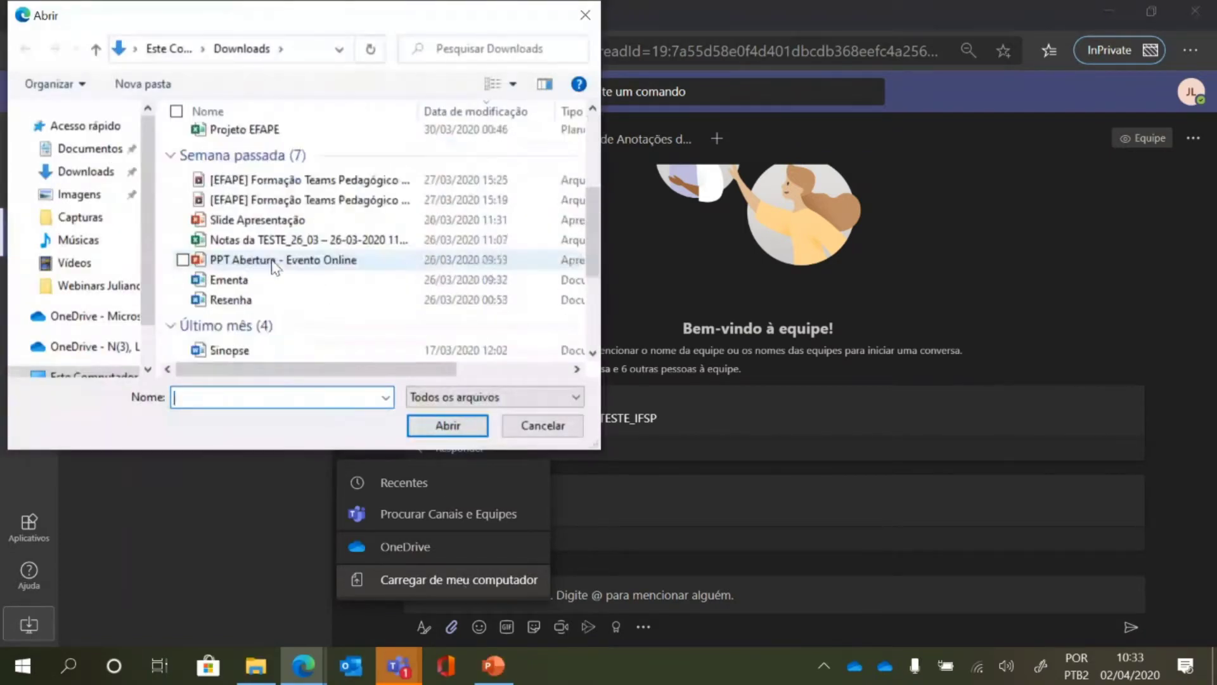
pyautogui.scroll(-1, 274, 265)
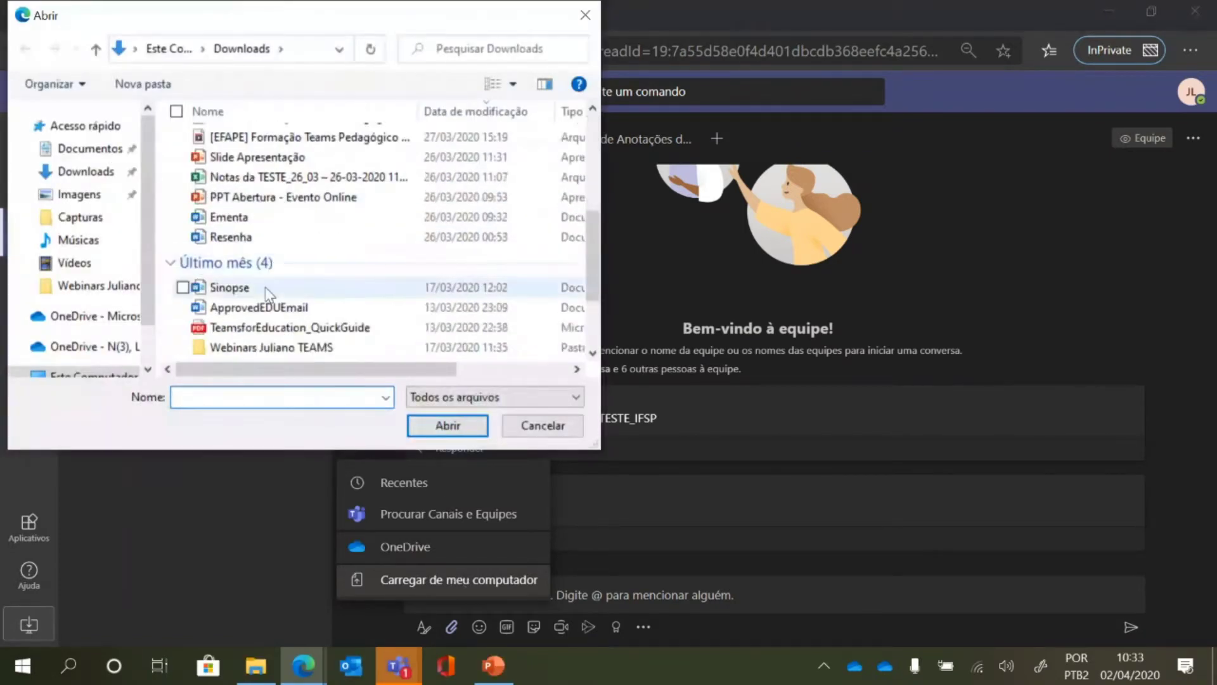
pyautogui.doubleClick(231, 216)
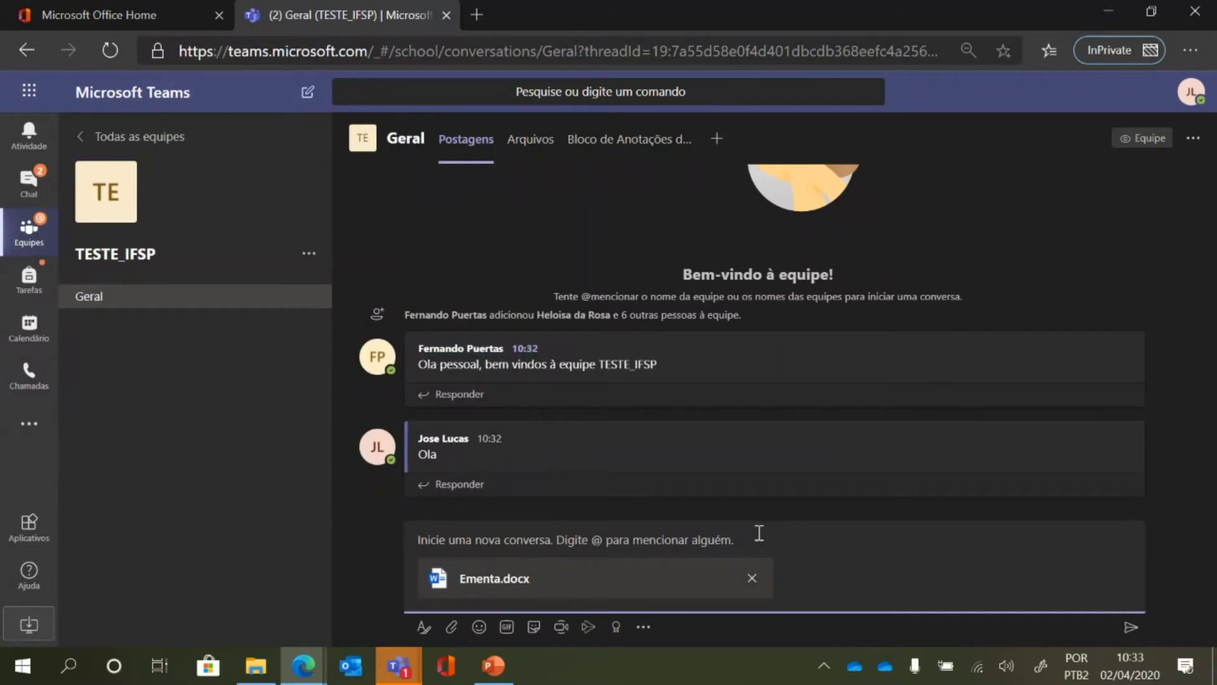
pyautogui.write('Segue arquivo, como pedido')
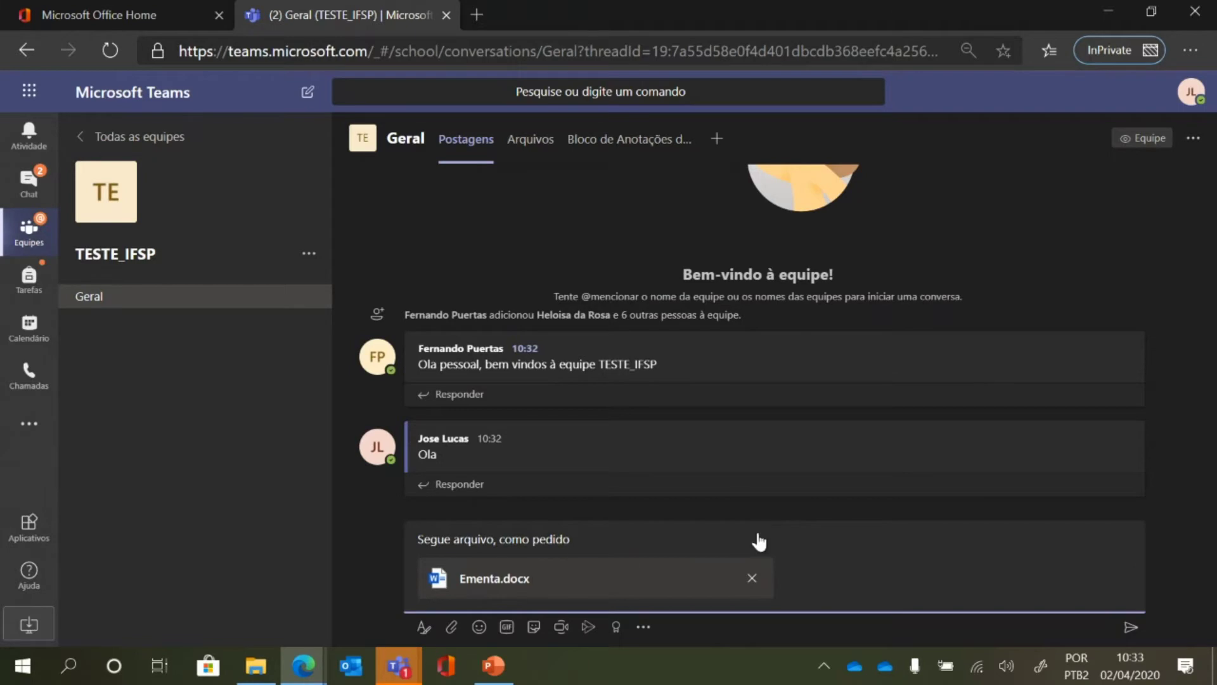
pyautogui.press('Return')
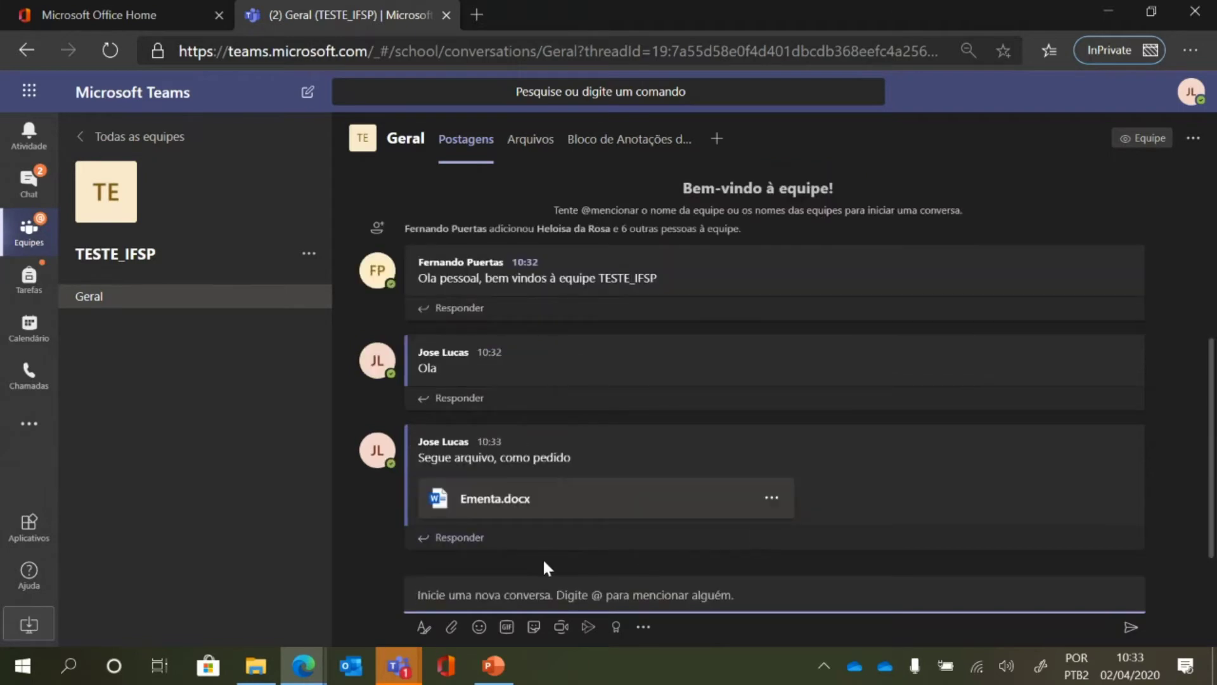
# Return to the team owner's browser window and add a thumbs-up reaction to the post containing Ementa.docx.
pyautogui.click(398, 665)
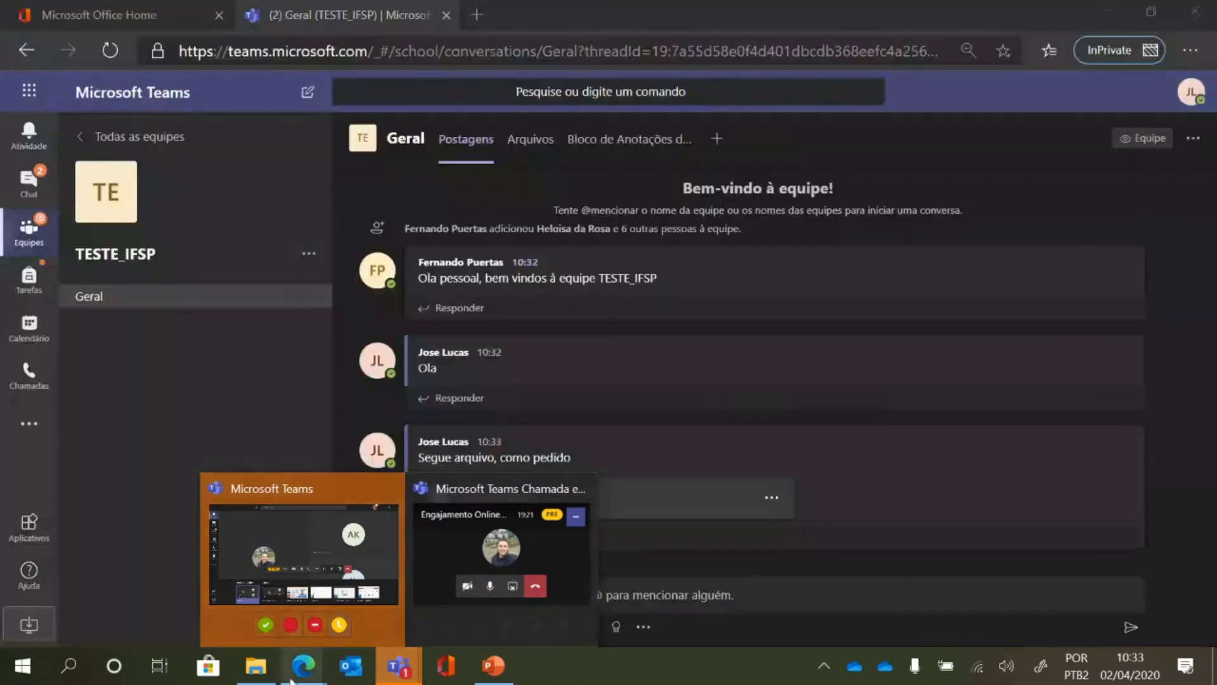
pyautogui.moveTo(304, 670)
pyautogui.click(205, 567)
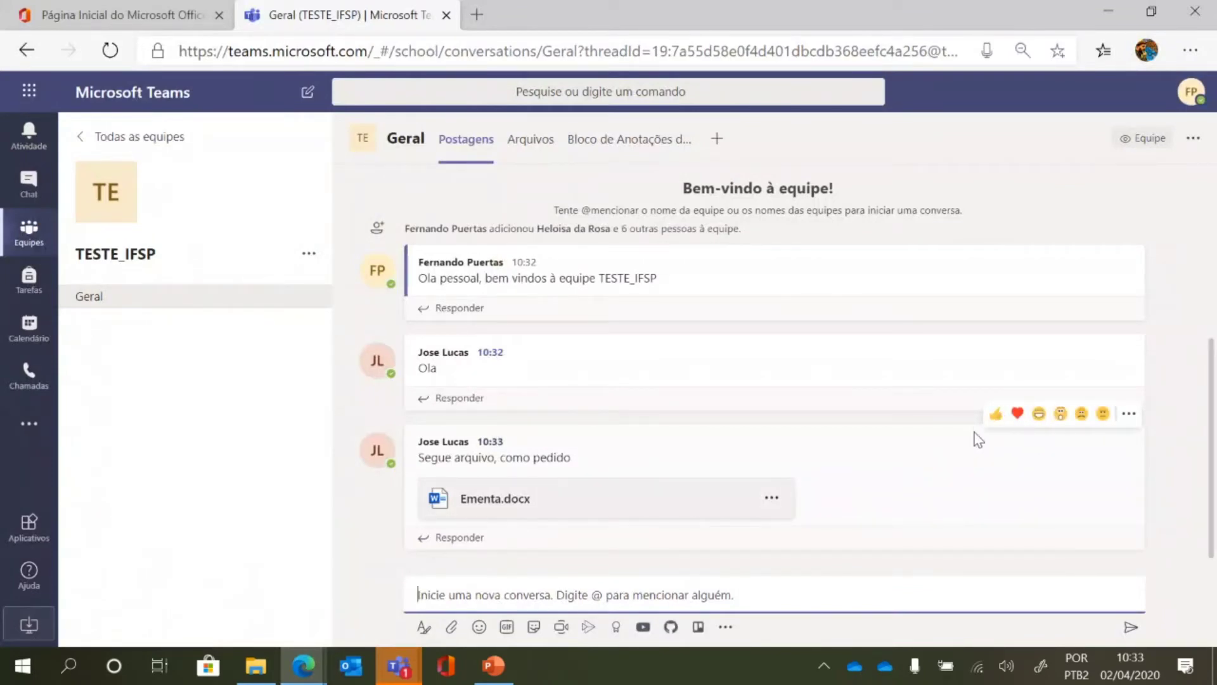
pyautogui.click(1130, 415)
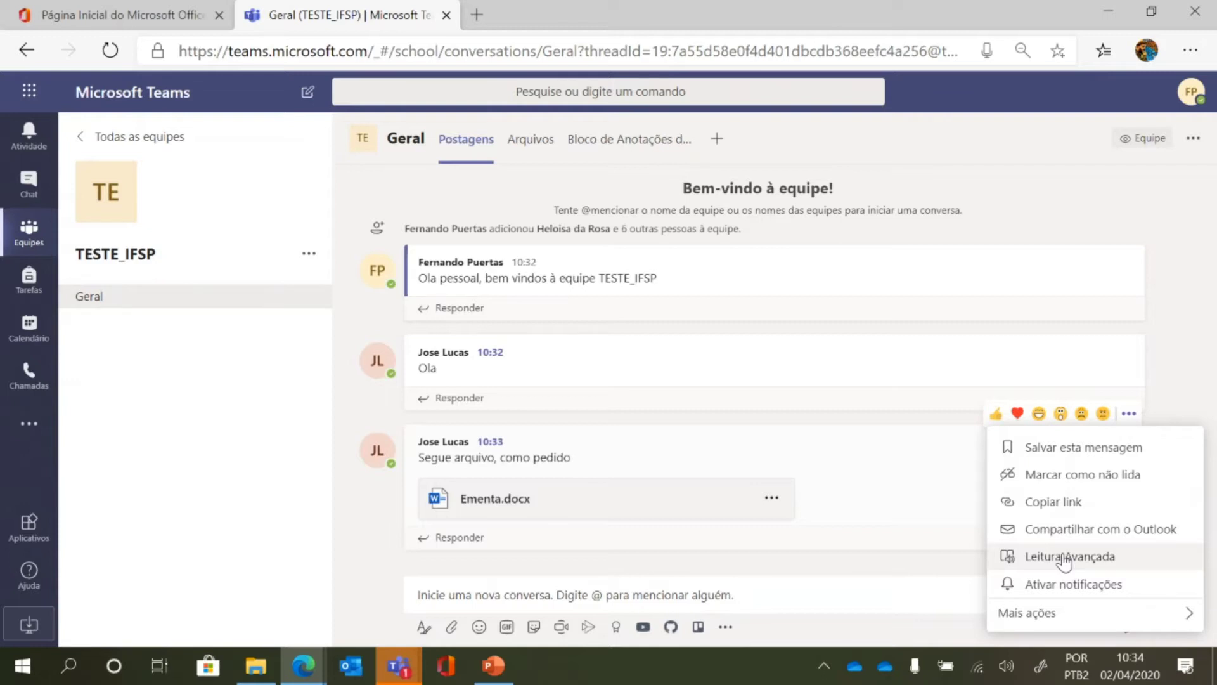
pyautogui.click(996, 415)
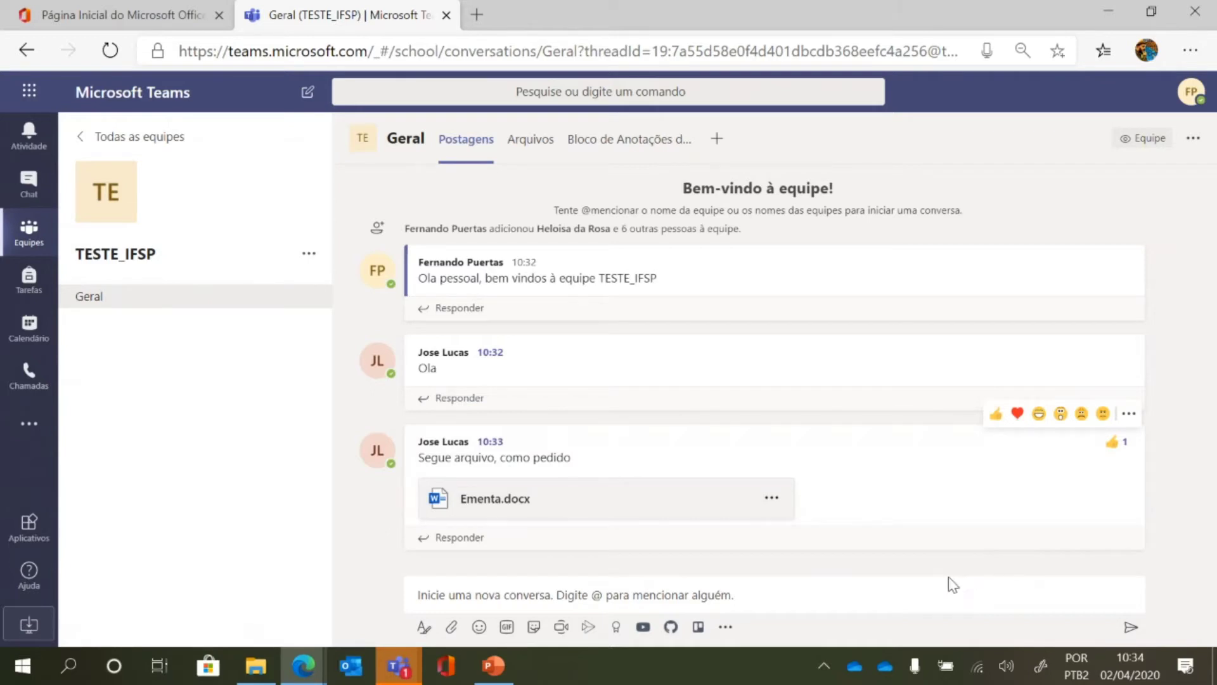
pyautogui.click(933, 588)
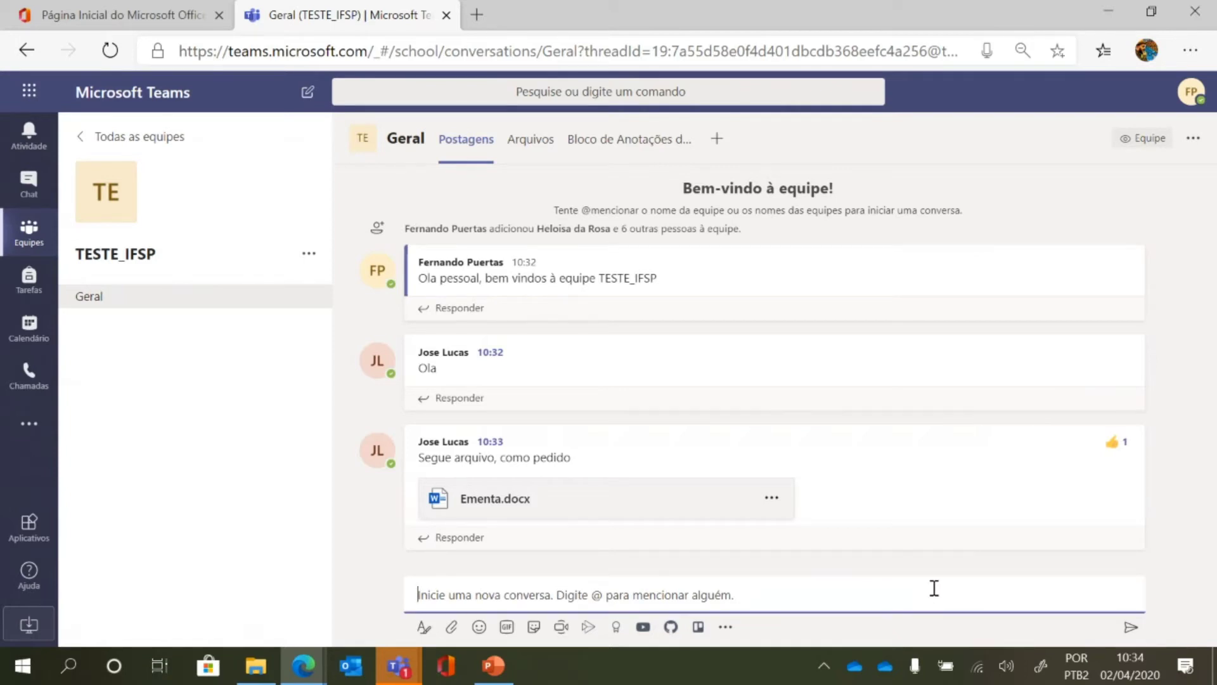
pyautogui.moveTo(1076, 451)
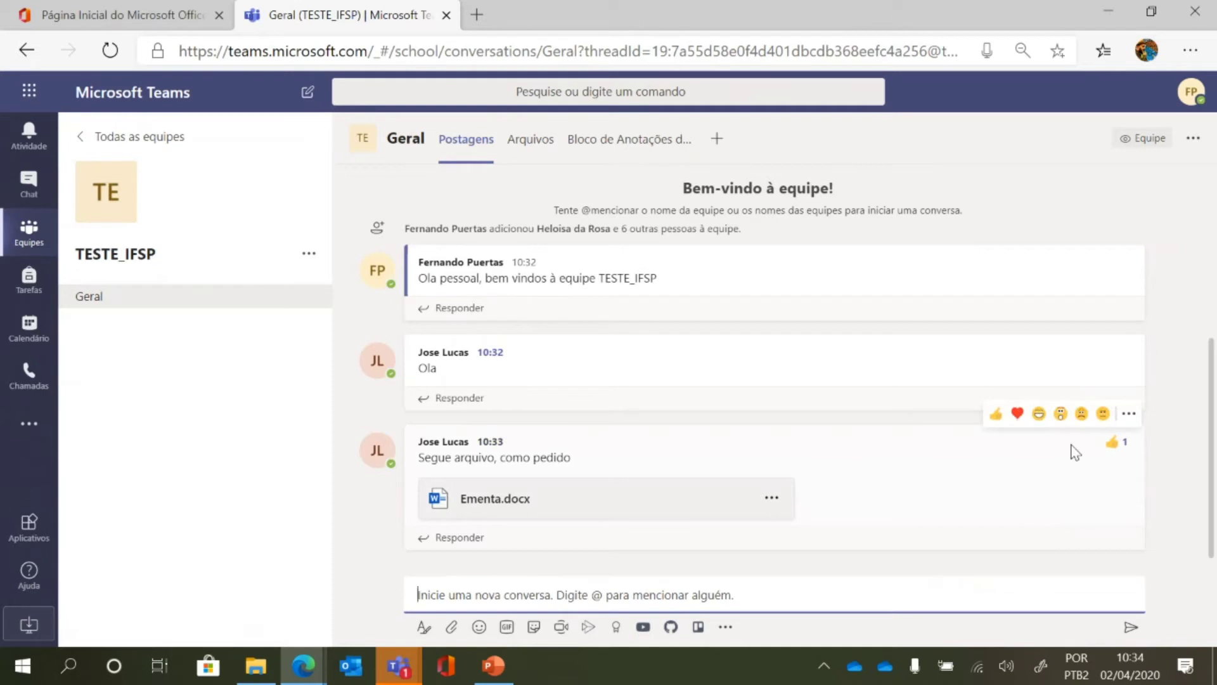
pyautogui.click(1129, 416)
pyautogui.click(1130, 416)
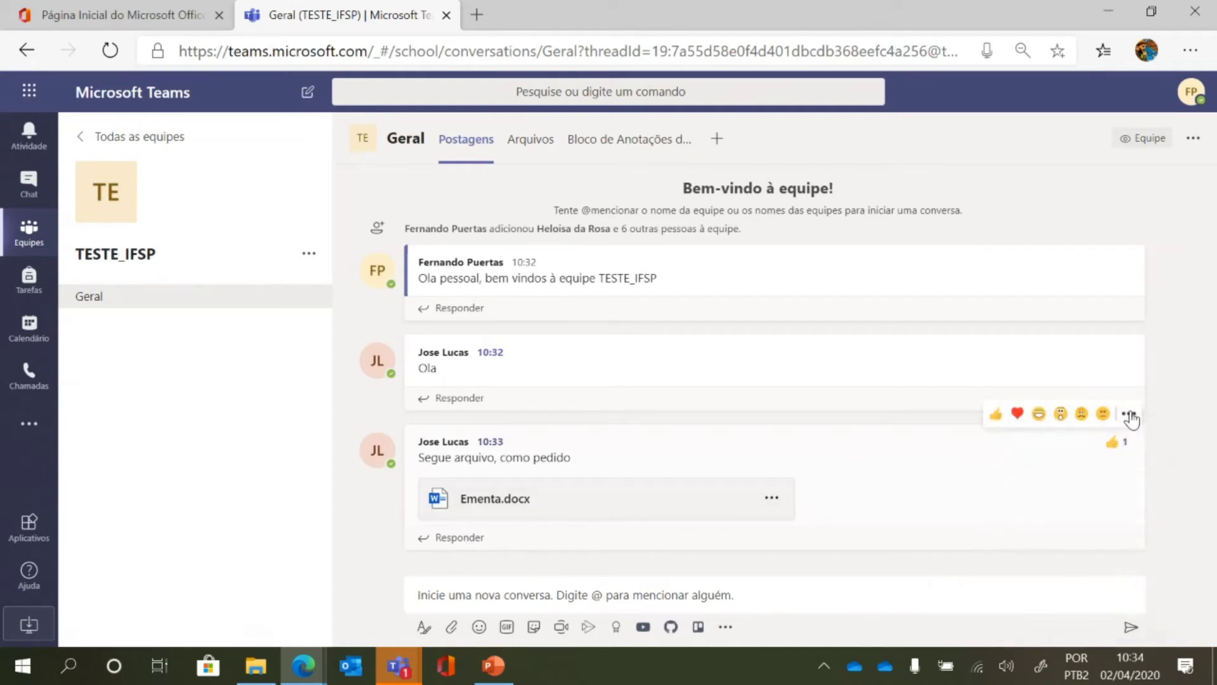
# Start a channel meeting with the subject "Alinhamento Projeto A" and choose to schedule it instead of meeting immediately.
pyautogui.click(593, 591)
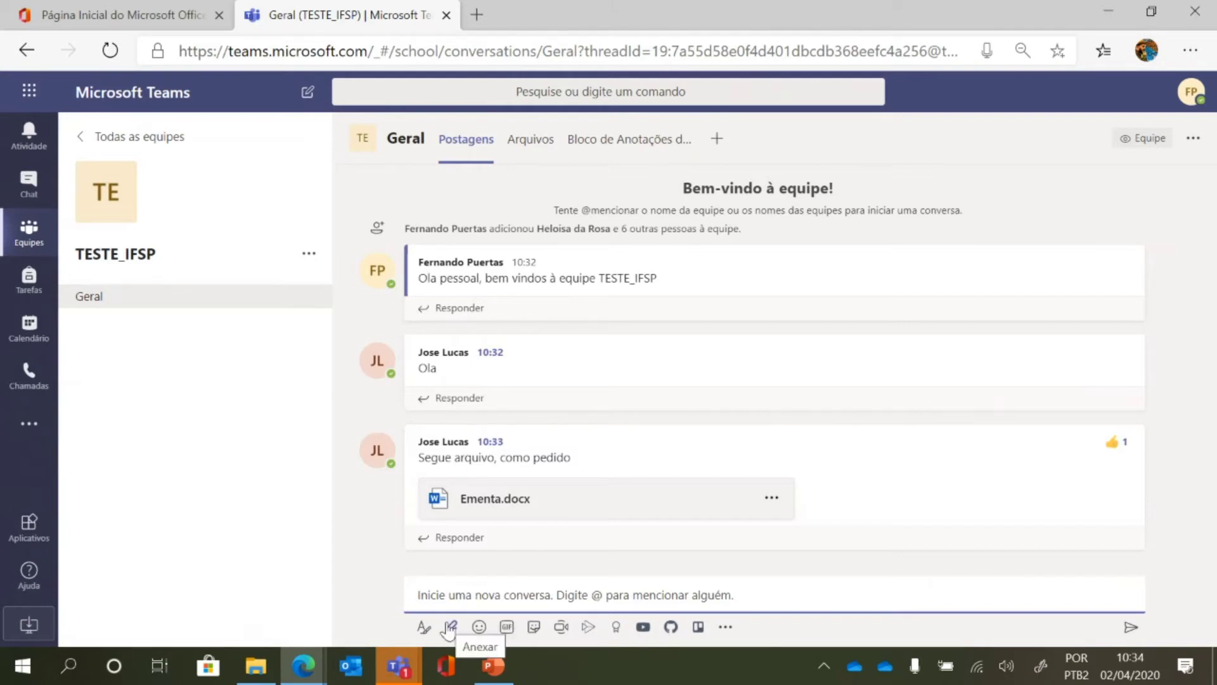
pyautogui.click(561, 627)
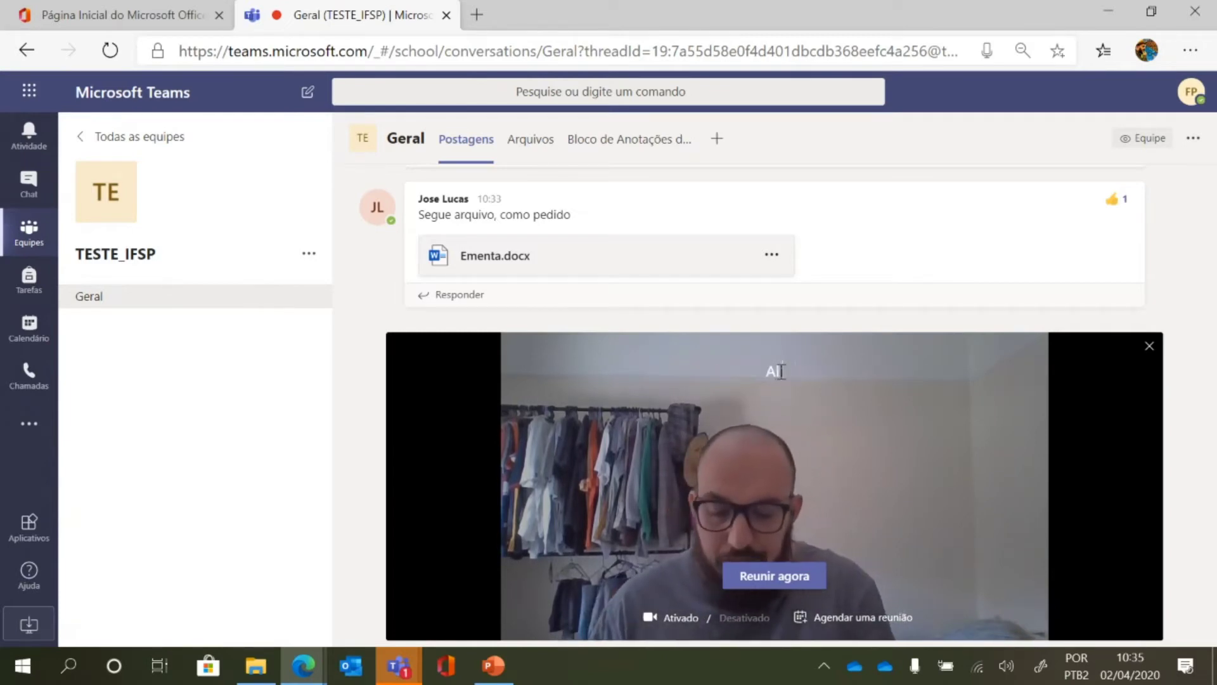
pyautogui.click(781, 372)
pyautogui.write('Alinhamento Proj')
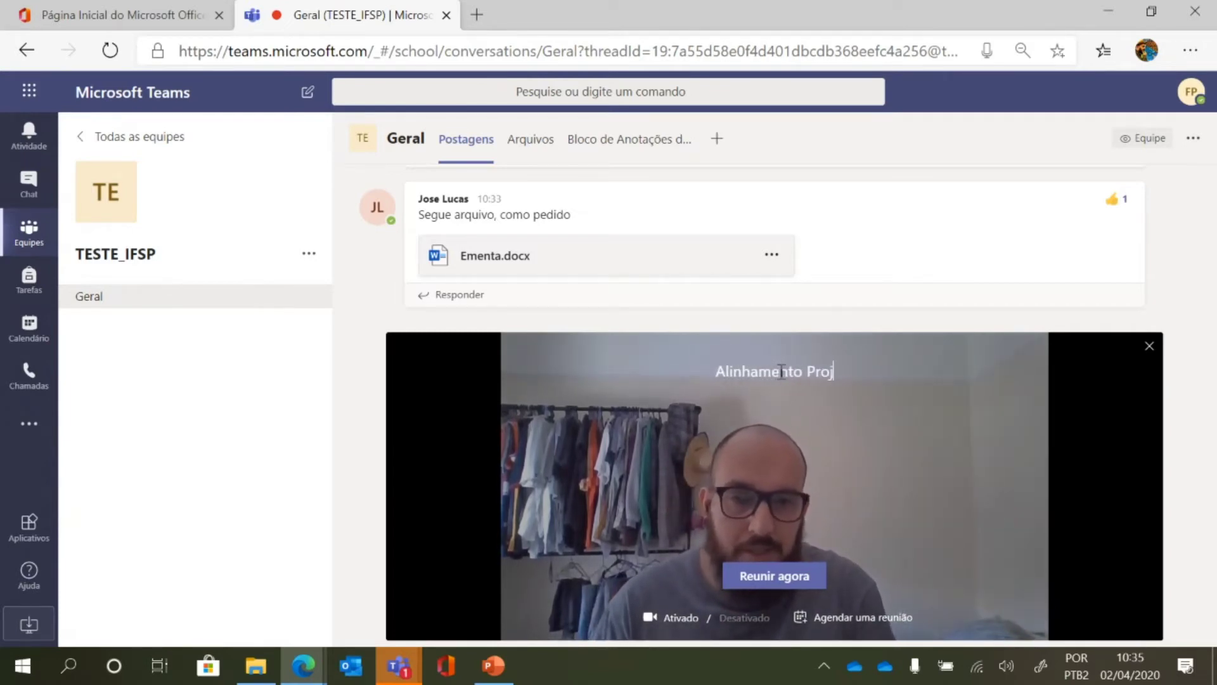
pyautogui.write('eto A')
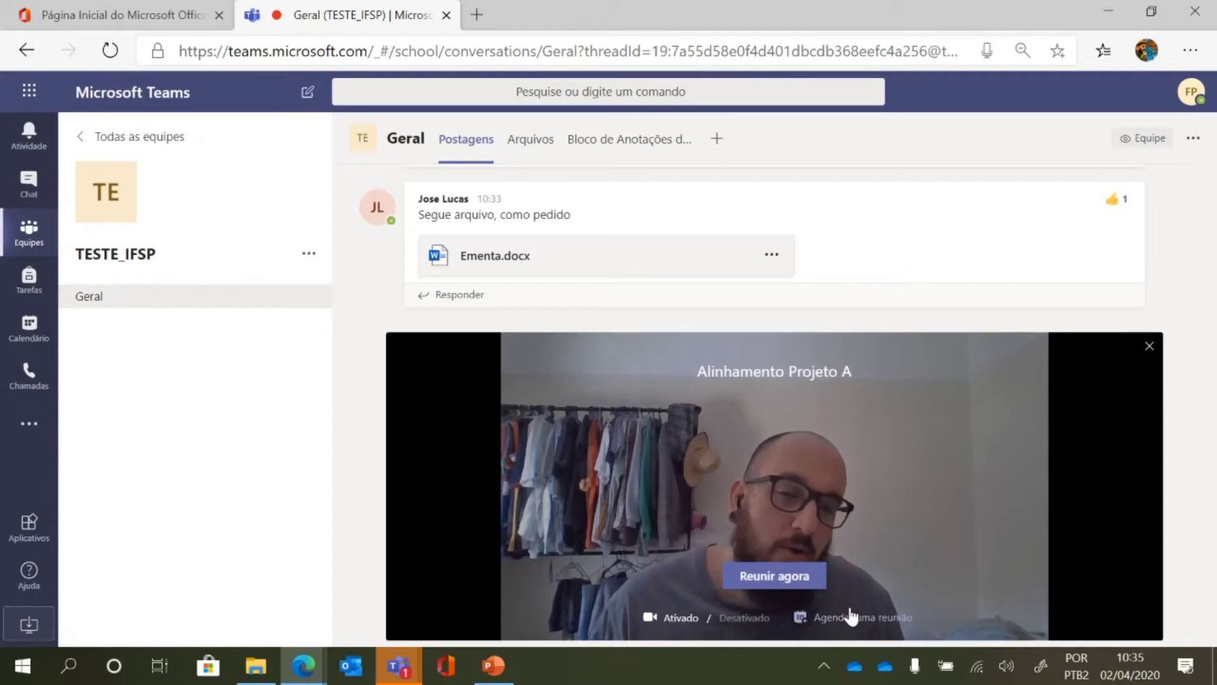
pyautogui.click(848, 619)
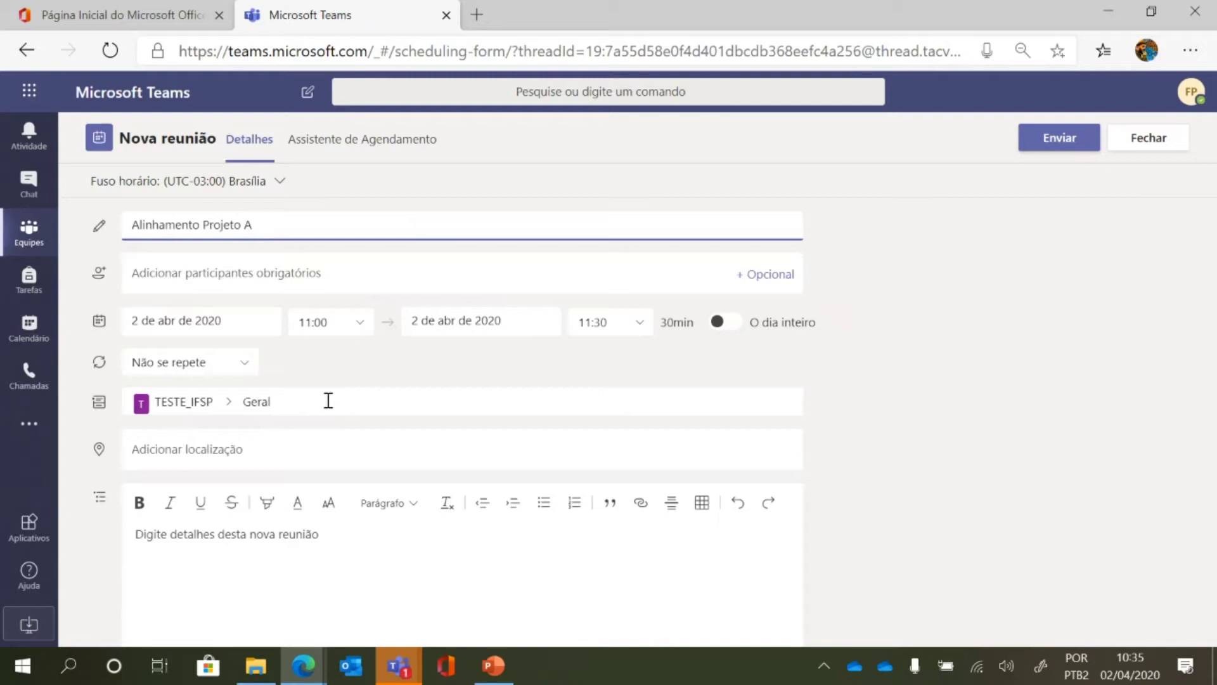
# Set the meeting's date to 3 April 2020 and its start time to 15:00.
pyautogui.click(239, 310)
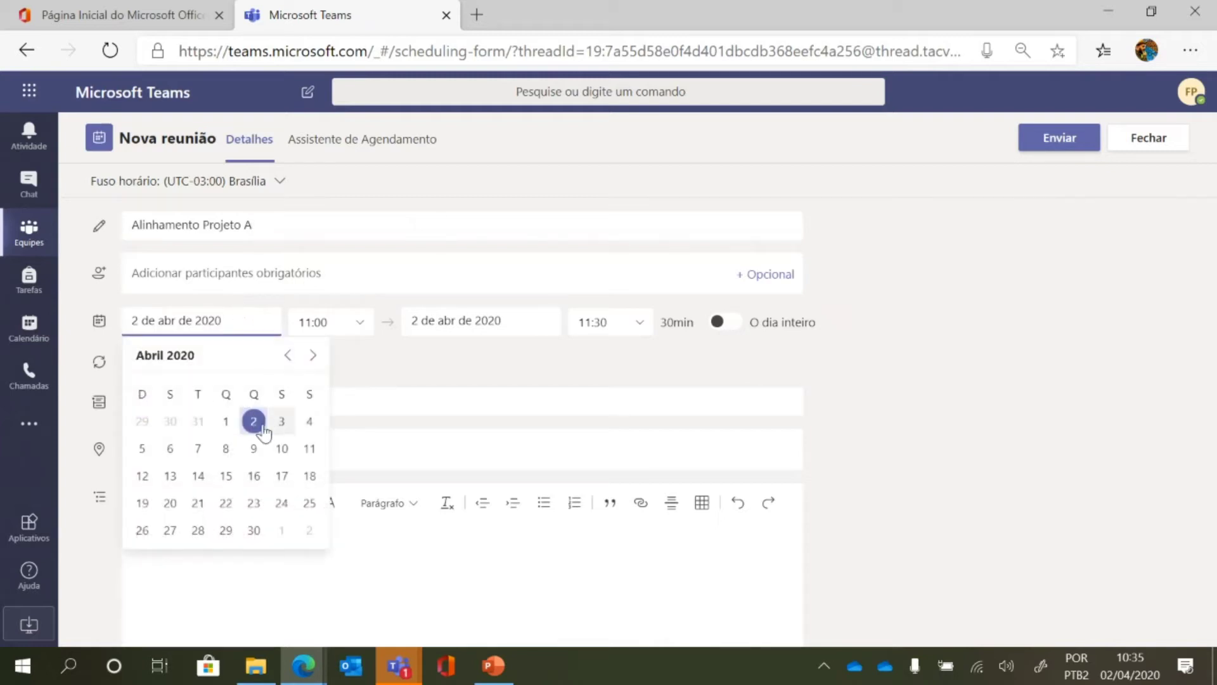
pyautogui.click(282, 421)
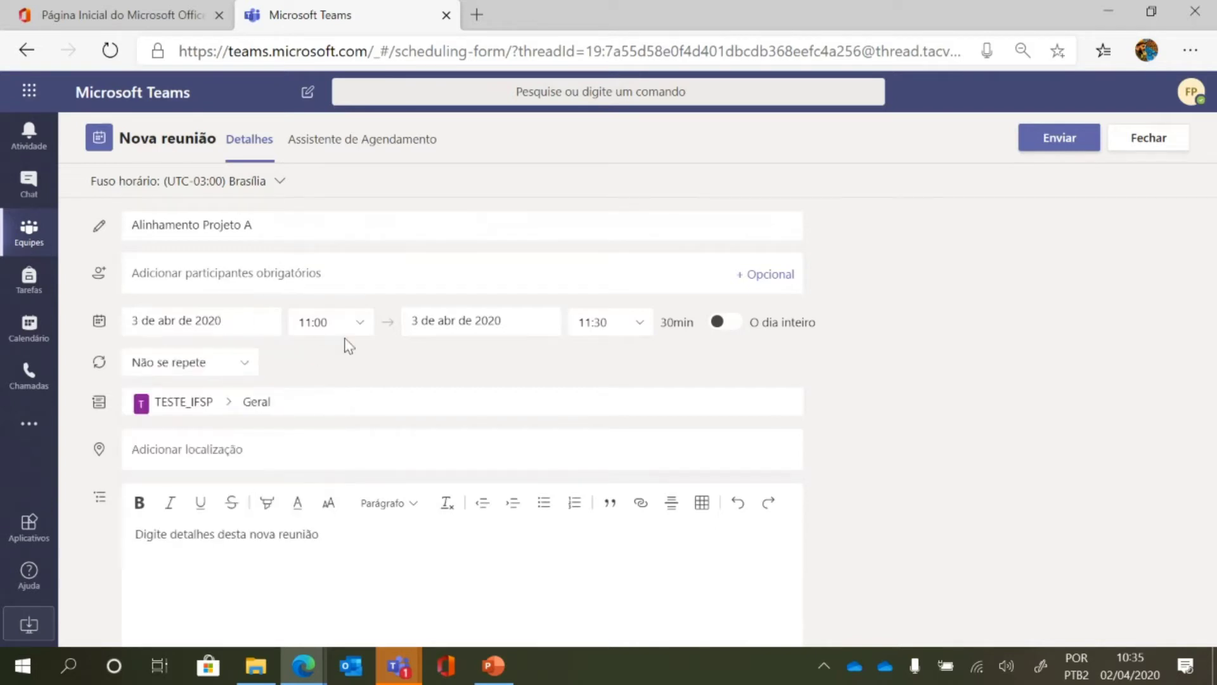
pyautogui.click(329, 322)
pyautogui.scroll(-4, 321, 444)
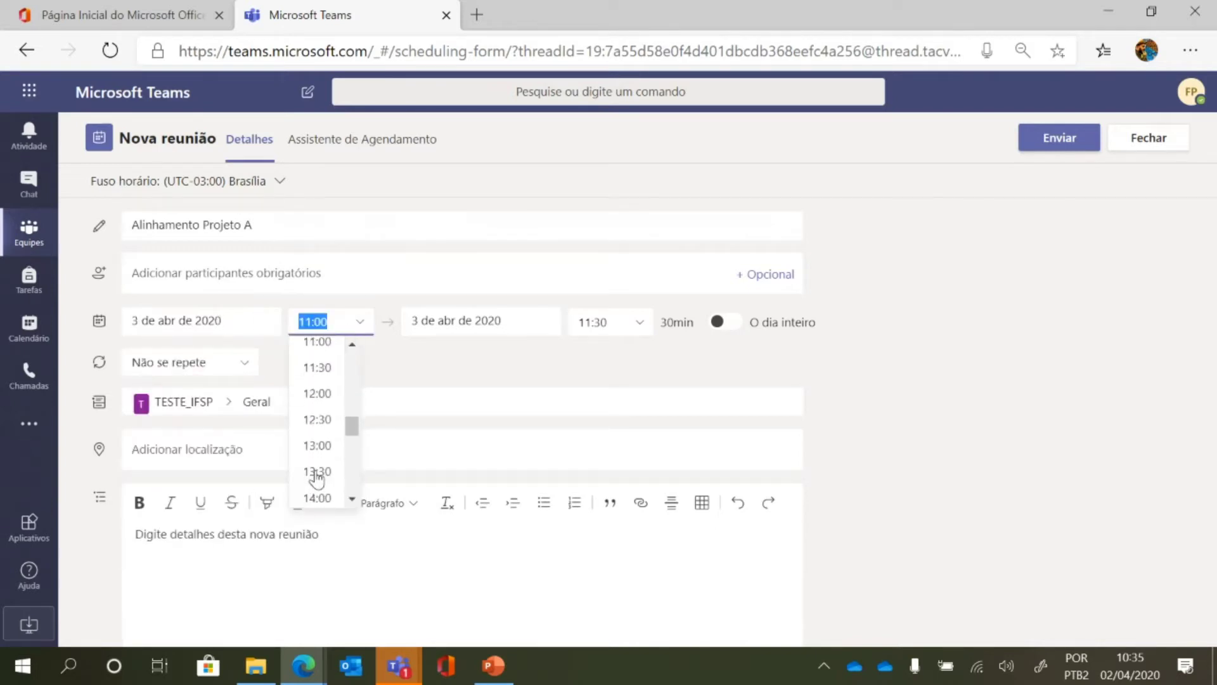
pyautogui.scroll(-3, 317, 478)
pyautogui.click(317, 448)
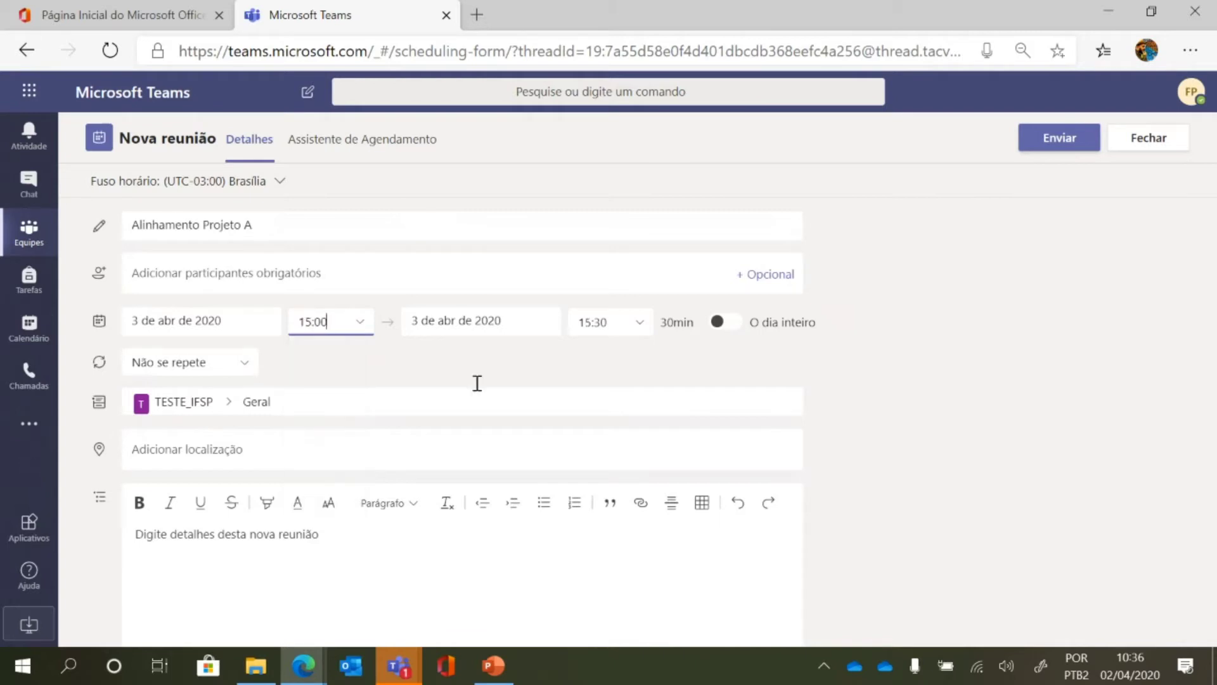
# Set the meeting's end time to 17:00 and place the cursor in the meeting details text.
pyautogui.click(615, 319)
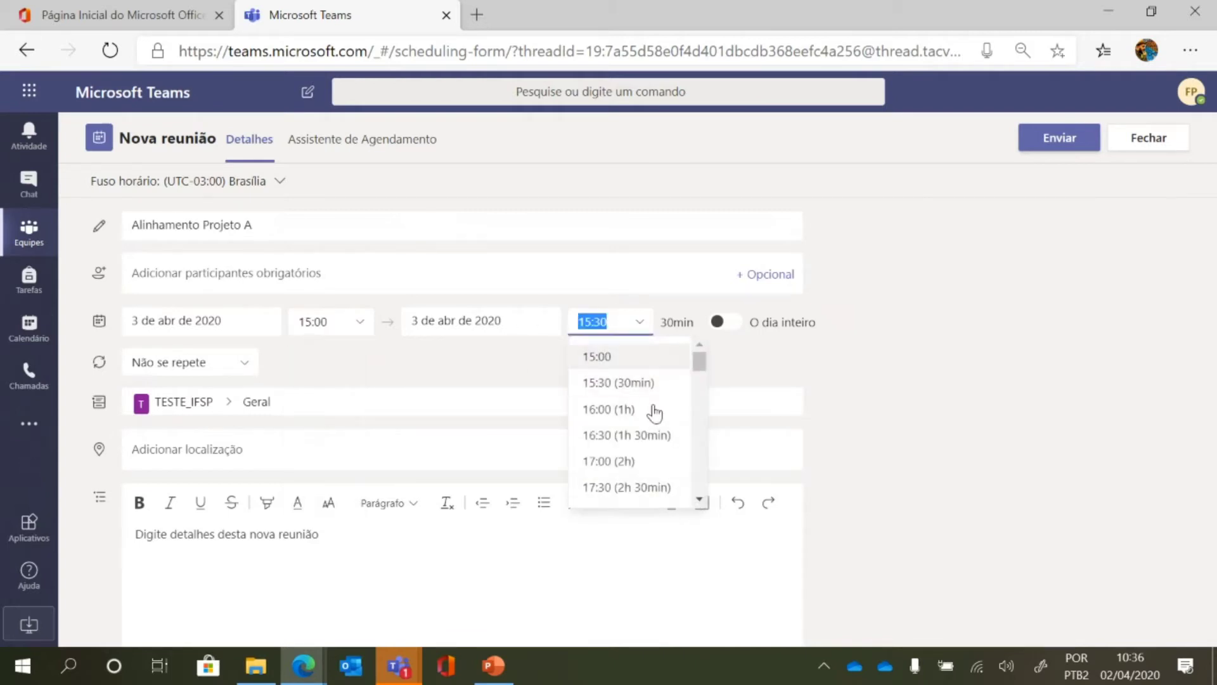
pyautogui.click(646, 462)
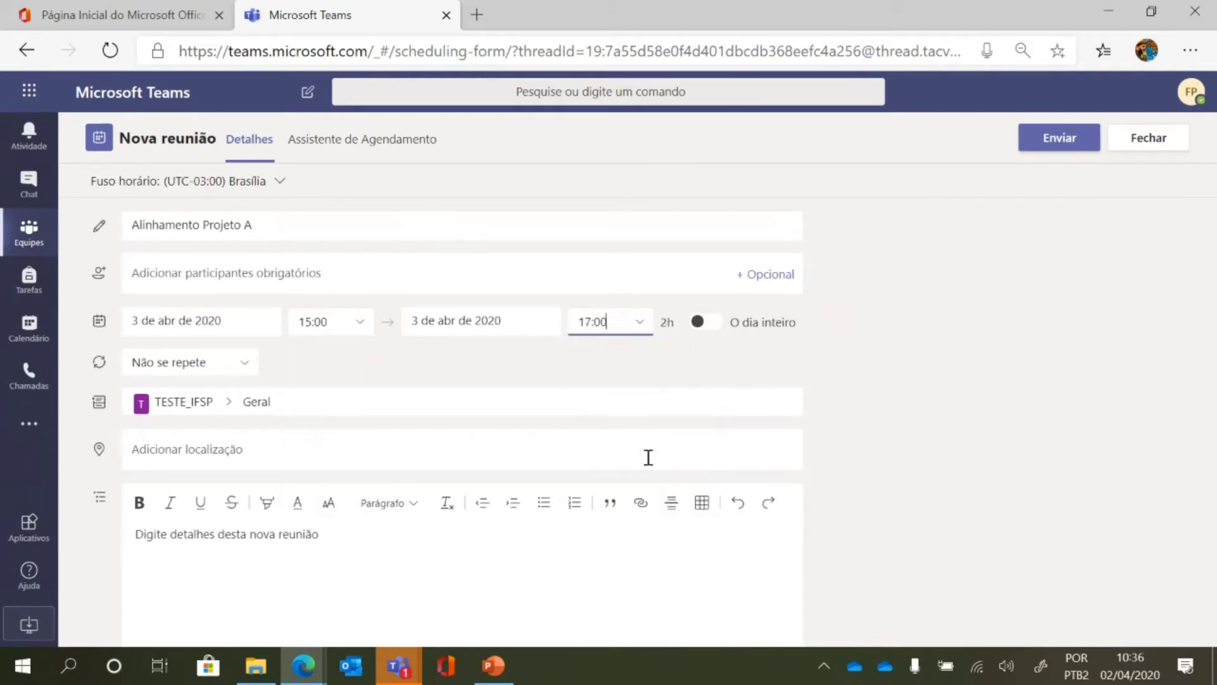
pyautogui.scroll(-1, 372, 387)
pyautogui.click(380, 522)
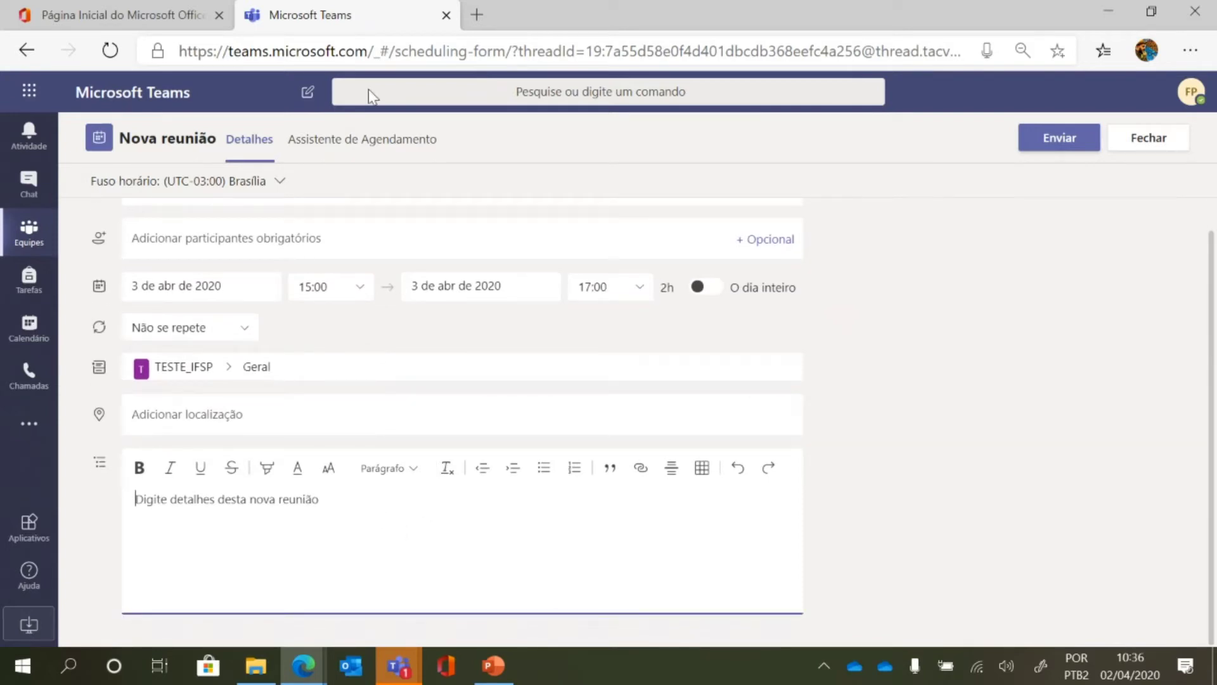
# Check the participants' availability for the meeting slot in the Scheduling Assistant, and return to the meeting details.
pyautogui.click(378, 142)
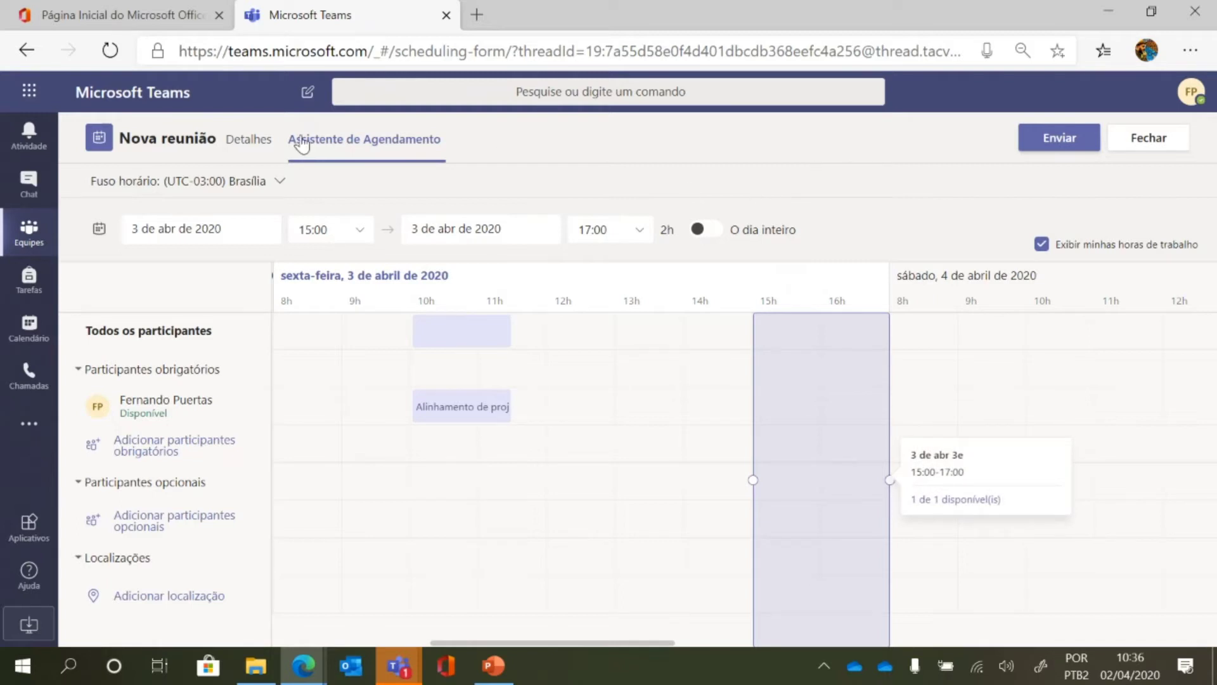
pyautogui.click(243, 140)
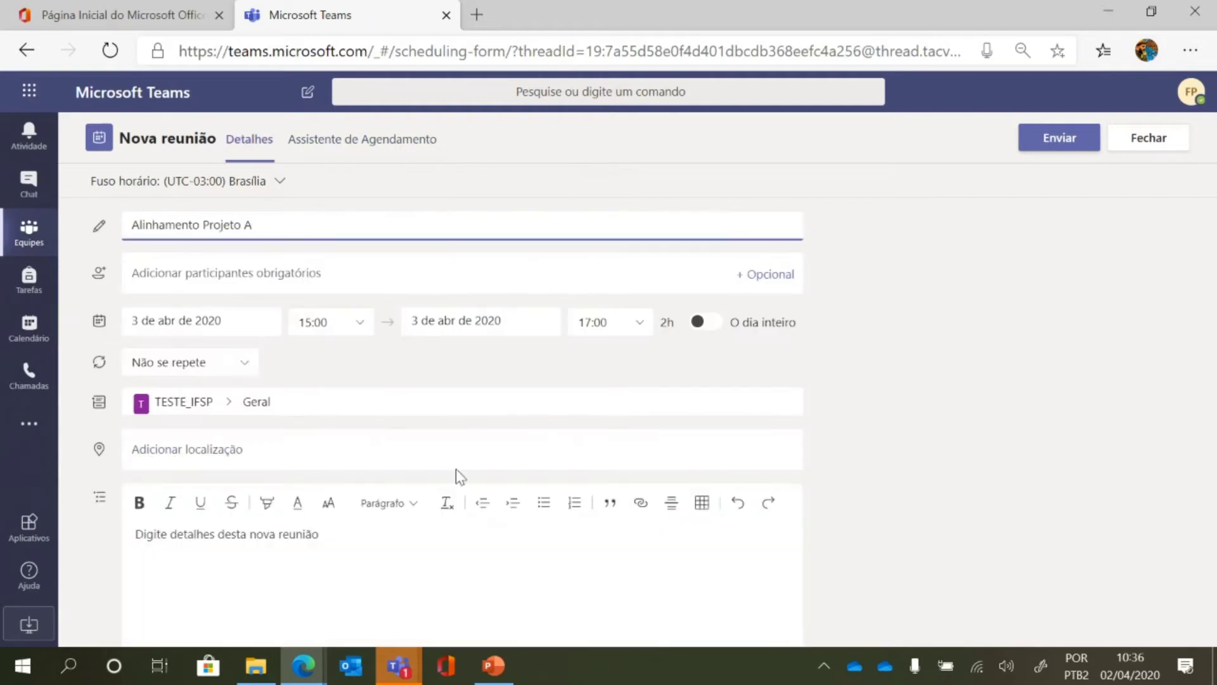
pyautogui.scroll(-1, 634, 469)
pyautogui.scroll(1, 767, 459)
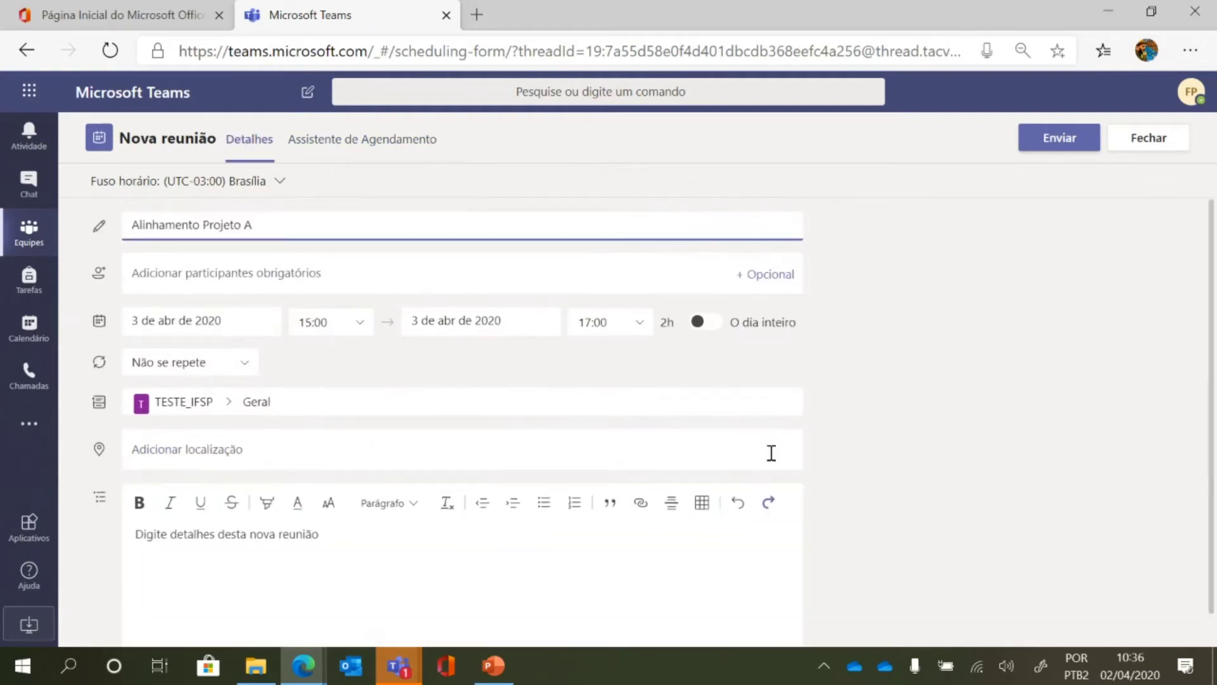
# Add a required participant by name to the "Alinhamento Projeto A" meeting and try to send the invitation.
pyautogui.click(408, 274)
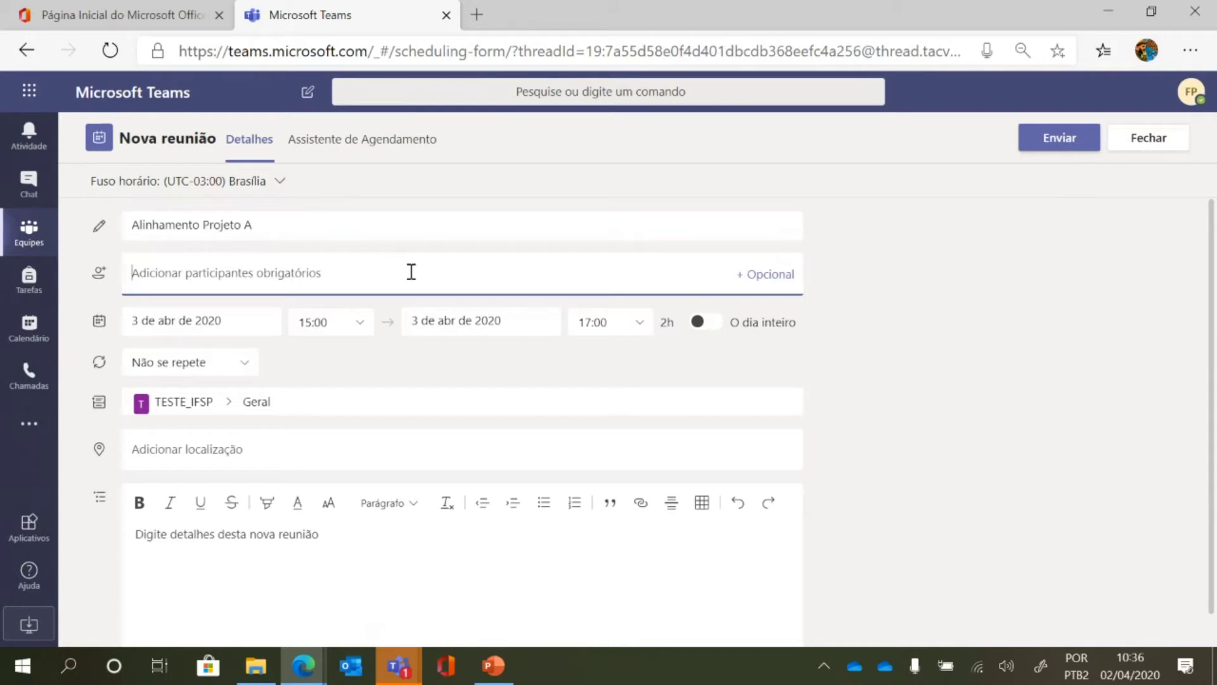
pyautogui.write('fernando')
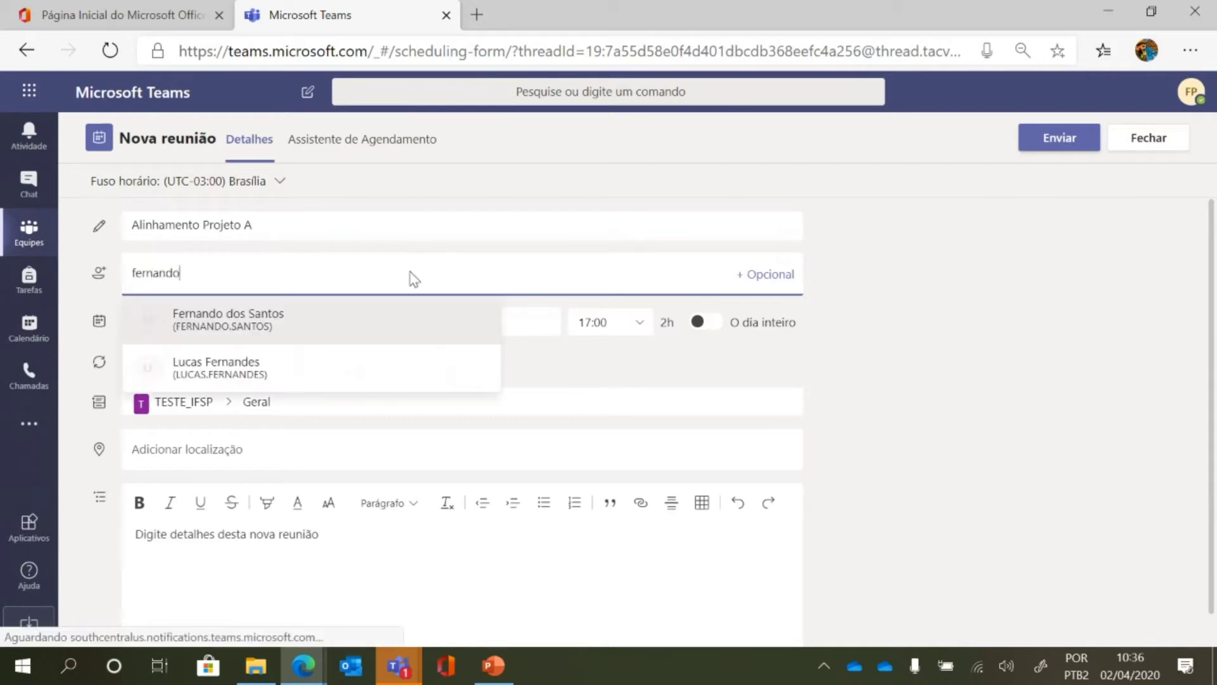
pyautogui.click(252, 320)
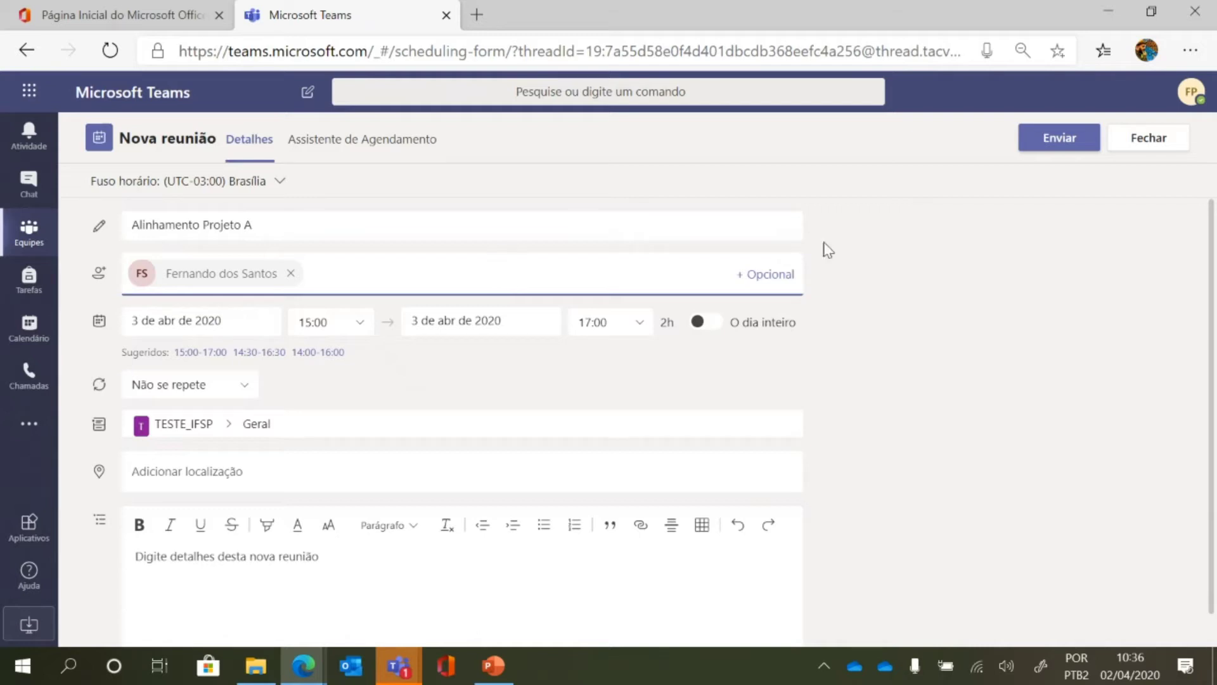
pyautogui.click(1036, 141)
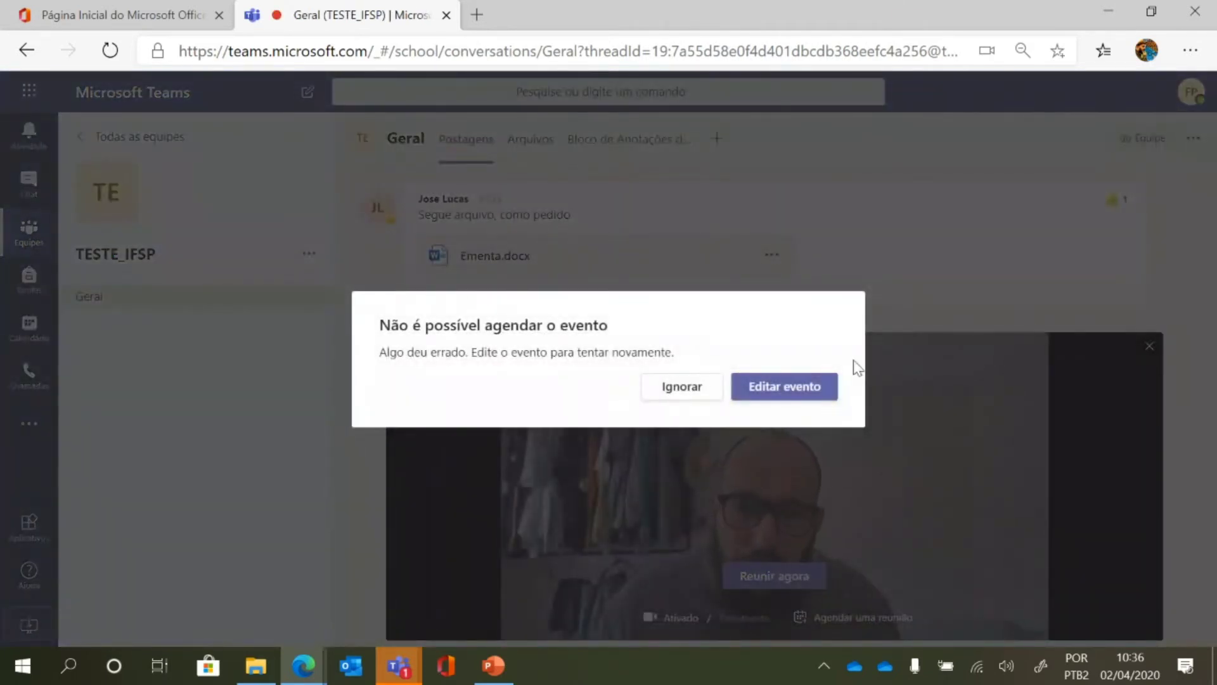
# Reopen the event for editing, remove its required participant and try to send the invitation again.
pyautogui.click(817, 385)
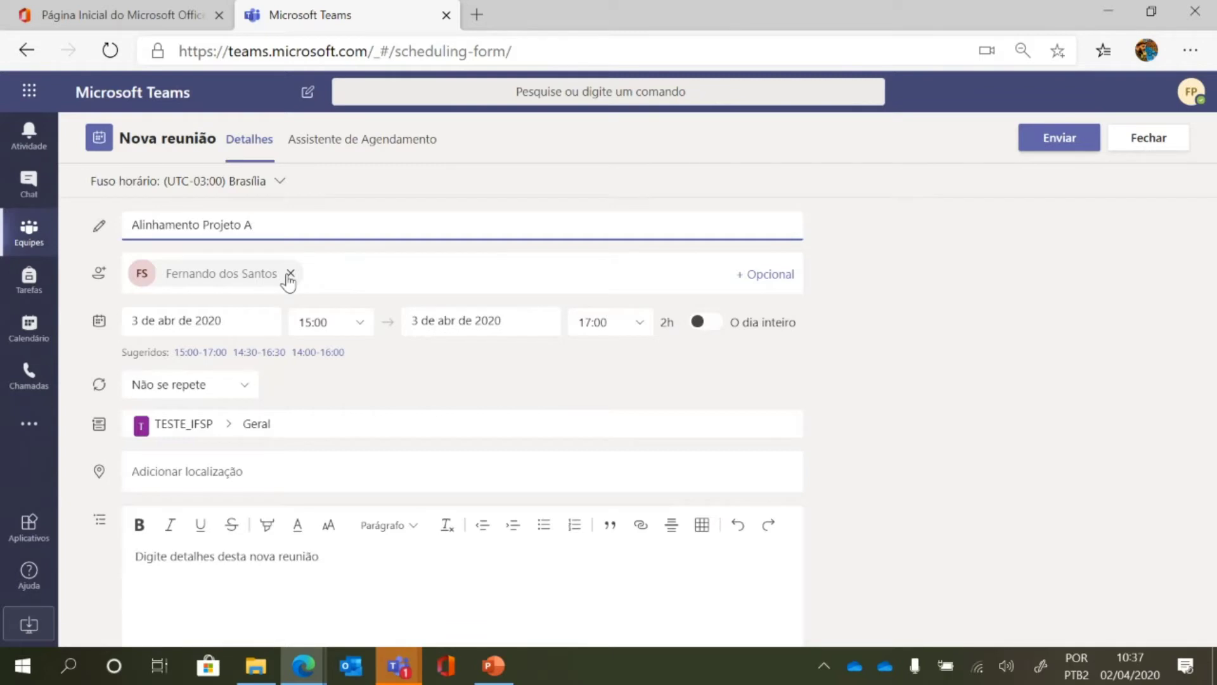
pyautogui.click(291, 275)
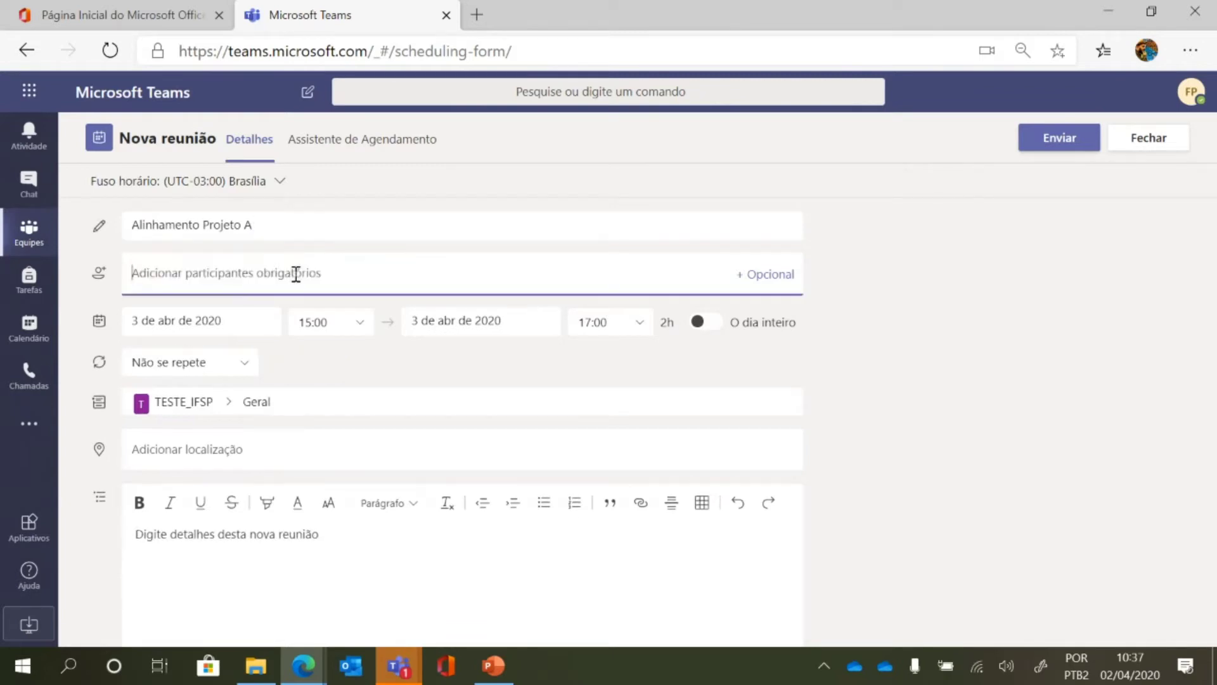
pyautogui.click(1079, 151)
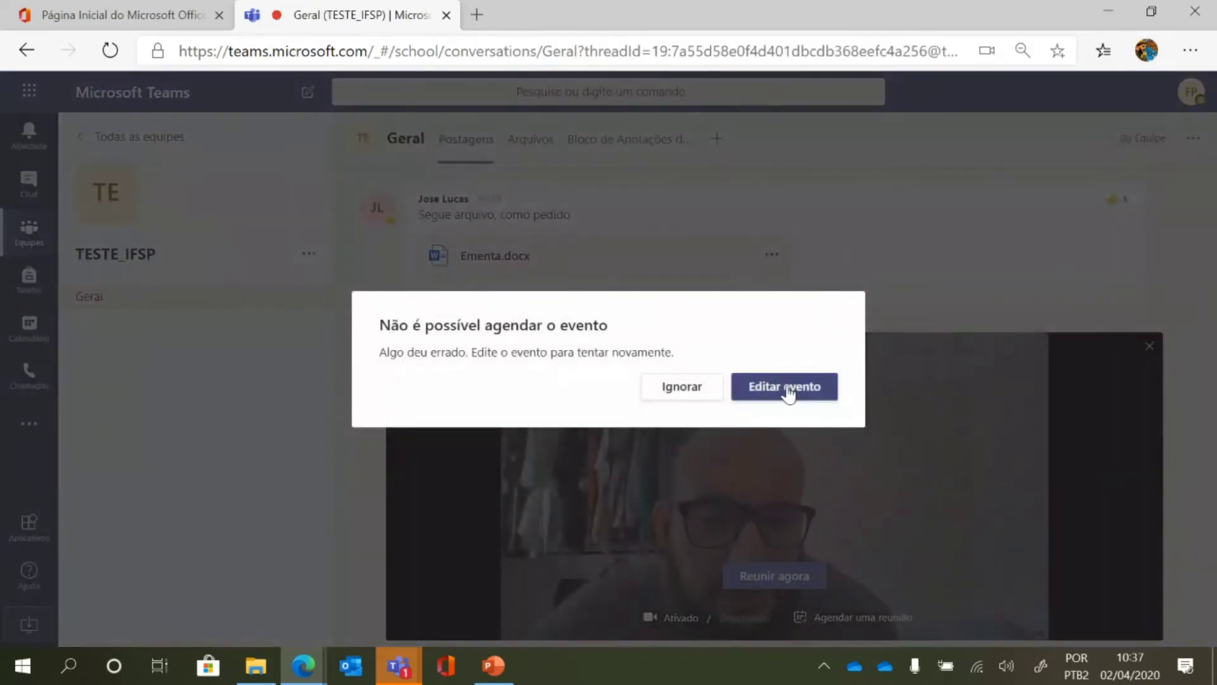
# Reopen the event, review its details, retry sending the invitation and dismiss the scheduling attempt.
pyautogui.click(788, 393)
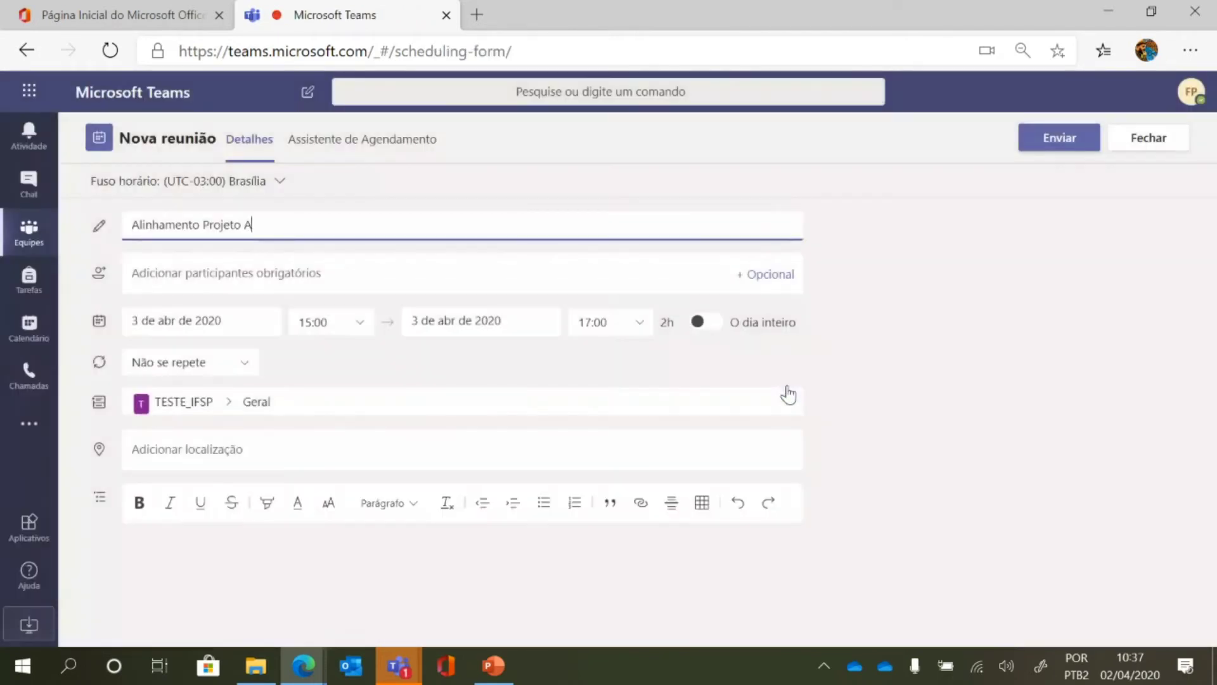
pyautogui.scroll(-1, 863, 355)
pyautogui.scroll(1, 865, 447)
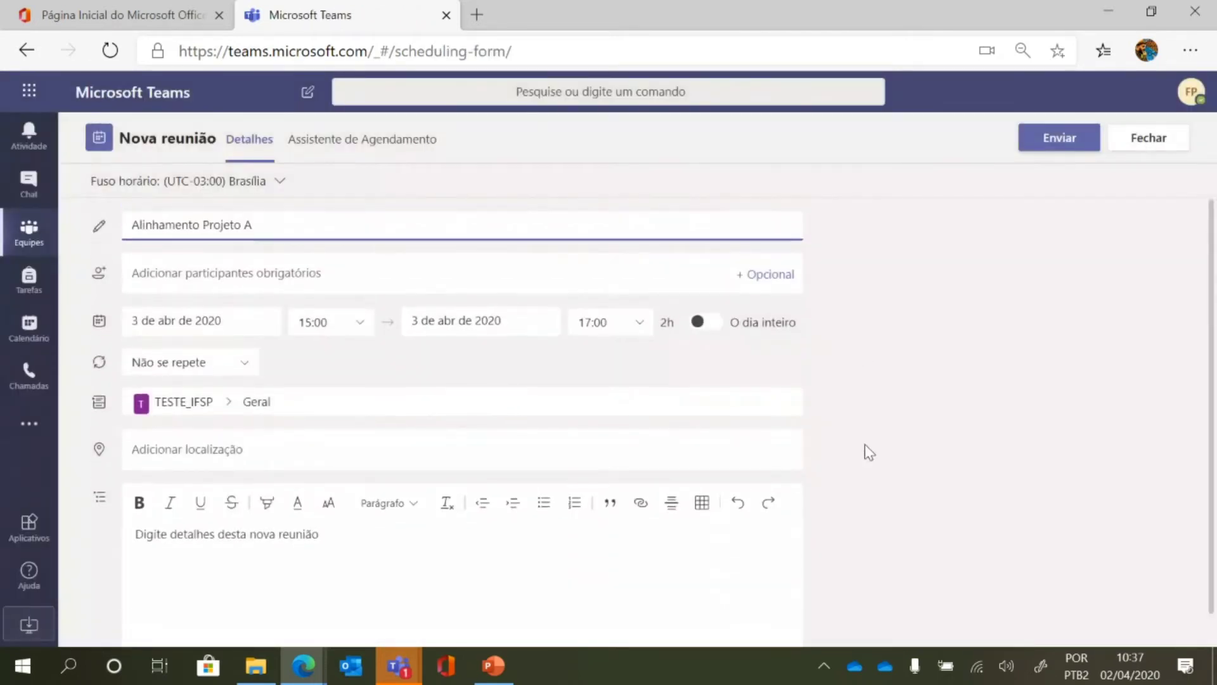
pyautogui.click(1065, 137)
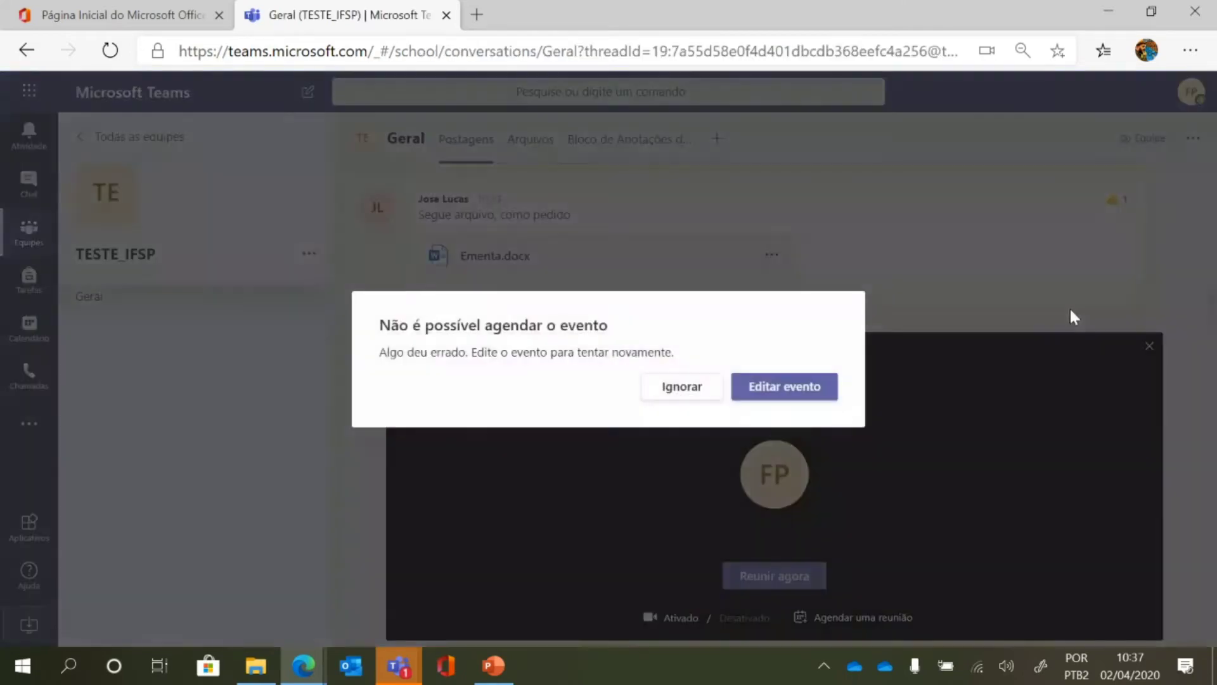
pyautogui.click(678, 386)
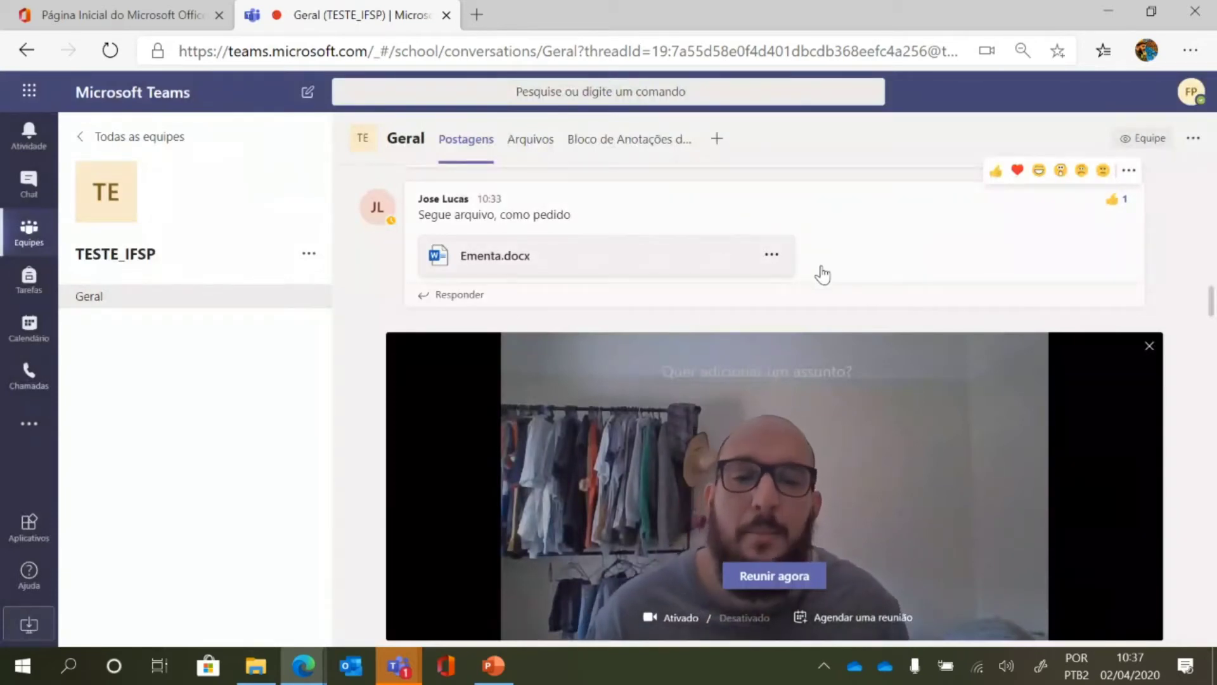
# View the calendar's current work week, look at the following week and return to the current one.
pyautogui.click(30, 327)
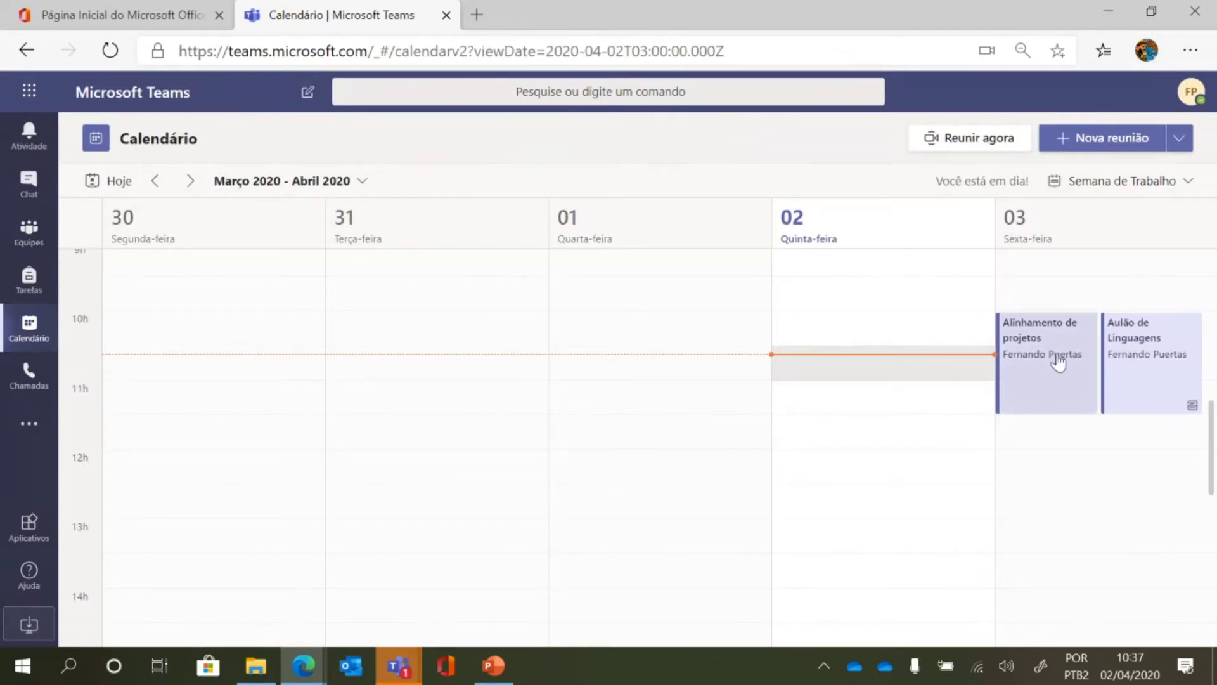
pyautogui.click(189, 181)
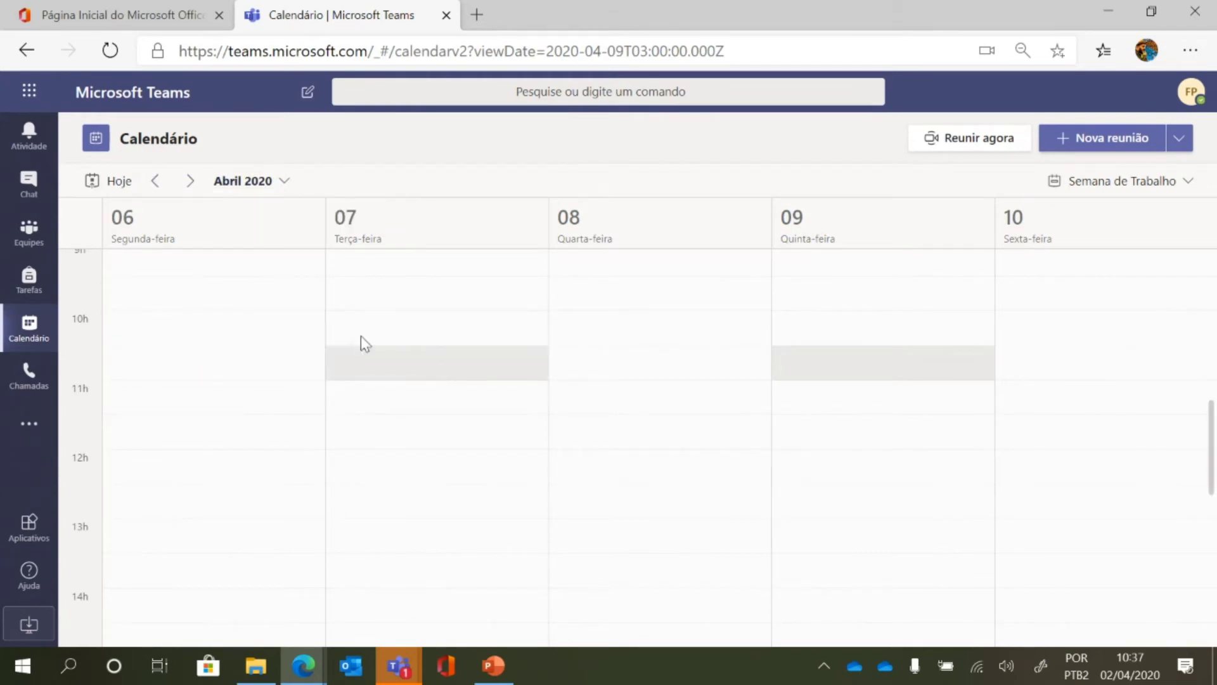
pyautogui.click(154, 181)
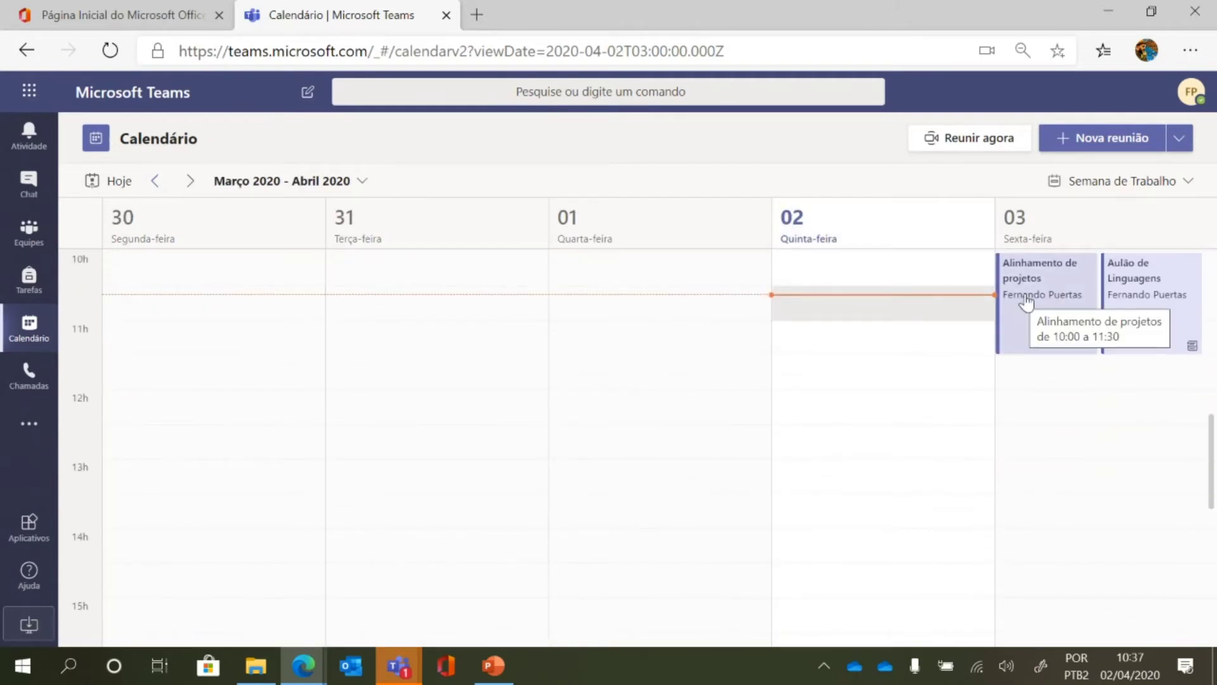
# Open the "Alinhamento de projetos" meeting on 3 April, view its audio and video join options, and close without joining.
pyautogui.doubleClick(1026, 302)
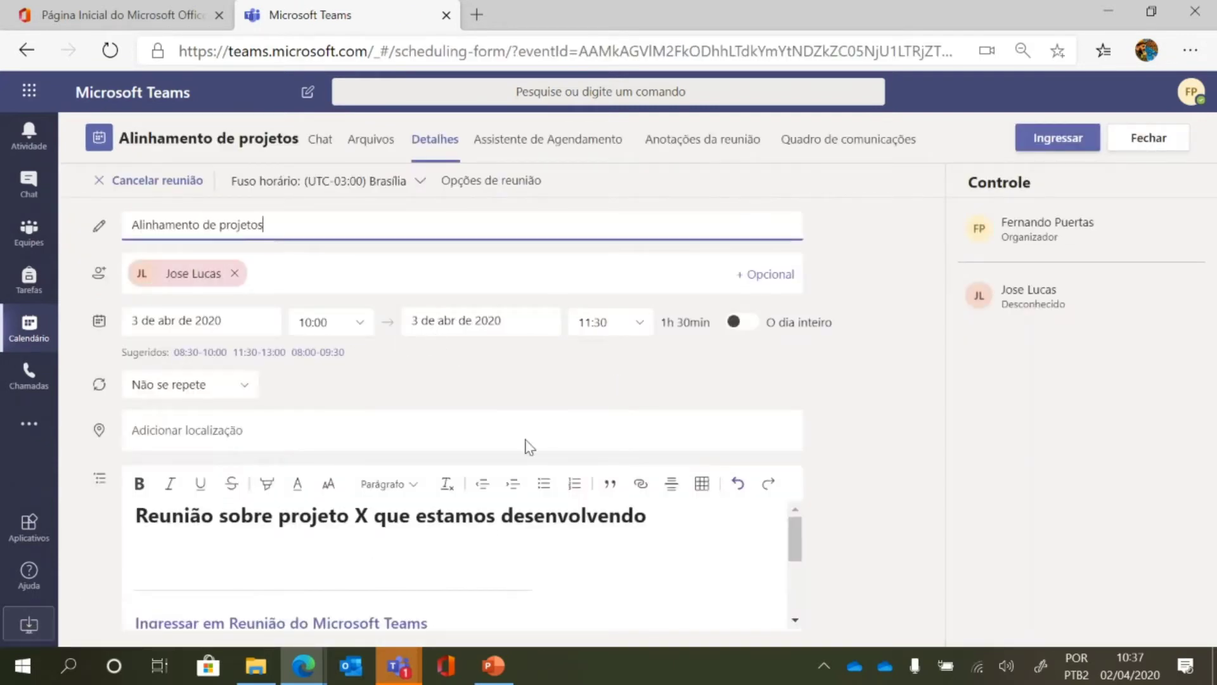
pyautogui.click(1039, 145)
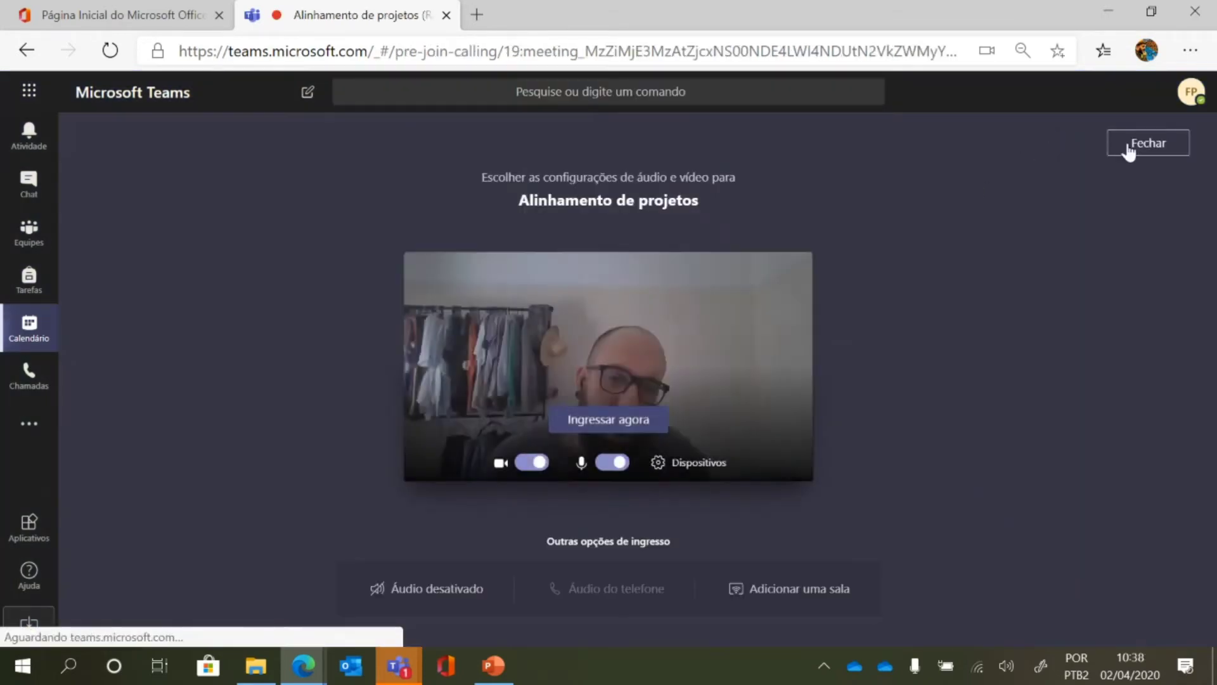
pyautogui.click(1125, 155)
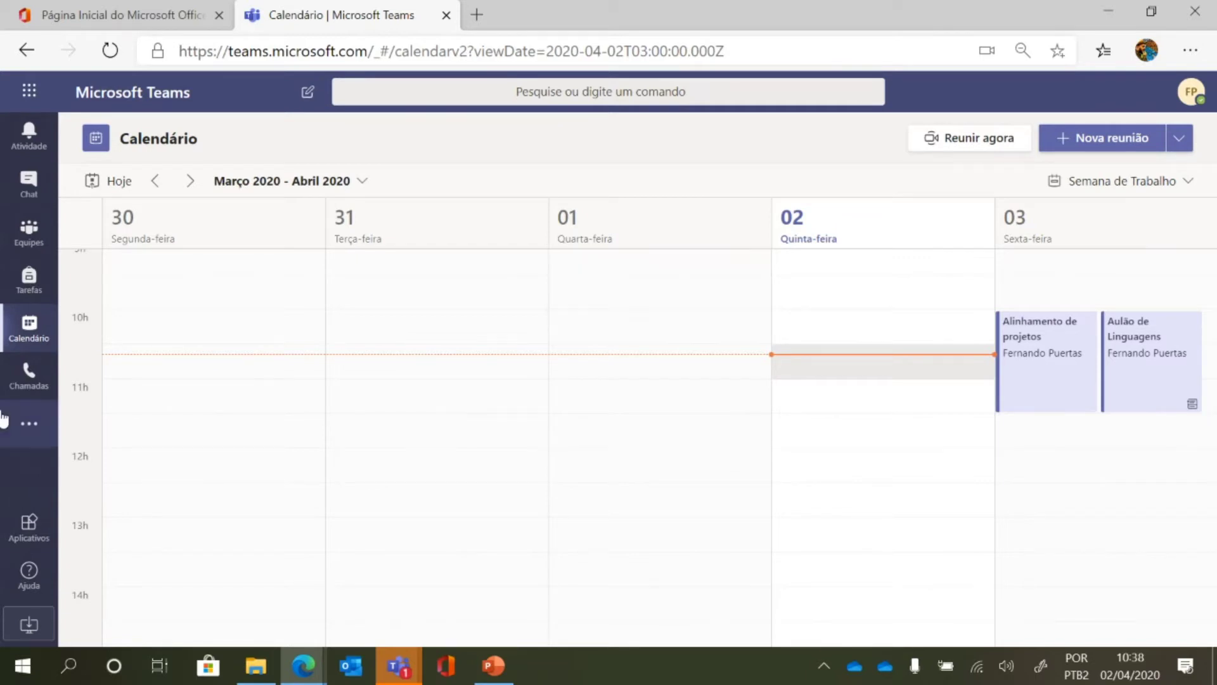
# Return to the Geral channel of TESTE_IFSP and start an instant meeting with the camera enabled.
pyautogui.click(24, 236)
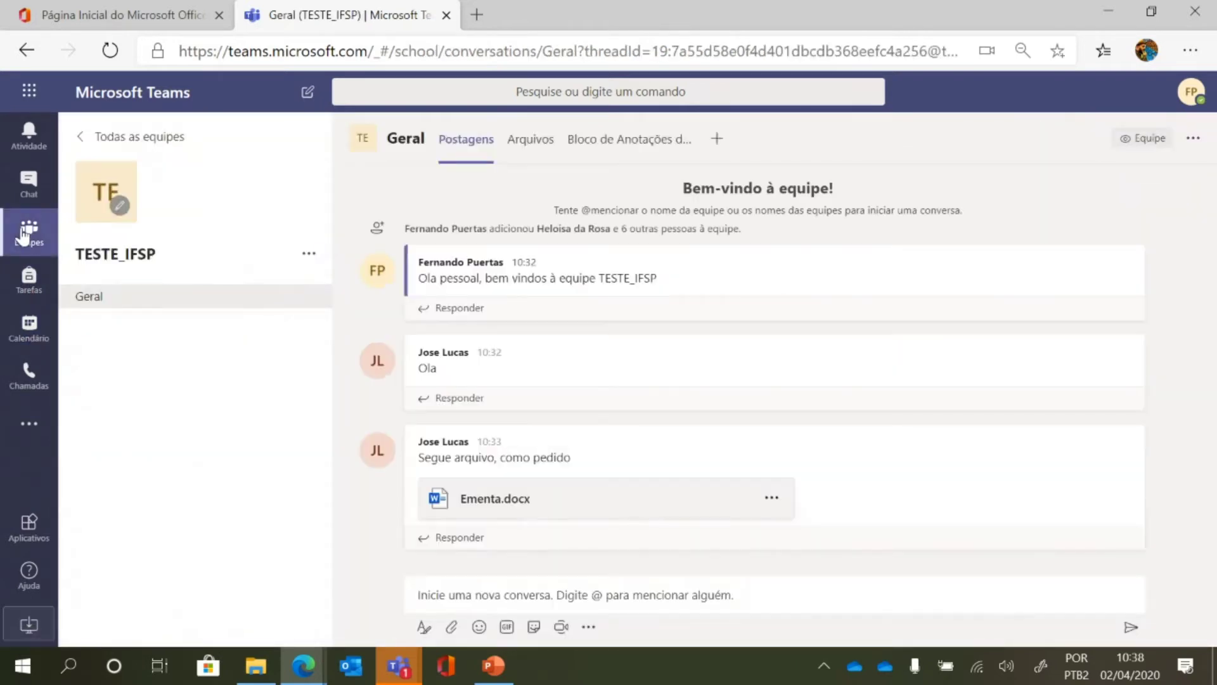
pyautogui.click(560, 627)
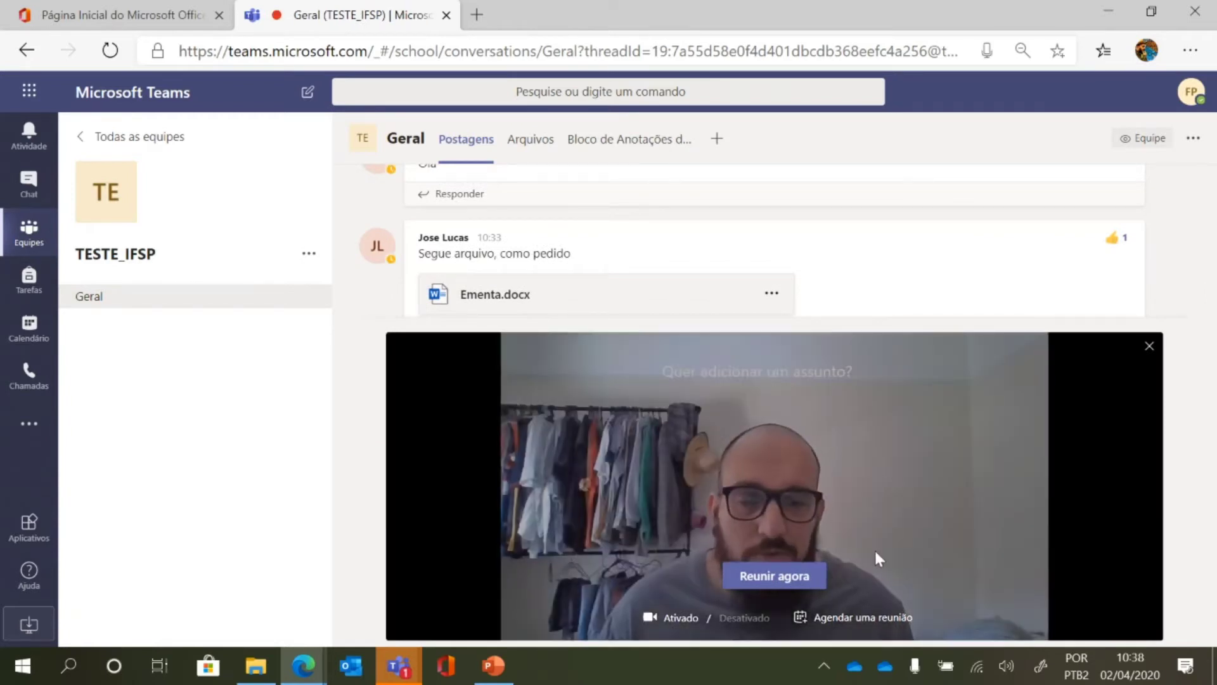
pyautogui.click(768, 579)
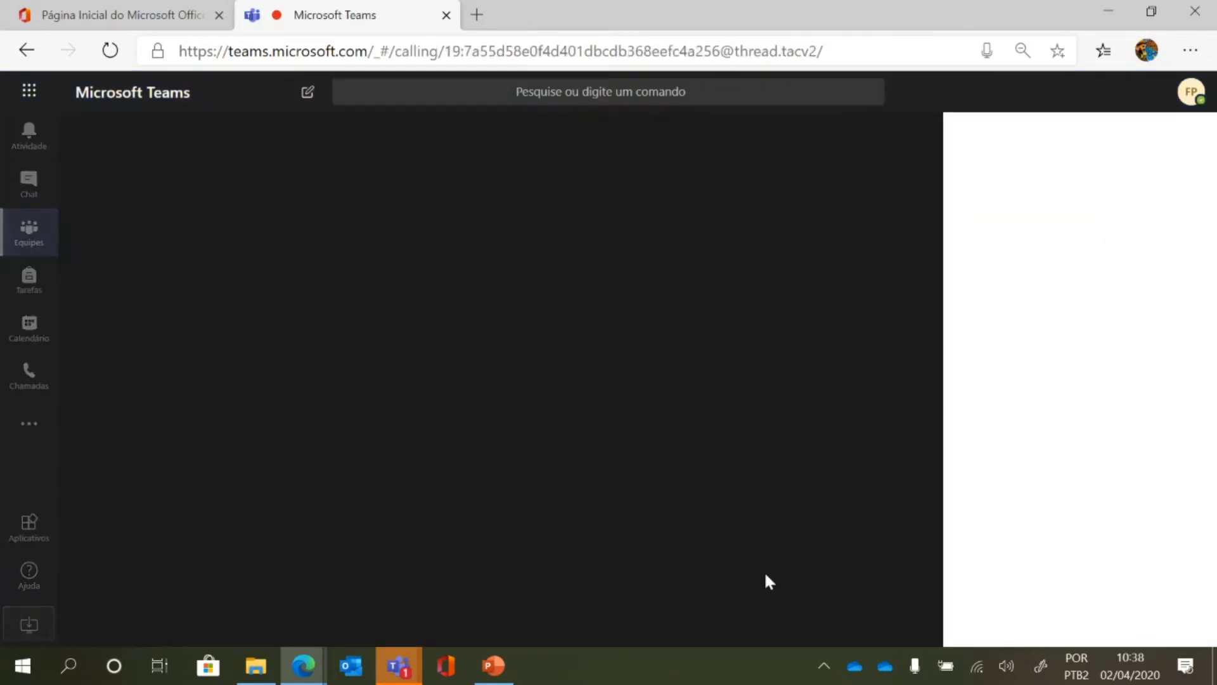
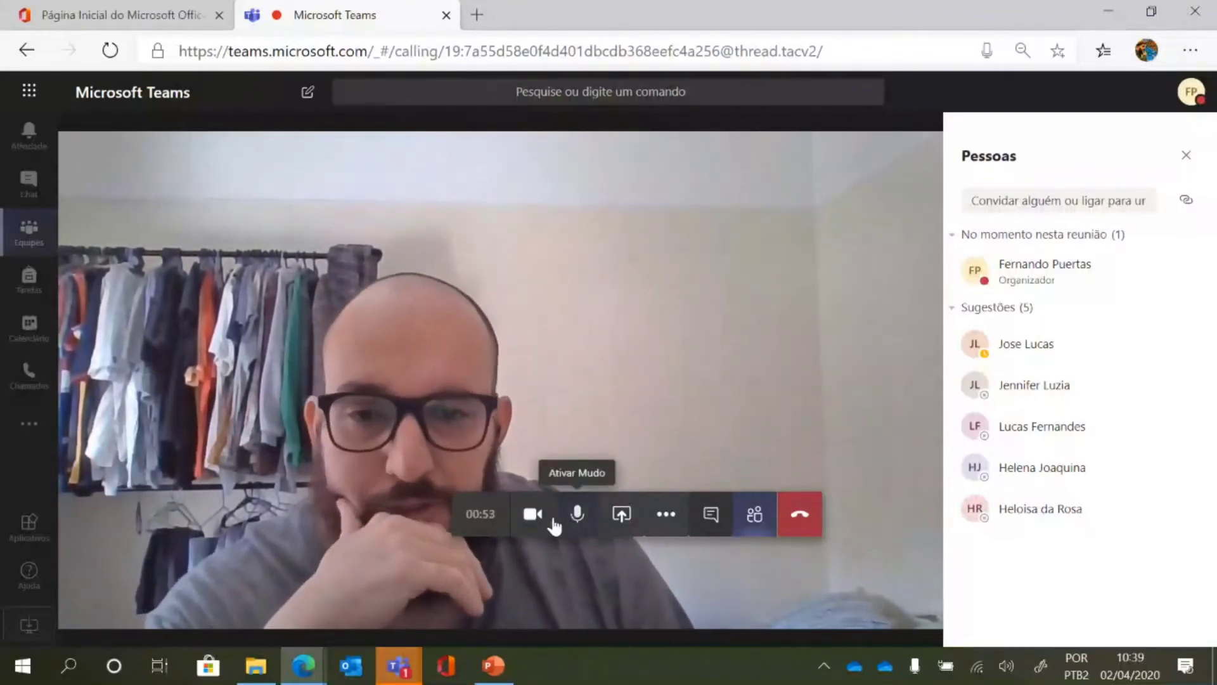
# Switch the camera off and back on, and share a Microsoft Whiteboard in the meeting.
pyautogui.click(543, 522)
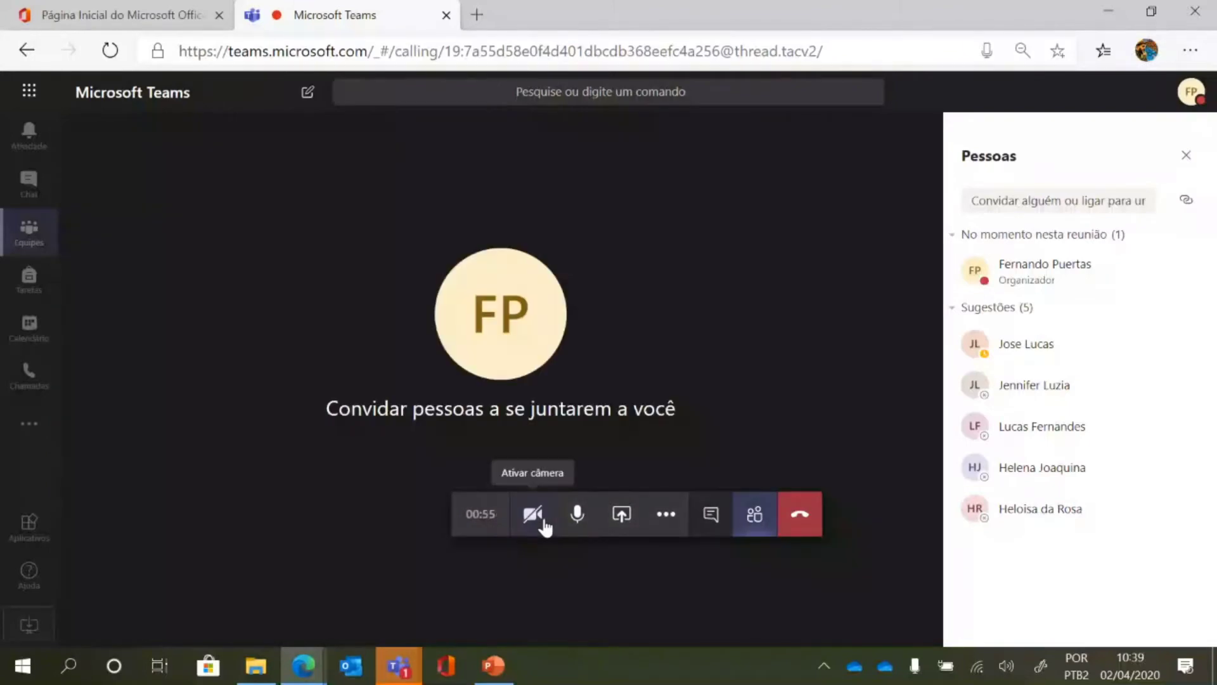
pyautogui.click(543, 521)
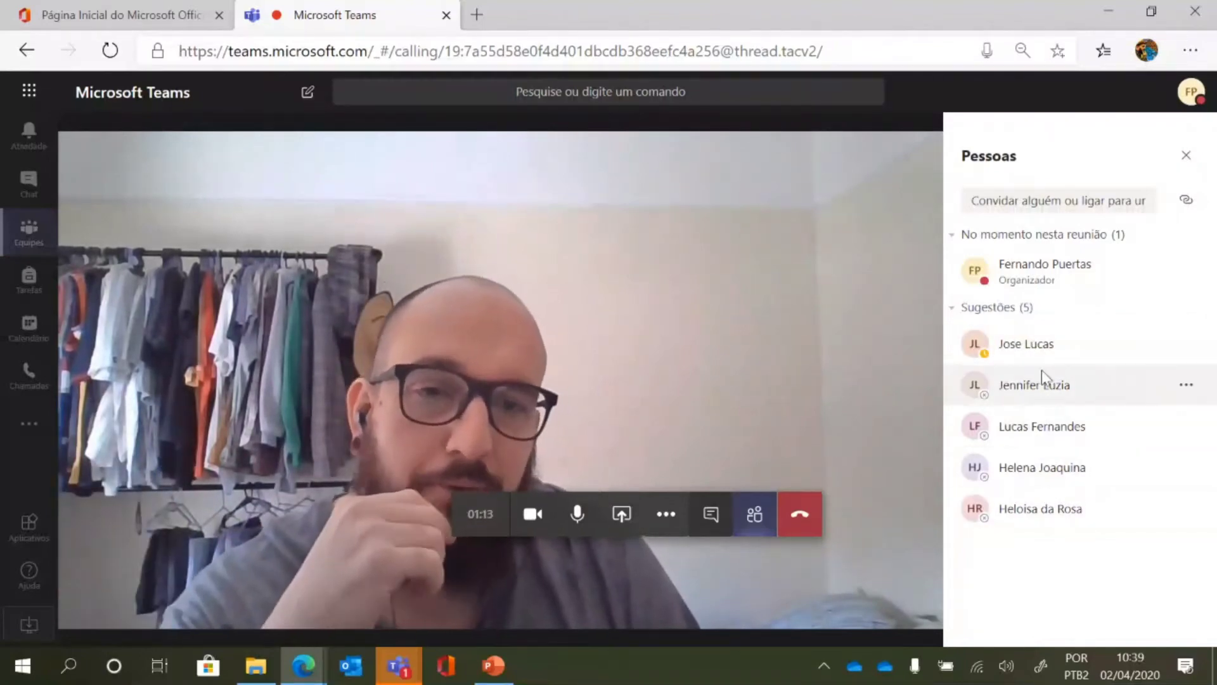
pyautogui.click(619, 517)
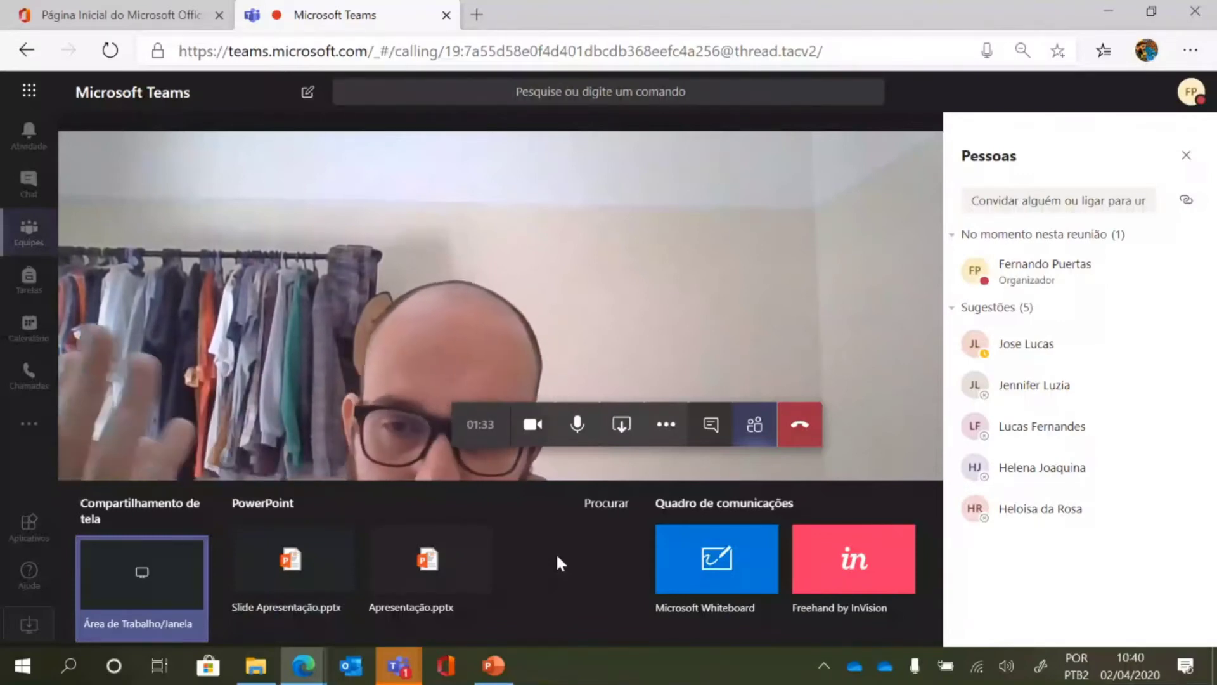
pyautogui.click(680, 560)
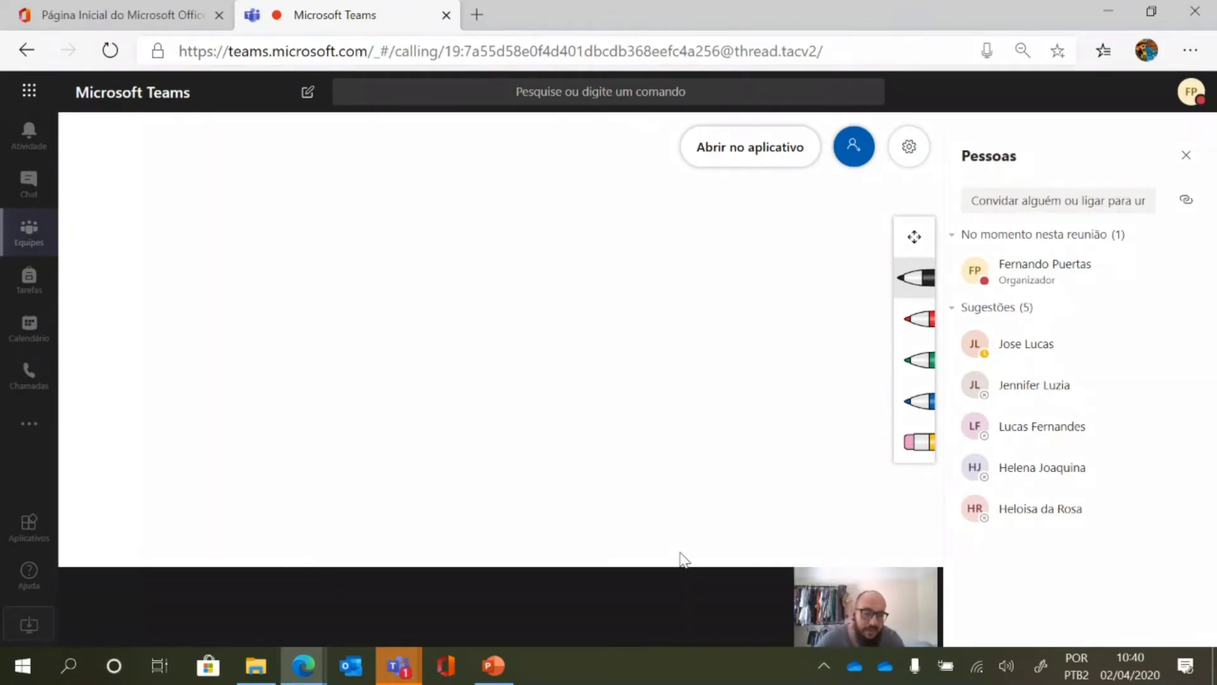
# Handwrite the word "TESTE" in red pen across the upper part of the shared whiteboard.
pyautogui.click(919, 319)
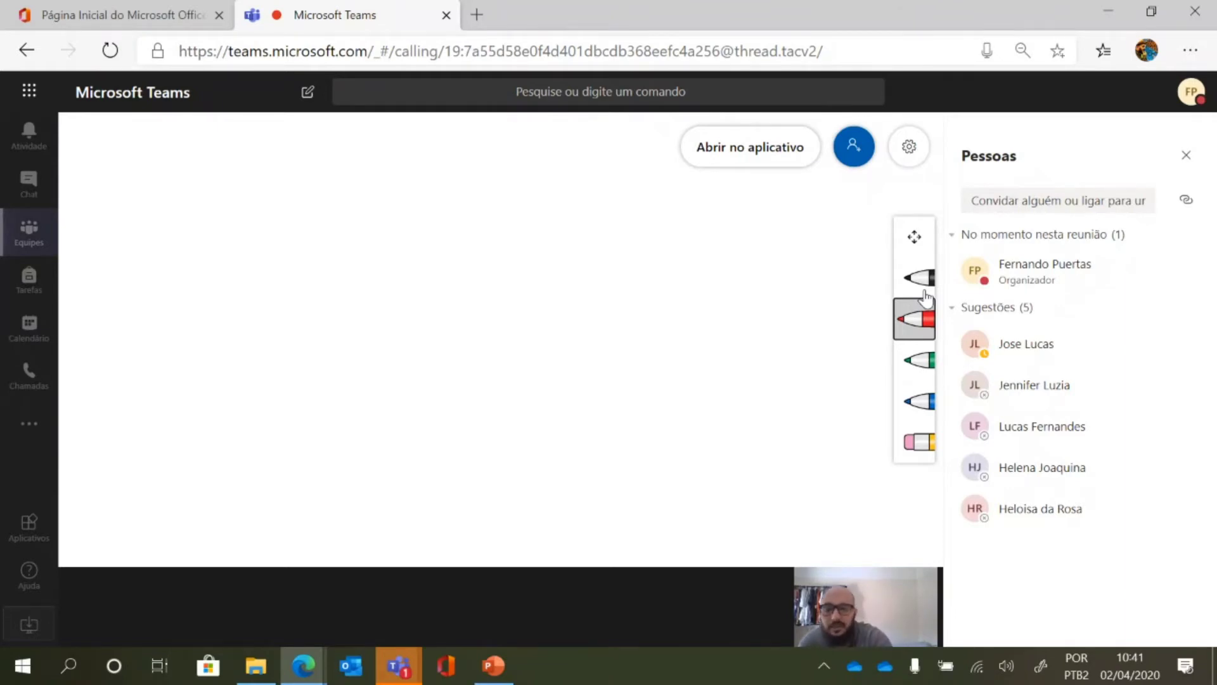
pyautogui.moveTo(158, 234); pyautogui.dragTo(171, 343)
pyautogui.moveTo(120, 264)
pyautogui.mouseDown()
pyautogui.moveTo(180, 228)
pyautogui.moveTo(206, 344)
pyautogui.mouseUp()
pyautogui.moveTo(260, 200); pyautogui.dragTo(200, 233)
pyautogui.moveTo(210, 292); pyautogui.dragTo(257, 260)
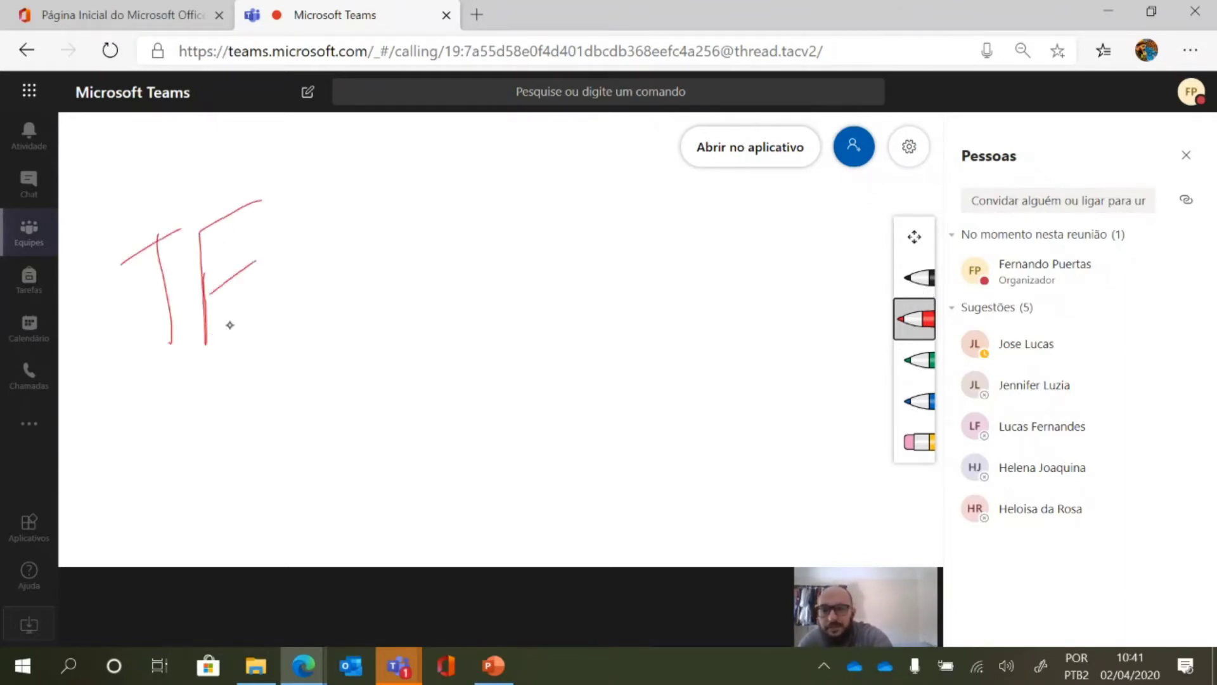
pyautogui.moveTo(206, 336); pyautogui.dragTo(271, 310)
pyautogui.moveTo(342, 208); pyautogui.dragTo(284, 317)
pyautogui.moveTo(381, 239); pyautogui.dragTo(357, 339)
pyautogui.moveTo(330, 251); pyautogui.dragTo(386, 232)
pyautogui.moveTo(436, 251); pyautogui.dragTo(430, 327)
pyautogui.moveTo(448, 205); pyautogui.dragTo(445, 233)
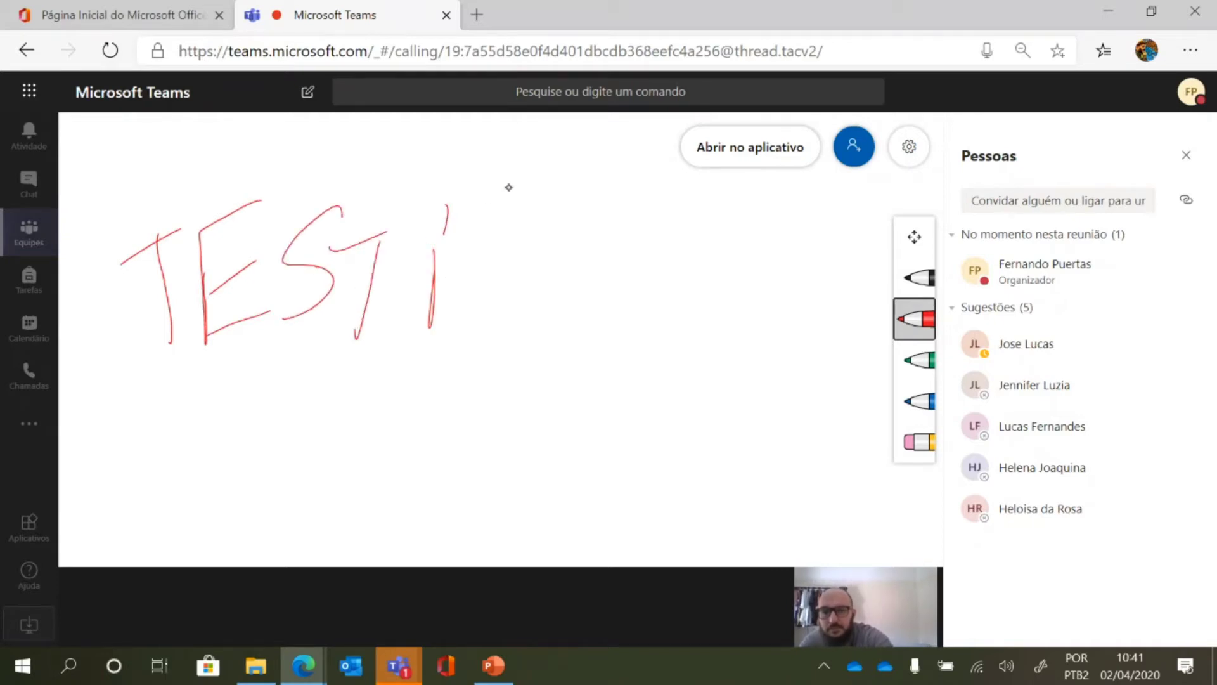
pyautogui.moveTo(499, 192); pyautogui.dragTo(428, 237)
pyautogui.moveTo(432, 292); pyautogui.dragTo(501, 271)
pyautogui.moveTo(436, 336); pyautogui.dragTo(507, 311)
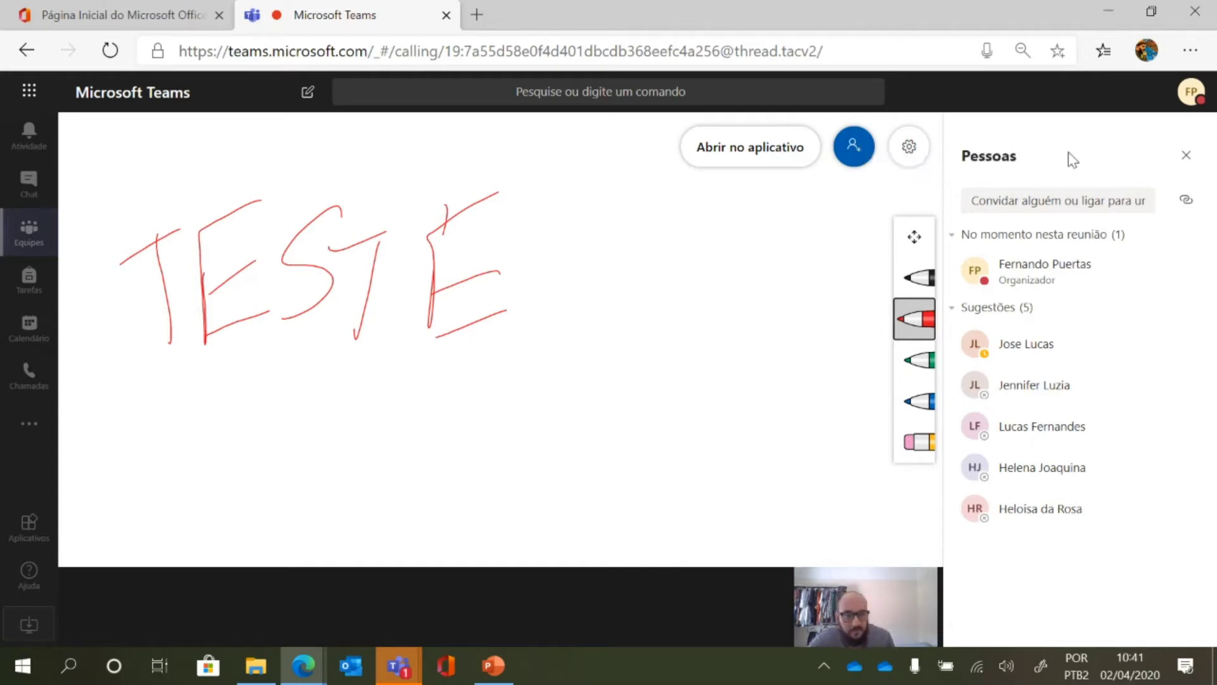
# Stop sharing the whiteboard and start recording the meeting.
pyautogui.moveTo(788, 209)
pyautogui.click(206, 474)
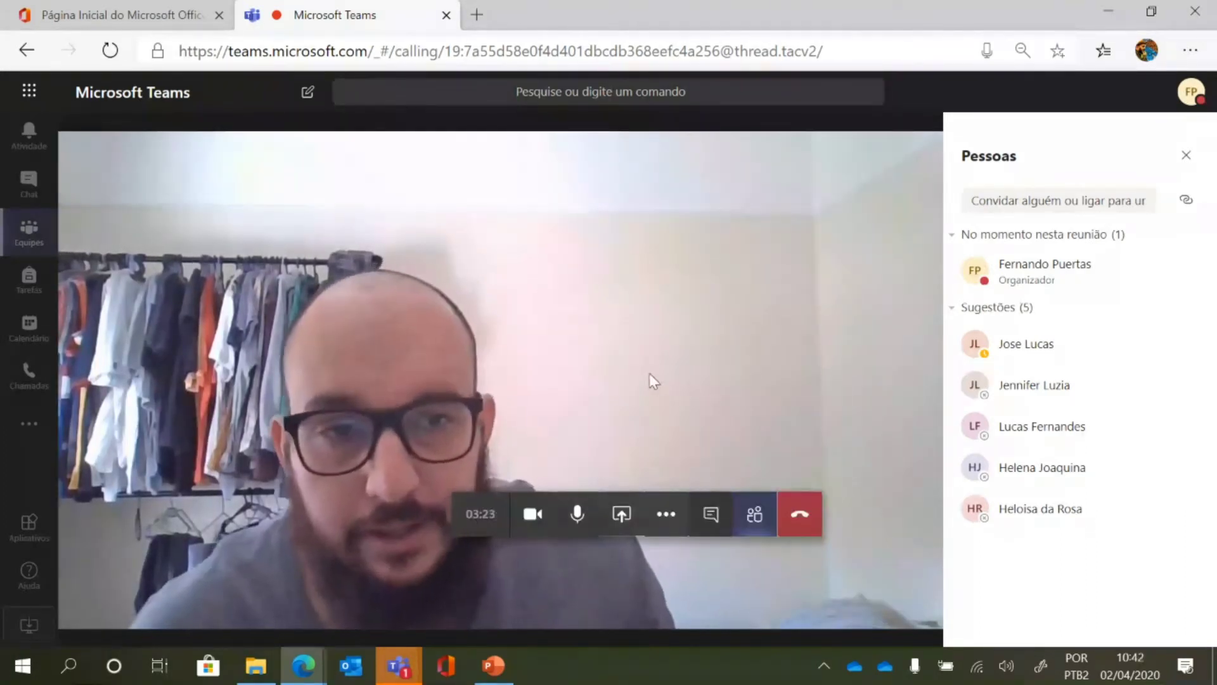
pyautogui.click(668, 516)
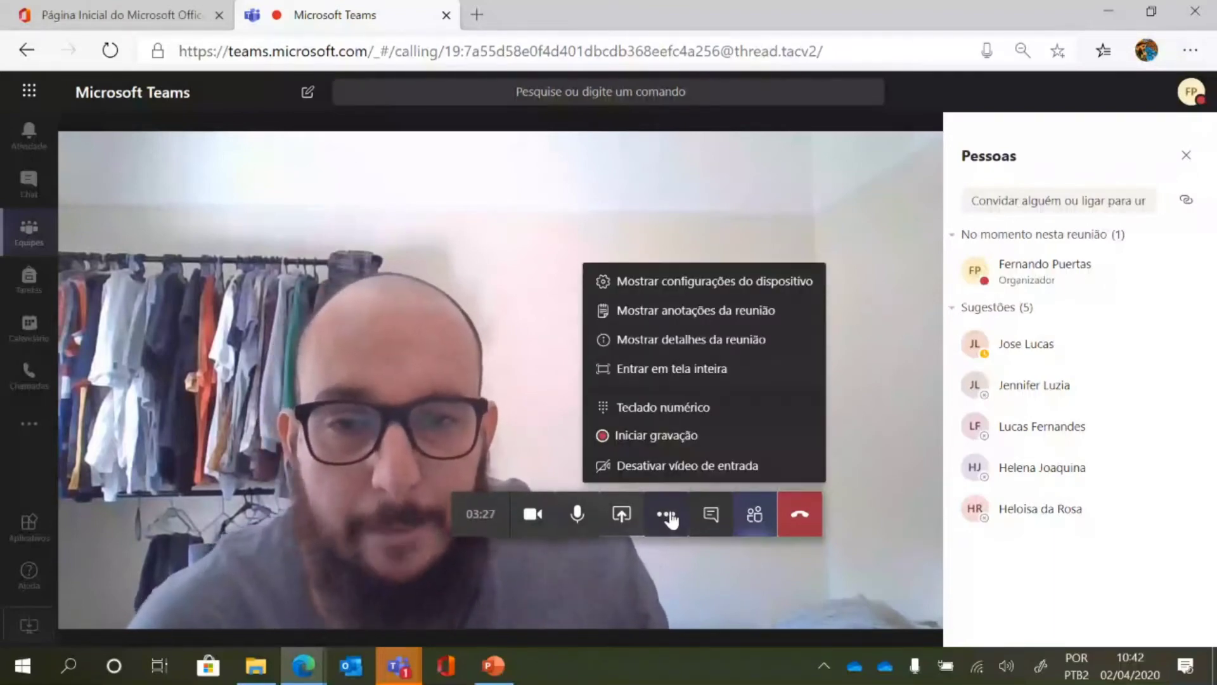
pyautogui.click(664, 437)
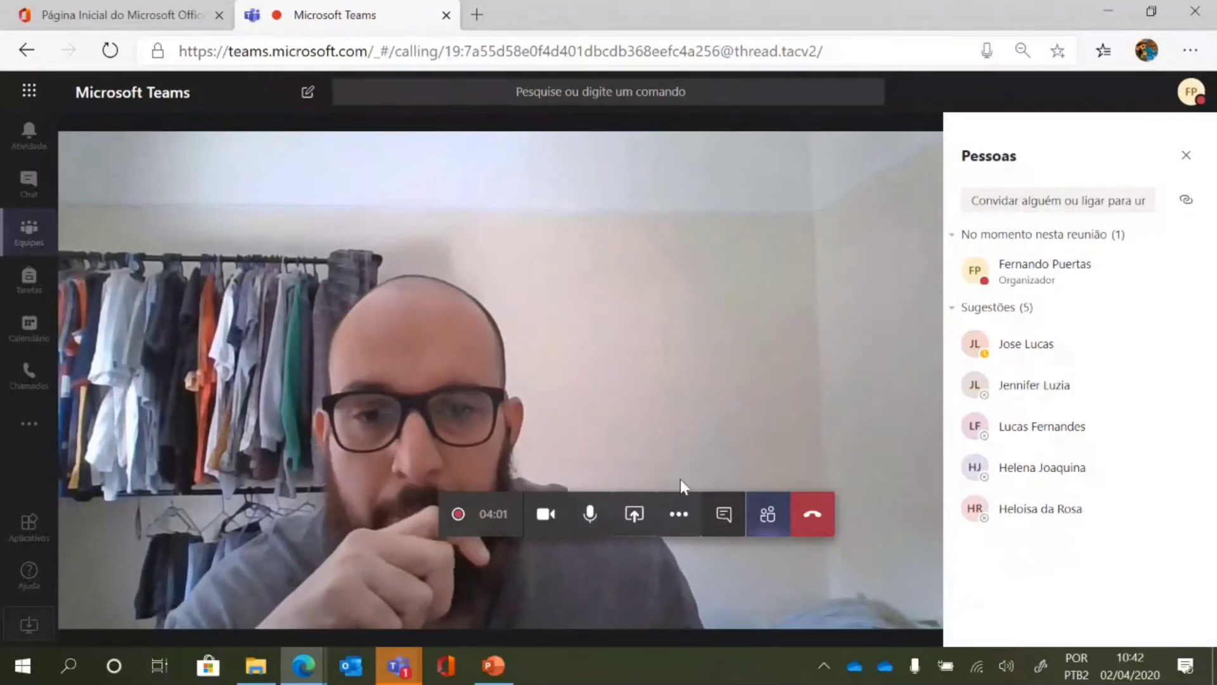
# Stop the meeting recording and dismiss the notice about saving it.
pyautogui.click(682, 513)
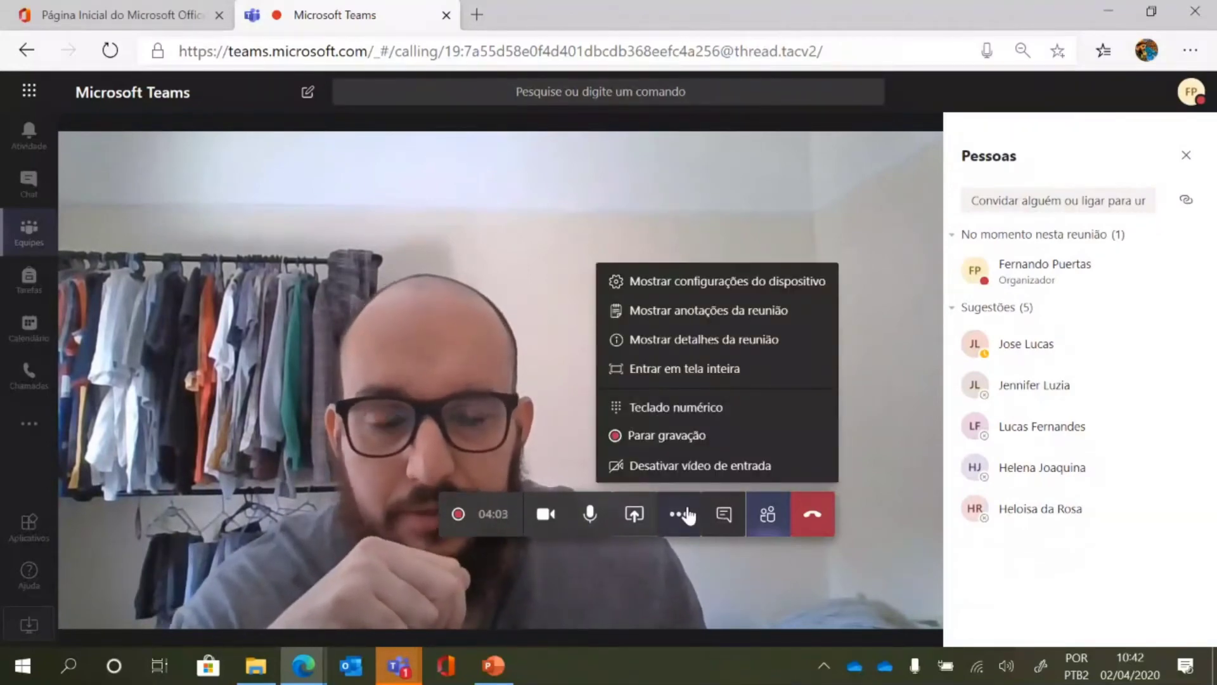
pyautogui.click(674, 434)
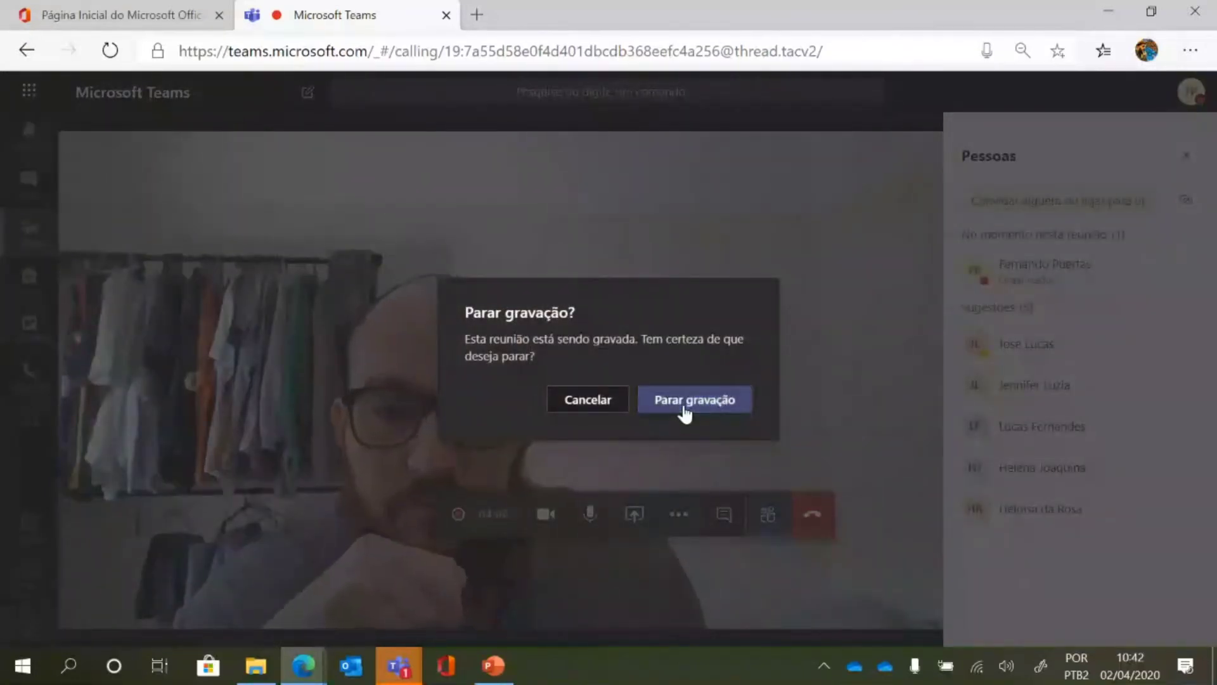
pyautogui.click(685, 409)
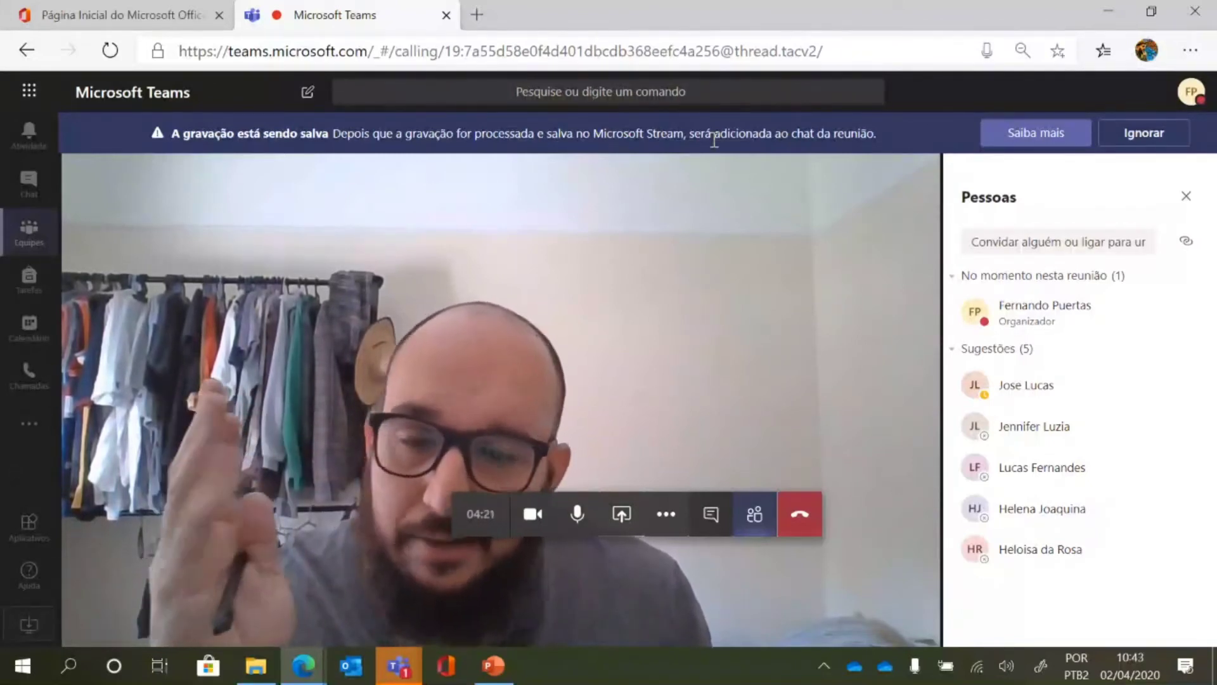
pyautogui.click(1101, 133)
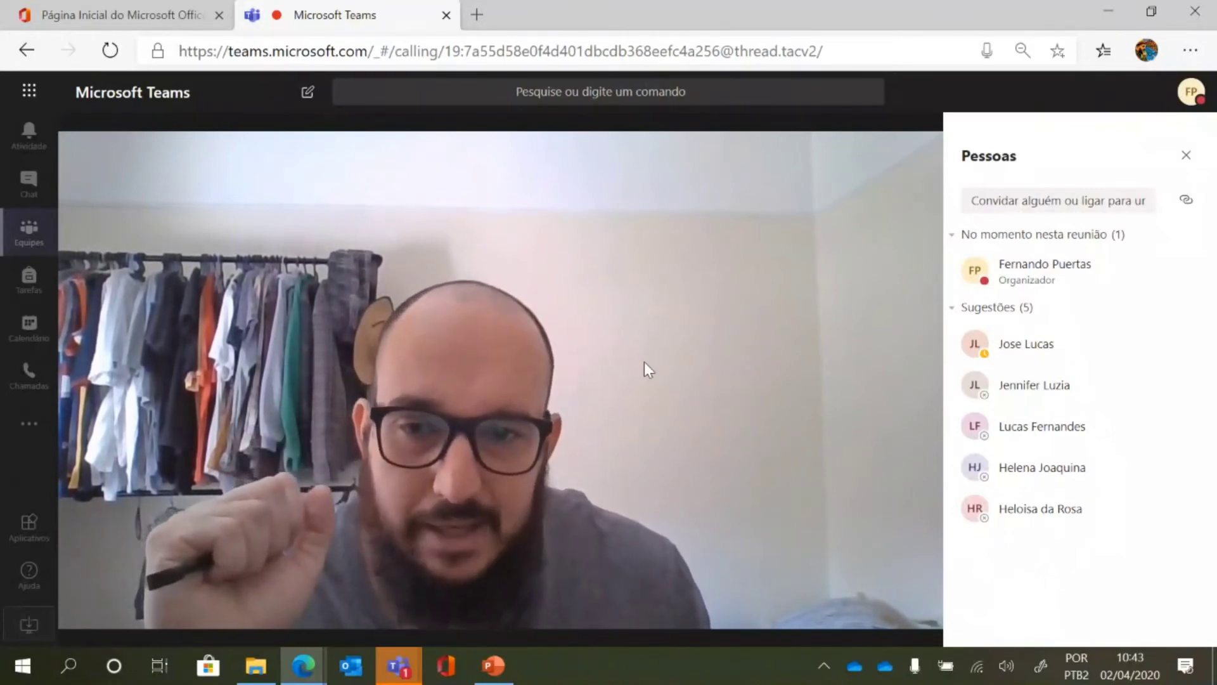
# Review the additional actions offered in the browser meeting and close the list without choosing one.
pyautogui.moveTo(676, 305)
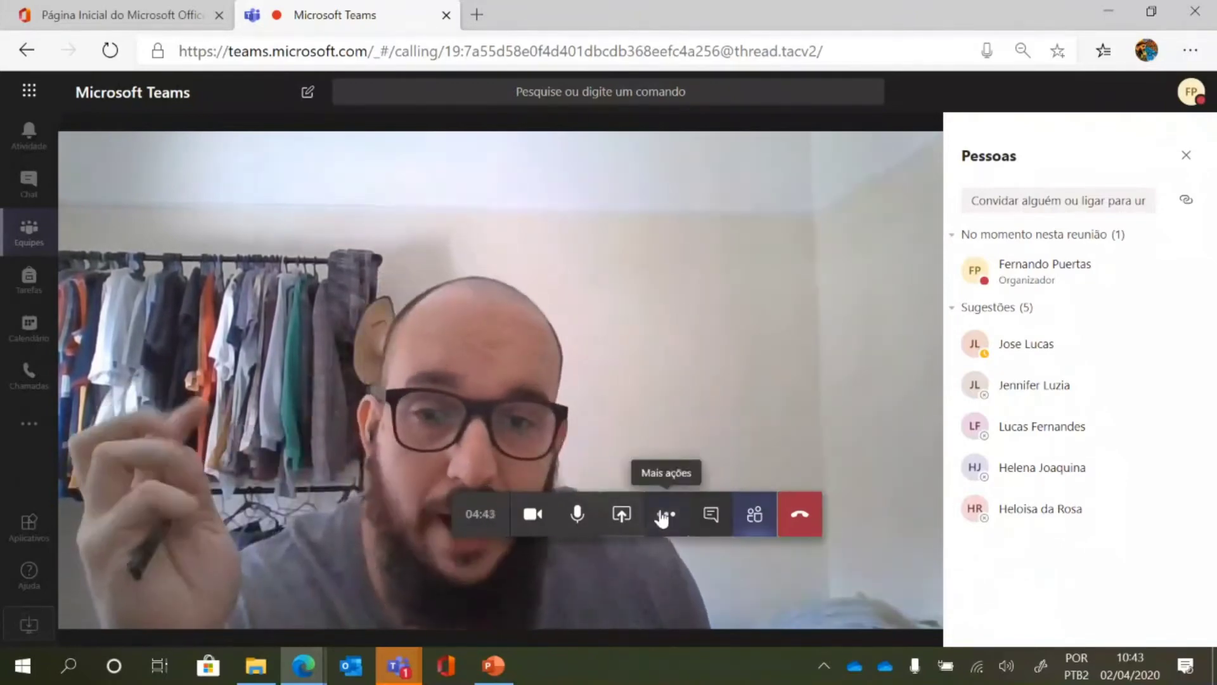
pyautogui.click(664, 515)
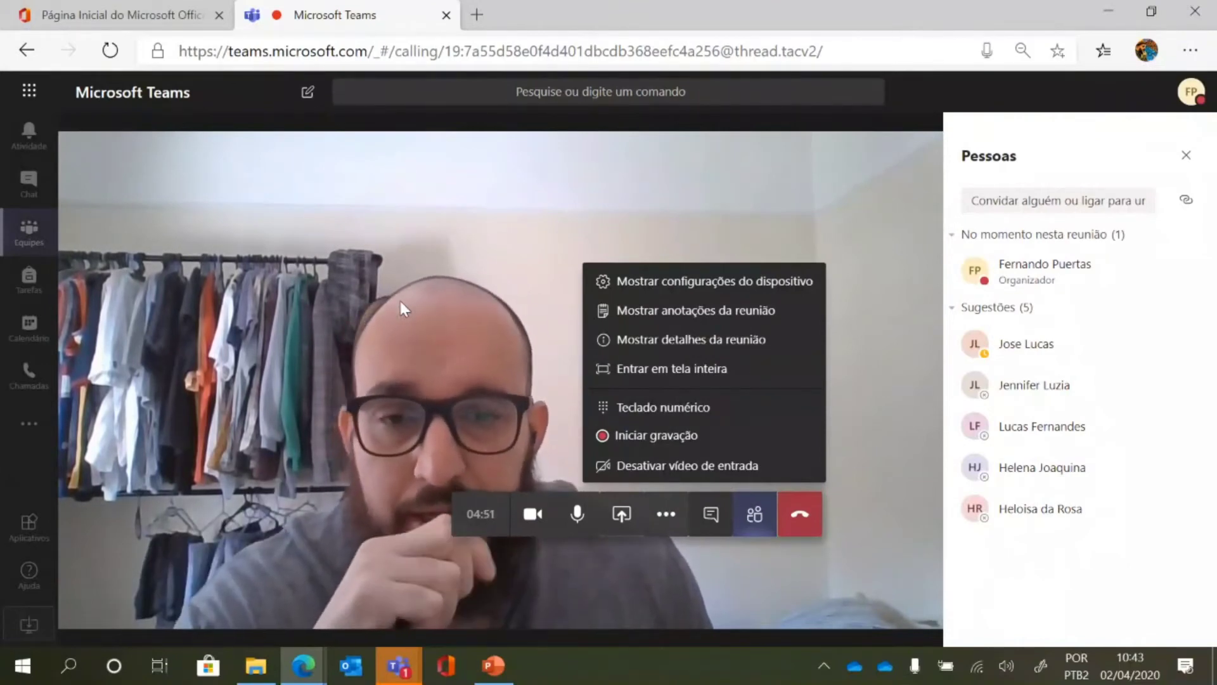
pyautogui.click(418, 302)
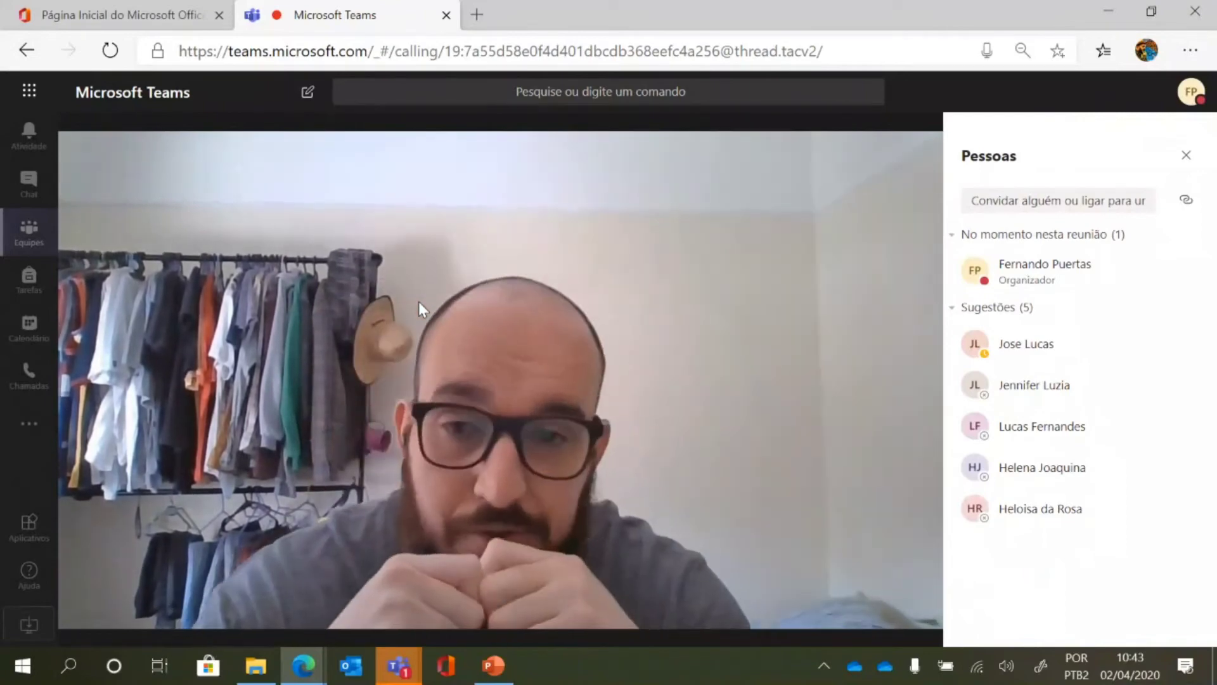
# Switch to the live event in the Teams desktop app, view its additional actions, and return to the browser meeting.
pyautogui.click(398, 667)
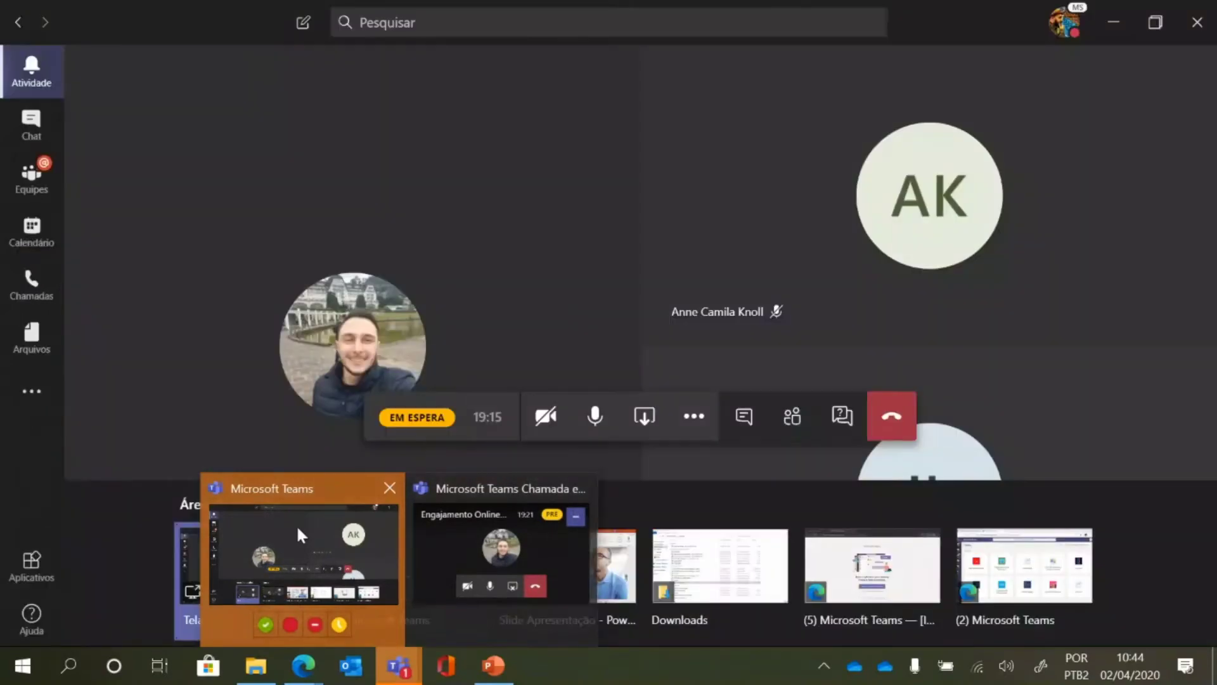
pyautogui.click(296, 523)
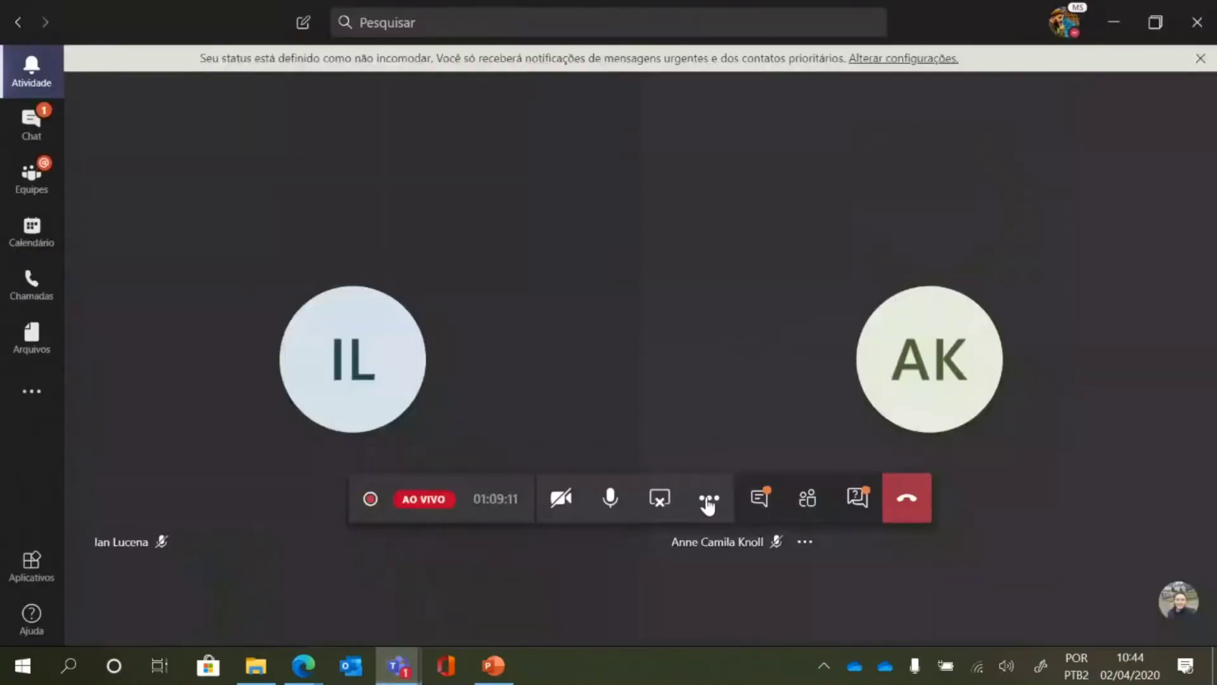
pyautogui.click(710, 501)
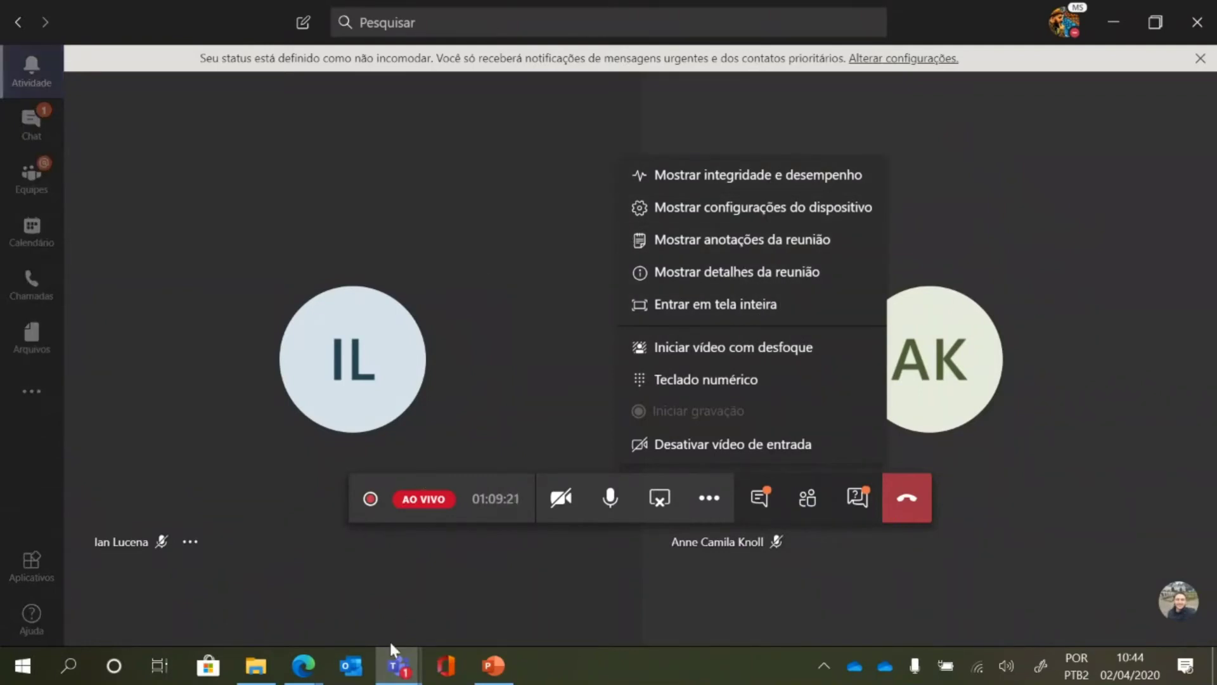
pyautogui.click(313, 676)
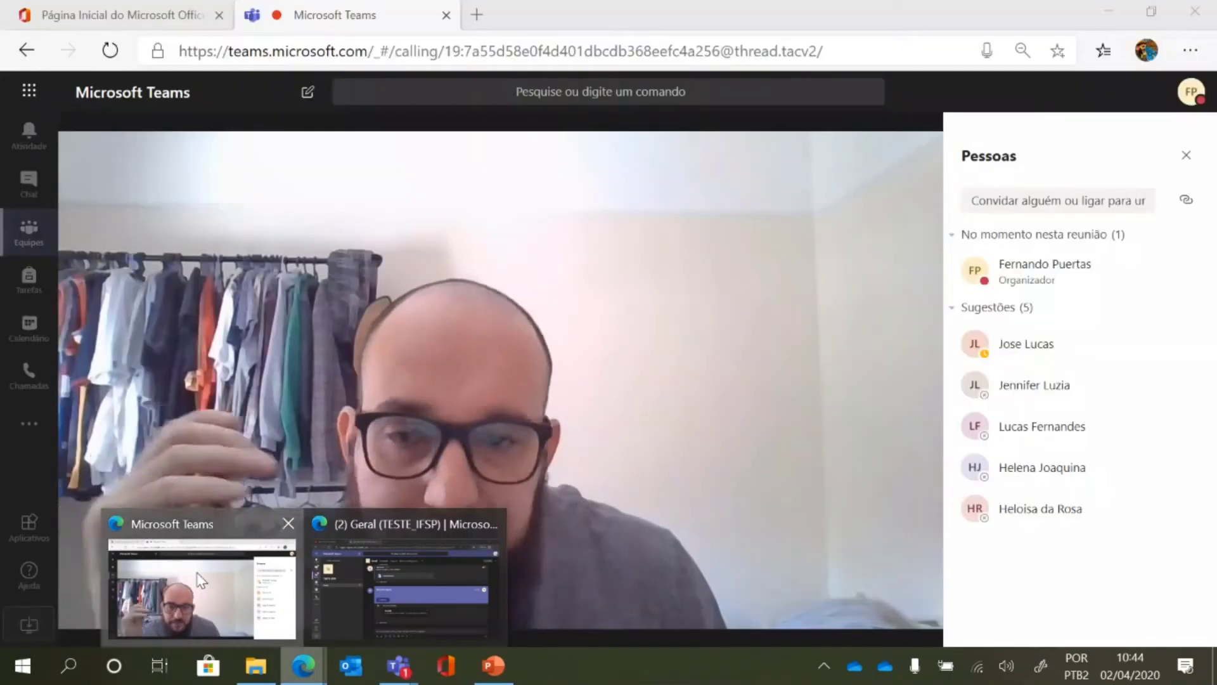
pyautogui.click(200, 578)
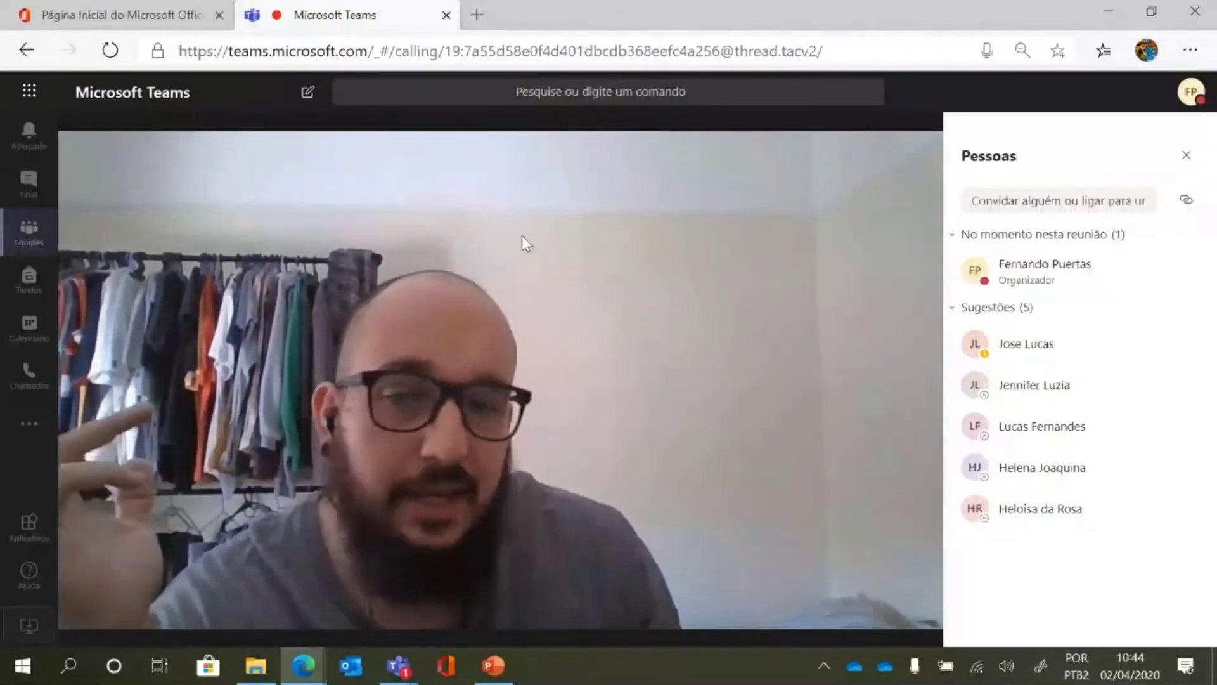
# Review the meeting's sharing options, including Slide Apresentação.pptx under PowerPoint, and close them without sharing.
pyautogui.moveTo(522, 411)
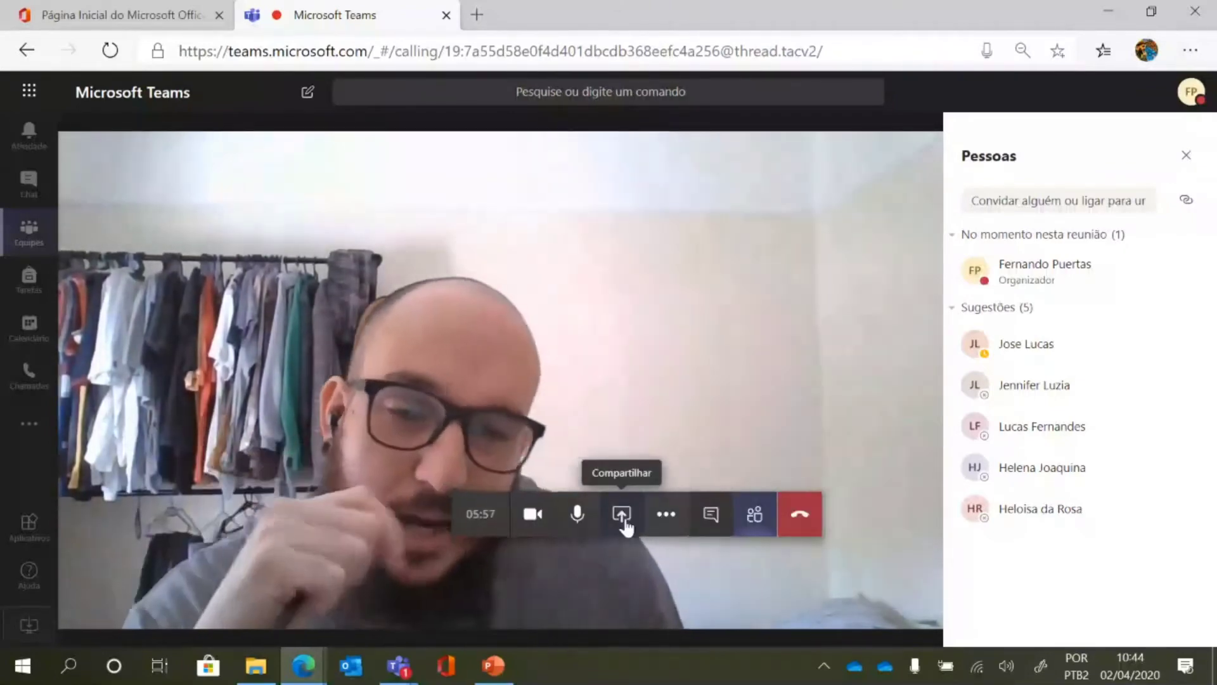
pyautogui.click(623, 515)
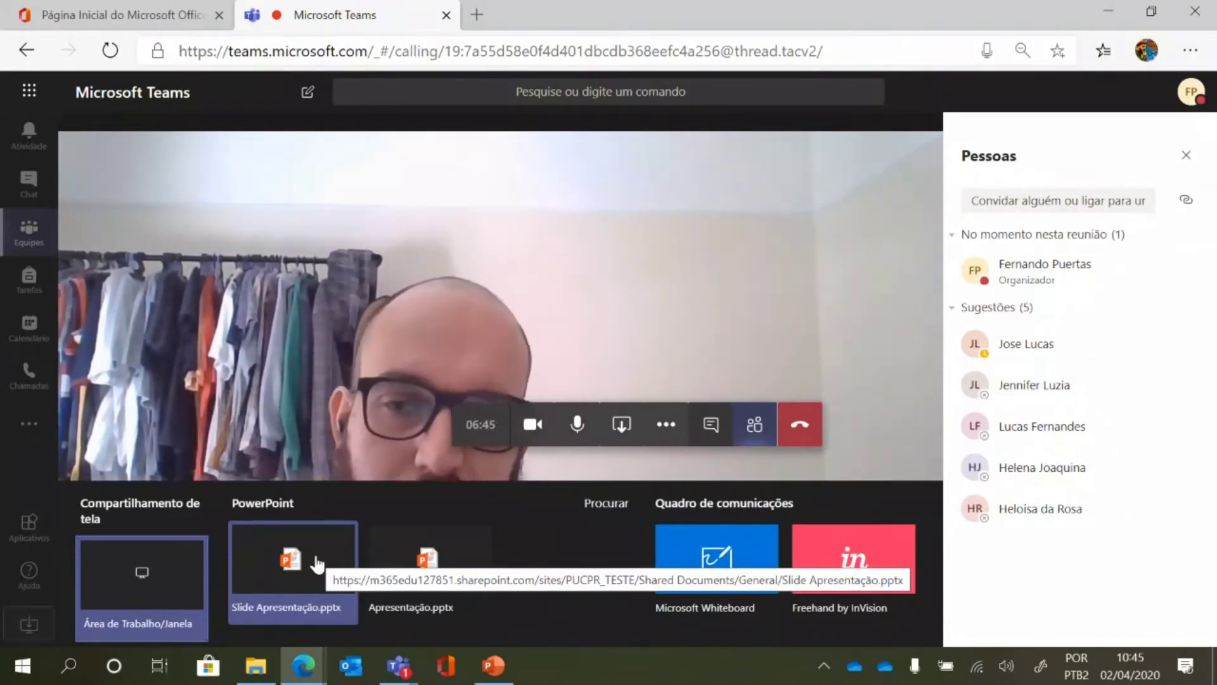
pyautogui.click(558, 286)
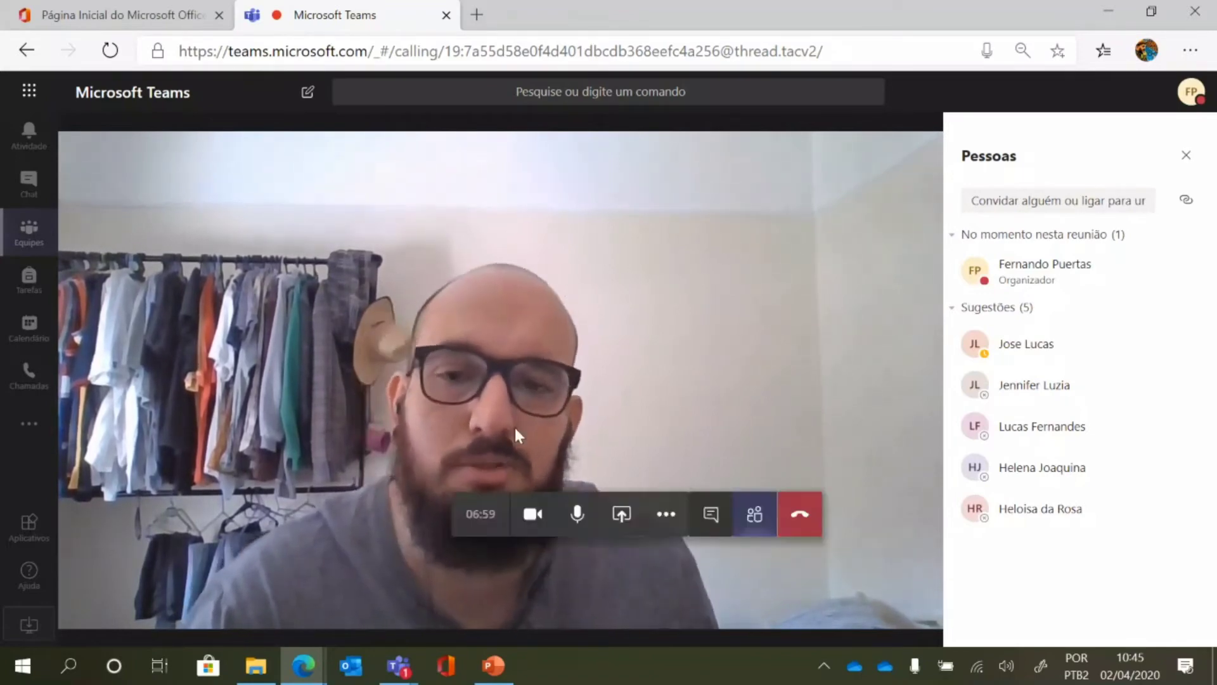
# Close the participants list, leave the meeting, and rate the call quality five stars.
pyautogui.click(1187, 156)
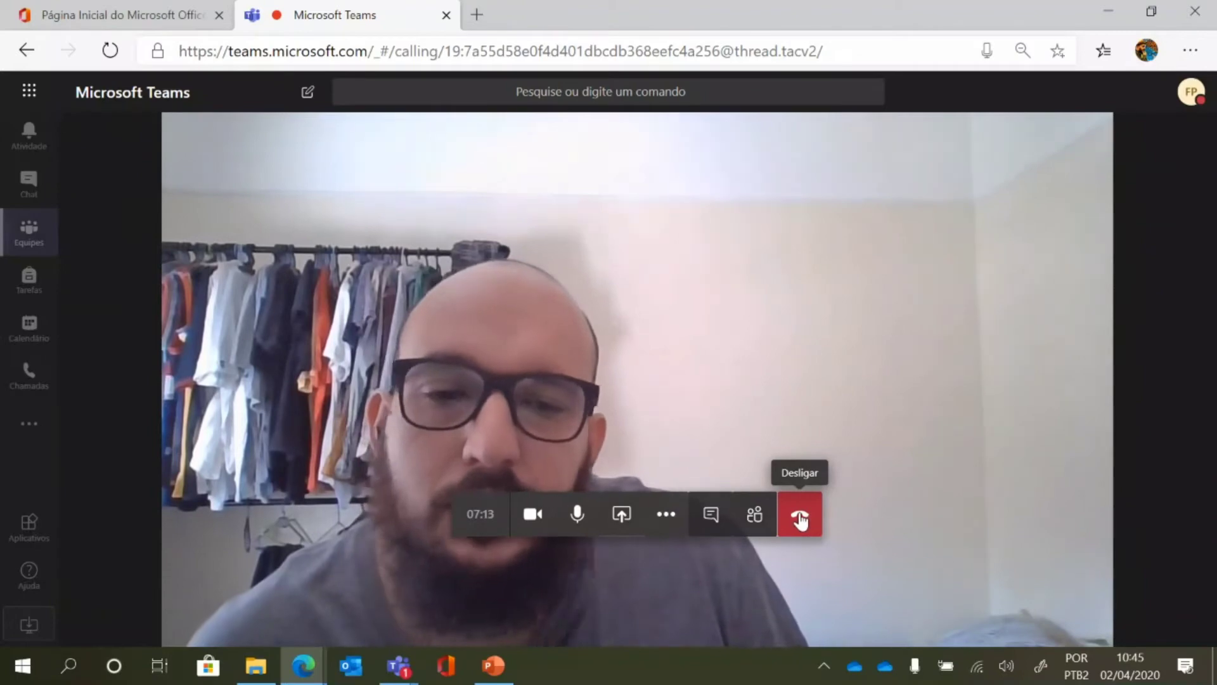
pyautogui.click(801, 518)
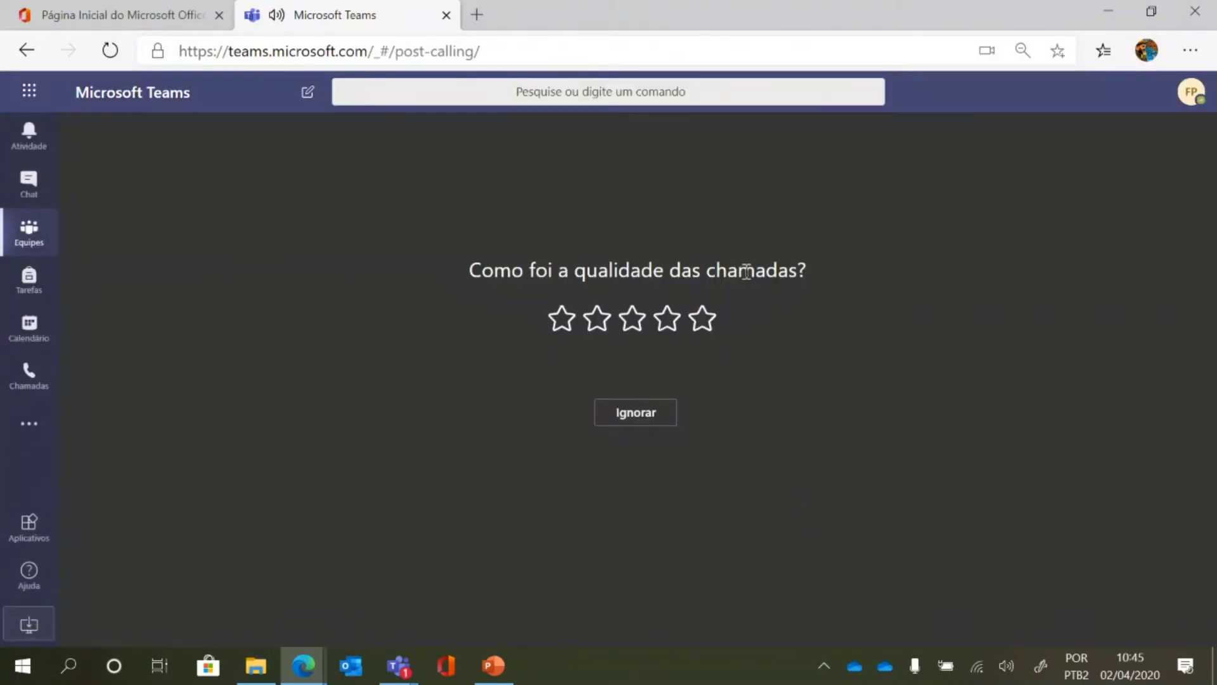
pyautogui.click(703, 318)
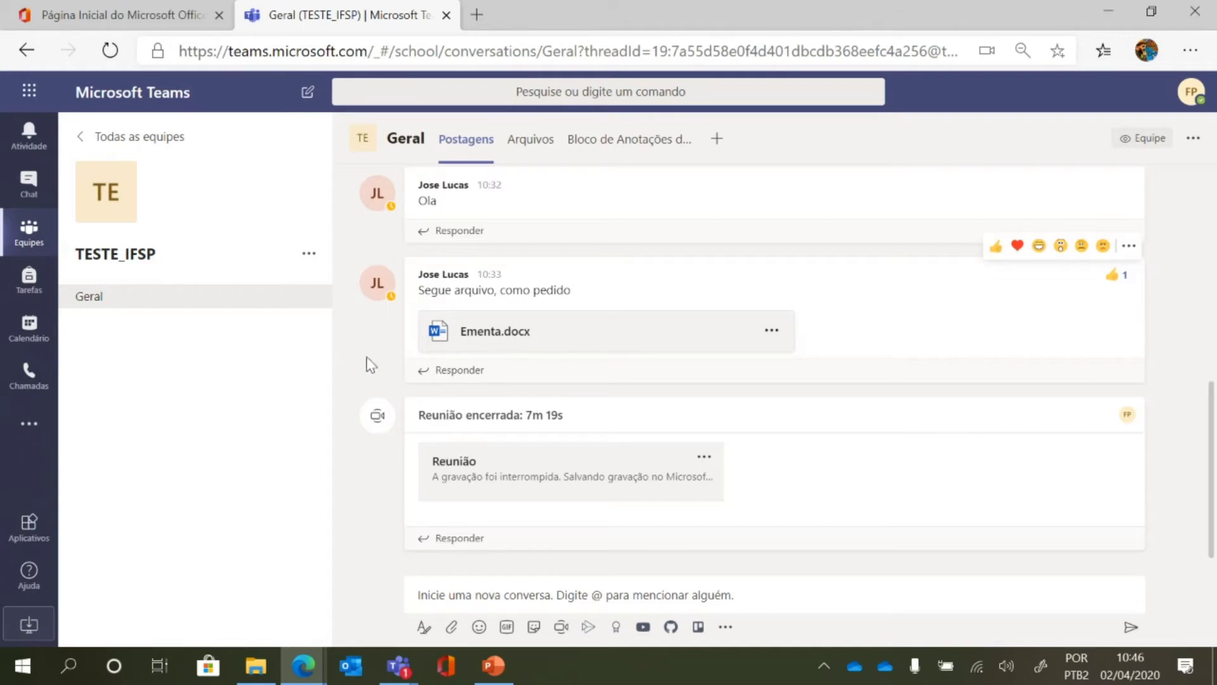
# Open and dismiss the Geral channel's instant meeting preview, and start a new calendar meeting on 3 April 2020 at 16:00.
pyautogui.click(560, 627)
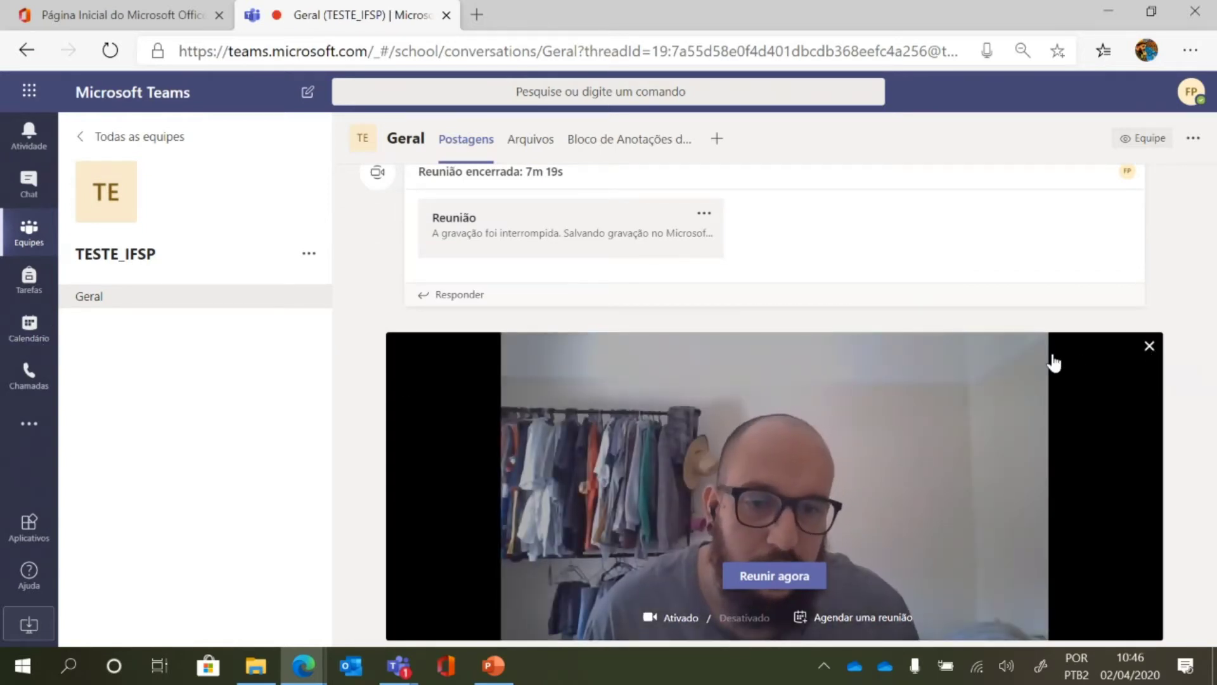
pyautogui.click(1148, 318)
pyautogui.click(29, 326)
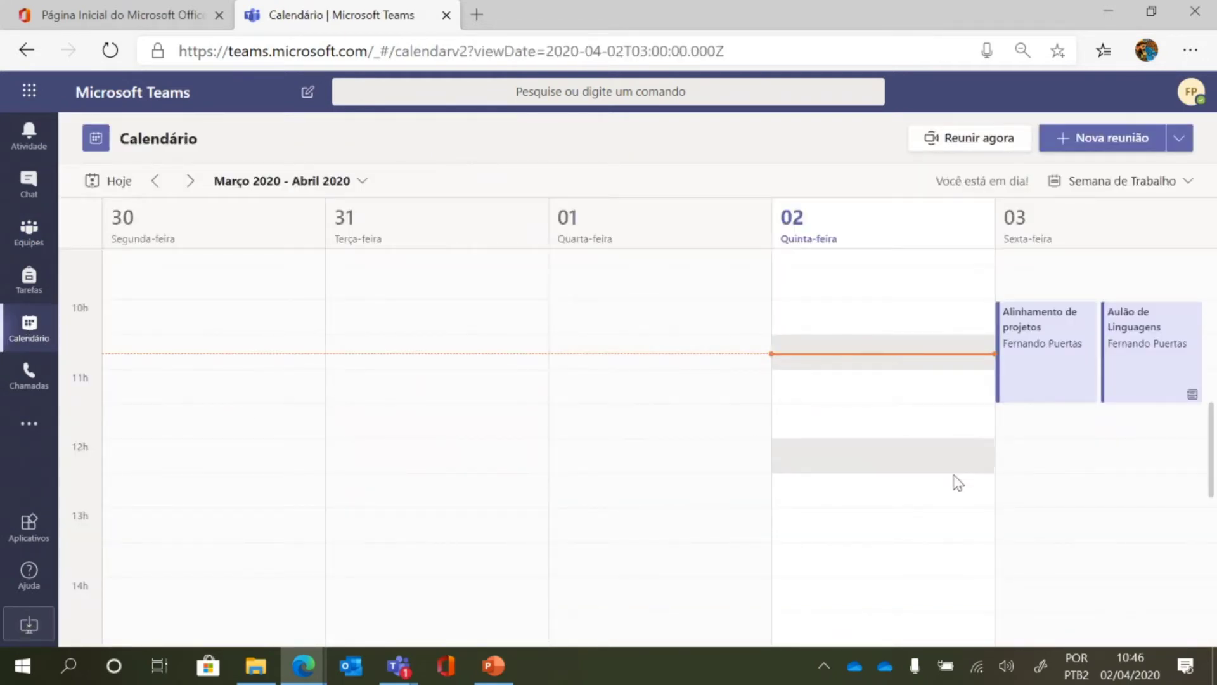
pyautogui.scroll(-3, 1098, 443)
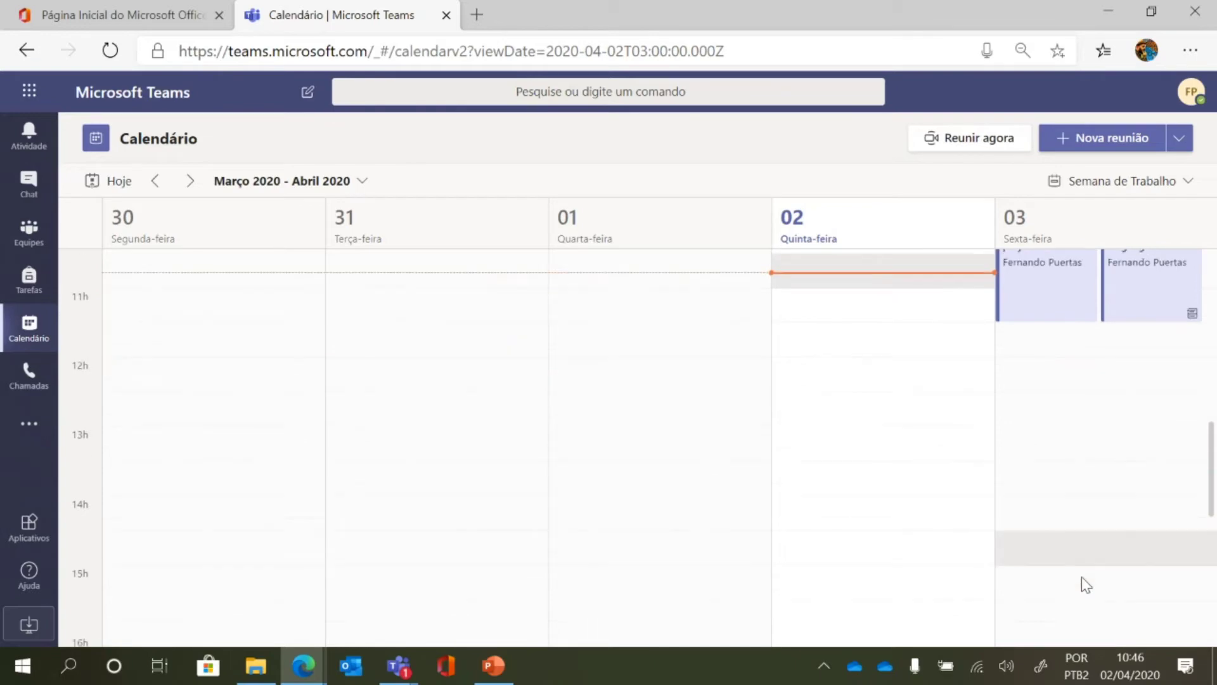
pyautogui.click(1068, 552)
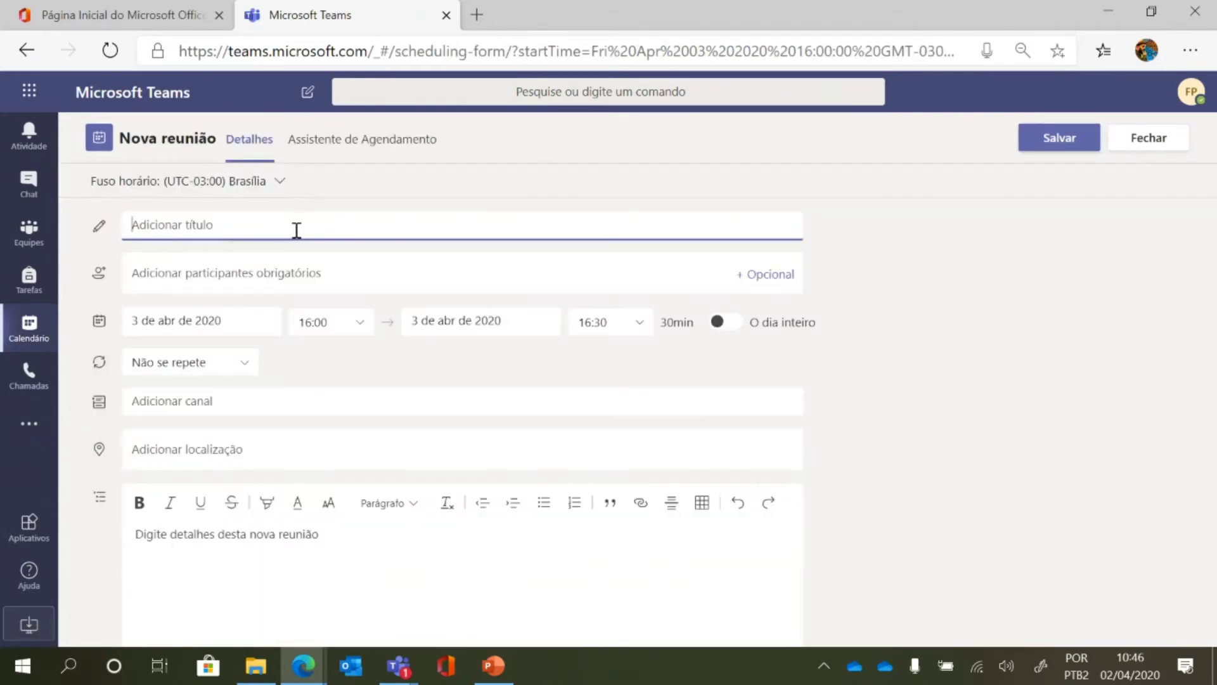
# Show the optional participants field in the new meeting form and try both the required and optional participant fields.
pyautogui.click(338, 271)
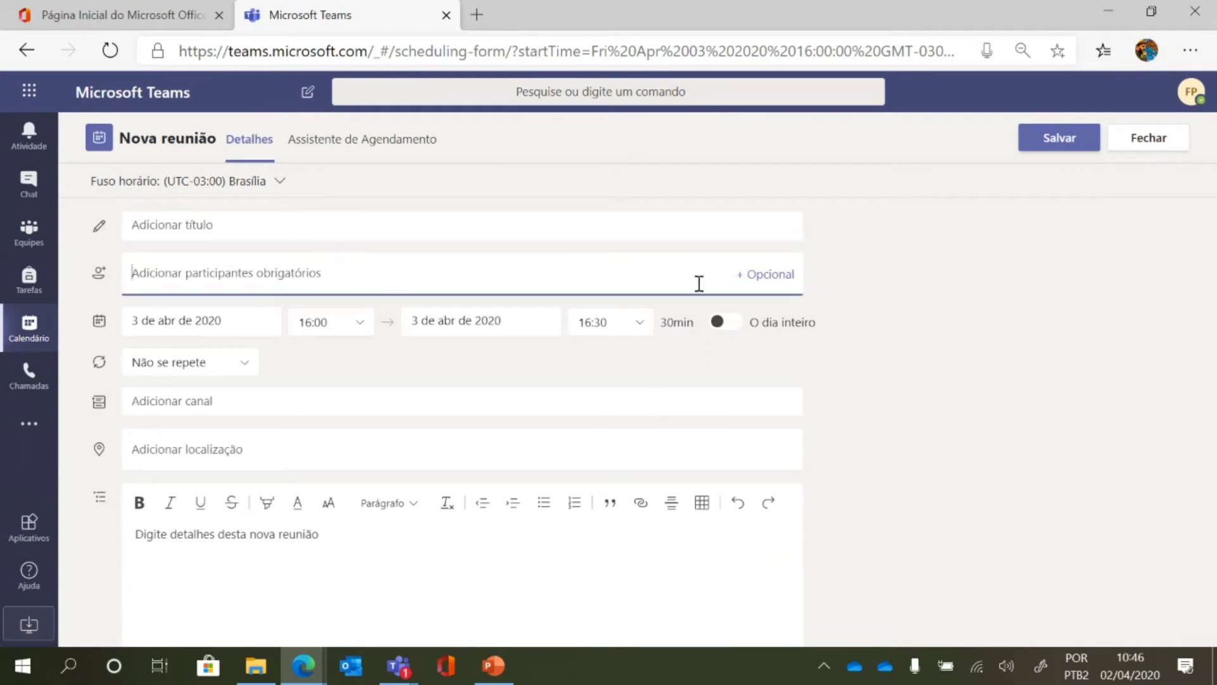
pyautogui.click(783, 275)
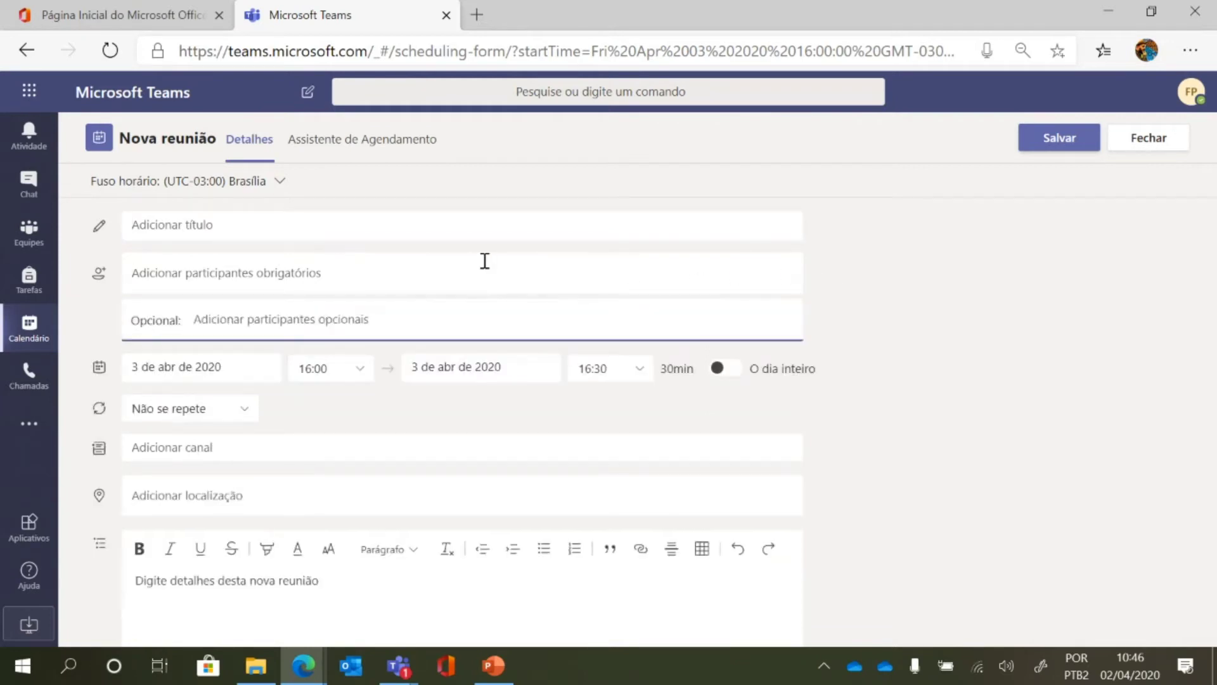
pyautogui.click(327, 268)
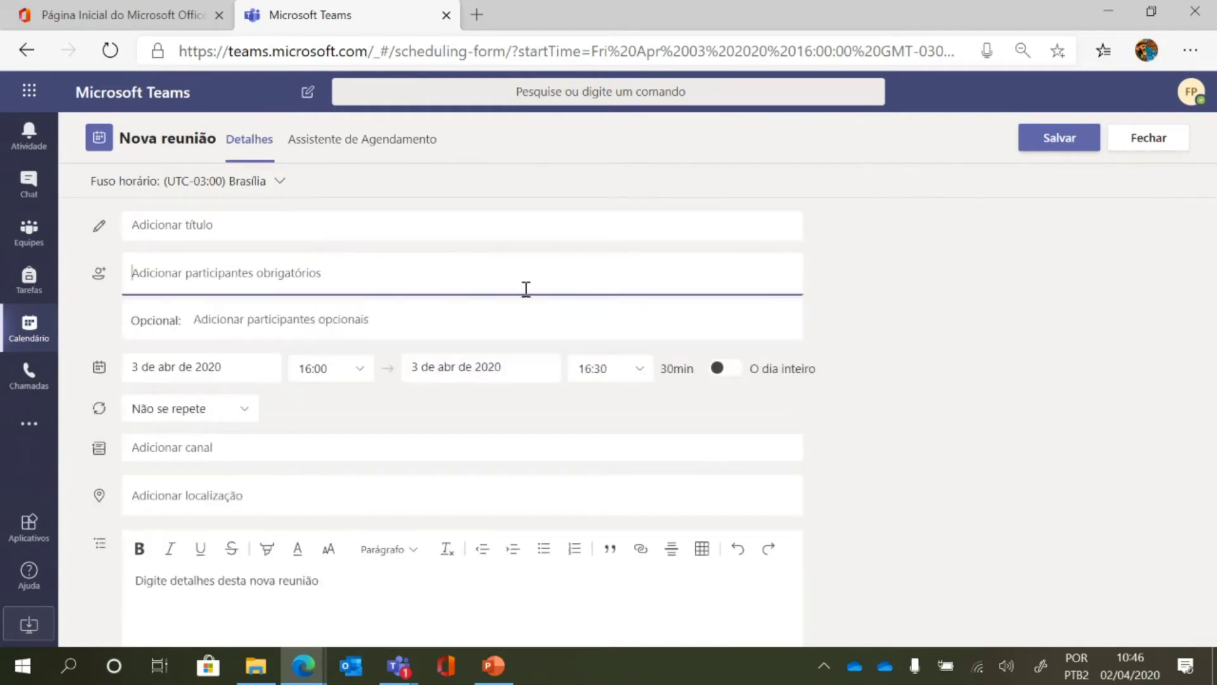
pyautogui.click(321, 317)
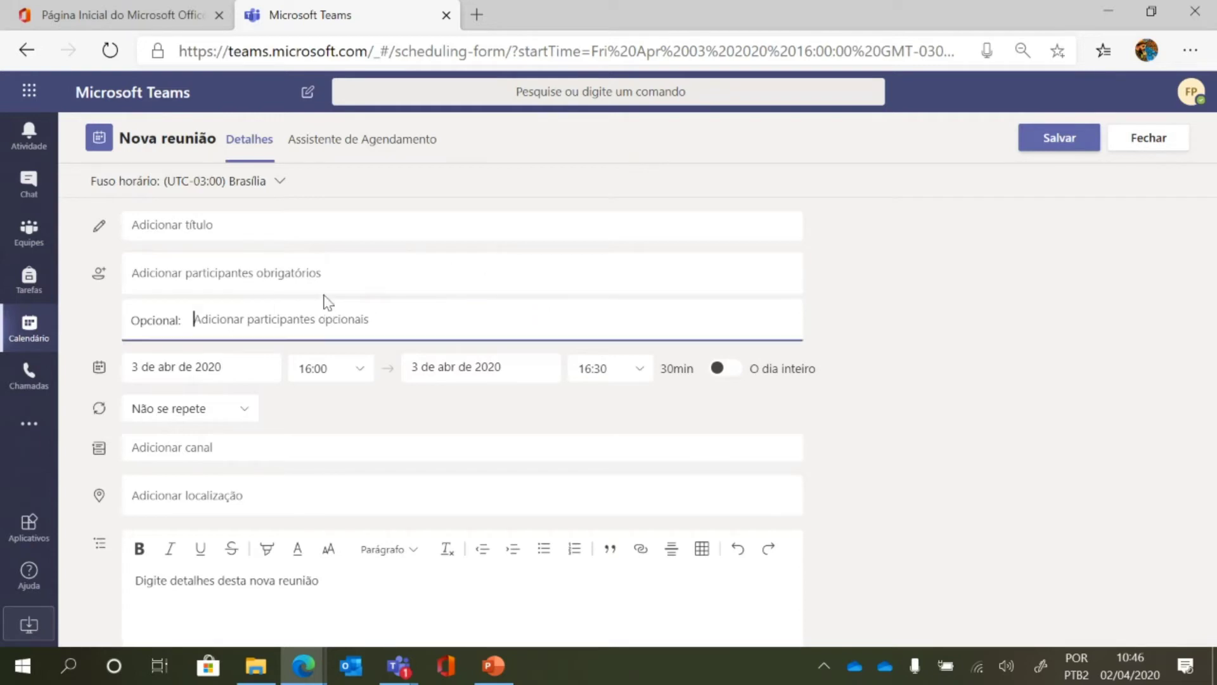
# Search for a person by name and add the suggested contact as a required participant of the new meeting.
pyautogui.click(324, 278)
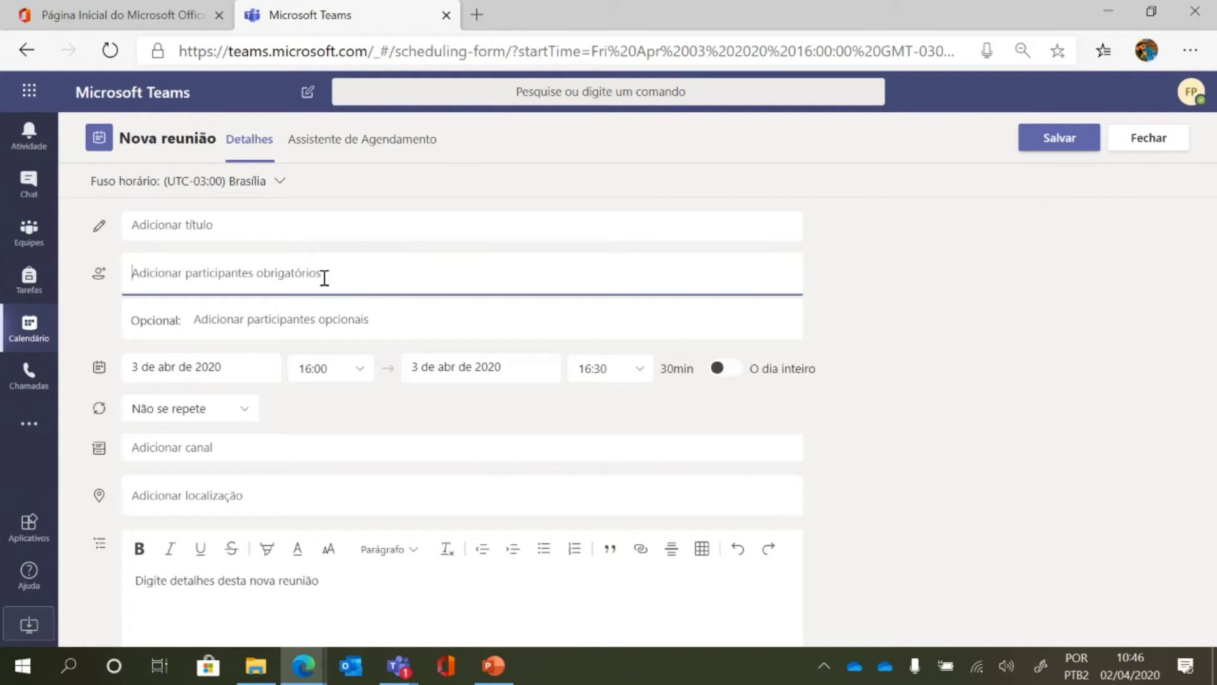
pyautogui.write('rafael')
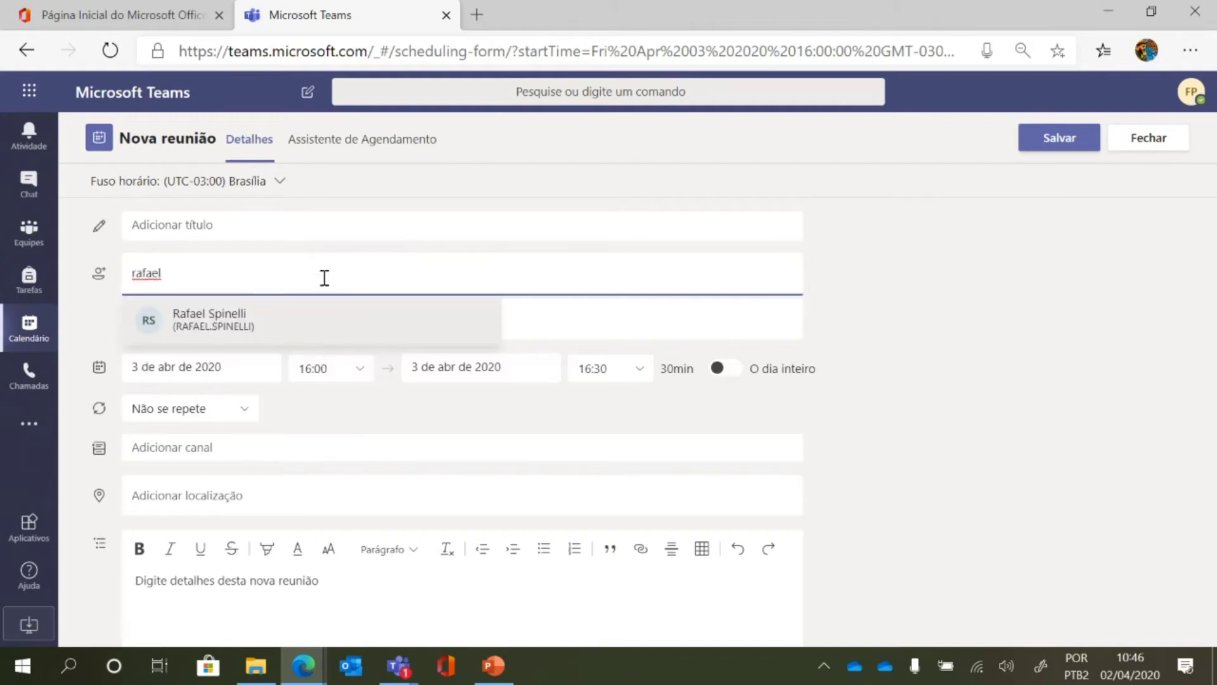
pyautogui.write(' sp')
pyautogui.press('BackSpace')
pyautogui.press('BackSpace')
pyautogui.press('BackSpace')
pyautogui.press('BackSpace')
pyautogui.click(261, 322)
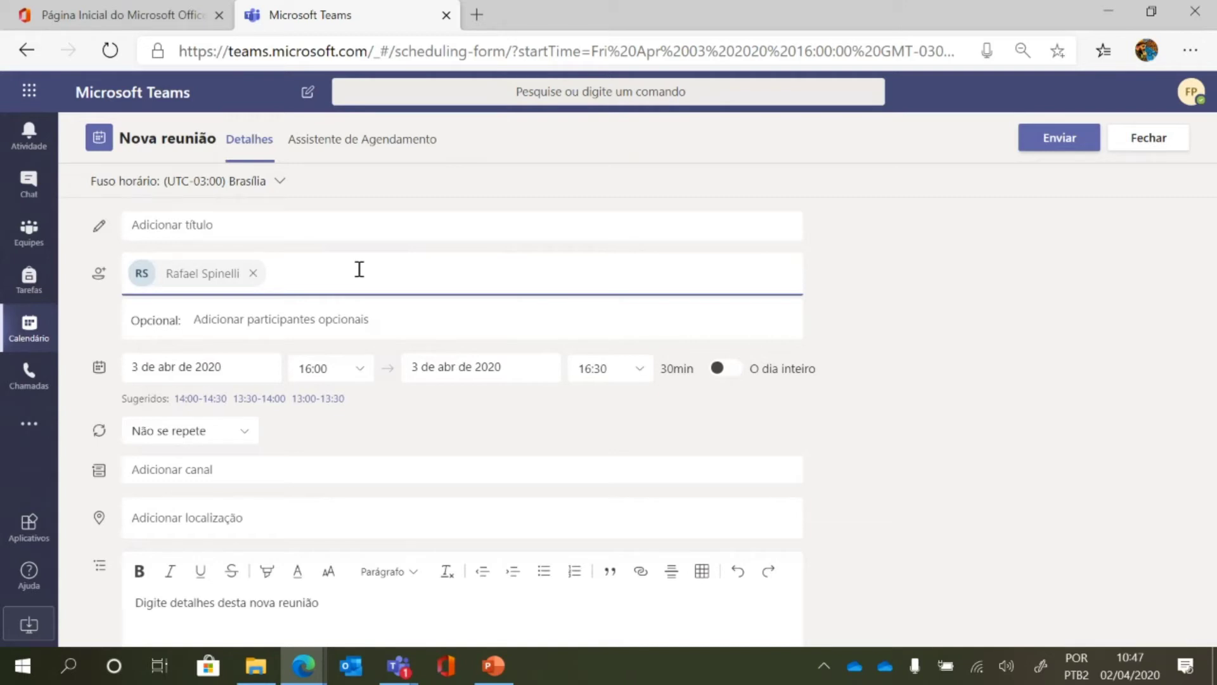
# Remove the required participant, close the new meeting form, and discard its unsaved changes.
pyautogui.click(253, 273)
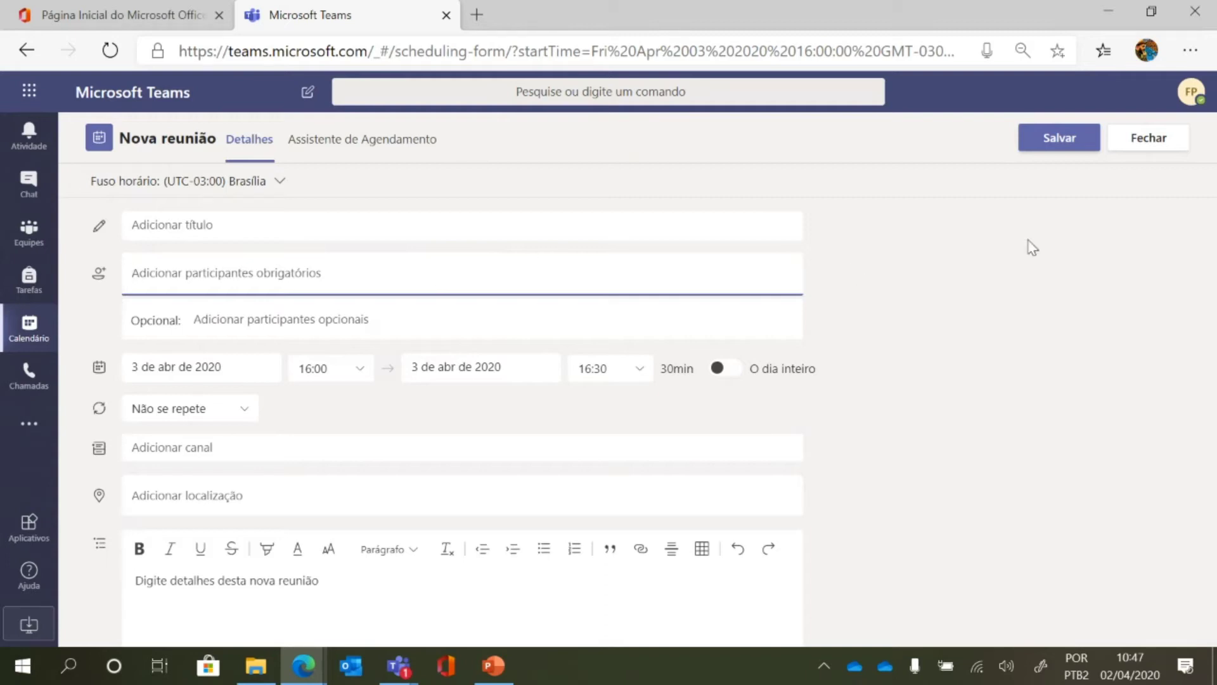
pyautogui.click(1169, 137)
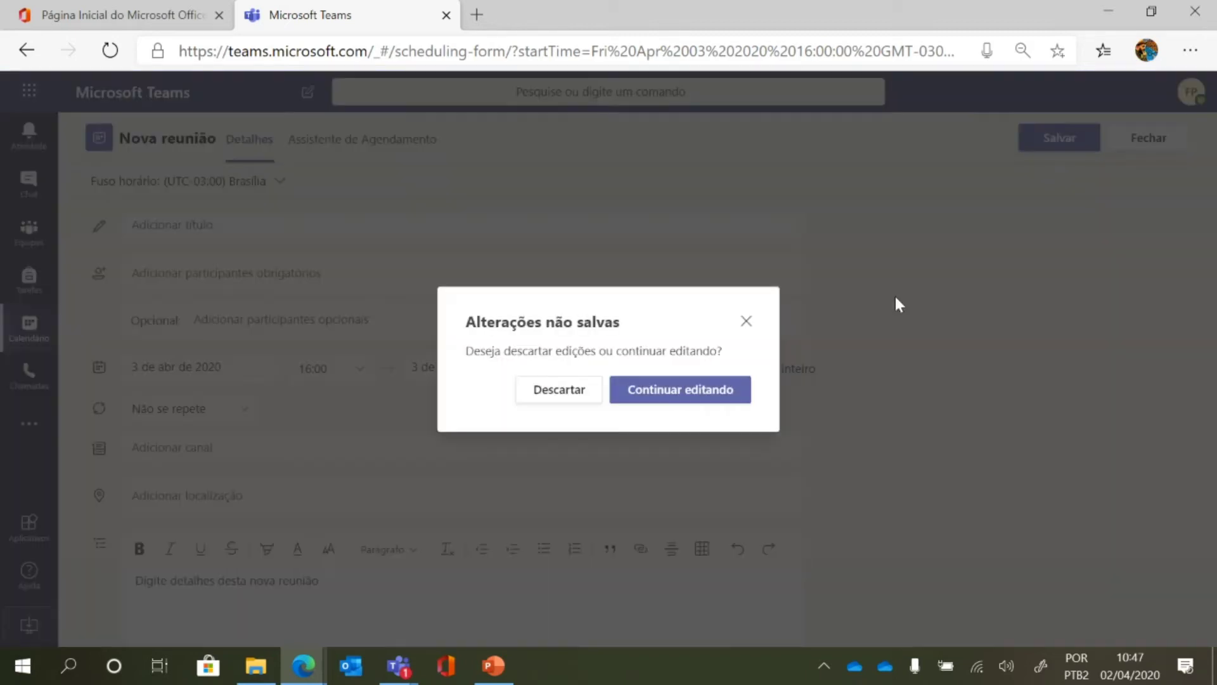
pyautogui.click(576, 382)
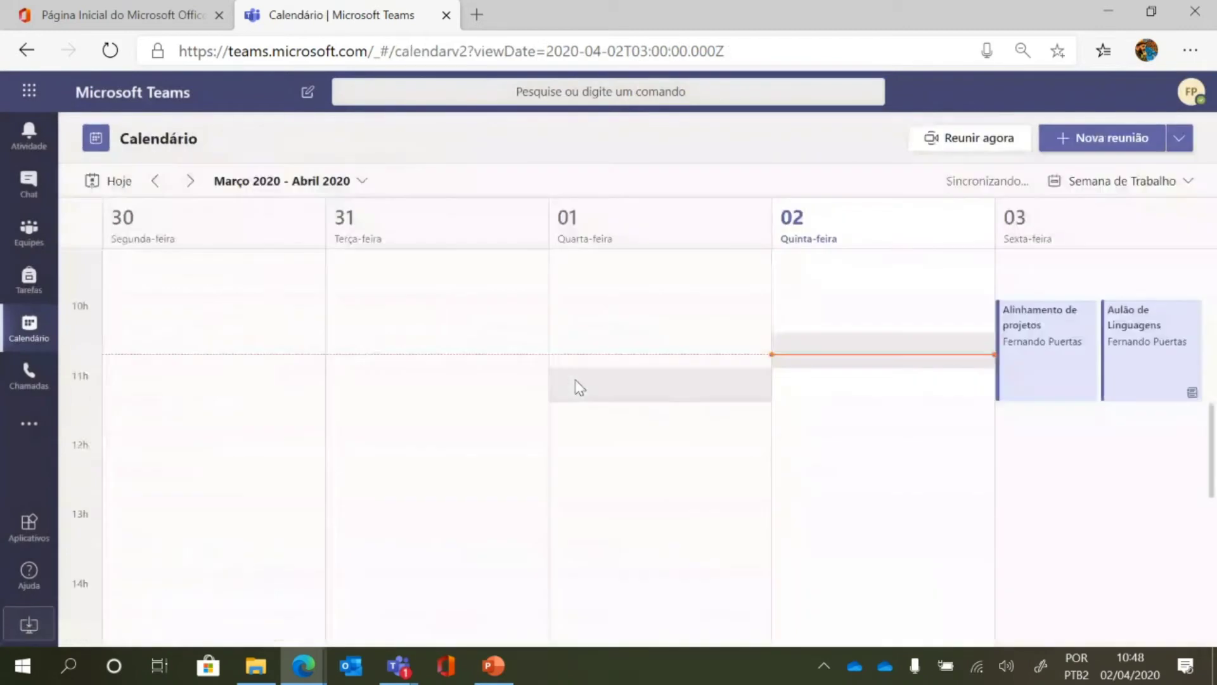
# Return to the TESTE_IFSP team's Geral channel, play the ended meeting's recording, pause it and close the player.
pyautogui.click(10, 249)
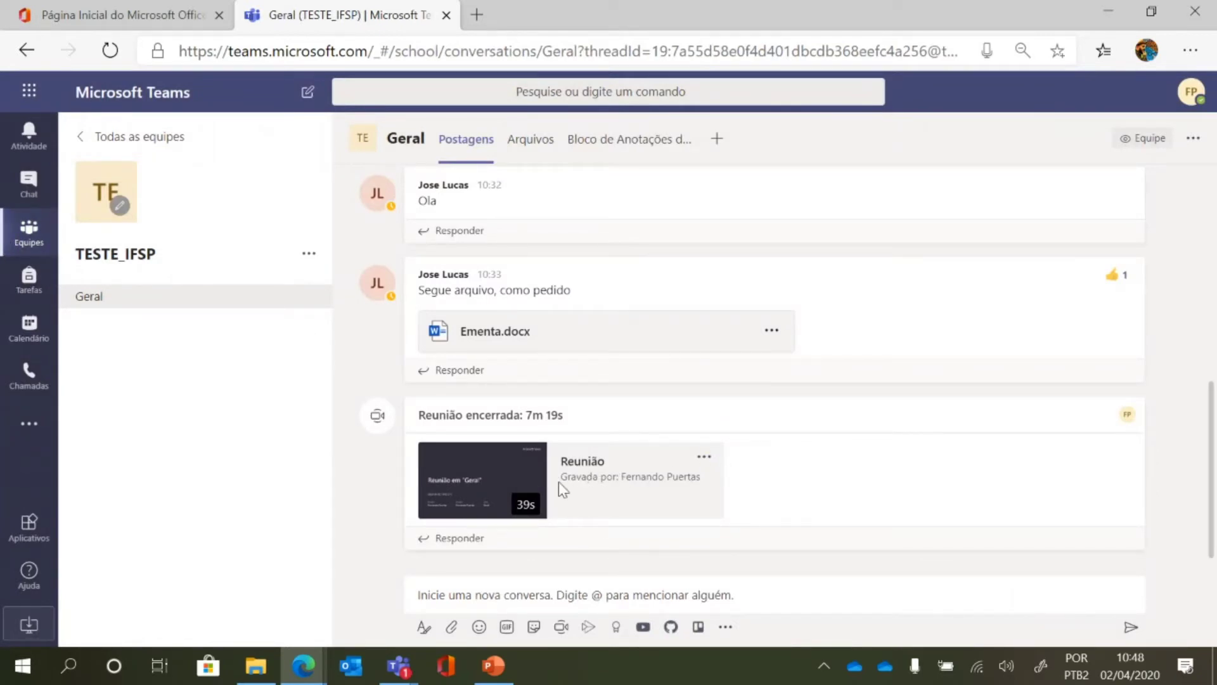
pyautogui.click(507, 469)
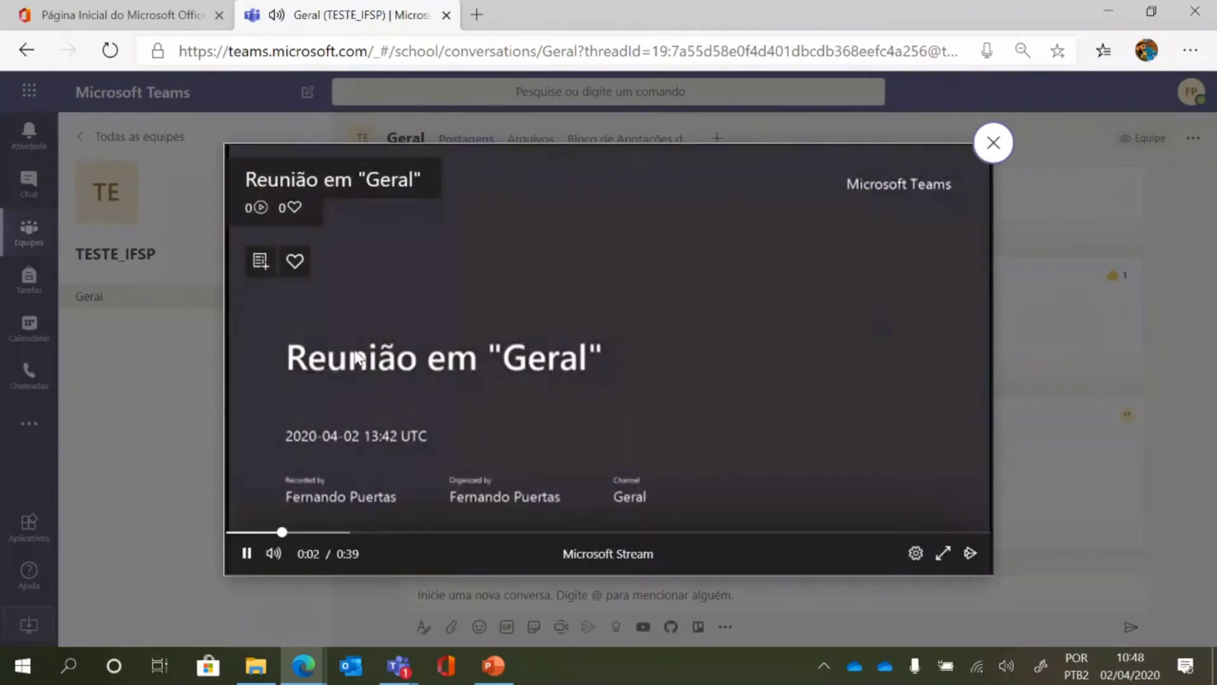
pyautogui.click(247, 553)
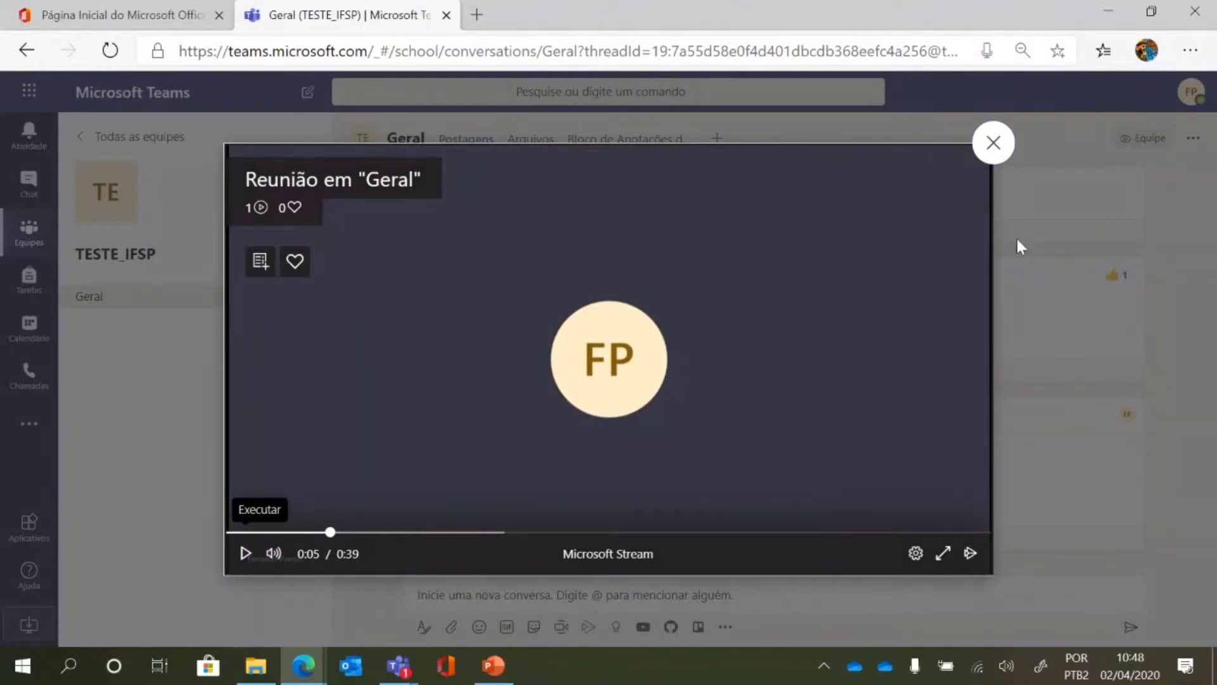
pyautogui.click(994, 142)
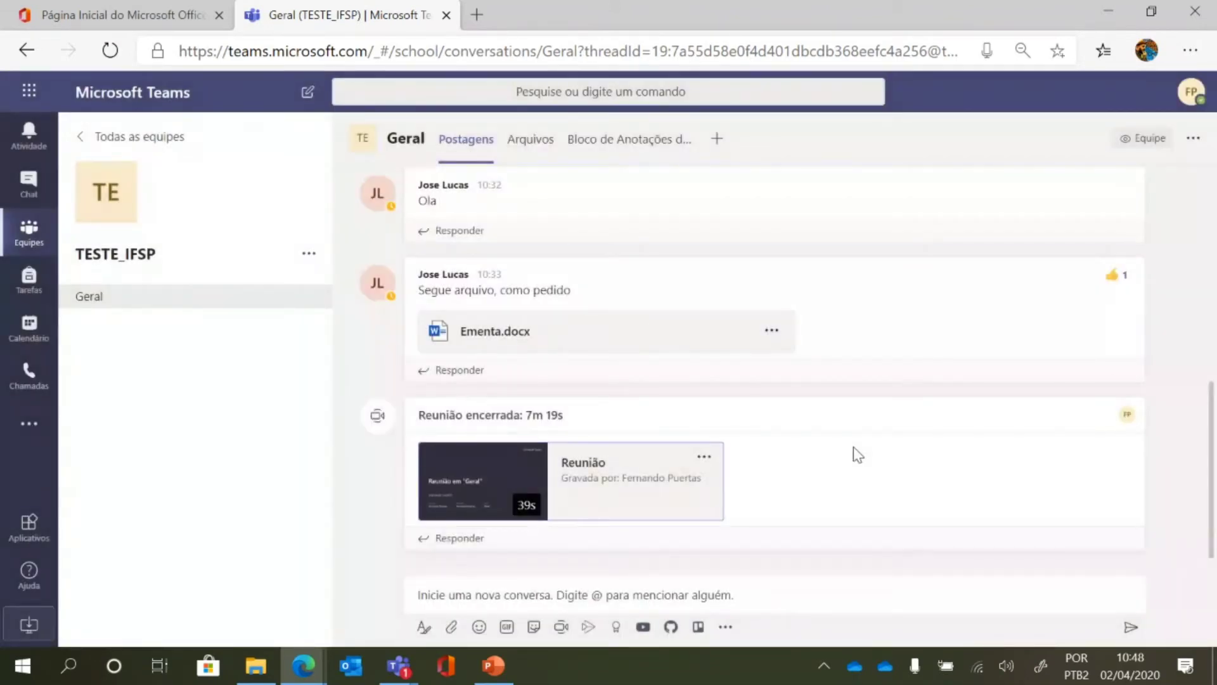
# Show the additional options for the meeting recording and dismiss them without choosing one.
pyautogui.click(705, 460)
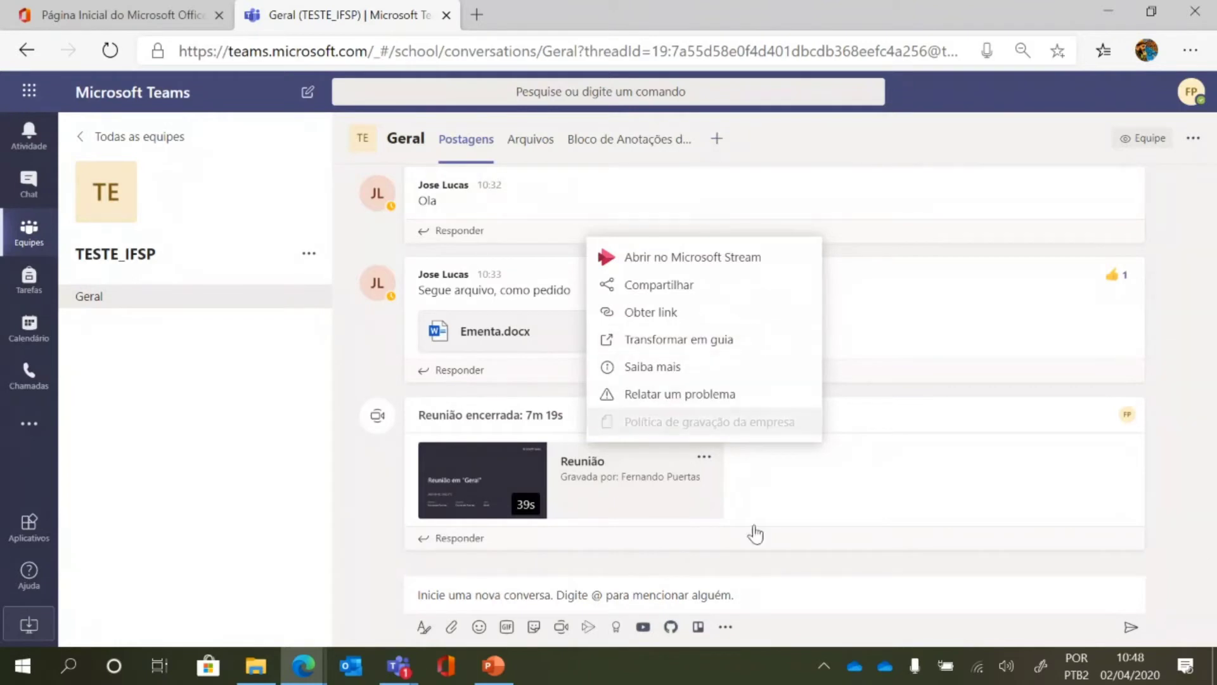
pyautogui.click(565, 589)
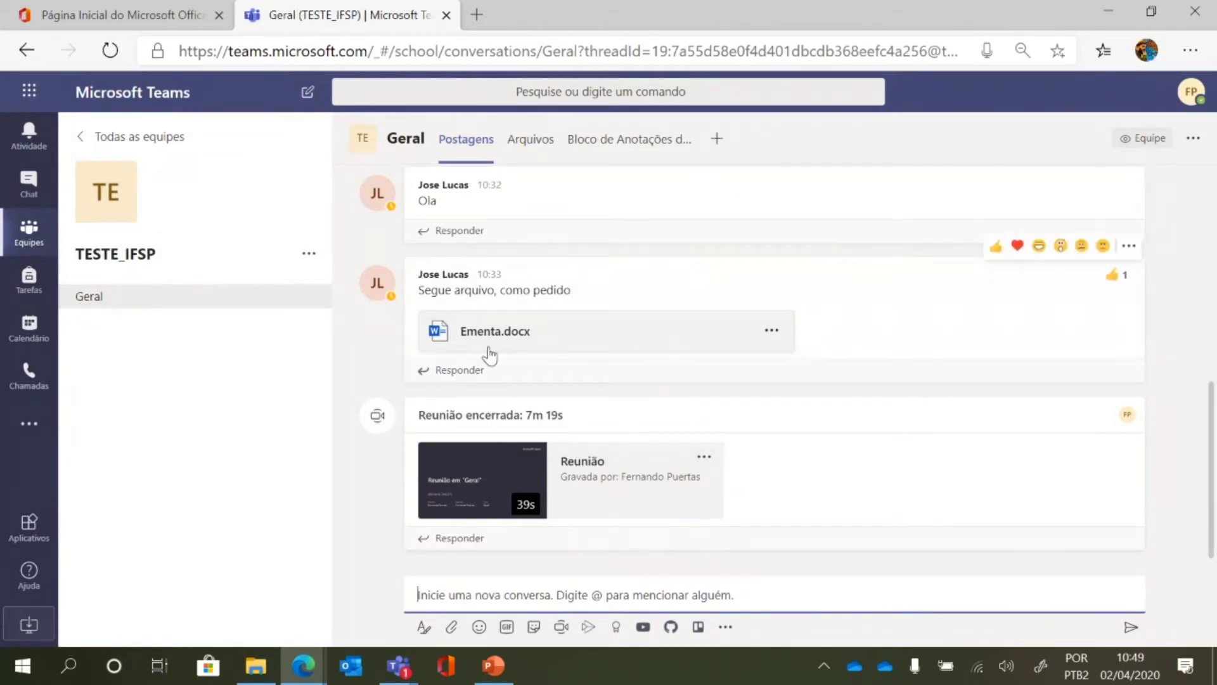
# Review the Geral channel's posts and the sorting options in its file list.
pyautogui.scroll(5, 630, 393)
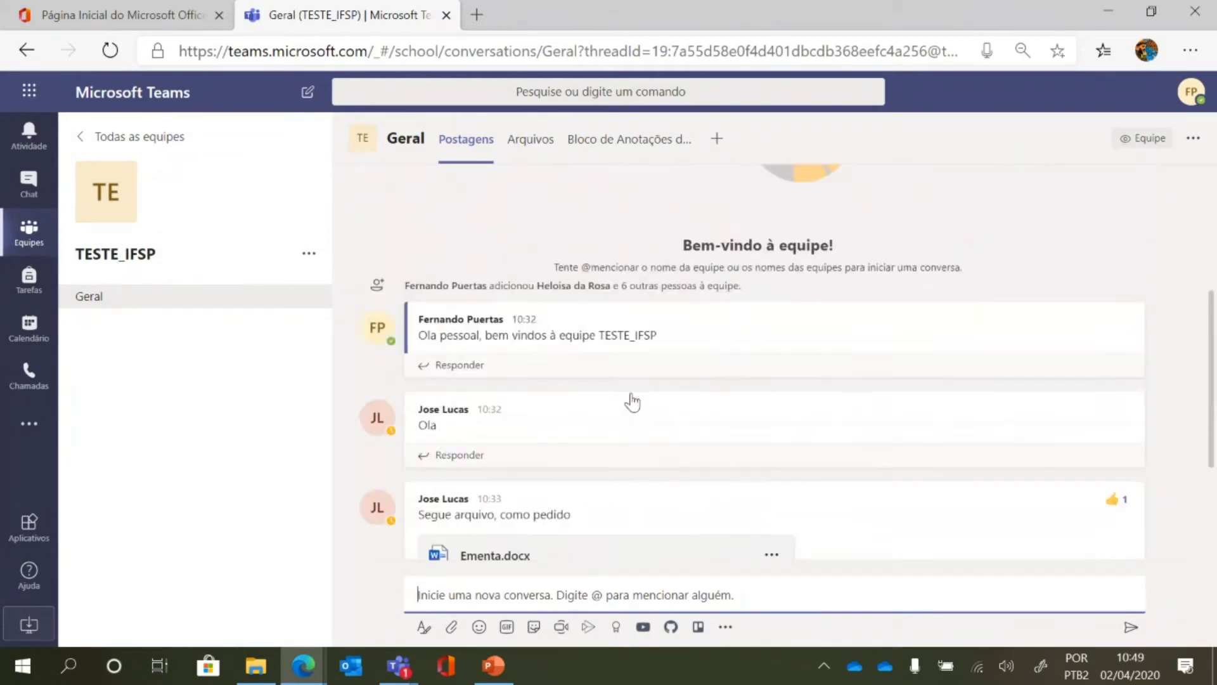
pyautogui.scroll(-5, 630, 393)
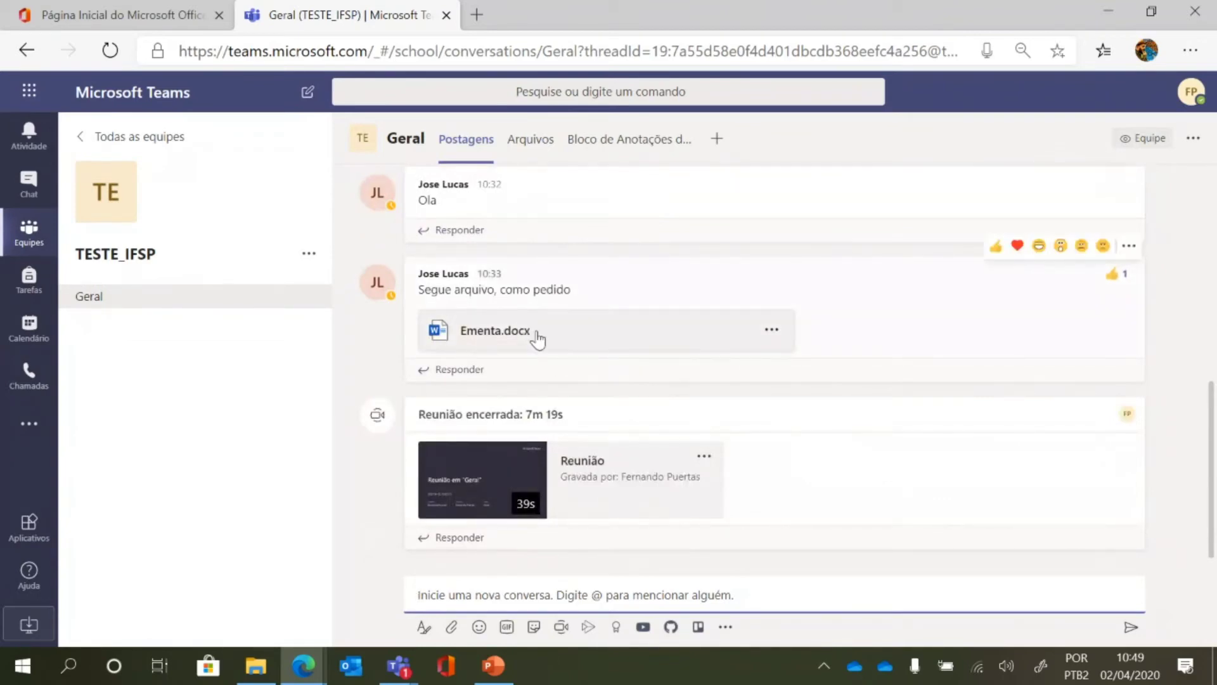
pyautogui.scroll(1, 729, 383)
pyautogui.scroll(-1, 729, 383)
pyautogui.click(544, 154)
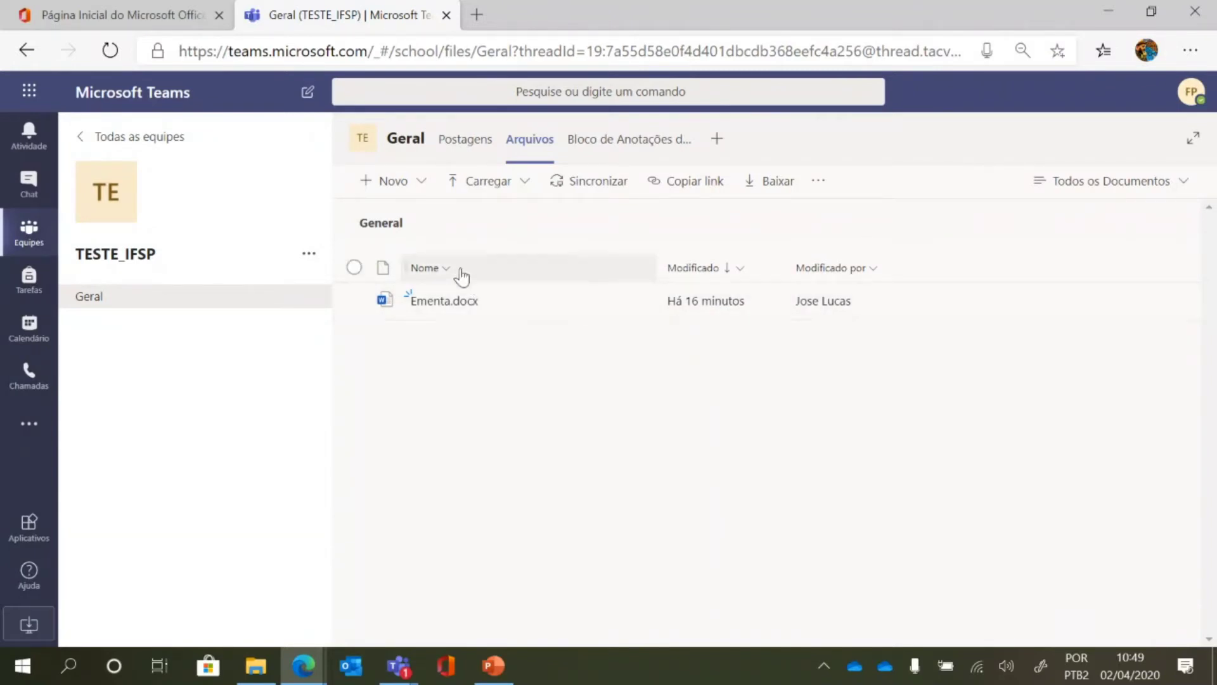
pyautogui.click(441, 269)
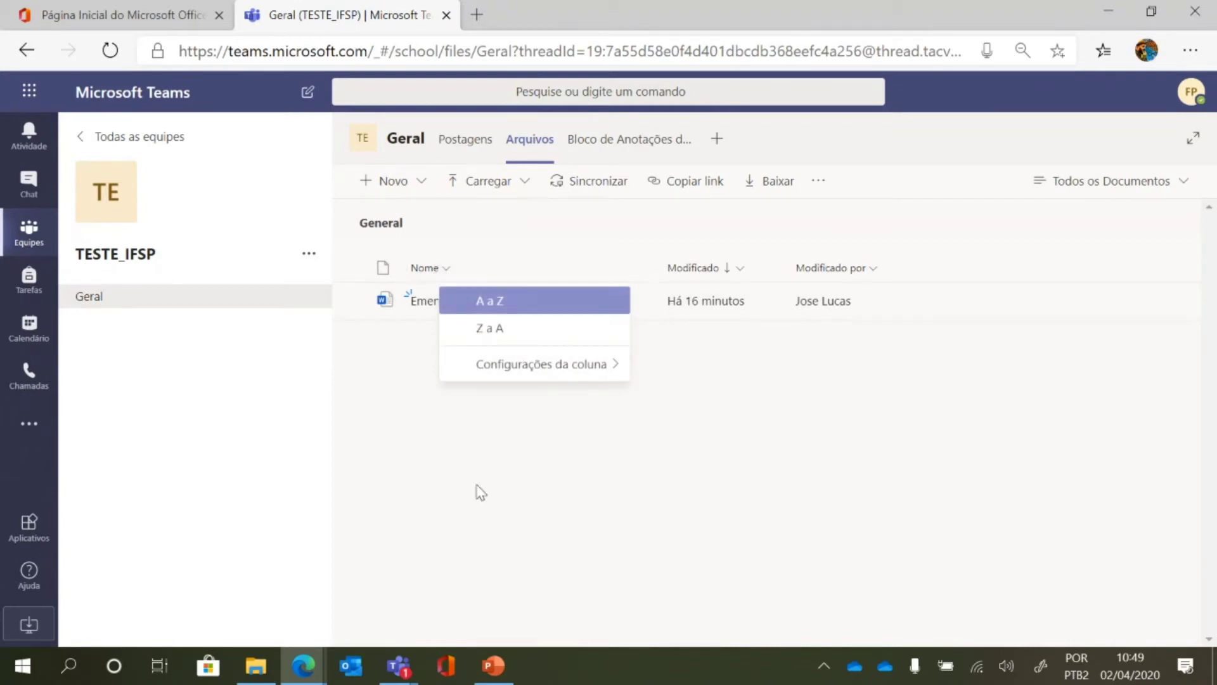
pyautogui.click(517, 501)
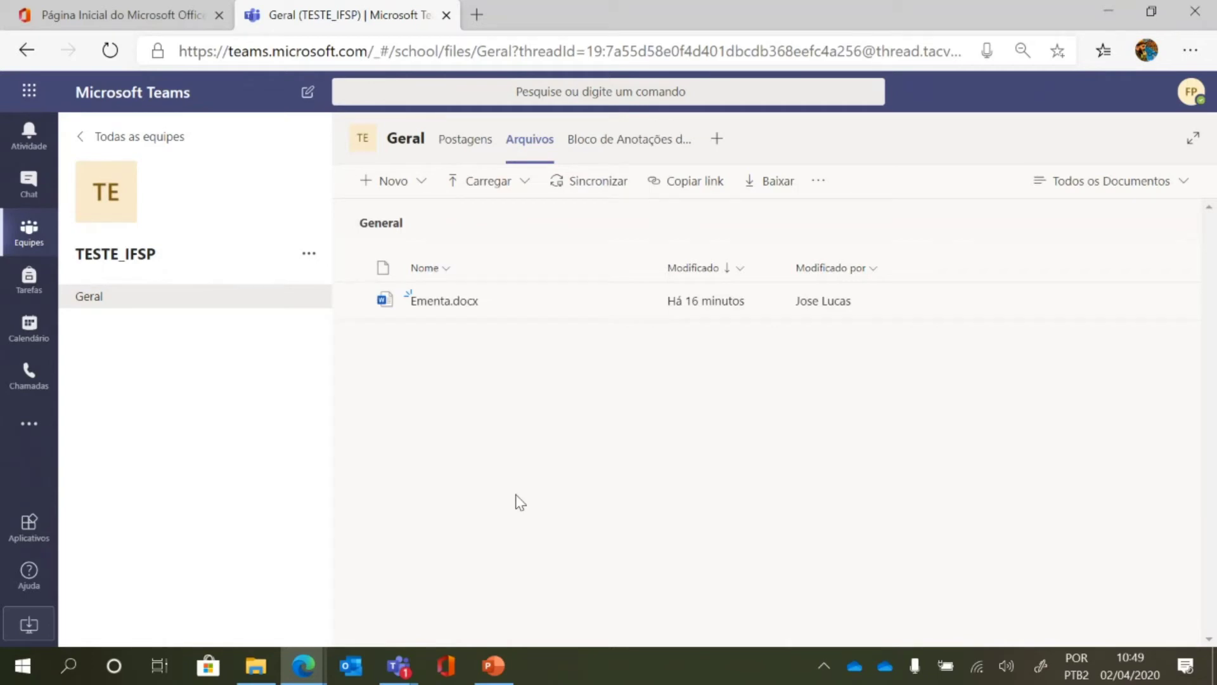
# Create a new folder named "Departamento X" in the Geral channel's files.
pyautogui.click(419, 182)
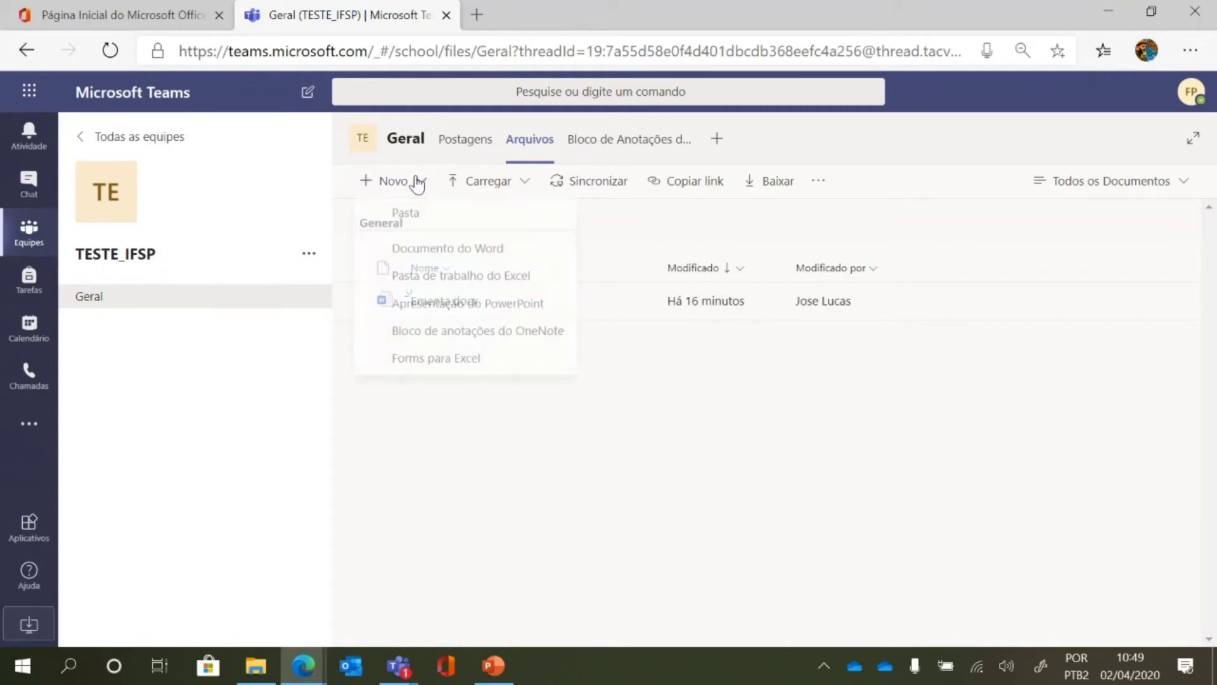
pyautogui.click(416, 214)
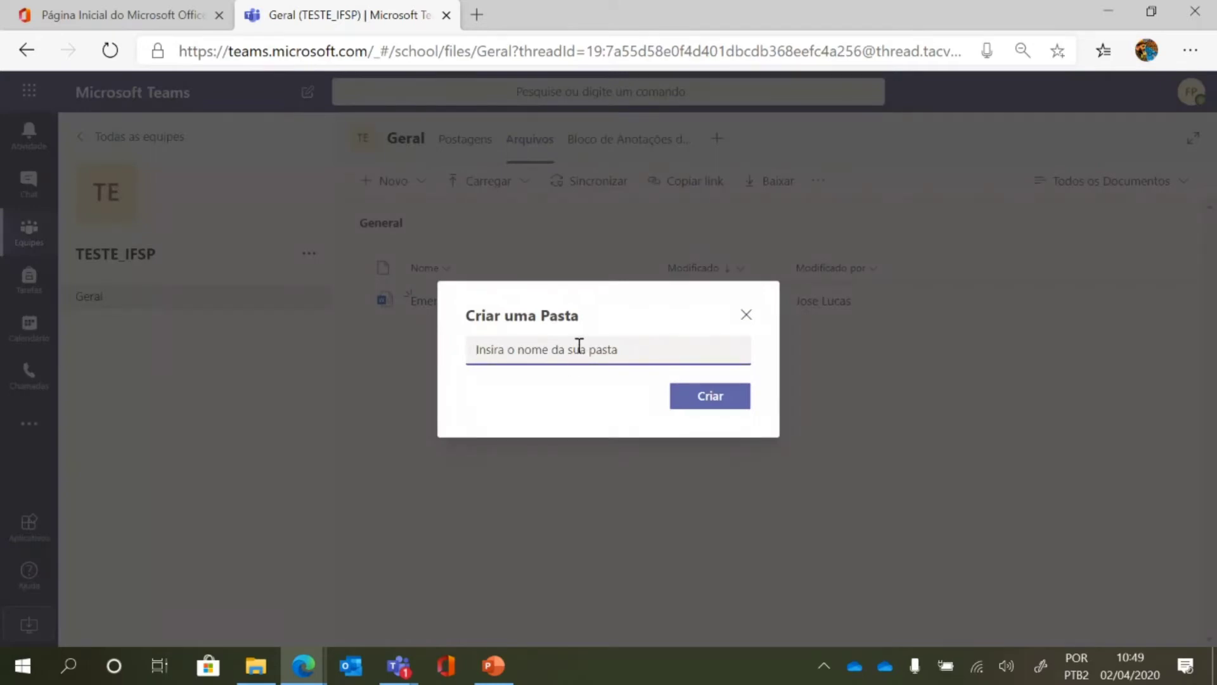
pyautogui.write('Depar')
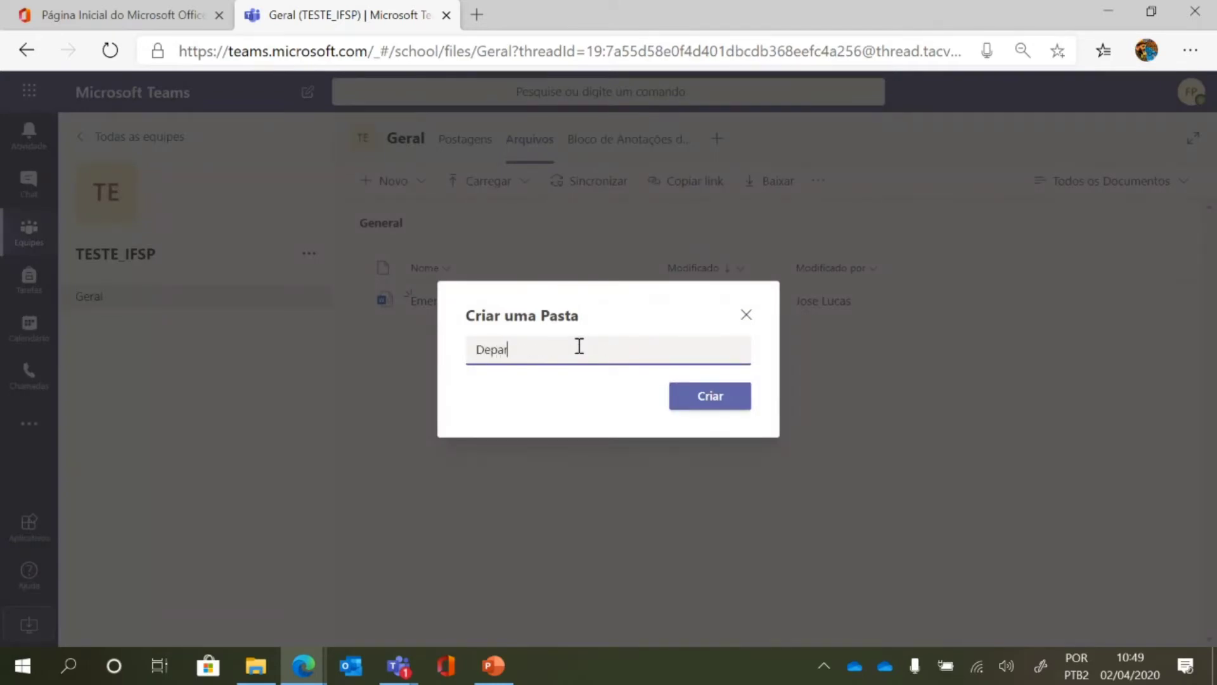
pyautogui.write('tamento X')
pyautogui.click(726, 405)
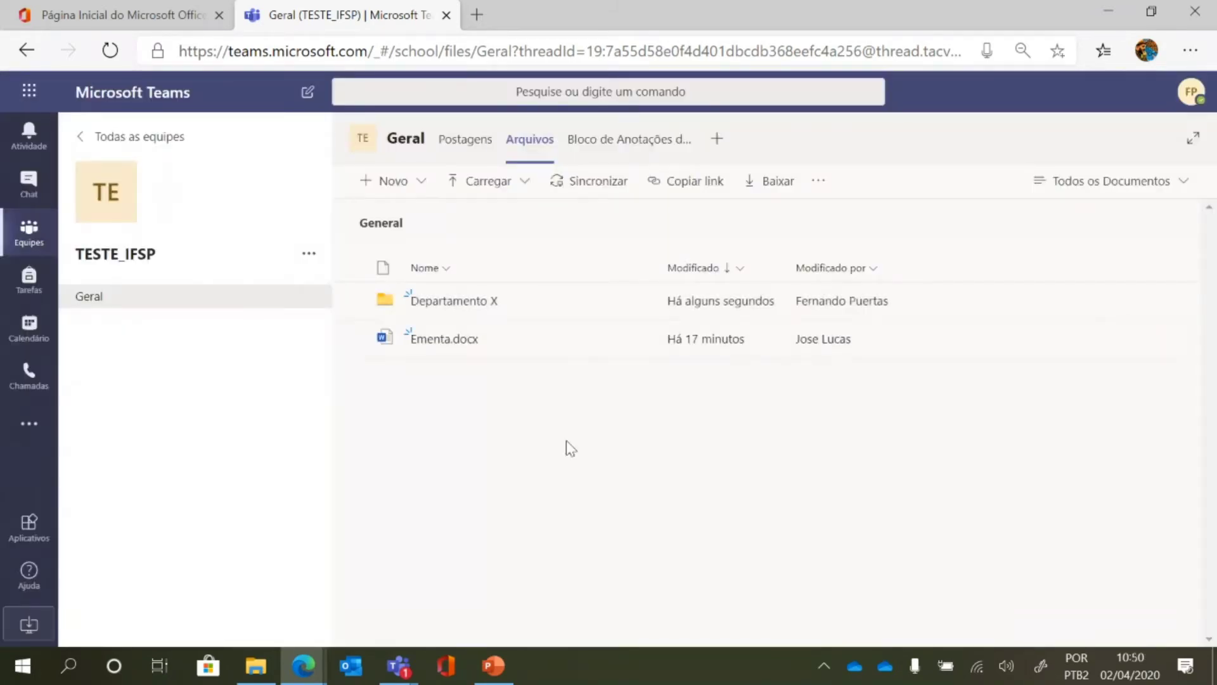
# Move Ementa.docx into the Departamento X folder.
pyautogui.rightClick(444, 345)
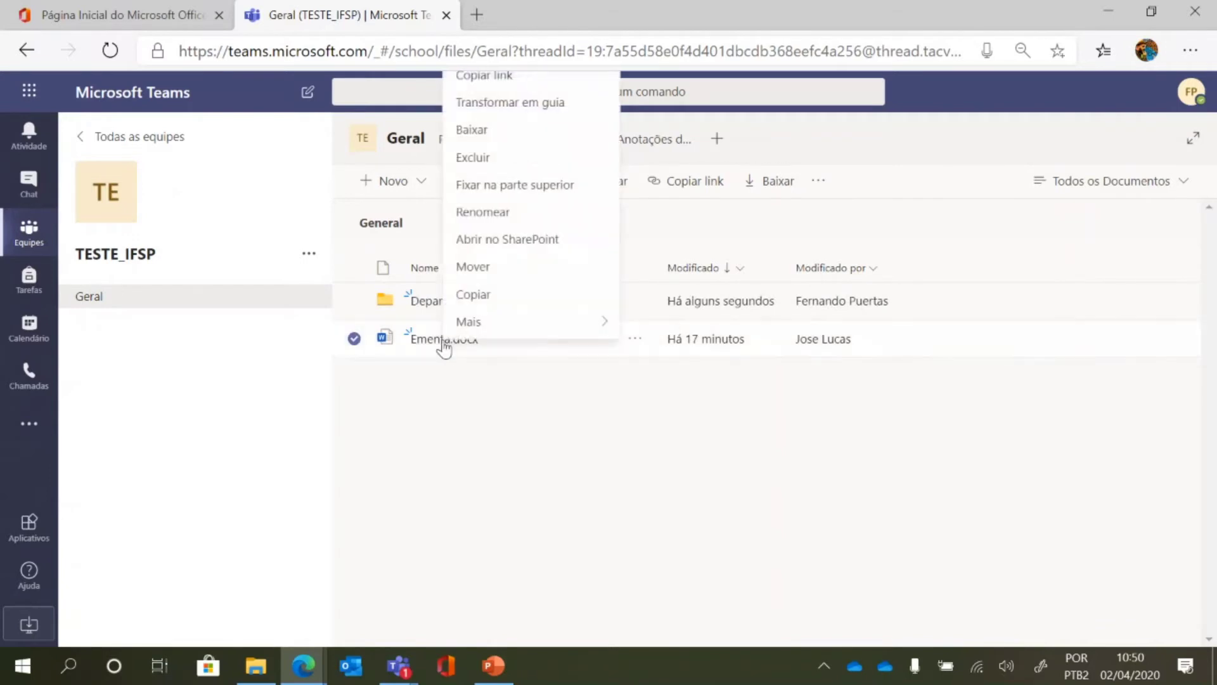
pyautogui.click(477, 275)
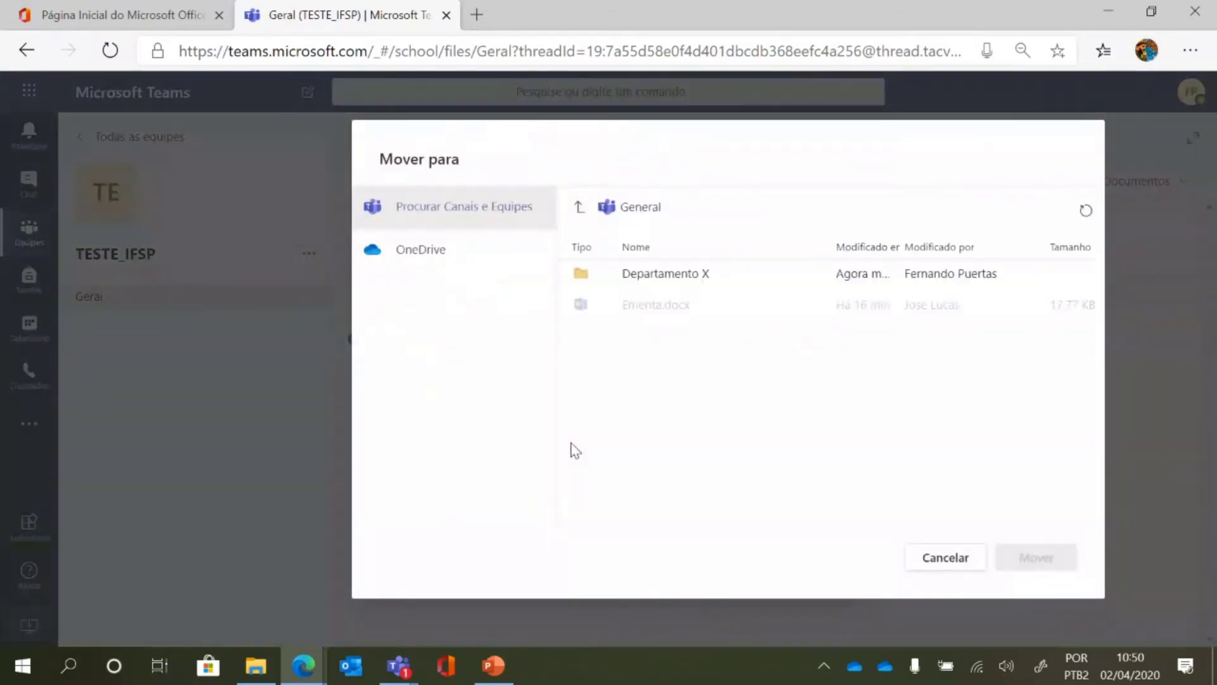
pyautogui.click(652, 279)
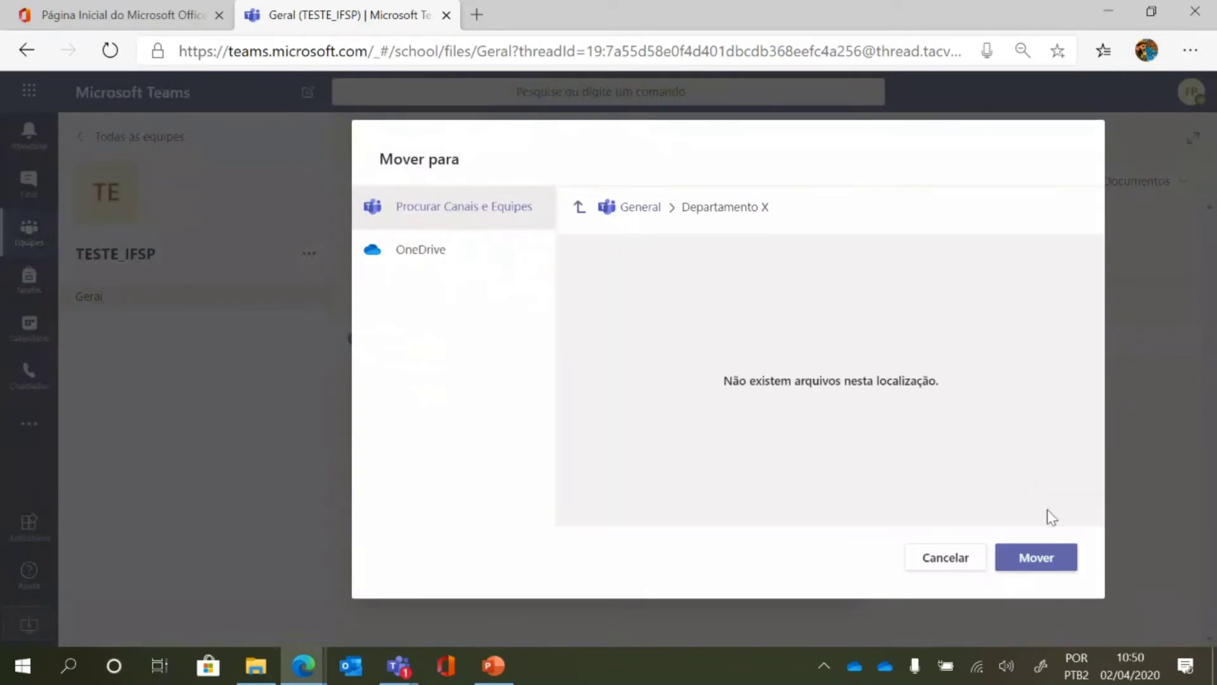
pyautogui.click(1035, 559)
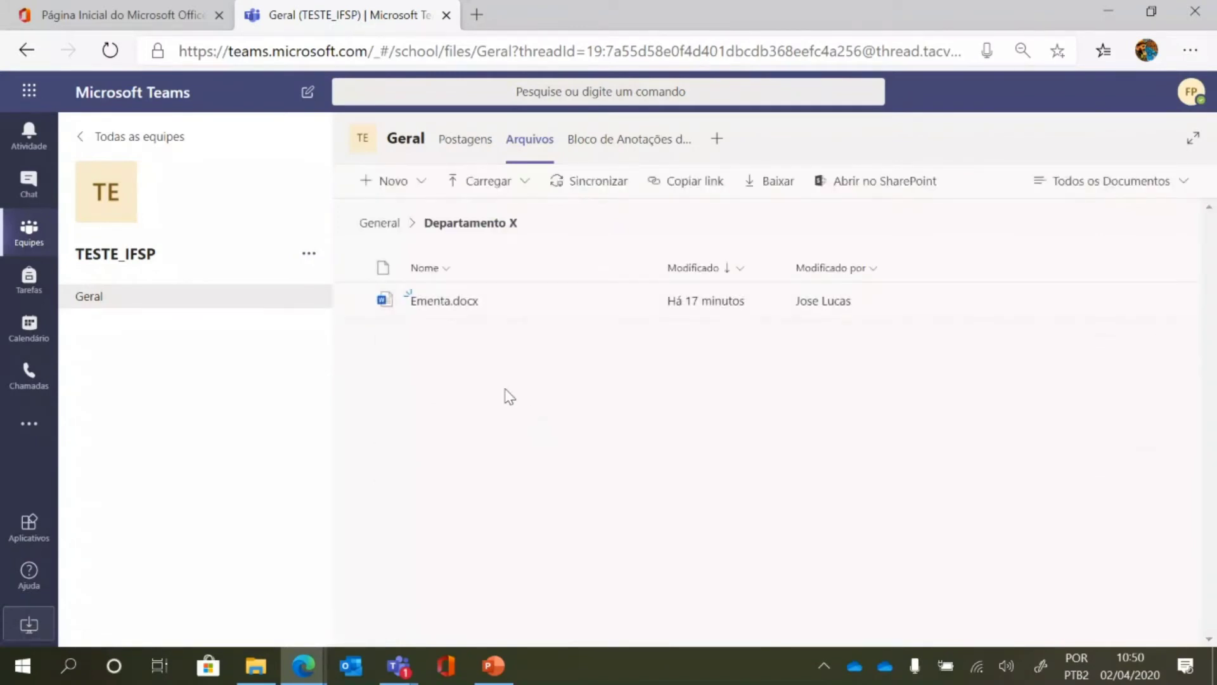
# Open Ementa.docx from the Departamento X folder and add a line below the title with "TESTE_" and the signed-in user's first name in capitals.
pyautogui.click(442, 302)
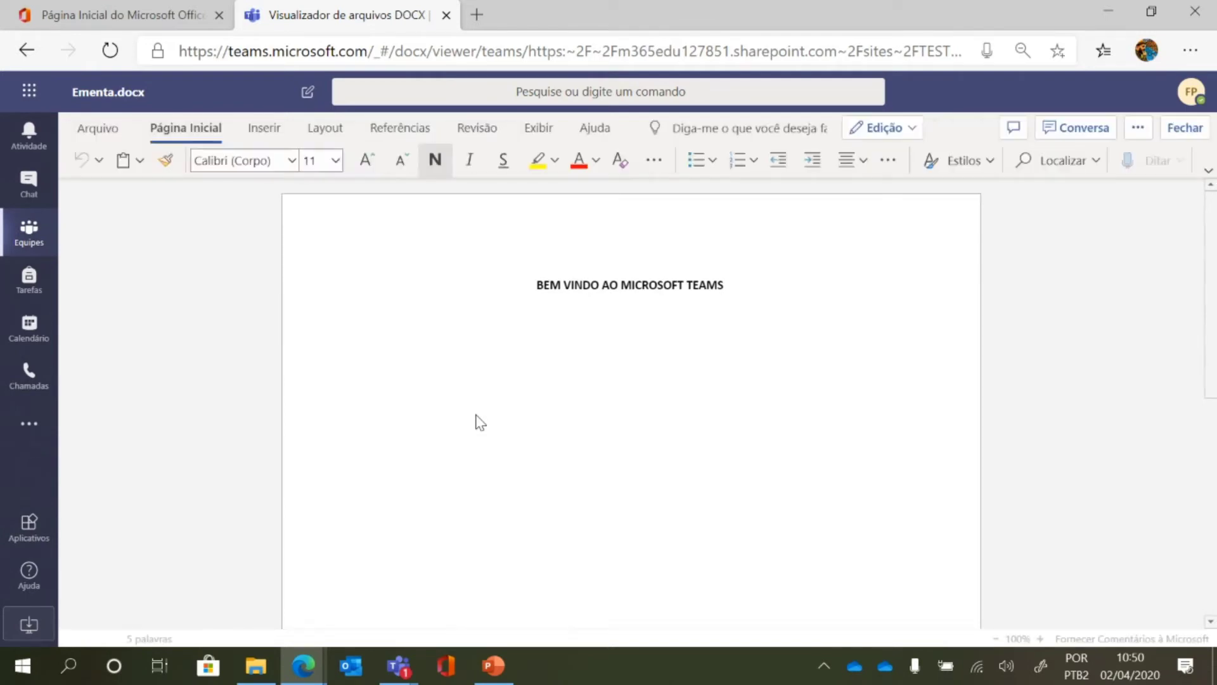
pyautogui.click(731, 281)
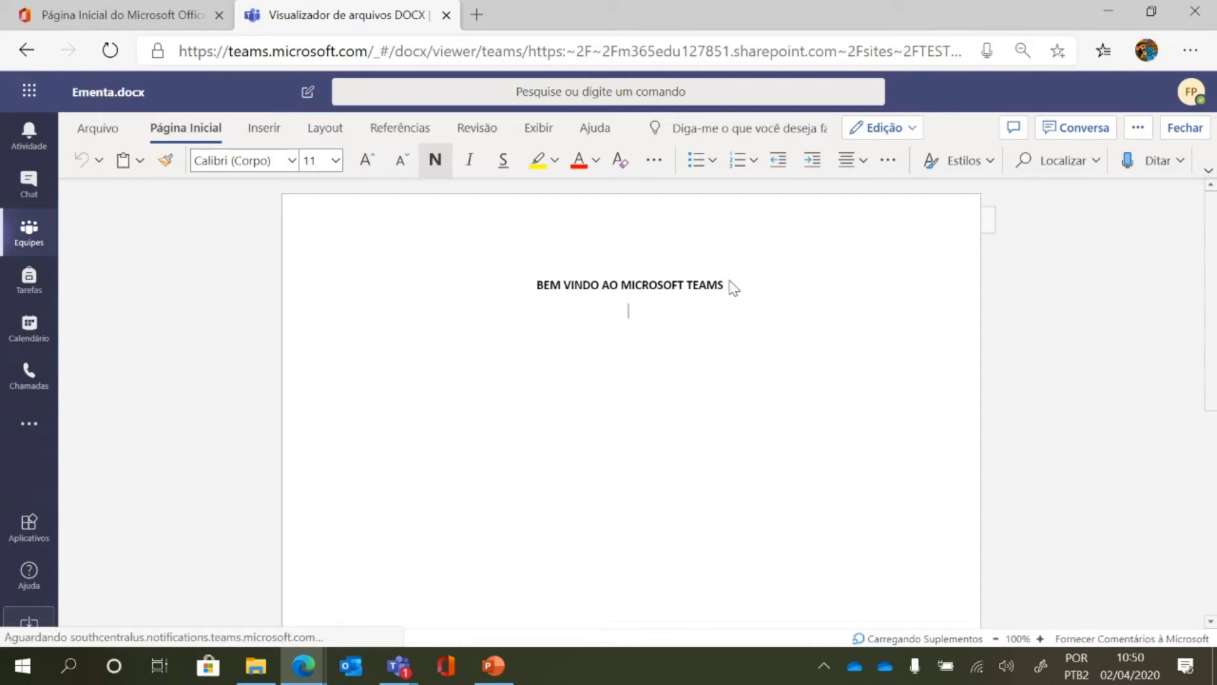
pyautogui.press('Return')
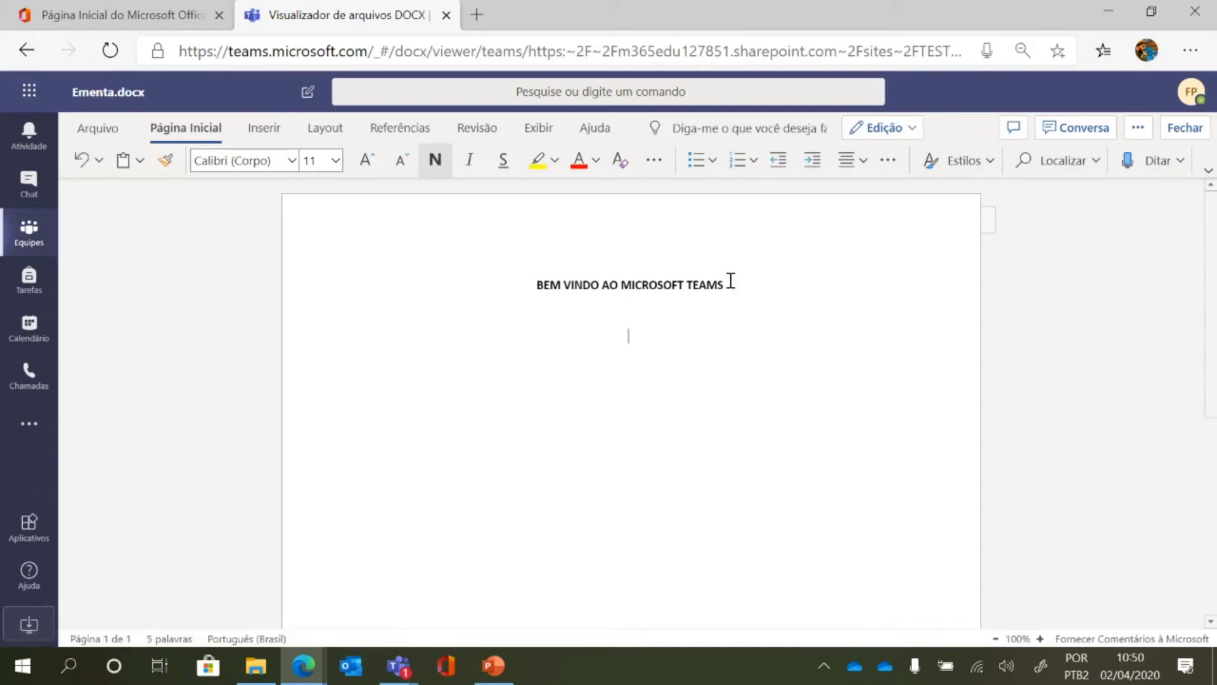
pyautogui.write('TESTE_FERNANDO')
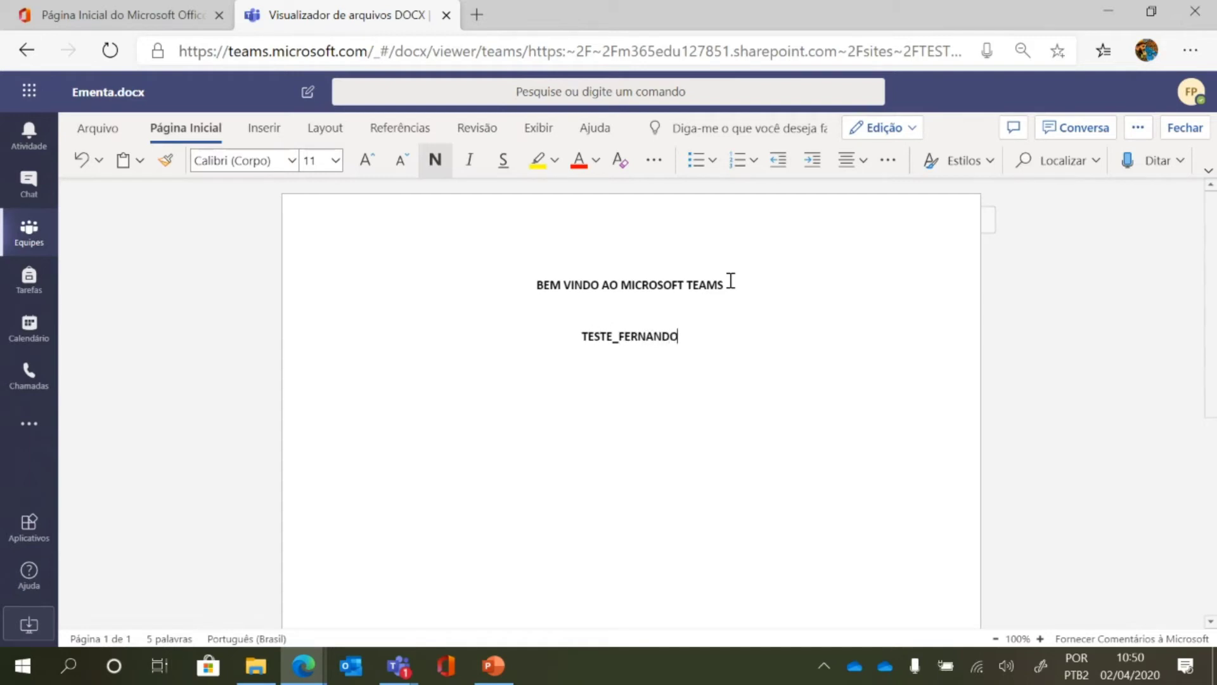
# Switch to the second account's InPrivate browser window and open Ementa.docx from the Departamento X folder in the Geral channel's files.
pyautogui.moveTo(303, 665)
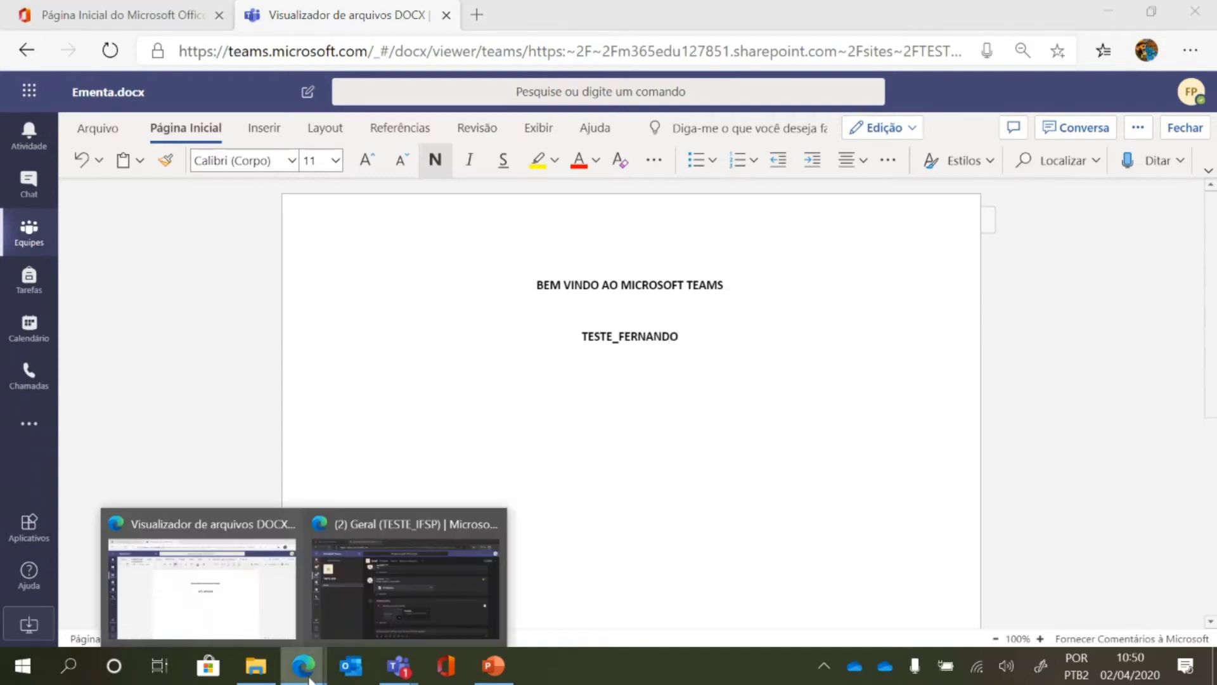
pyautogui.click(393, 582)
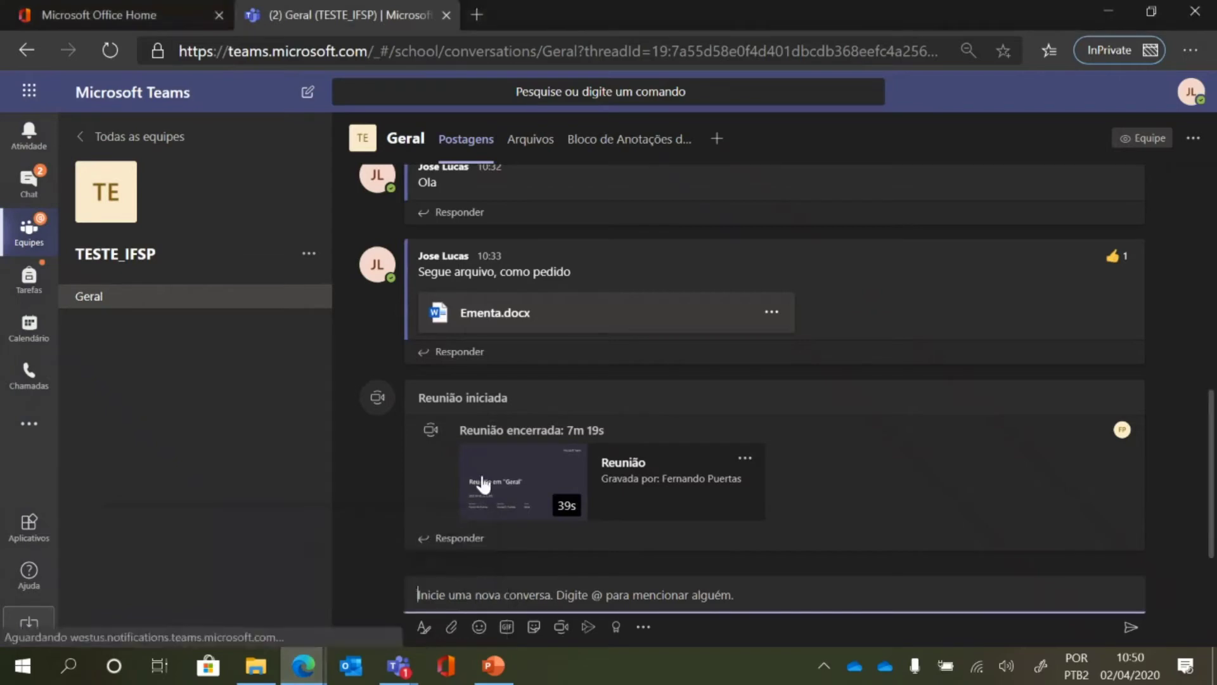
pyautogui.scroll(1, 528, 374)
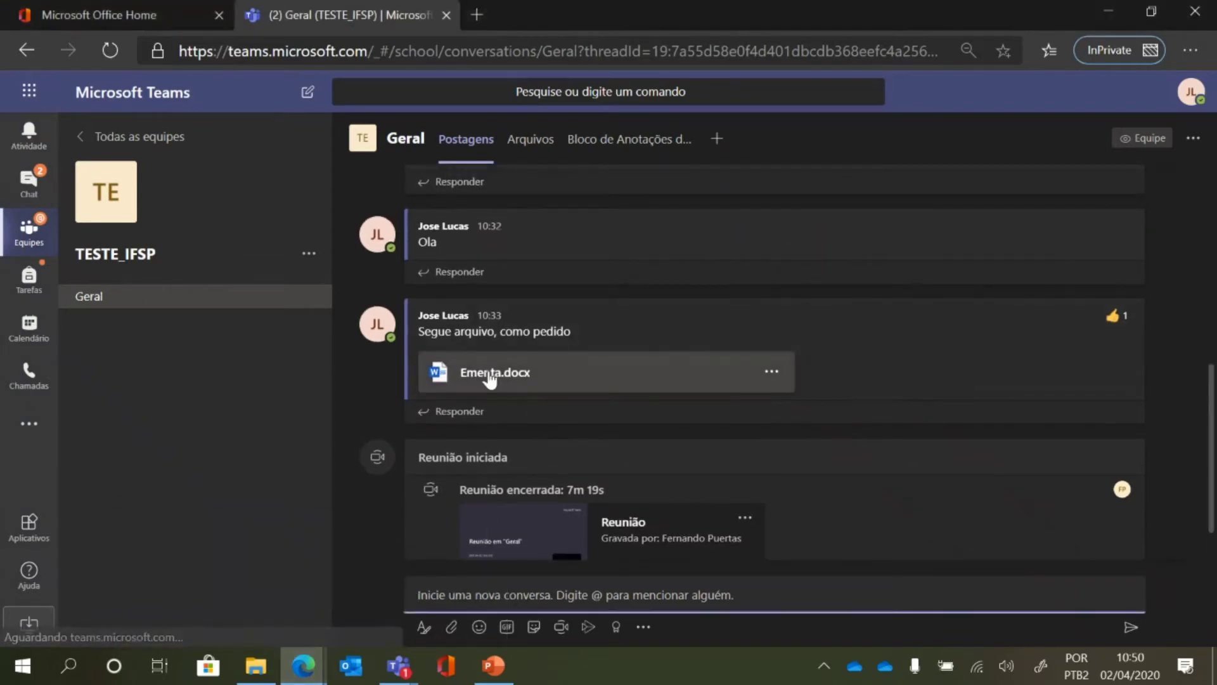
pyautogui.click(530, 139)
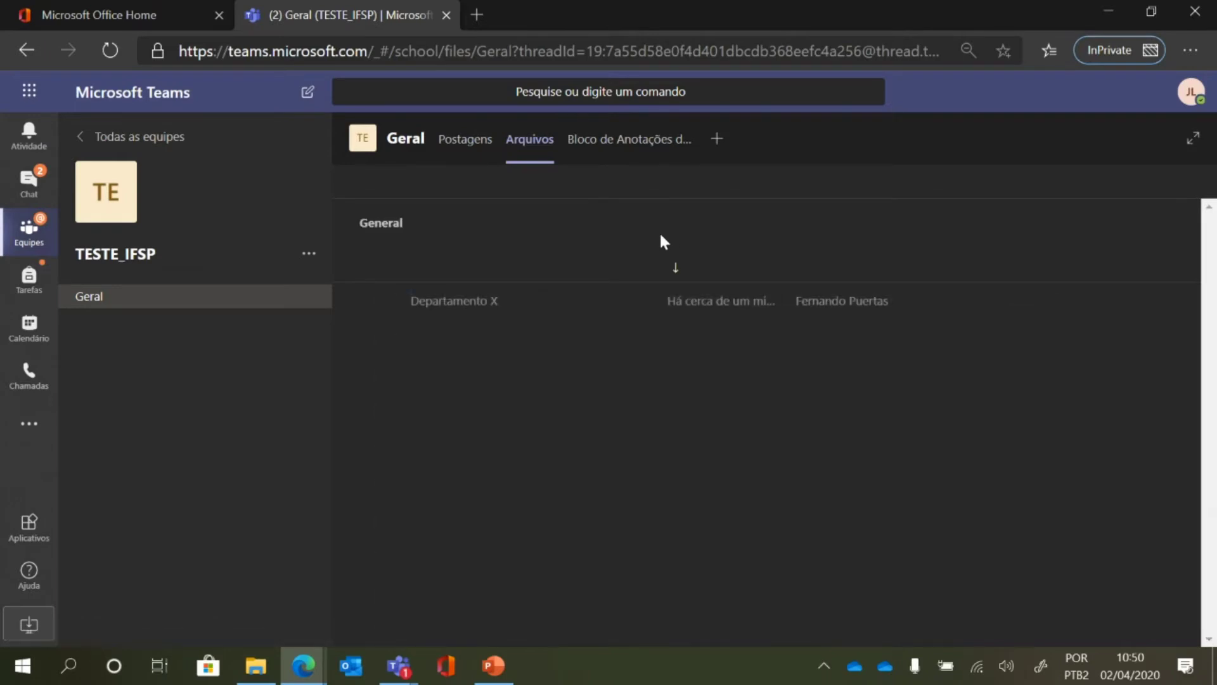
pyautogui.click(465, 303)
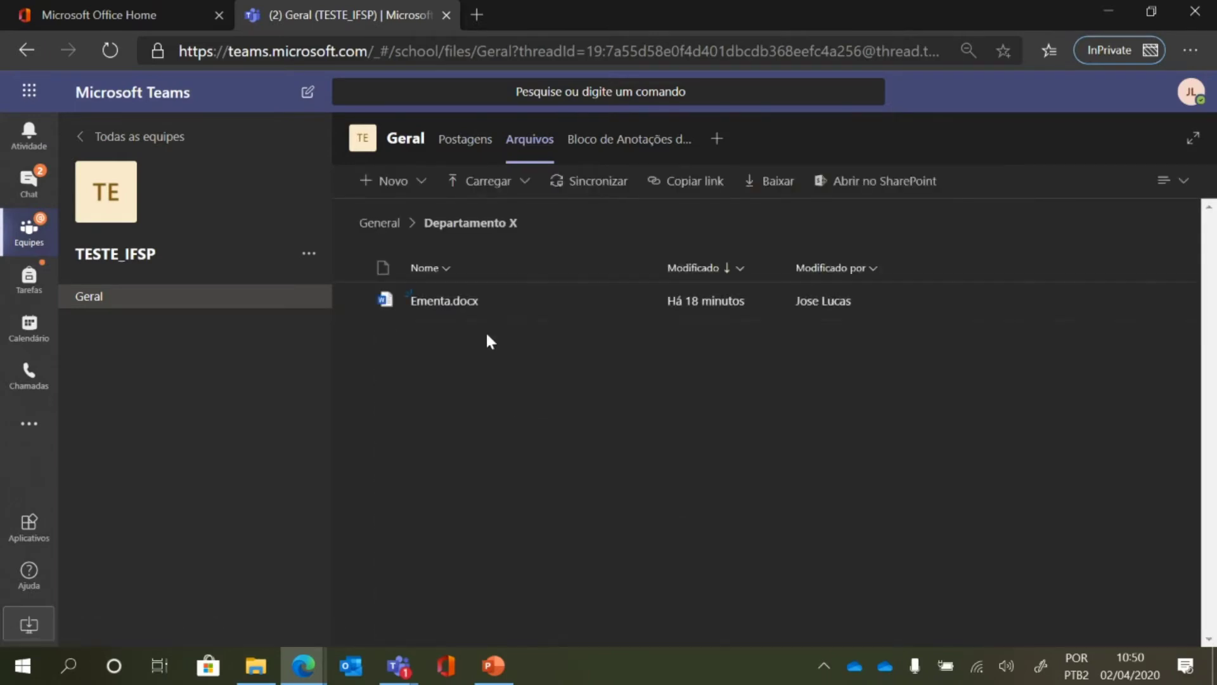
pyautogui.click(471, 310)
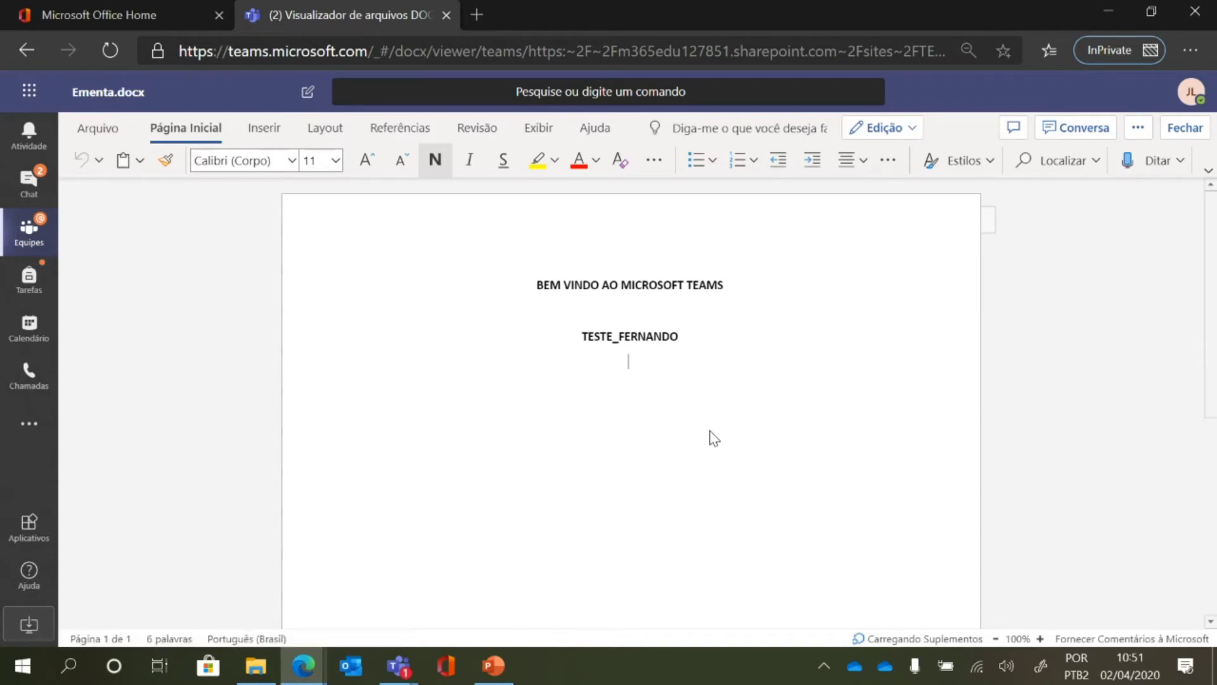
# Add a line at the end of the document with "TESTE_" followed by the second account holder's first name in capitals.
pyautogui.write('TEST')
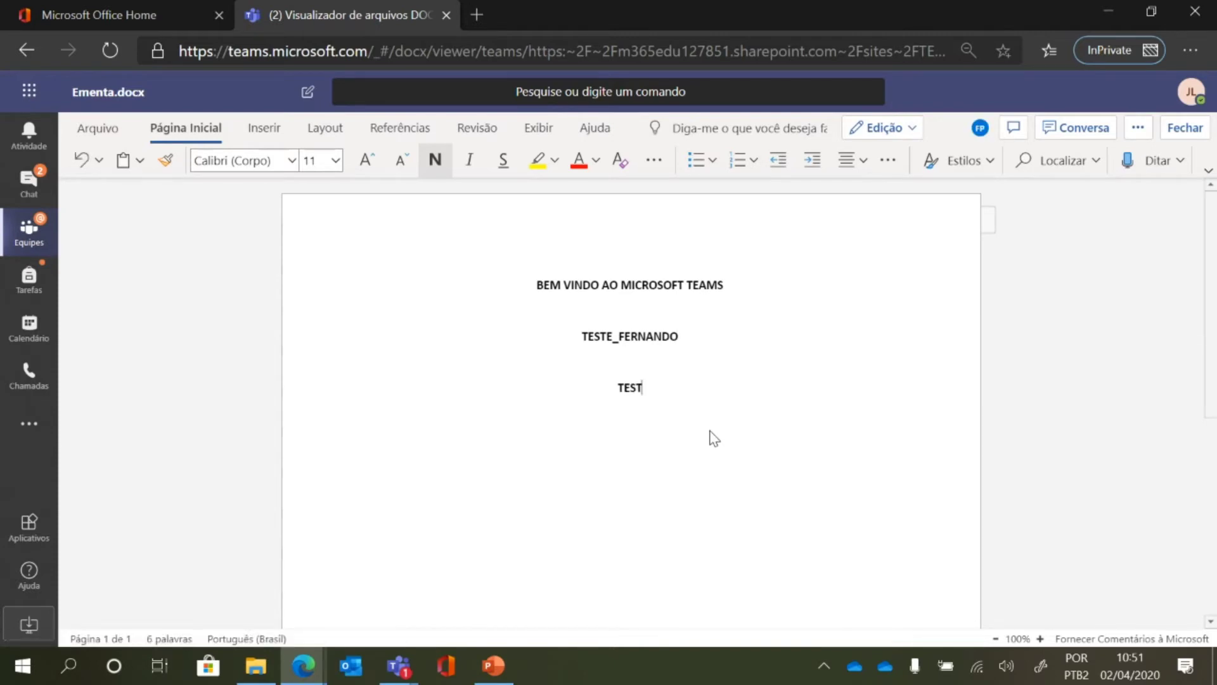
pyautogui.write('E_JOS')
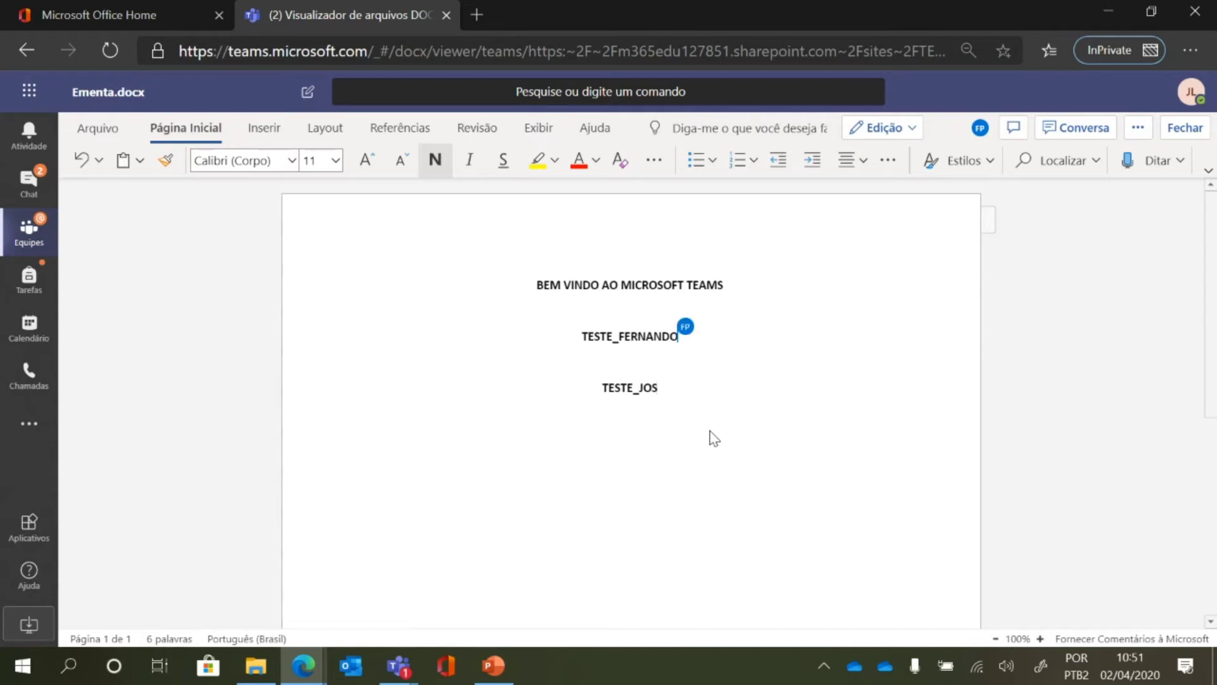
pyautogui.write('É')
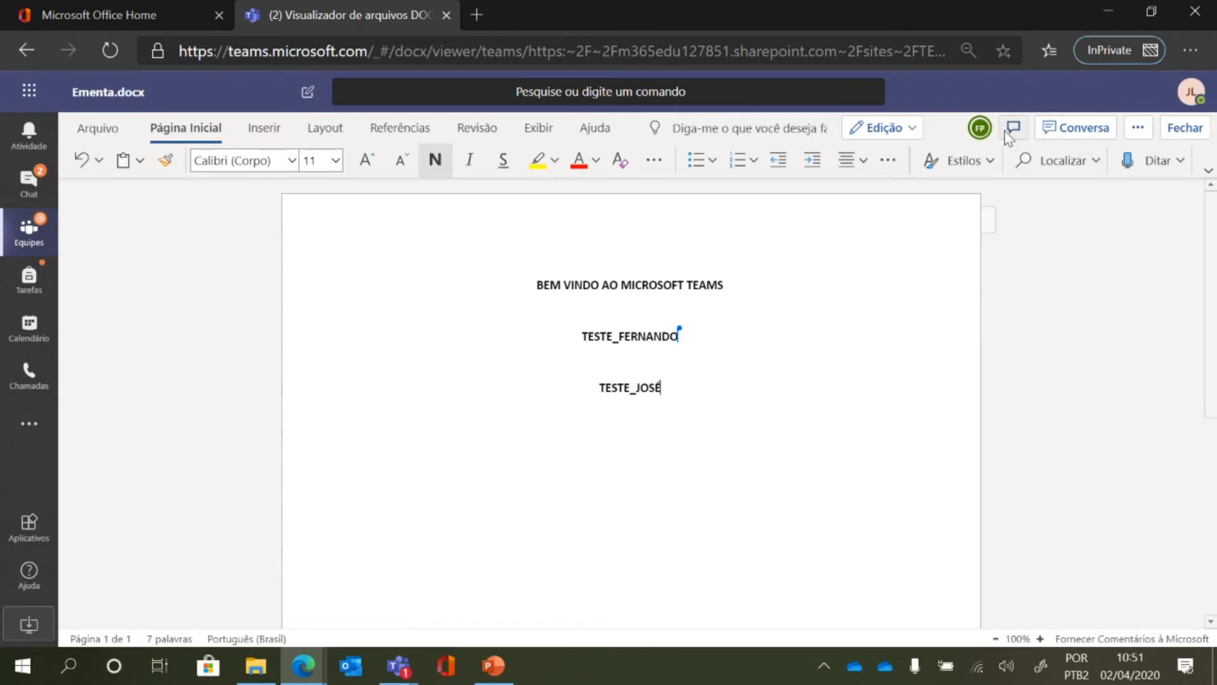
# Post a document conversation message greeting the colleague by name and saying "estou com uma dúvida no parágrafo 4", and close the document.
pyautogui.click(1052, 131)
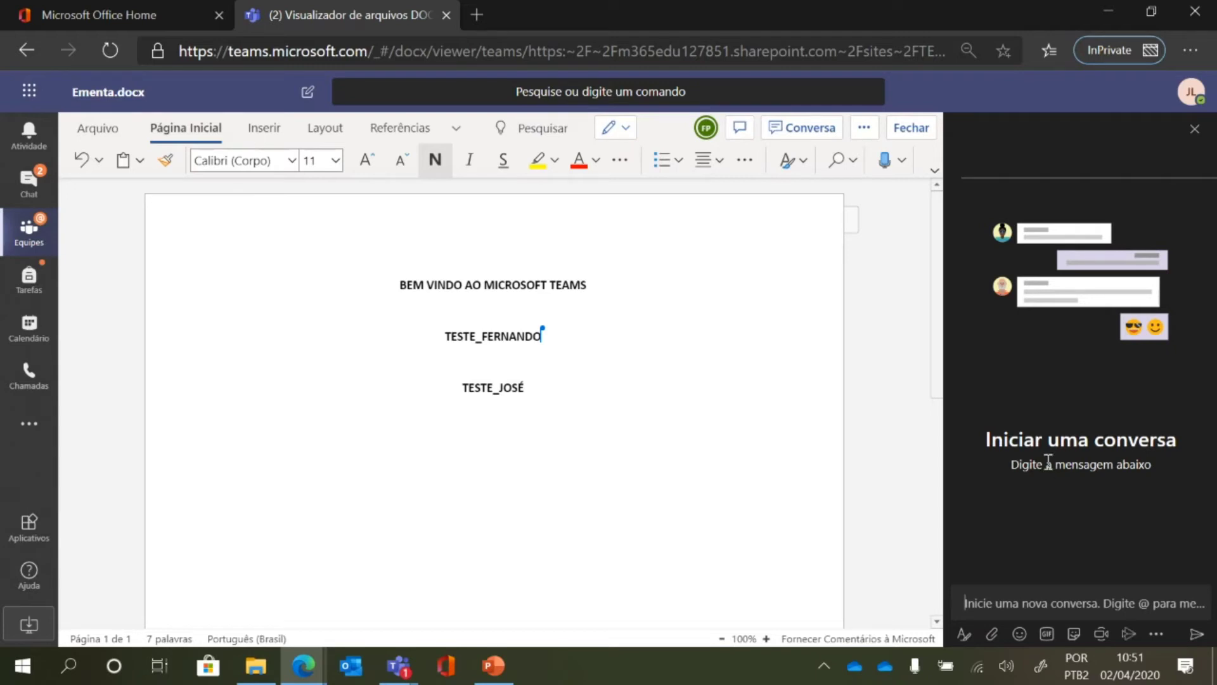
pyautogui.write('Ola F')
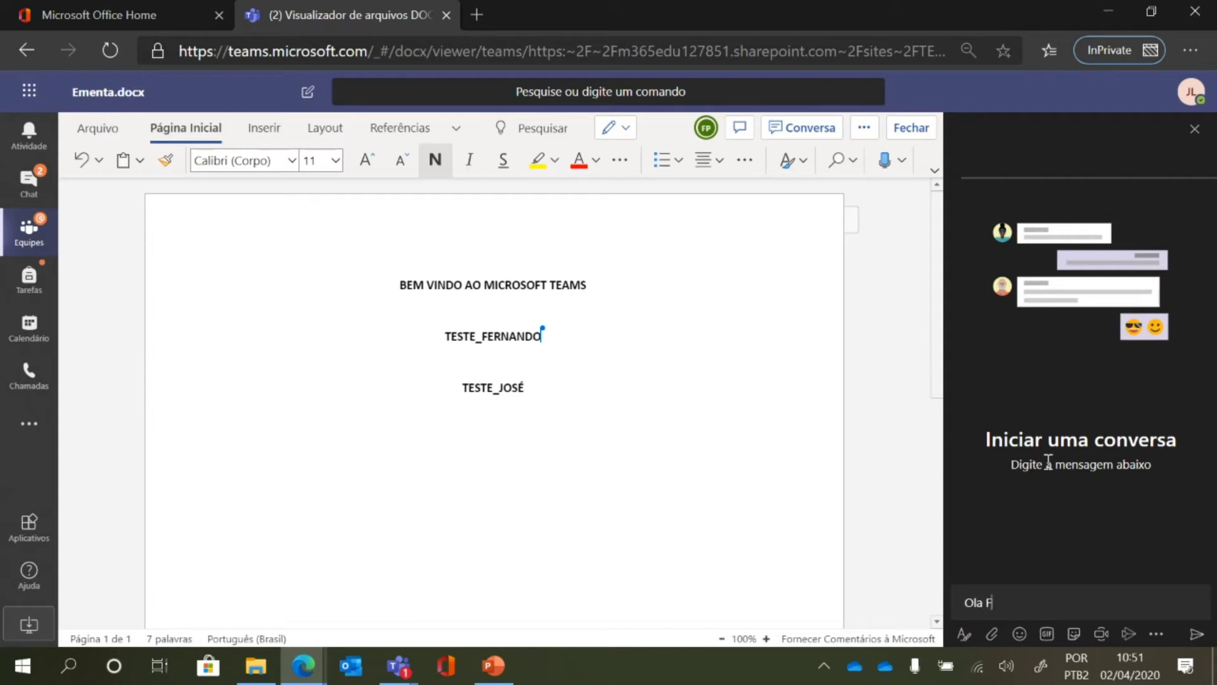
pyautogui.write('ernando, estou com uma')
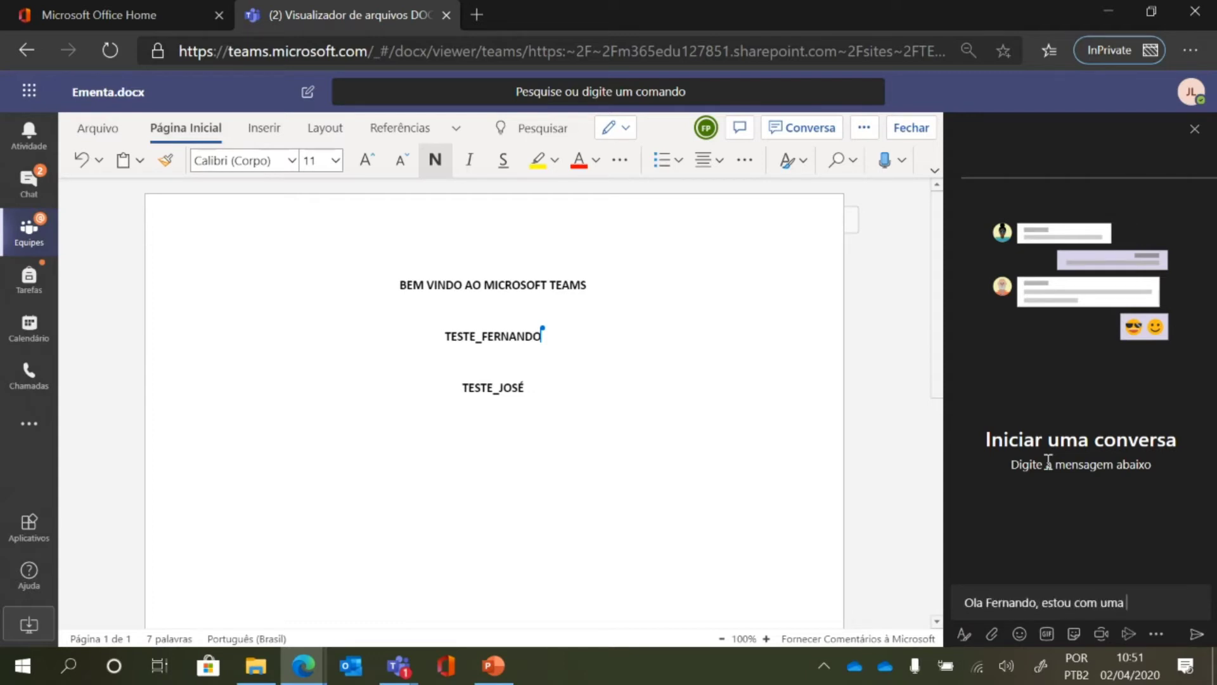
pyautogui.write(' dúvida no parágrafo 4')
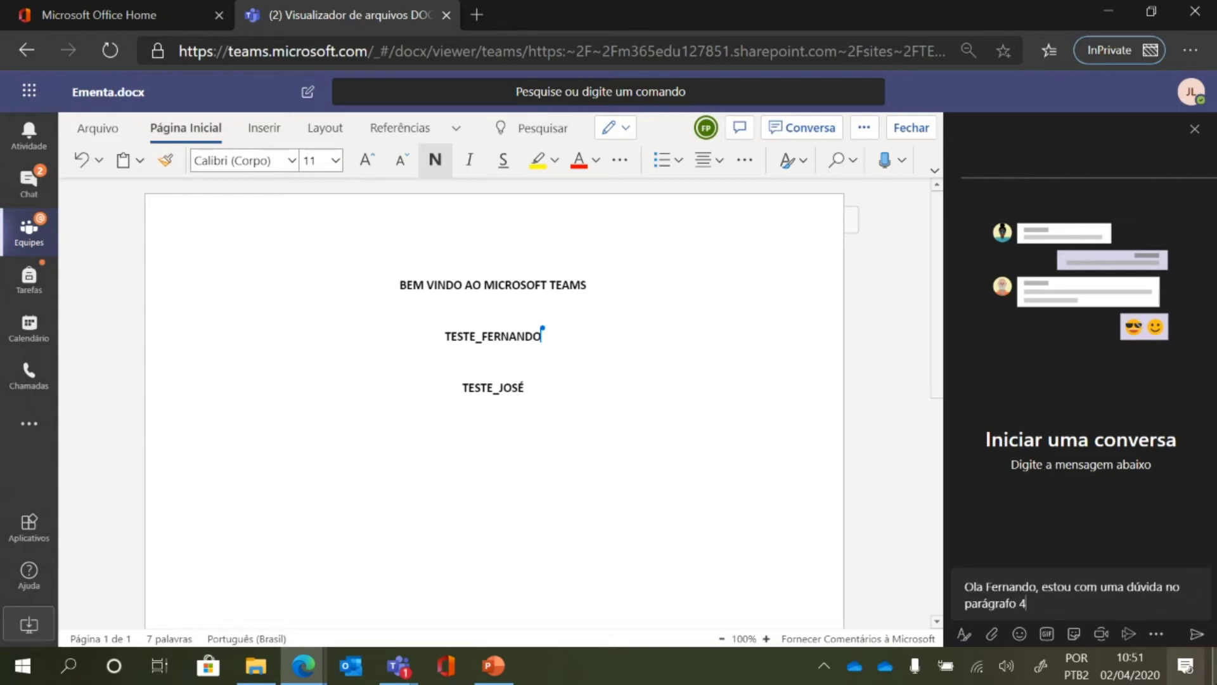
pyautogui.click(1194, 635)
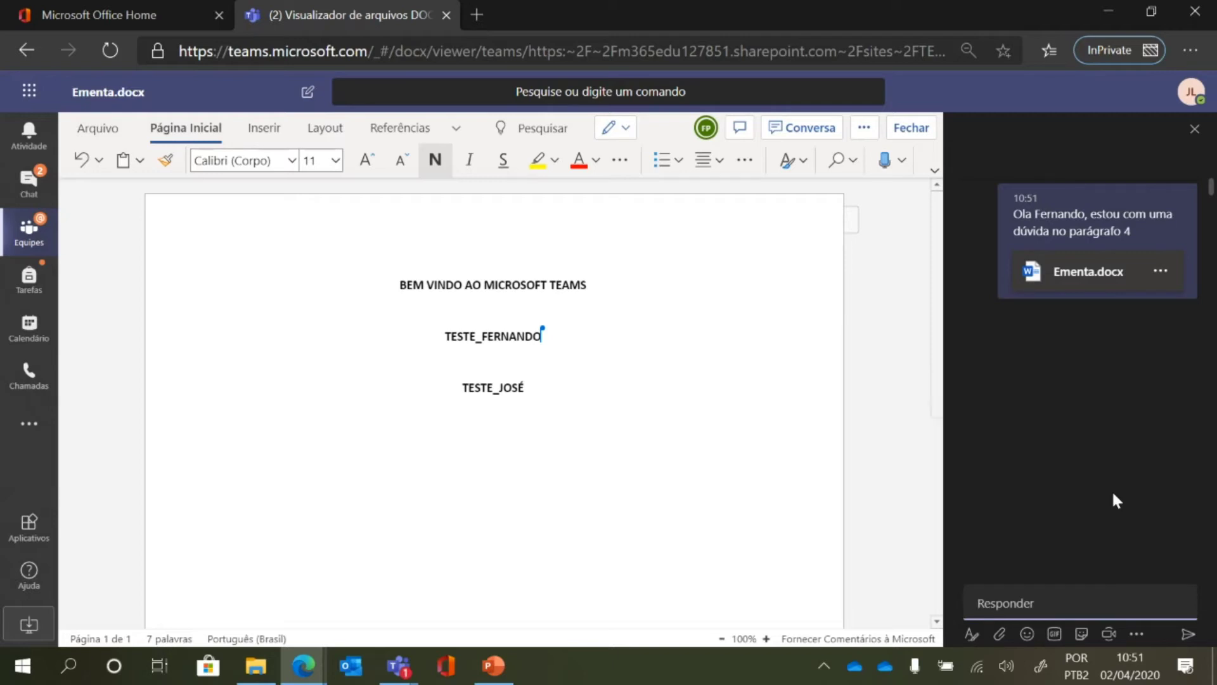
pyautogui.click(1194, 129)
pyautogui.click(1183, 128)
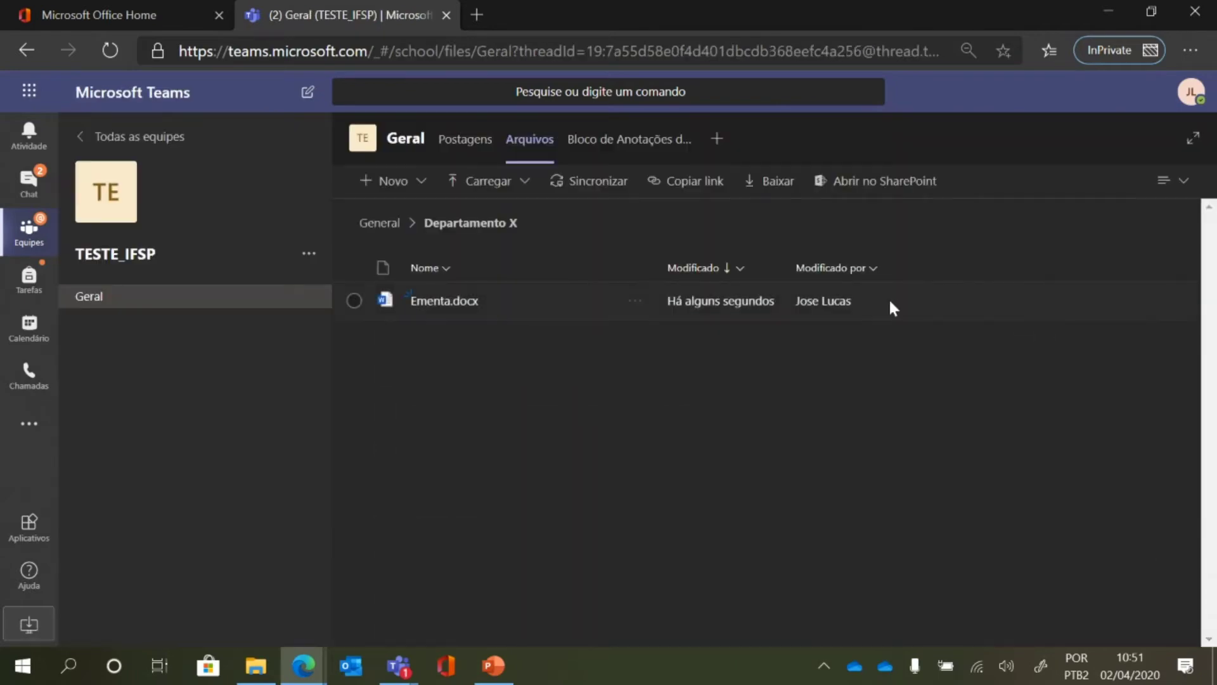
# View the Geral channel's posts and open a reply to the new message about parágrafo 4.
pyautogui.click(473, 159)
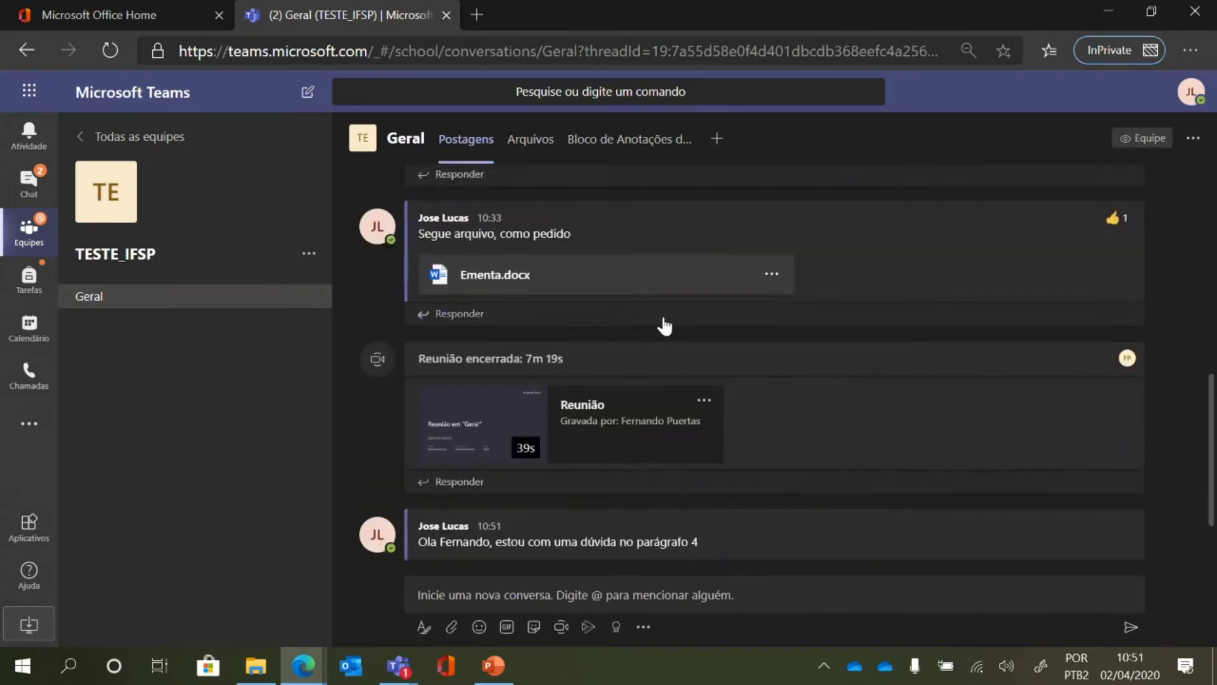
pyautogui.click(621, 317)
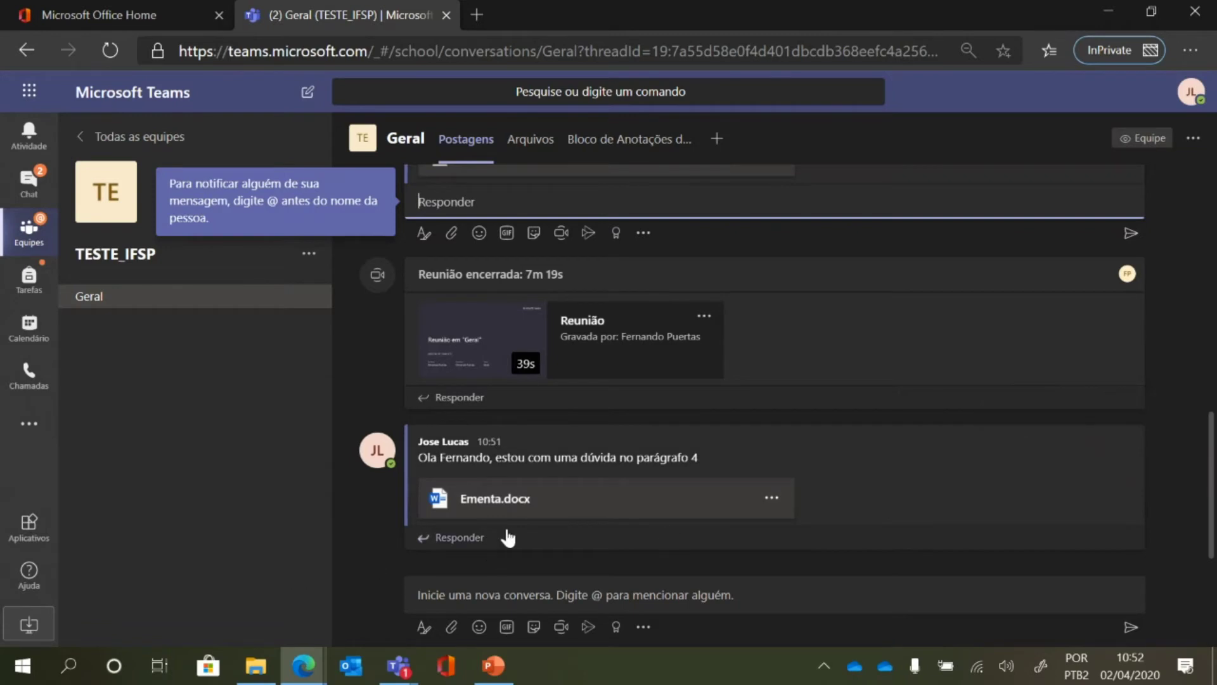
pyautogui.click(476, 545)
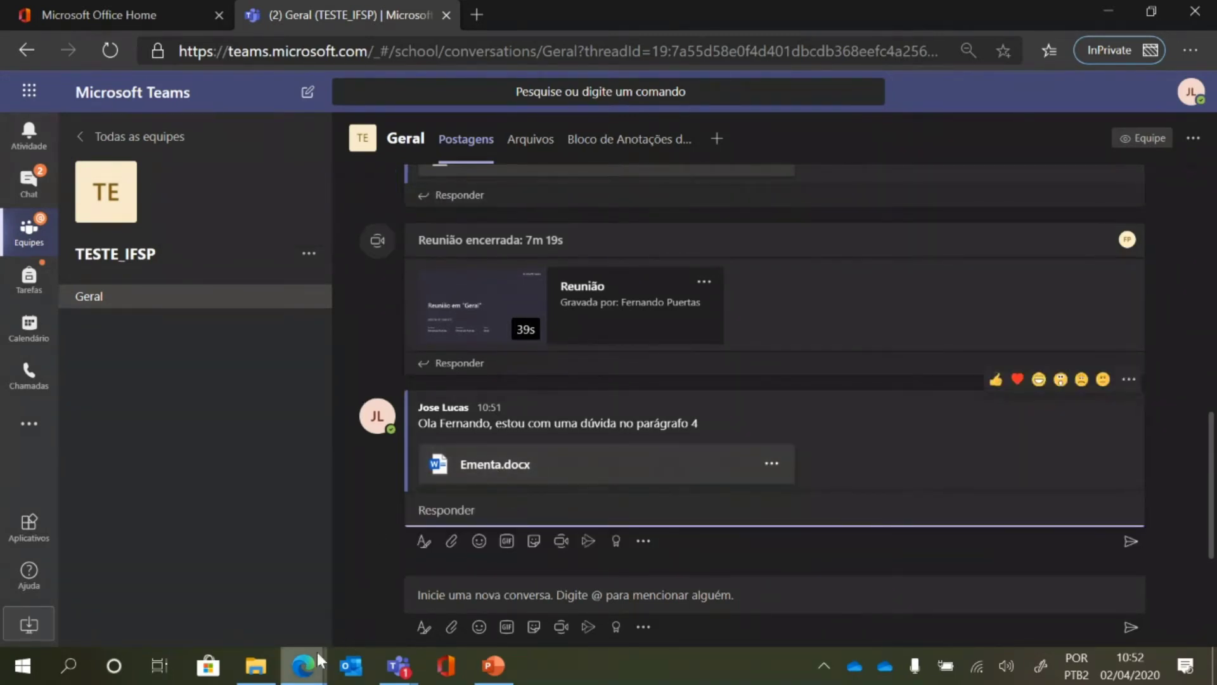
# Switch to the first account's browser window and reply "Basta reler o parágrafo 3" in the Ementa.docx conversation.
pyautogui.moveTo(302, 669)
pyautogui.click(203, 590)
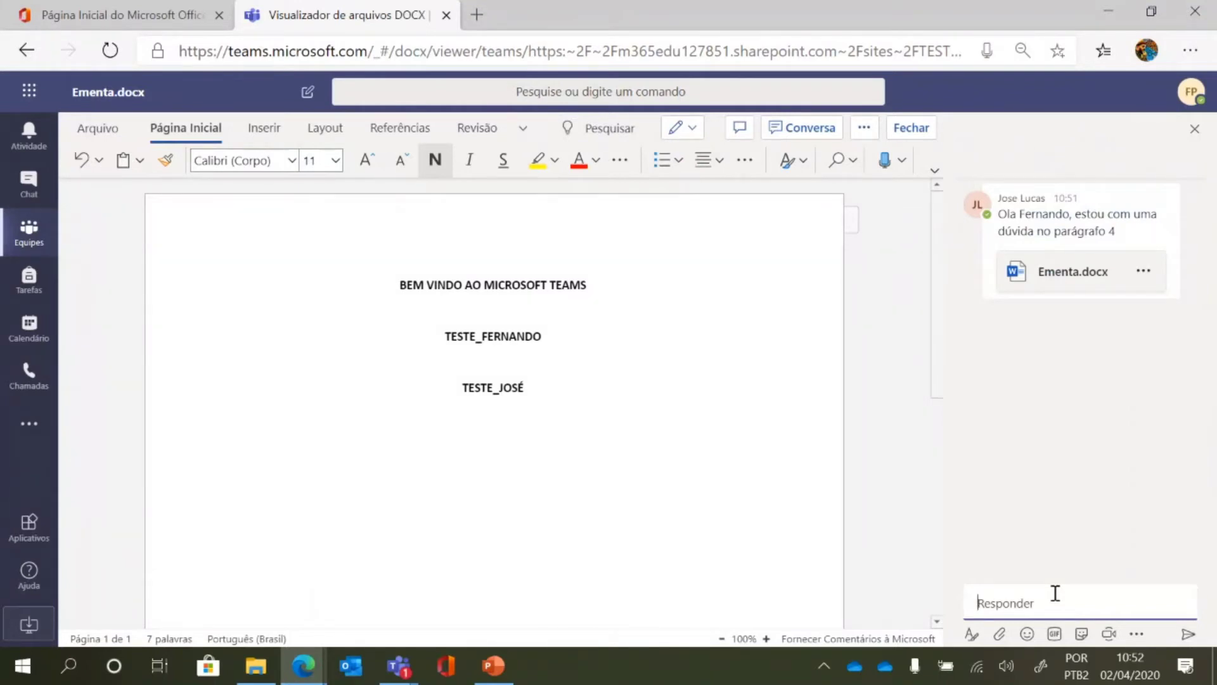
pyautogui.write('B')
pyautogui.press('BackSpace')
pyautogui.write('er o ')
pyautogui.write('pr')
pyautogui.write('arag')
pyautogui.write('ráfo 3')
pyautogui.rightClick(1070, 596)
pyautogui.click(1026, 371)
pyautogui.click(1189, 634)
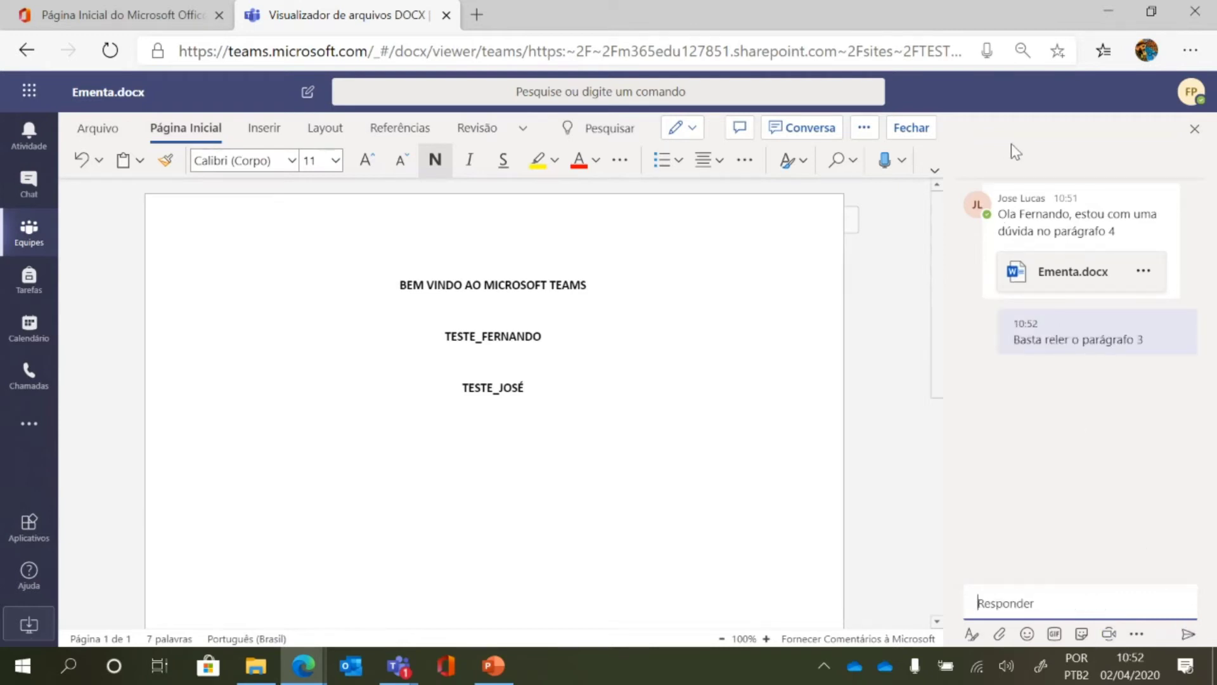
# Close the document conversation and Ementa.docx, and view the Geral channel's posts.
pyautogui.click(1191, 130)
pyautogui.click(1177, 128)
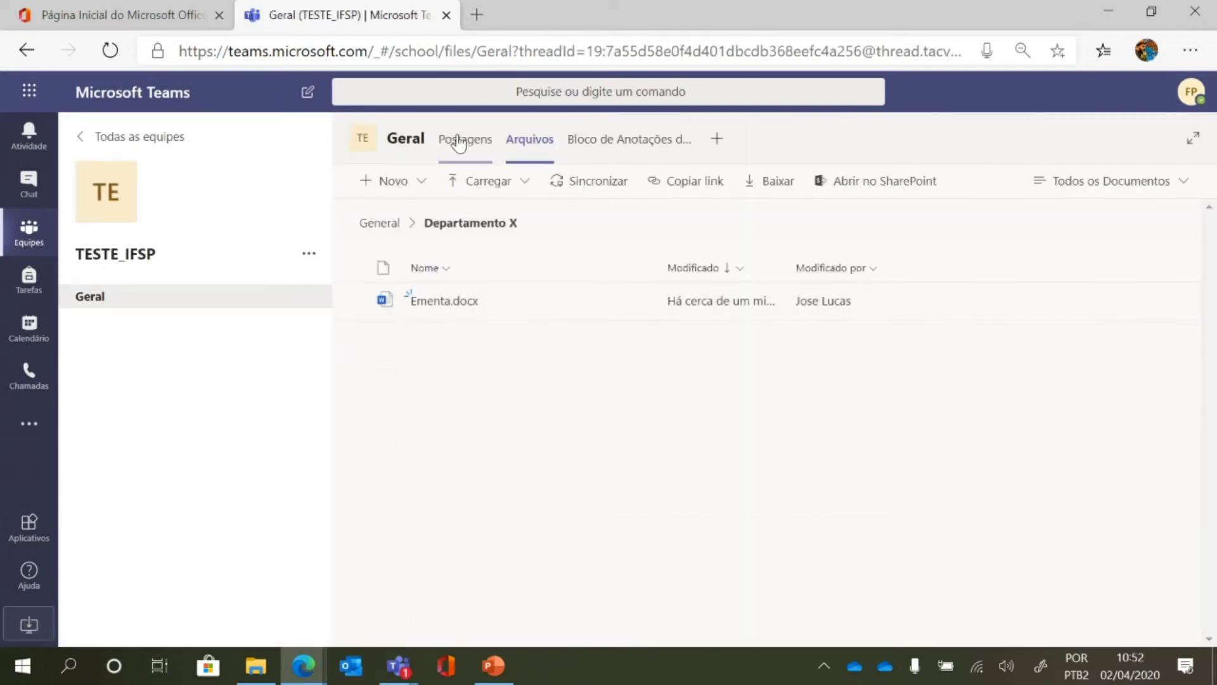
pyautogui.click(459, 142)
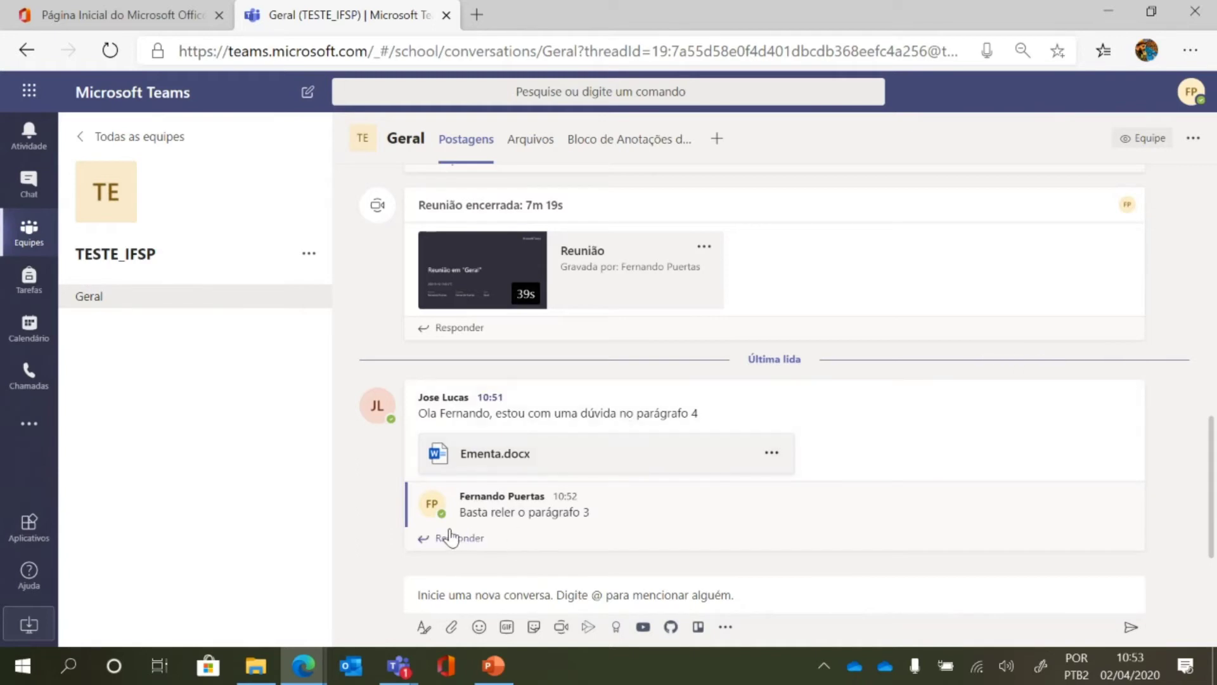
# Reply "TESTE" in the thread about parágrafo 4 and collapse the thread's replies.
pyautogui.click(526, 591)
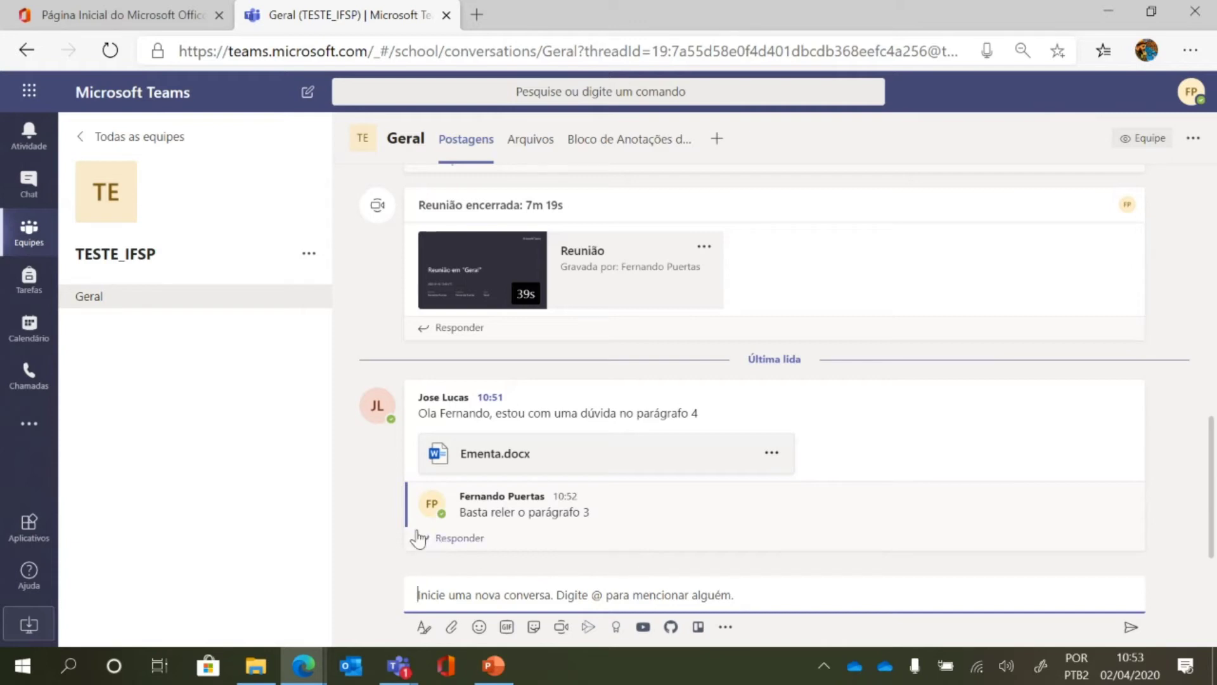
pyautogui.click(466, 543)
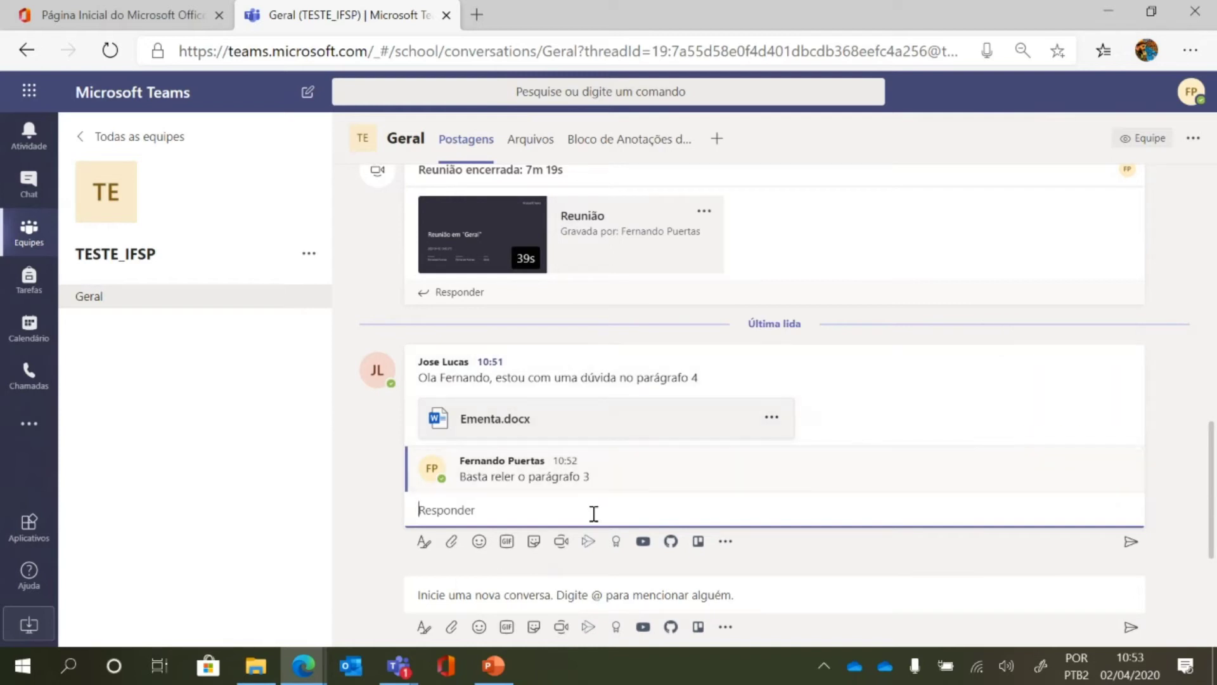
pyautogui.write('TESTE')
pyautogui.press('Return')
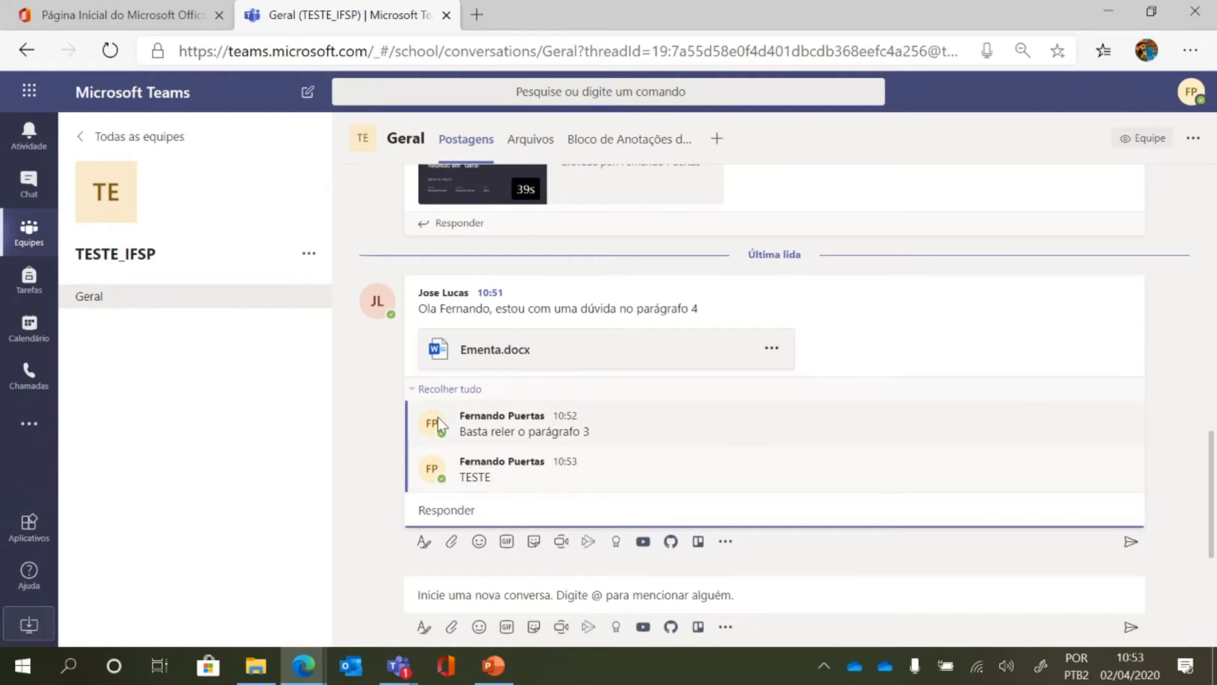
pyautogui.click(427, 391)
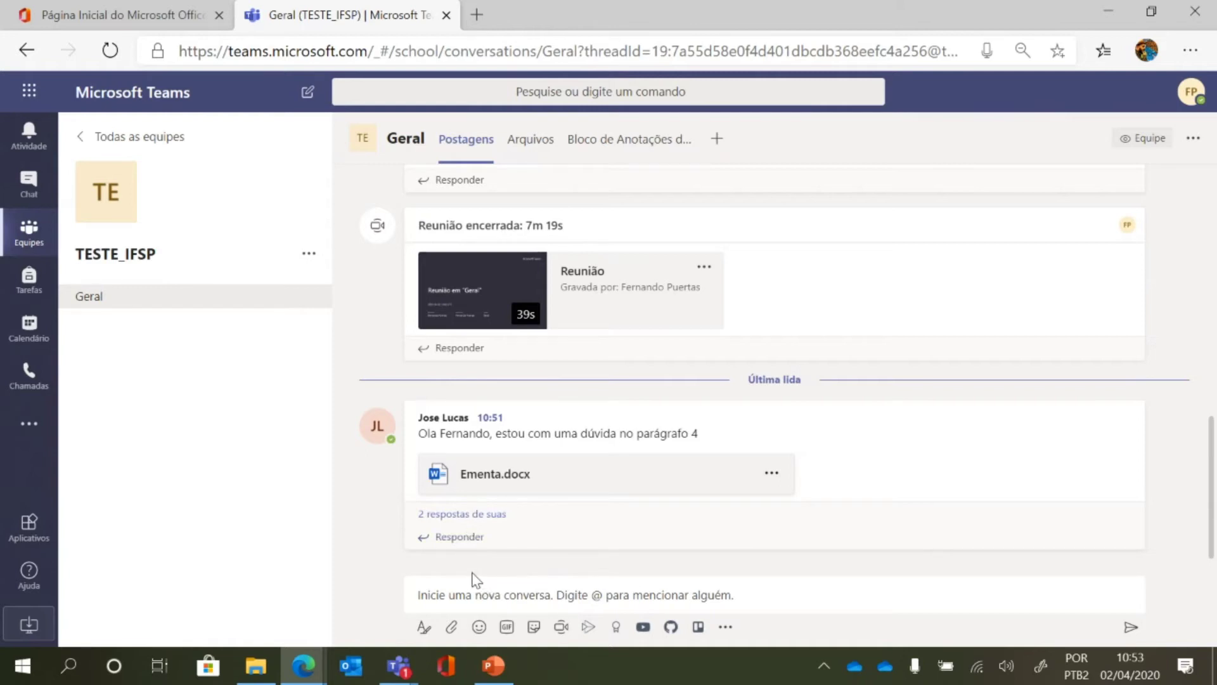
# Post a new channel conversation that mentions the second account holder, followed by "segue arquivo como requisitado".
pyautogui.click(489, 593)
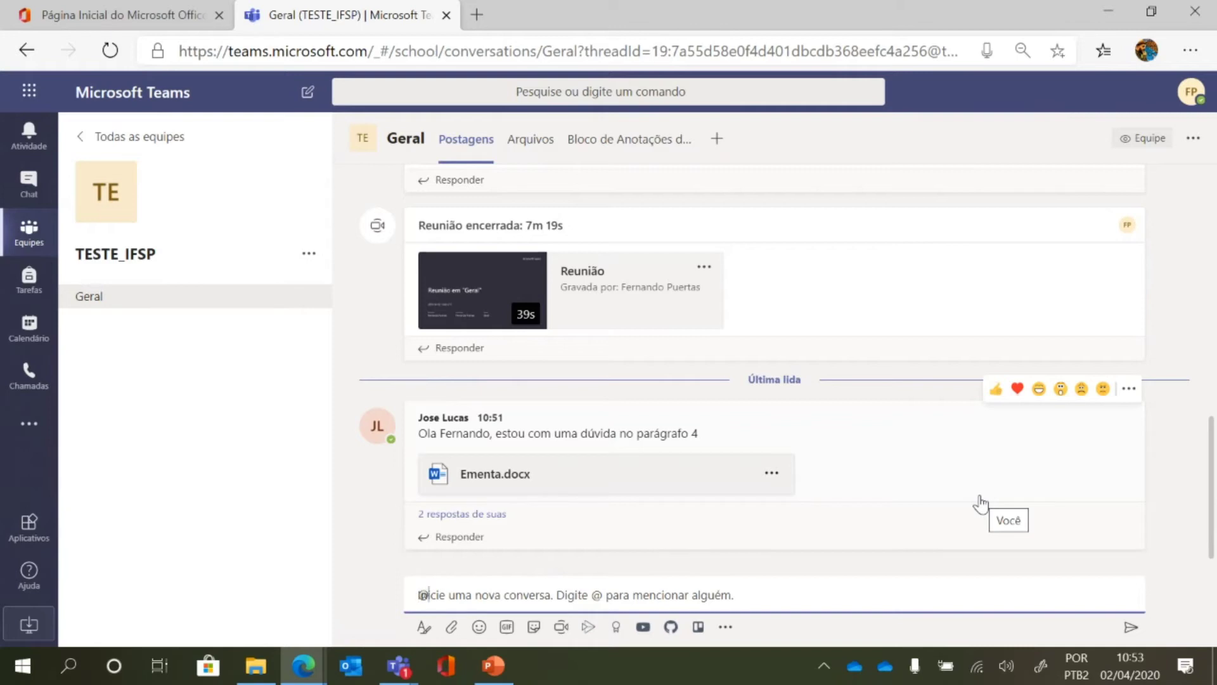
pyautogui.write('@')
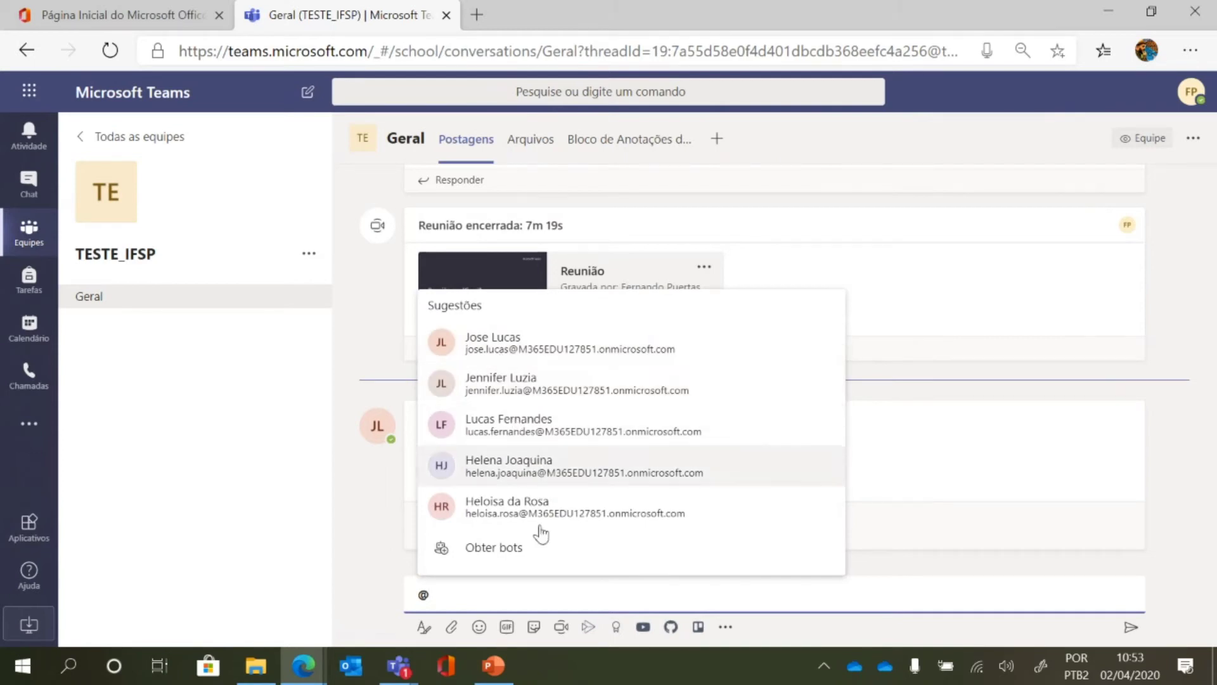
pyautogui.click(521, 358)
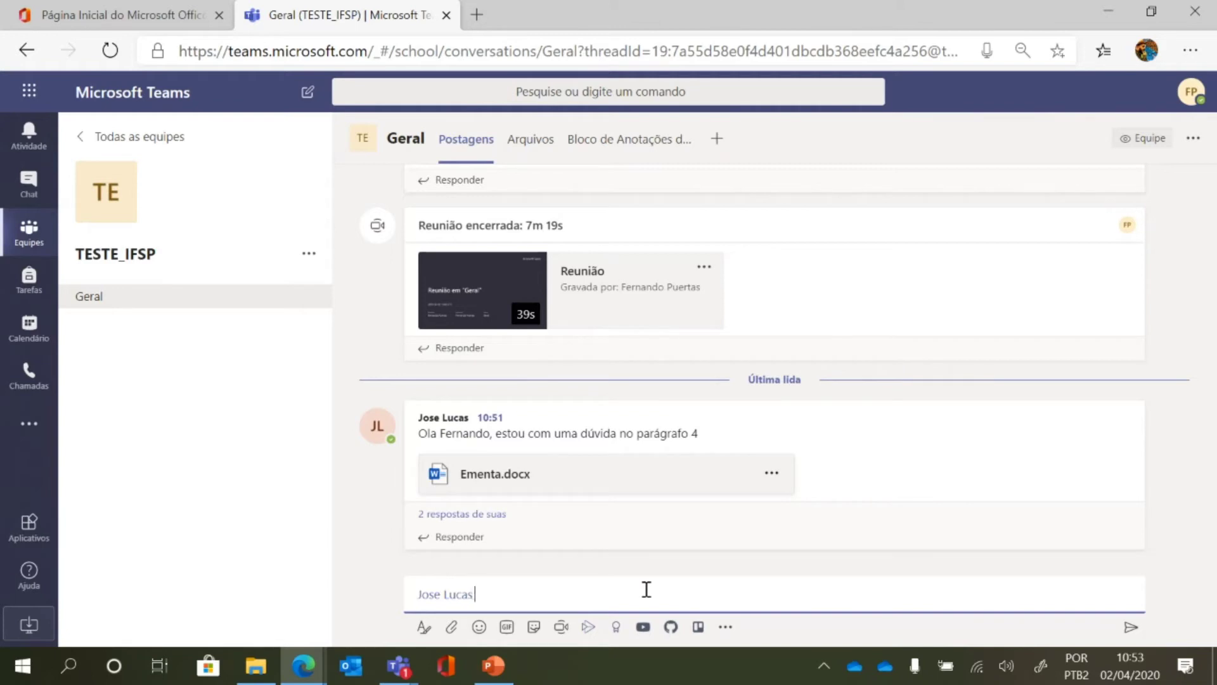
pyautogui.write('segue arquivo como req')
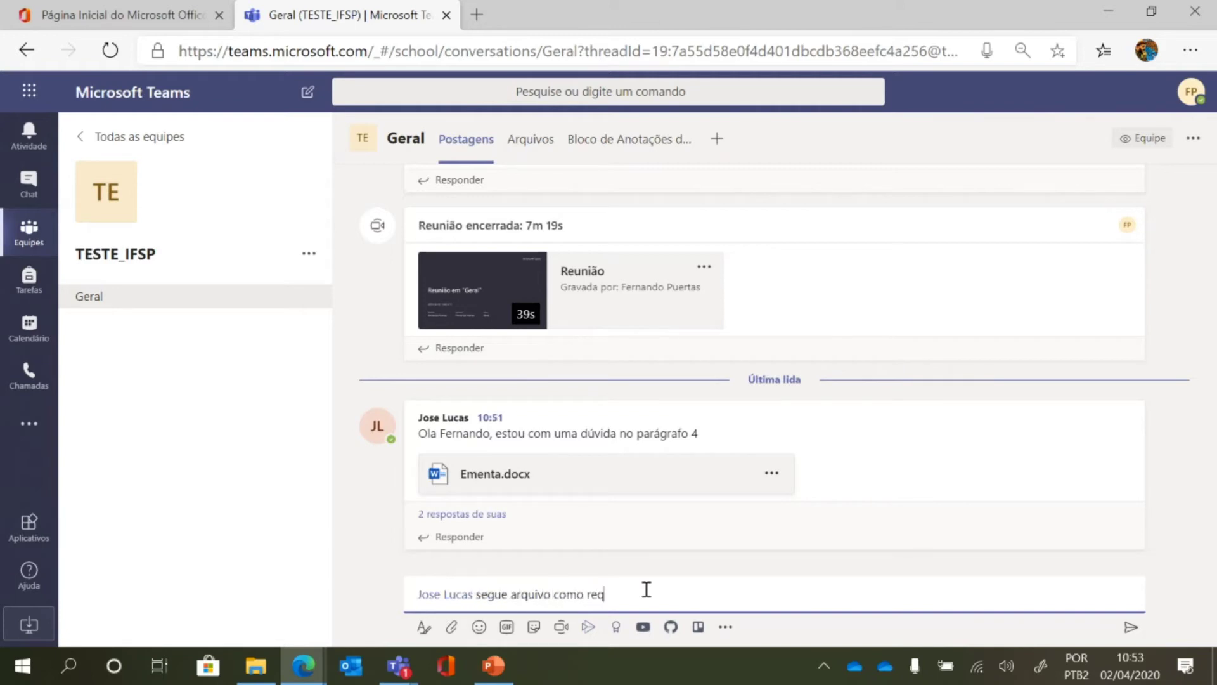
pyautogui.write('uisitado')
pyautogui.press('Return')
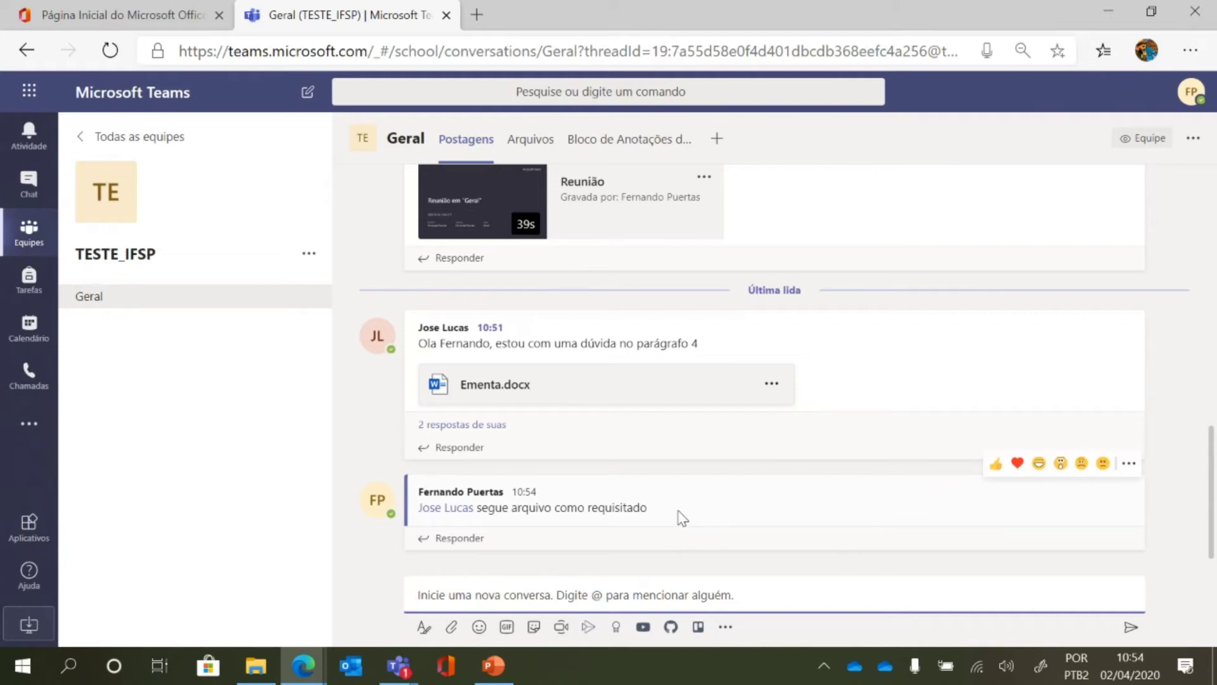
# Switch to the second account's InPrivate window and open the new personal mention from the activity feed.
pyautogui.click(303, 665)
pyautogui.click(348, 609)
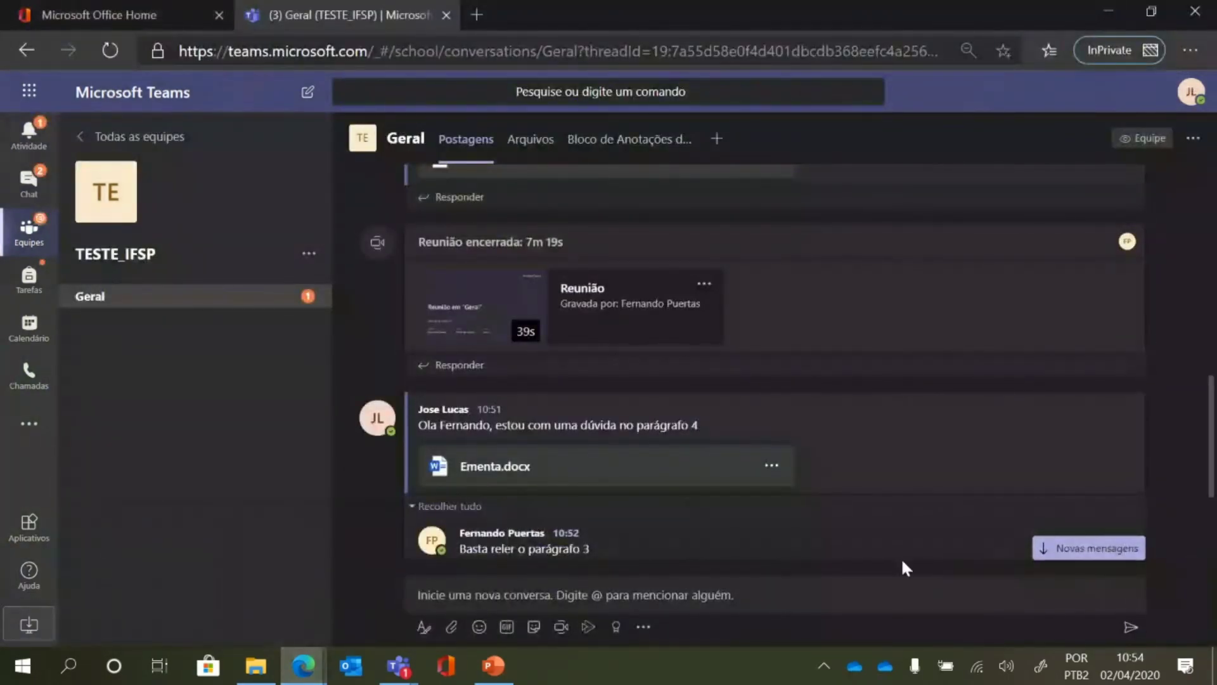
pyautogui.click(25, 142)
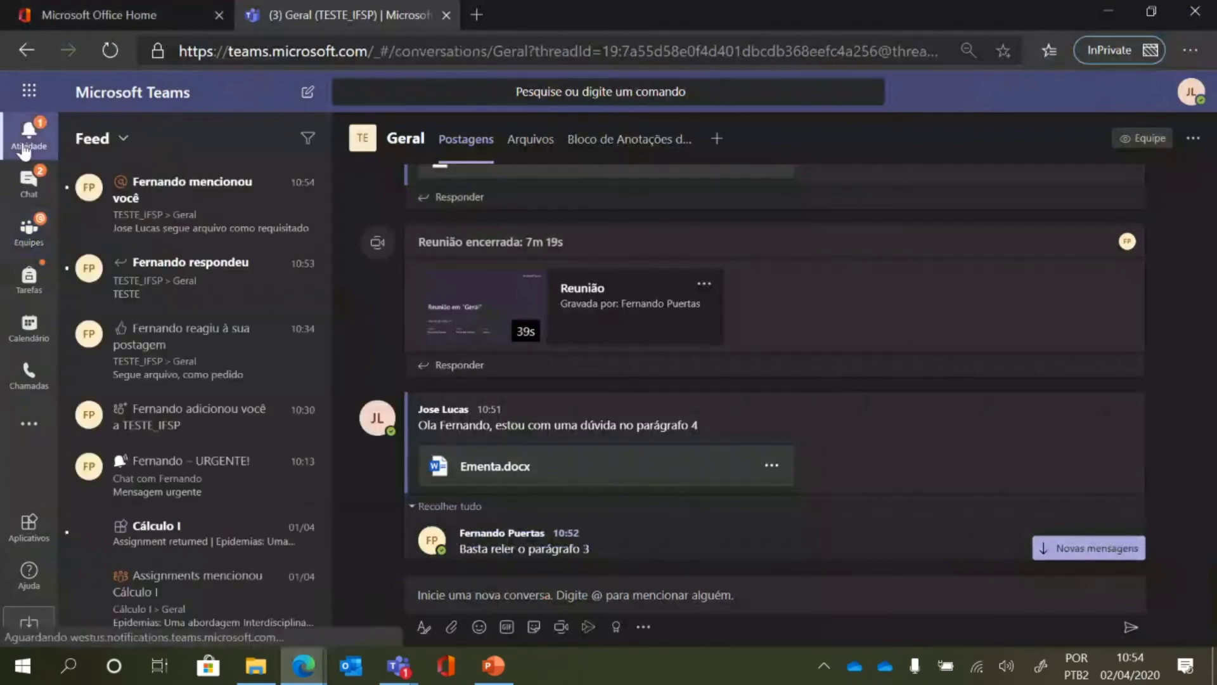
pyautogui.click(182, 190)
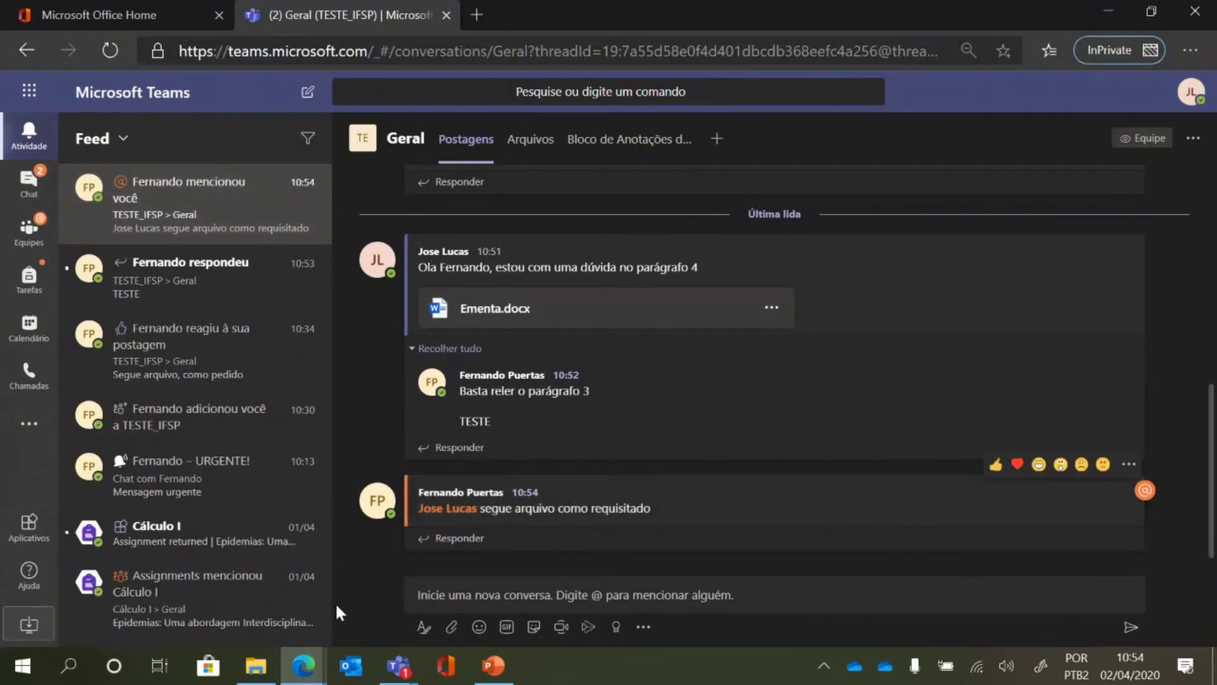
# Return to the first account's window and post a new conversation mentioning the Geral channel.
pyautogui.moveTo(303, 665)
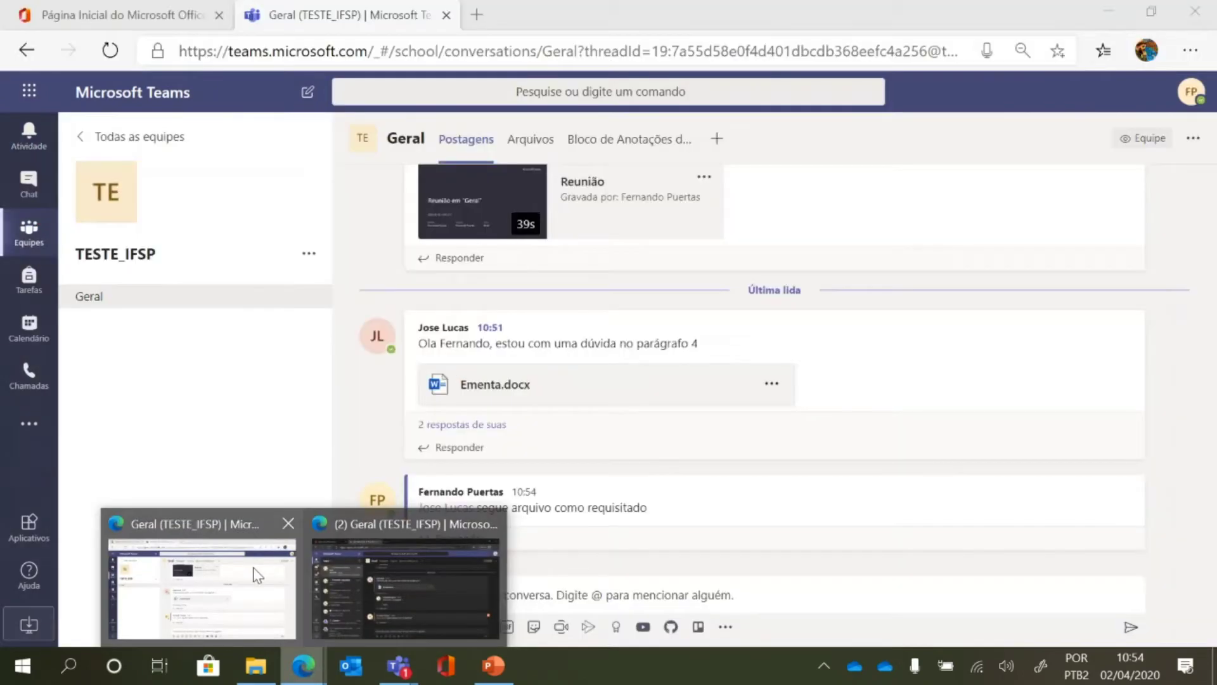
pyautogui.click(254, 576)
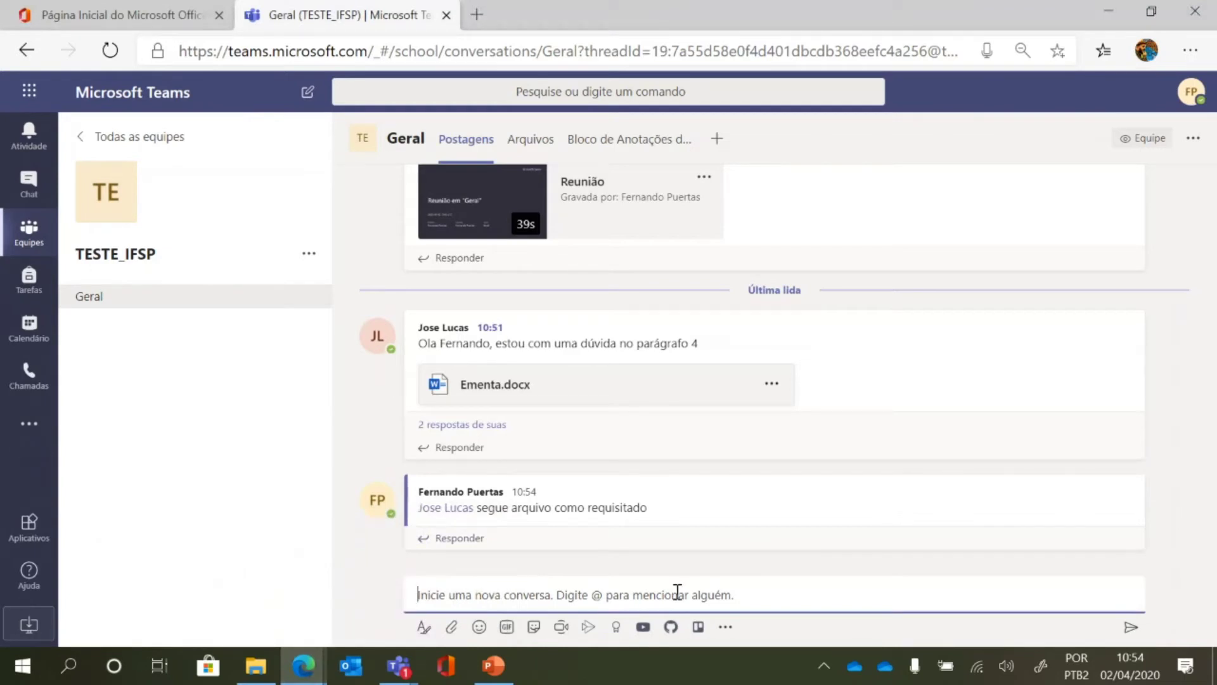
pyautogui.write('@')
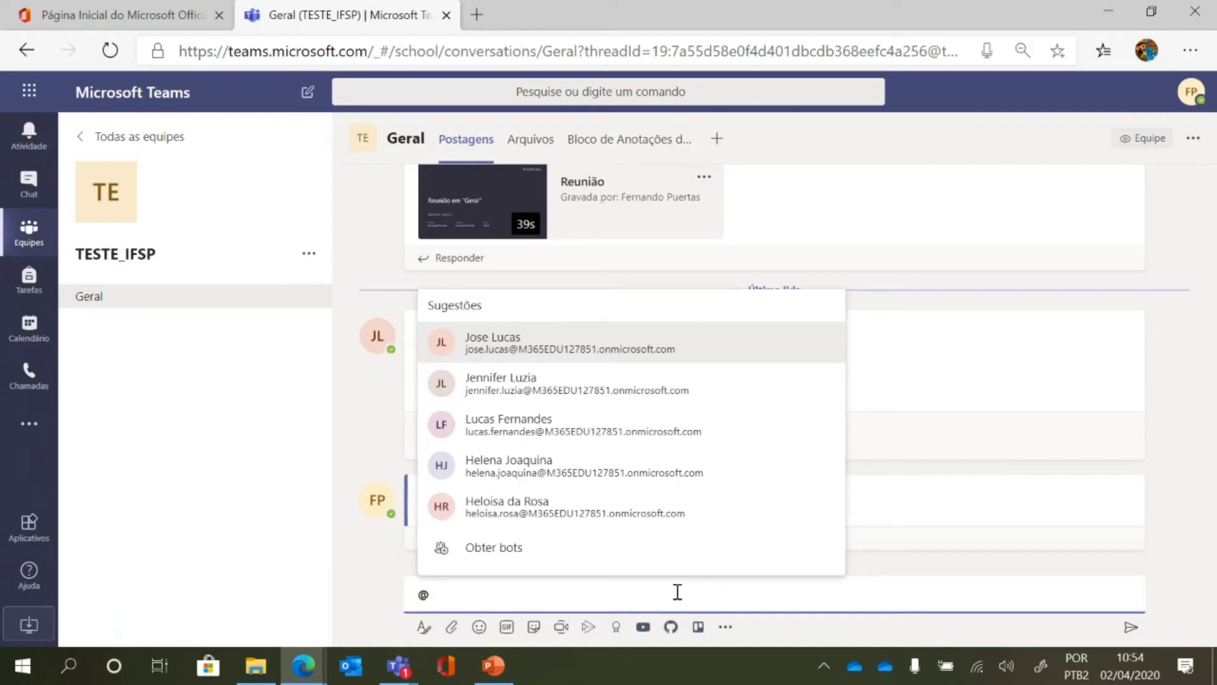
pyautogui.write('geral')
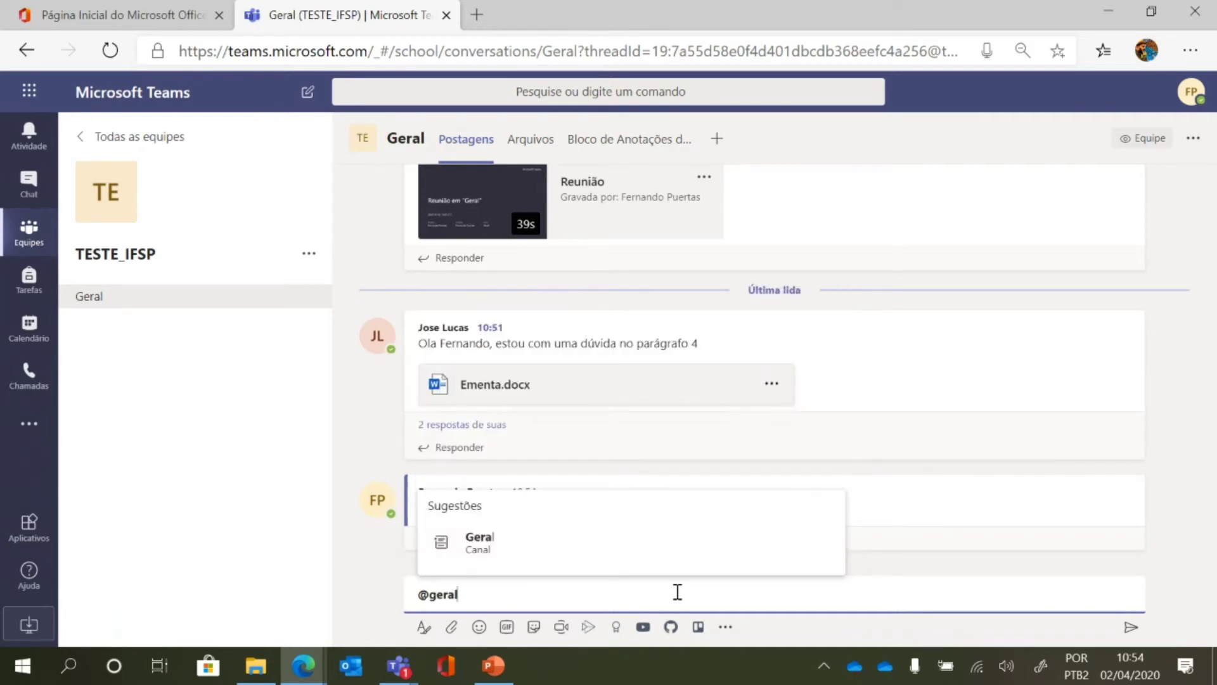
pyautogui.click(546, 549)
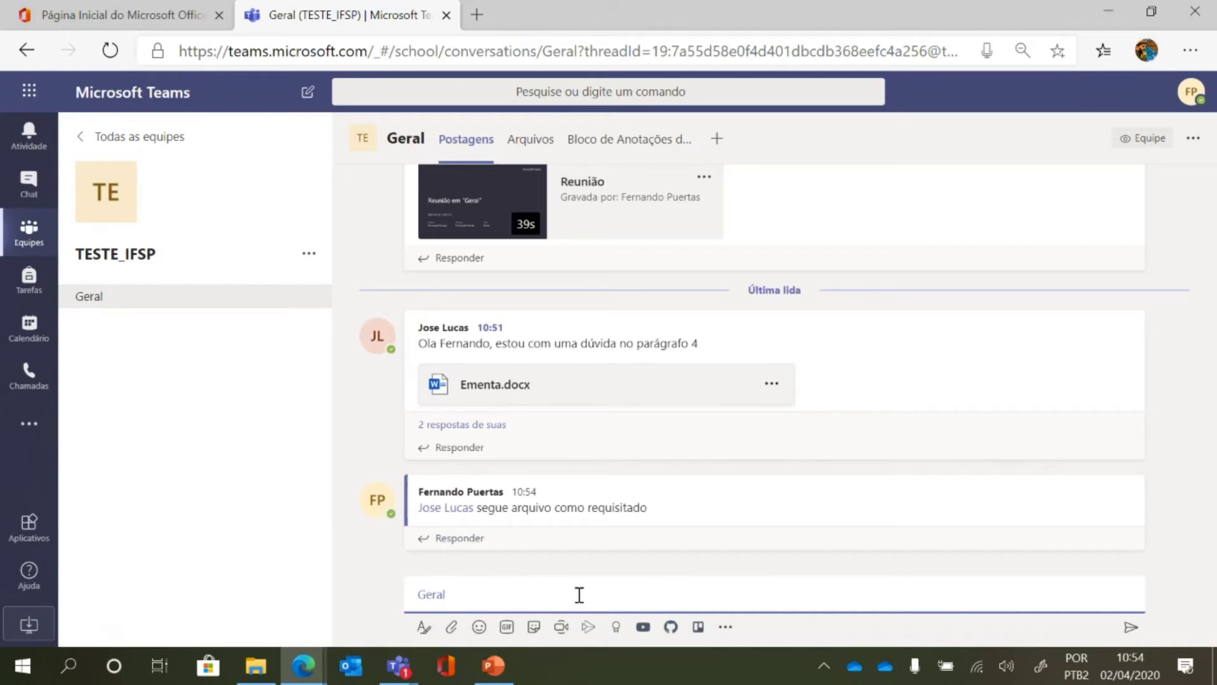
pyautogui.press('Return')
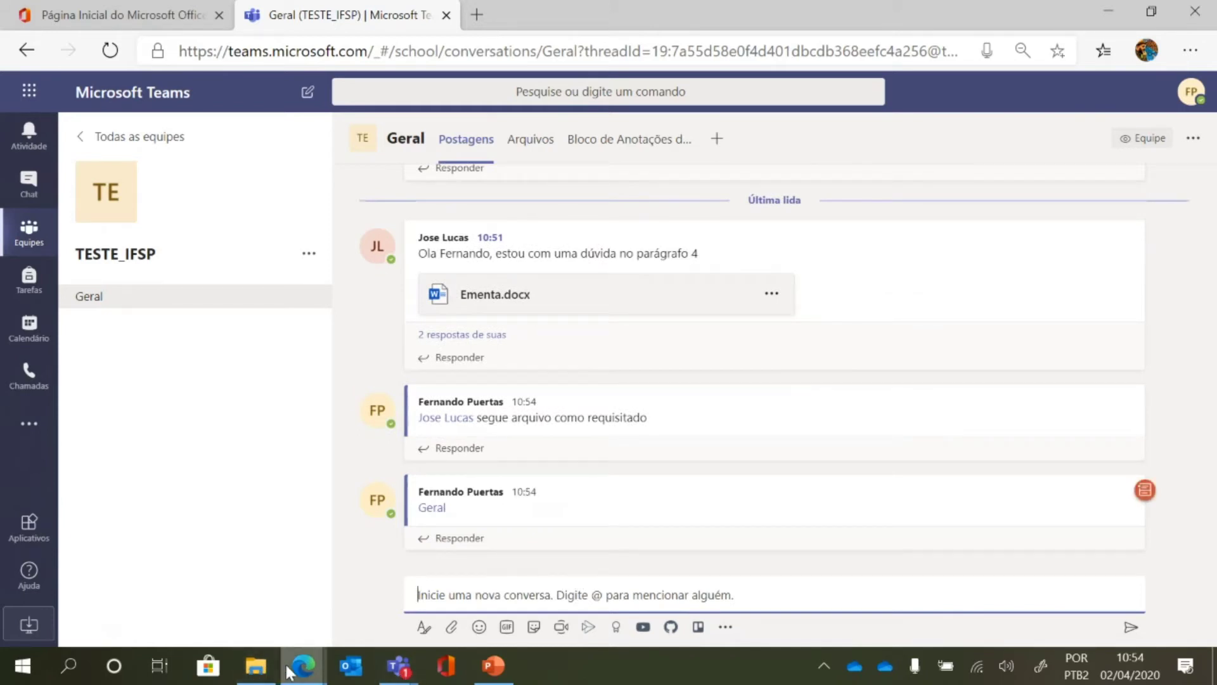
# Check the second account's activity feed for the channel mention notification.
pyautogui.moveTo(289, 670)
pyautogui.click(417, 577)
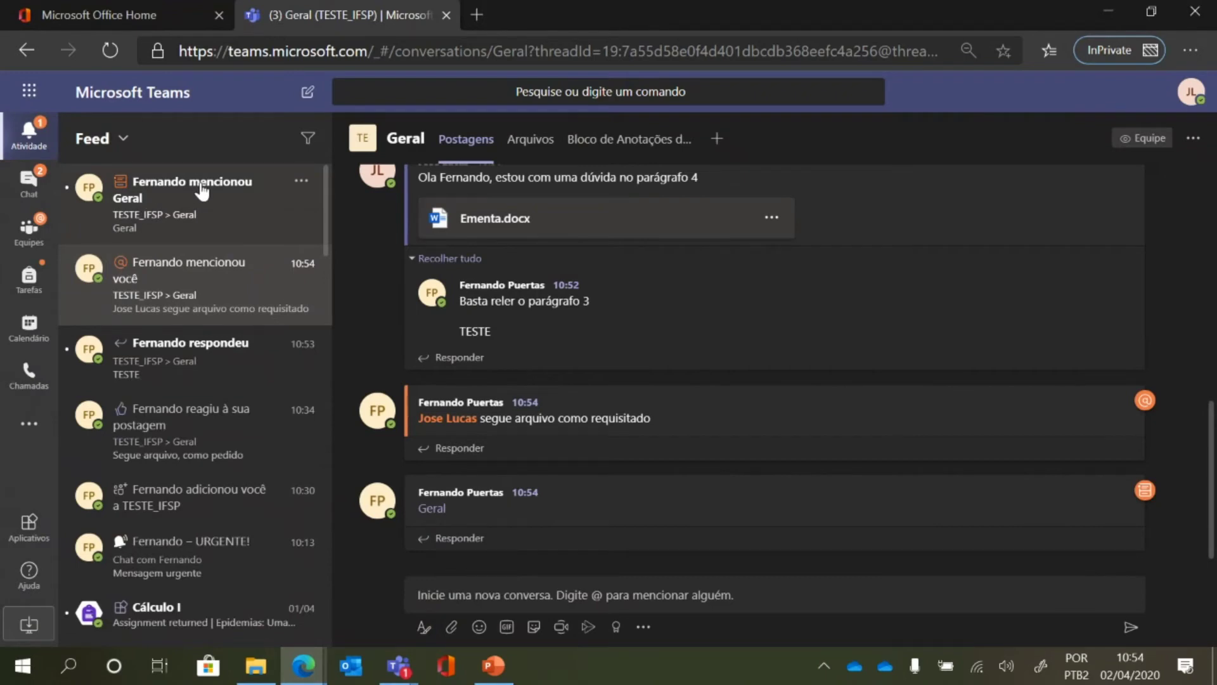
# Go back to the first account's window and open the Geral channel's files.
pyautogui.moveTo(303, 666)
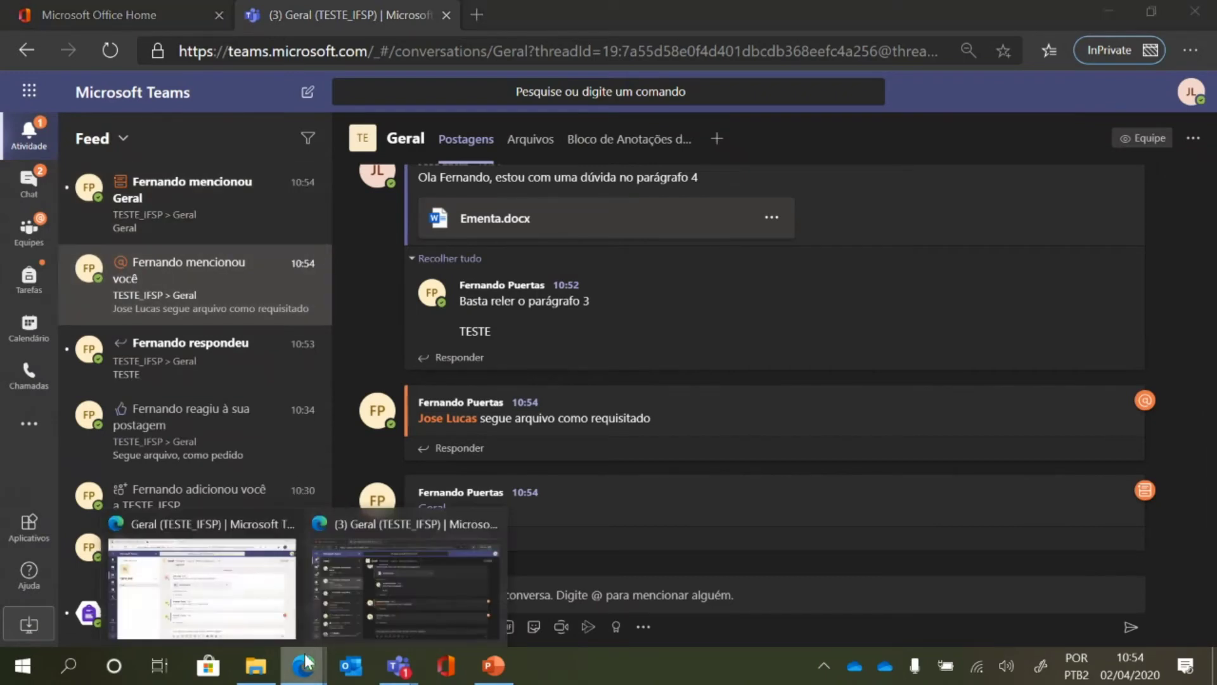
pyautogui.click(239, 559)
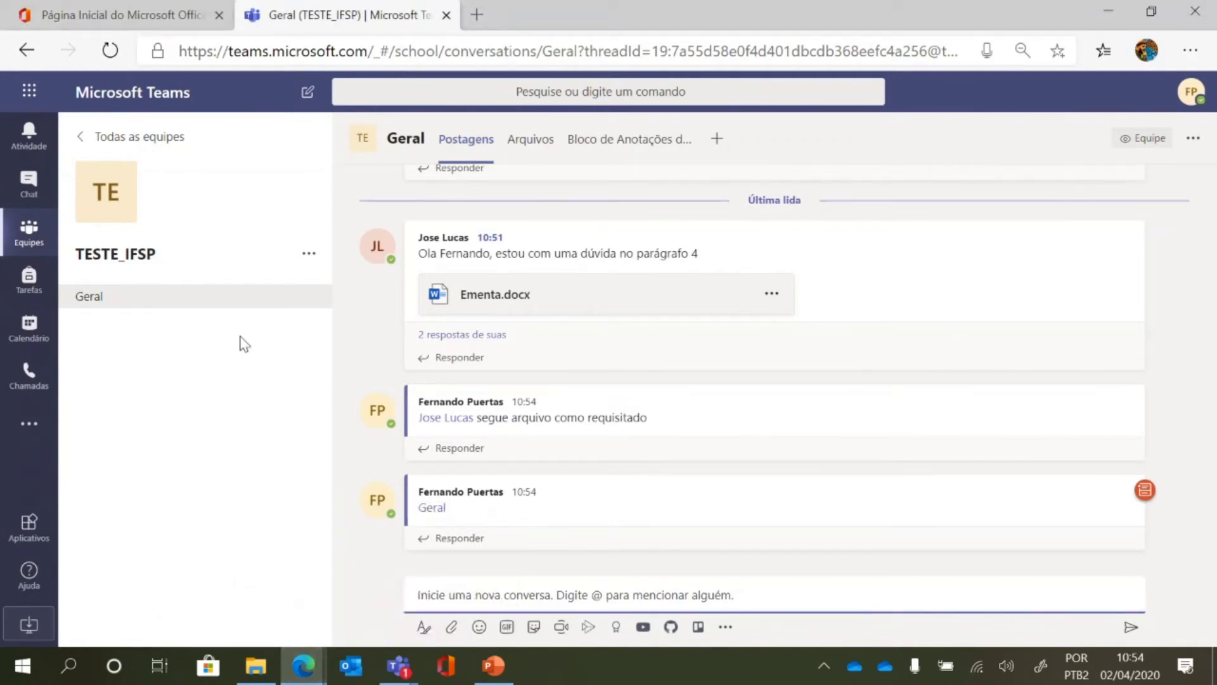
pyautogui.click(531, 145)
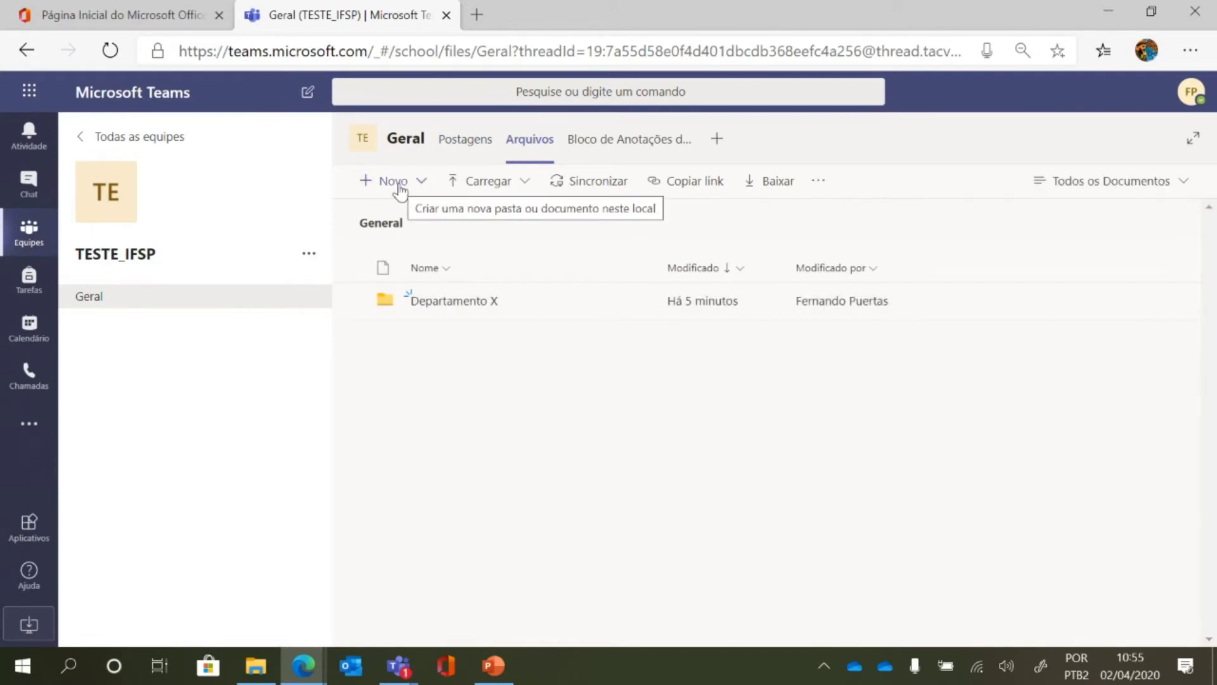
pyautogui.click(398, 183)
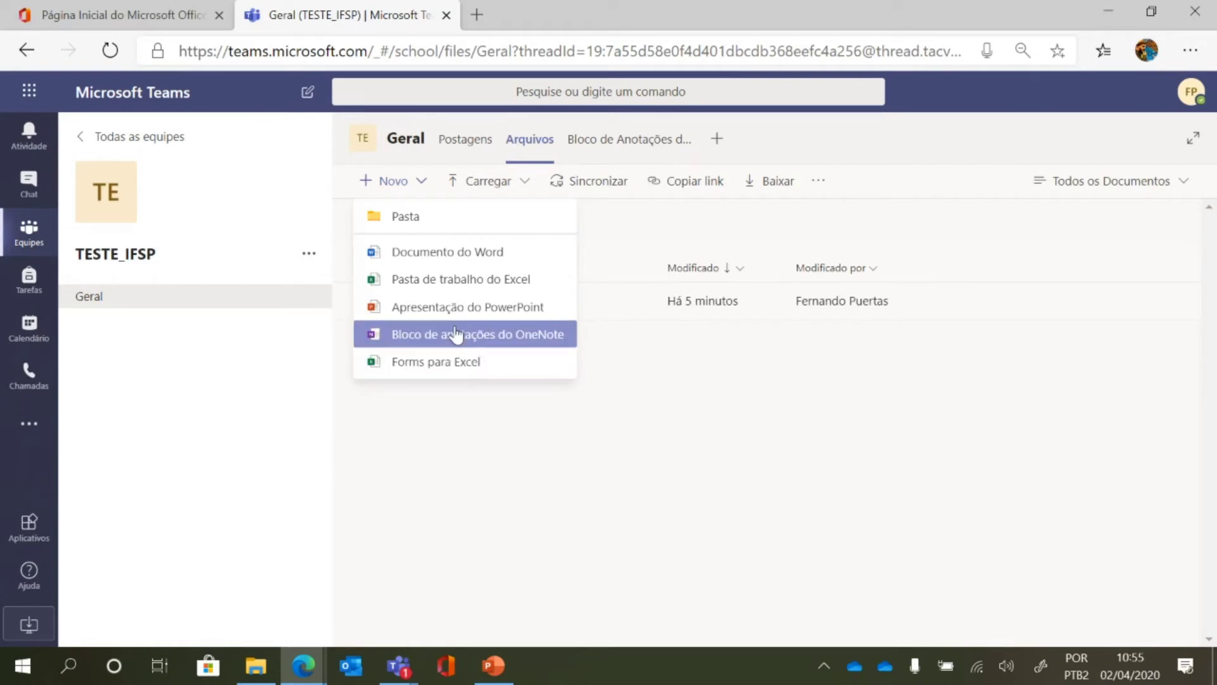
pyautogui.click(409, 253)
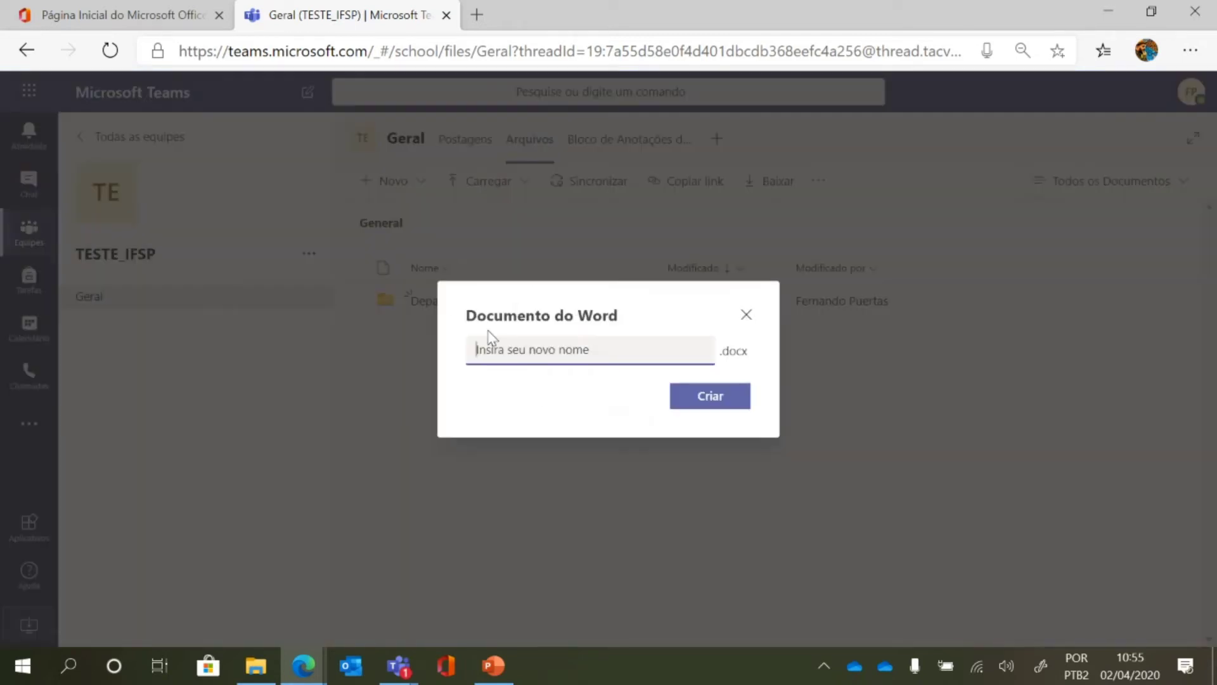
pyautogui.click(746, 315)
# Create a new PowerPoint presentation named IFSP in the Geral channel's files.
pyautogui.click(416, 190)
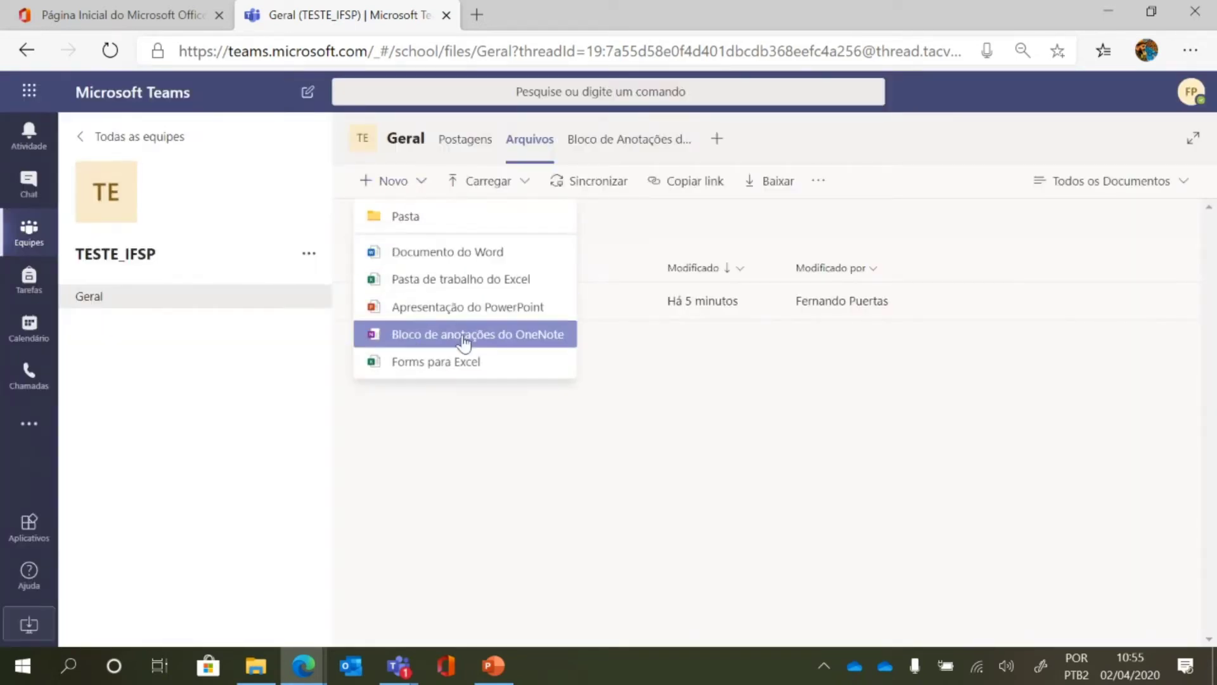
pyautogui.click(469, 307)
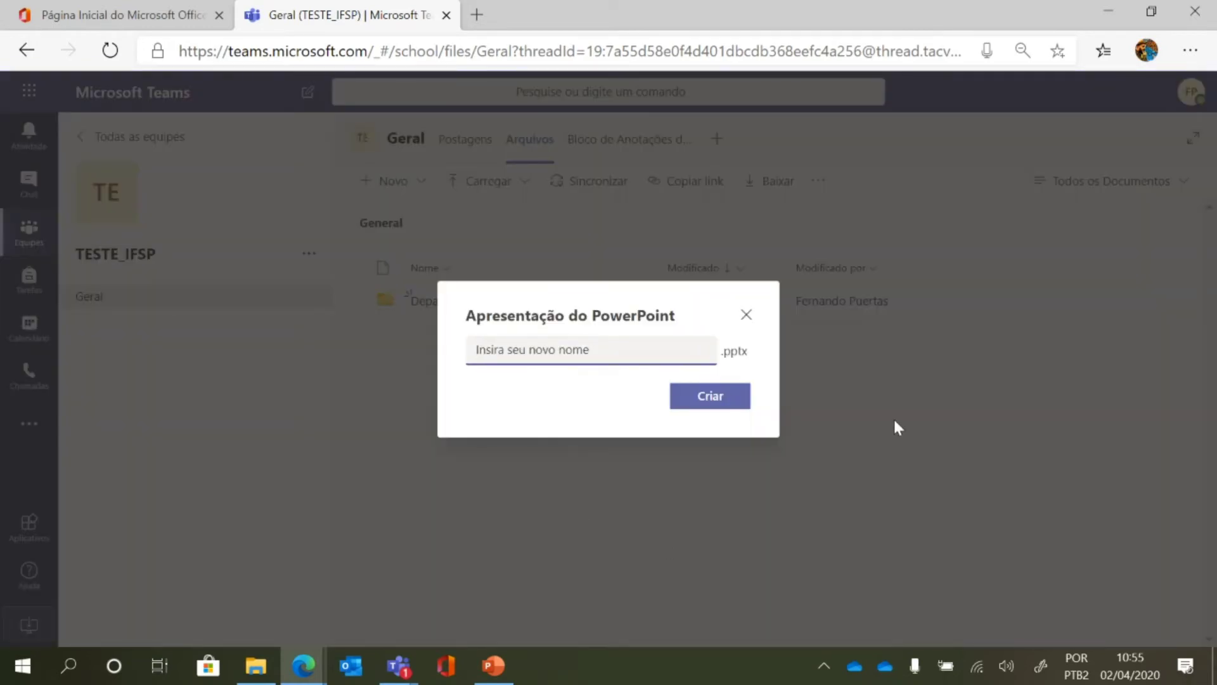
pyautogui.write('IFSP')
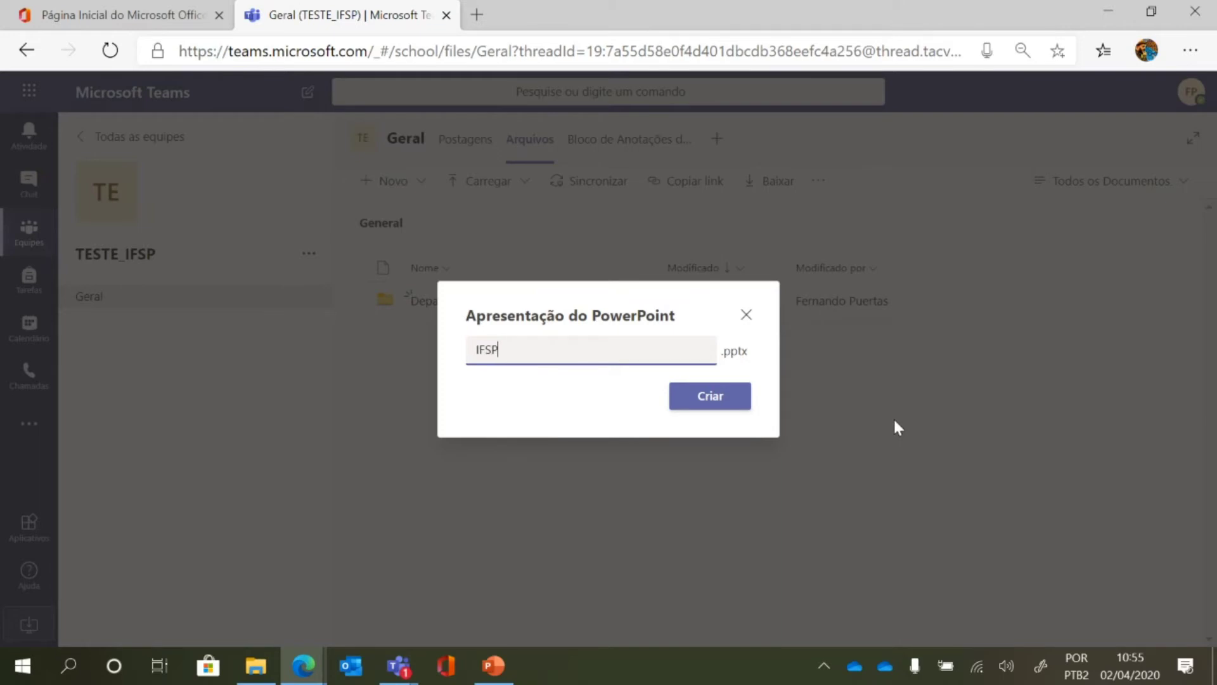
pyautogui.click(746, 409)
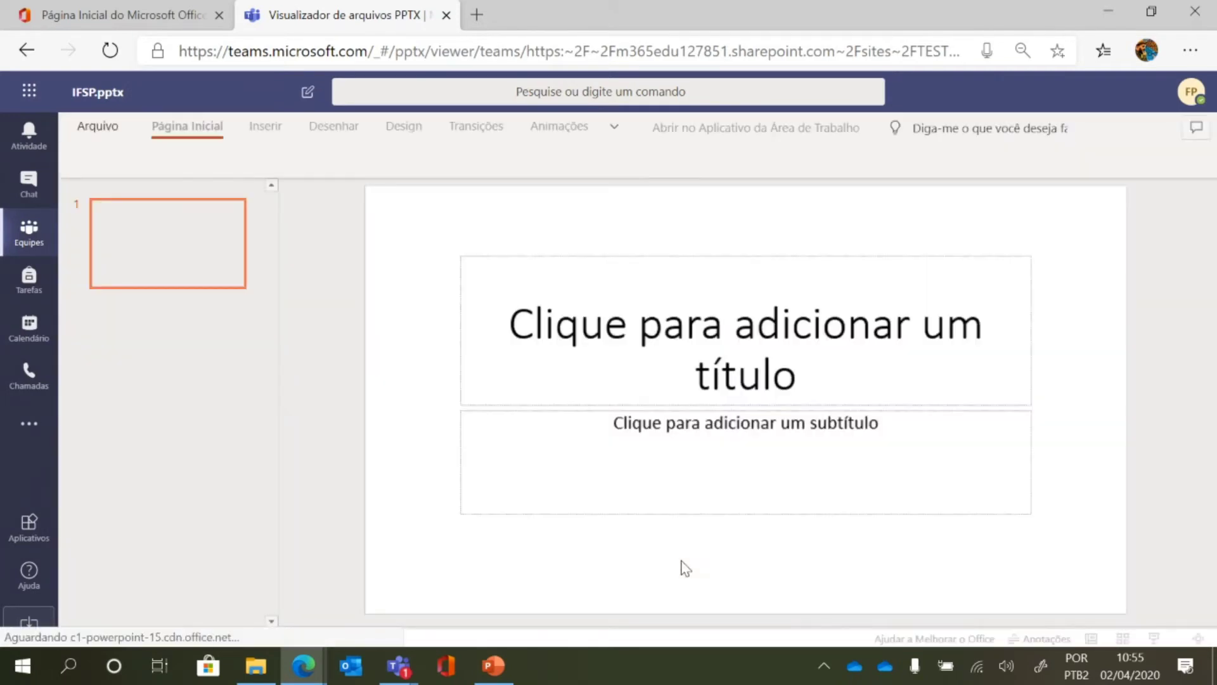
# Enter "TESTE IFSP" as the title of the presentation's first slide.
pyautogui.click(750, 318)
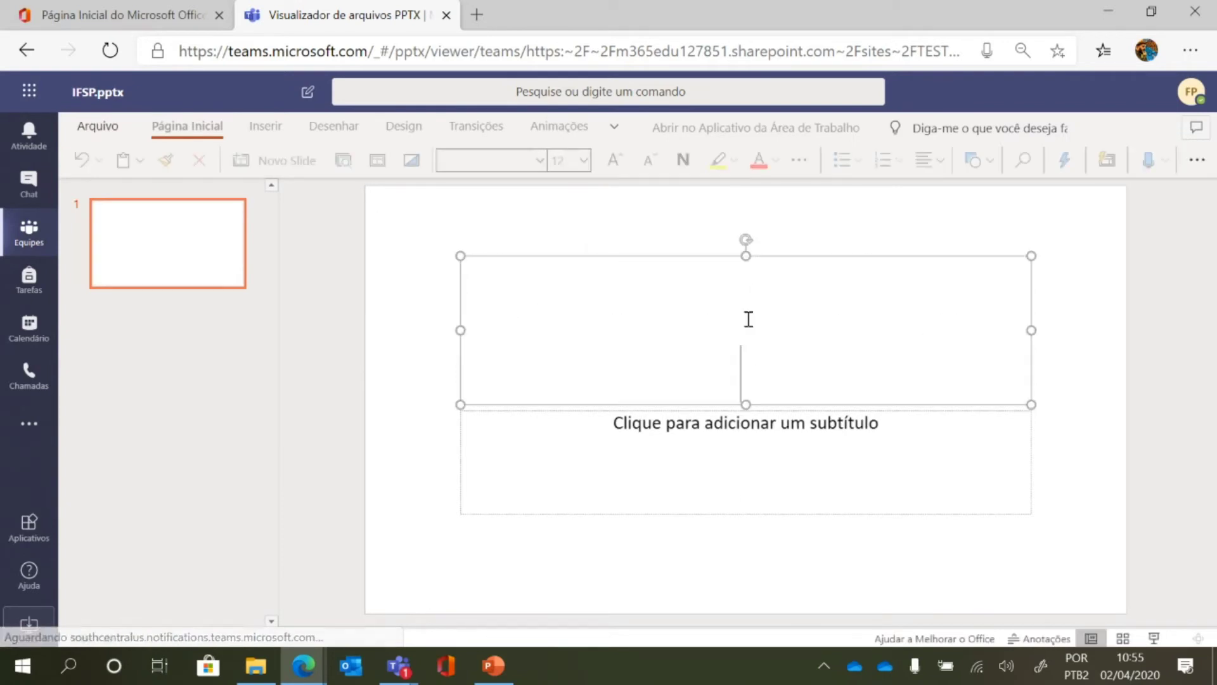
pyautogui.write('TESTE')
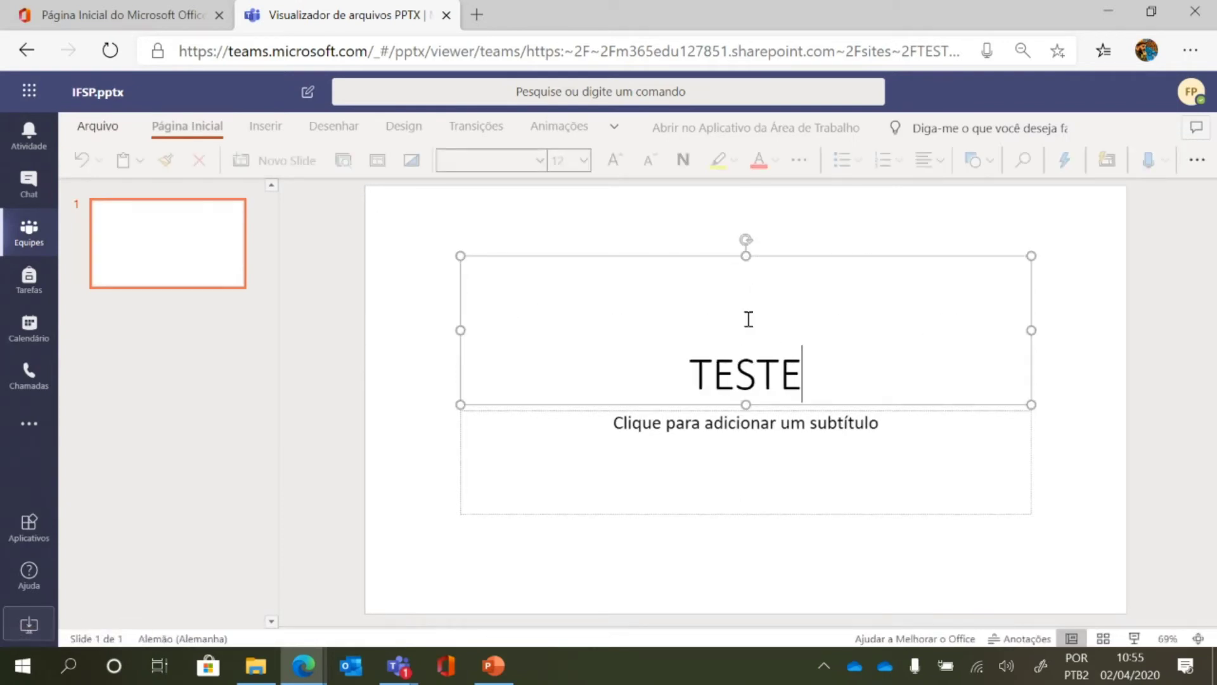
pyautogui.write(' IFS')
pyautogui.write('P')
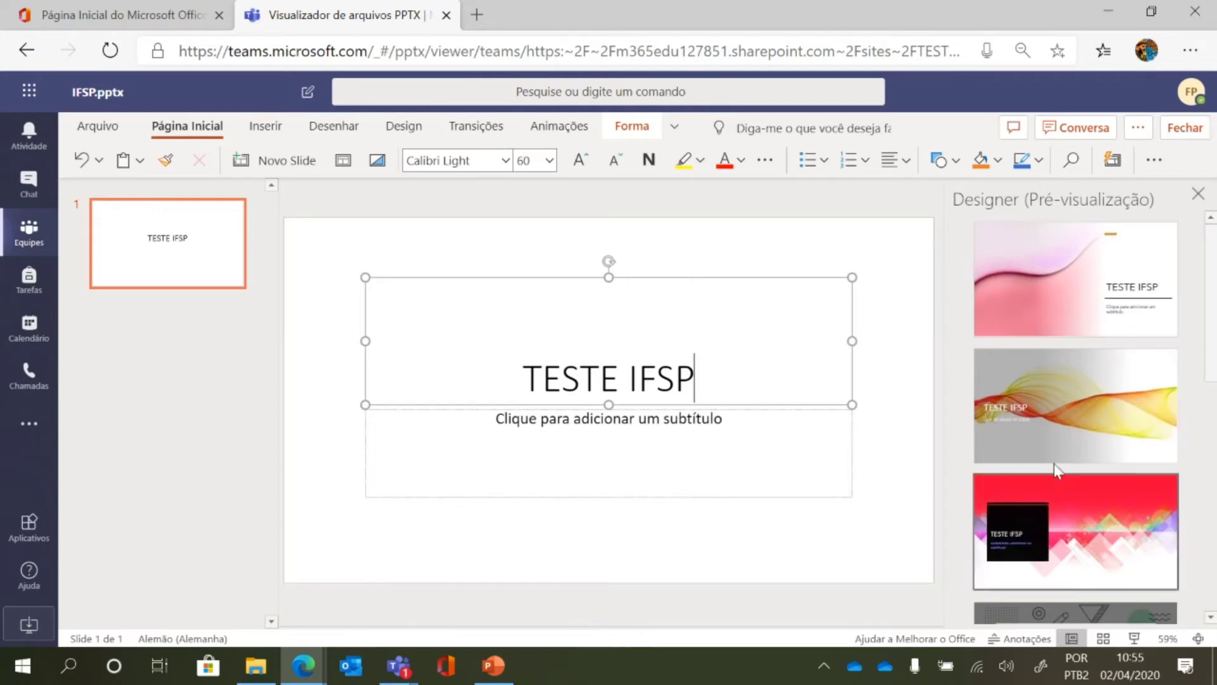
# Look through the Designer layout suggestions for the title slide and close the IFSP presentation.
pyautogui.scroll(-3, 1055, 292)
pyautogui.scroll(3, 1138, 485)
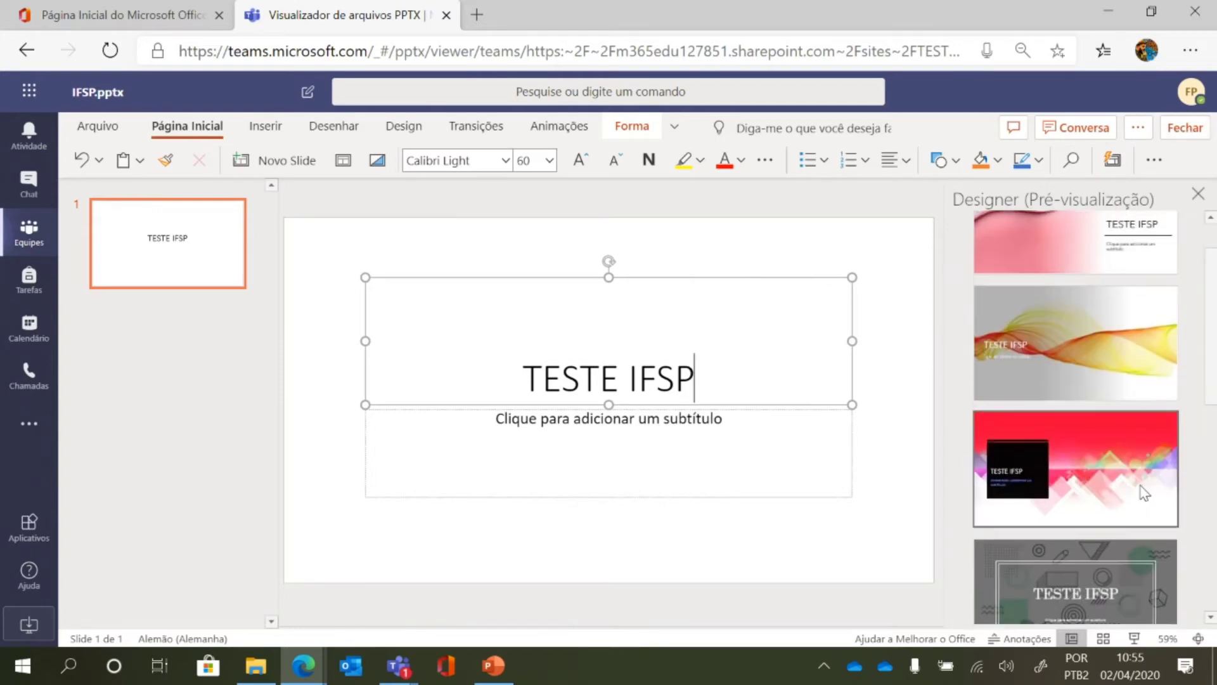
pyautogui.scroll(-6, 1143, 491)
pyautogui.scroll(6, 1144, 491)
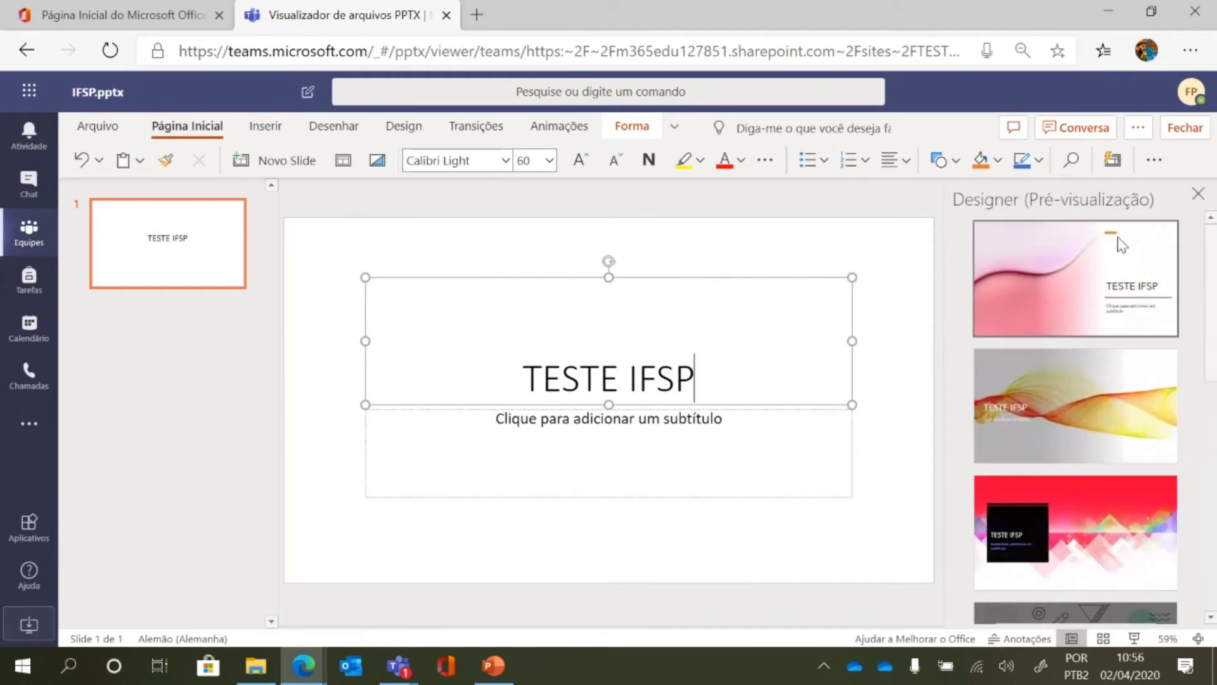
pyautogui.click(1184, 128)
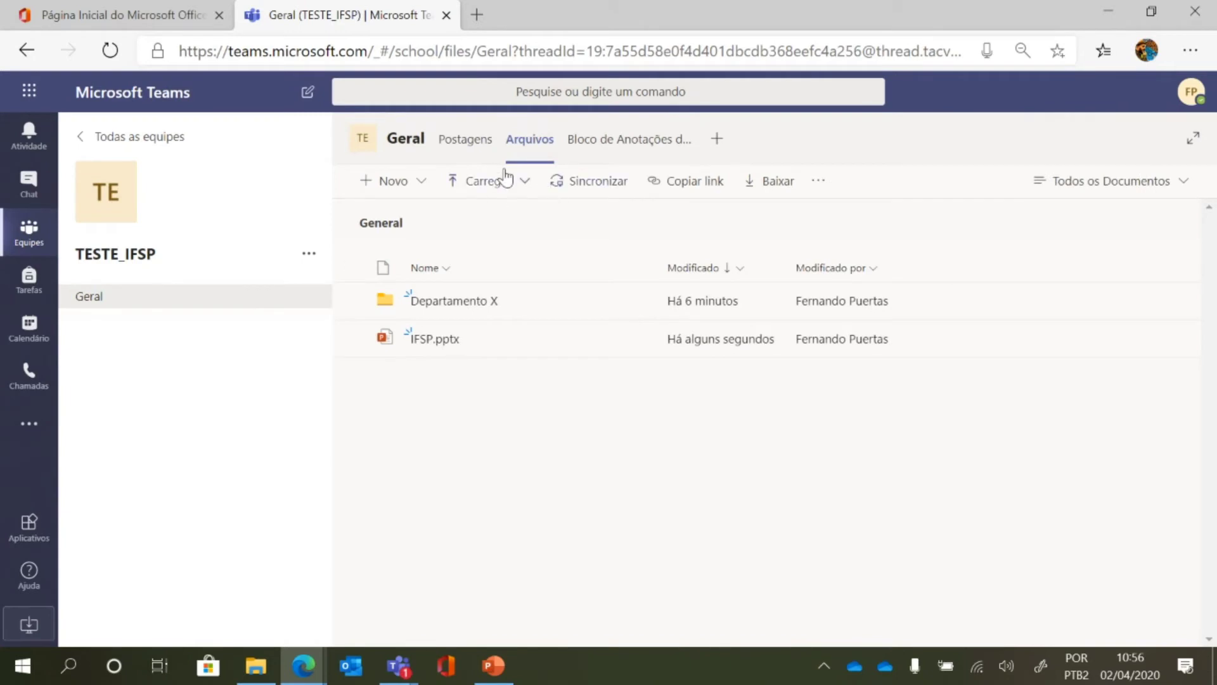
# Start setting up a blank OneNote team notebook for the Geral channel.
pyautogui.click(632, 141)
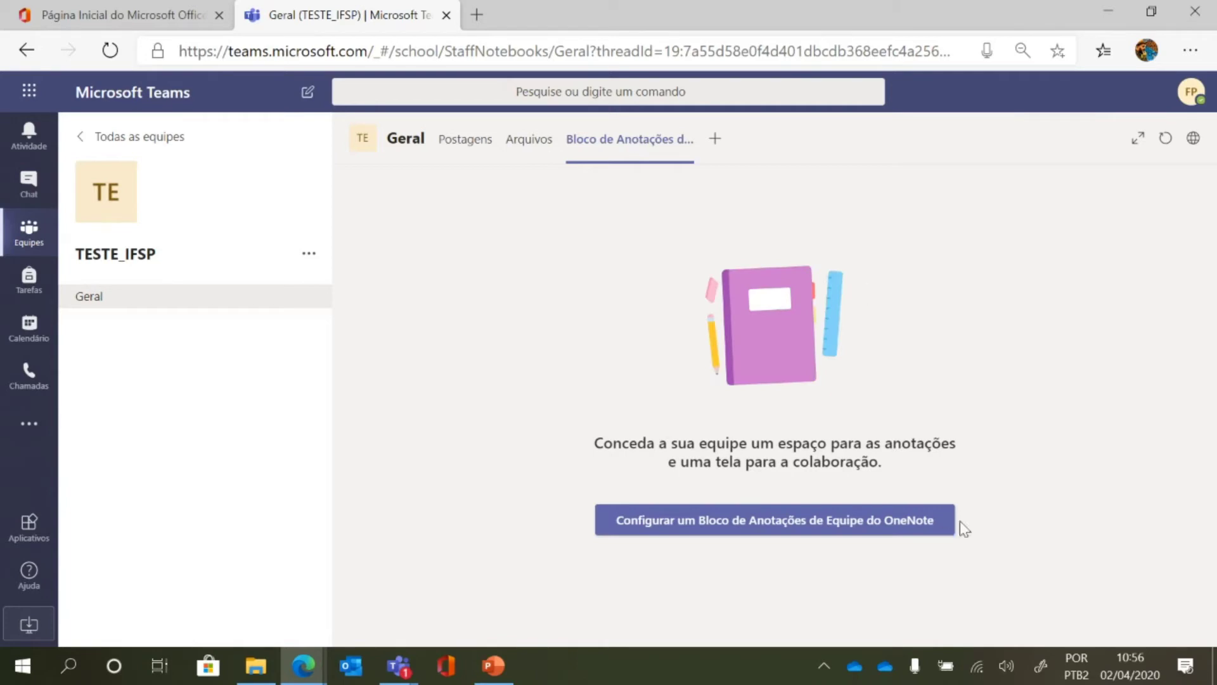
pyautogui.click(817, 526)
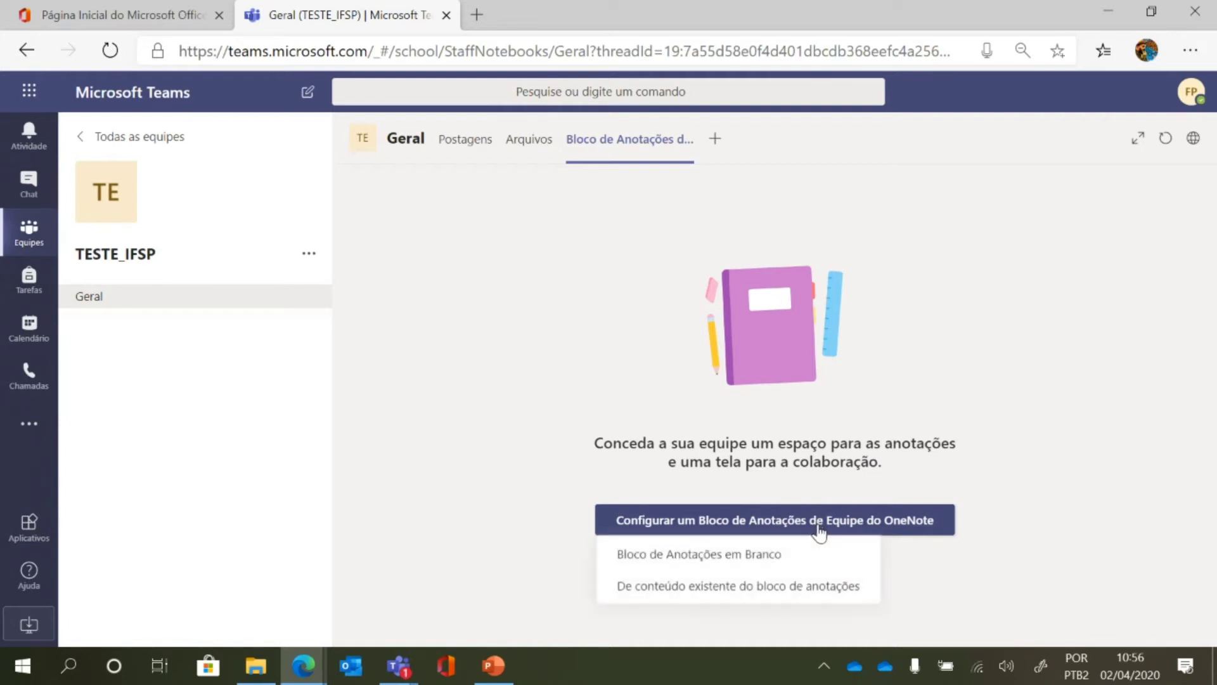
pyautogui.click(716, 555)
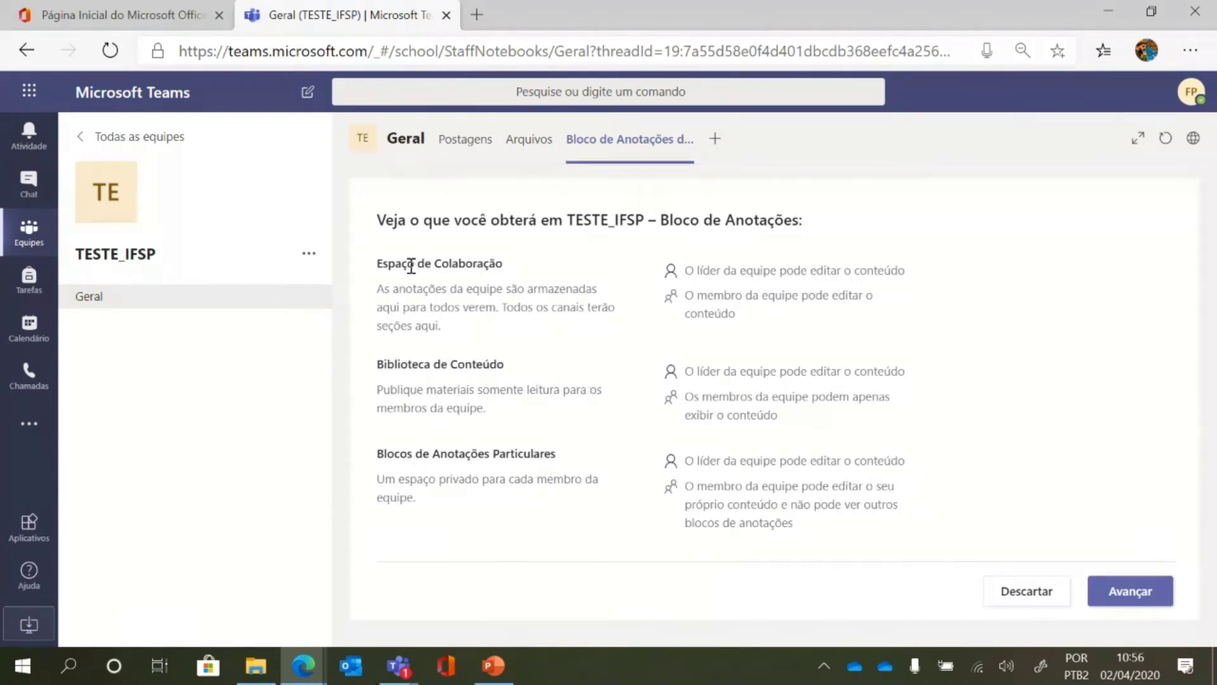
# Examine the descriptions of the notebook's collaboration space, content library and private notebooks.
pyautogui.moveTo(394, 263); pyautogui.dragTo(628, 264)
pyautogui.click(546, 285)
pyautogui.moveTo(387, 364); pyautogui.dragTo(474, 371)
pyautogui.click(538, 373)
pyautogui.moveTo(381, 262); pyautogui.dragTo(704, 261)
pyautogui.click(1057, 280)
pyautogui.moveTo(376, 454); pyautogui.dragTo(519, 455)
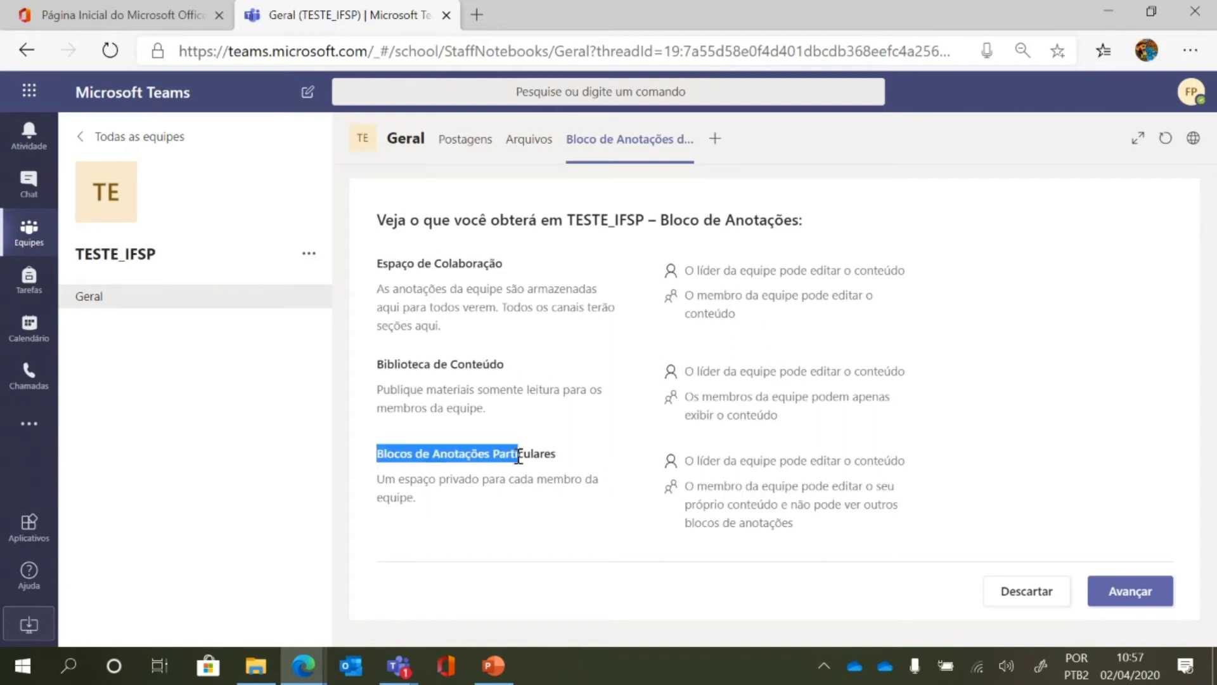
pyautogui.click(503, 512)
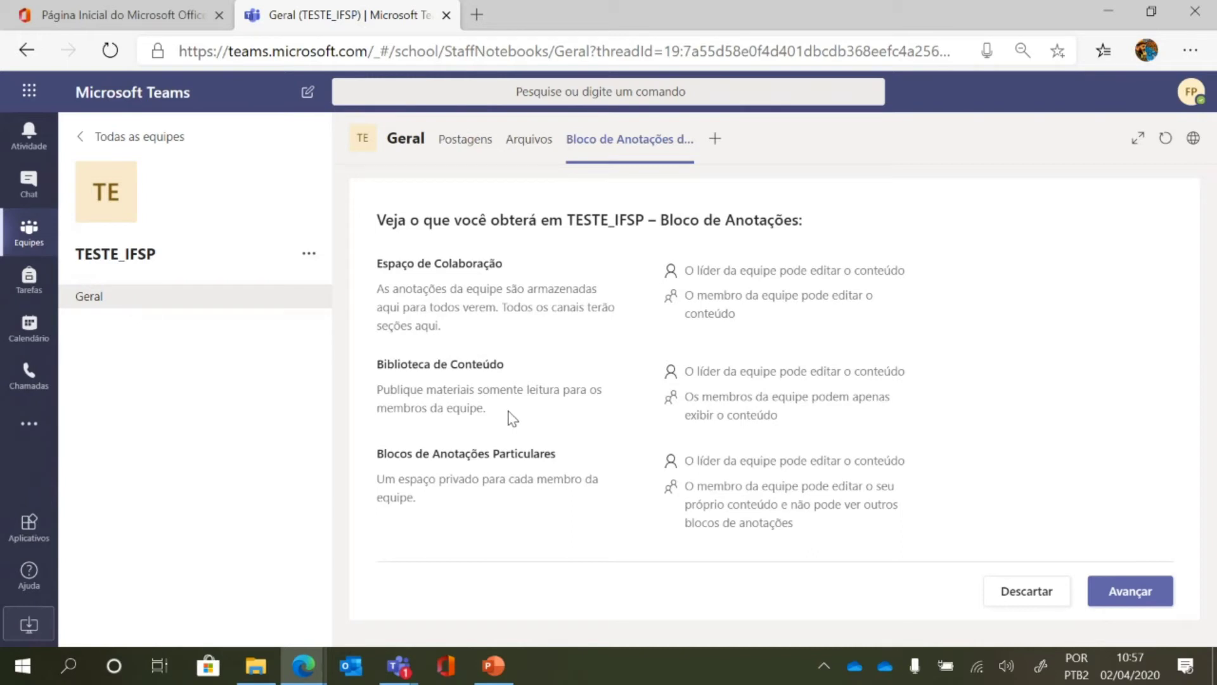
# Proceed to the members' private section setup and rename the second section "Observações de Reuniões".
pyautogui.click(1131, 590)
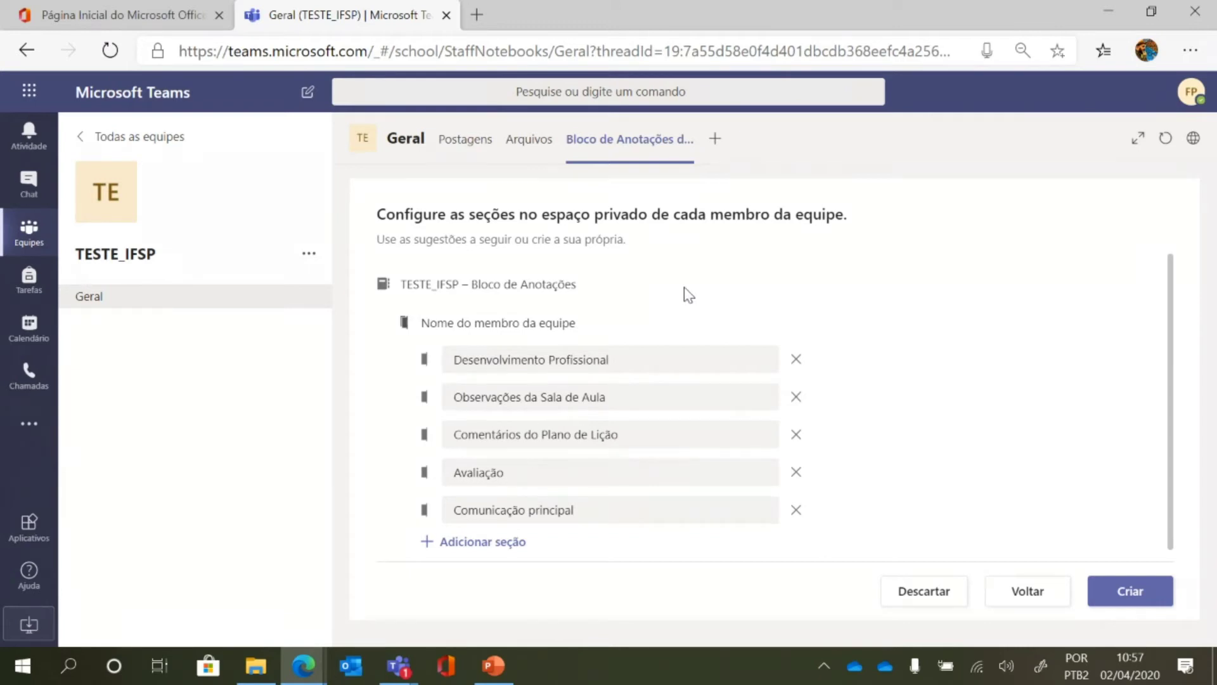
pyautogui.click(675, 363)
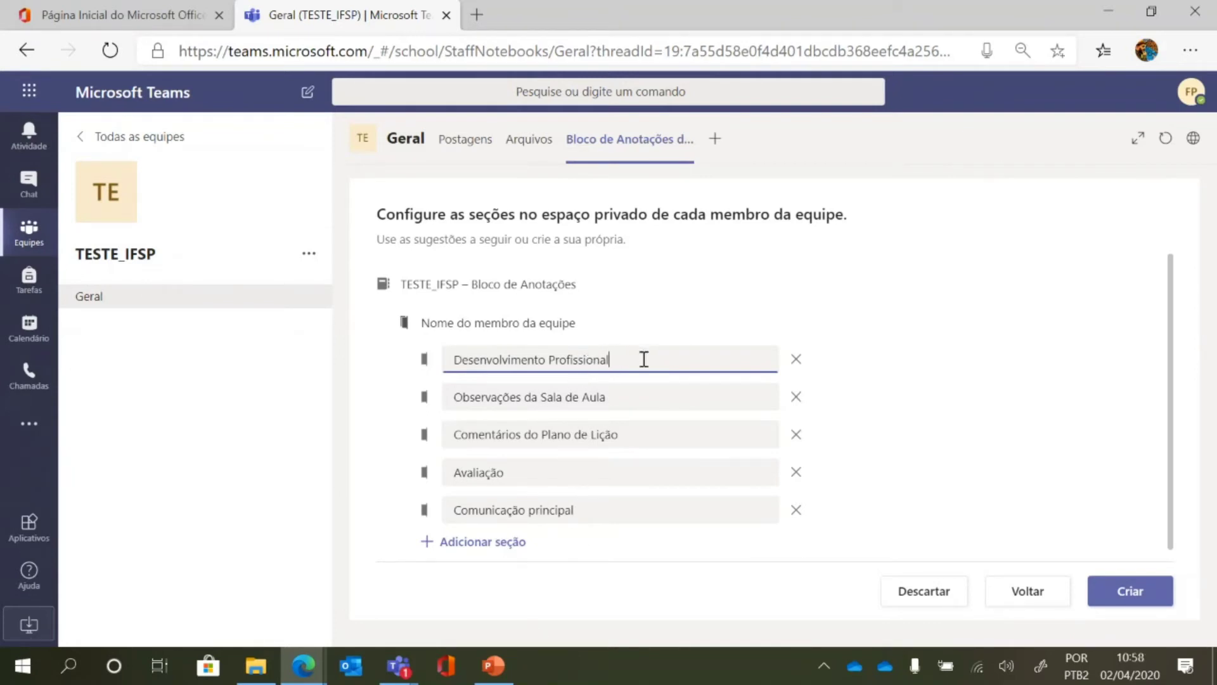
pyautogui.click(644, 392)
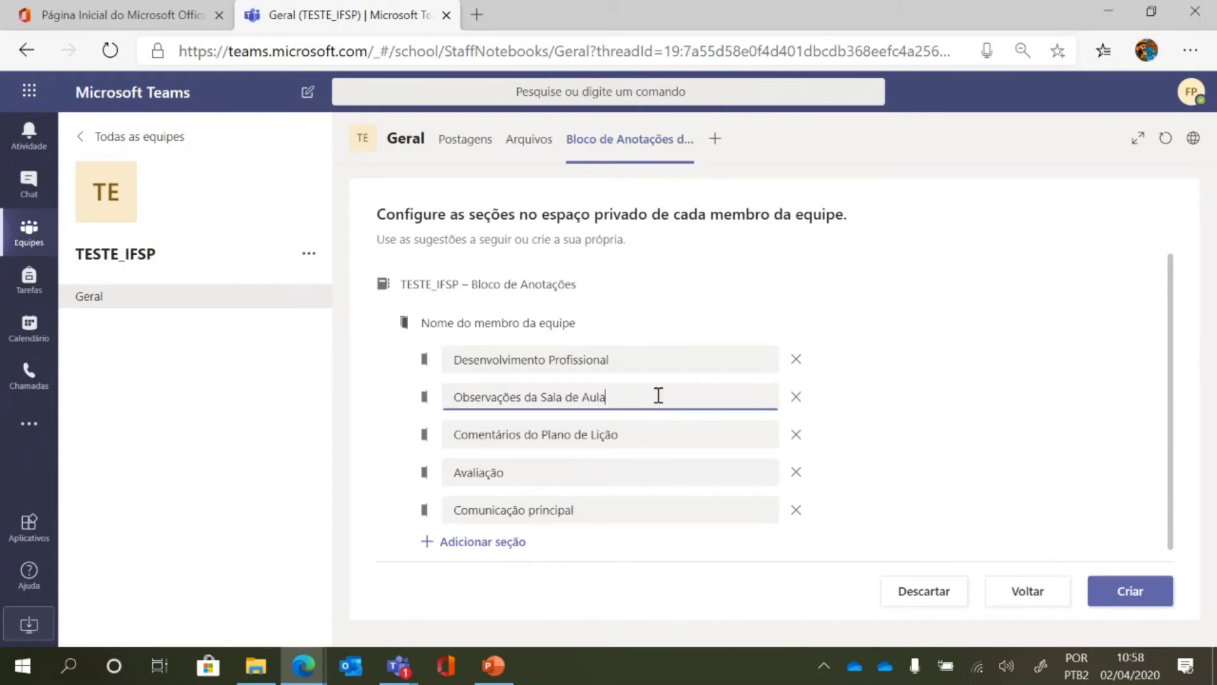
pyautogui.moveTo(659, 396); pyautogui.dragTo(441, 417)
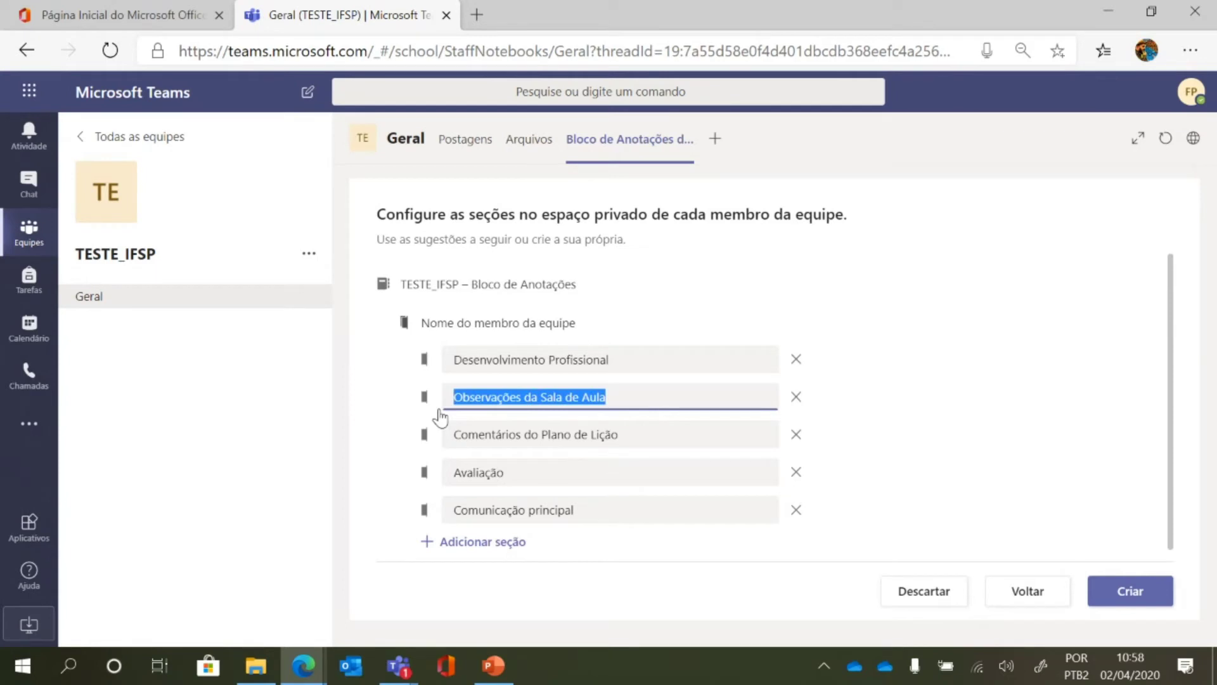
pyautogui.moveTo(611, 392); pyautogui.dragTo(535, 404)
pyautogui.write('ações de')
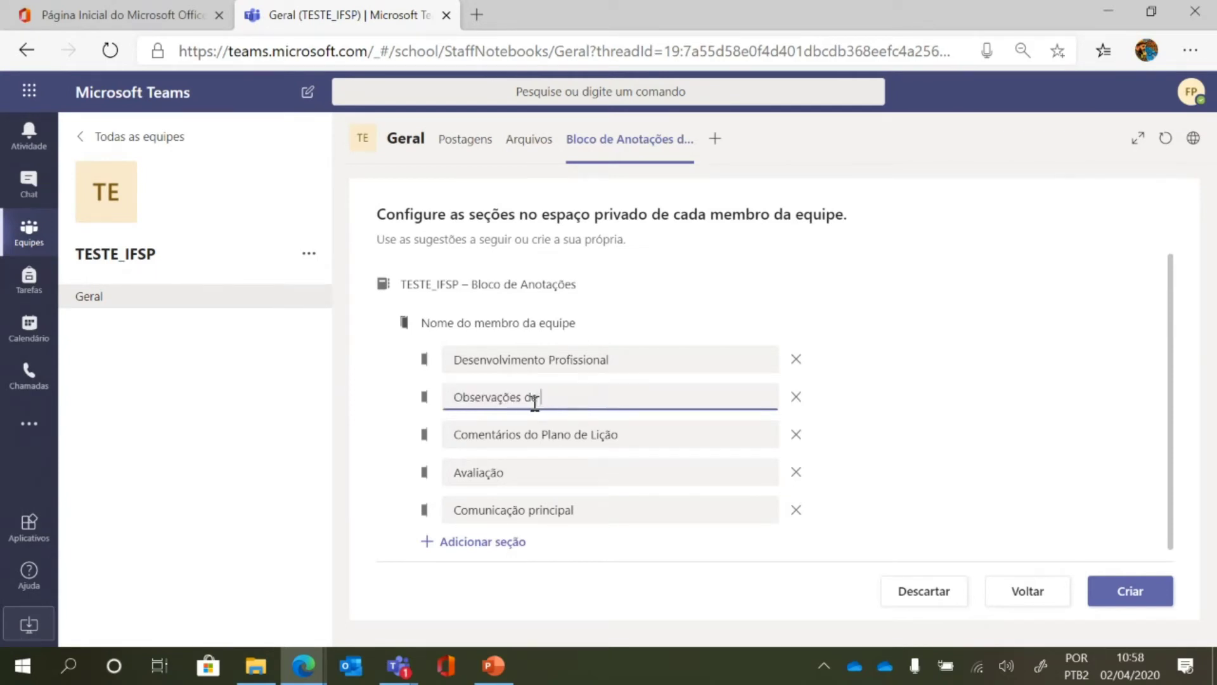
pyautogui.write(' Reuniões')
# Rename the third private section "Comentários de Projetos" and the fourth "Gestão de Projetos".
pyautogui.click(682, 437)
pyautogui.moveTo(641, 438); pyautogui.dragTo(534, 456)
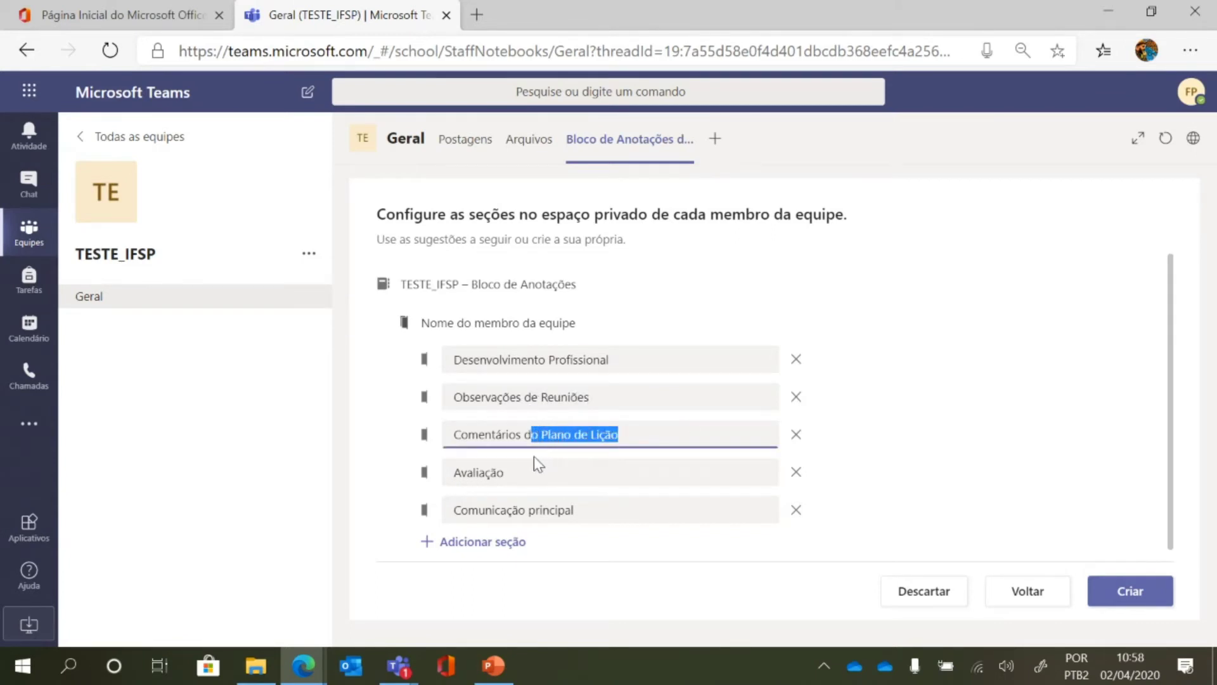
pyautogui.write('entários de')
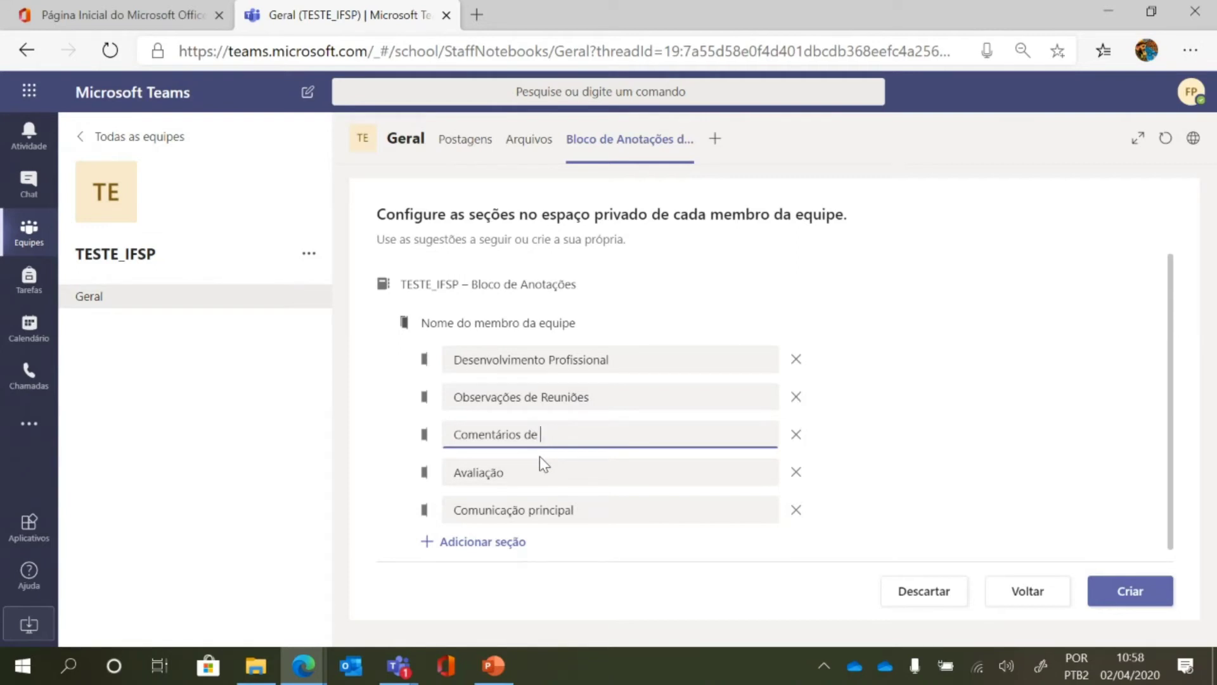
pyautogui.write(' Projetos')
pyautogui.moveTo(526, 473); pyautogui.dragTo(443, 473)
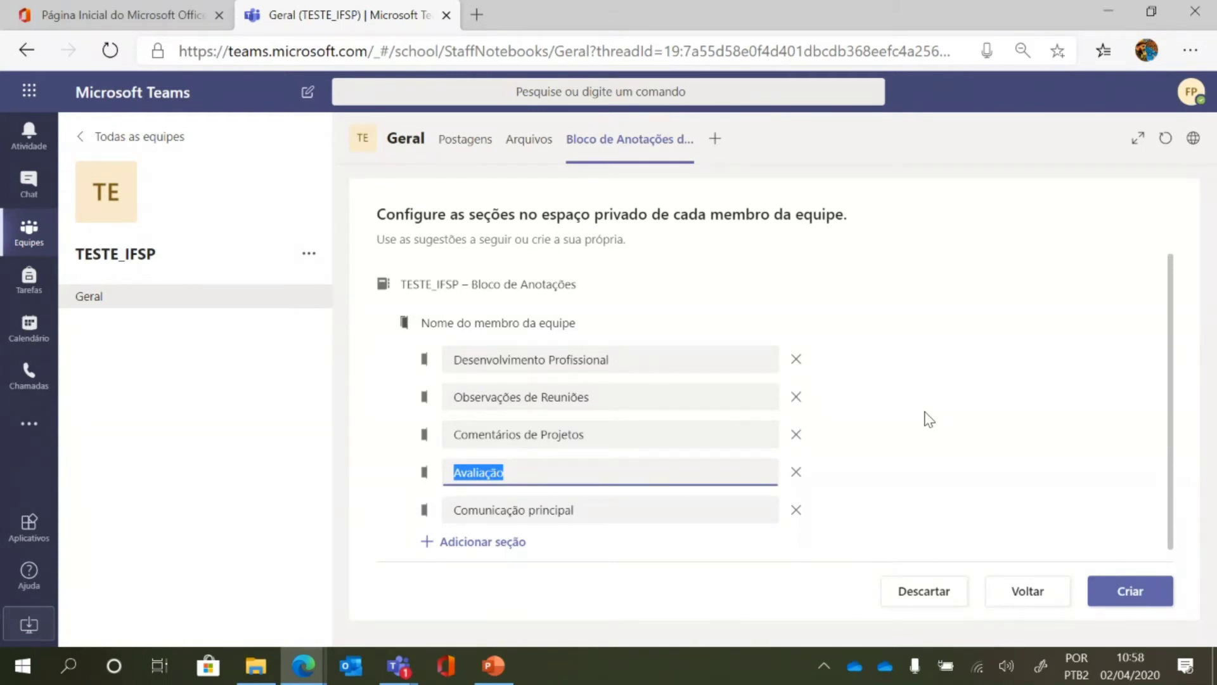
pyautogui.write('Gestão de')
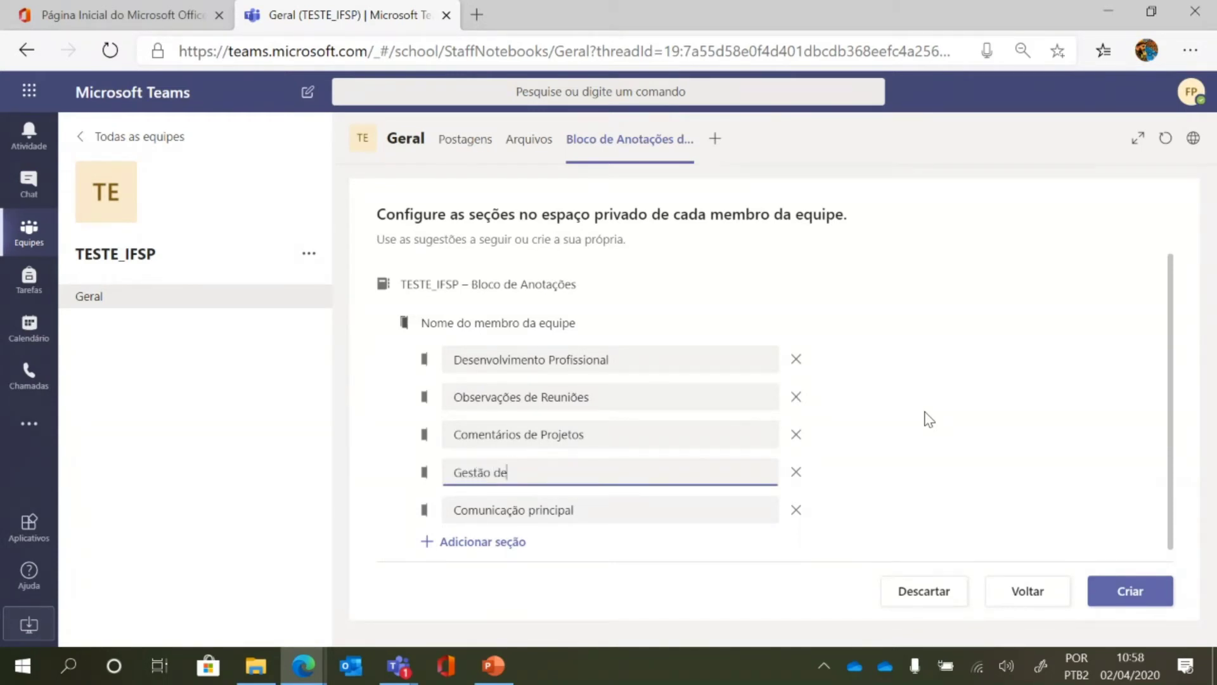
pyautogui.write(' Projetos')
# Add a private section named "Rascunho" below Comunicação principal and create the team notebook.
pyautogui.click(645, 514)
pyautogui.click(488, 542)
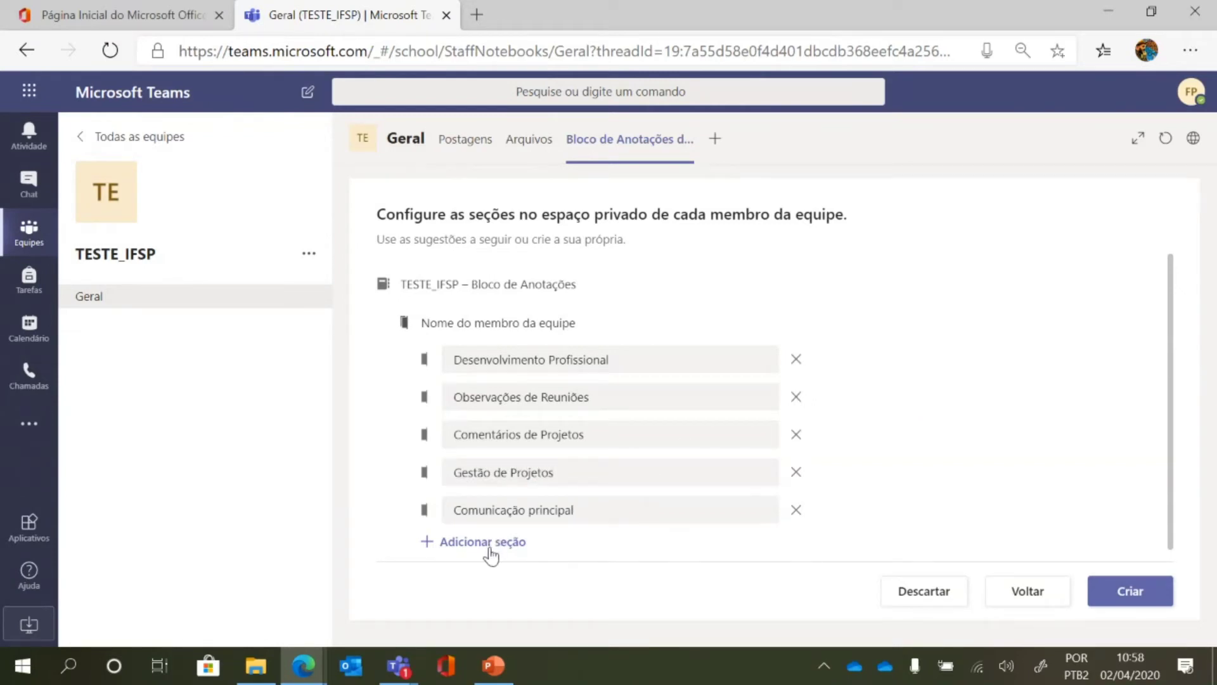
pyautogui.click(590, 543)
pyautogui.moveTo(590, 543); pyautogui.dragTo(416, 547)
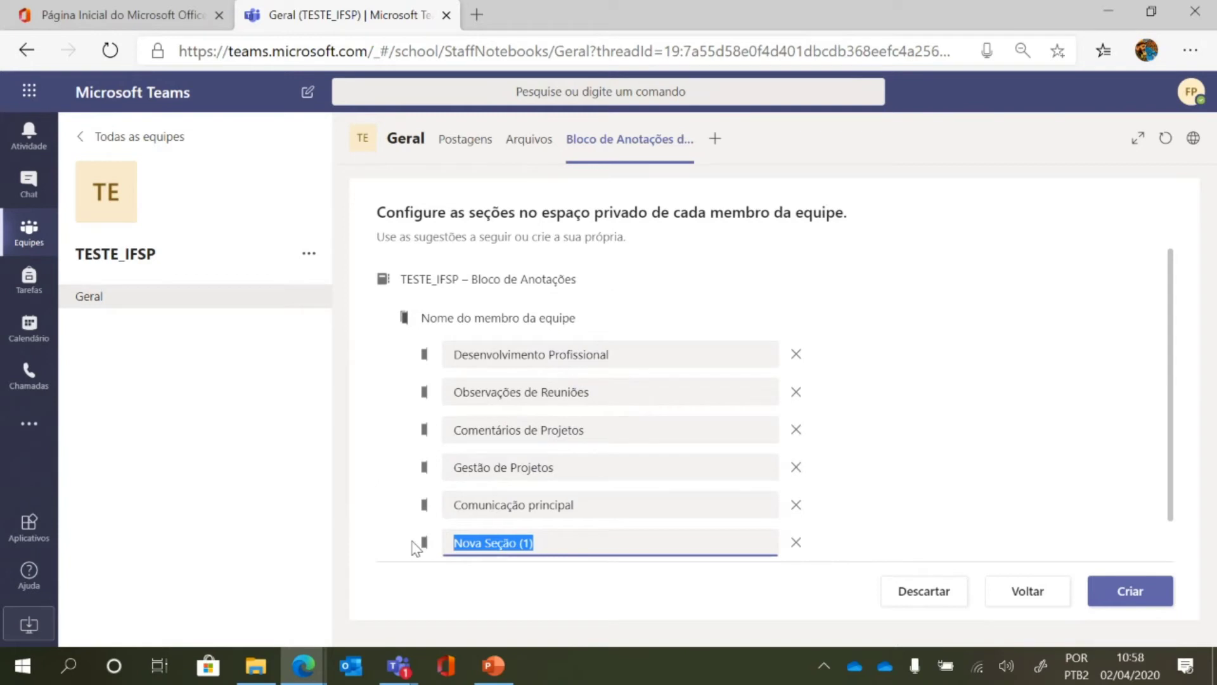
pyautogui.write('Rascunho')
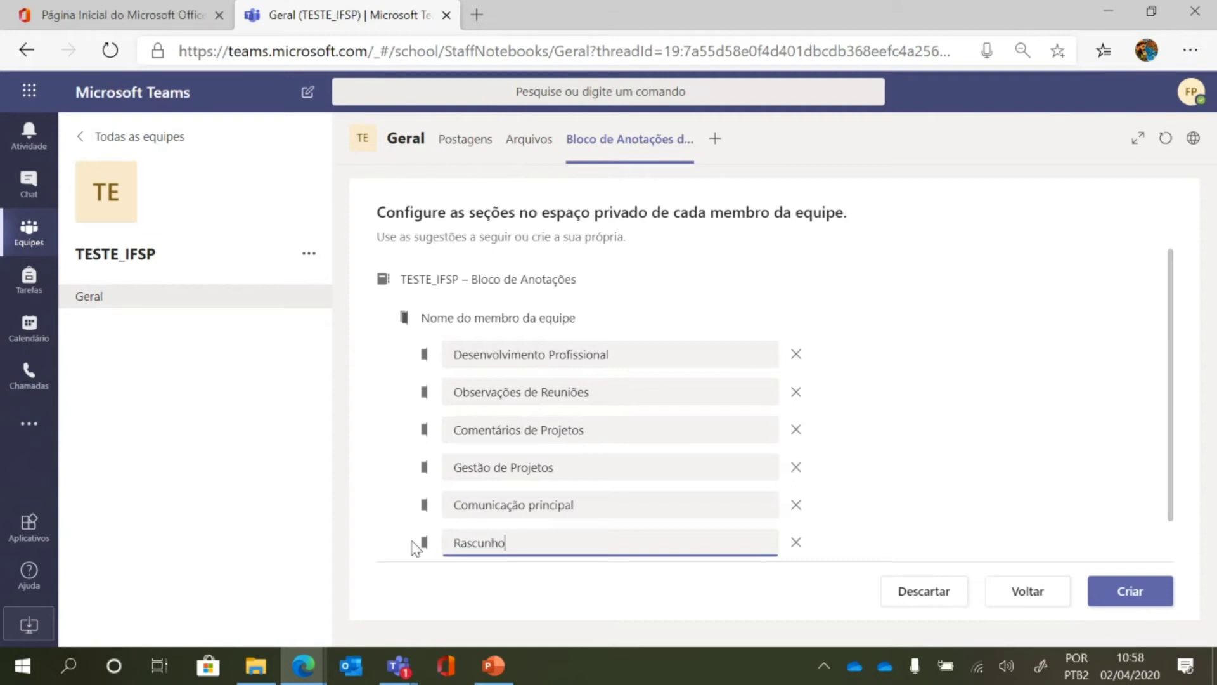
pyautogui.click(1136, 591)
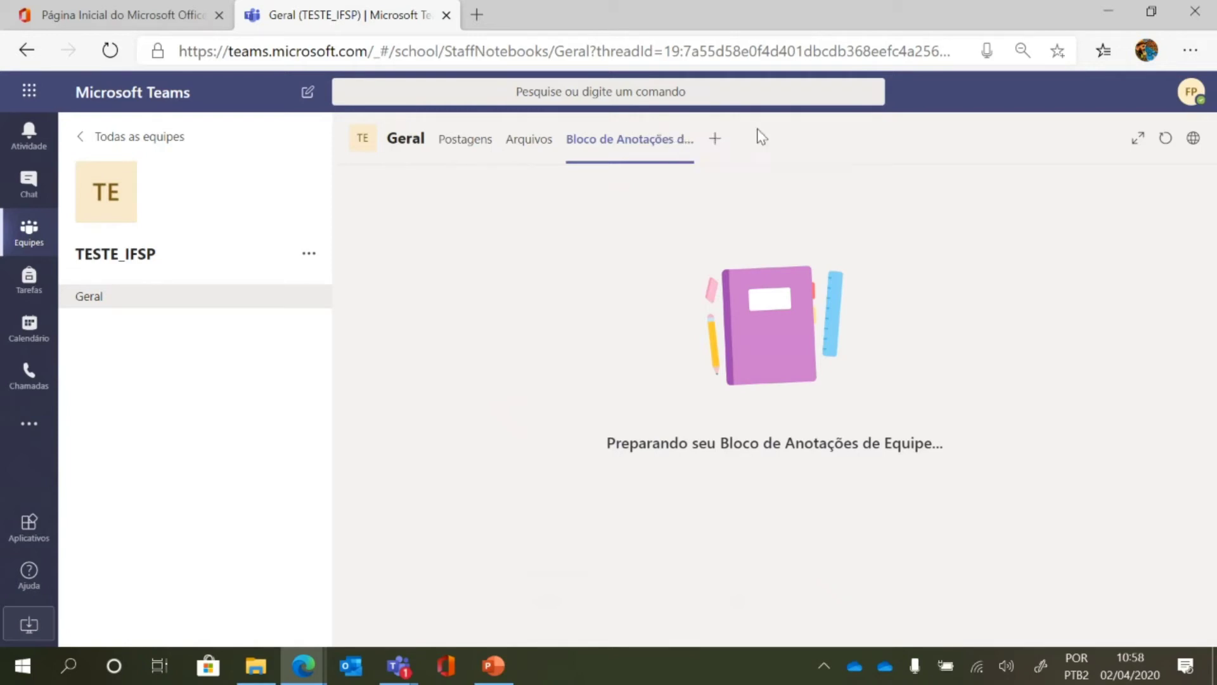
# Add a Word tab to the Geral channel that shows Ementa.docx from the Departamento X folder.
pyautogui.click(716, 141)
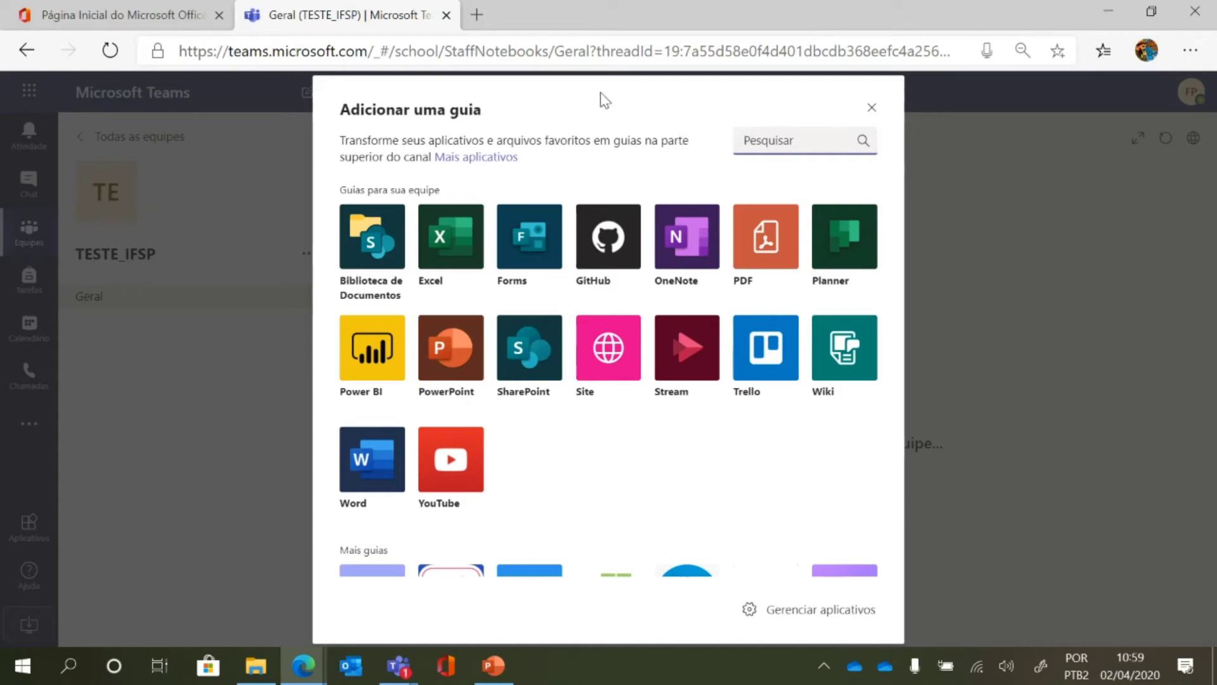
pyautogui.click(357, 454)
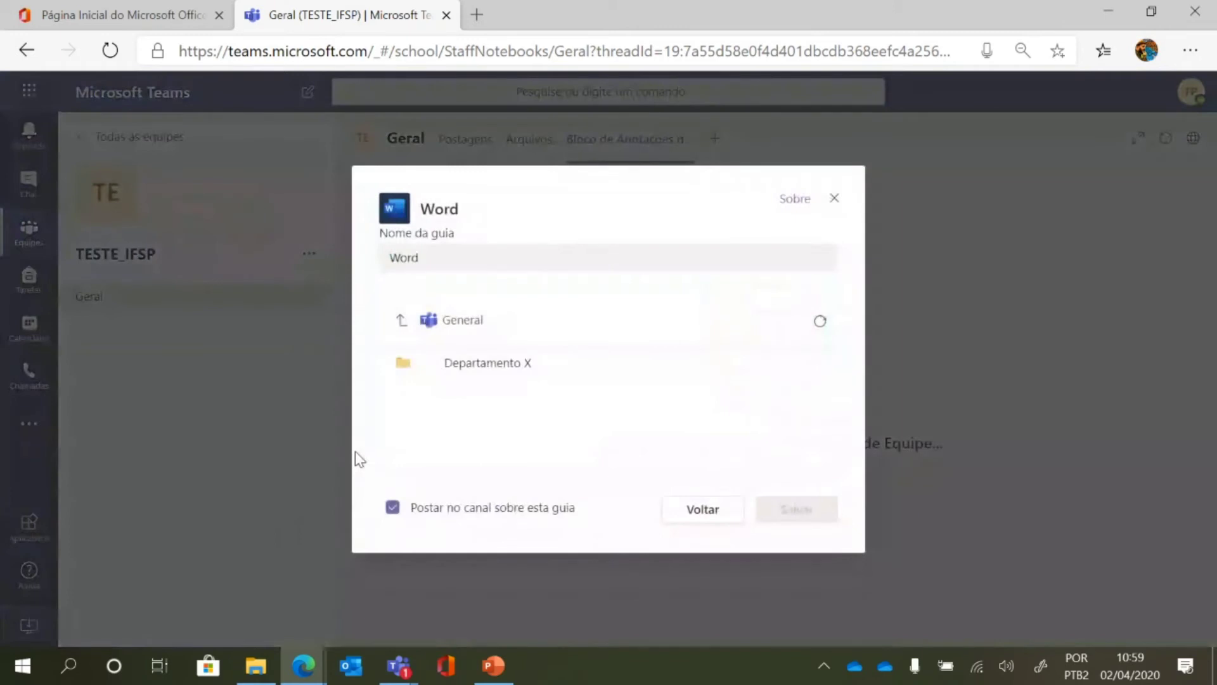
pyautogui.click(505, 372)
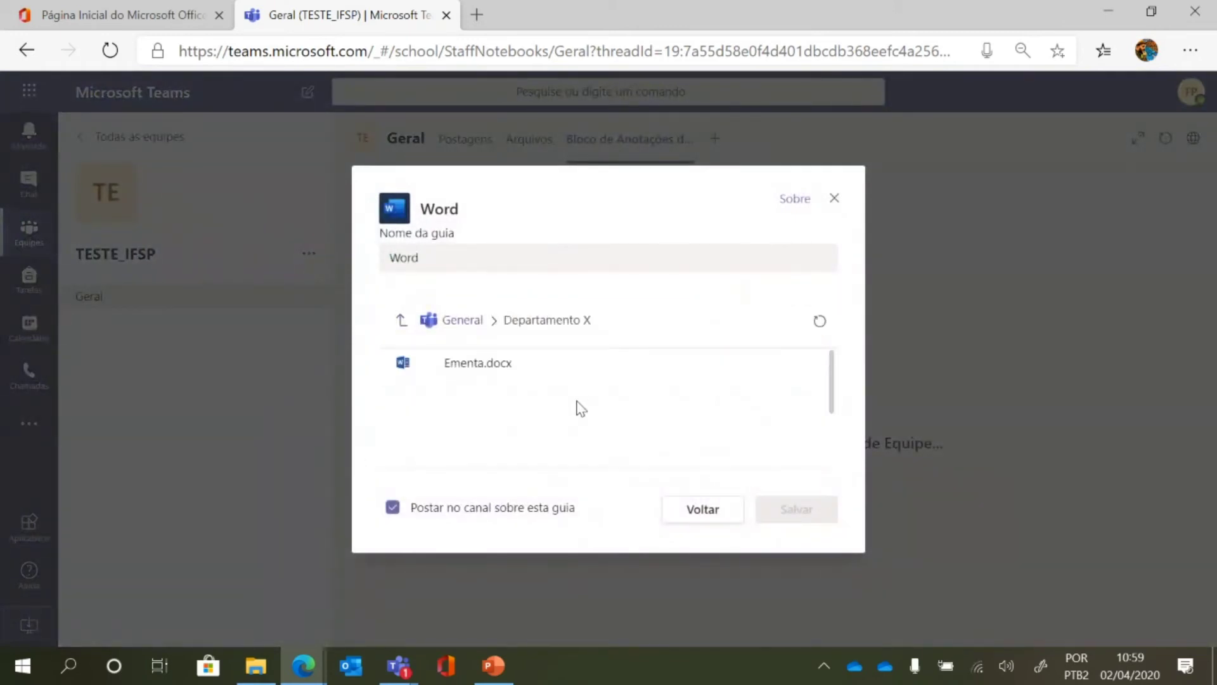
pyautogui.click(473, 373)
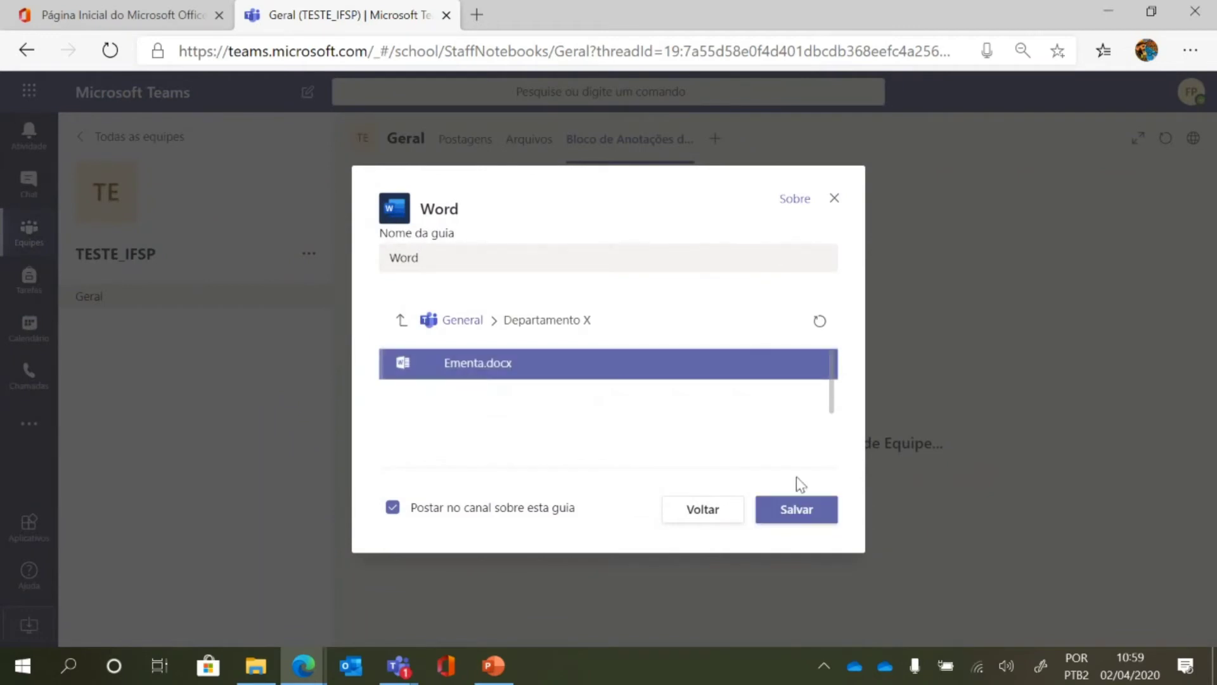
pyautogui.click(809, 522)
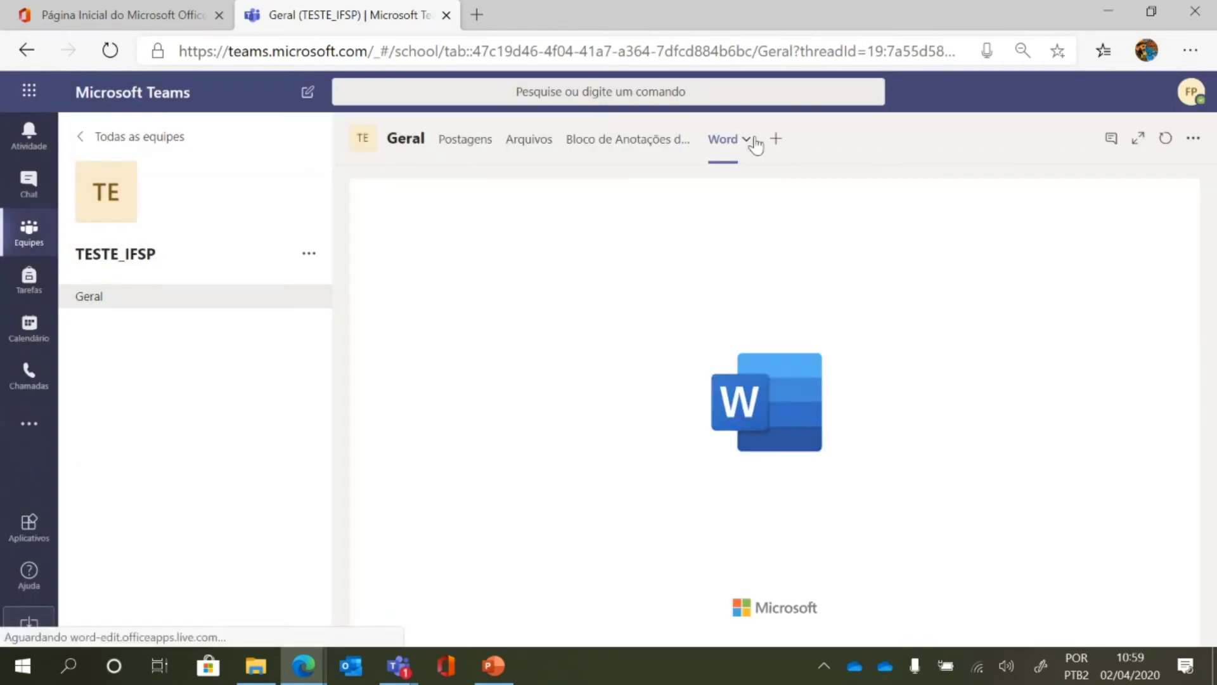
# Rename the channel's Word tab "Guia de Projetos".
pyautogui.click(747, 141)
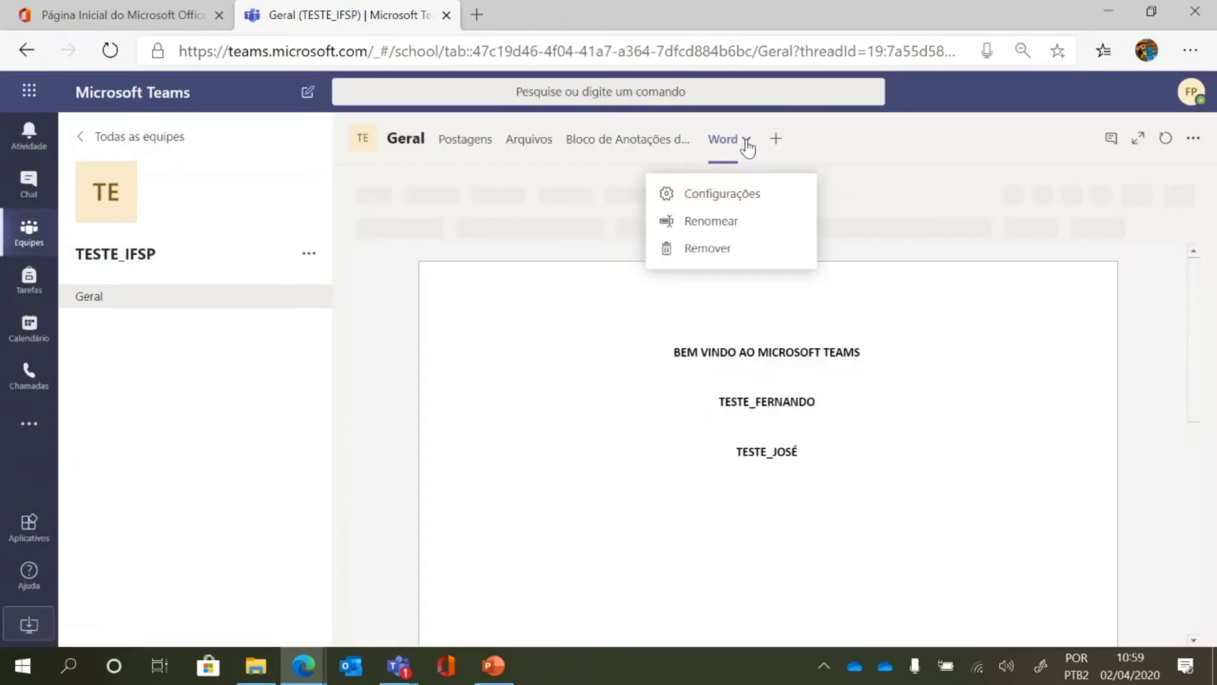
pyautogui.click(747, 146)
pyautogui.click(747, 145)
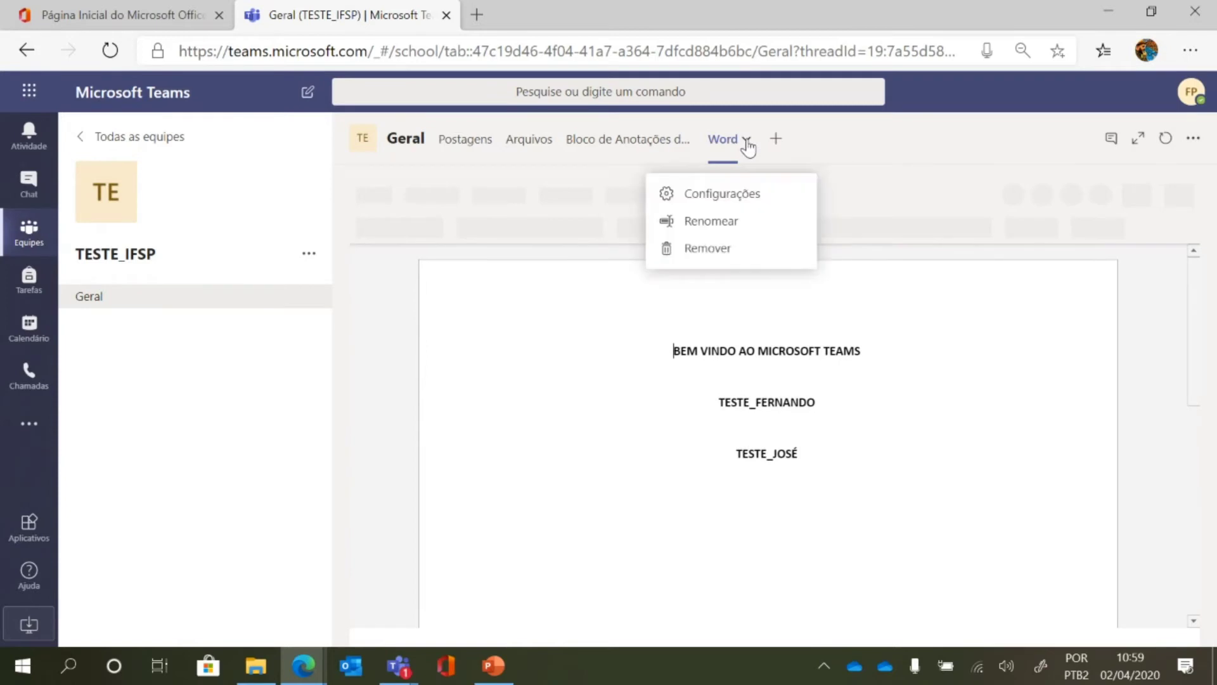
pyautogui.click(726, 230)
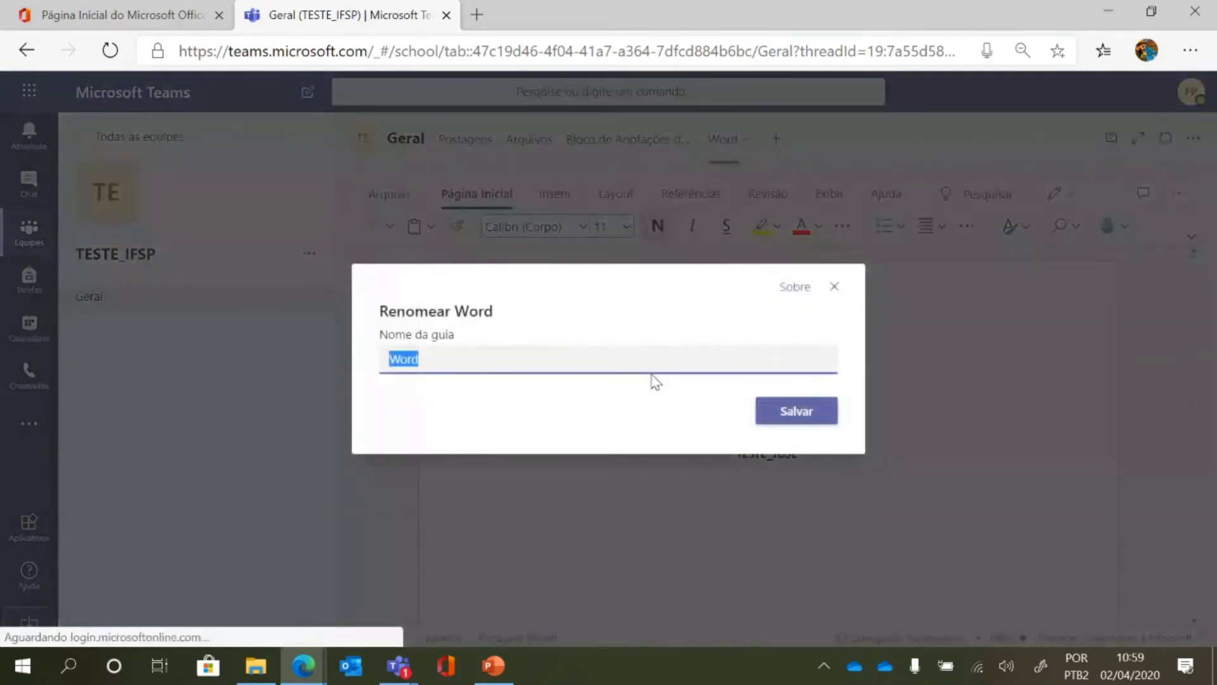
pyautogui.write('Guia de Rpojeto')
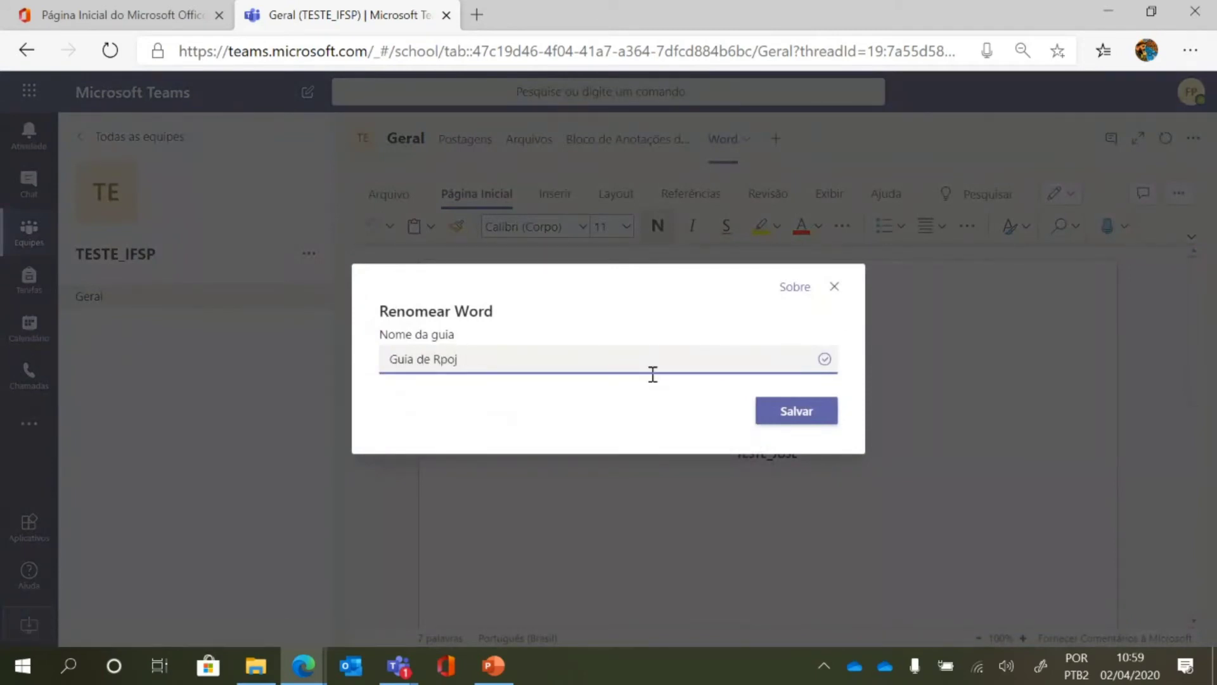
pyautogui.press('BackSpace')
pyautogui.write('Pr')
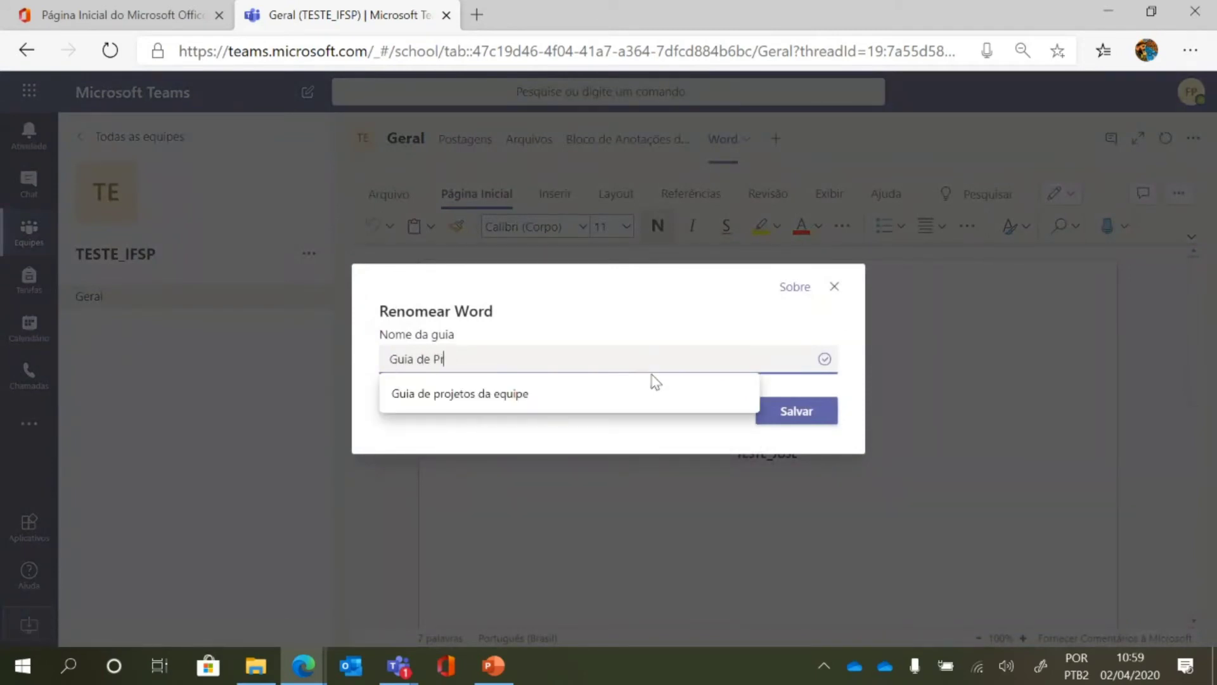
pyautogui.write('ojetos')
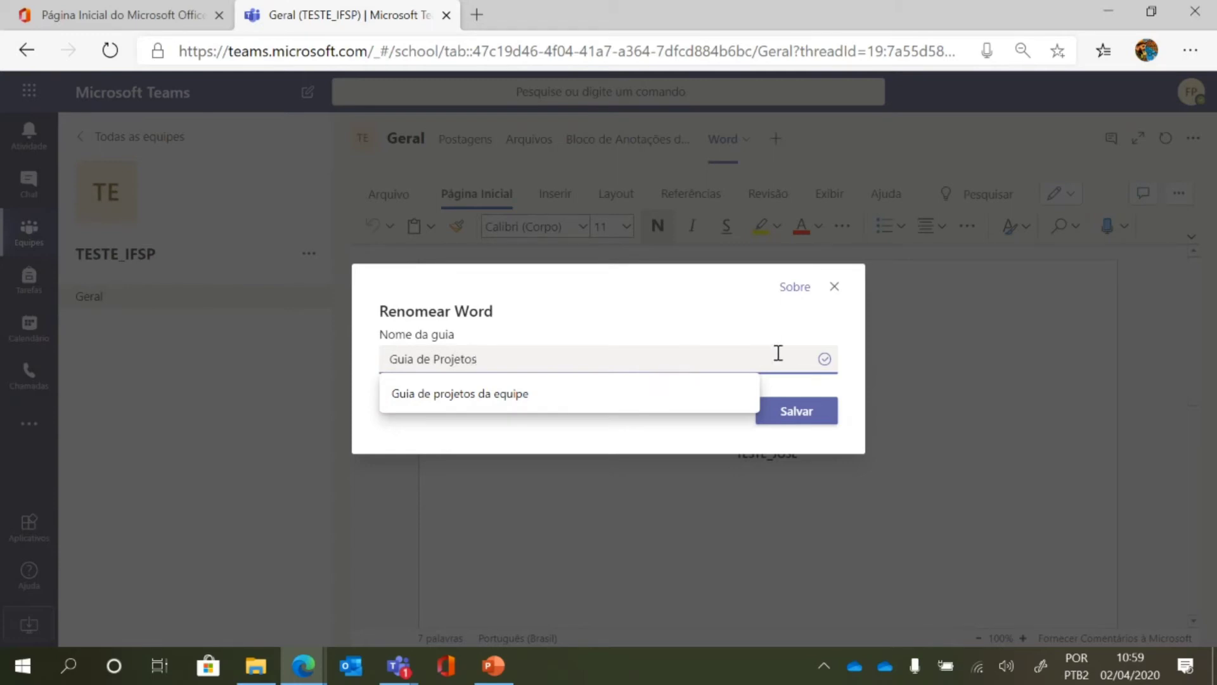
pyautogui.click(809, 426)
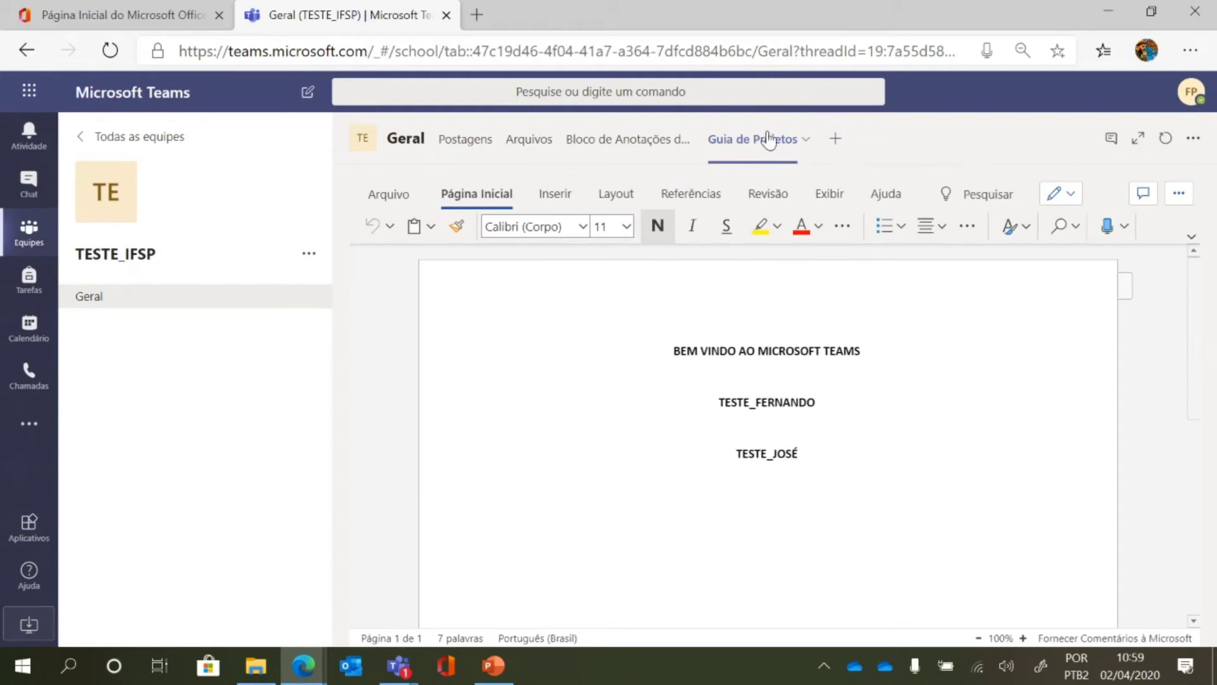
# Add a YouTube tab to the Geral channel with the TV UFSC video "Diálogos com Tião Rocha" and play it briefly.
pyautogui.click(836, 140)
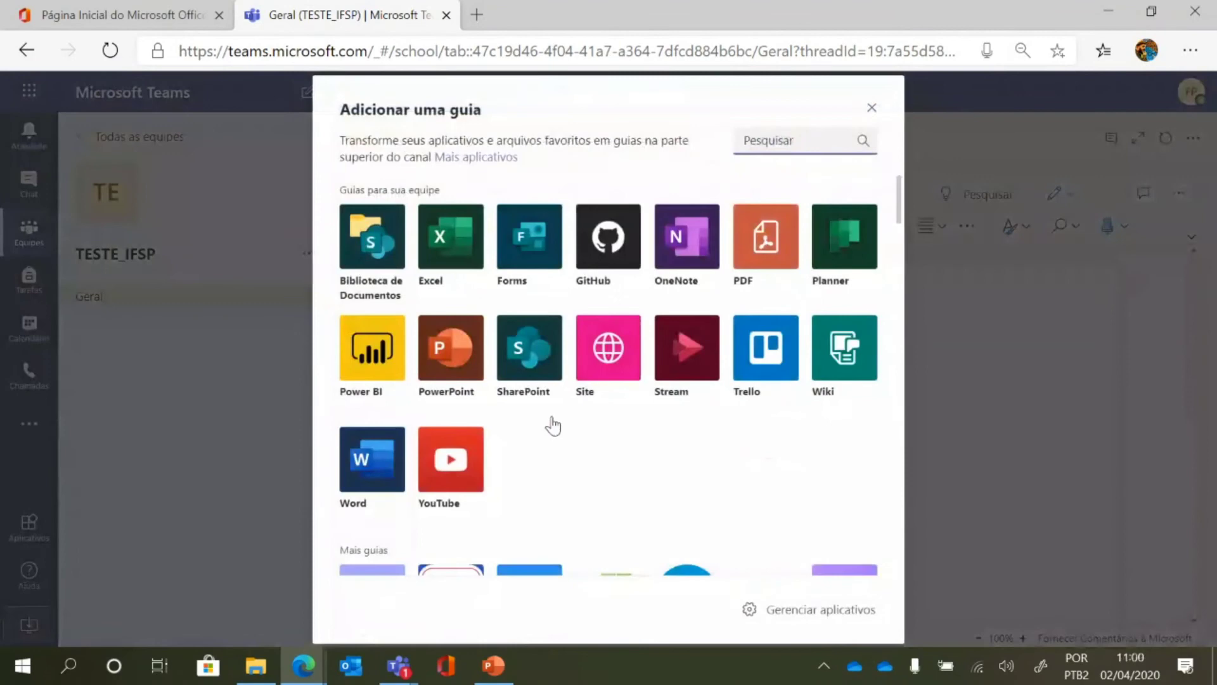
pyautogui.click(437, 458)
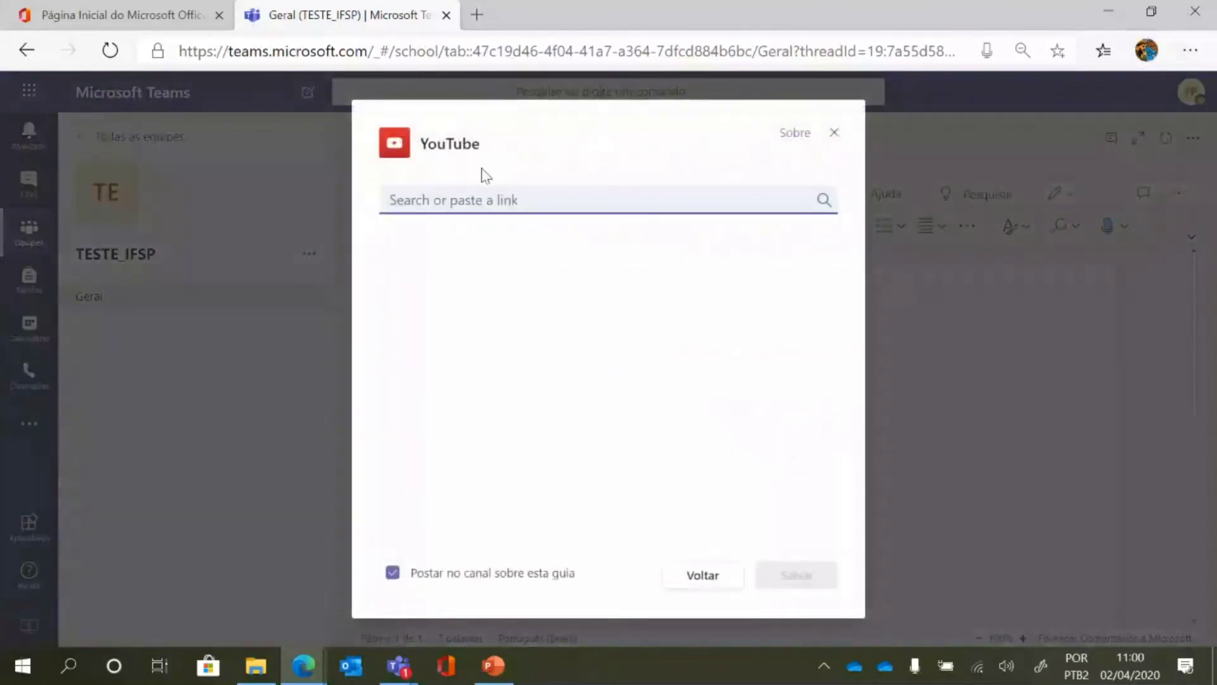
pyautogui.click(510, 193)
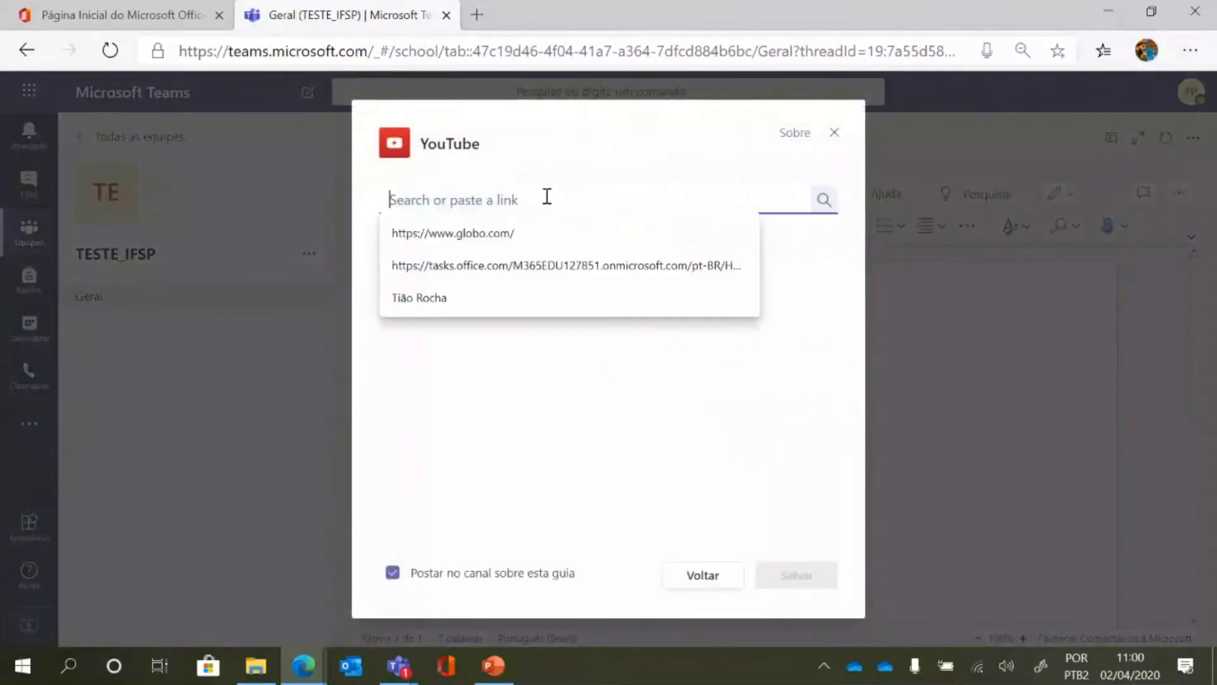
pyautogui.click(464, 310)
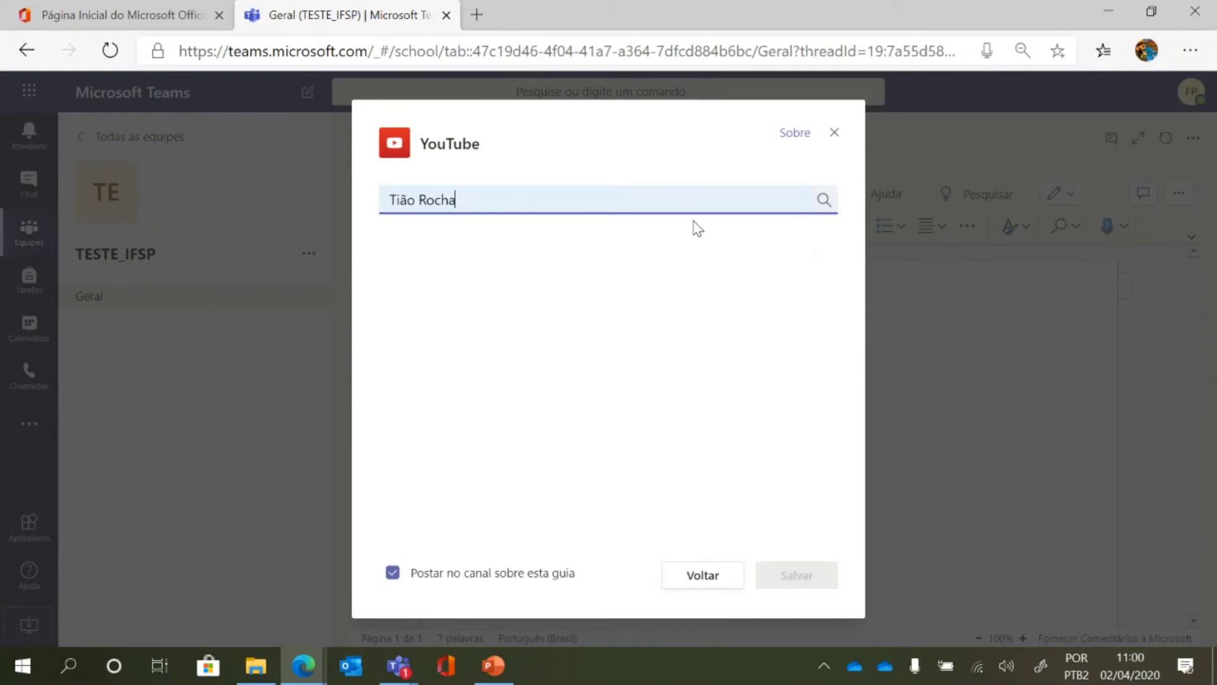
pyautogui.click(824, 200)
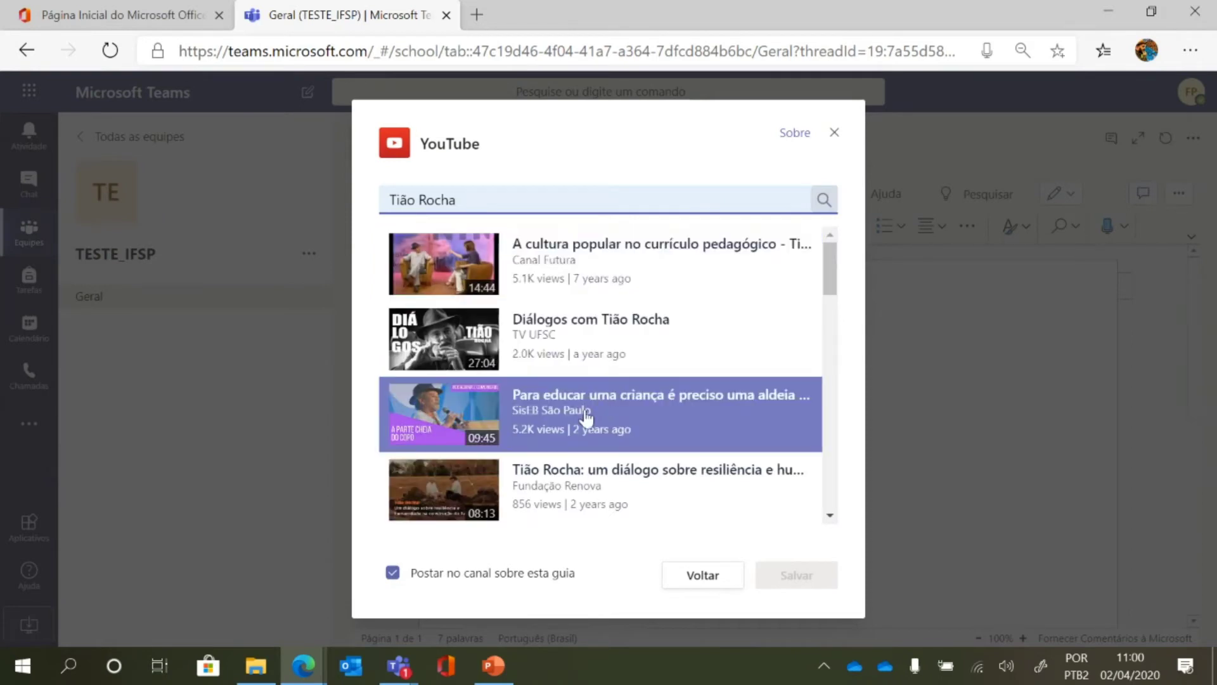
pyautogui.click(589, 333)
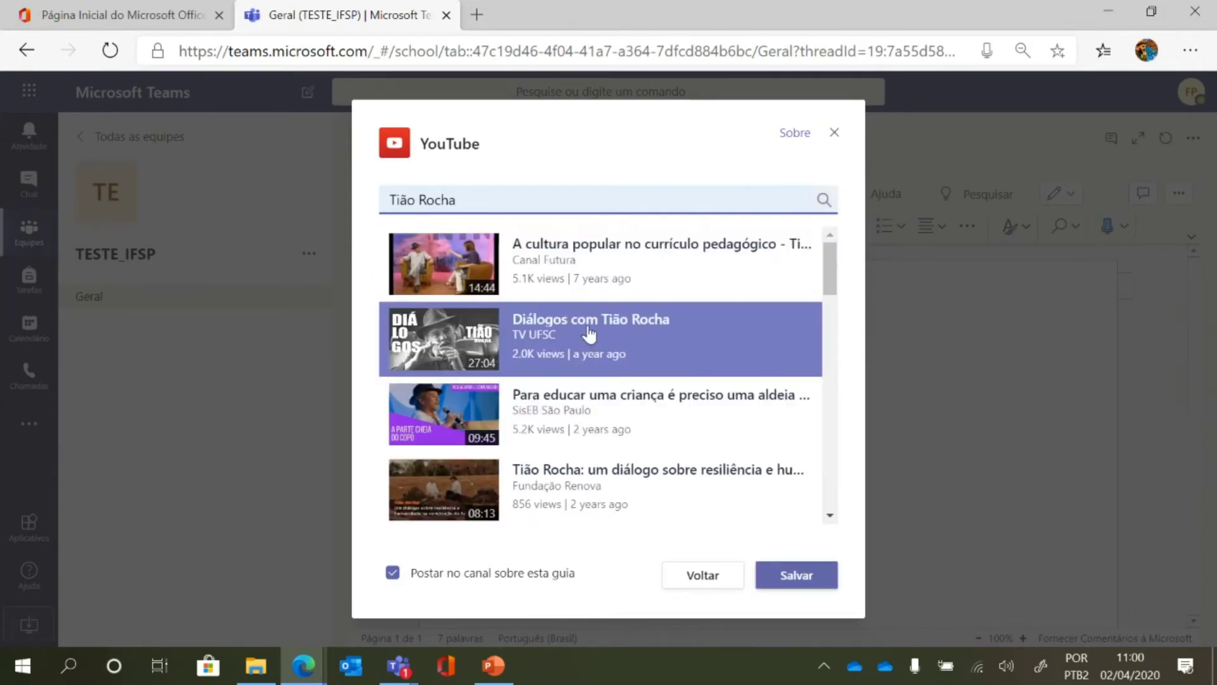
pyautogui.click(823, 587)
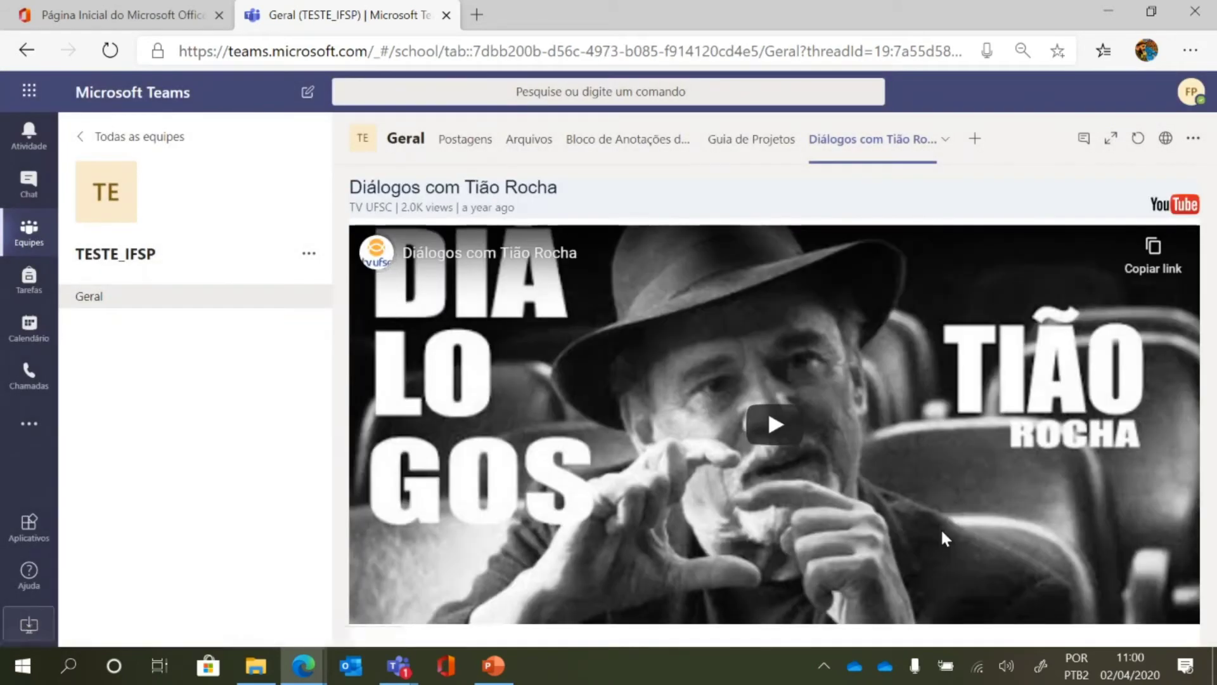
pyautogui.click(804, 451)
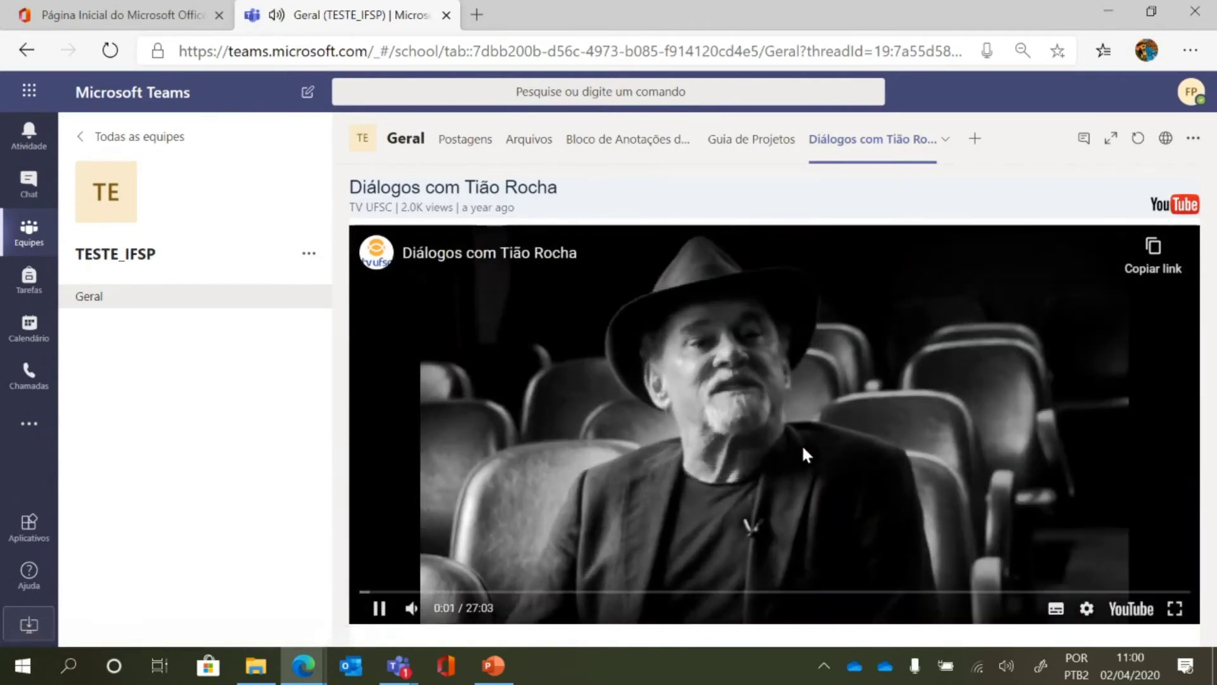
pyautogui.click(377, 609)
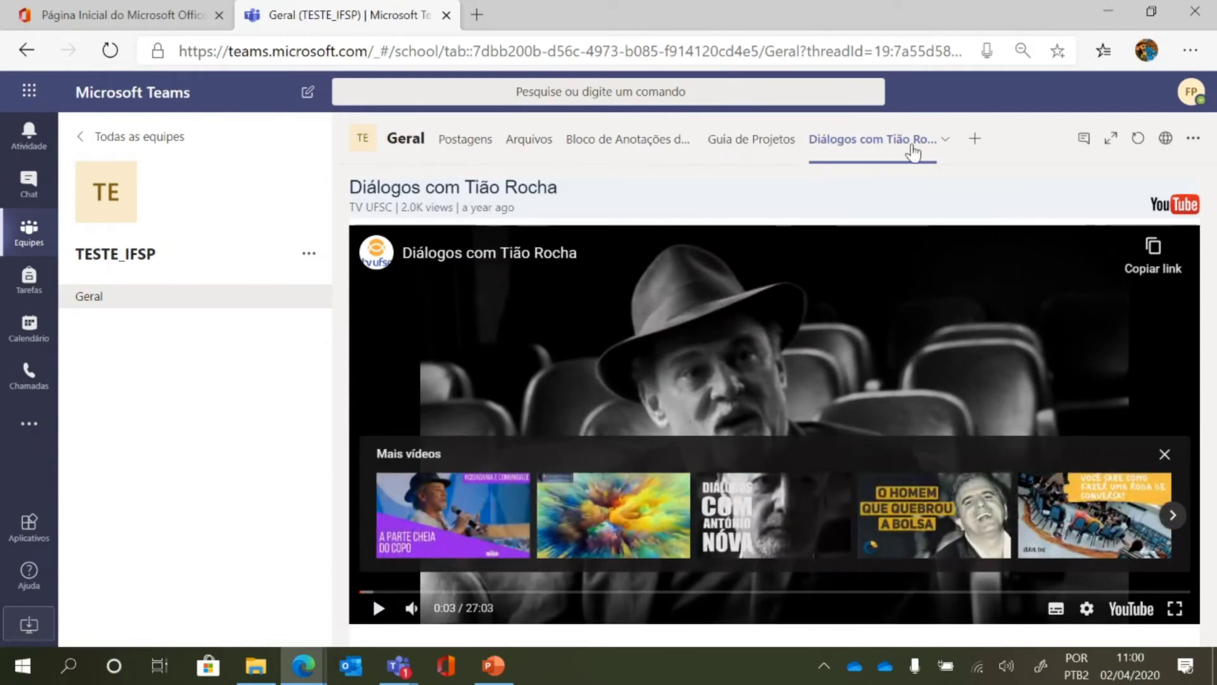
# Add a Planner tab to the Geral channel with a new plan named "IFSP".
pyautogui.click(976, 140)
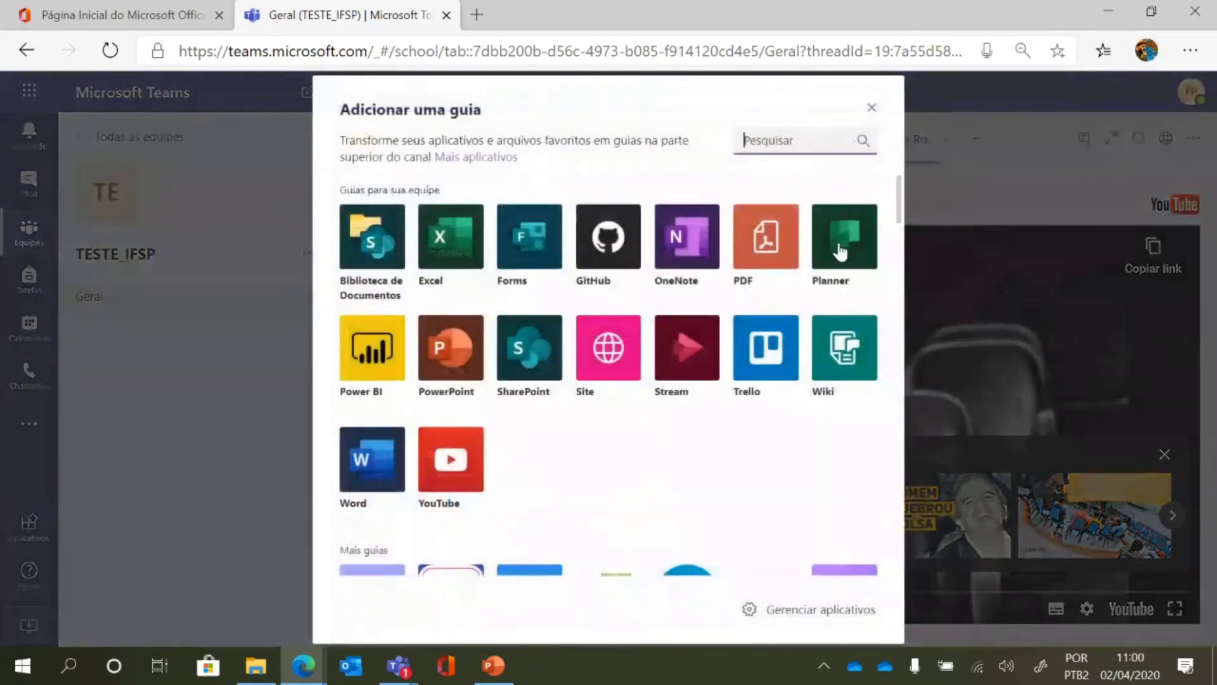
pyautogui.click(841, 252)
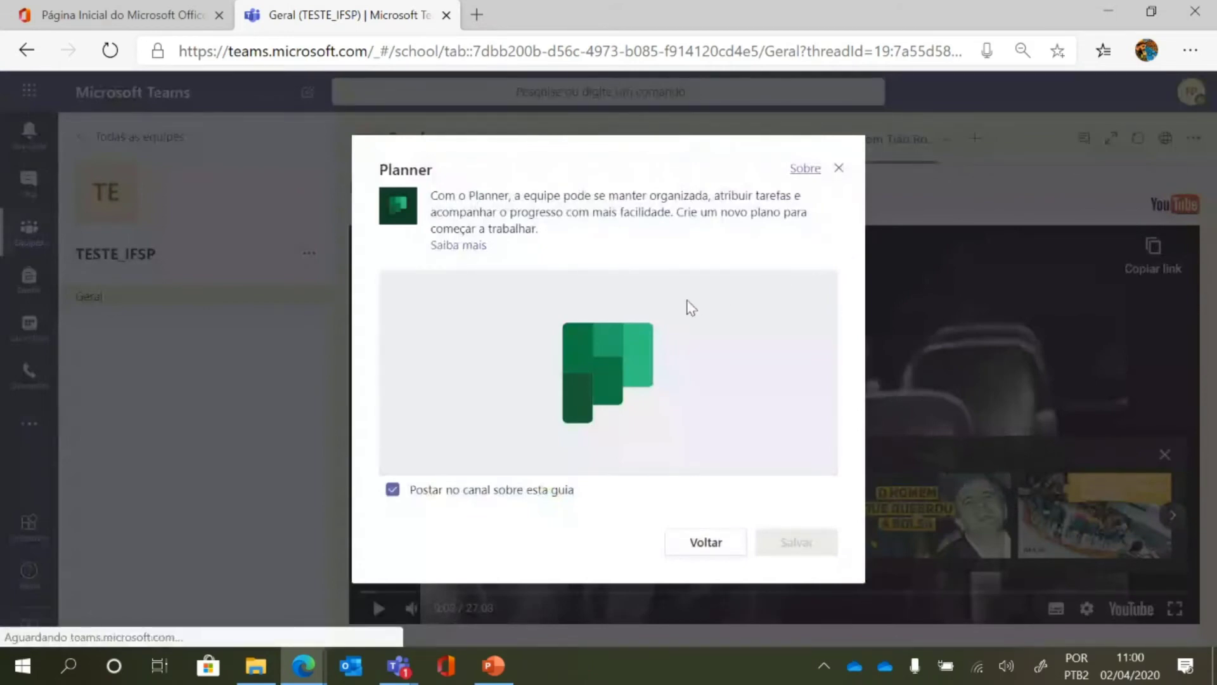
pyautogui.click(446, 326)
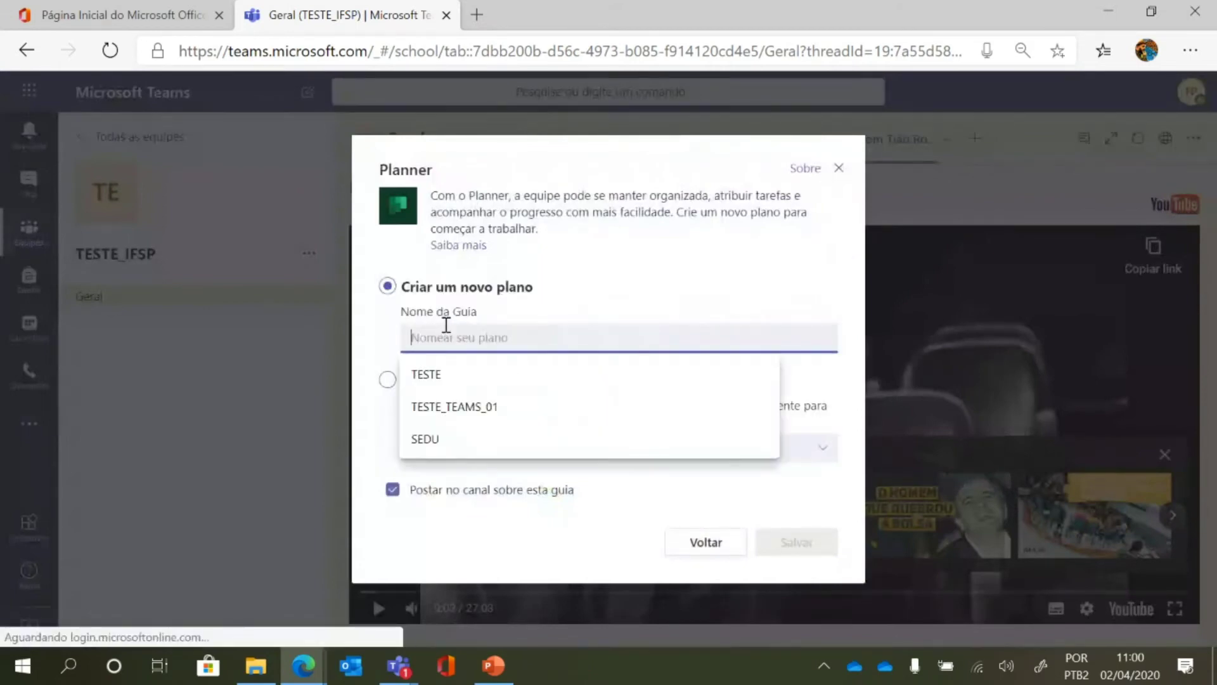
pyautogui.click(659, 305)
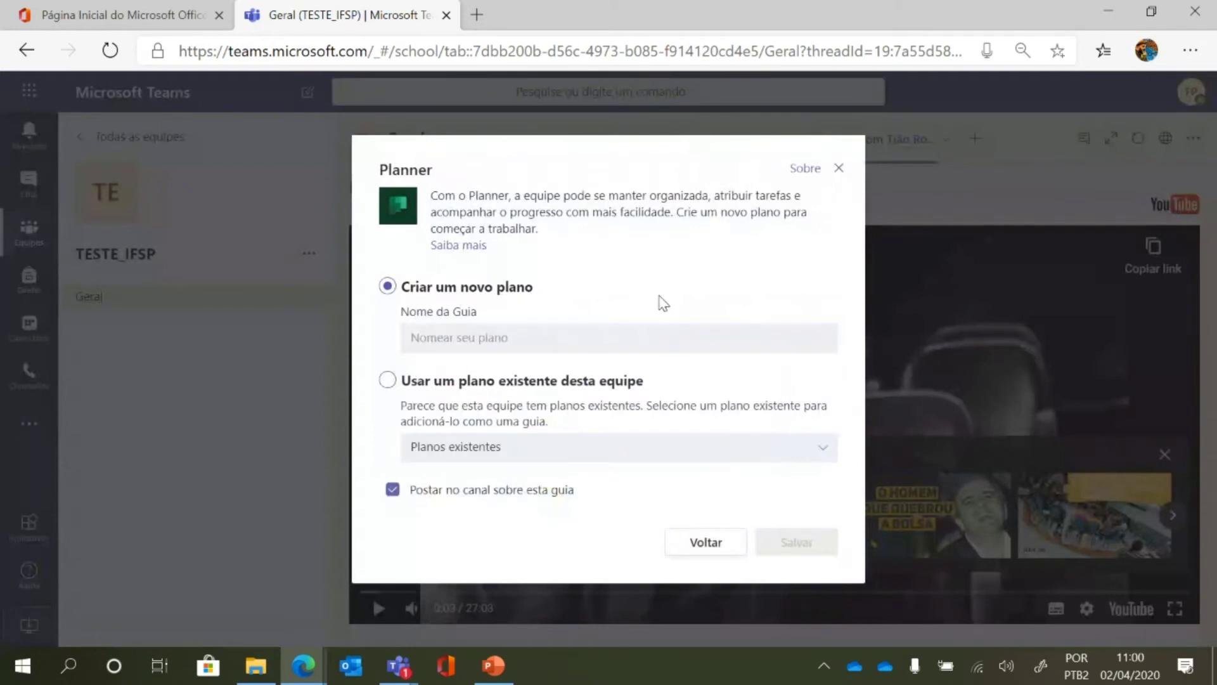
pyautogui.click(570, 461)
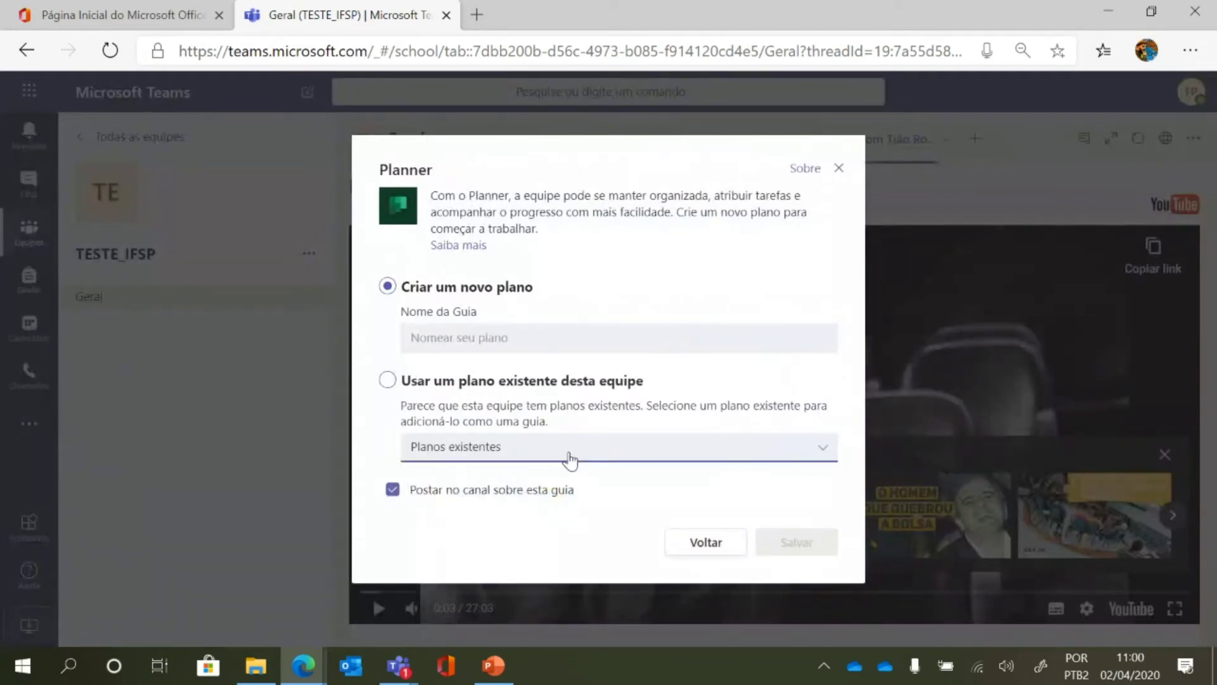
pyautogui.click(581, 343)
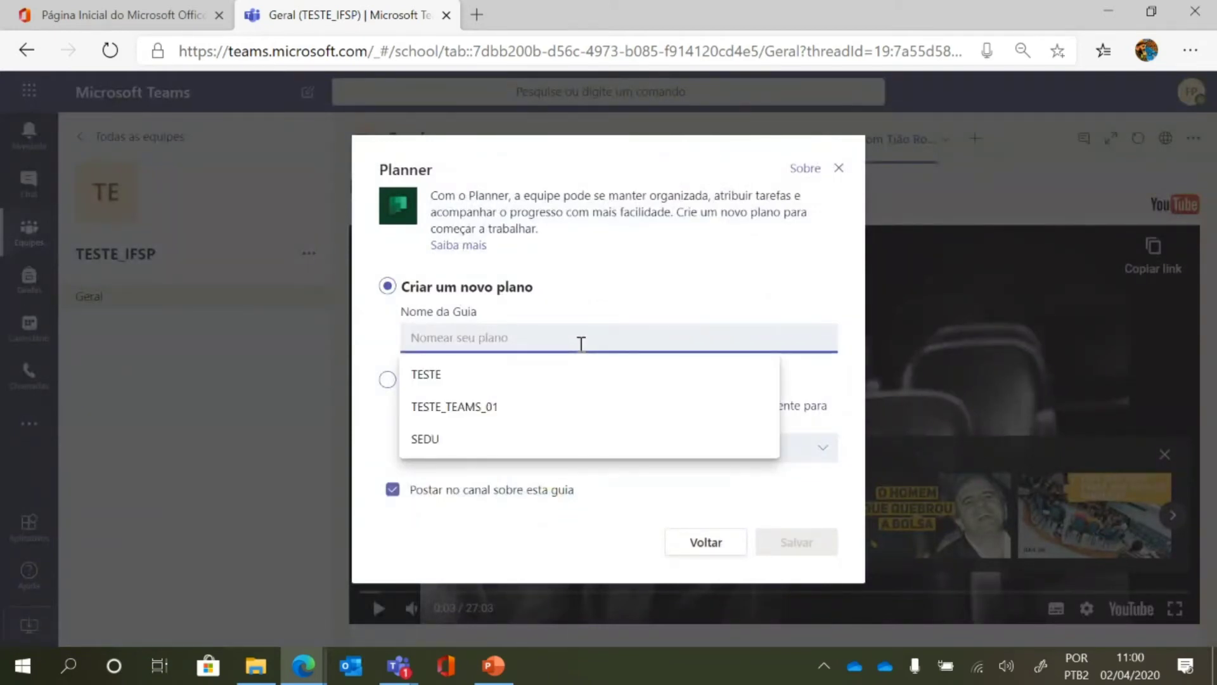
pyautogui.write('IFSP')
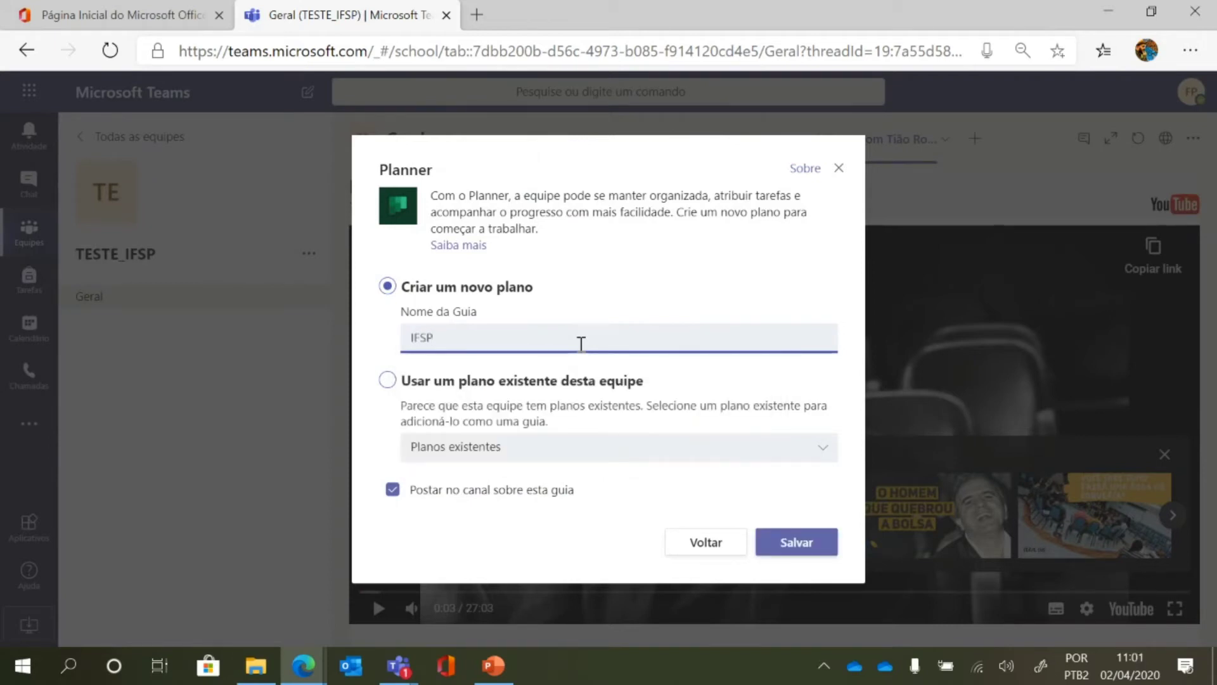
pyautogui.click(773, 544)
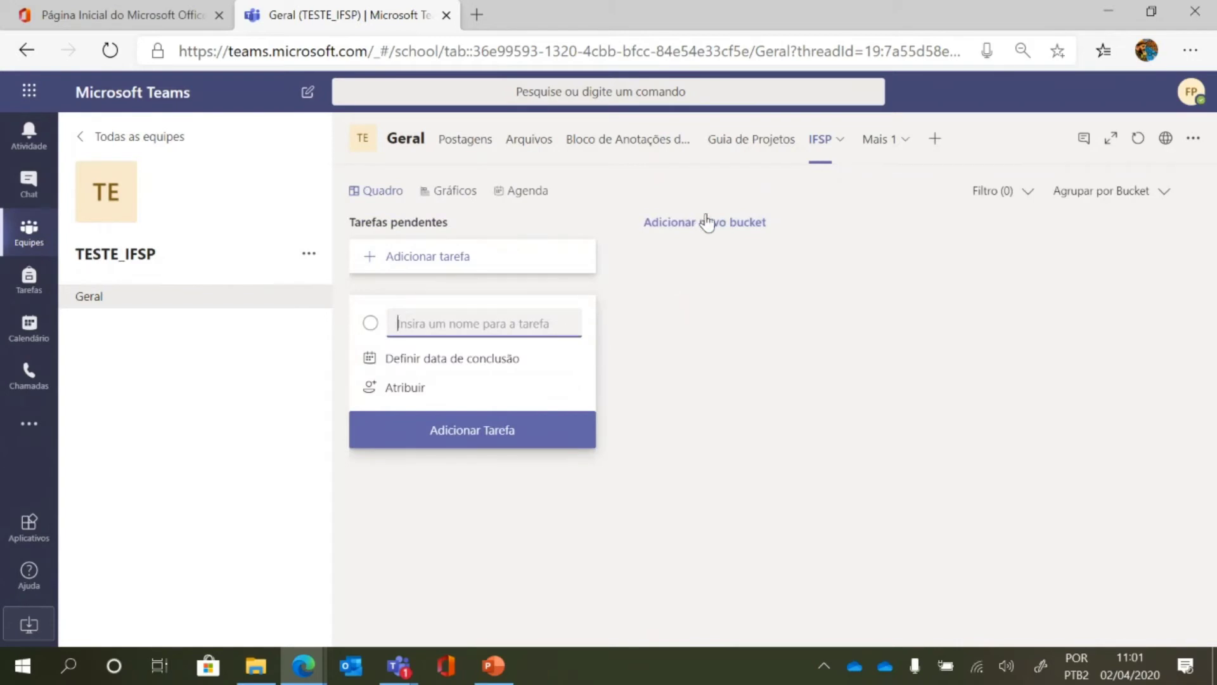
# Check the IFSP plan's charts and schedule views and return to the board view.
pyautogui.click(450, 201)
pyautogui.click(505, 197)
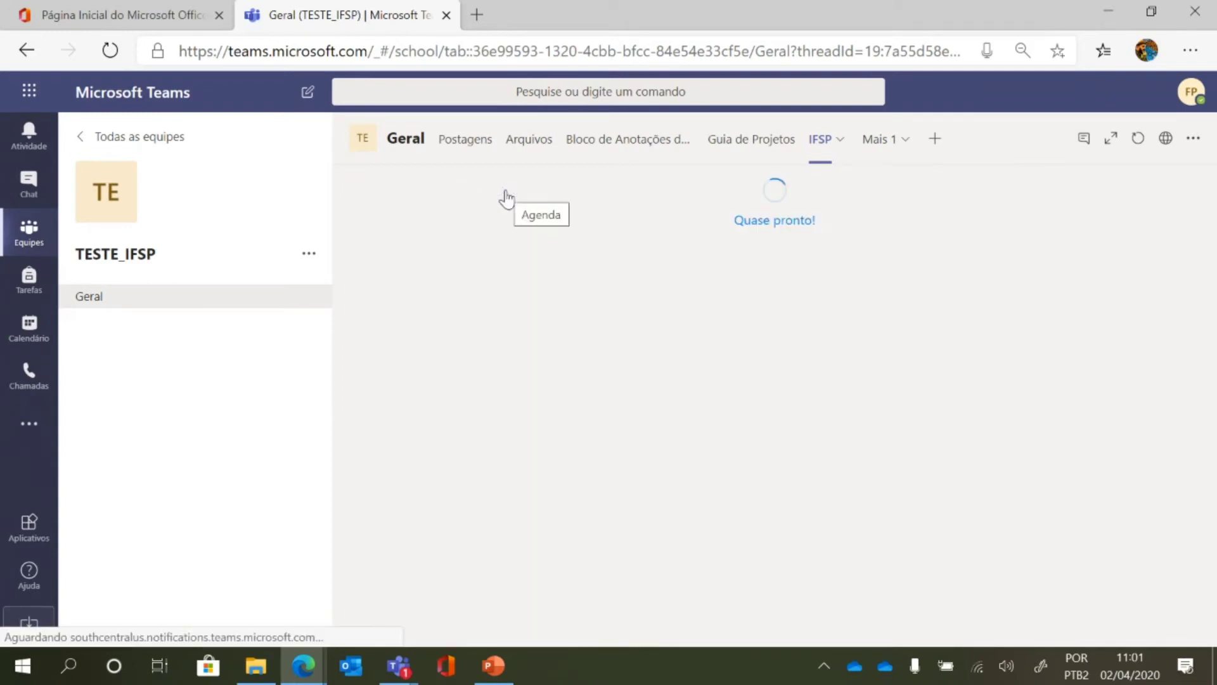
pyautogui.click(381, 196)
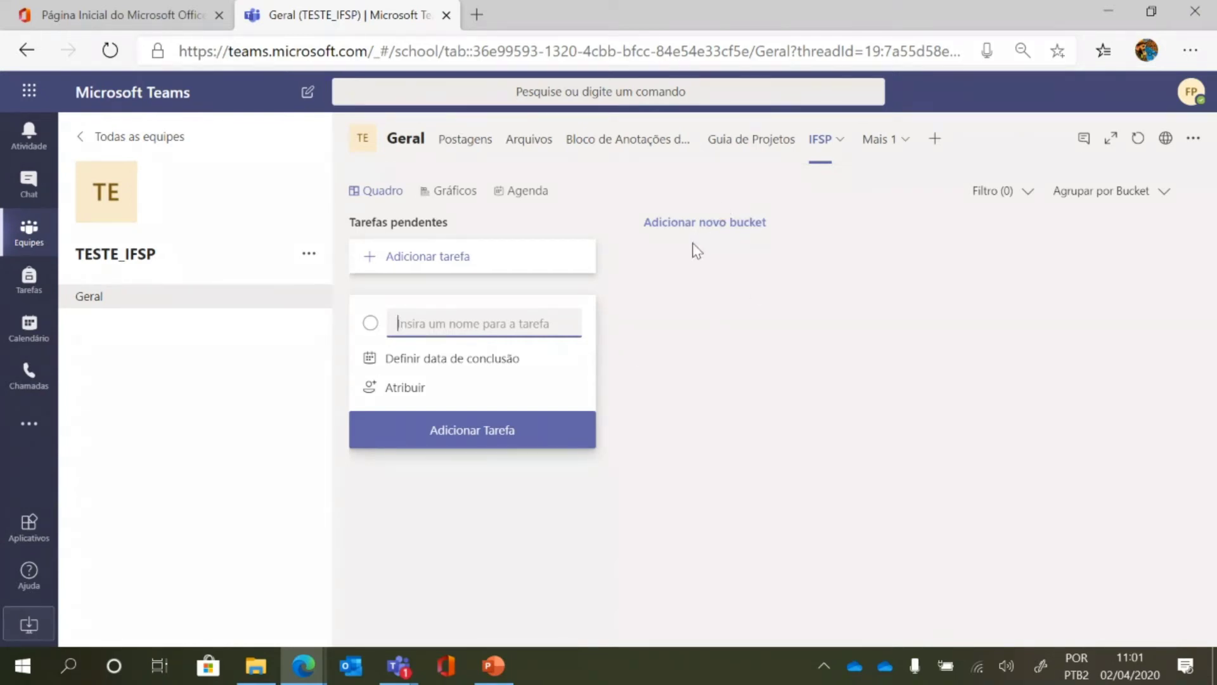
# Rename the Tarefas pendentes bucket "Escrita e Pesquisa" and add a second bucket named "Desenvolvimento".
pyautogui.click(719, 227)
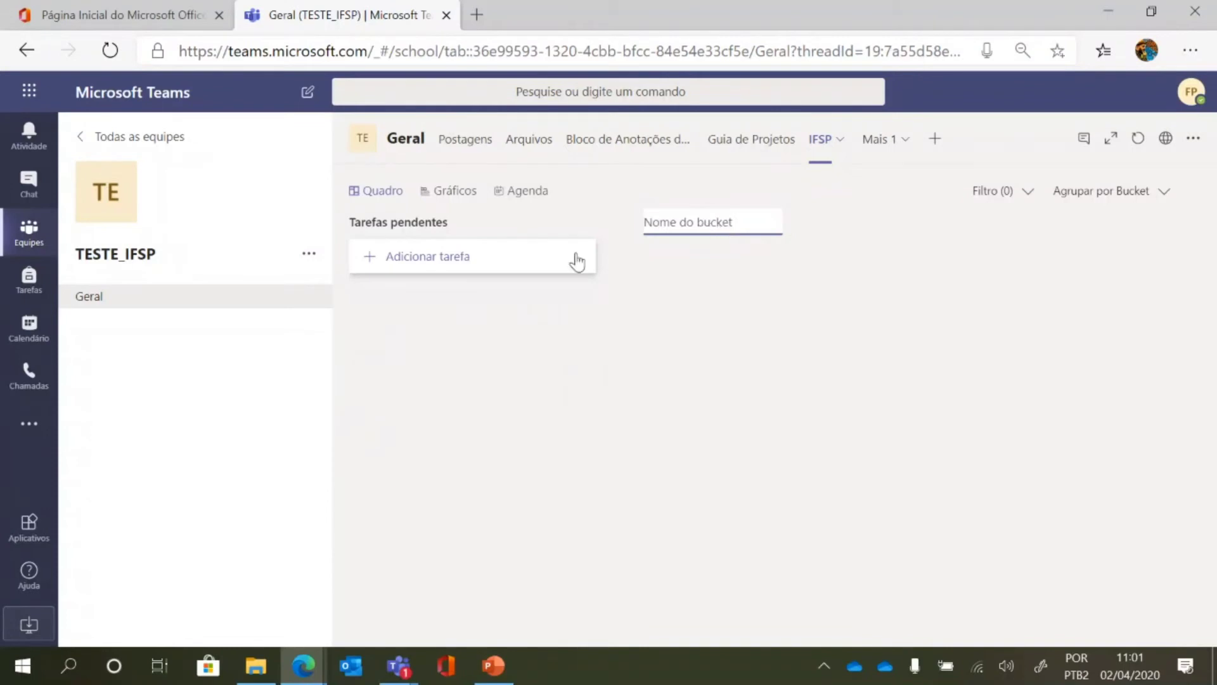
pyautogui.click(507, 258)
pyautogui.click(422, 223)
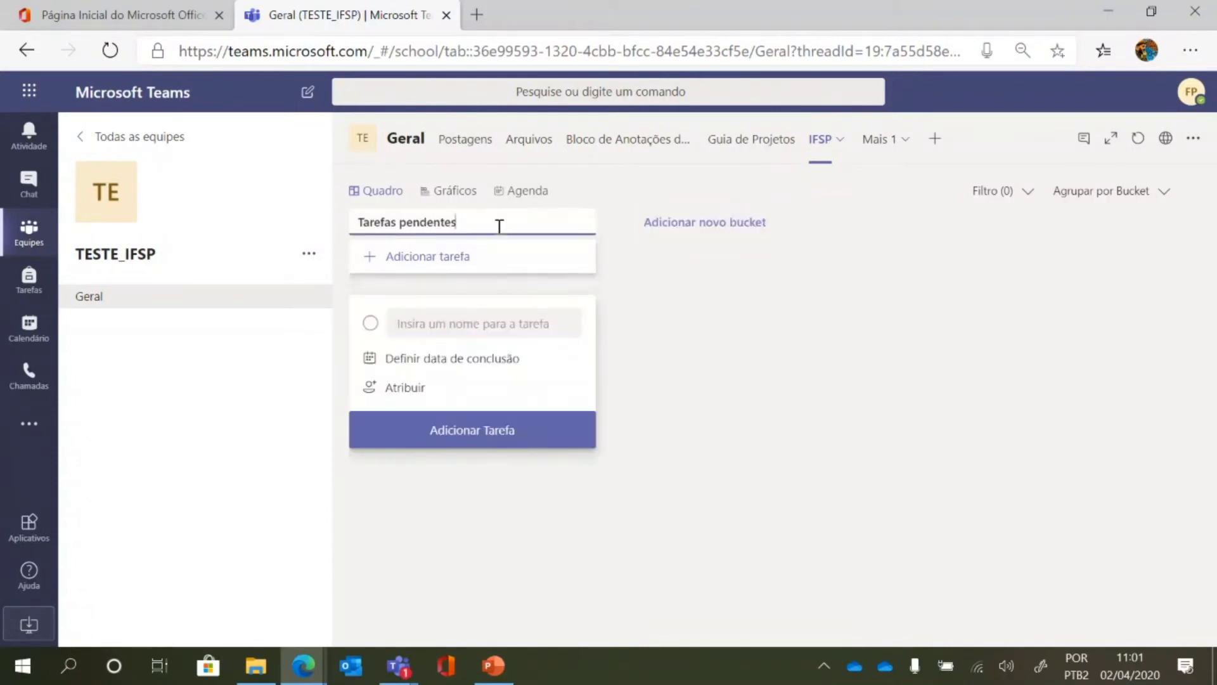
pyautogui.moveTo(497, 227); pyautogui.dragTo(356, 225)
pyautogui.press('BackSpace')
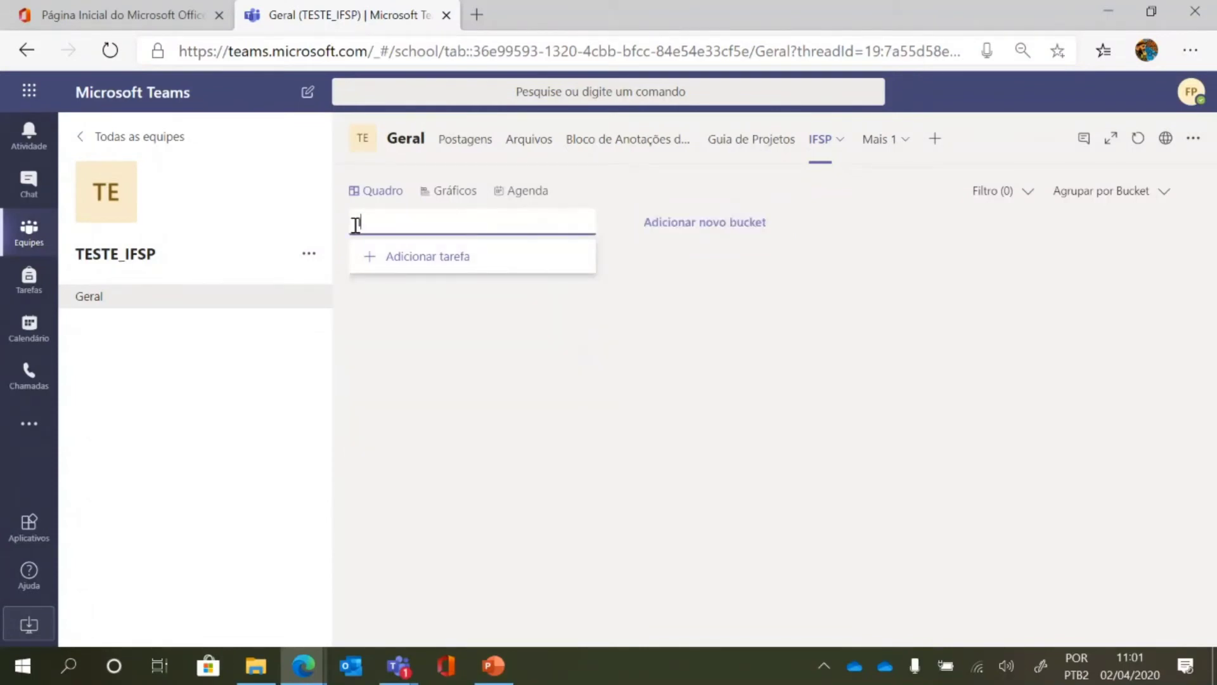
pyautogui.press('BackSpace')
pyautogui.press('BackSpace')
pyautogui.write('Escrita e Pesqui')
pyautogui.click(694, 223)
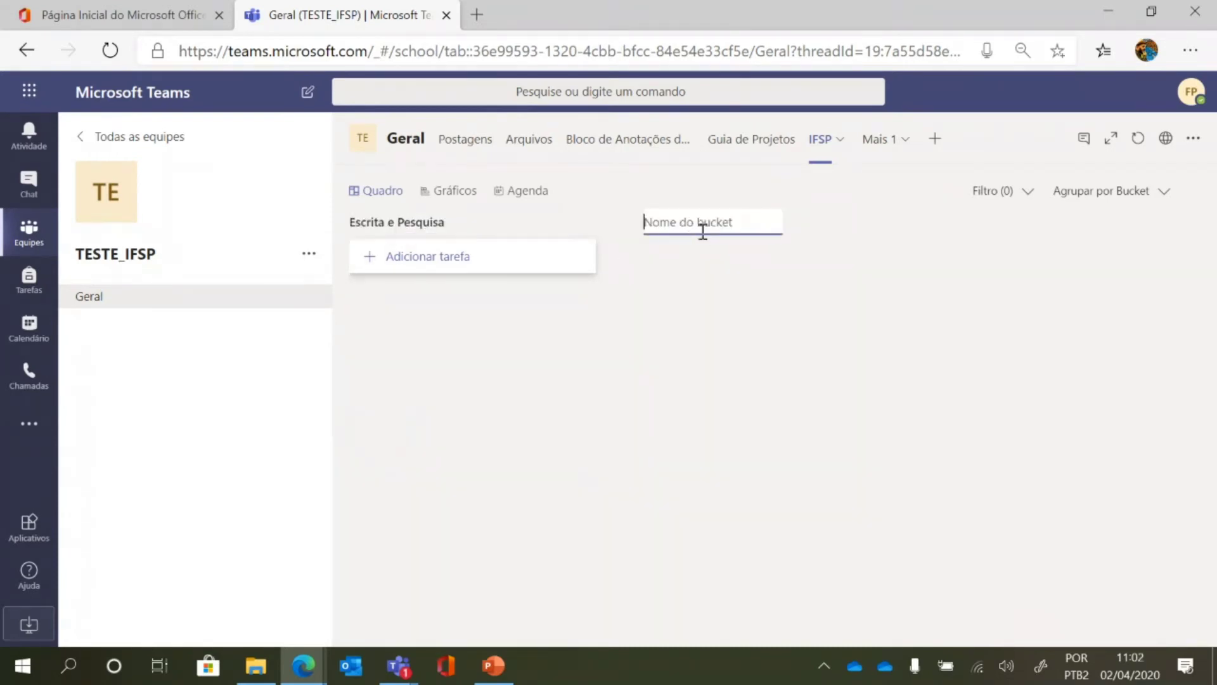
pyautogui.write('Desenvolvimento')
# Add a task "Curadoria de Referencial" to the Escrita e Pesquisa bucket, assigned to the second listed team member and due 06/04.
pyautogui.click(411, 260)
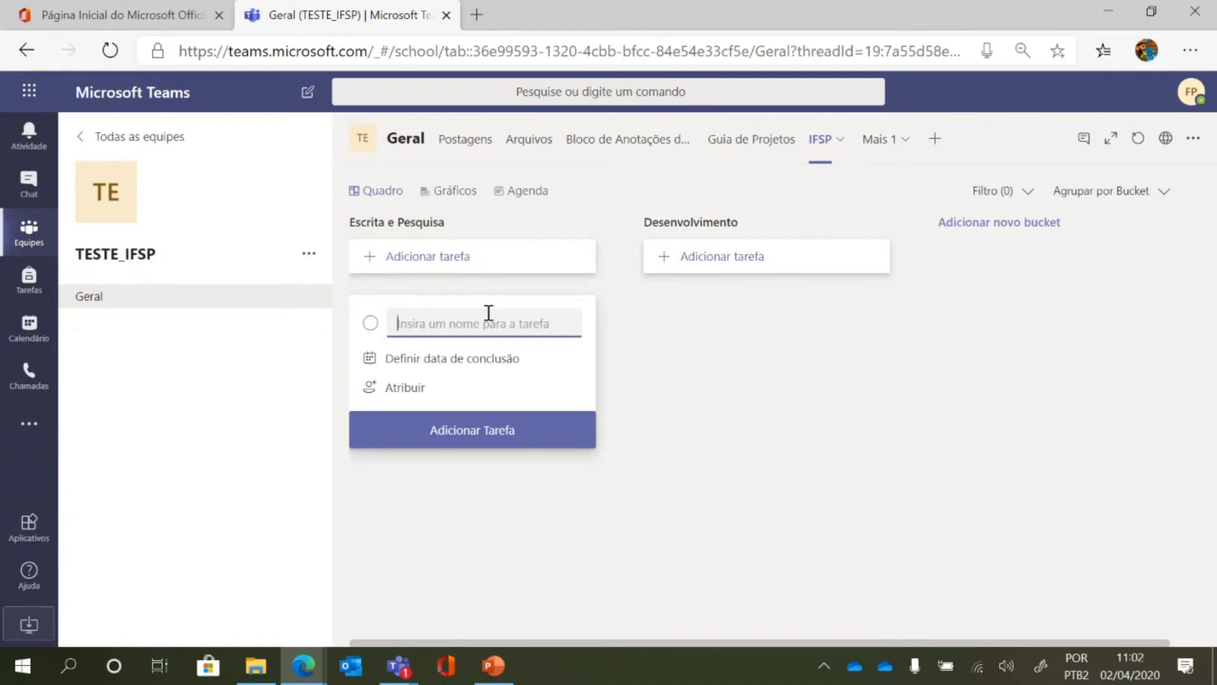
pyautogui.write('Curadoria')
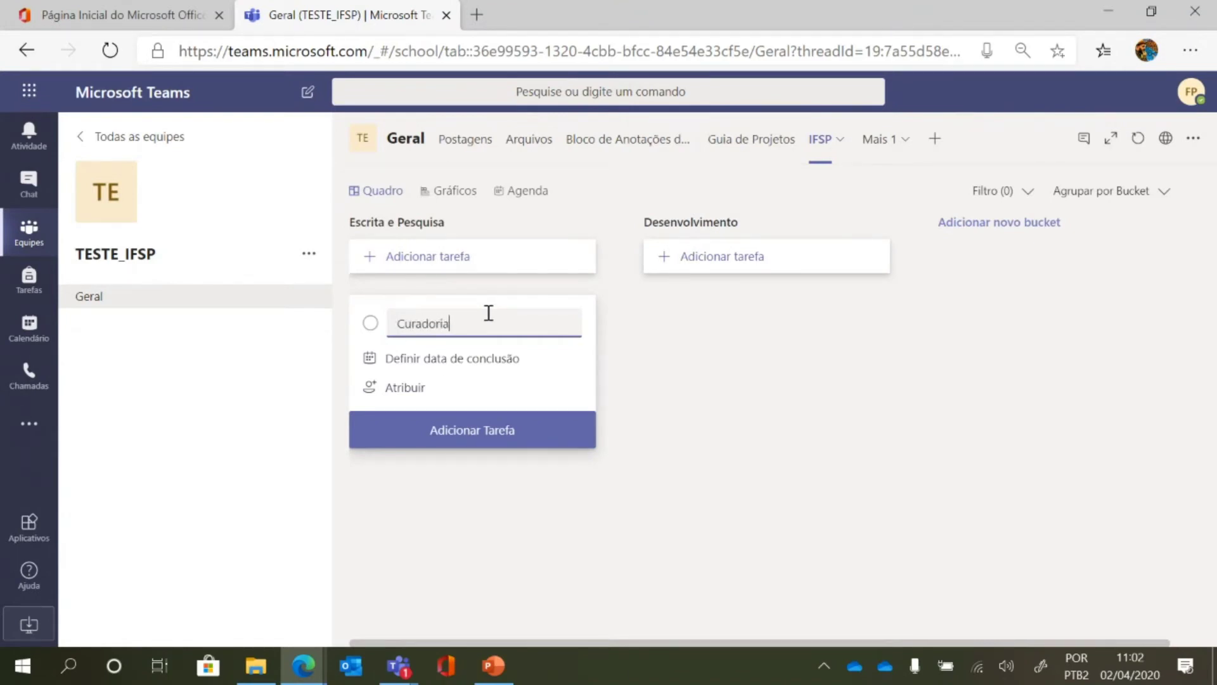
pyautogui.write(' de Referencial')
pyautogui.click(405, 387)
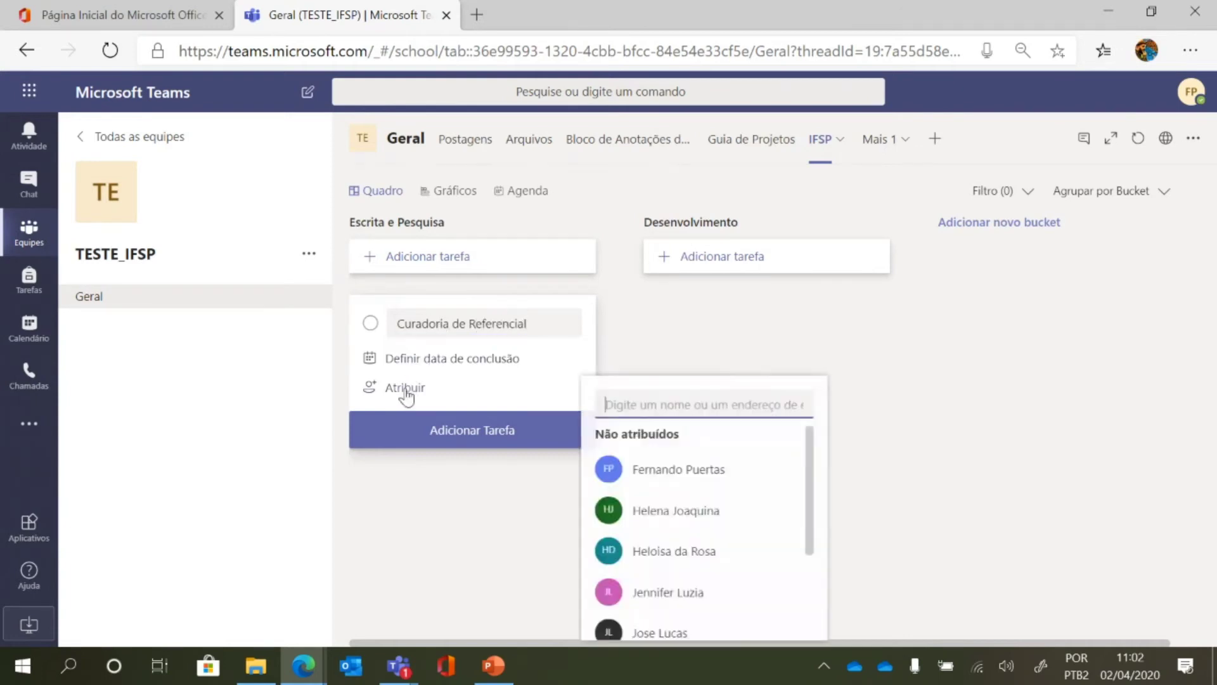
pyautogui.scroll(-2, 765, 451)
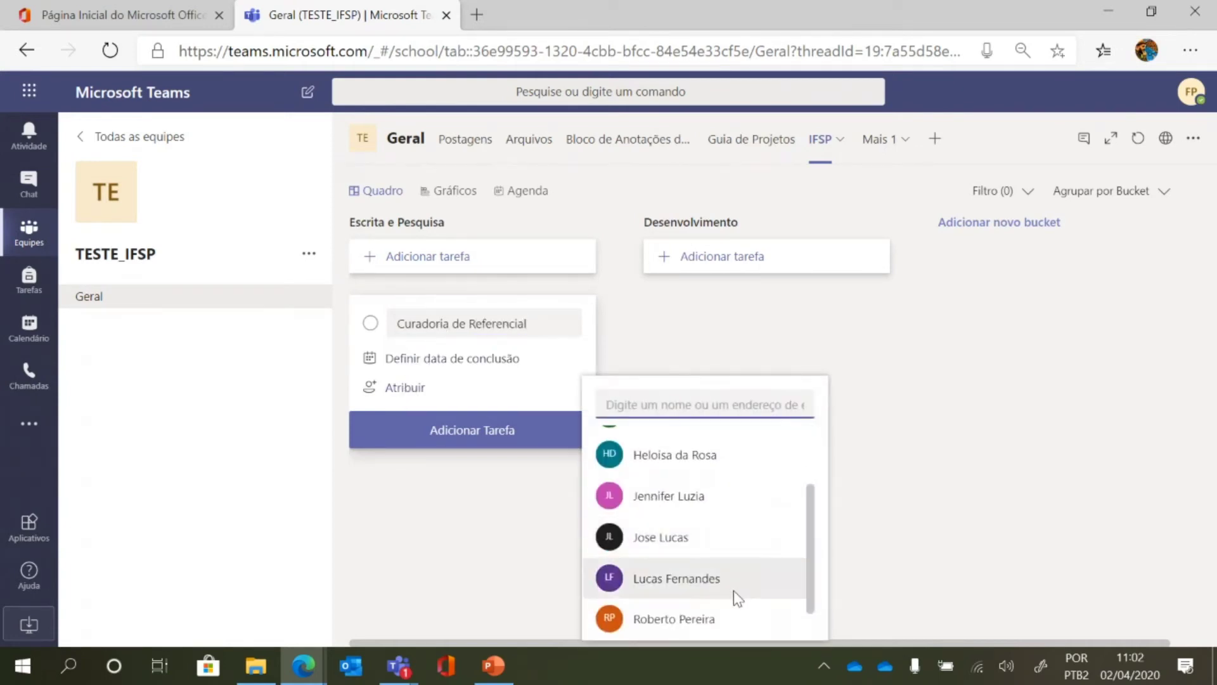
pyautogui.scroll(2, 733, 592)
pyautogui.scroll(-2, 723, 505)
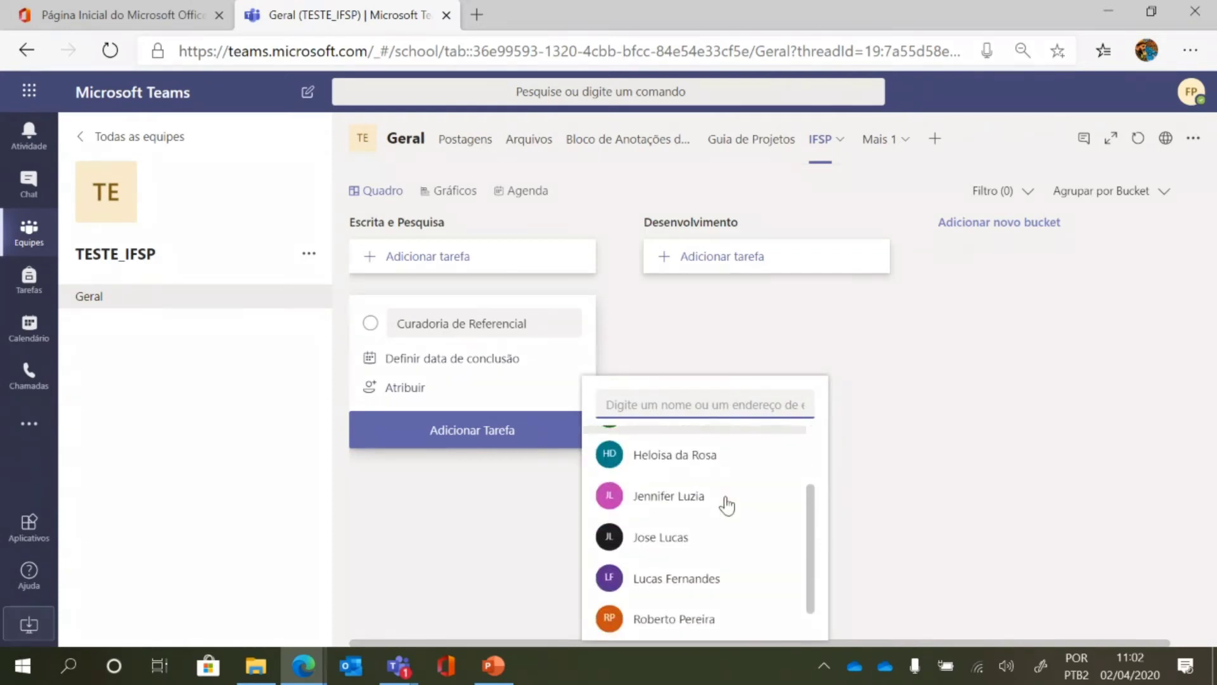
pyautogui.scroll(2, 715, 608)
pyautogui.click(694, 507)
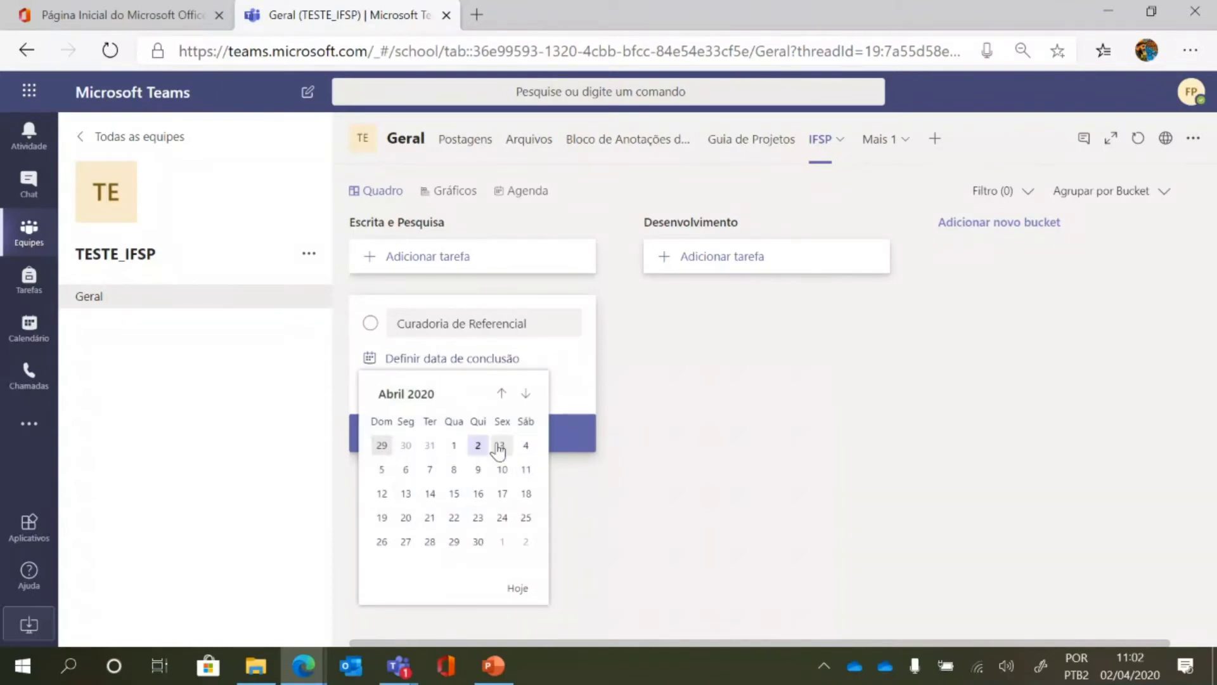
pyautogui.click(407, 470)
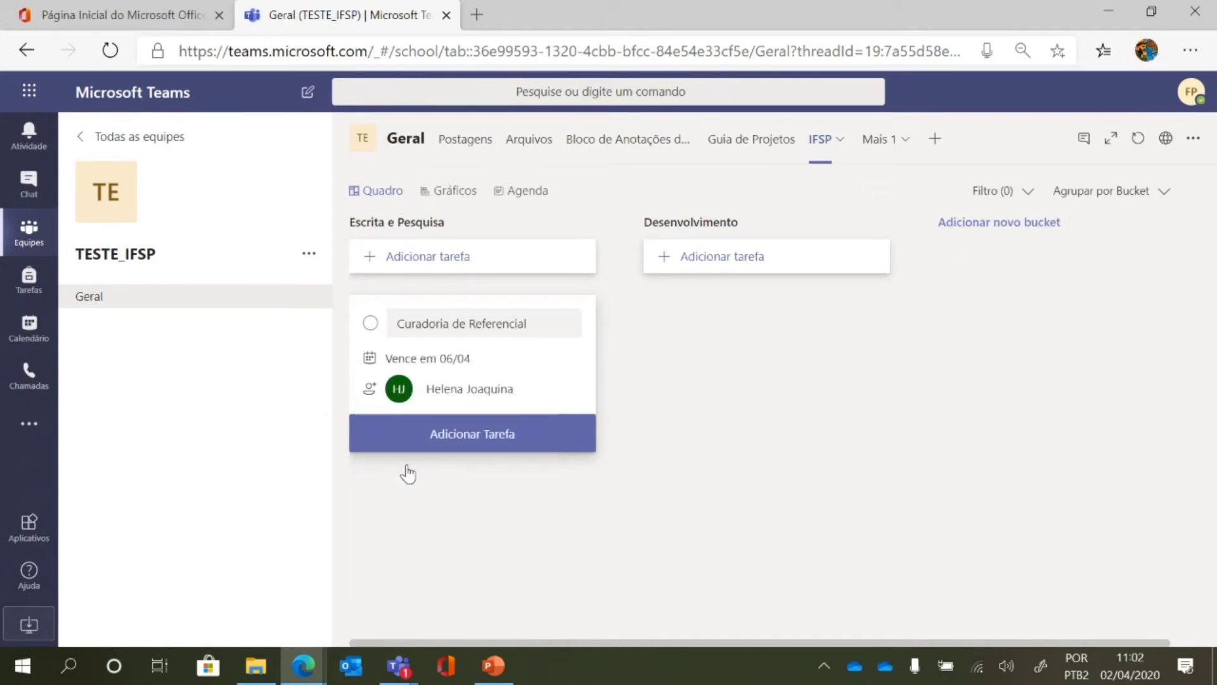
pyautogui.click(513, 429)
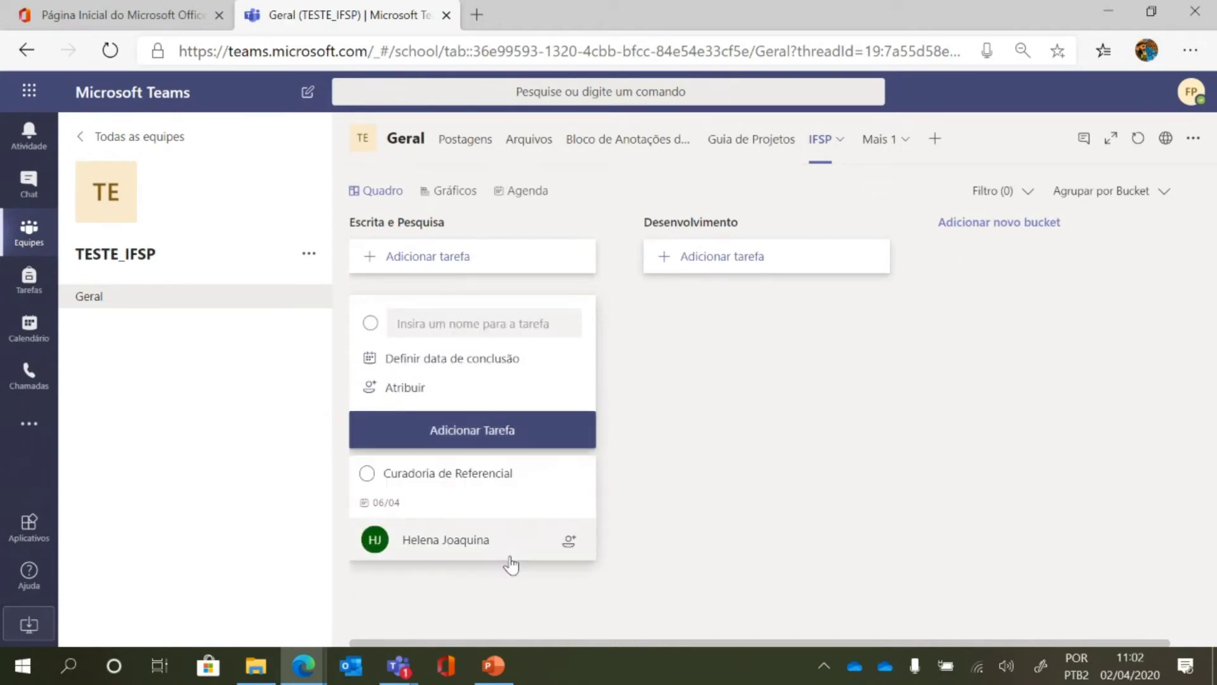
# In the Curadoria de Referencial task's details, set the priority to Importante and the start date to 02/04/2020.
pyautogui.click(465, 482)
pyautogui.scroll(-2, 903, 383)
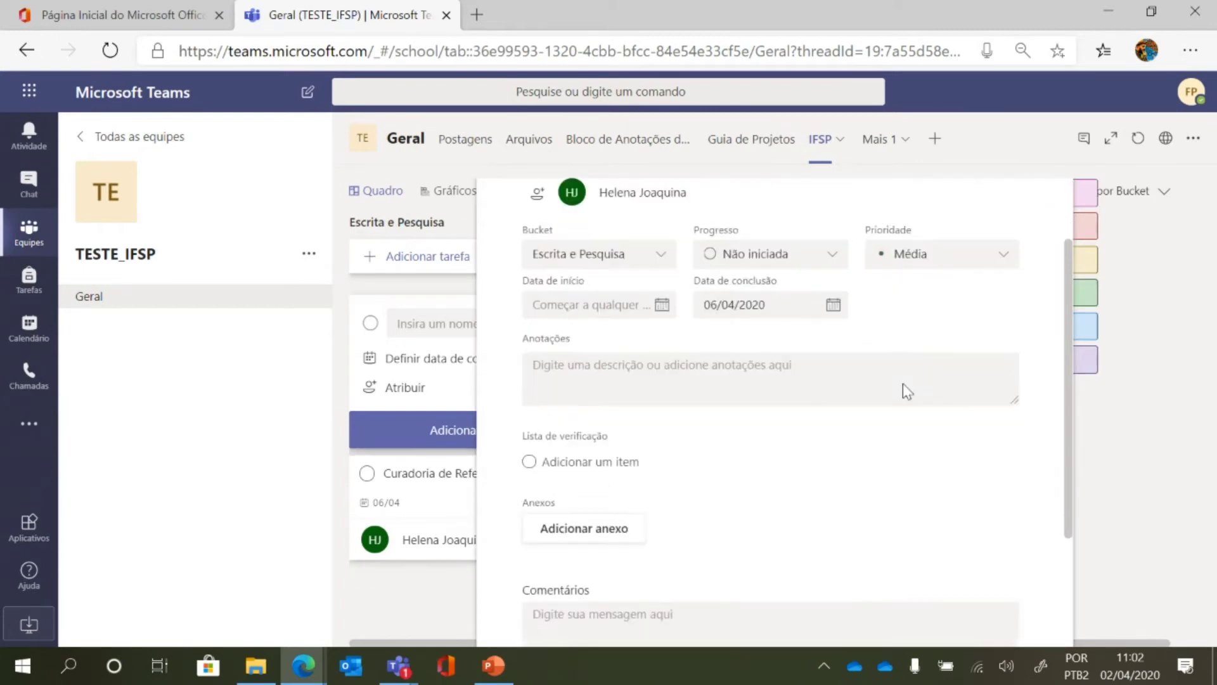
pyautogui.scroll(-2, 902, 391)
pyautogui.scroll(3, 903, 494)
pyautogui.click(991, 303)
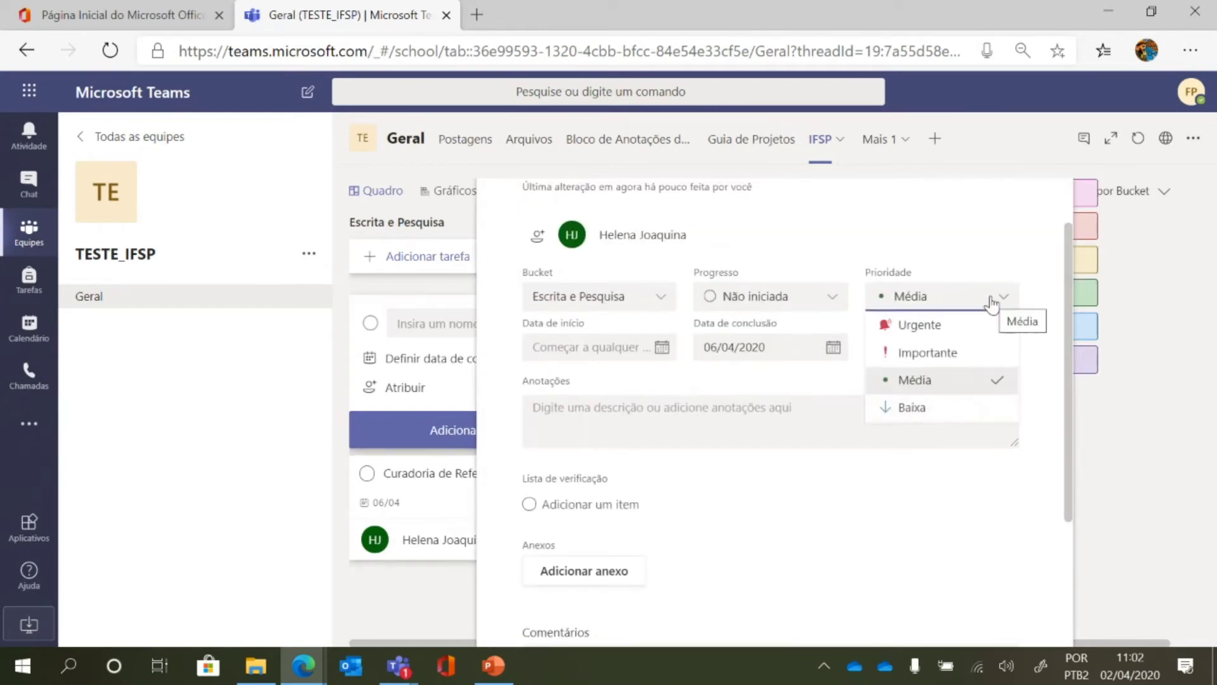
pyautogui.click(967, 353)
pyautogui.click(619, 346)
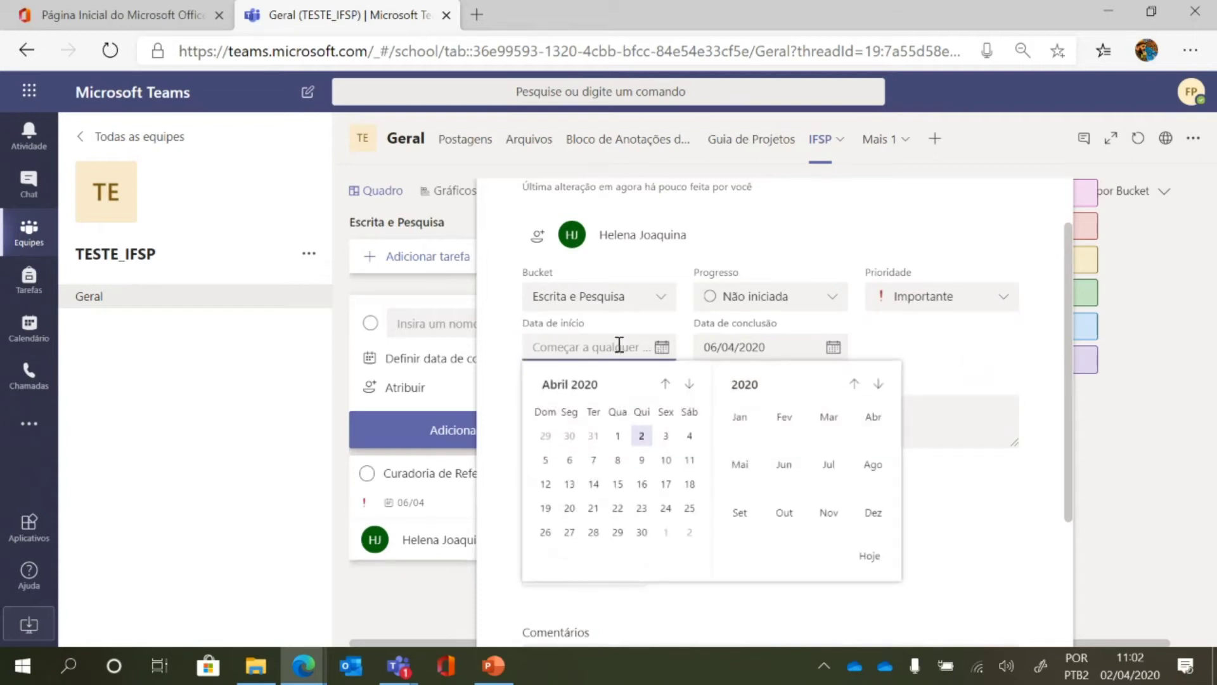
pyautogui.click(642, 436)
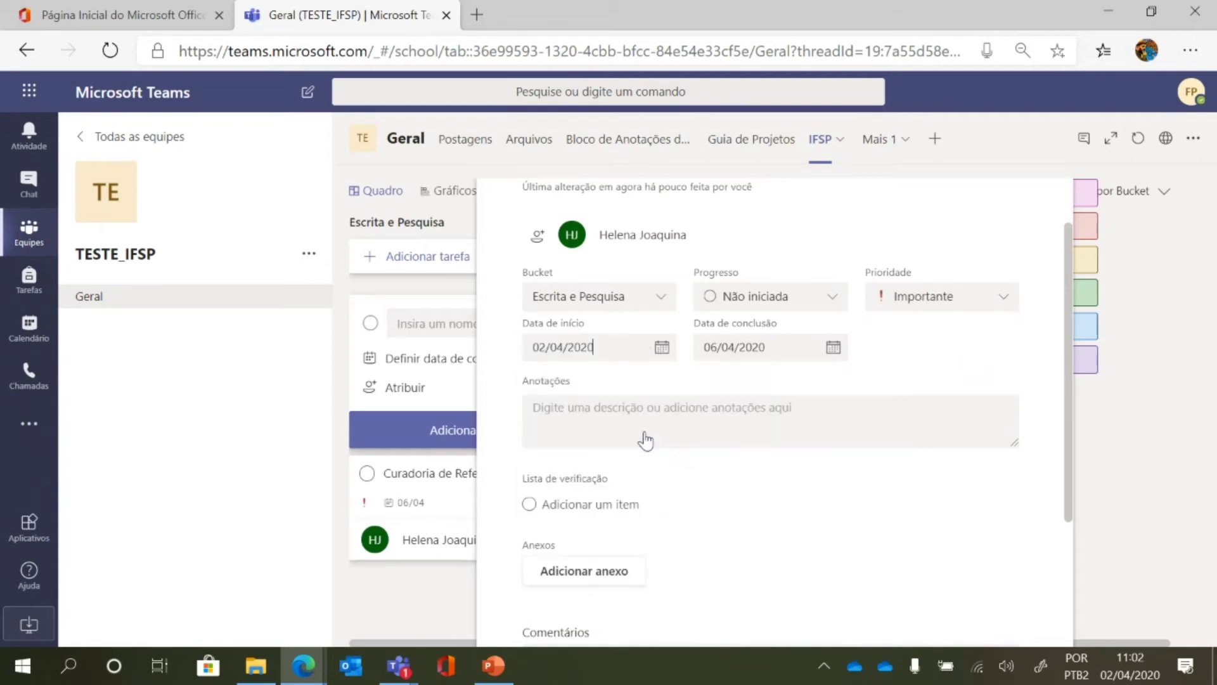
# Attach IFSP.pptx from the team's SharePoint General folder to the Curadoria de Referencial task.
pyautogui.click(621, 404)
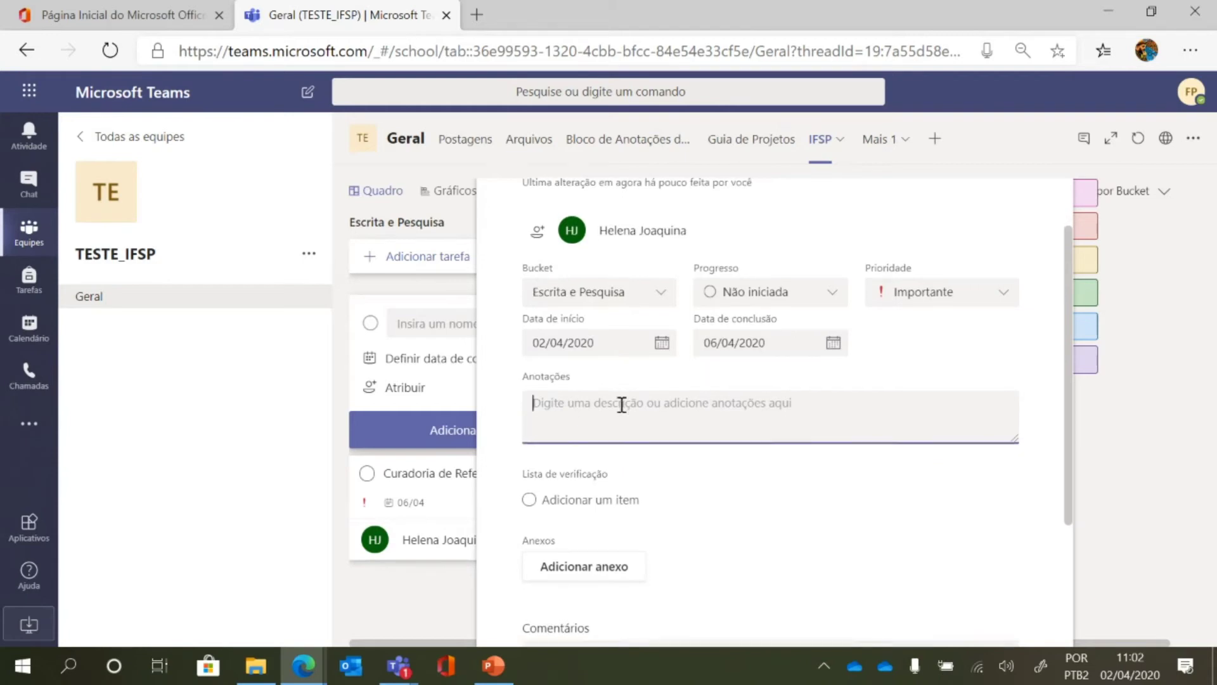
pyautogui.scroll(-3, 653, 415)
pyautogui.click(601, 308)
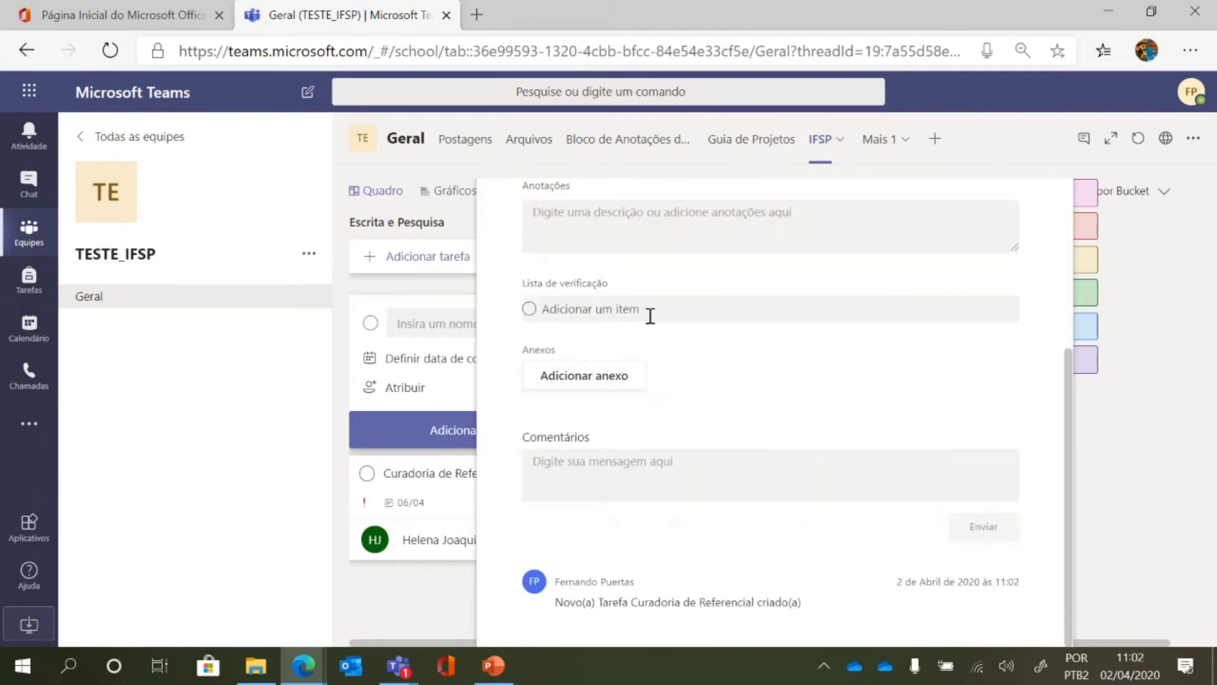
pyautogui.click(591, 380)
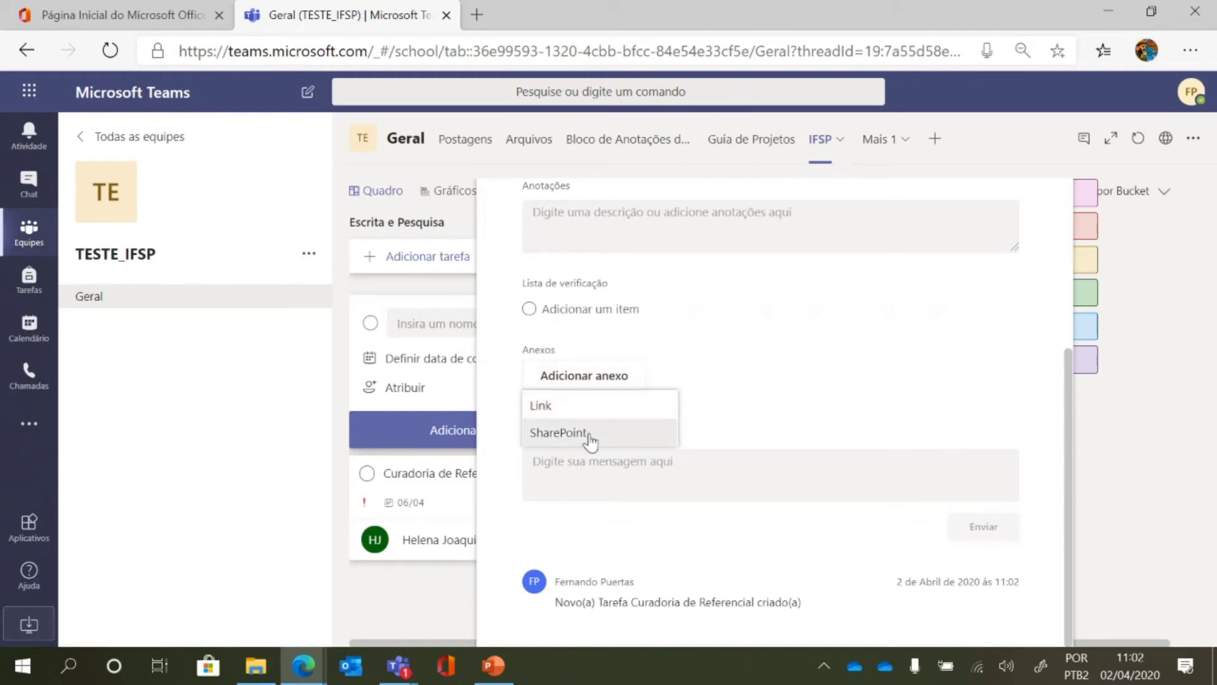
pyautogui.click(558, 432)
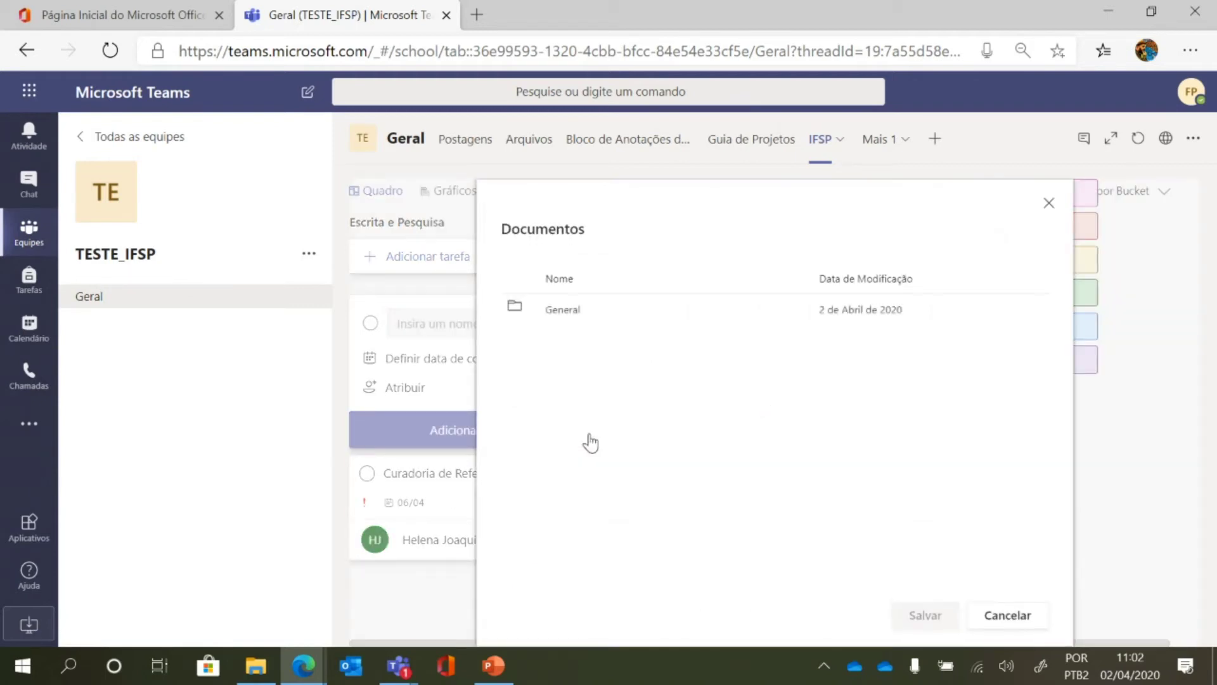
pyautogui.click(573, 317)
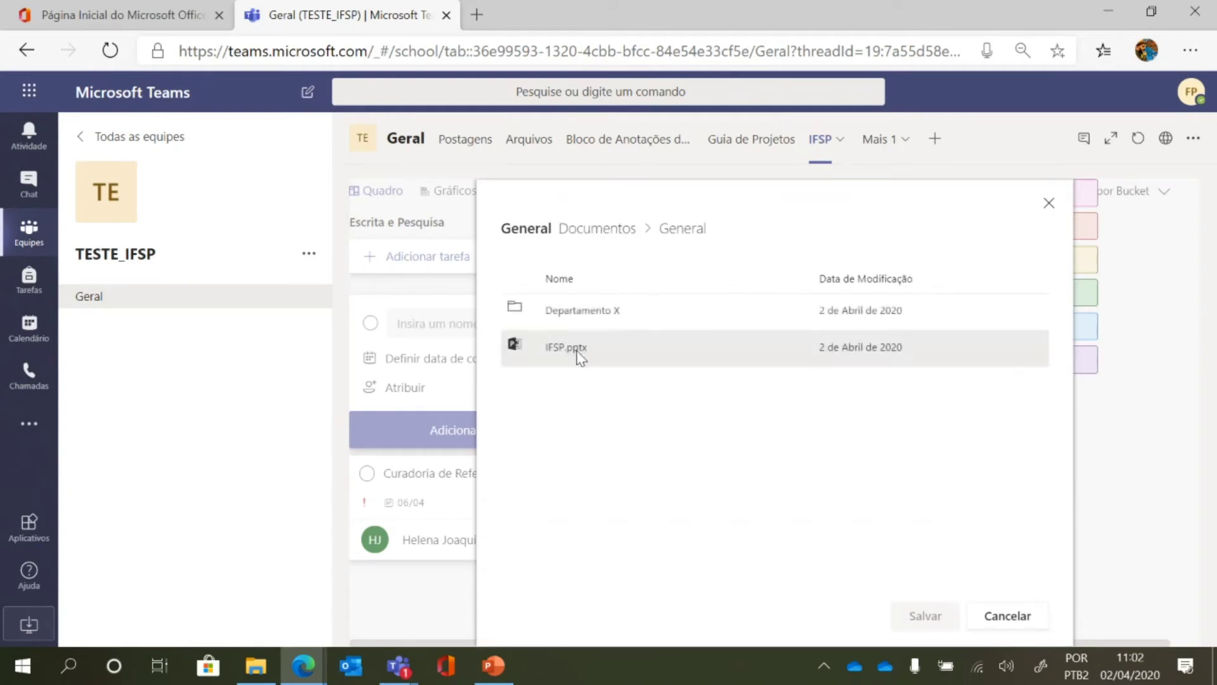
pyautogui.click(580, 350)
pyautogui.click(921, 617)
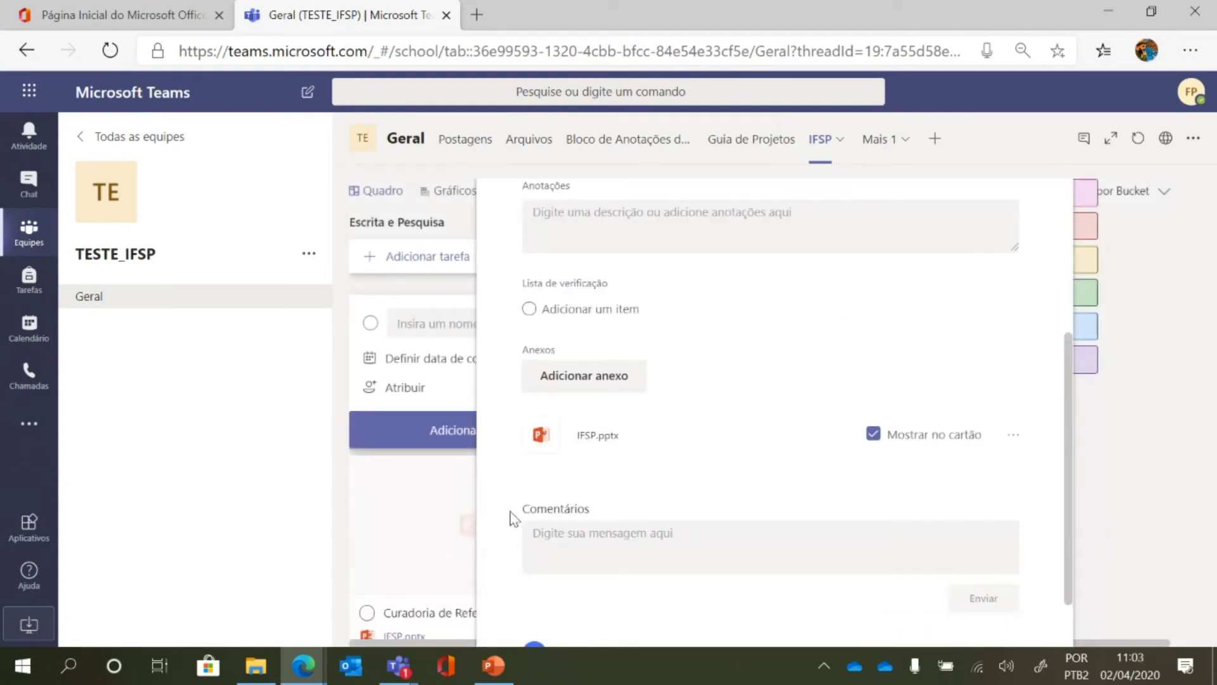
# Close the task's details, view the attached IFSP.pptx from the task card, and return to the board.
pyautogui.scroll(-2, 874, 520)
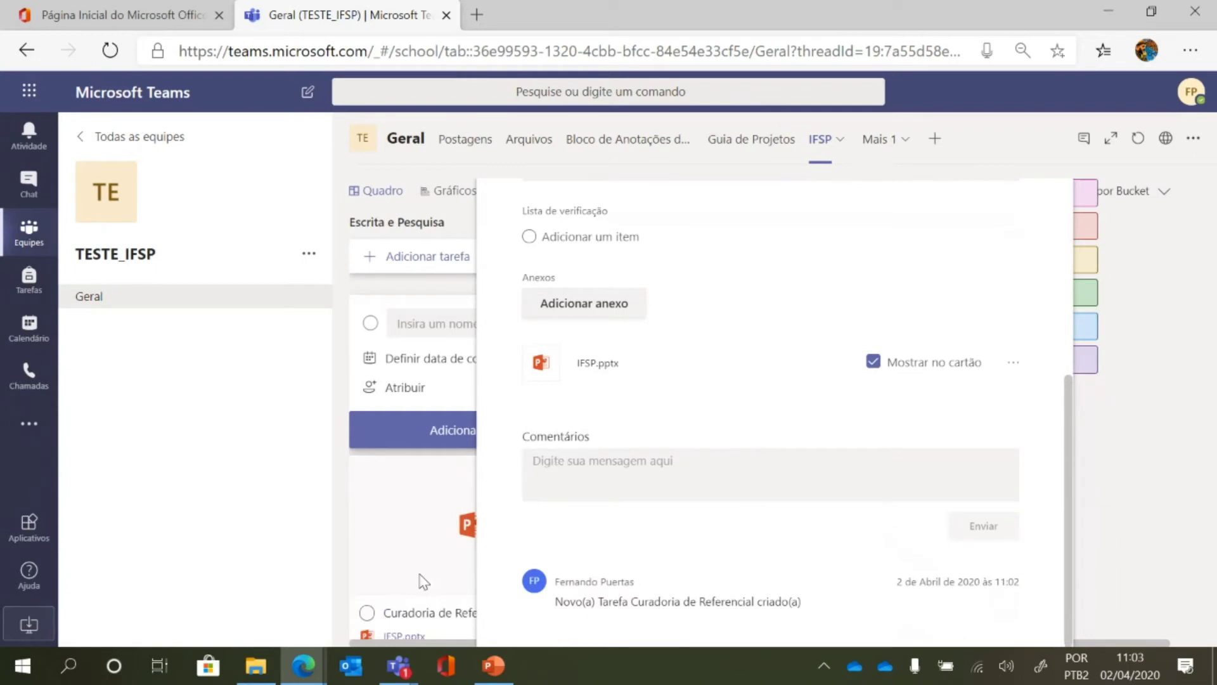
pyautogui.click(740, 463)
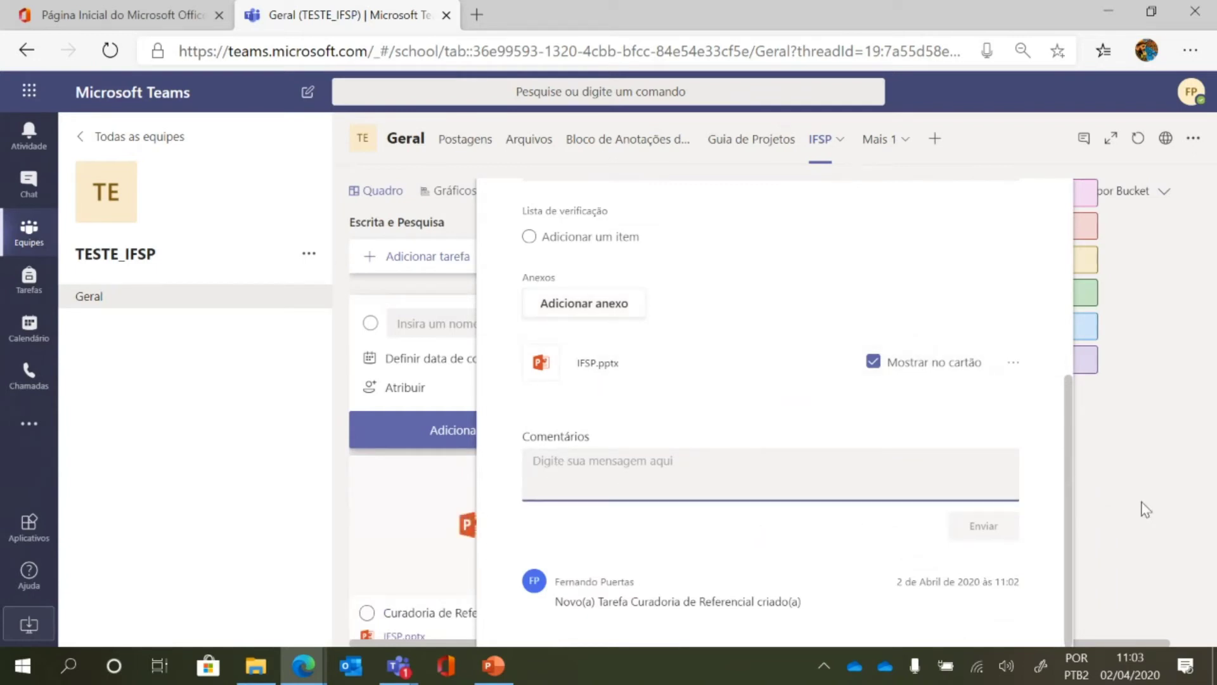
pyautogui.click(1157, 470)
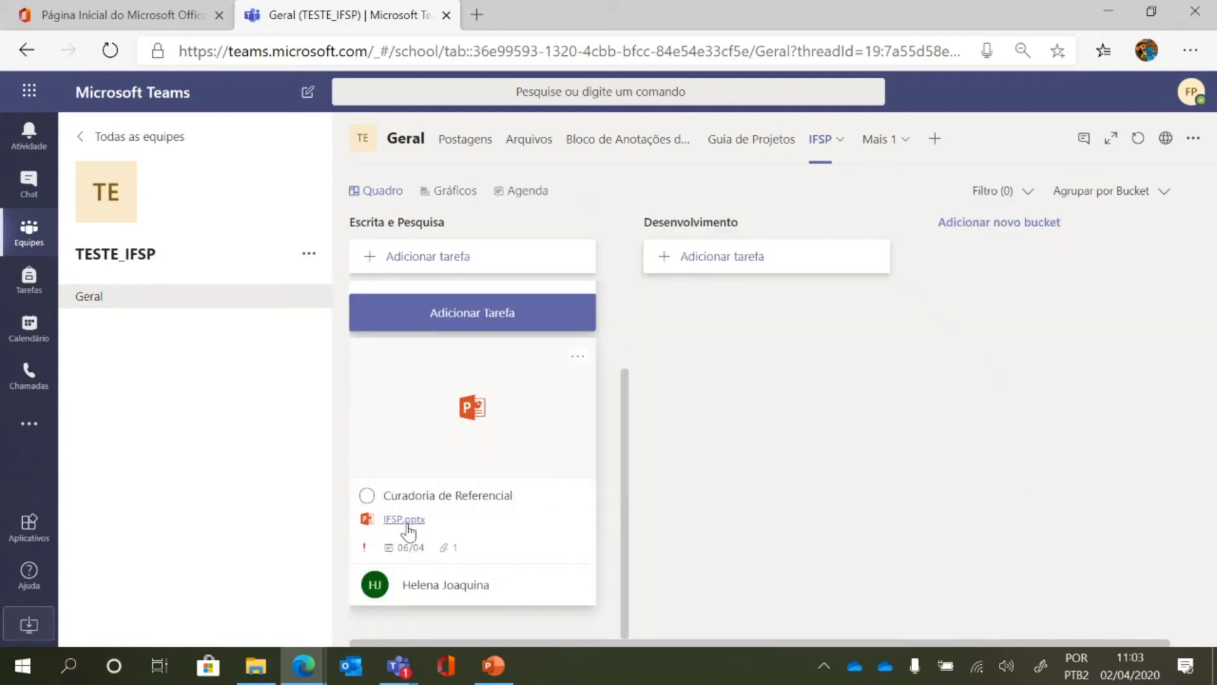
pyautogui.click(404, 520)
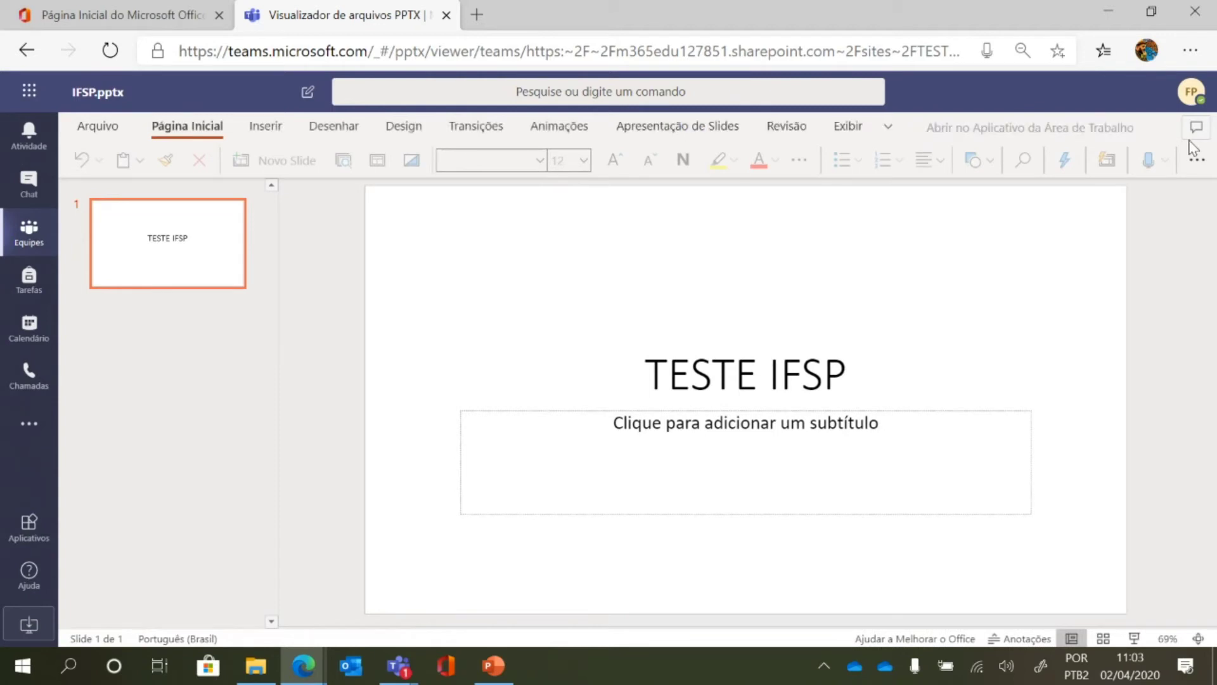
pyautogui.click(1184, 129)
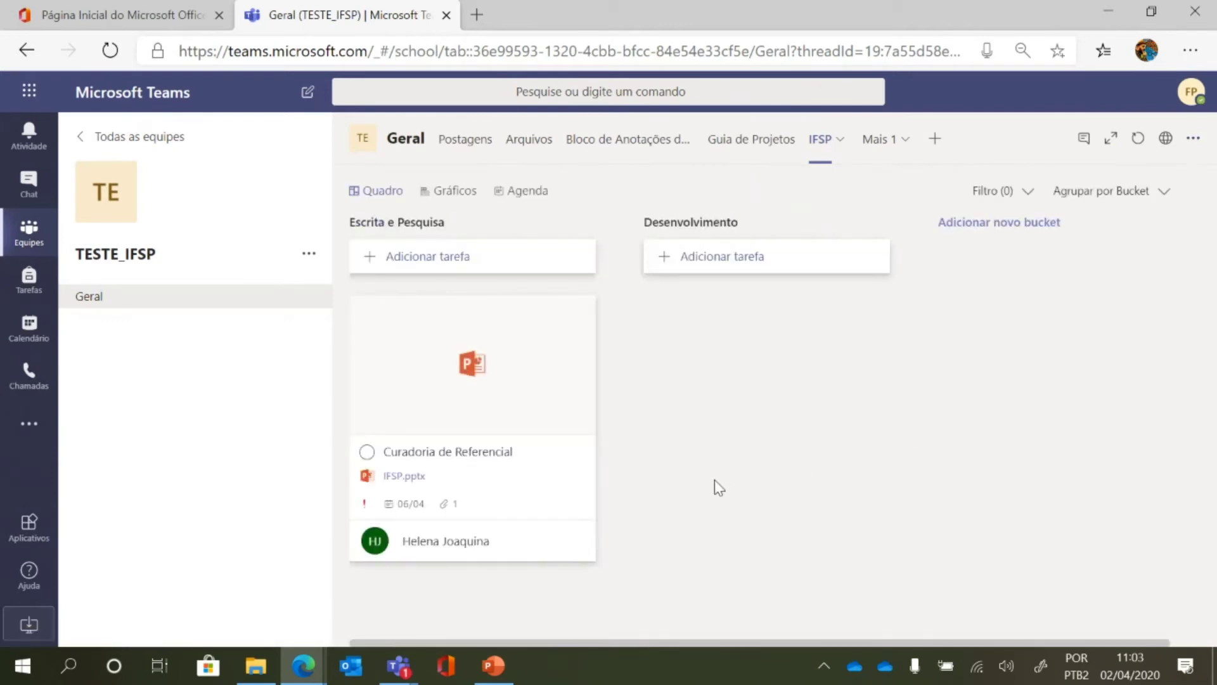
# View the Guia de Projetos document and browse the apps that can be added as channel tabs.
pyautogui.click(783, 146)
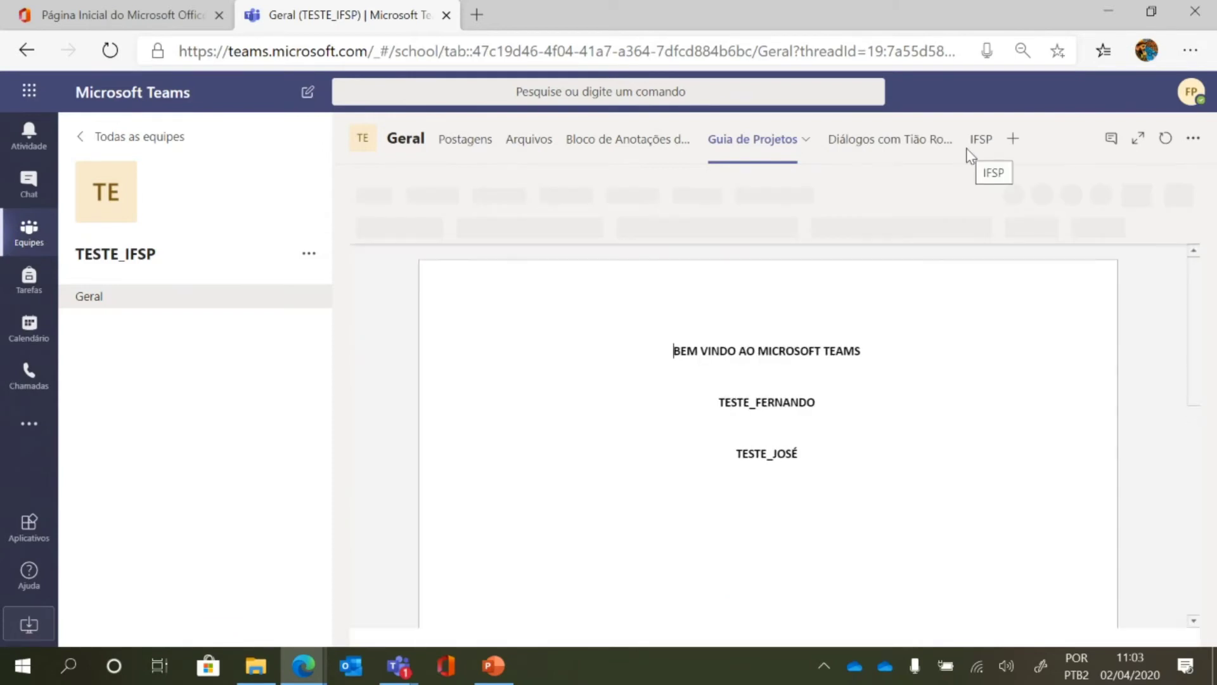
pyautogui.click(1013, 140)
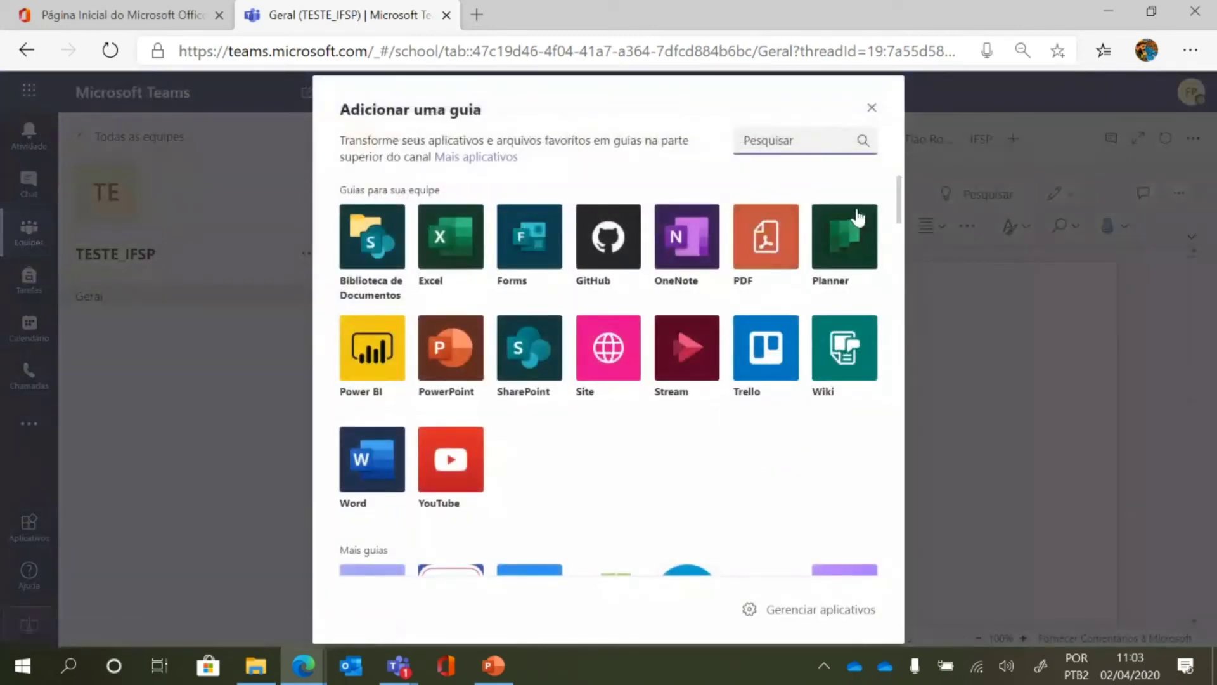
pyautogui.scroll(-4, 511, 272)
pyautogui.scroll(4, 511, 272)
pyautogui.scroll(-4, 498, 243)
pyautogui.scroll(-4, 498, 242)
pyautogui.scroll(6, 677, 258)
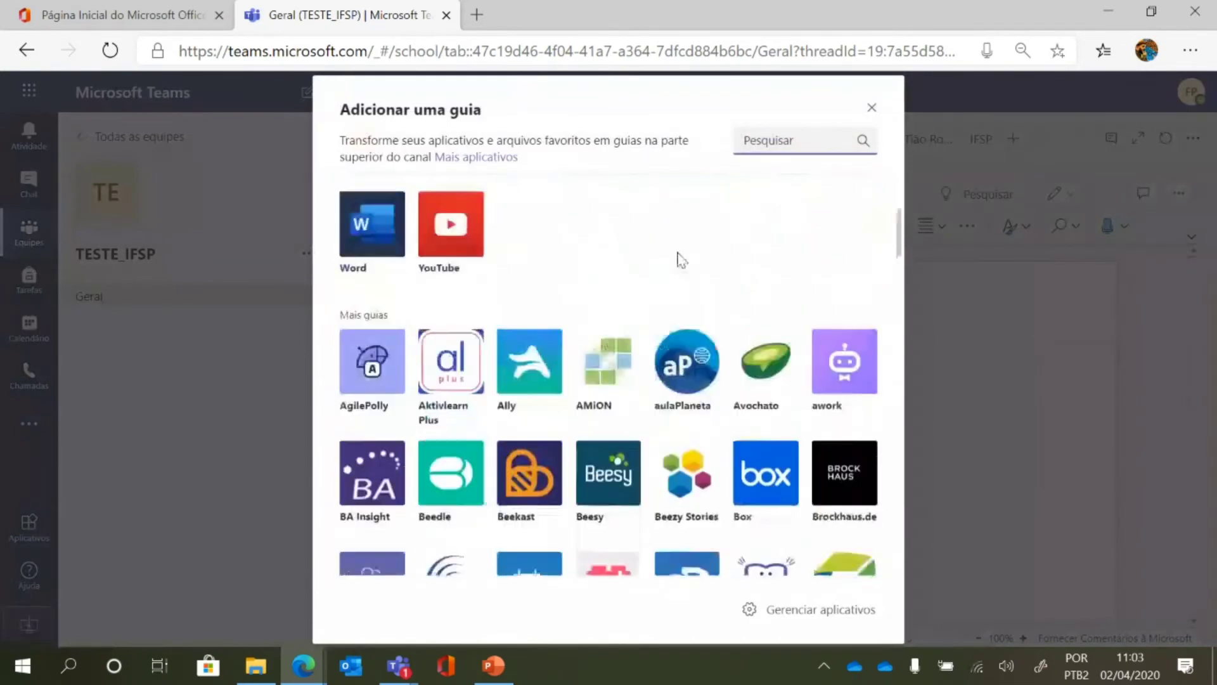
pyautogui.click(871, 107)
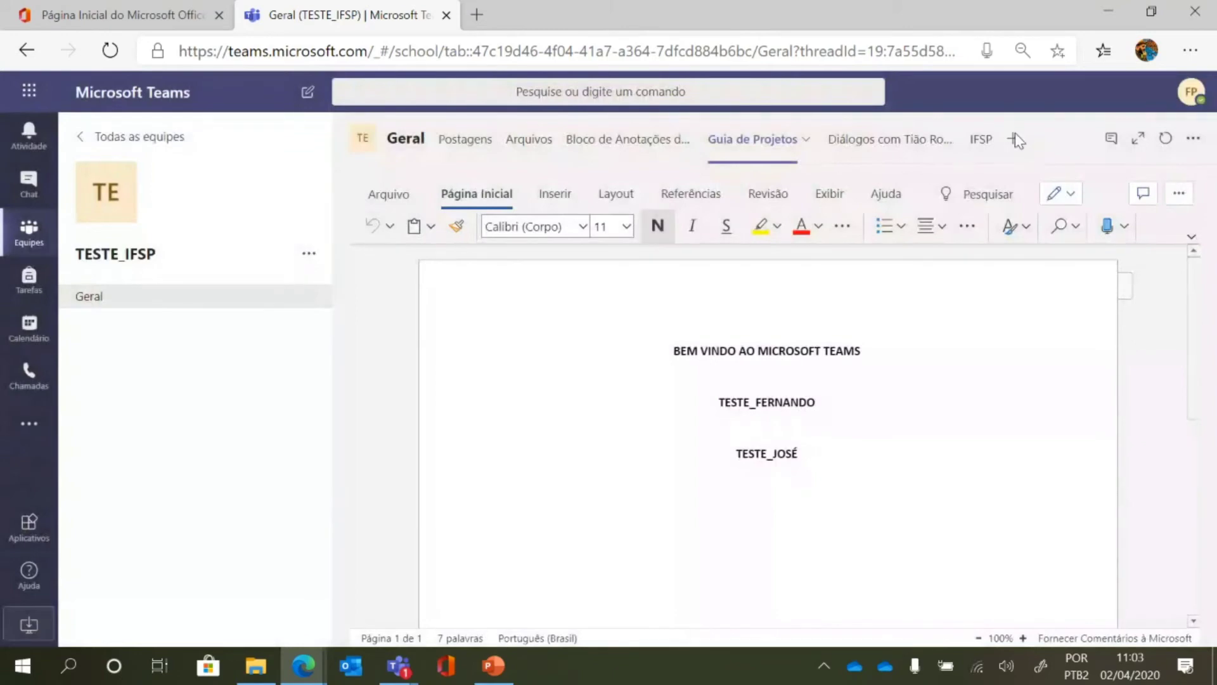
# Start adding another channel tab, then open microsoft.com in a new browser tab and copy its address.
pyautogui.click(1014, 140)
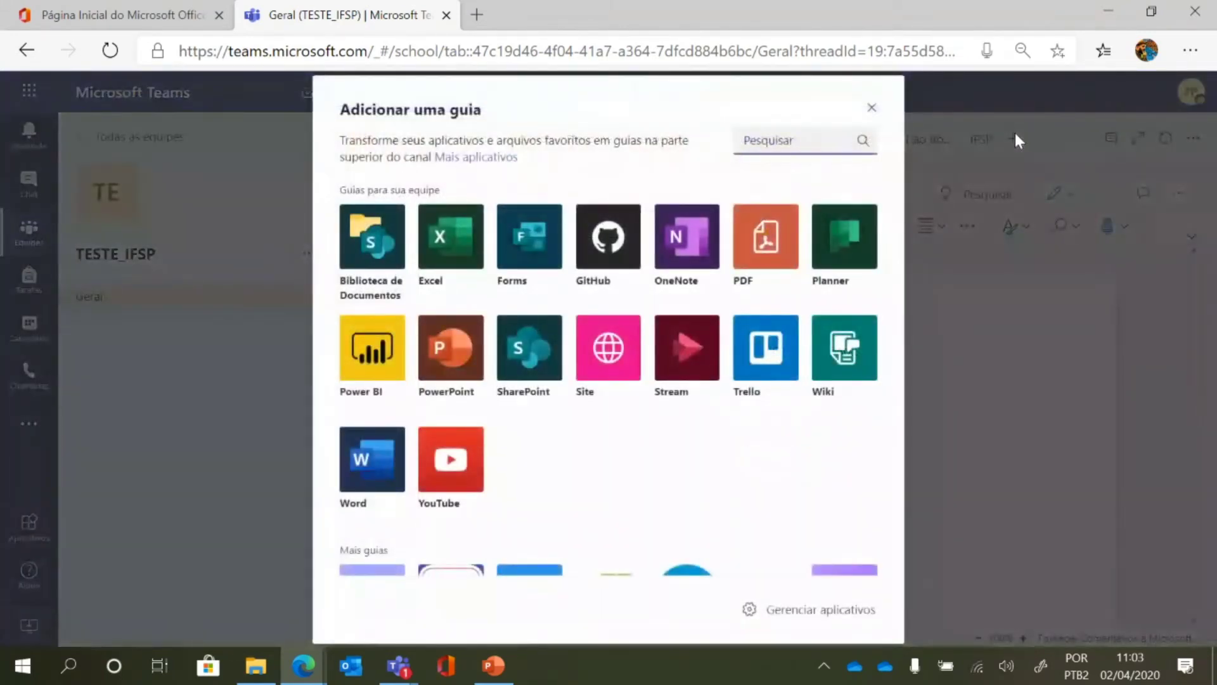
pyautogui.click(477, 15)
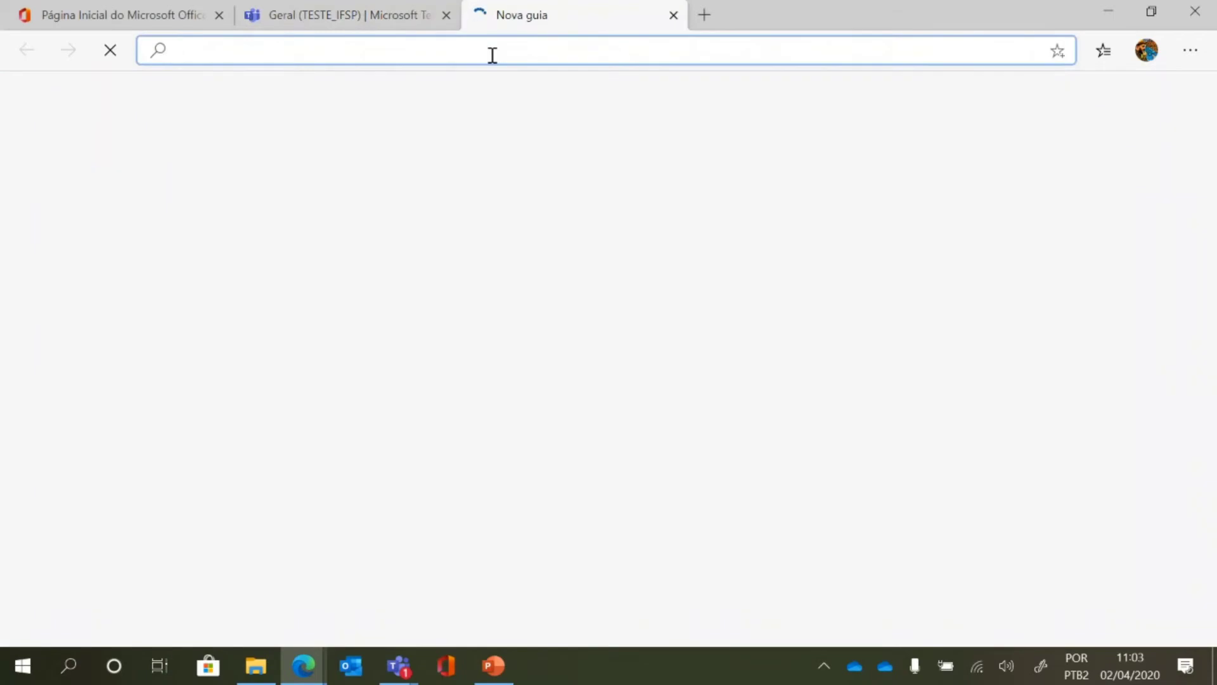
pyautogui.write('microsoft.com')
pyautogui.press('Return')
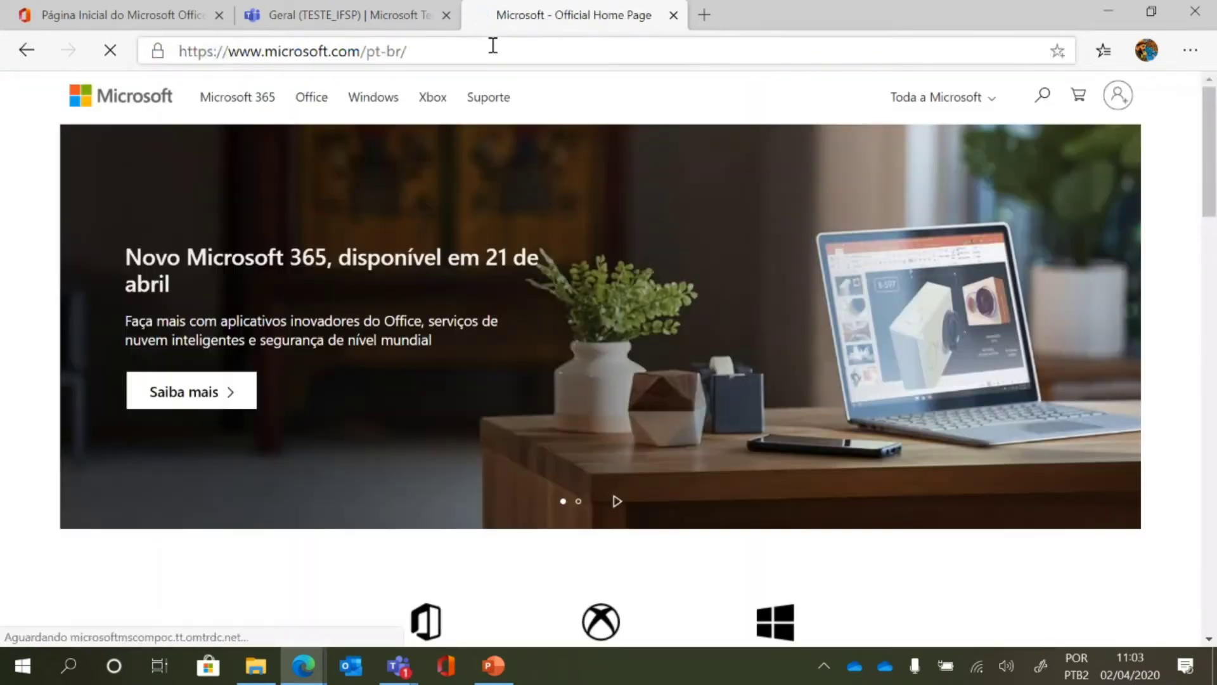
pyautogui.click(493, 45)
pyautogui.hotkey('ctrl', 'c')
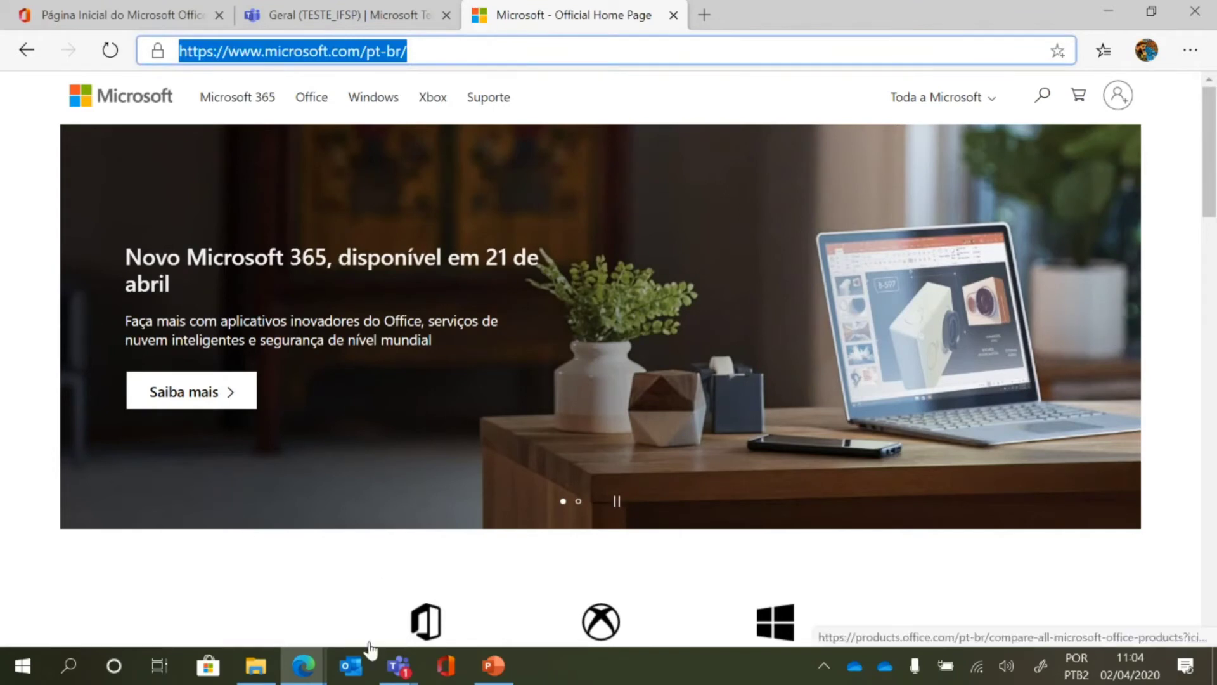
pyautogui.click(407, 676)
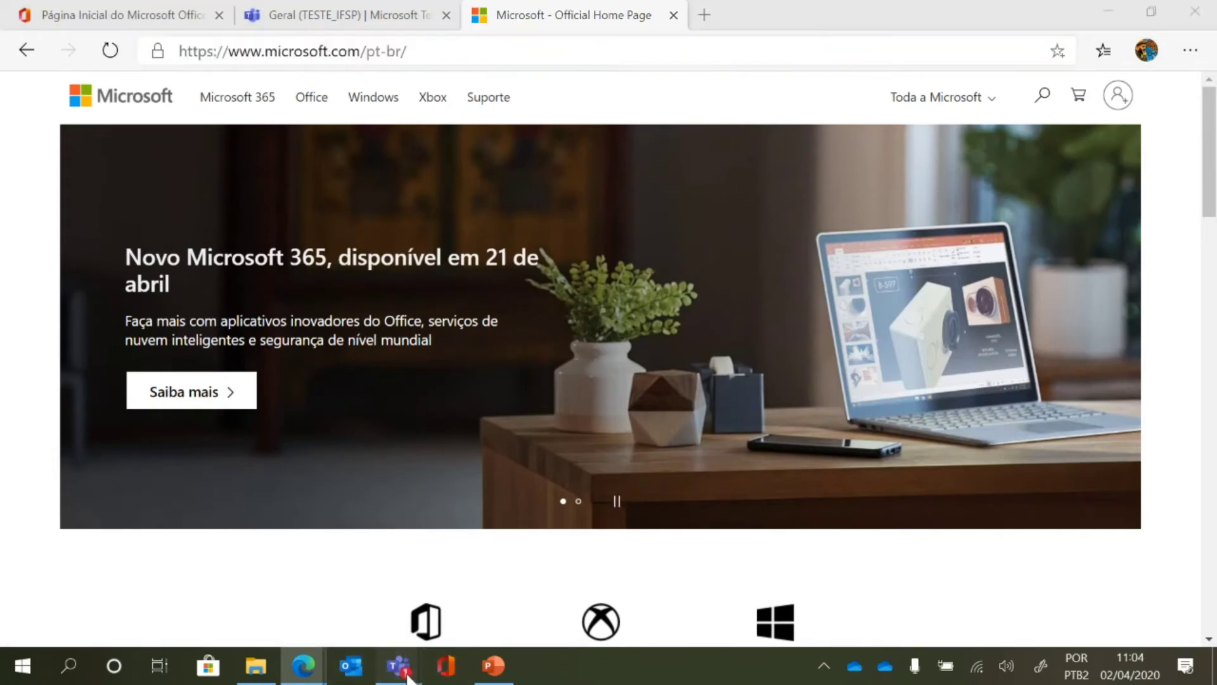
pyautogui.moveTo(303, 666)
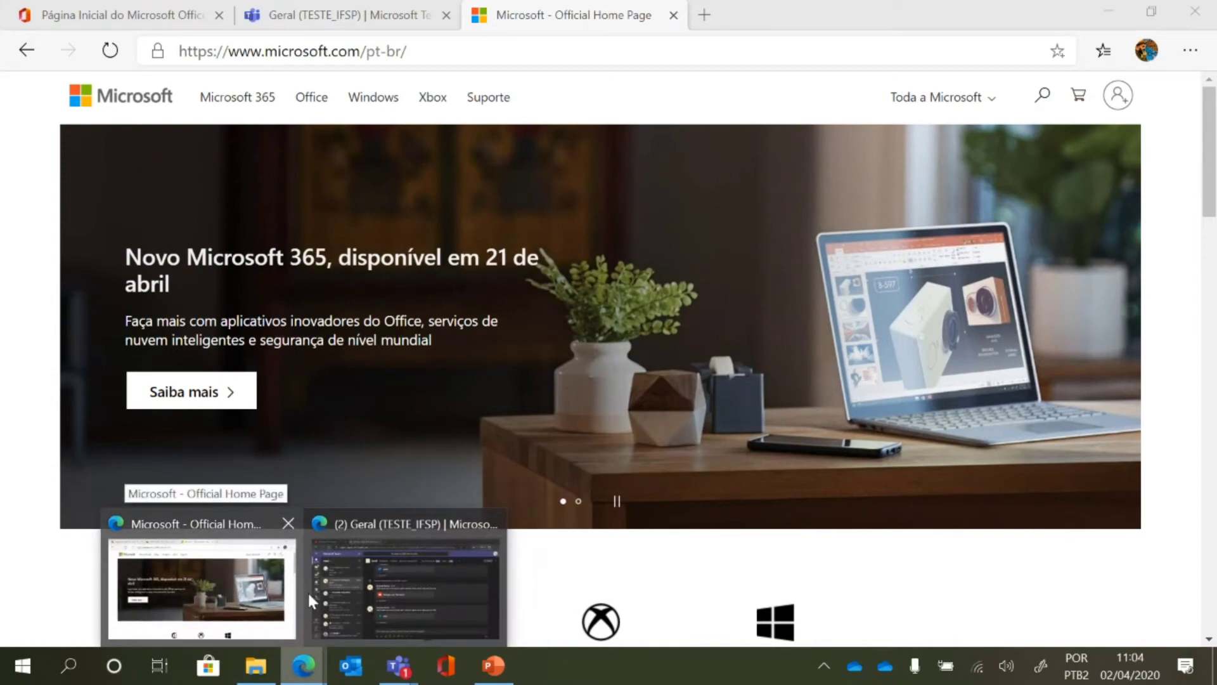
pyautogui.moveTo(363, 588)
pyautogui.click(227, 584)
pyautogui.click(274, 9)
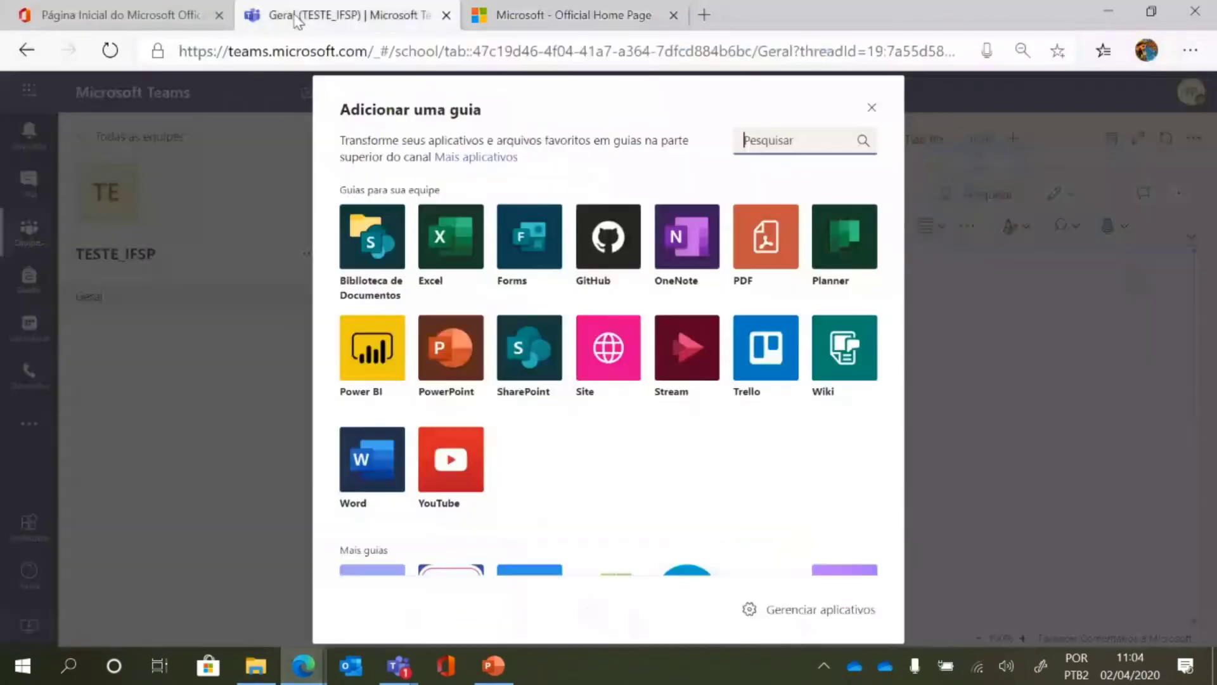
pyautogui.click(624, 346)
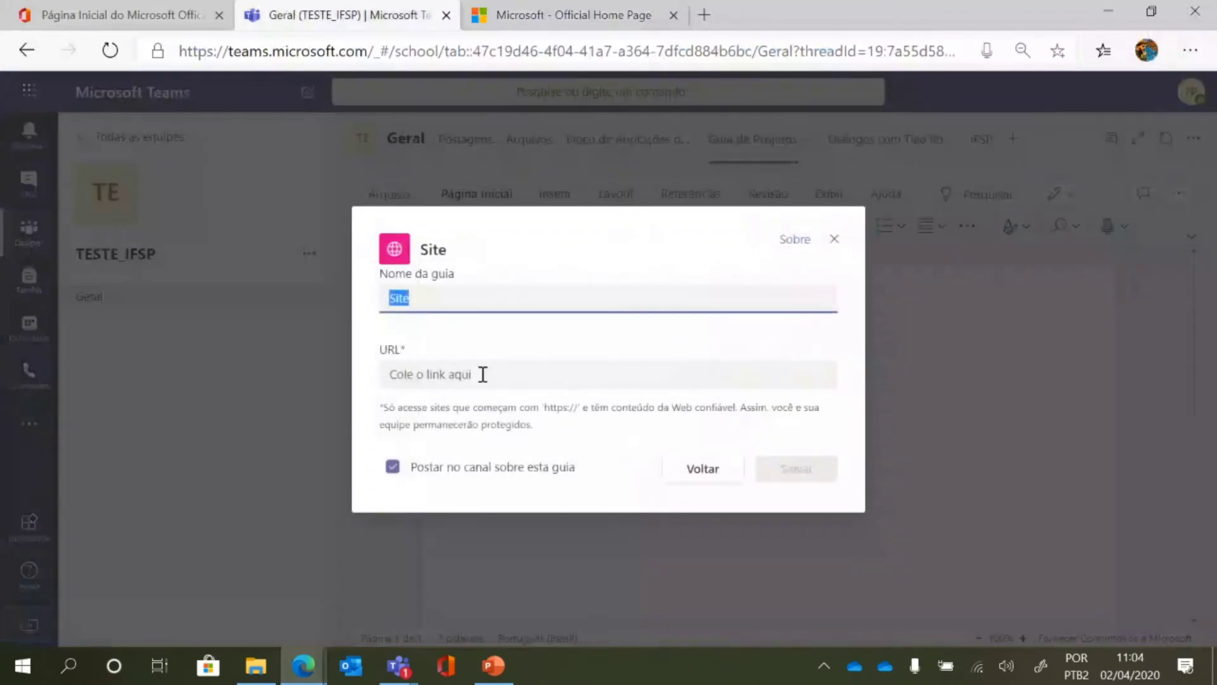
pyautogui.click(483, 374)
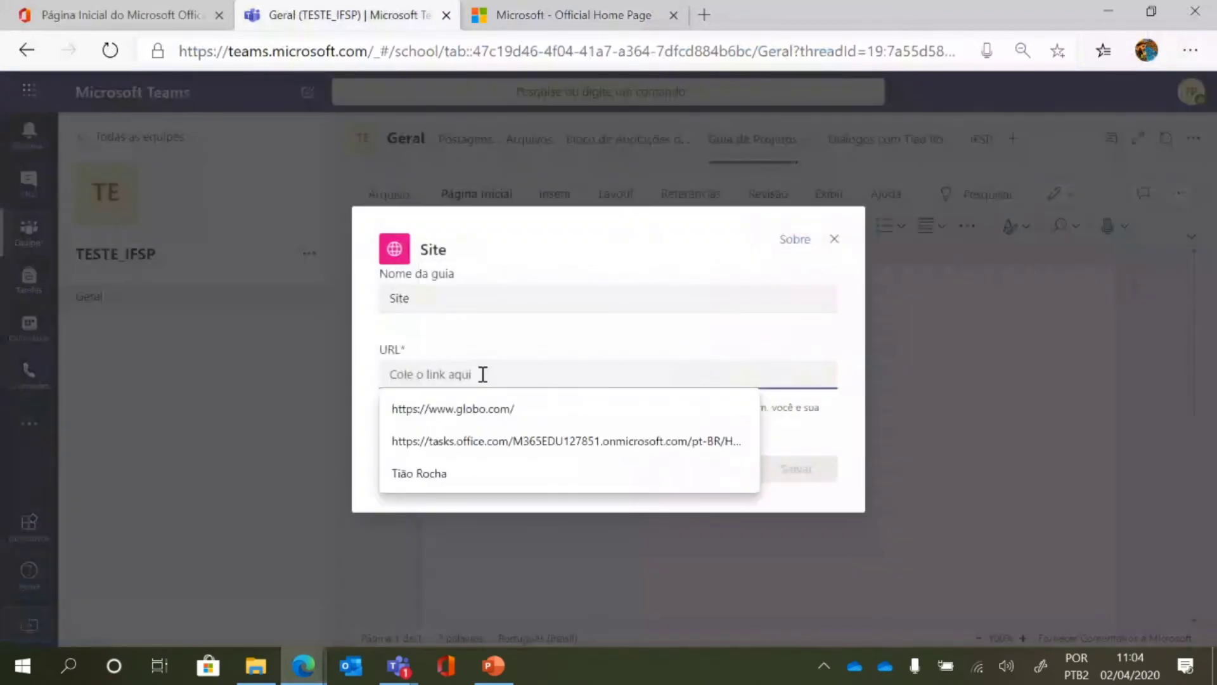
pyautogui.hotkey('ctrl', 'v')
# Name the website tab "Plataforma IFSP" and save it to the Geral channel.
pyautogui.click(537, 298)
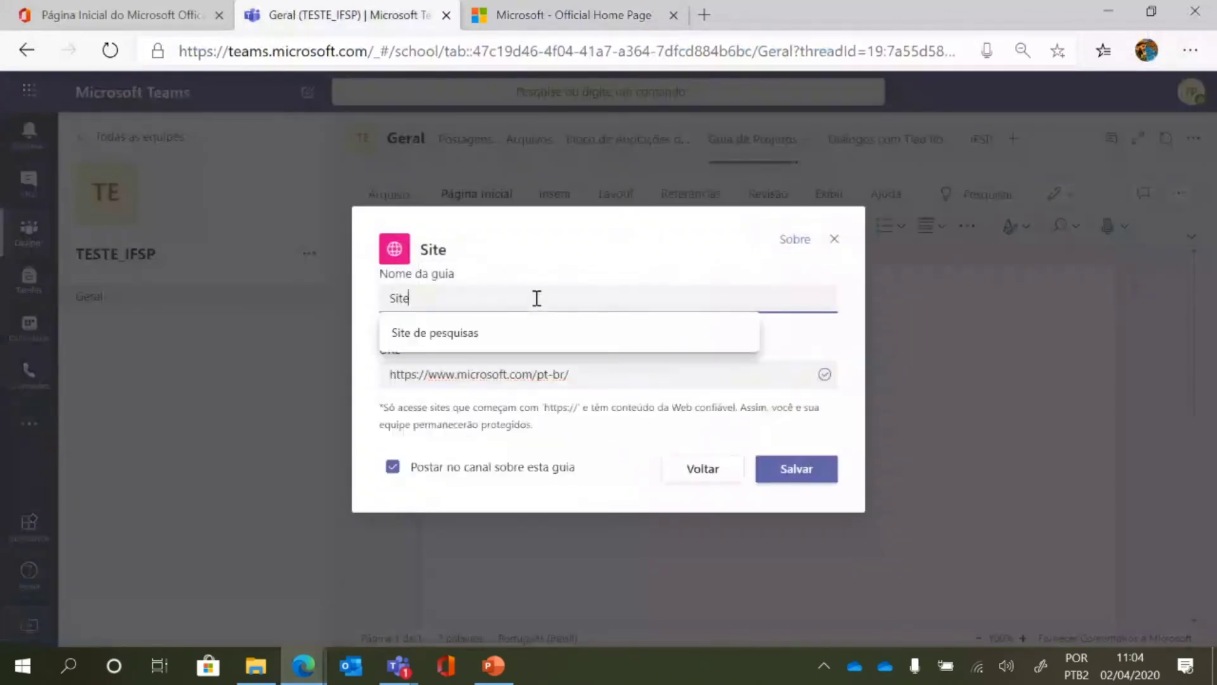
pyautogui.write('Plata')
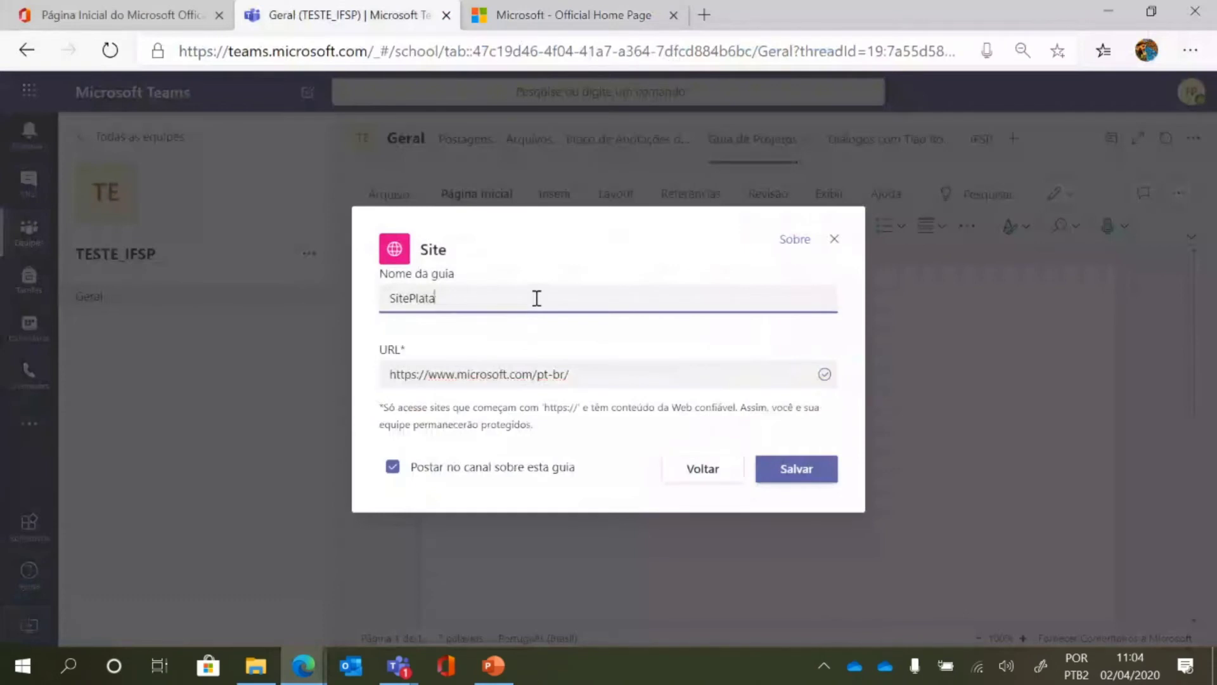
pyautogui.write('forma')
pyautogui.press('BackSpace')
pyautogui.press('BackSpace')
pyautogui.press('BackSpace')
pyautogui.press('BackSpace')
pyautogui.press('BackSpace')
pyautogui.press('BackSpace')
pyautogui.press('BackSpace')
pyautogui.press('BackSpace')
pyautogui.press('BackSpace')
pyautogui.press('BackSpace')
pyautogui.press('BackSpace')
pyautogui.press('BackSpace')
pyautogui.press('BackSpace')
pyautogui.press('BackSpace')
pyautogui.write('Plataform')
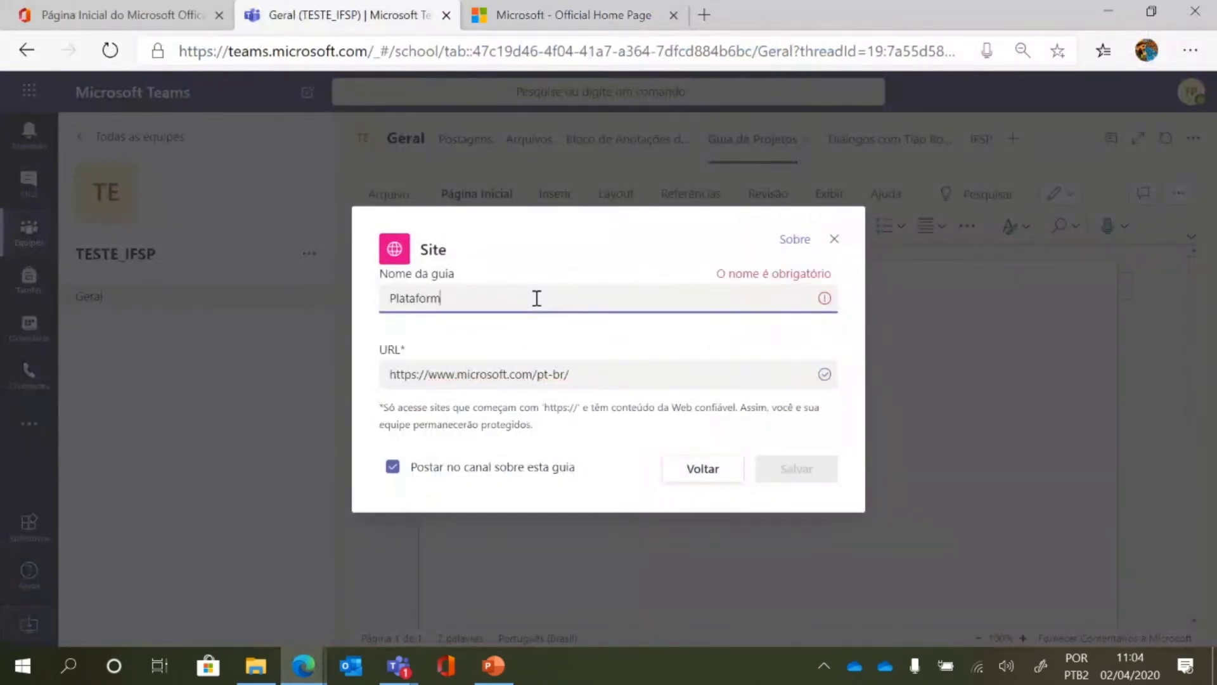
pyautogui.write('a IFSP')
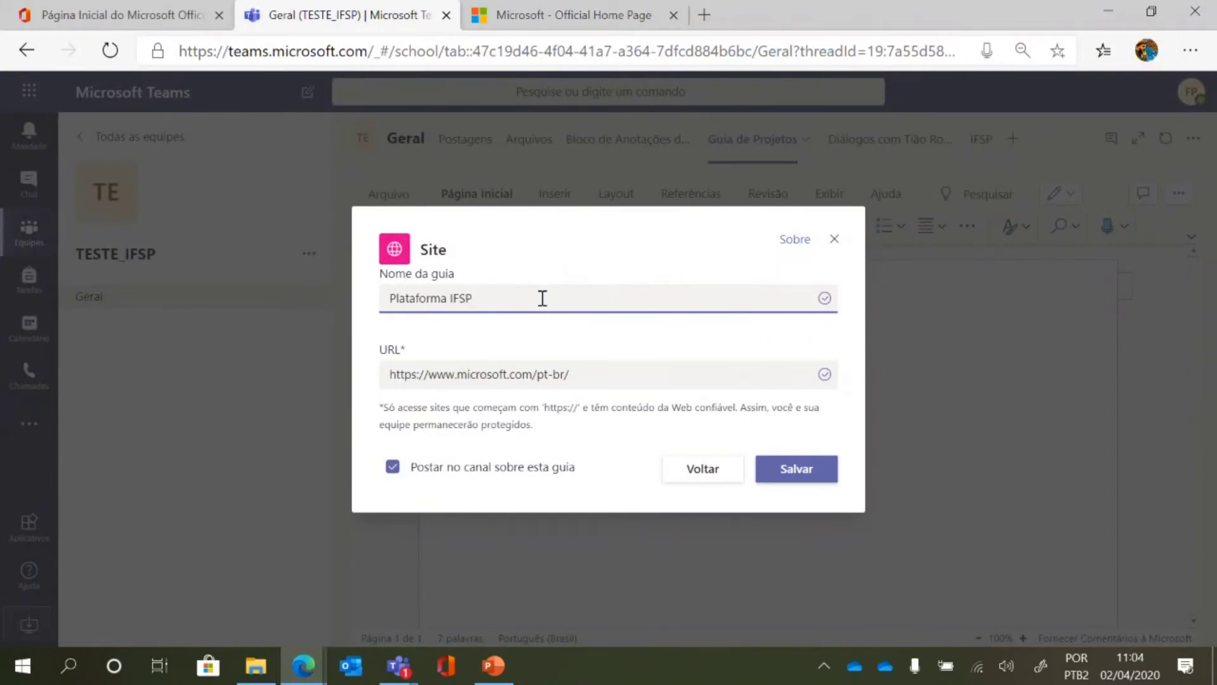
pyautogui.click(821, 477)
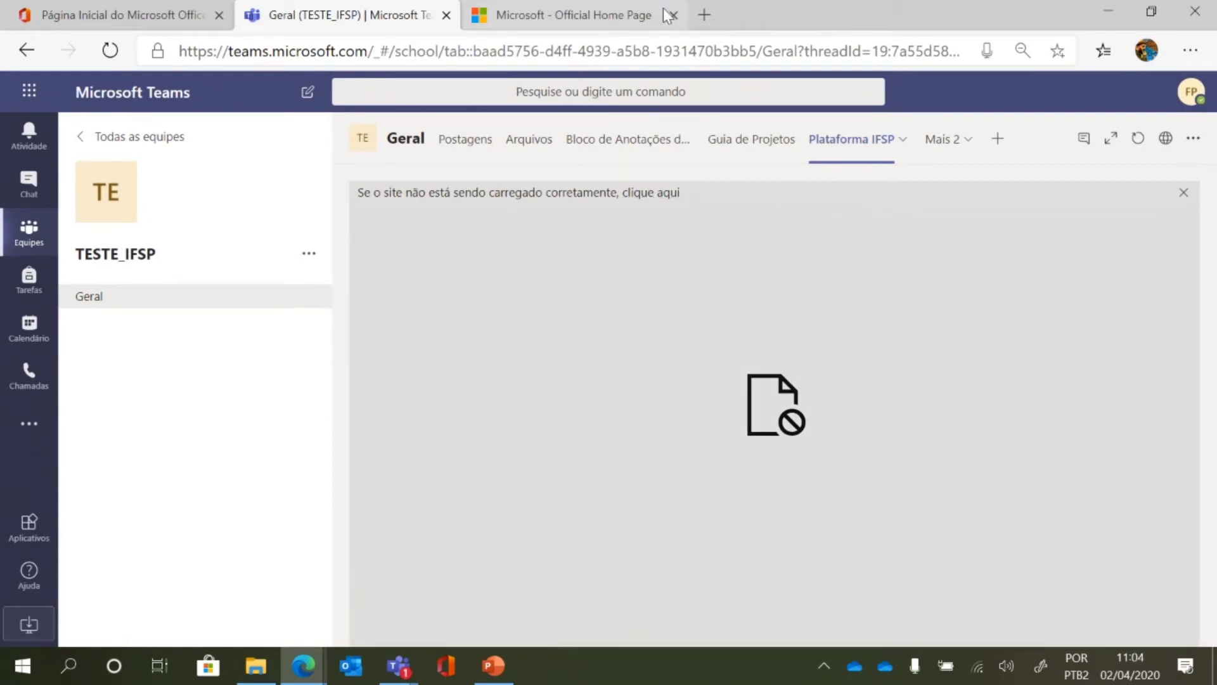
# Close the Microsoft home page and show the options for when the Plataforma IFSP site does not load.
pyautogui.click(674, 15)
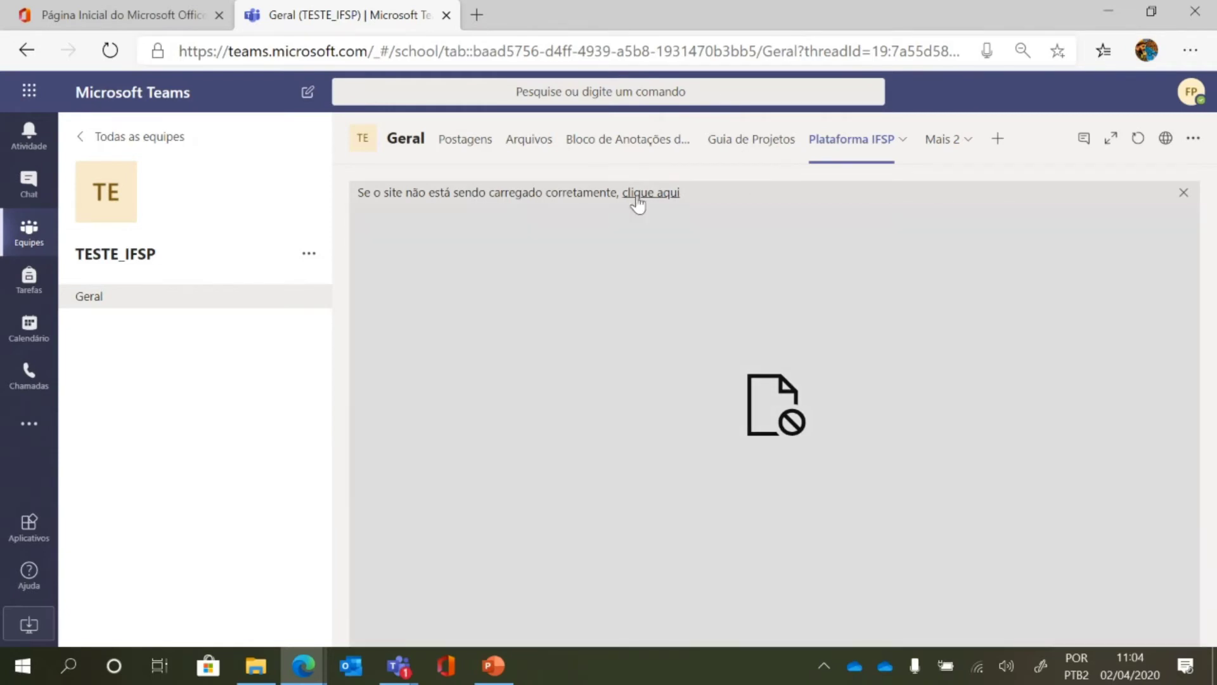
pyautogui.click(638, 199)
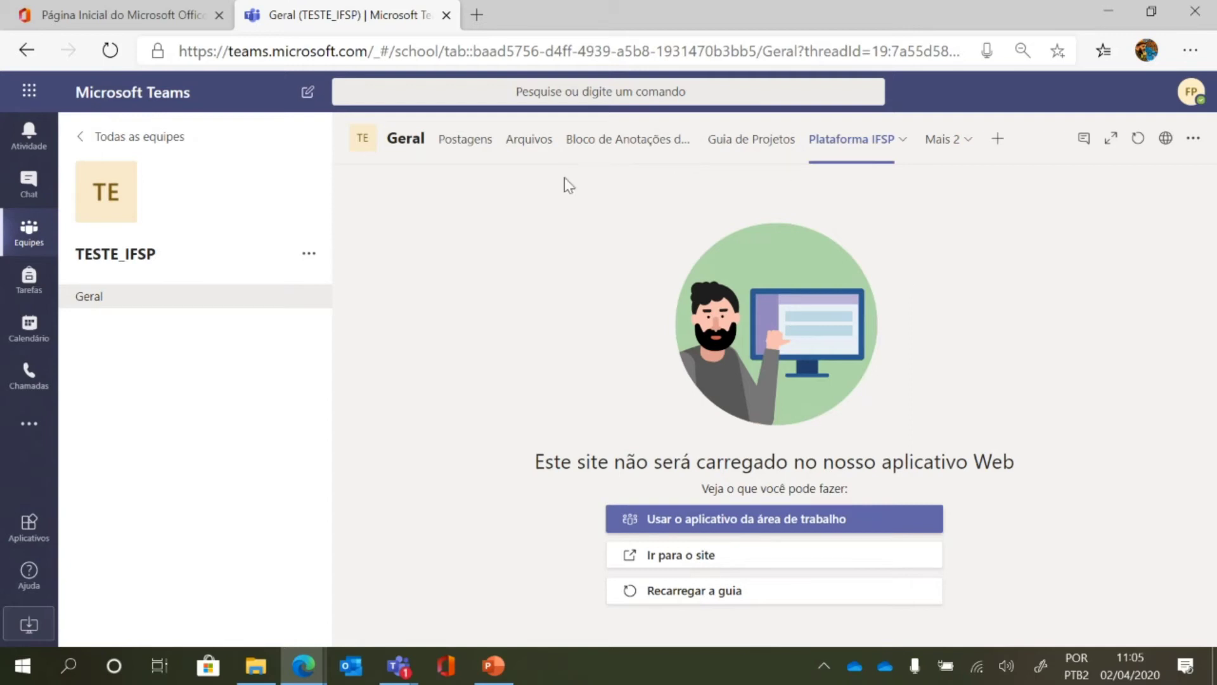
# Open the team's notebook and examine the private sections of the first two listed members.
pyautogui.click(581, 147)
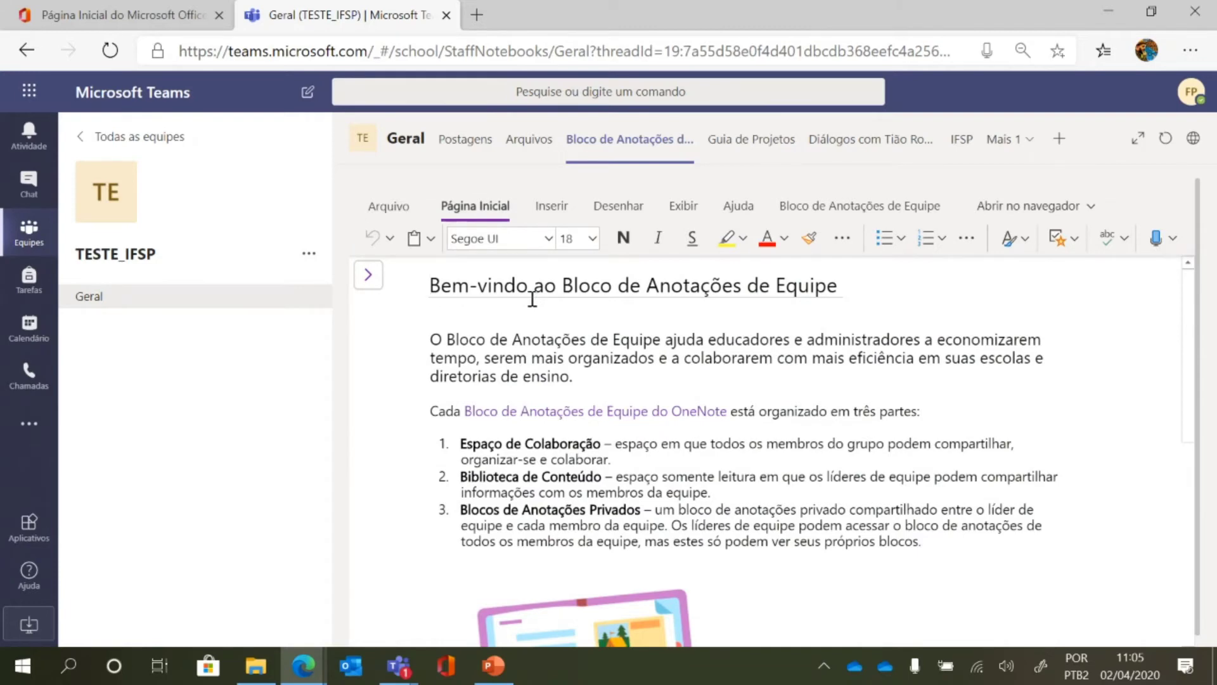
pyautogui.click(369, 275)
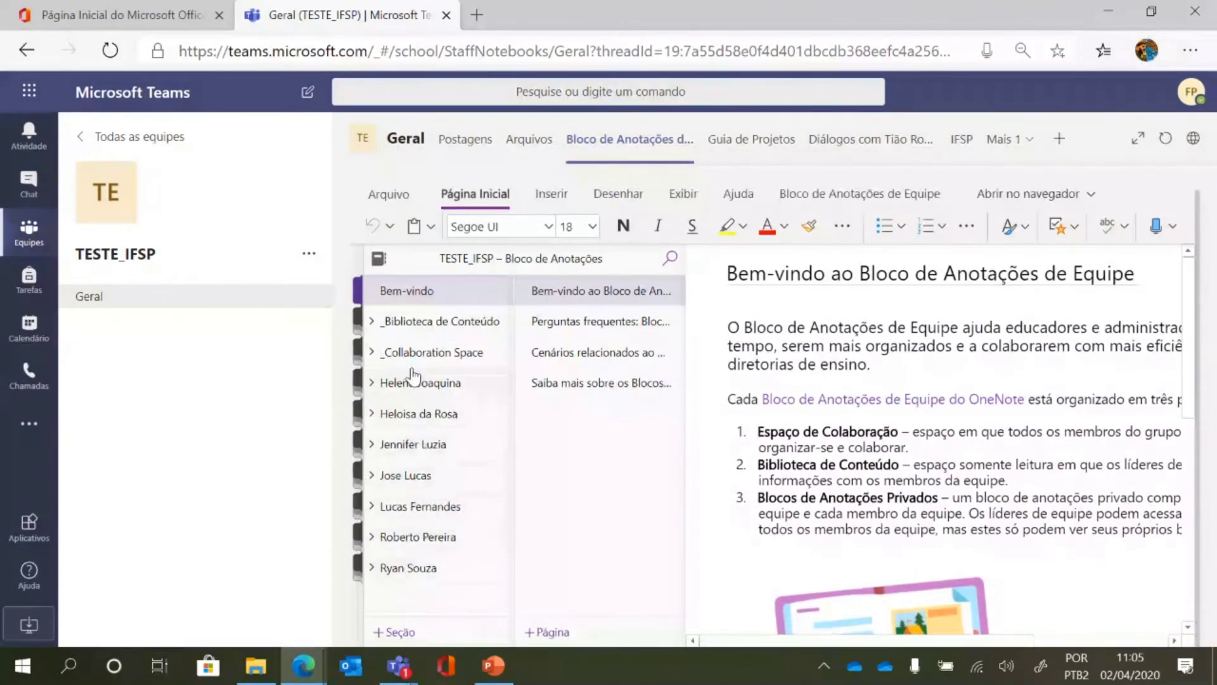
pyautogui.click(436, 391)
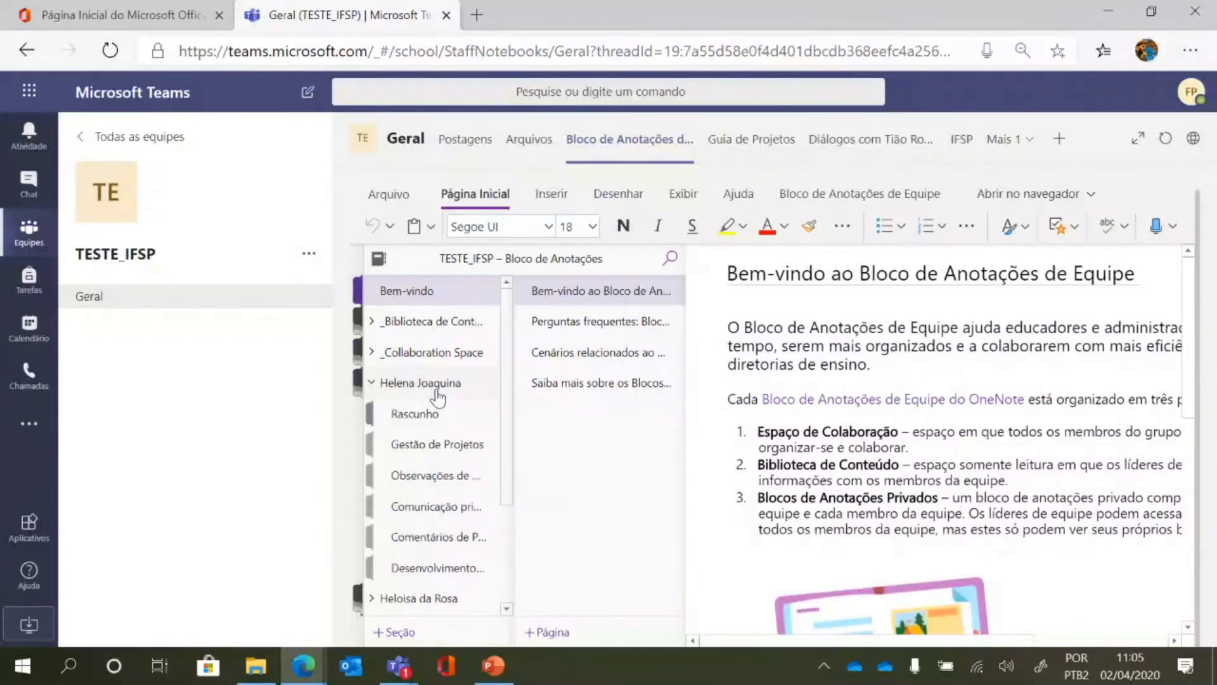
pyautogui.click(437, 393)
pyautogui.click(440, 419)
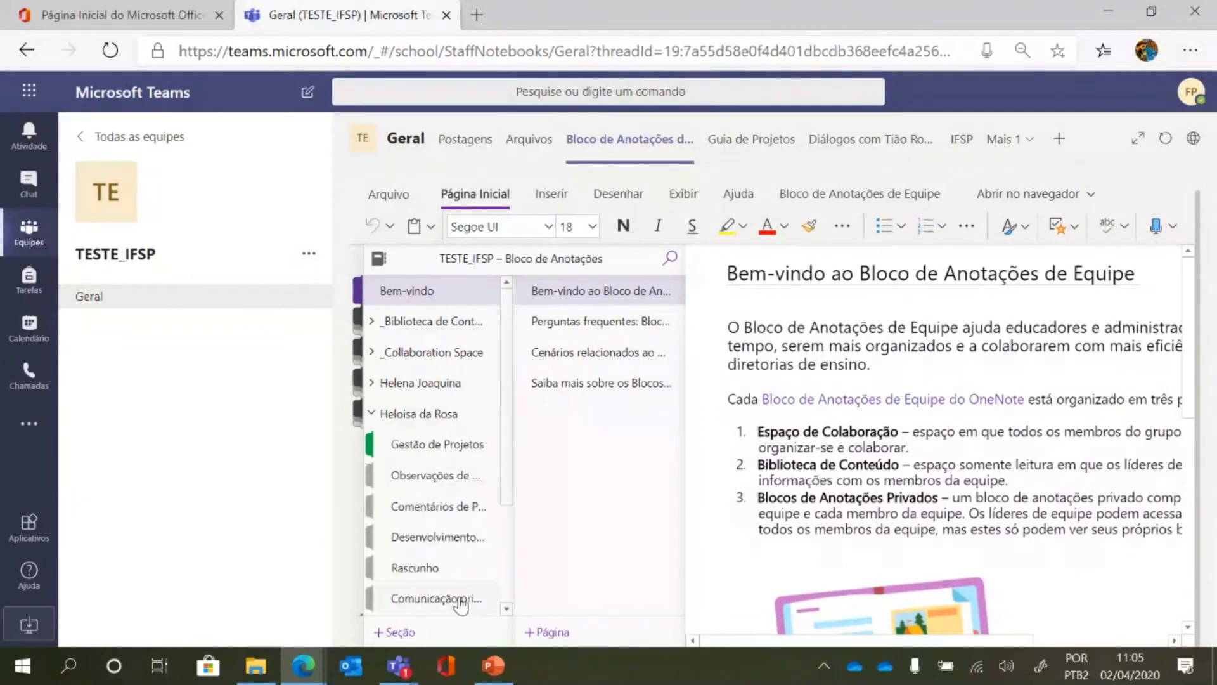
# Collapse the expanded member's private sections and read the Datas e Datas Limites page in _Biblioteca de Conteúdo.
pyautogui.scroll(-3, 454, 497)
pyautogui.scroll(1, 446, 512)
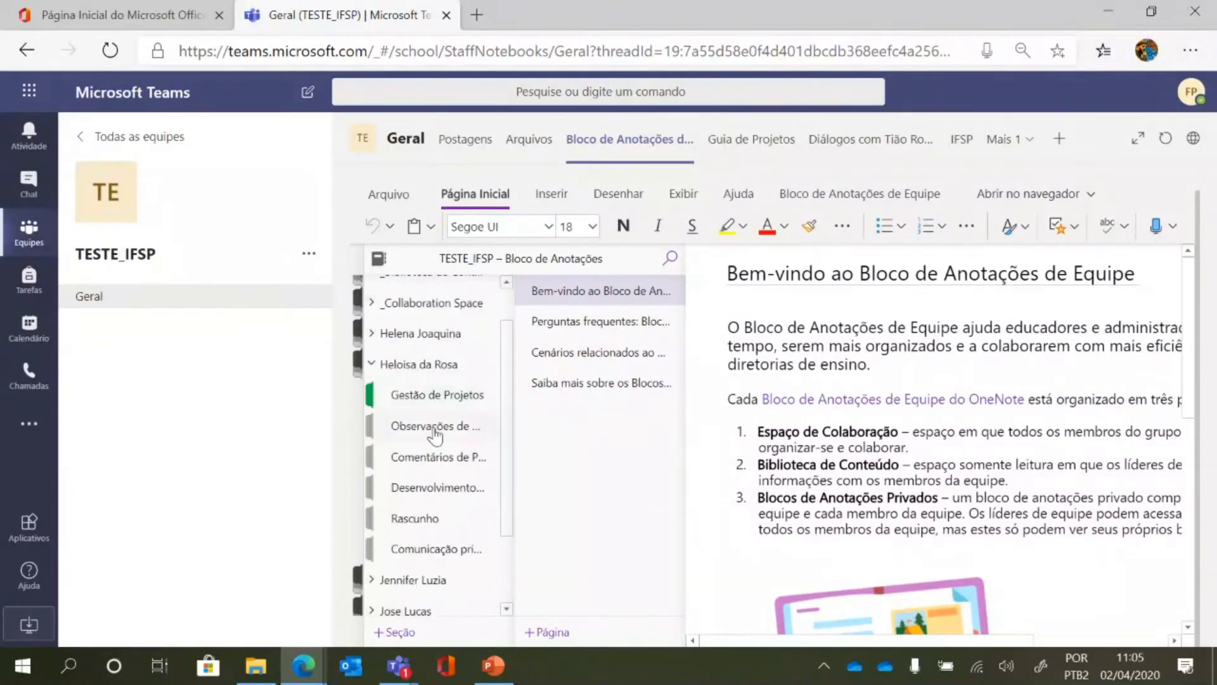
pyautogui.click(399, 367)
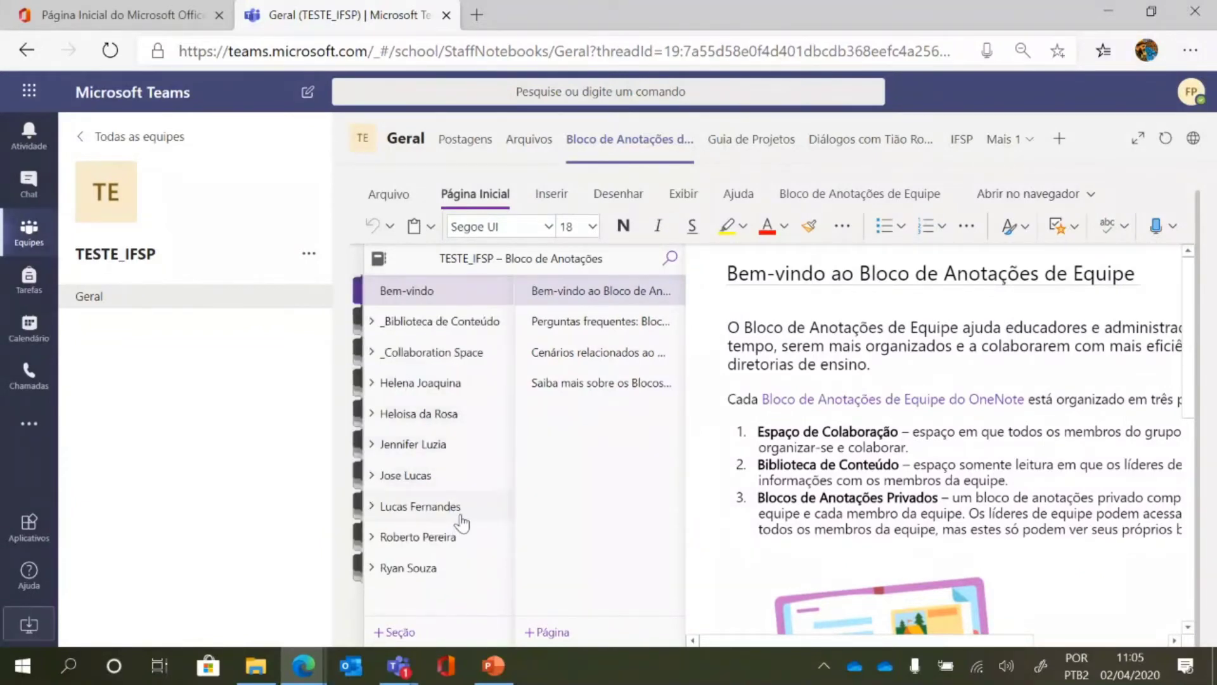
pyautogui.click(452, 325)
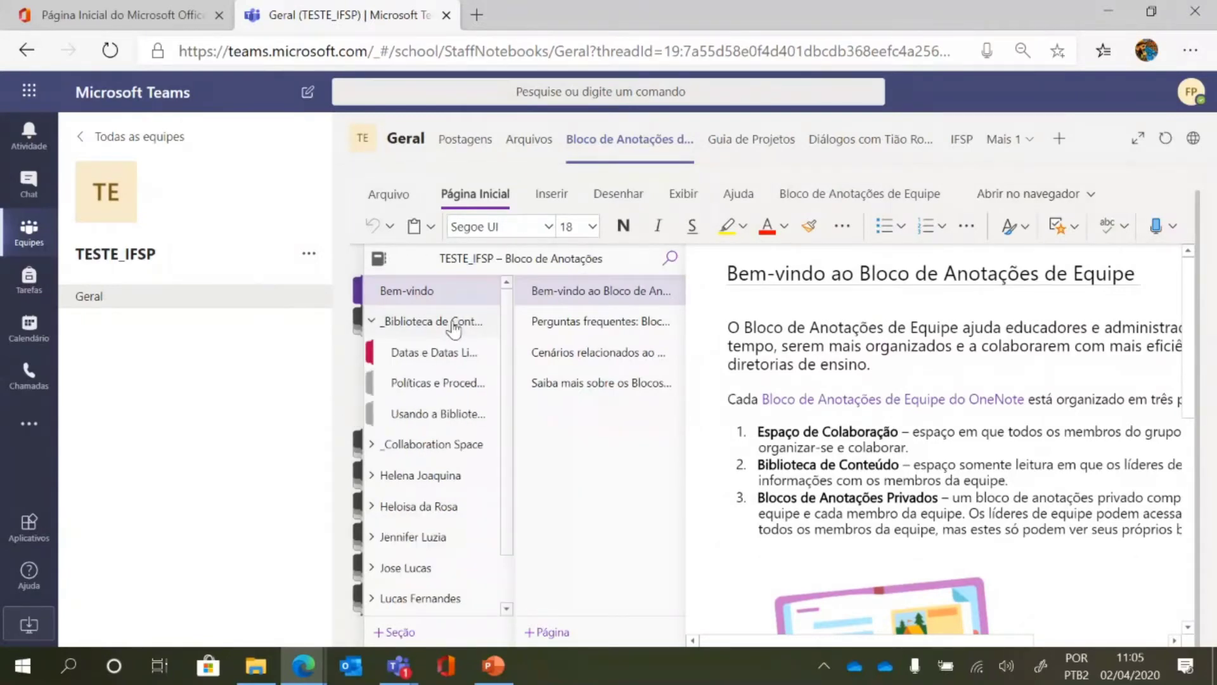
pyautogui.click(452, 367)
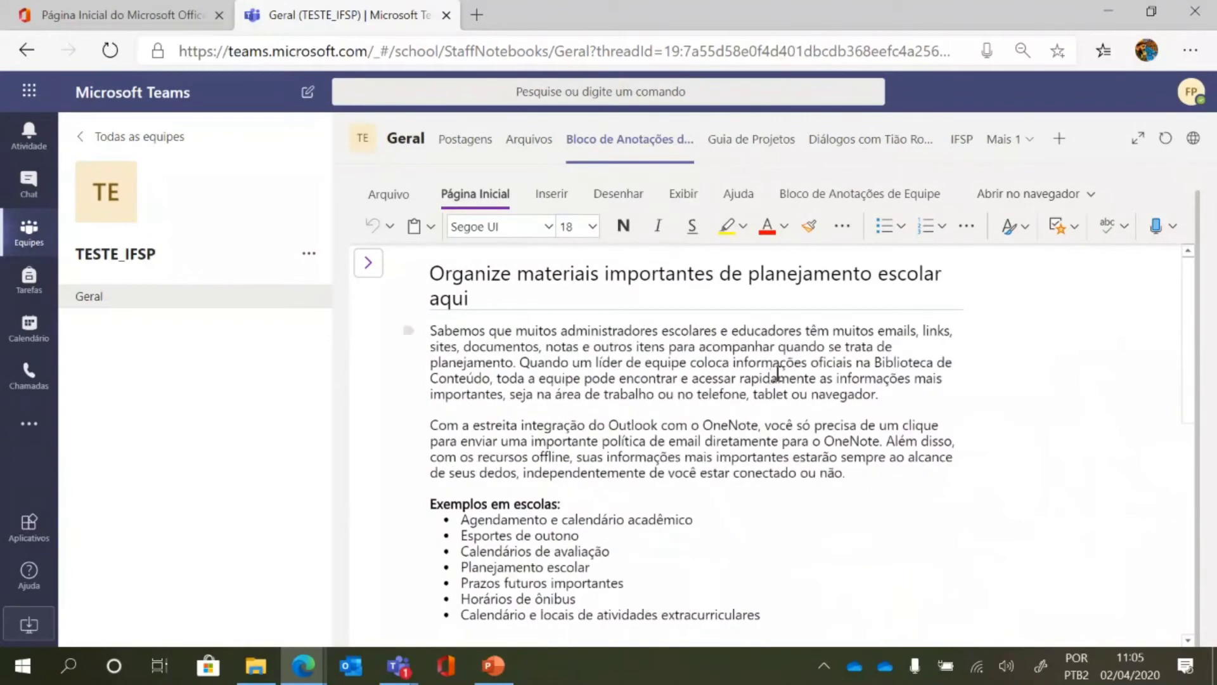
pyautogui.scroll(-2, 791, 350)
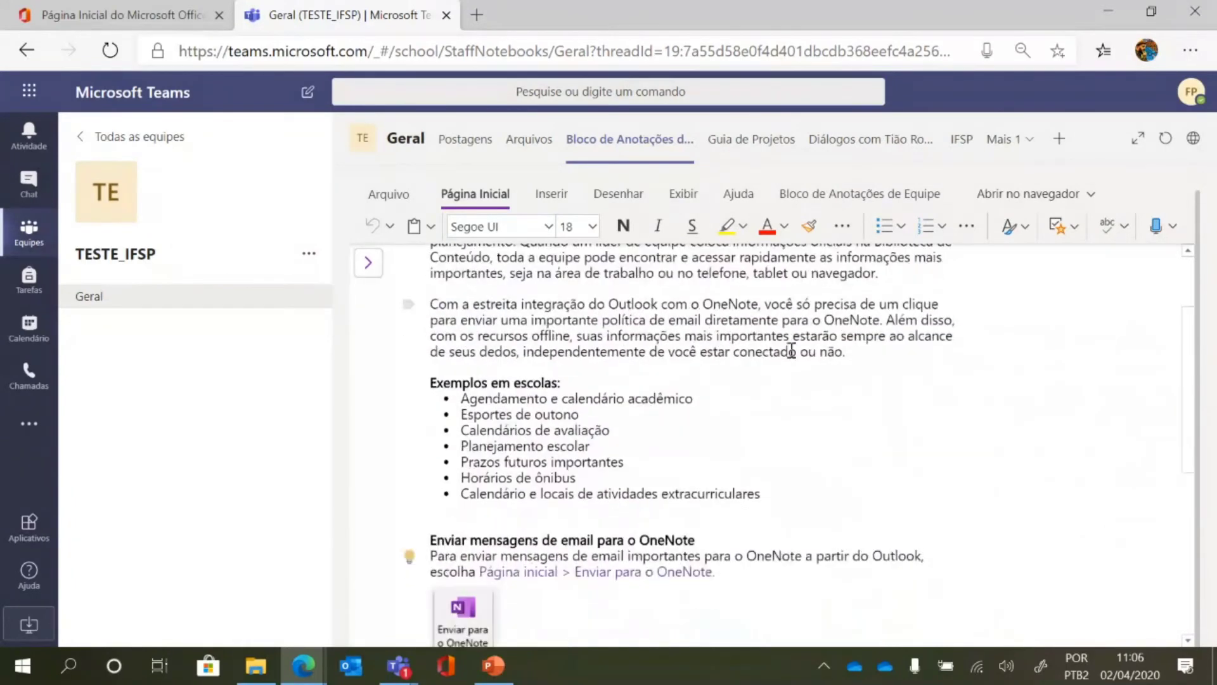
pyautogui.scroll(-2, 791, 351)
pyautogui.scroll(-3, 756, 341)
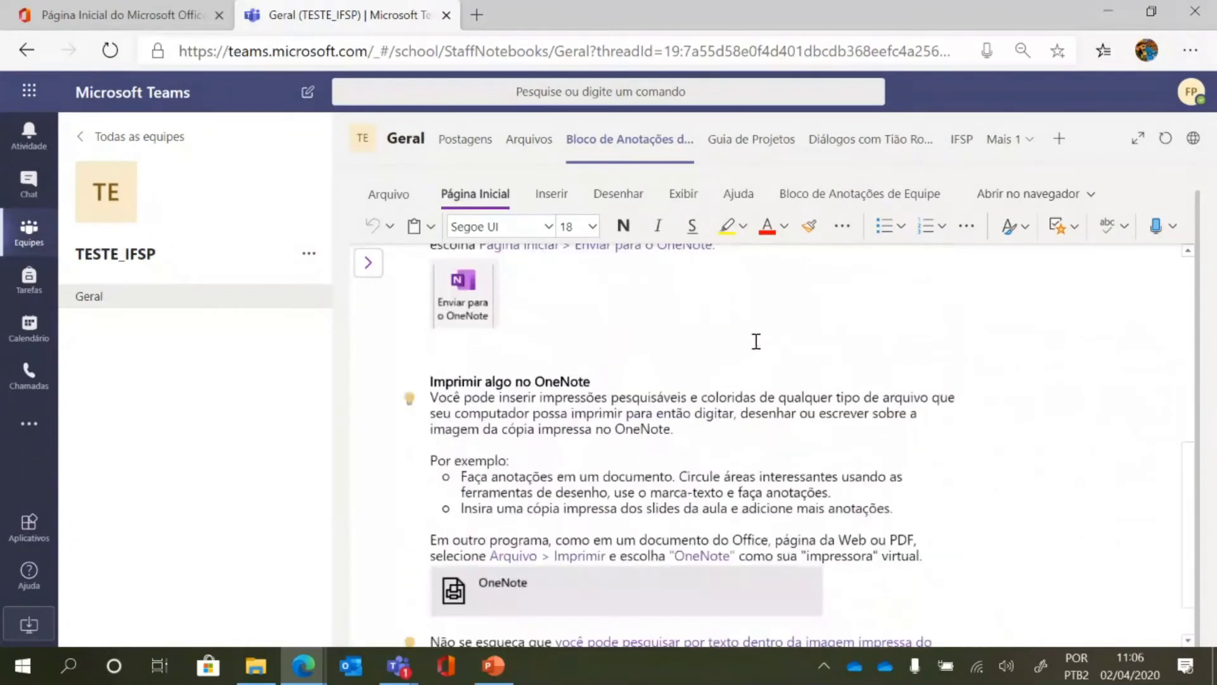
pyautogui.scroll(-1, 756, 341)
pyautogui.scroll(8, 756, 341)
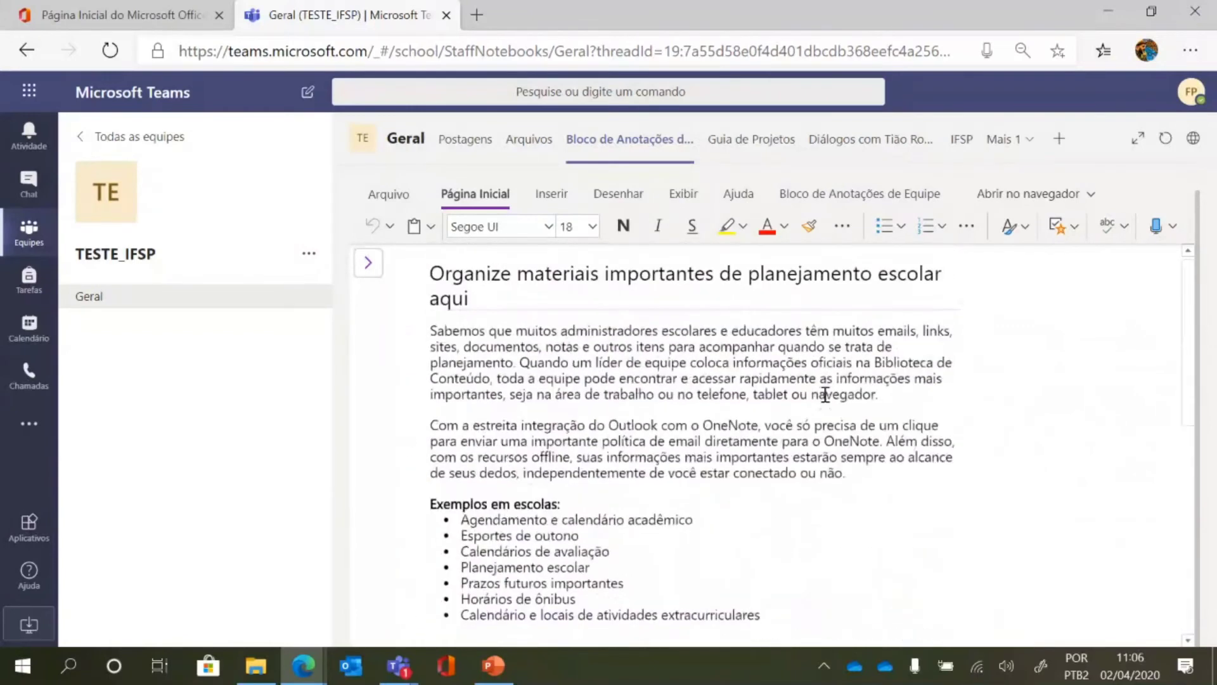
pyautogui.click(367, 278)
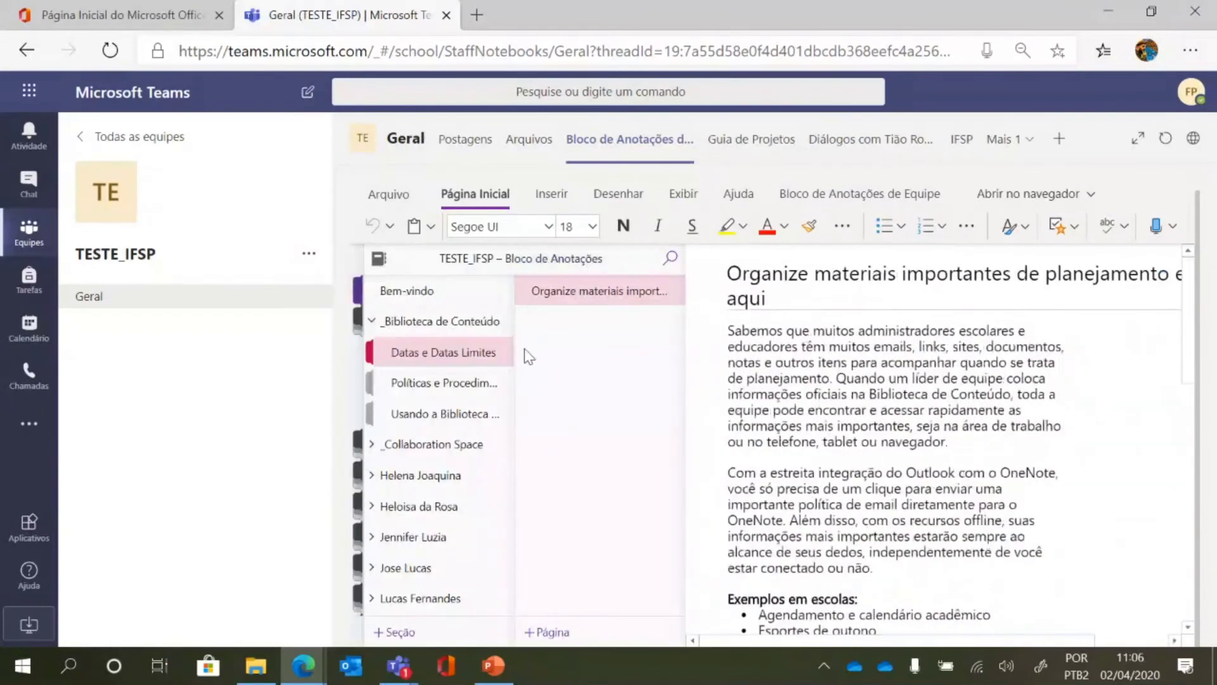
# Add a new page to the Políticas e Procedimentos section of _Biblioteca de Conteúdo and view the page's available options.
pyautogui.click(435, 390)
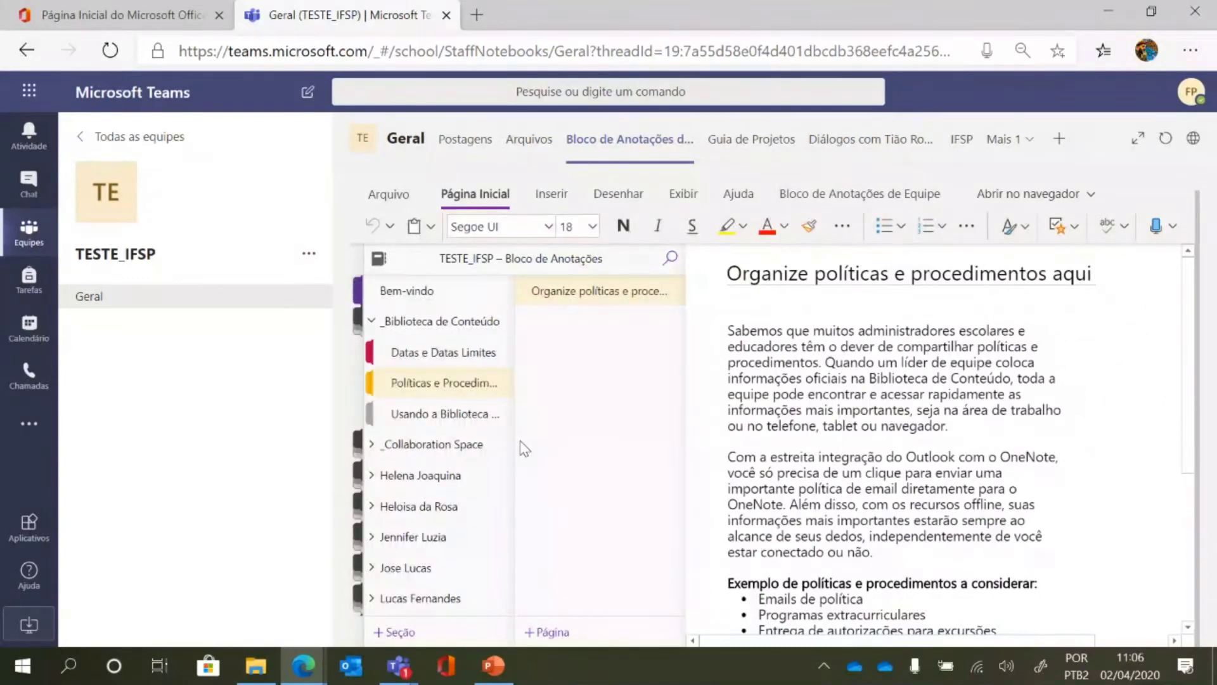
pyautogui.click(544, 632)
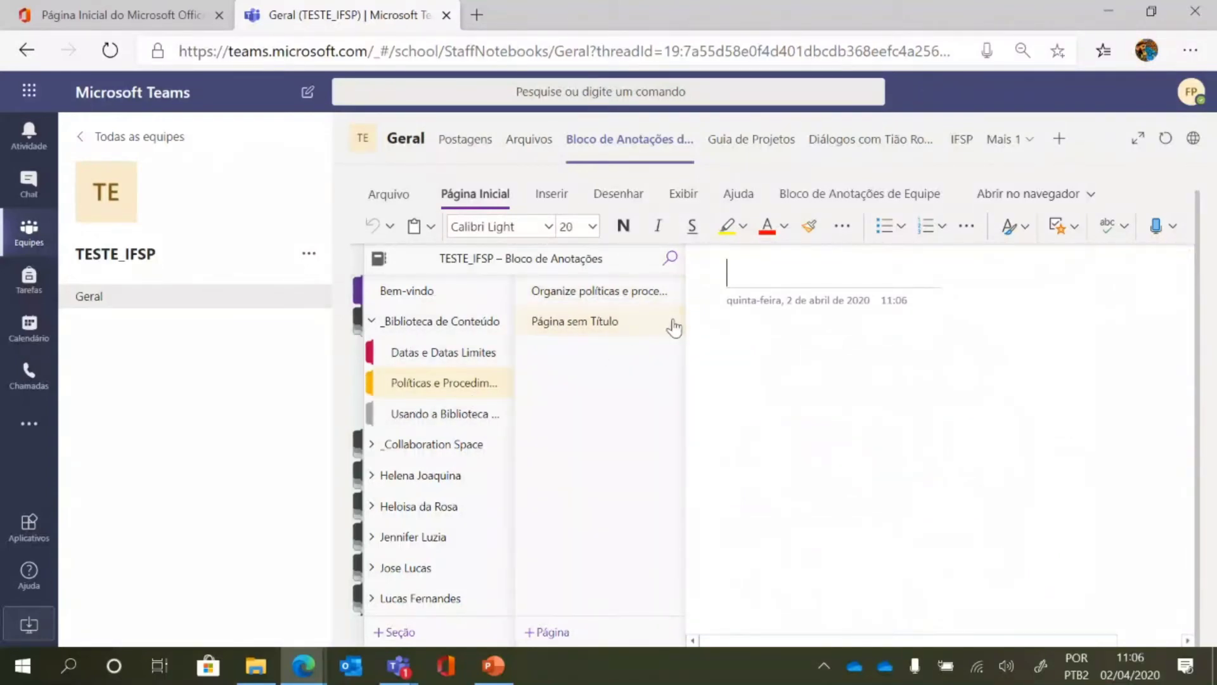
pyautogui.click(789, 266)
pyautogui.click(371, 263)
pyautogui.rightClick(580, 333)
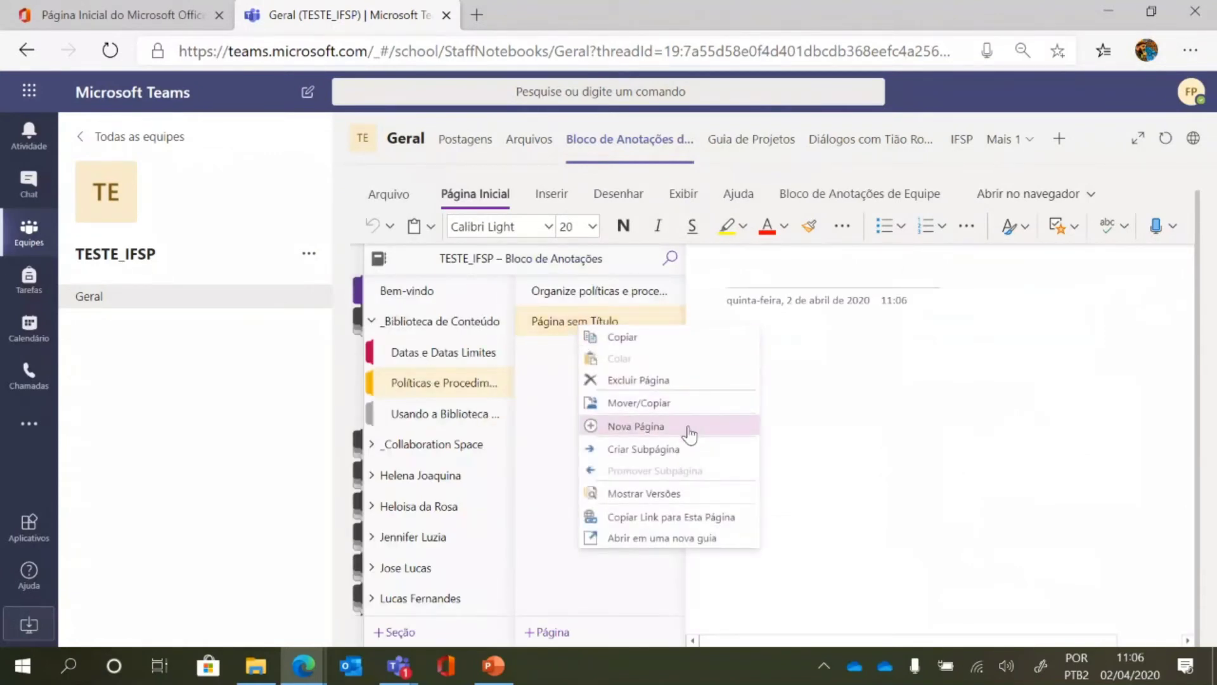
pyautogui.click(549, 415)
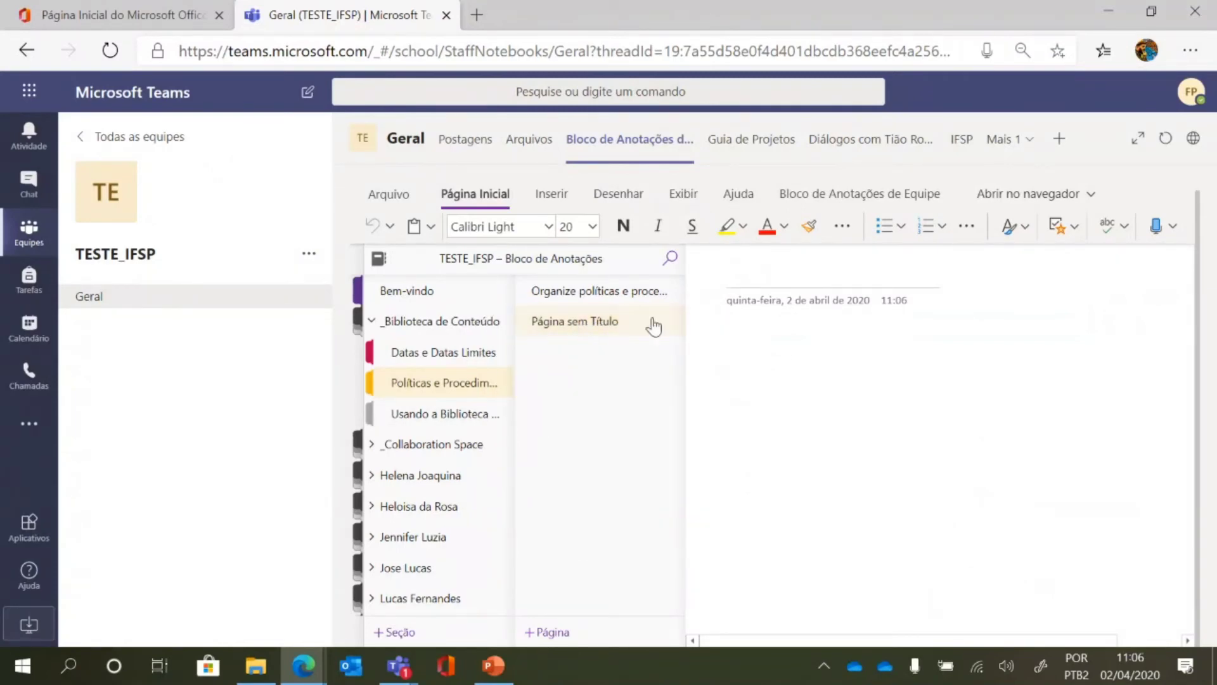
# Title the new page "Projeto A" and show the notebook's section and page lists again.
pyautogui.click(813, 287)
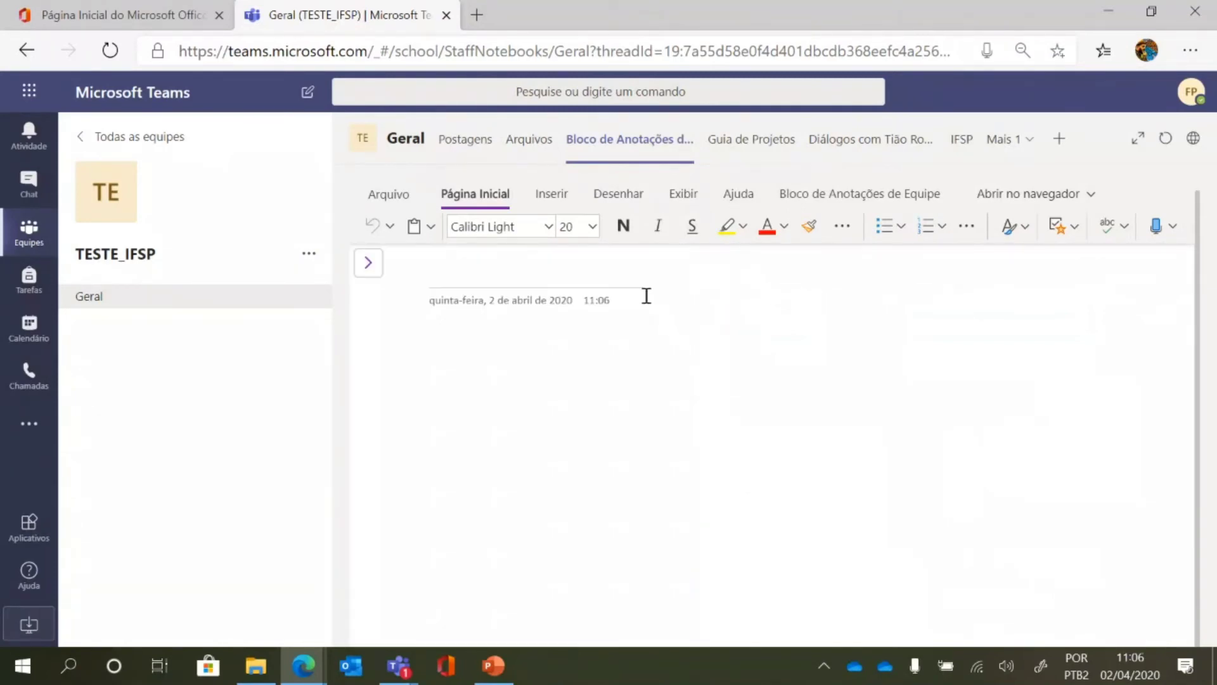
pyautogui.click(573, 277)
pyautogui.write('Projeto A')
pyautogui.click(357, 271)
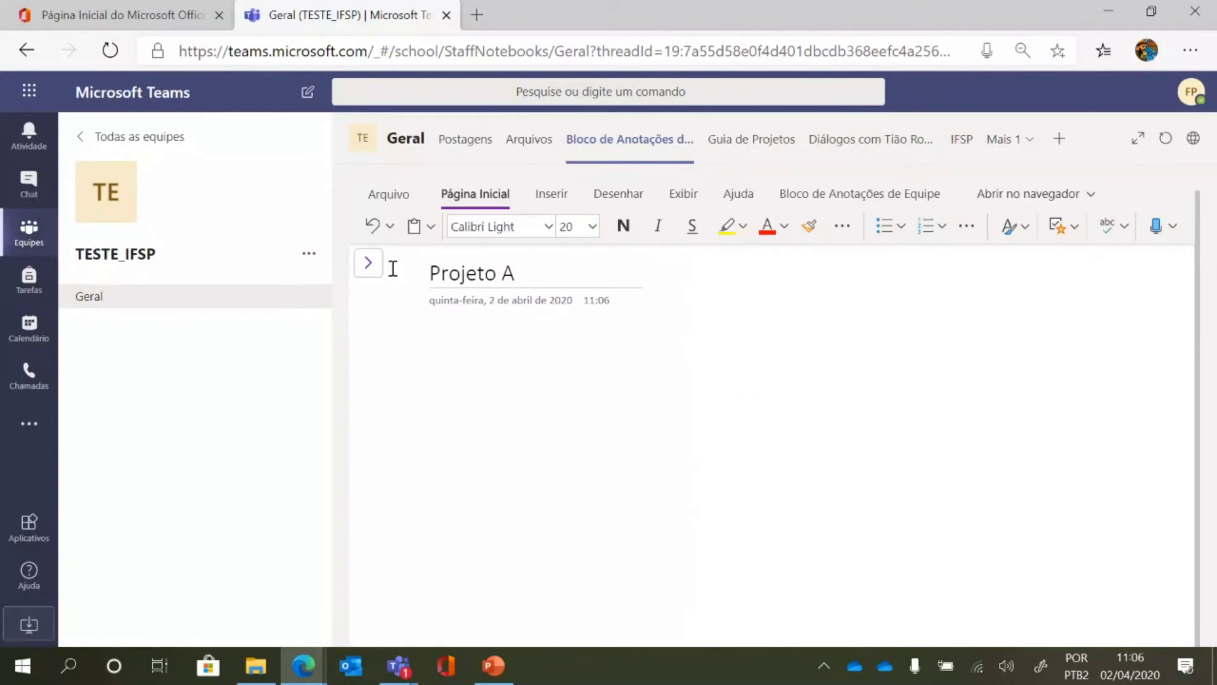
pyautogui.click(378, 264)
pyautogui.click(835, 387)
pyautogui.click(367, 258)
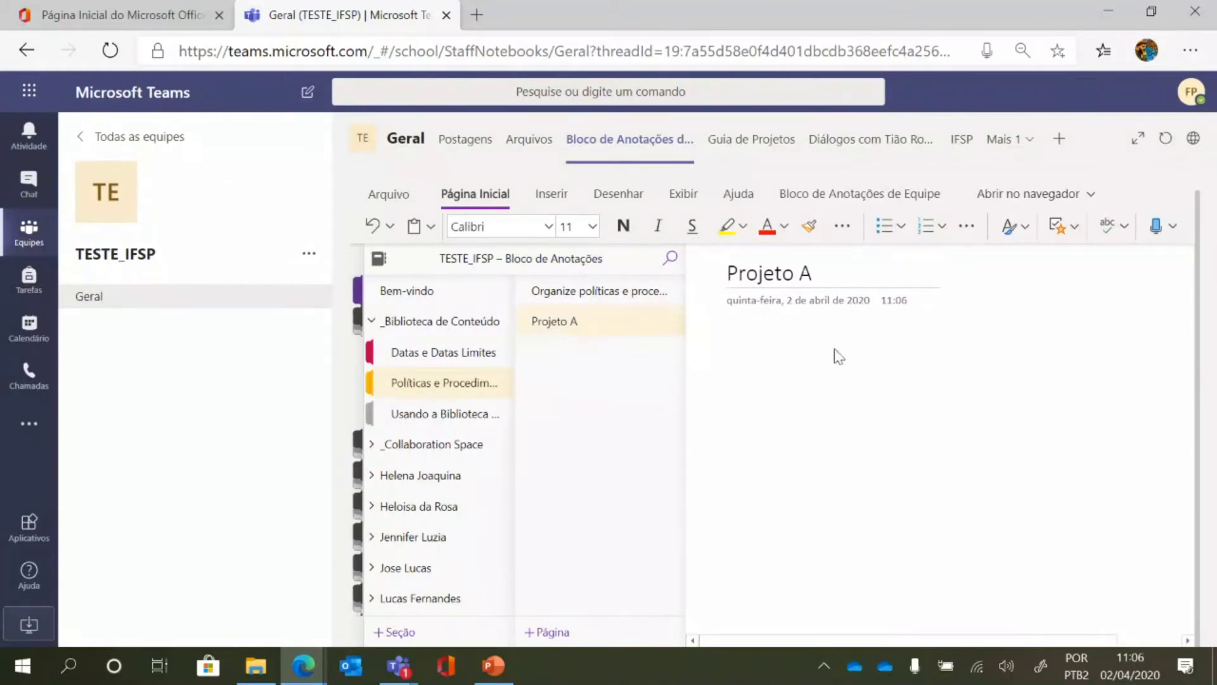
# Read the introduction page in the Usando a Biblioteca section, then redisplay the notebook navigation.
pyautogui.click(452, 418)
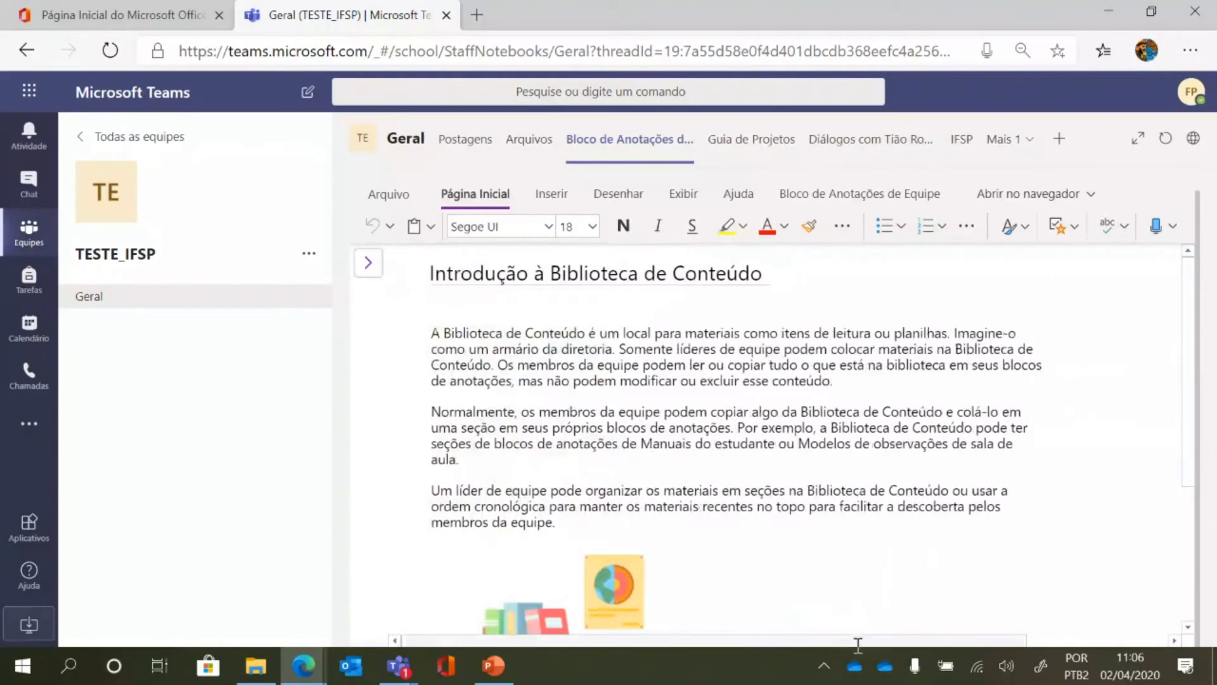
pyautogui.hscroll(5, 820, 638)
pyautogui.hscroll(-5, 1026, 636)
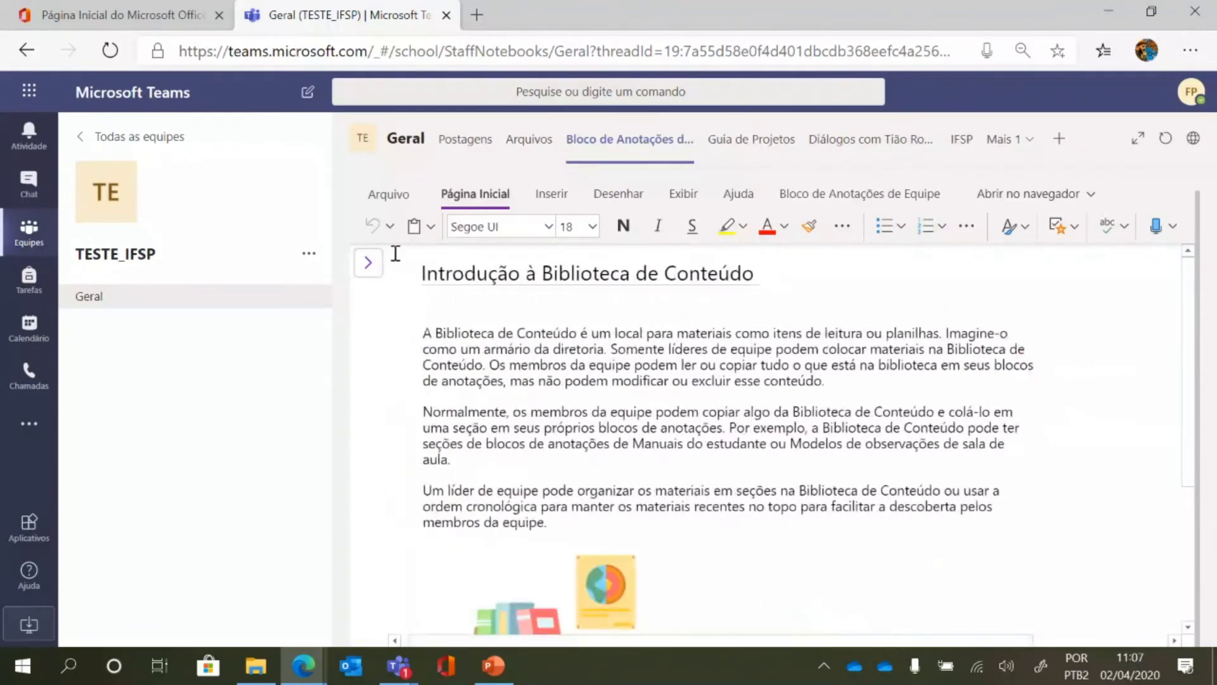
pyautogui.click(366, 264)
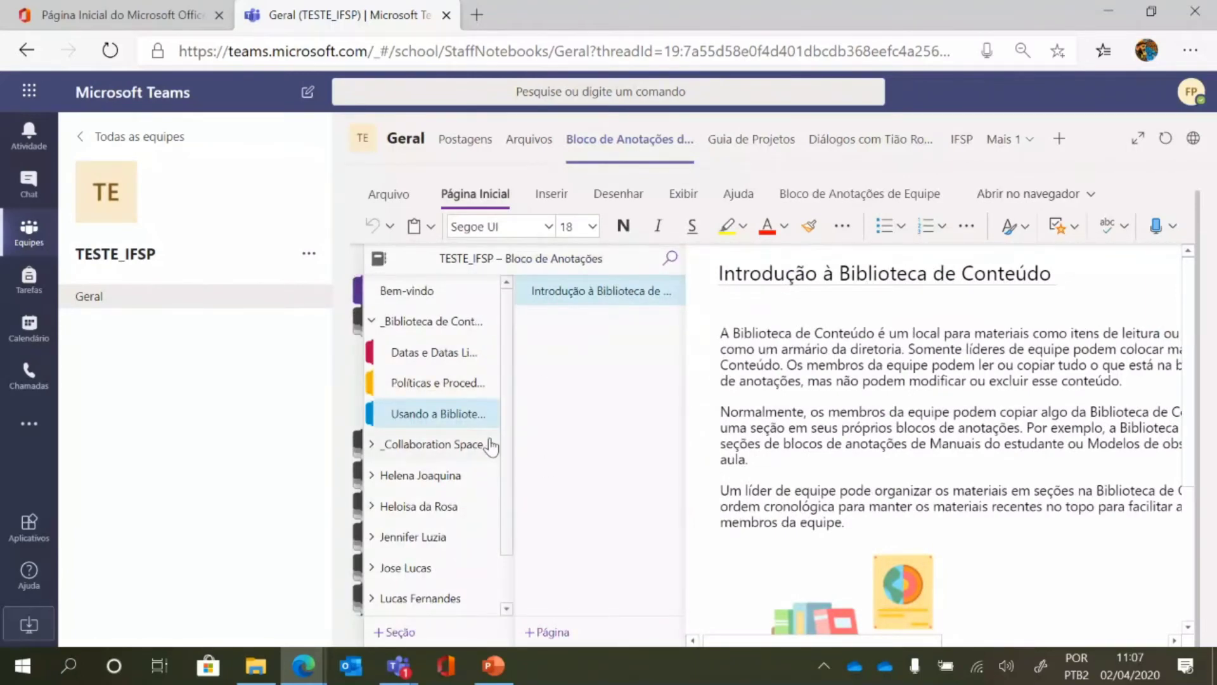
# Create a new section named "IFSP" in _Biblioteca de Conteúdo.
pyautogui.click(394, 632)
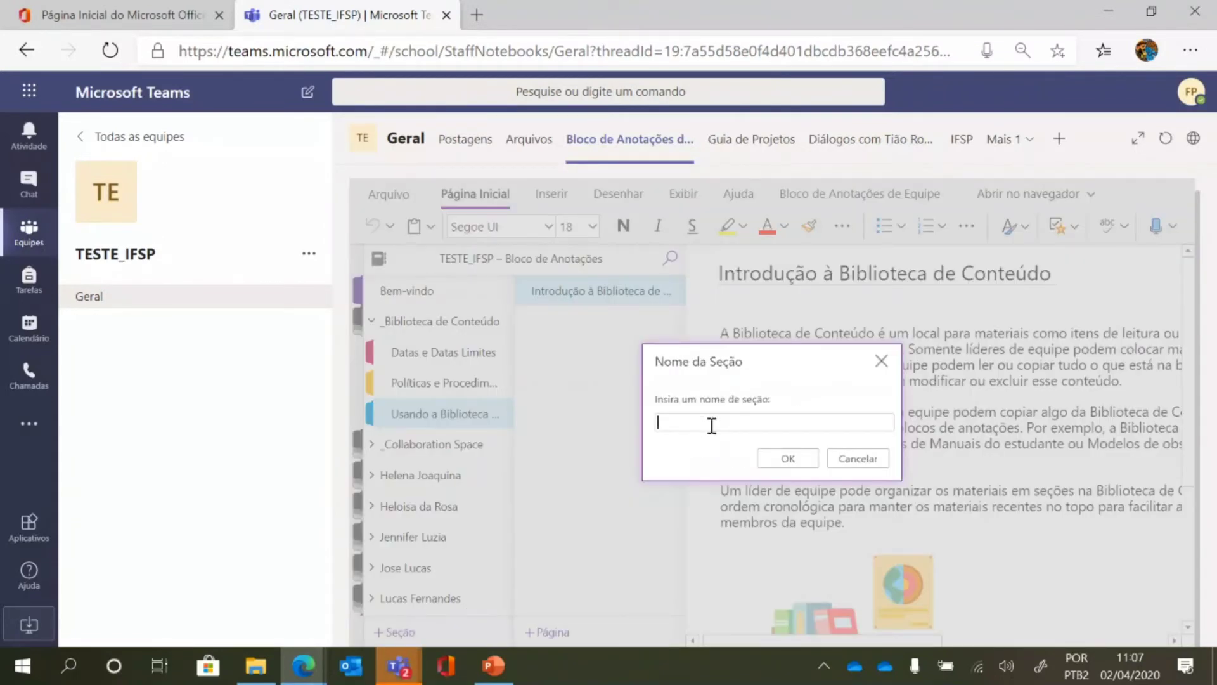
pyautogui.write('IFSP')
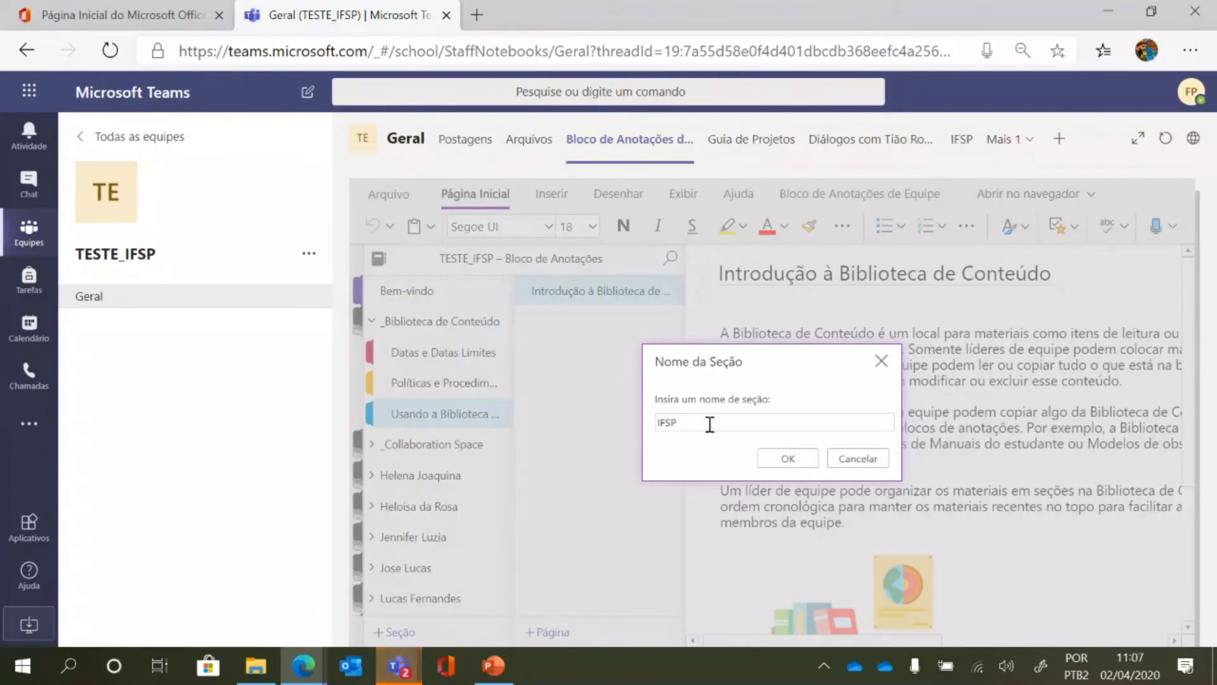
pyautogui.click(793, 458)
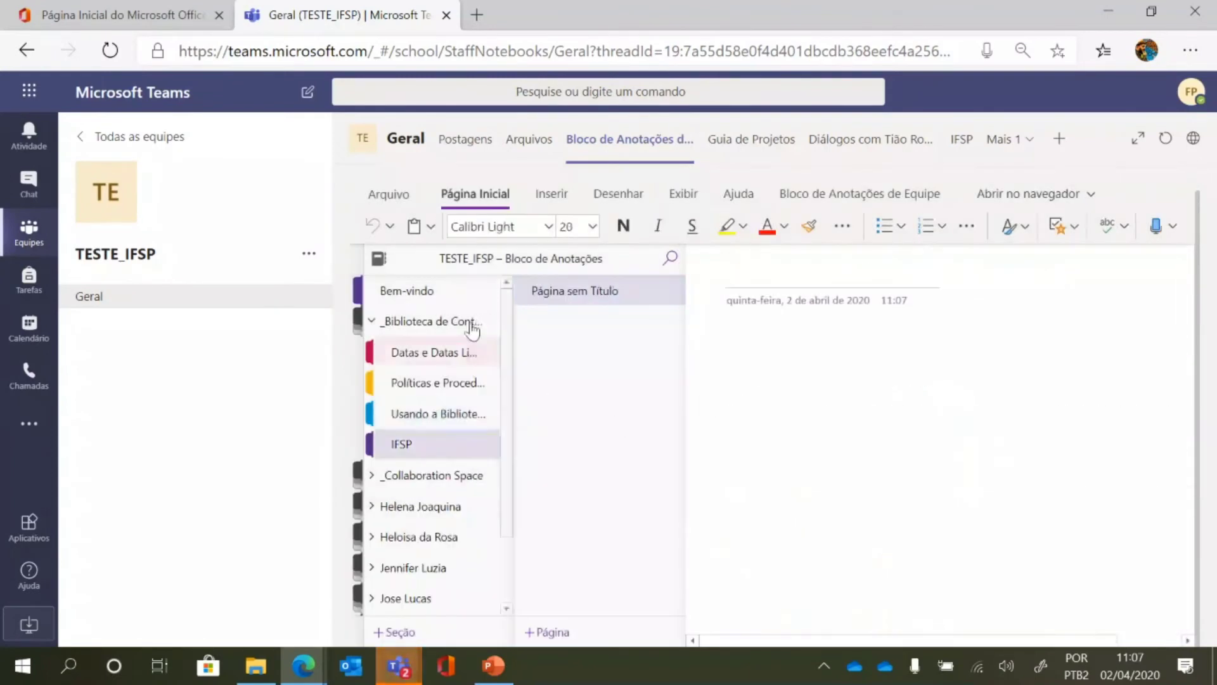
# View the options available for the Usando a Biblioteca section and collapse _Biblioteca de Conteúdo.
pyautogui.click(425, 429)
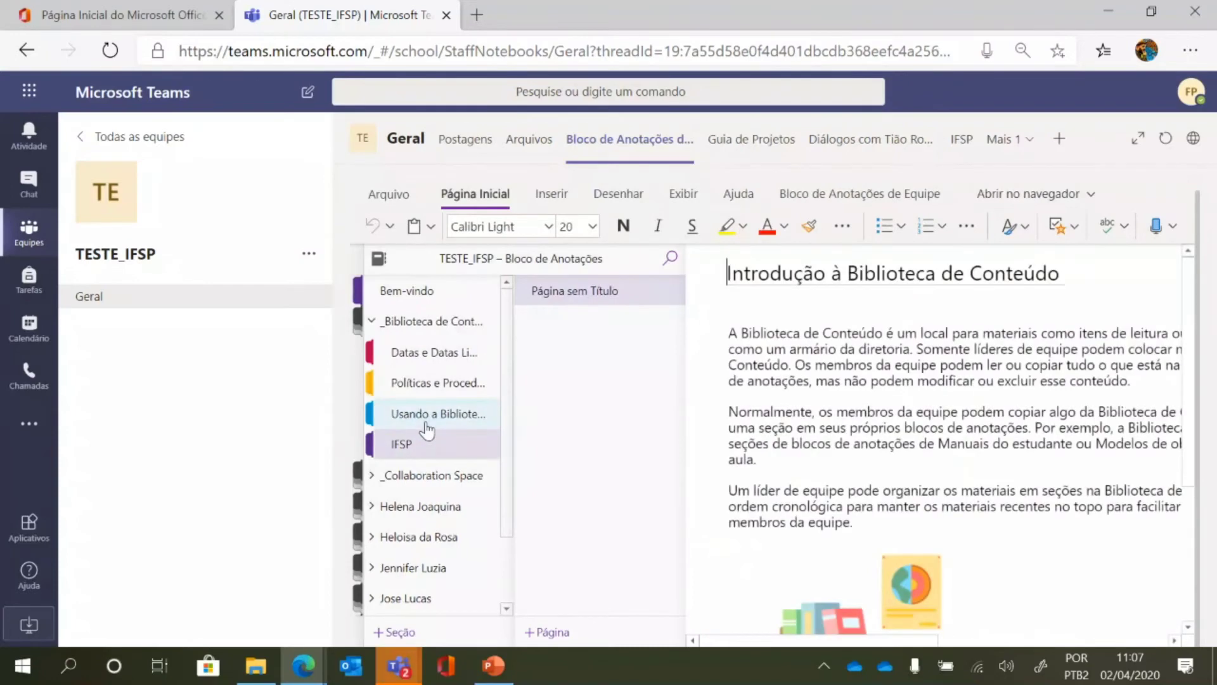
pyautogui.rightClick(427, 423)
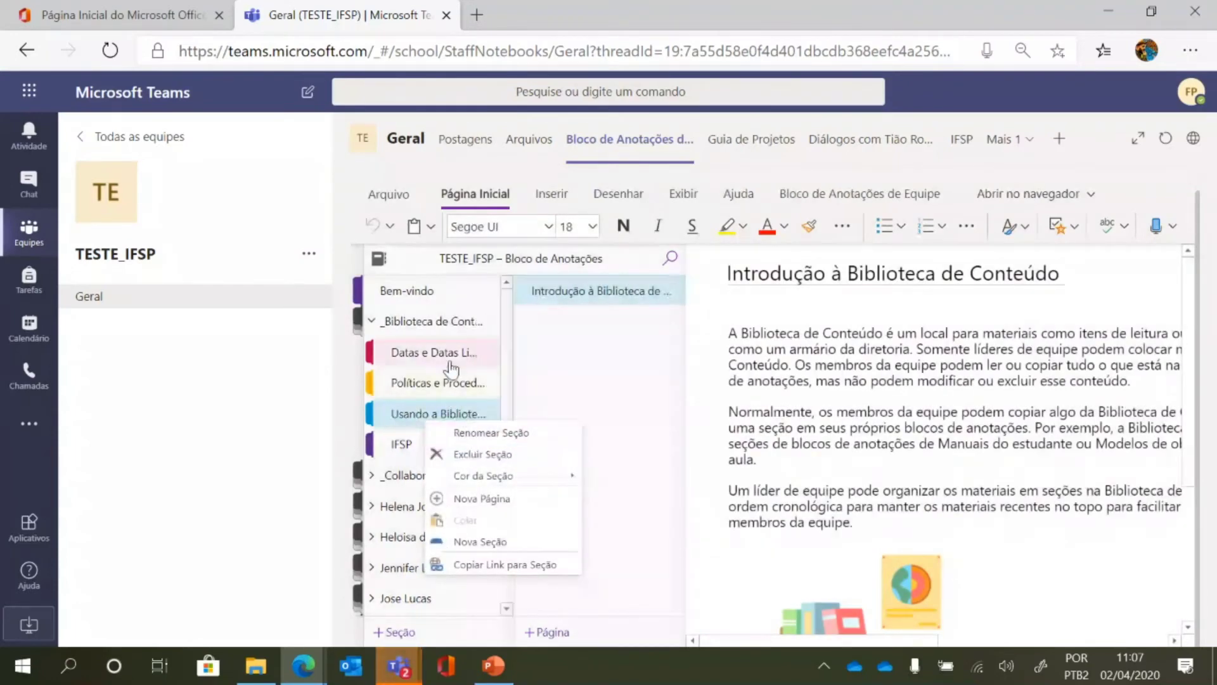
pyautogui.click(395, 327)
pyautogui.click(395, 329)
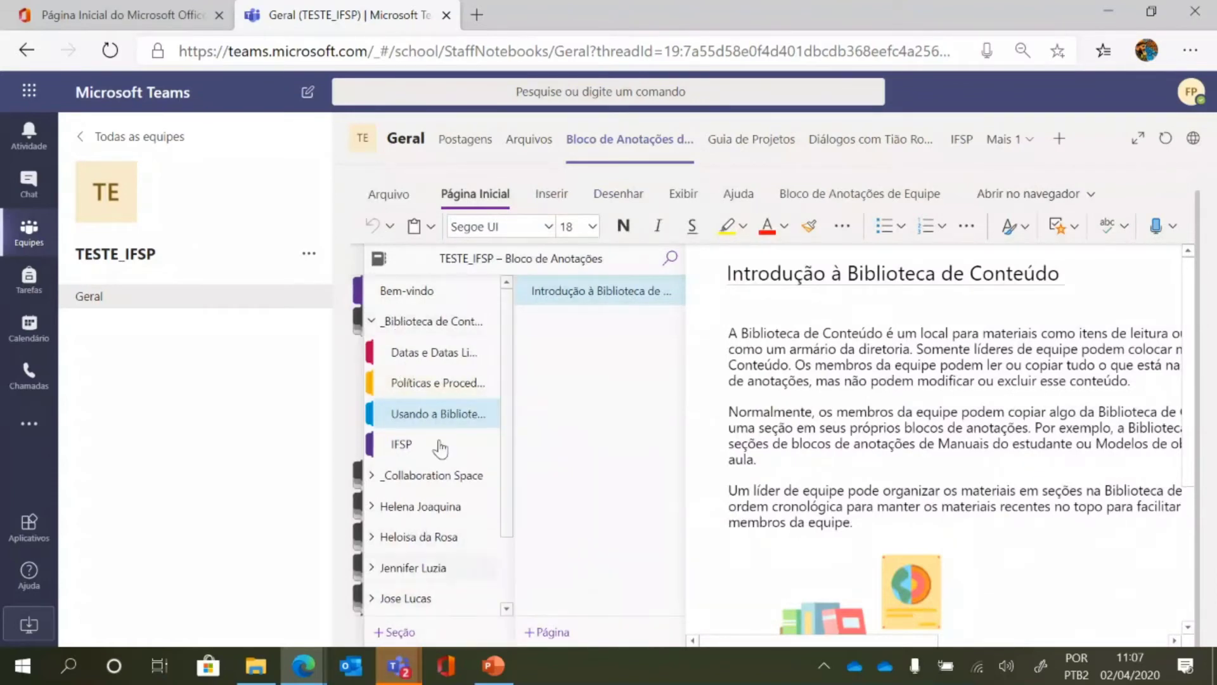
pyautogui.click(415, 325)
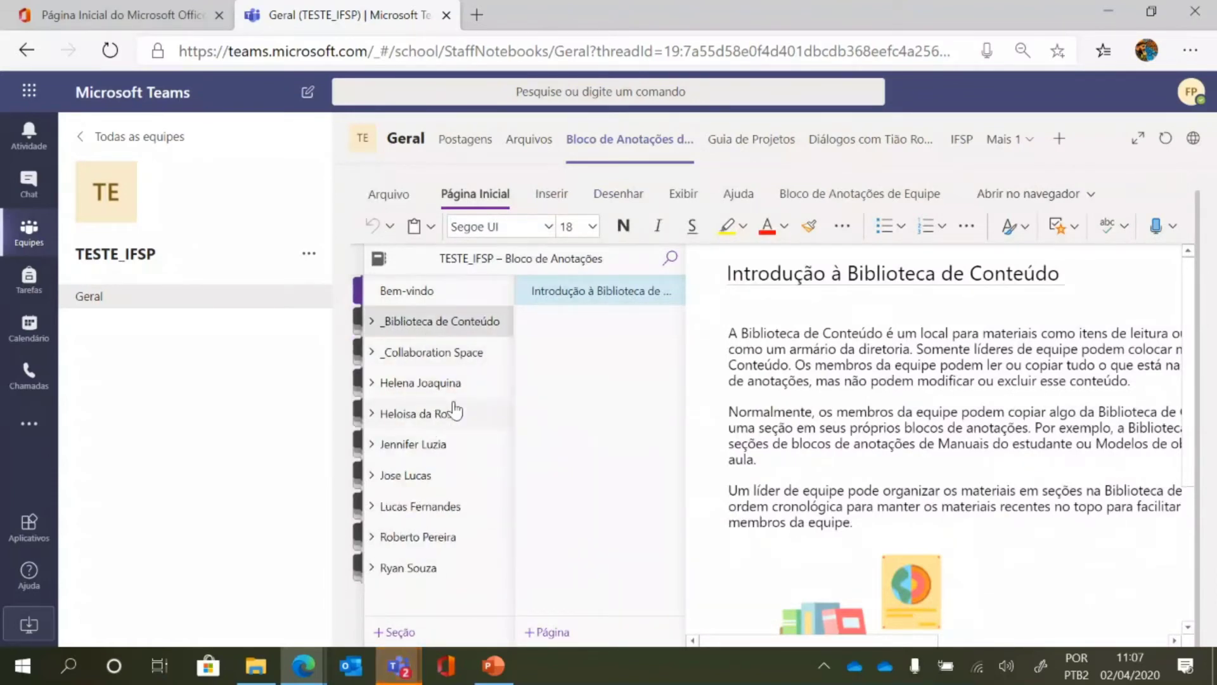
# Expand _Collaboration Space, open the Recursos Compartilhados section, and widen the section list to show the full section names.
pyautogui.click(452, 355)
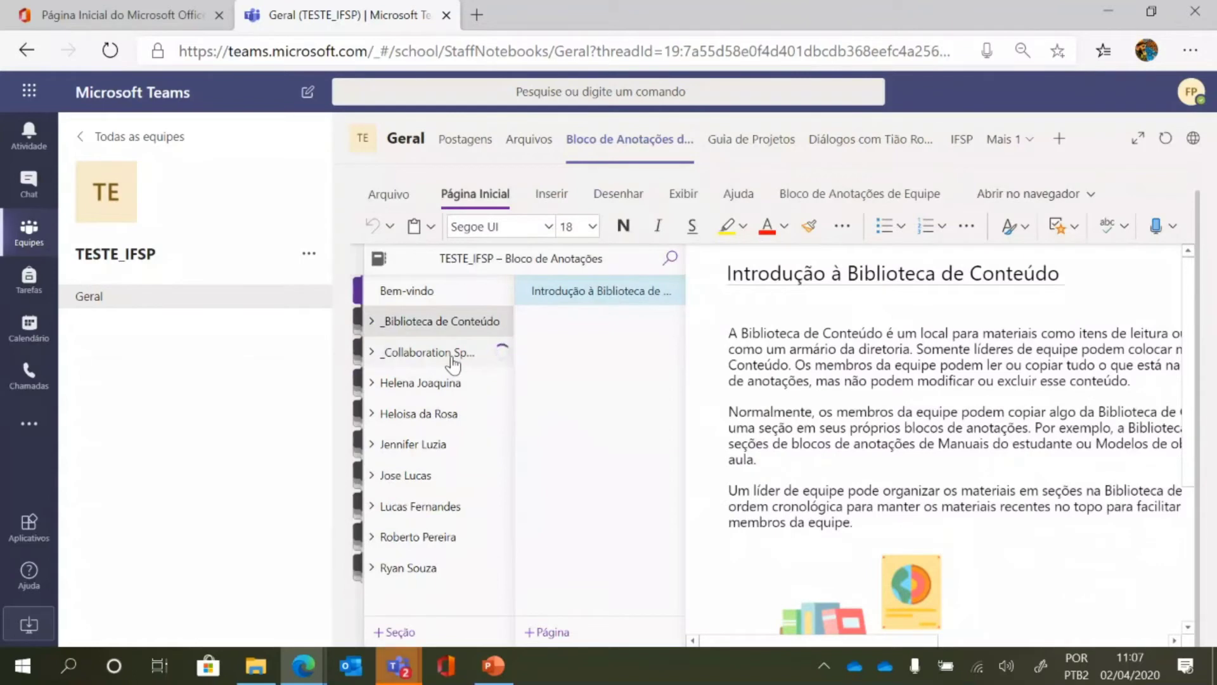
pyautogui.click(430, 367)
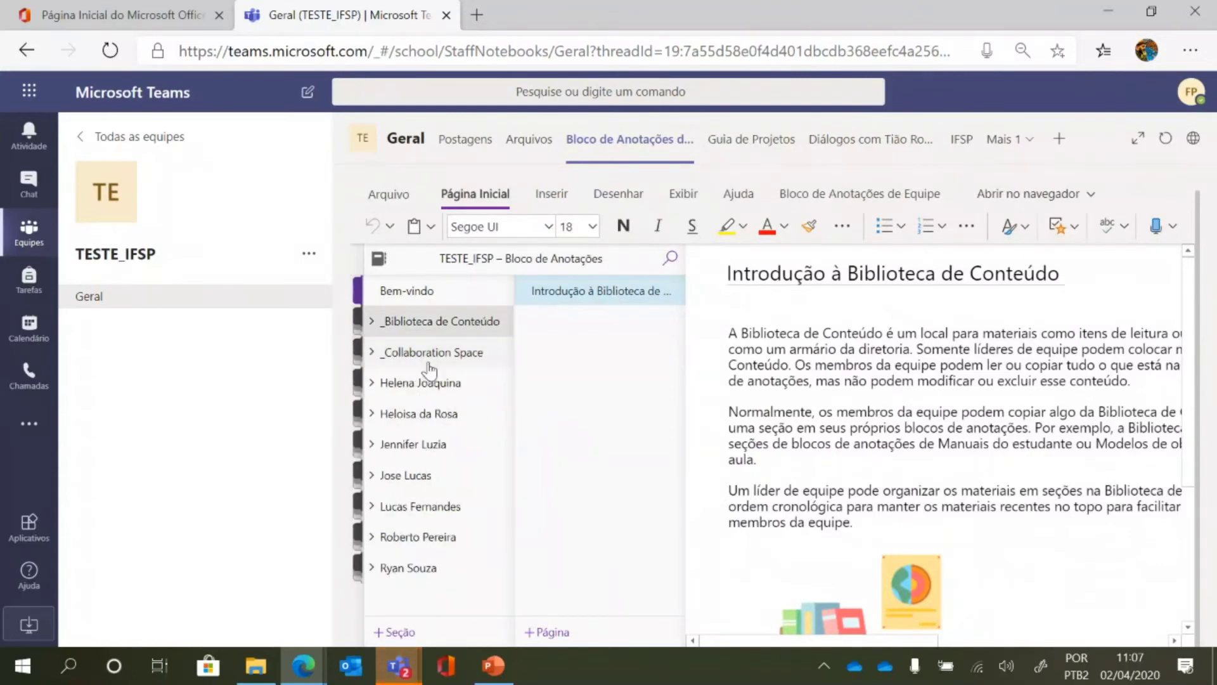
pyautogui.click(429, 368)
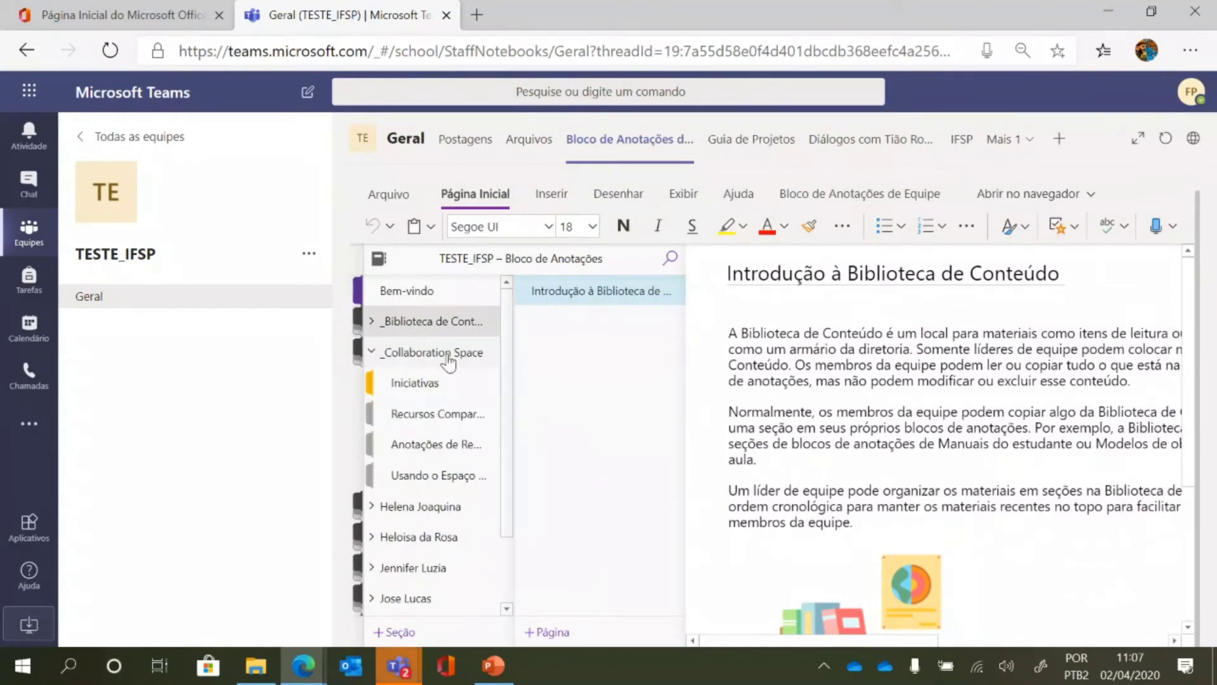
pyautogui.click(421, 413)
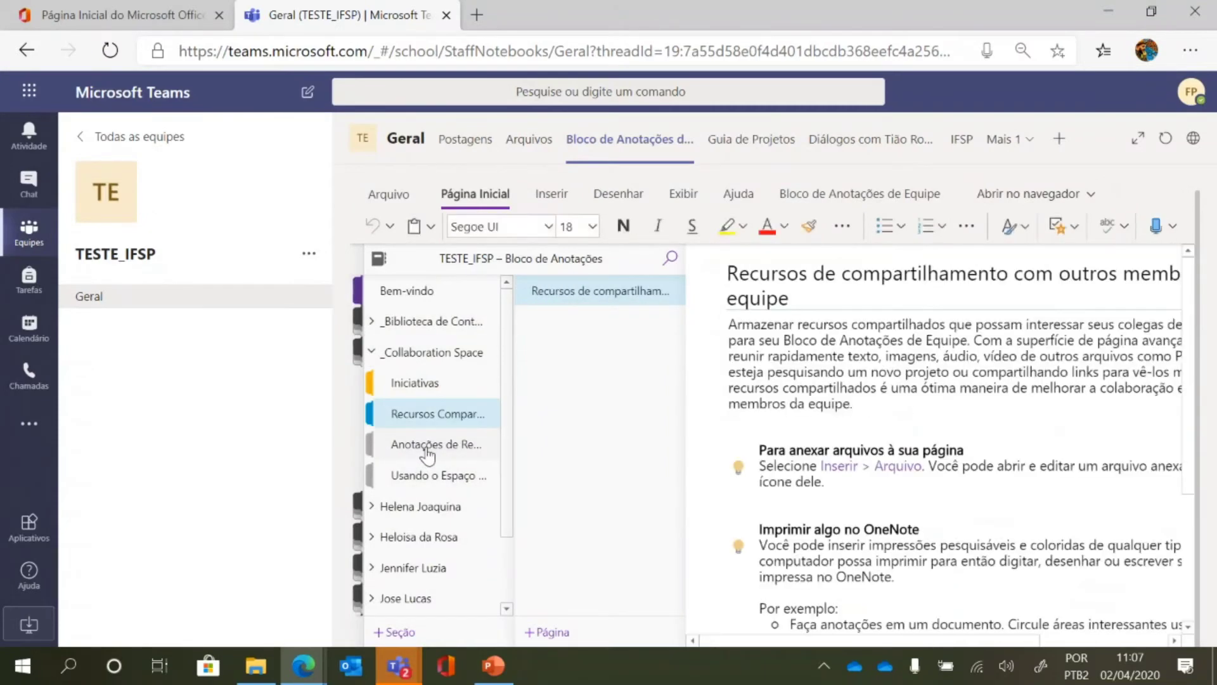
pyautogui.moveTo(511, 287); pyautogui.dragTo(566, 324)
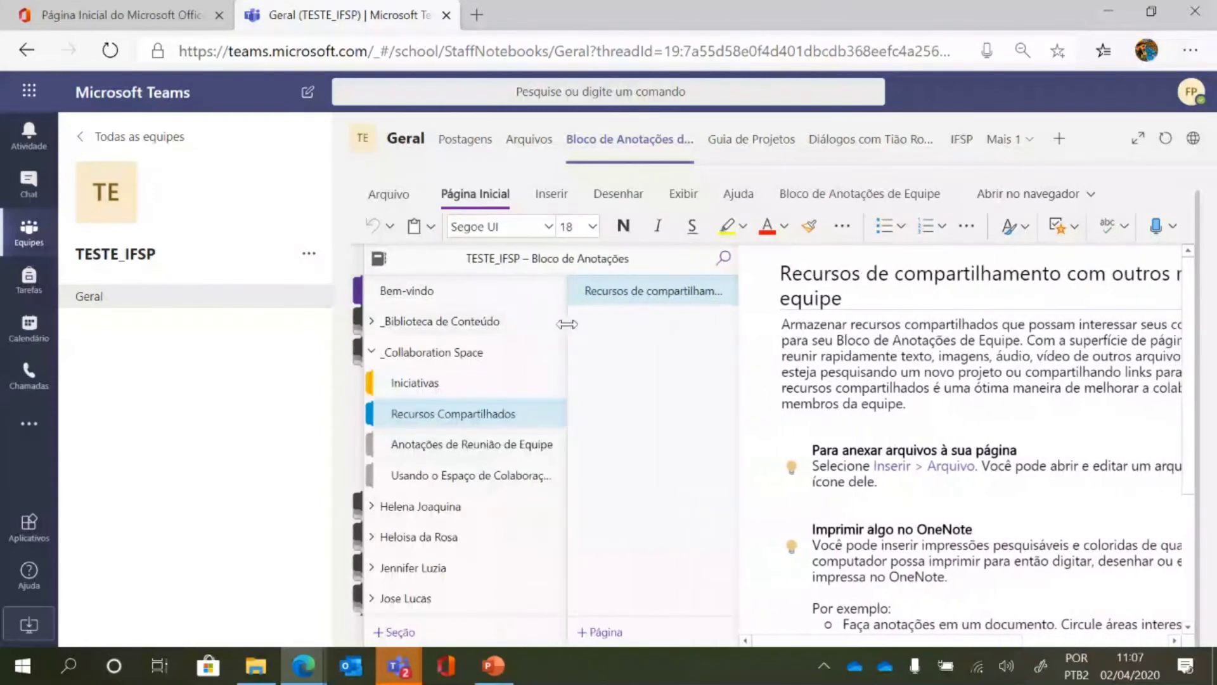
# Add a page titled "Ata_02/04/2020" to the Anotações de Reunião de Equipe section.
pyautogui.click(436, 451)
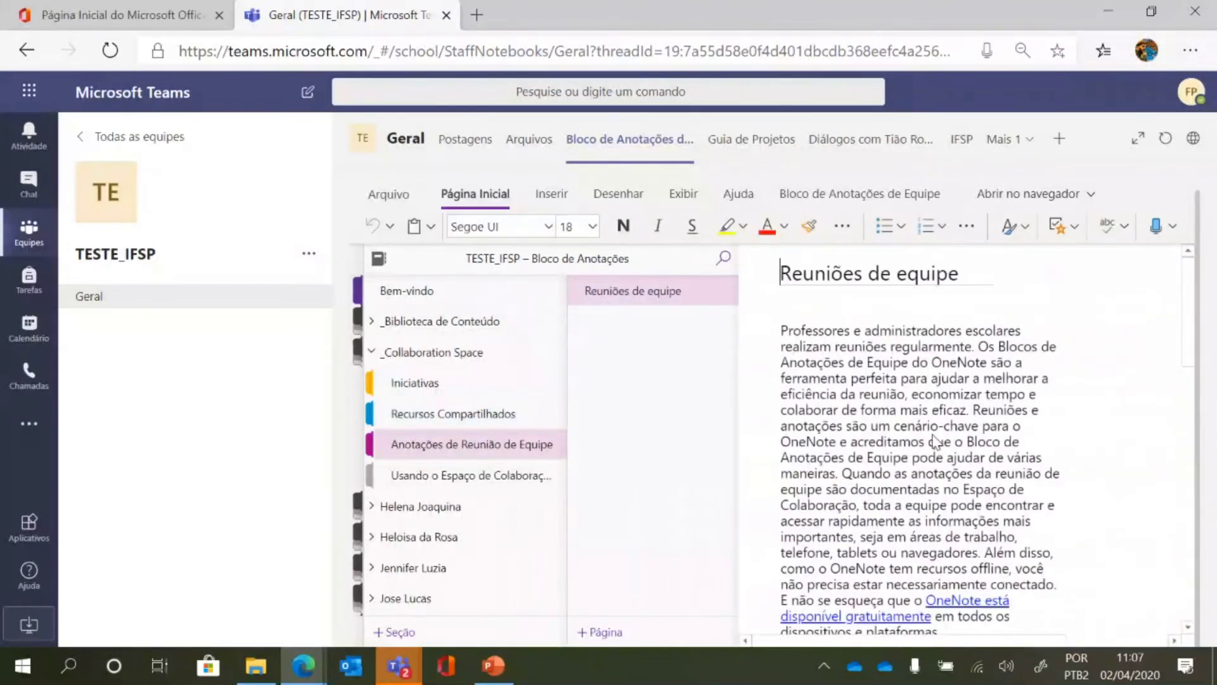
pyautogui.click(608, 634)
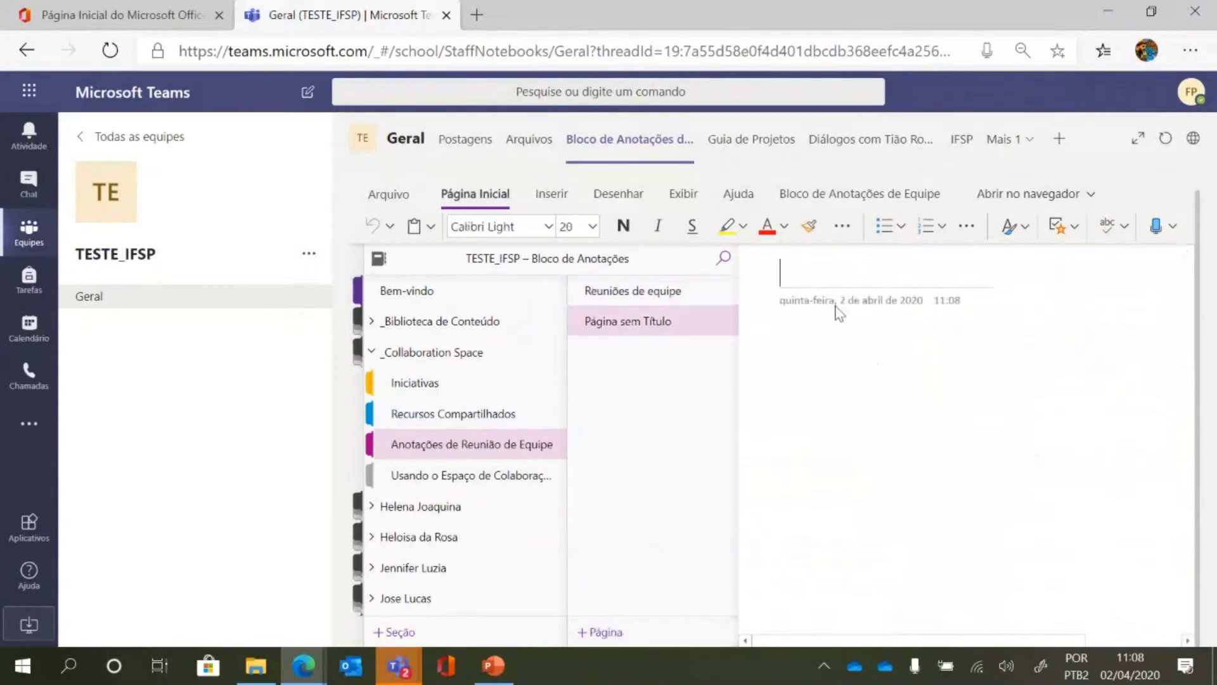
pyautogui.click(592, 260)
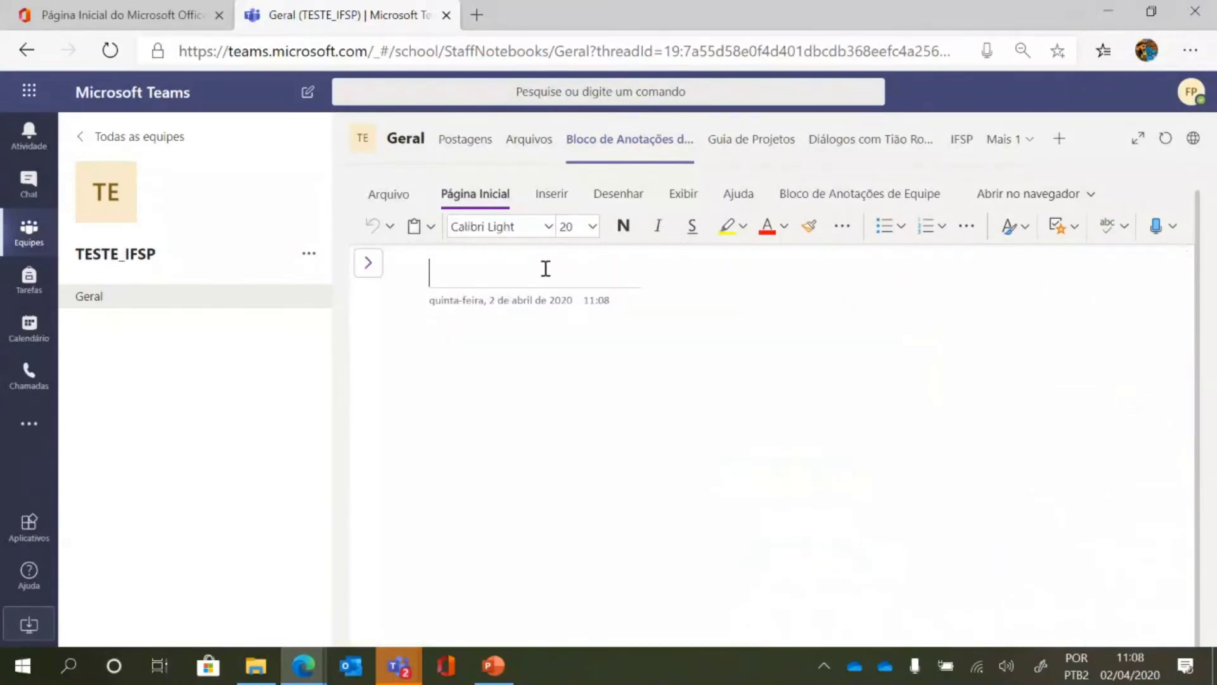
pyautogui.write('Ata_02')
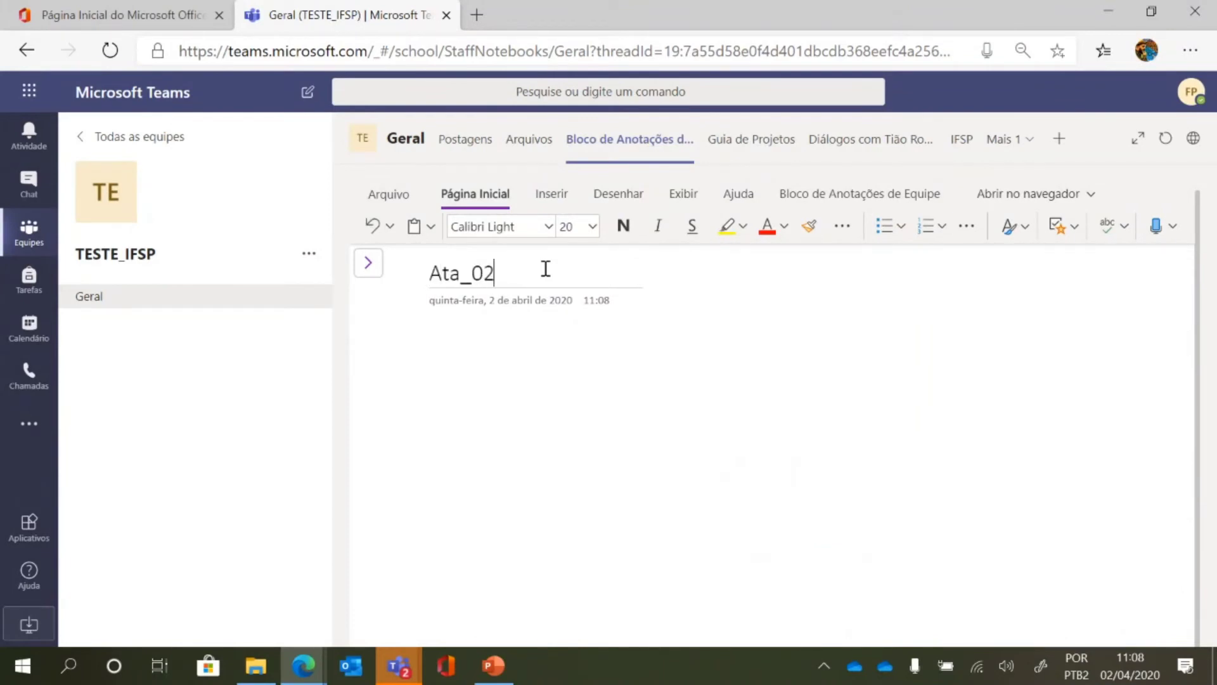
pyautogui.write('_')
pyautogui.press('BackSpace')
pyautogui.write('/04/2020')
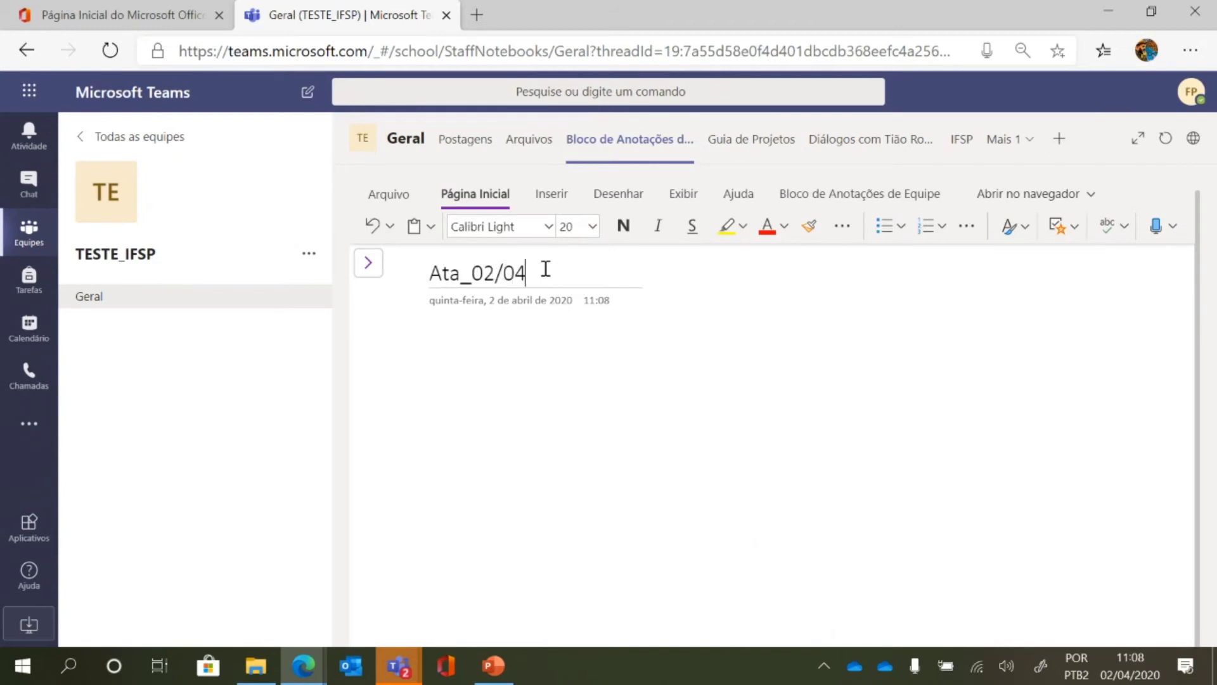
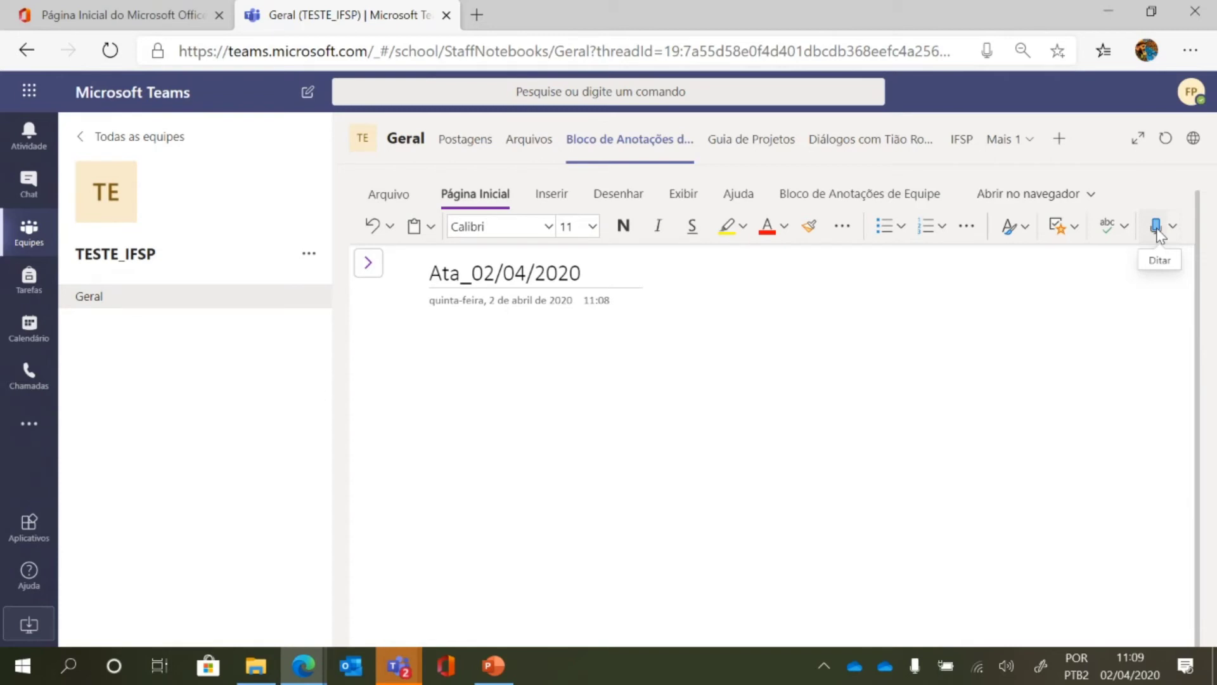
# Dictate "Bem vindos ao Microsoft Teams para educação, espero que todos consigo utilizá-la." into the page body and correct "consigo" to "consigam".
pyautogui.click(1156, 230)
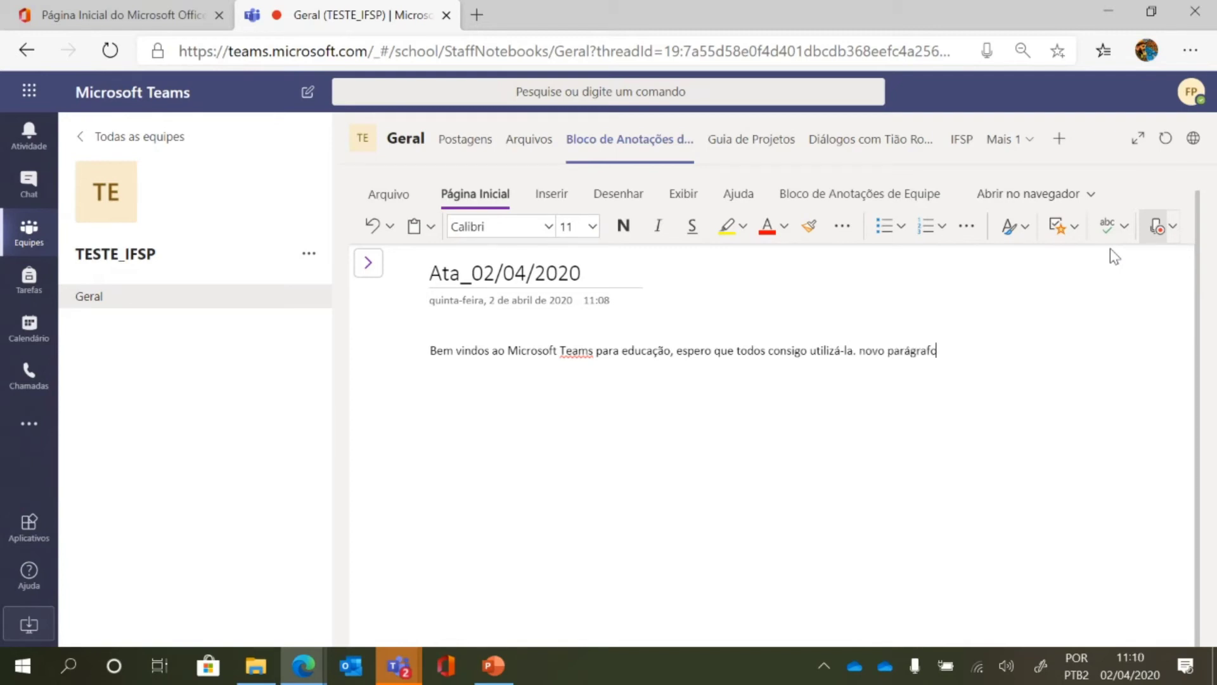
pyautogui.click(1155, 230)
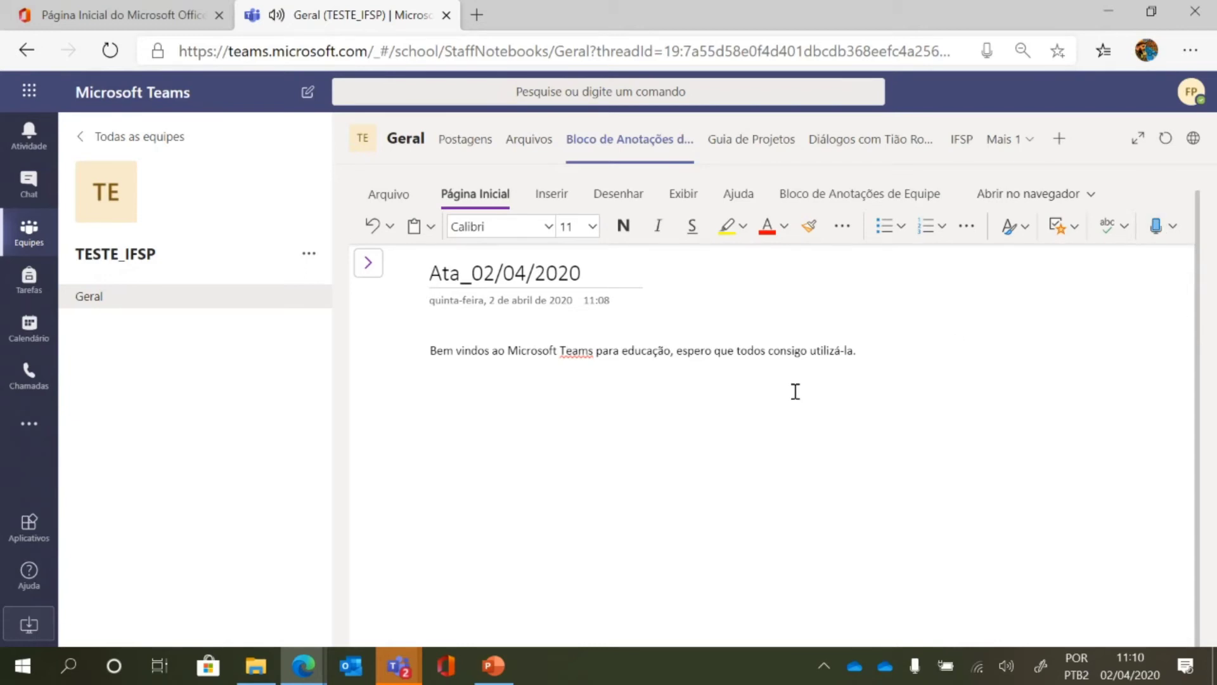
pyautogui.click(798, 357)
pyautogui.press('Delete')
pyautogui.write('am')
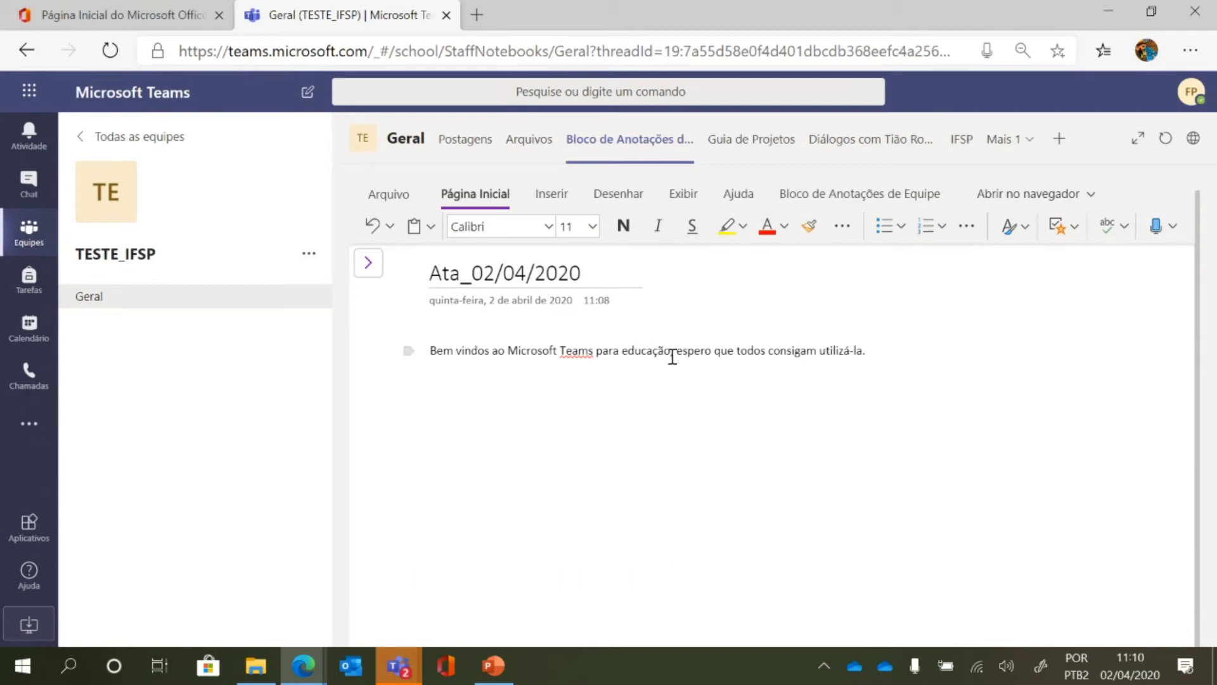
pyautogui.click(875, 349)
# Open the Ata_02/04/2020 page in the immersive reading view.
pyautogui.click(536, 190)
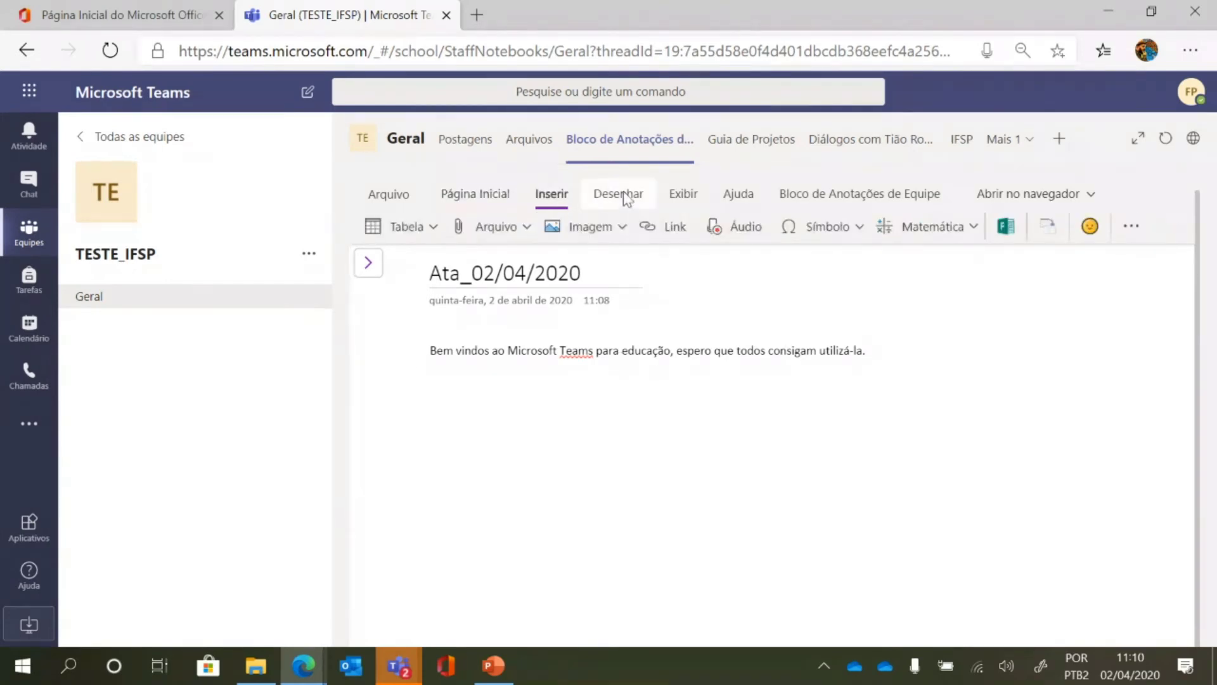
pyautogui.click(622, 191)
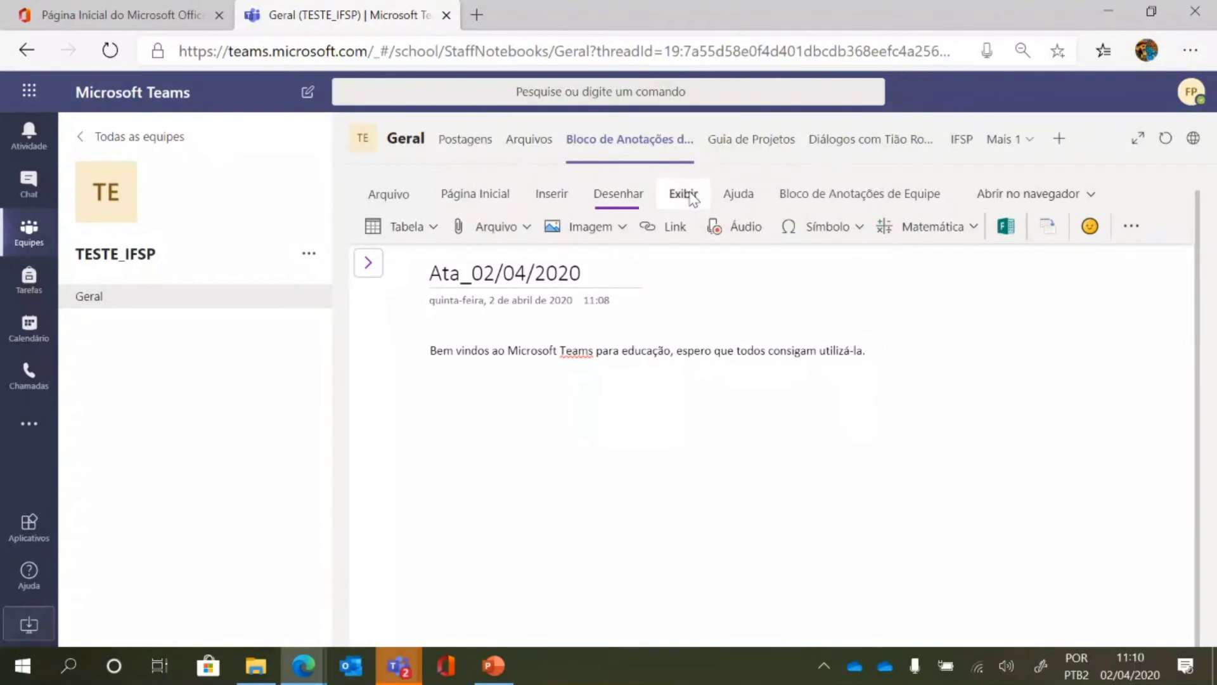
pyautogui.click(690, 194)
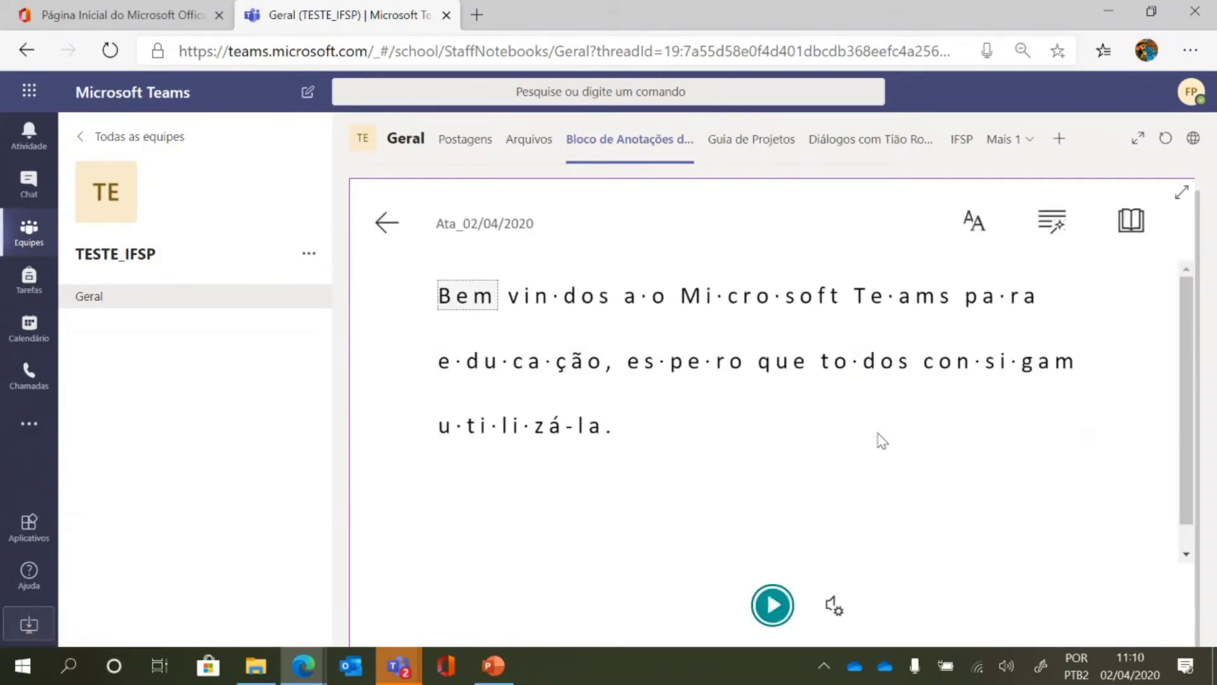
# Compare the text with Aumentar Espaçamento off and on, leaving it on, and set the reading text size to 42.
pyautogui.click(991, 229)
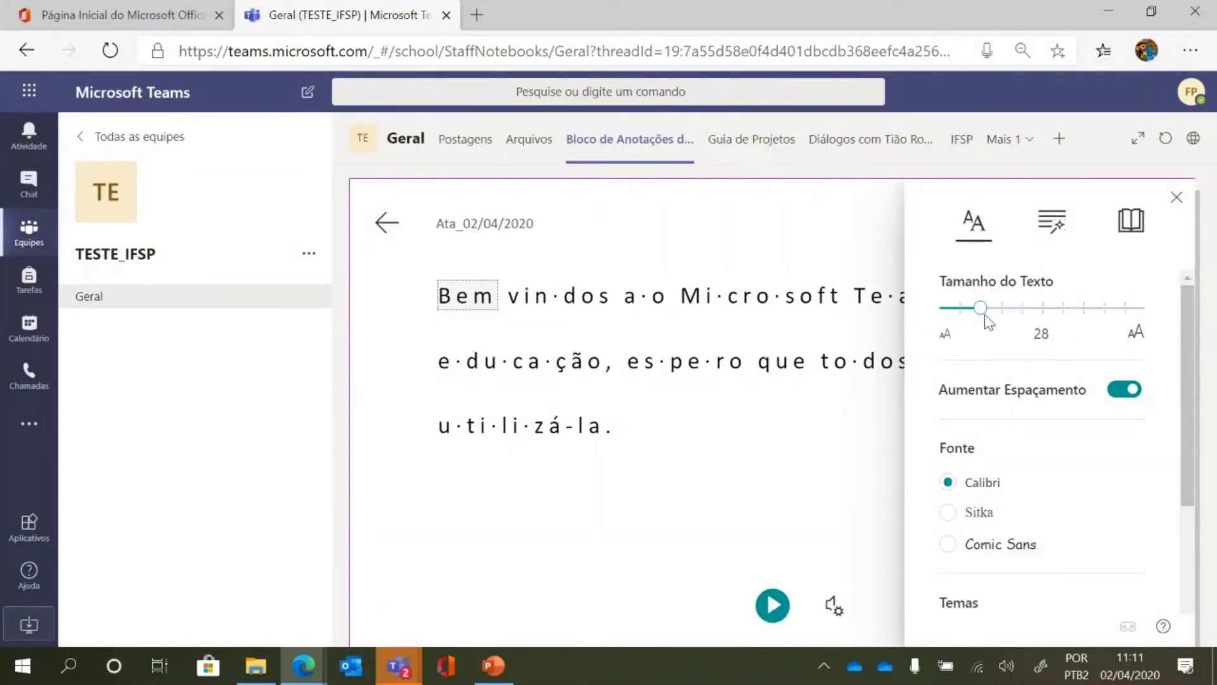
pyautogui.moveTo(986, 317)
pyautogui.mouseDown()
pyautogui.moveTo(1047, 315)
pyautogui.moveTo(922, 318)
pyautogui.moveTo(1141, 315)
pyautogui.moveTo(979, 320)
pyautogui.mouseUp()
pyautogui.click(1124, 390)
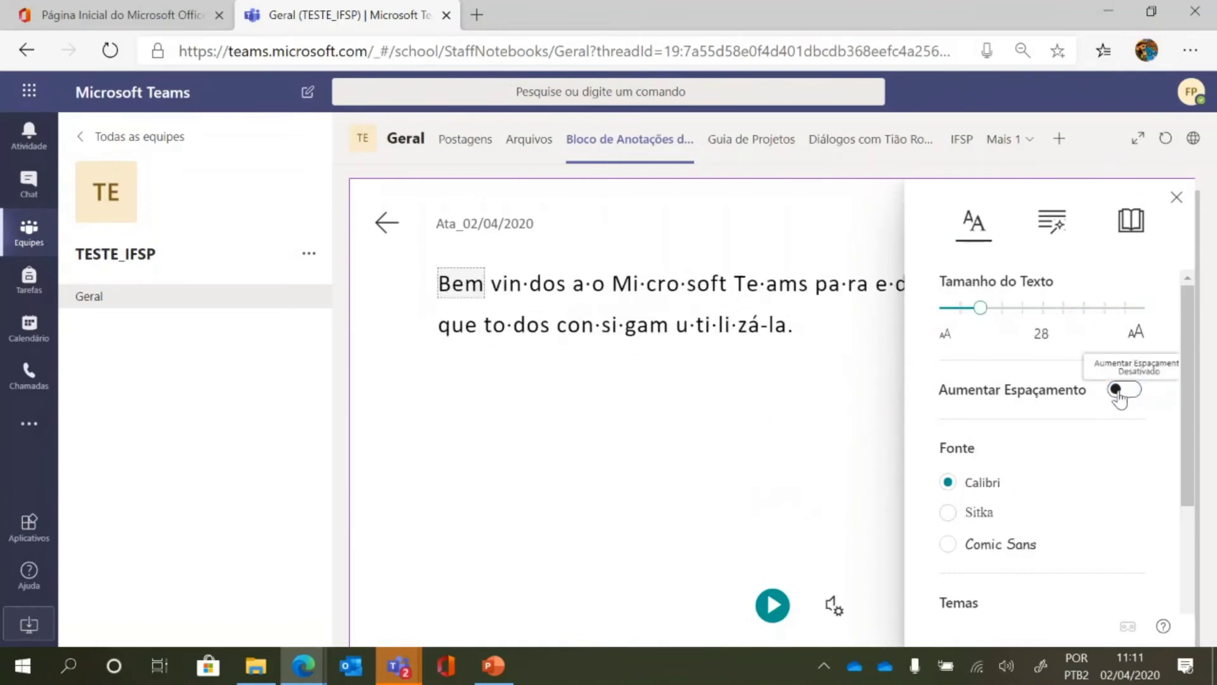
pyautogui.click(1119, 393)
pyautogui.moveTo(980, 308); pyautogui.dragTo(1019, 327)
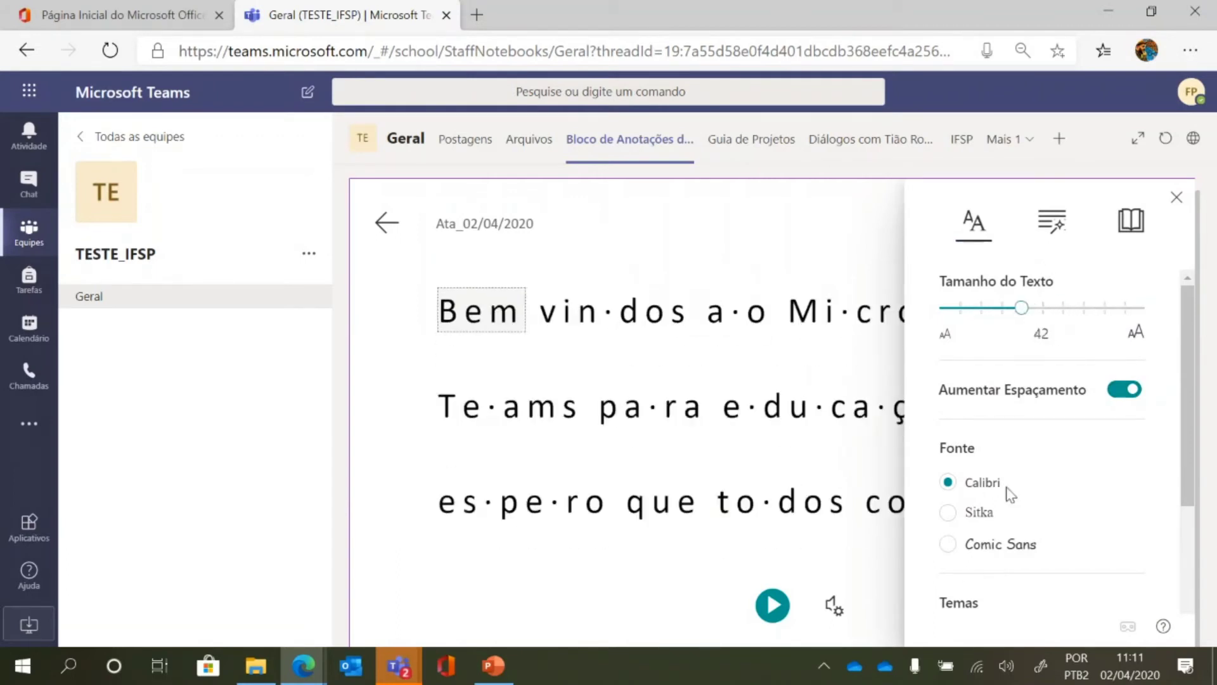
# Try the black, beige and yellow reading themes and restore the white theme.
pyautogui.scroll(-3, 1010, 470)
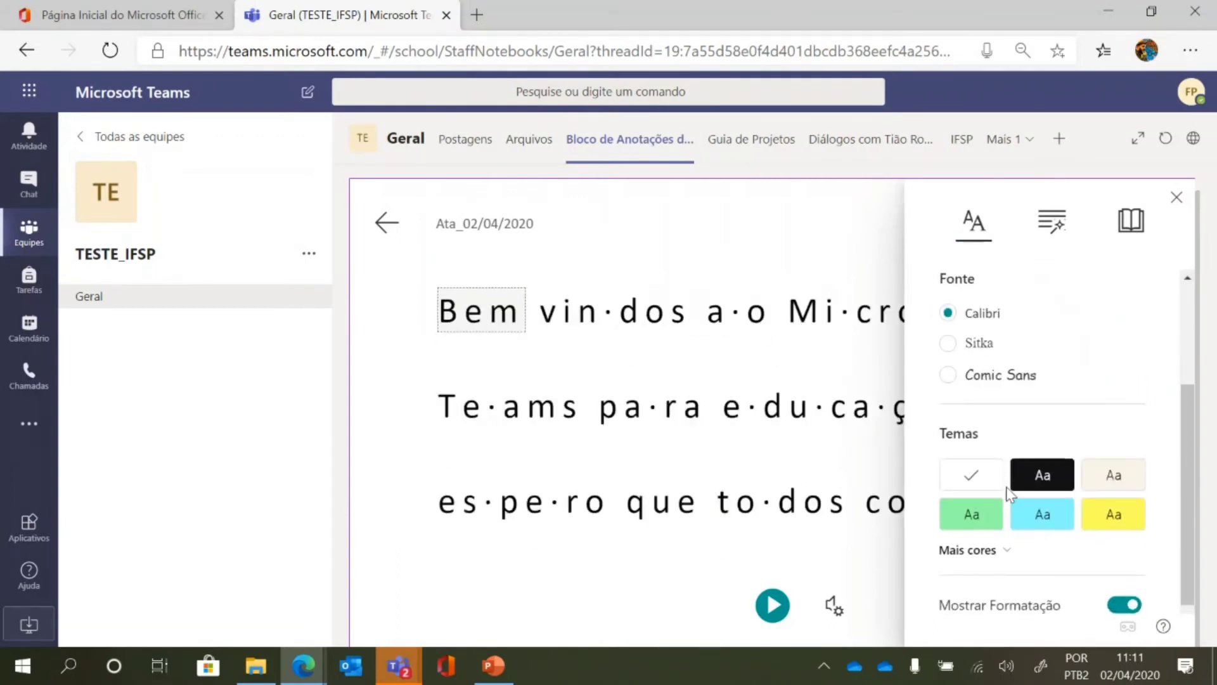
pyautogui.click(1061, 483)
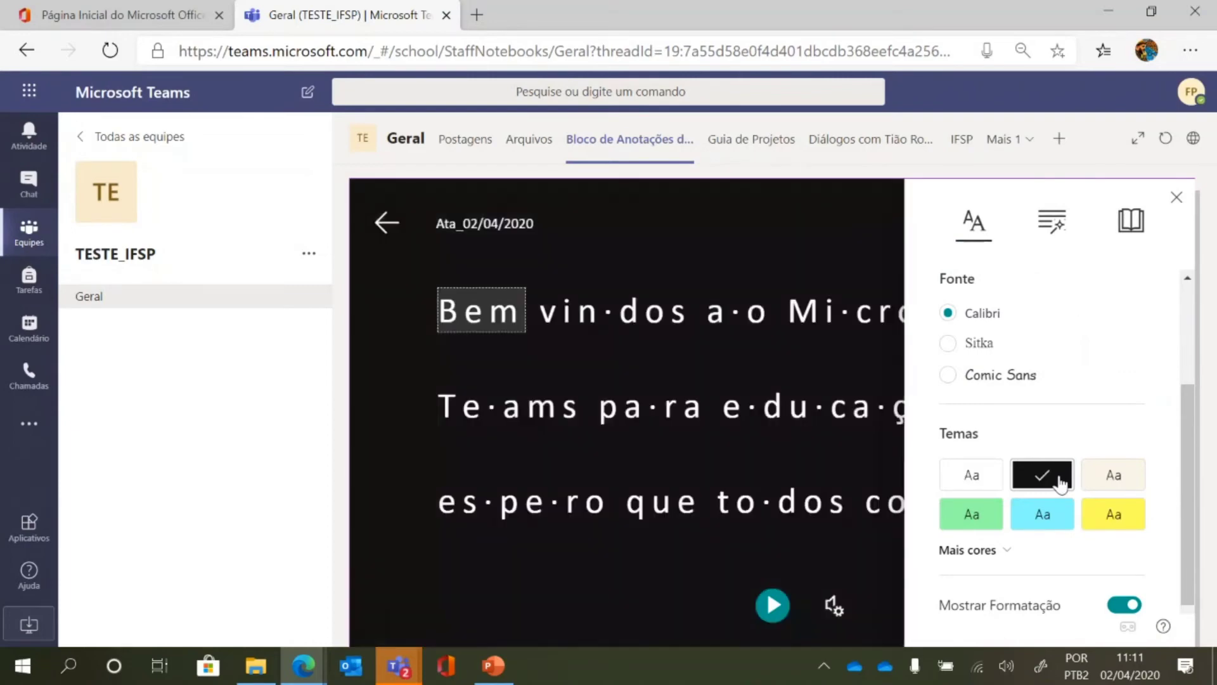
pyautogui.click(1114, 482)
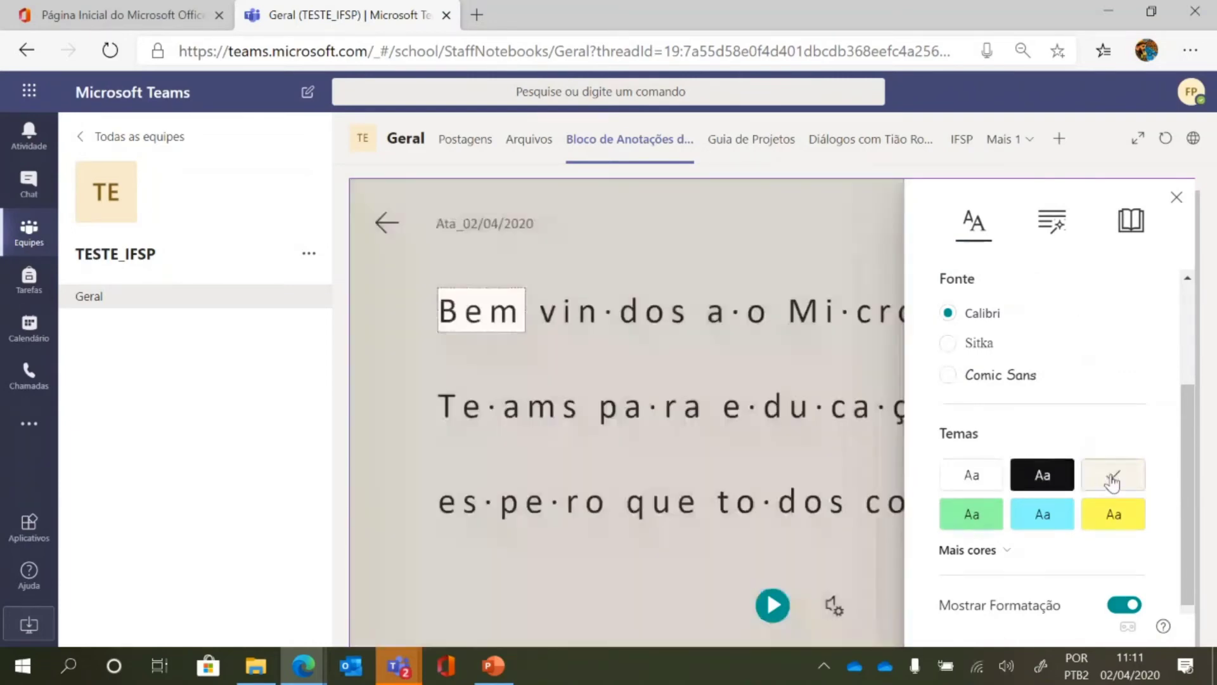
pyautogui.click(1110, 525)
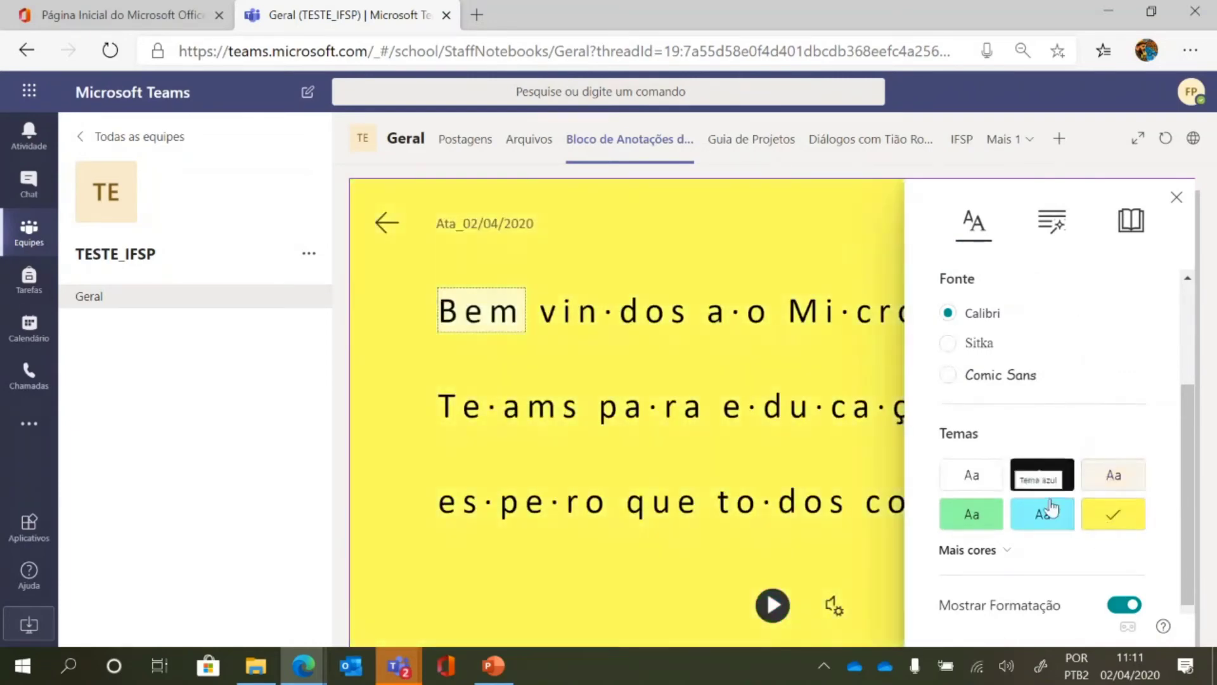
pyautogui.click(1040, 476)
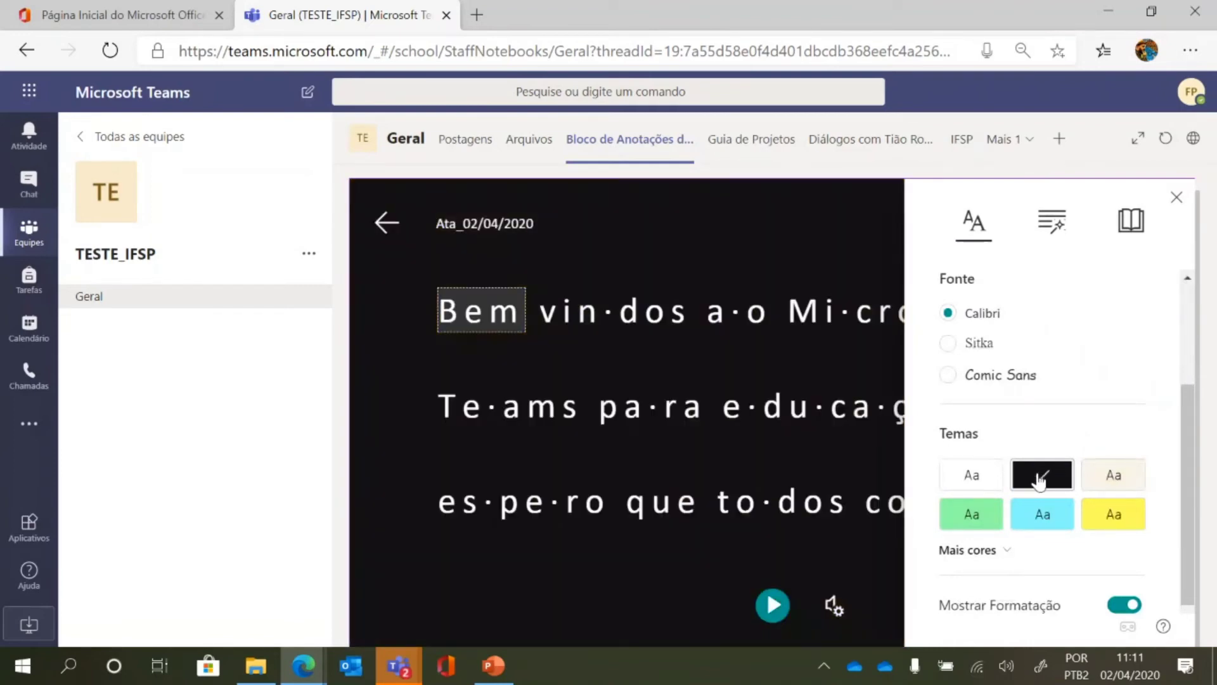
pyautogui.click(989, 477)
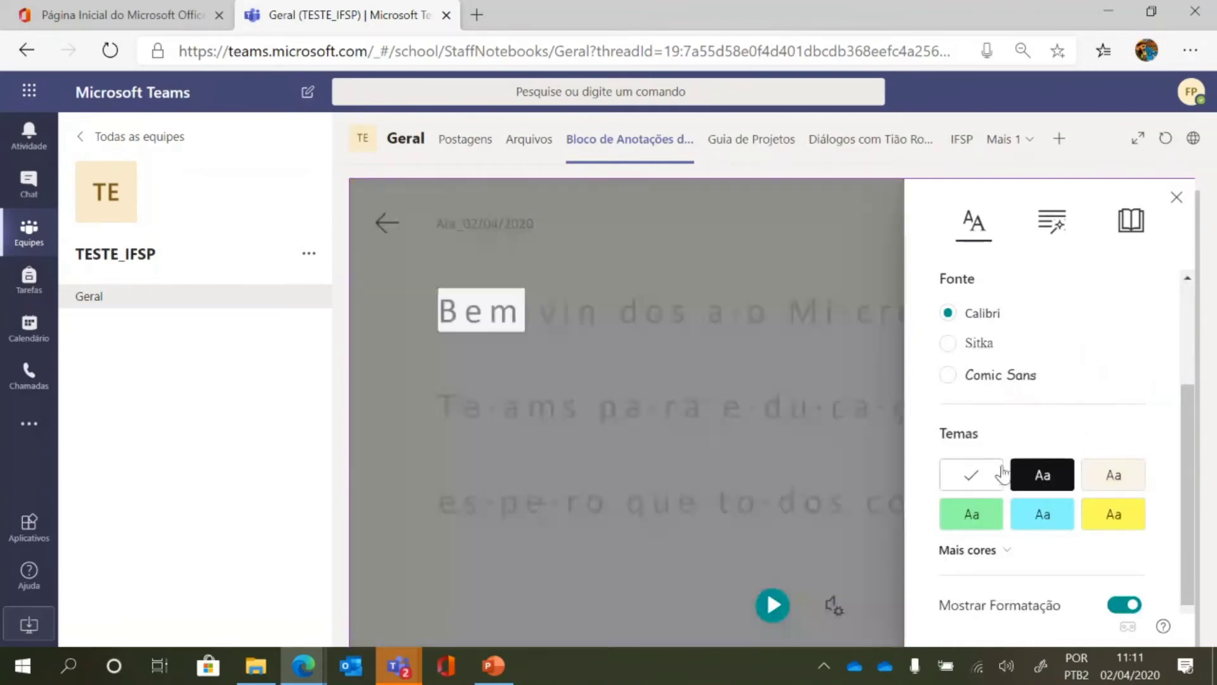
pyautogui.scroll(3, 1049, 367)
# Expand the notebook to full view and preview the colour highlighting of substantivos and verbos, turning each off again.
pyautogui.click(1053, 222)
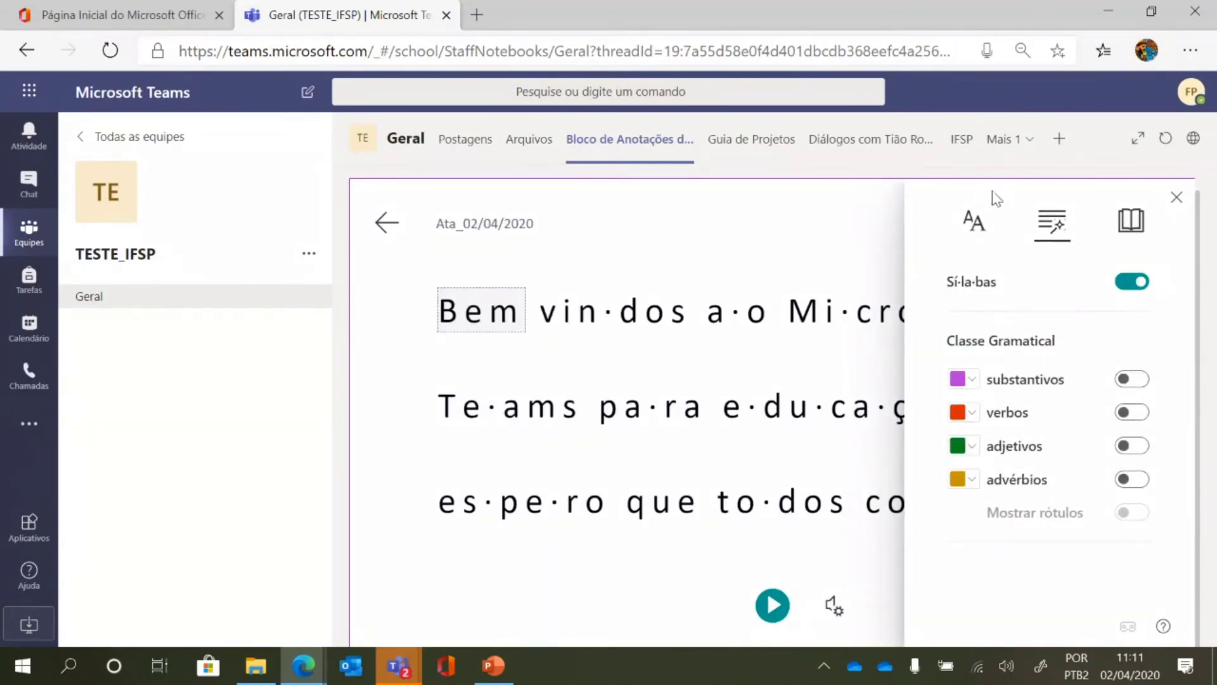
pyautogui.click(1138, 138)
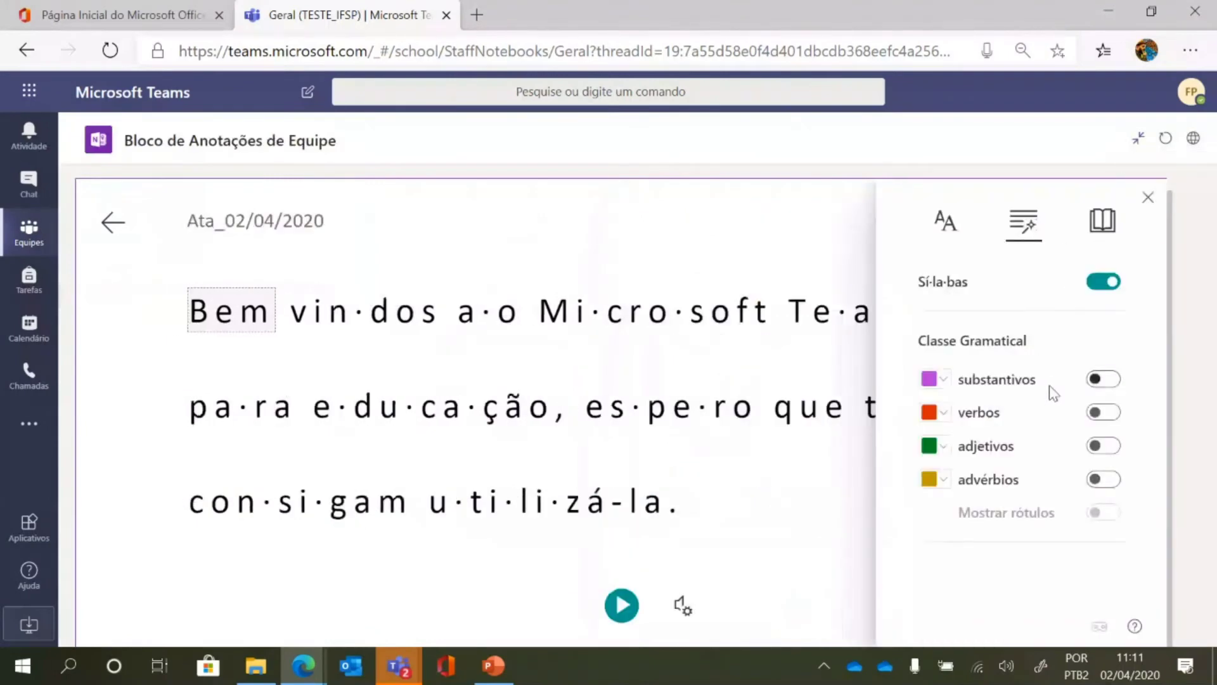
pyautogui.click(1108, 382)
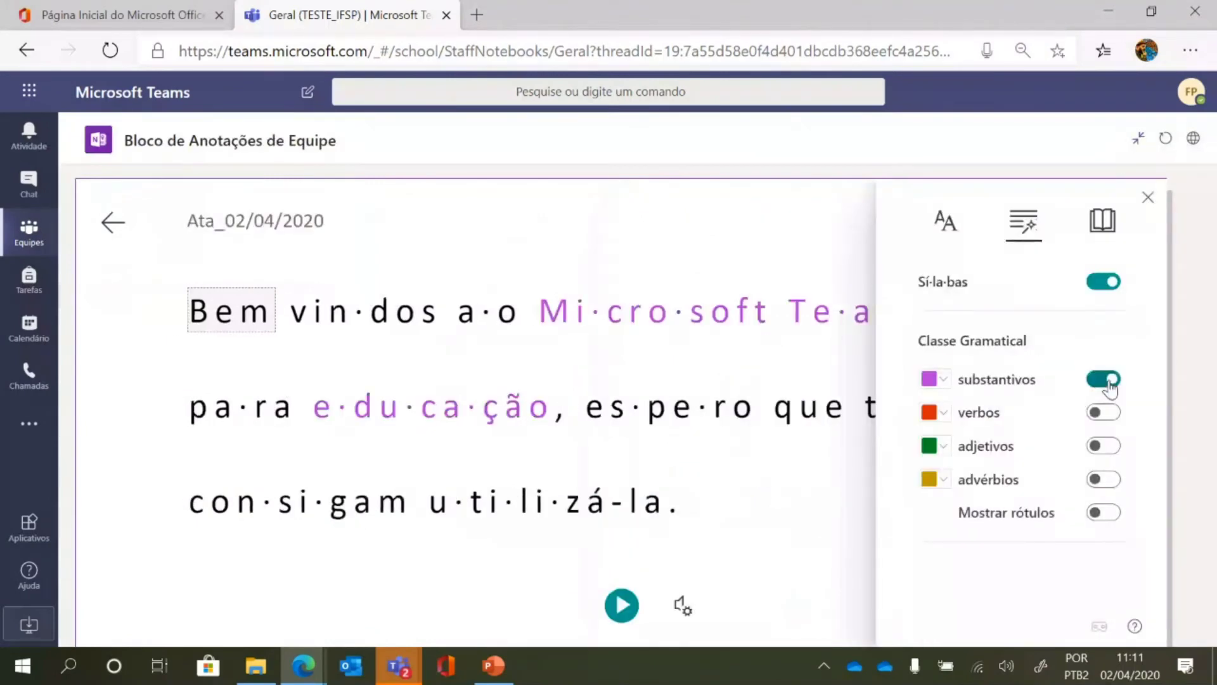
pyautogui.click(1110, 381)
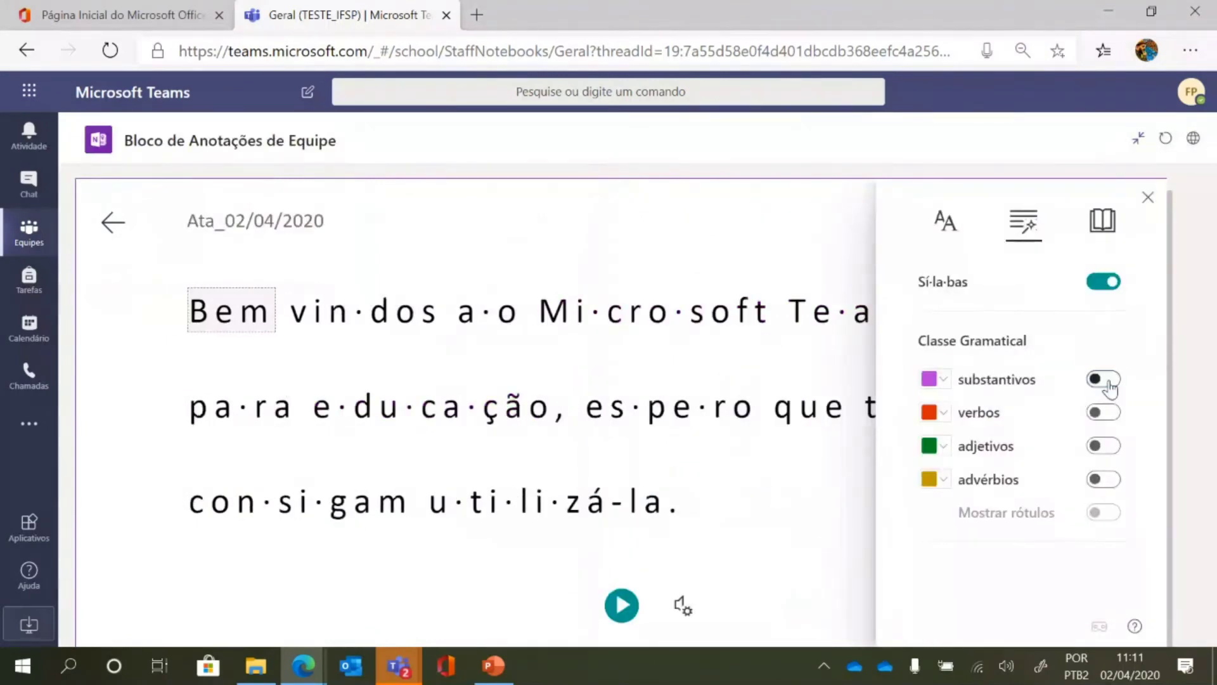
pyautogui.click(1106, 414)
pyautogui.click(1106, 419)
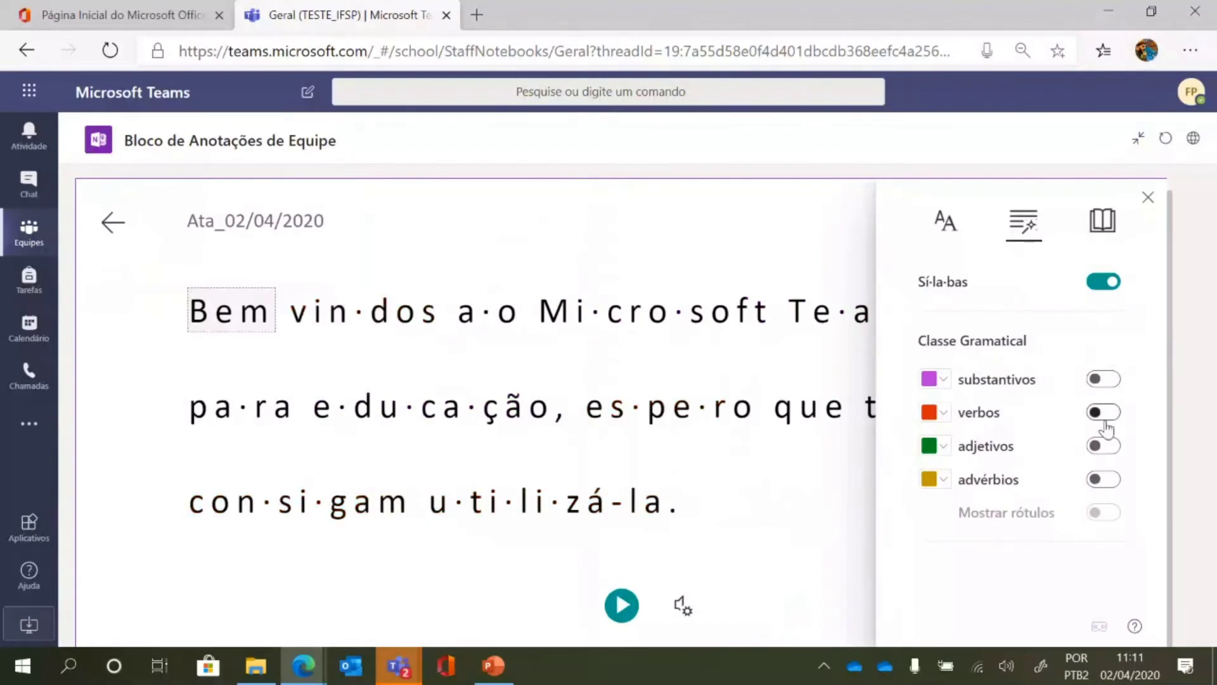
# Turn off syllable separation and preview the colour highlighting of adjetivos and advérbios, leaving both off.
pyautogui.click(1110, 293)
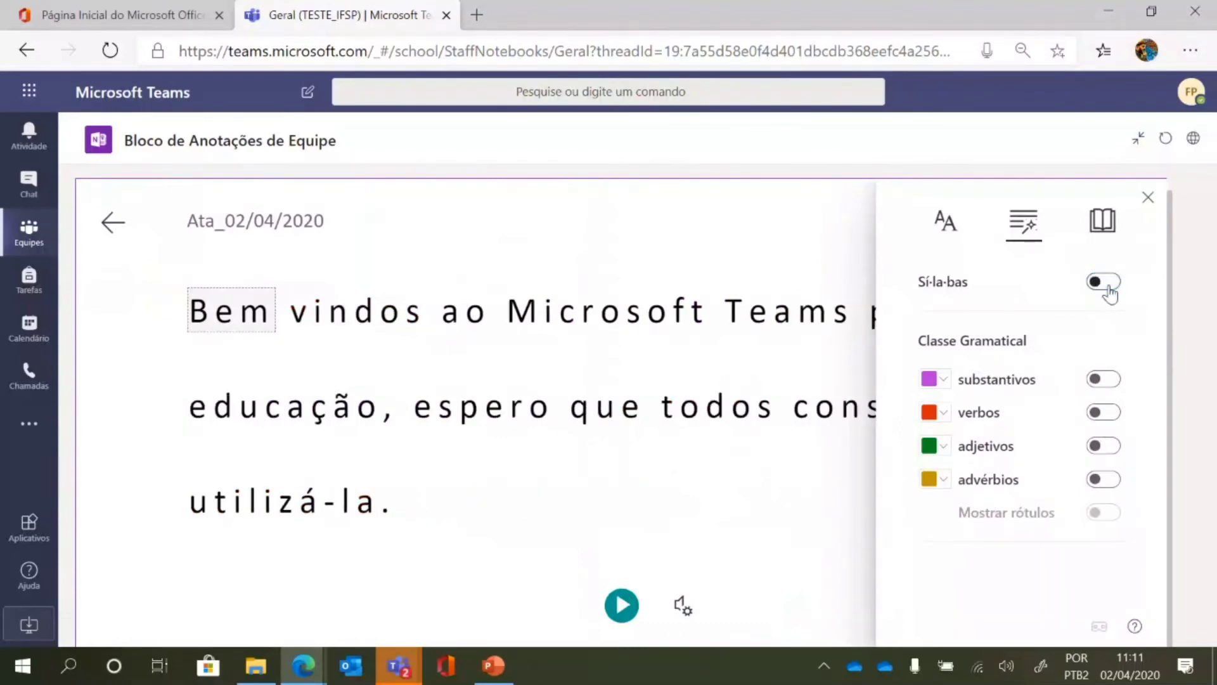
pyautogui.click(1106, 286)
pyautogui.click(1107, 286)
pyautogui.click(1107, 444)
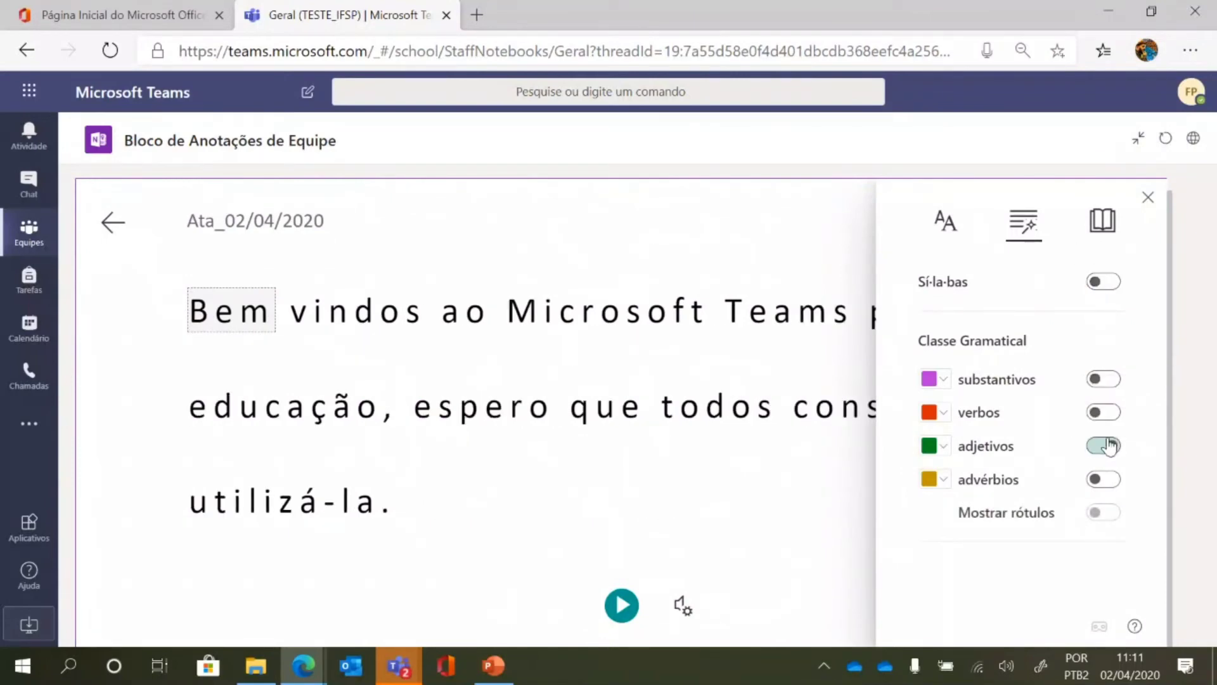
pyautogui.click(1106, 445)
pyautogui.click(1105, 481)
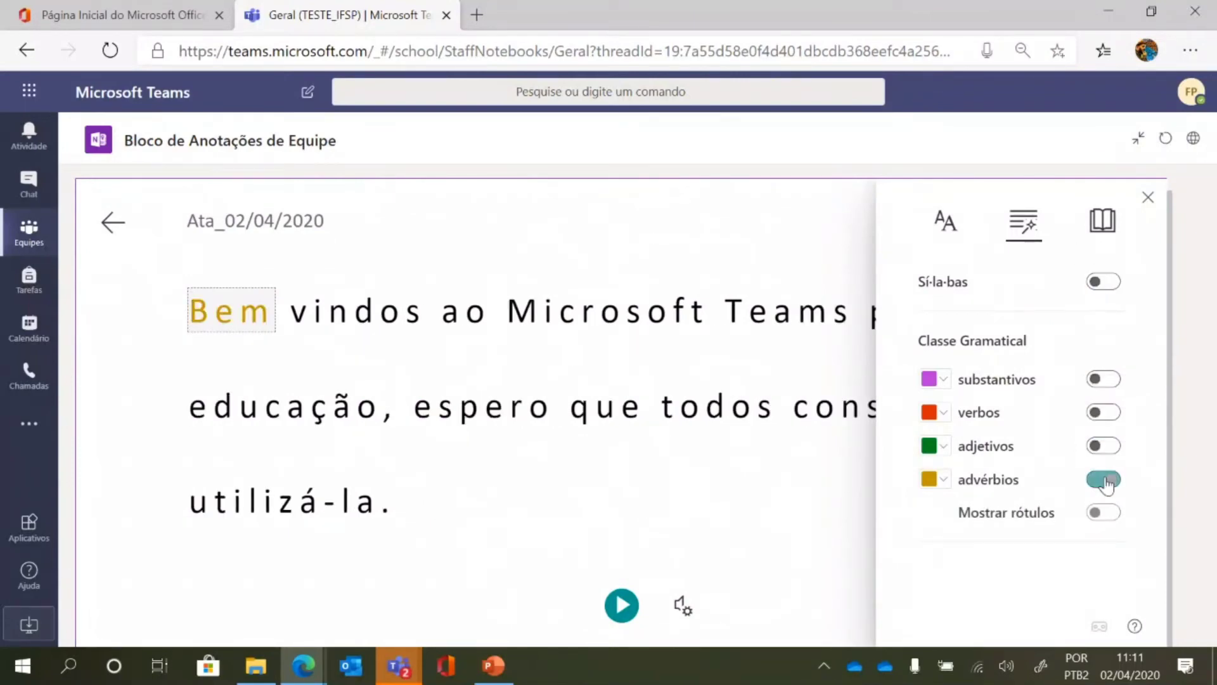
pyautogui.click(1106, 483)
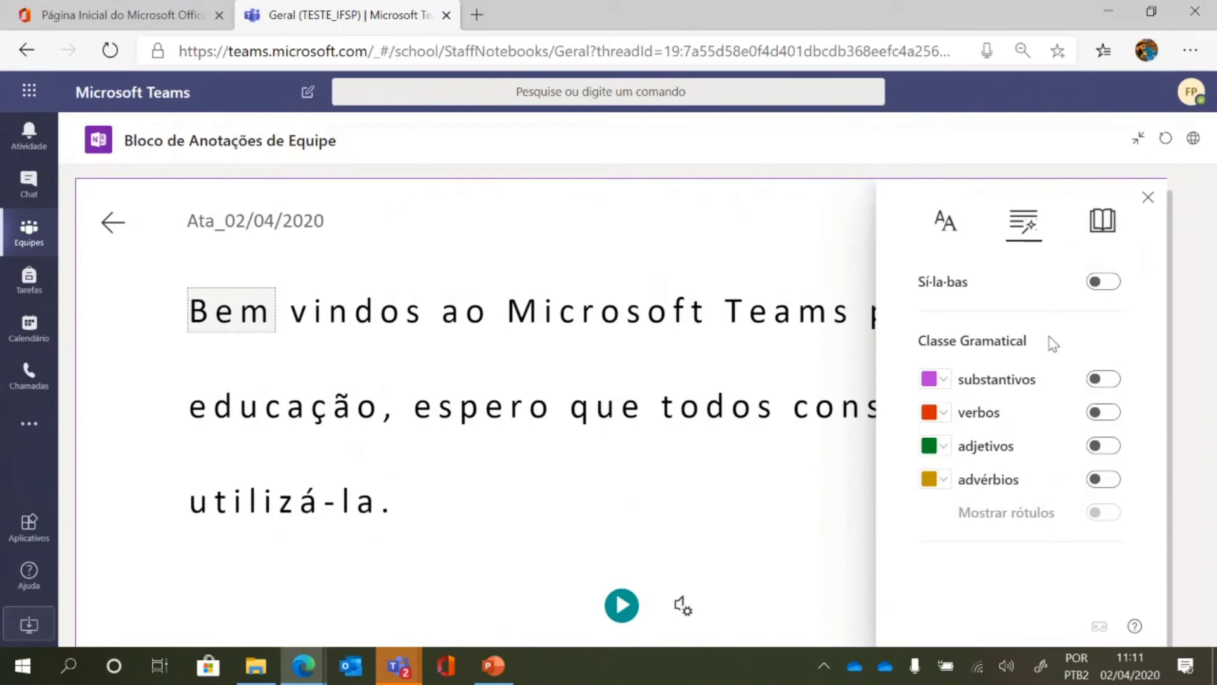
# Turn on Foco de Linha and translate the whole document into Inglês (Estados Unidos).
pyautogui.click(1098, 229)
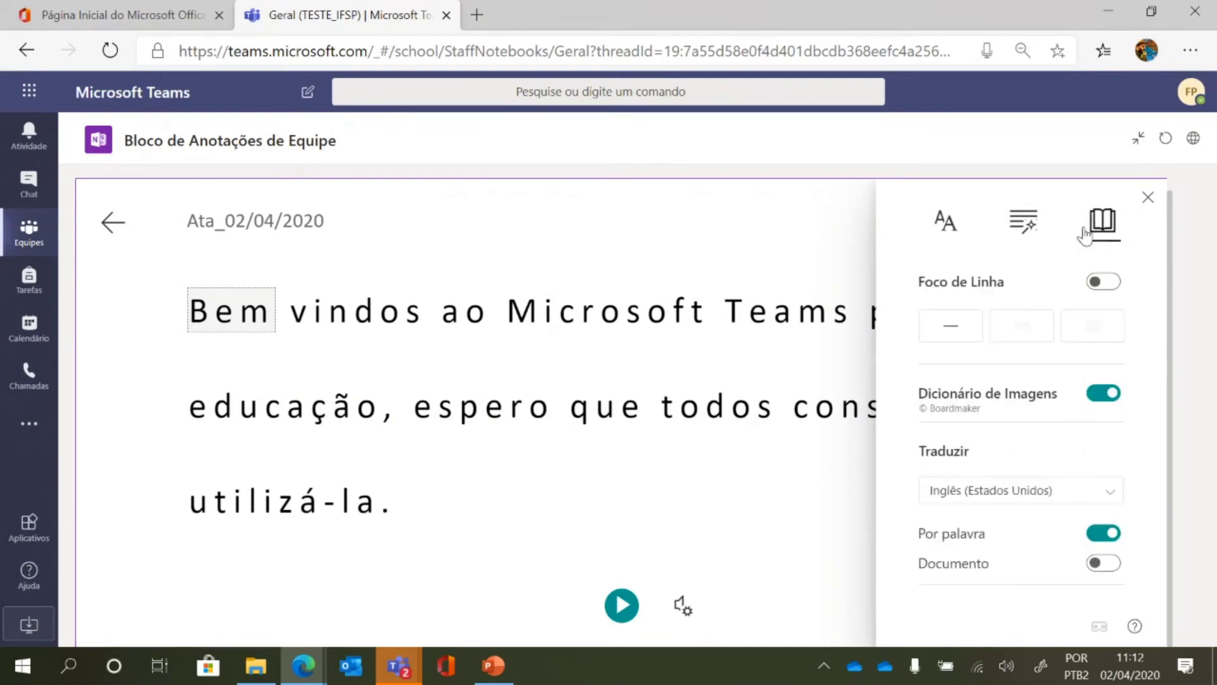
pyautogui.click(1111, 280)
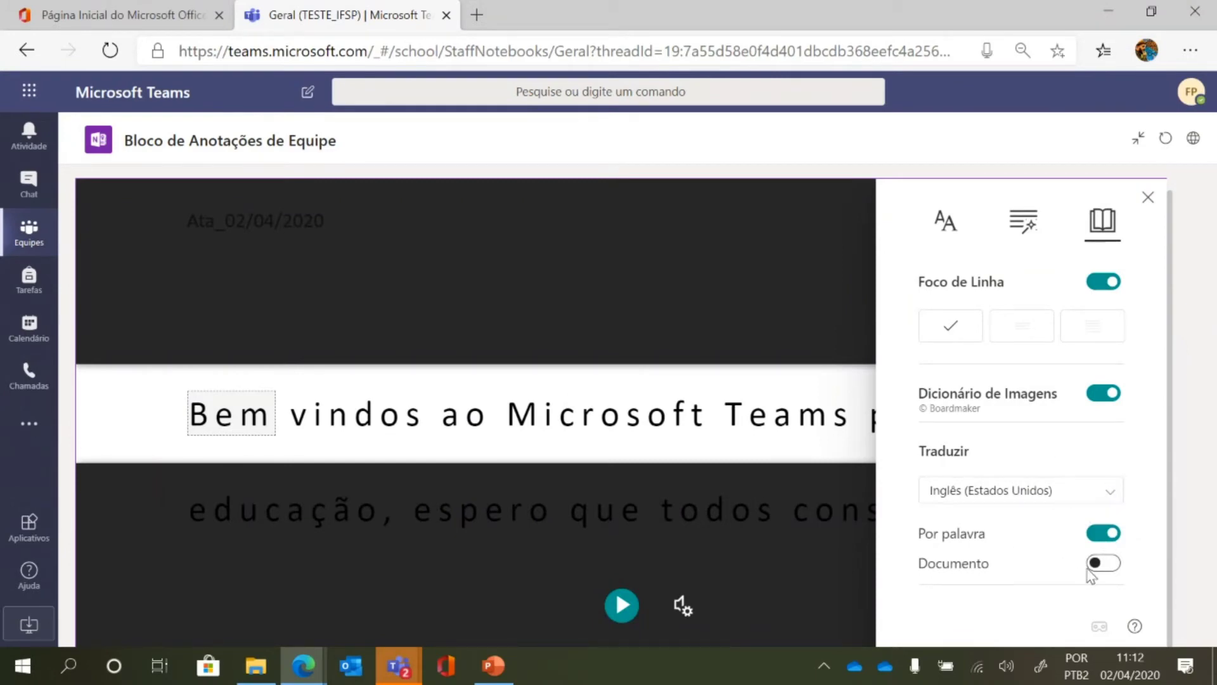
pyautogui.click(1105, 564)
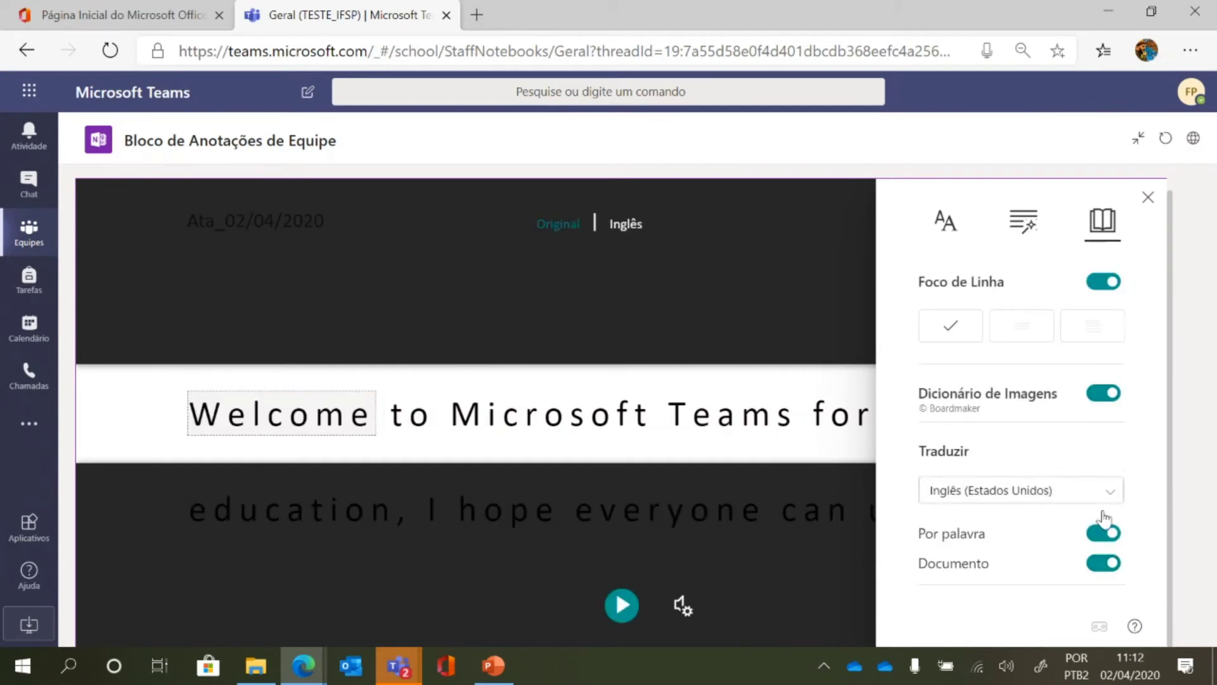
# Show the original text instead of the translation and turn off Foco de Linha.
pyautogui.click(566, 234)
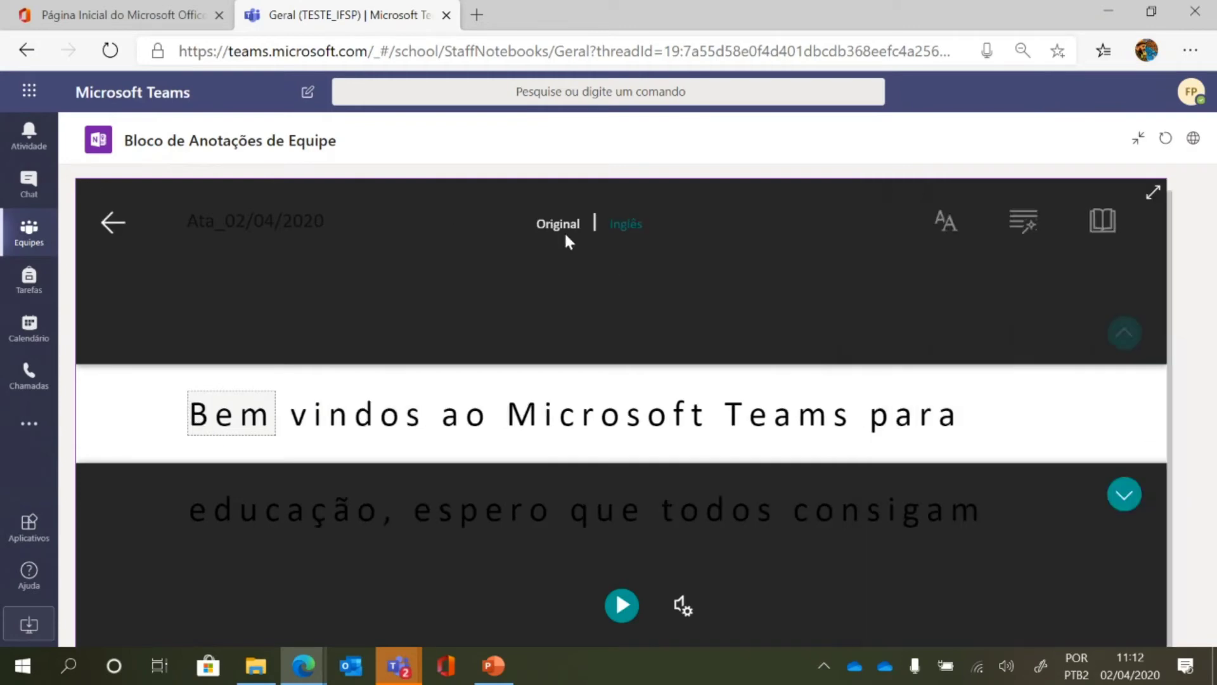
pyautogui.click(1015, 219)
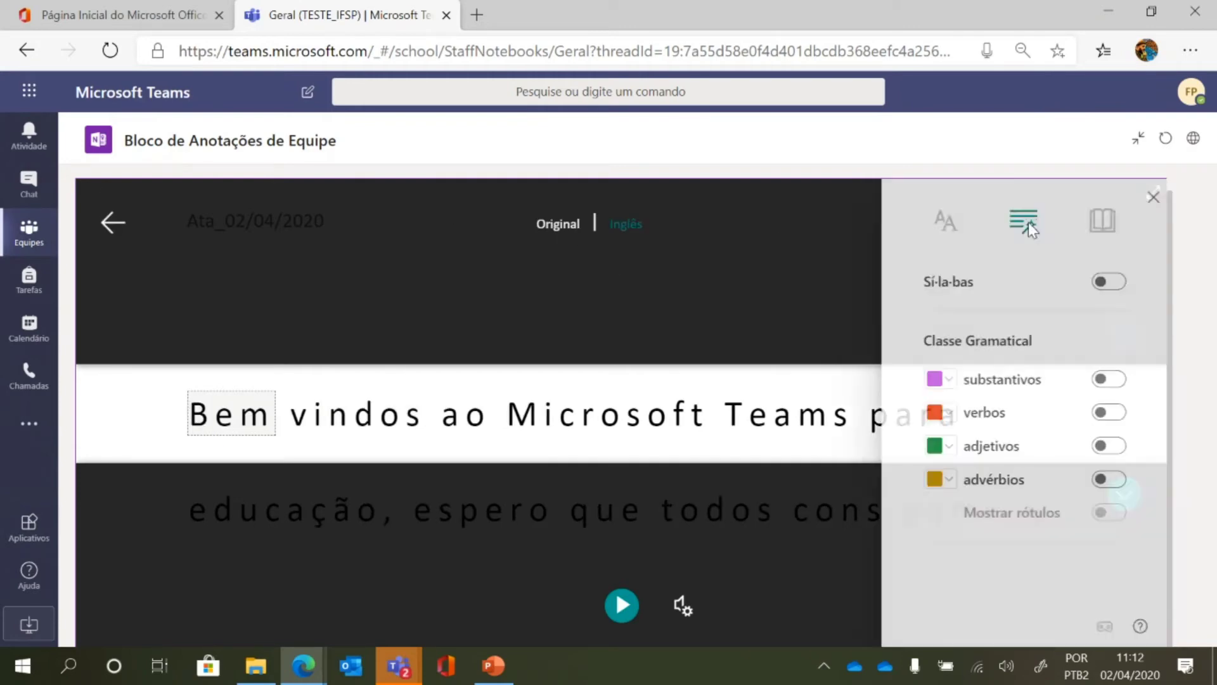
pyautogui.click(1103, 222)
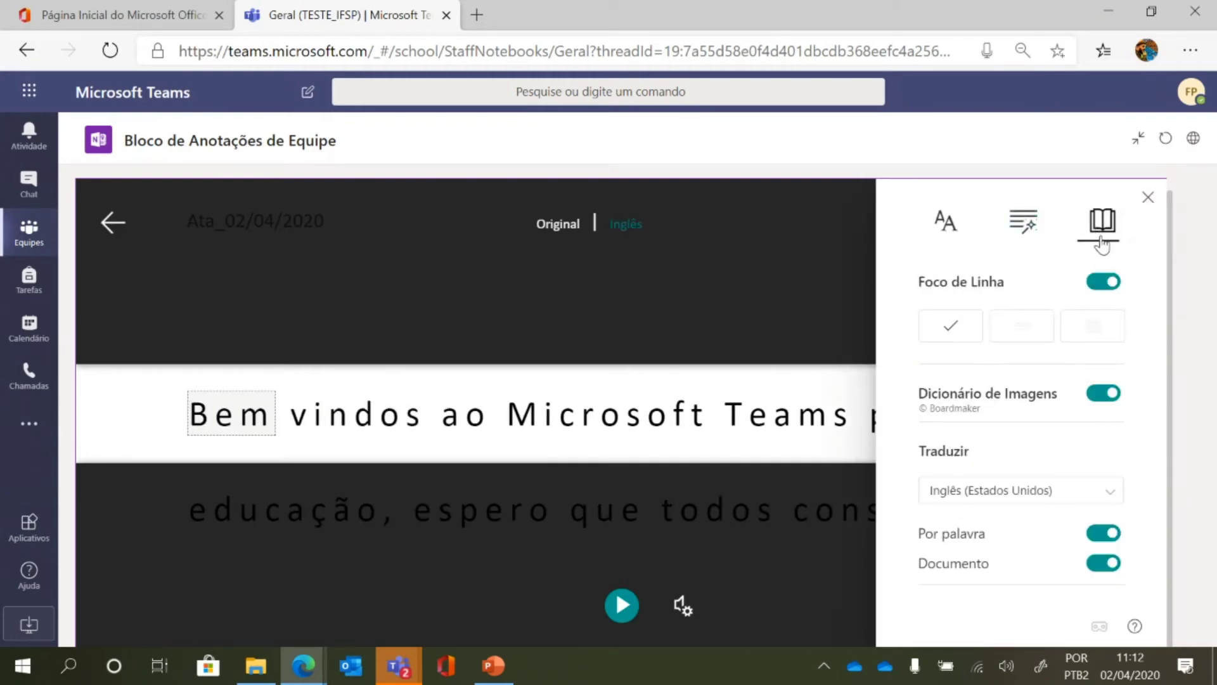
pyautogui.click(1103, 281)
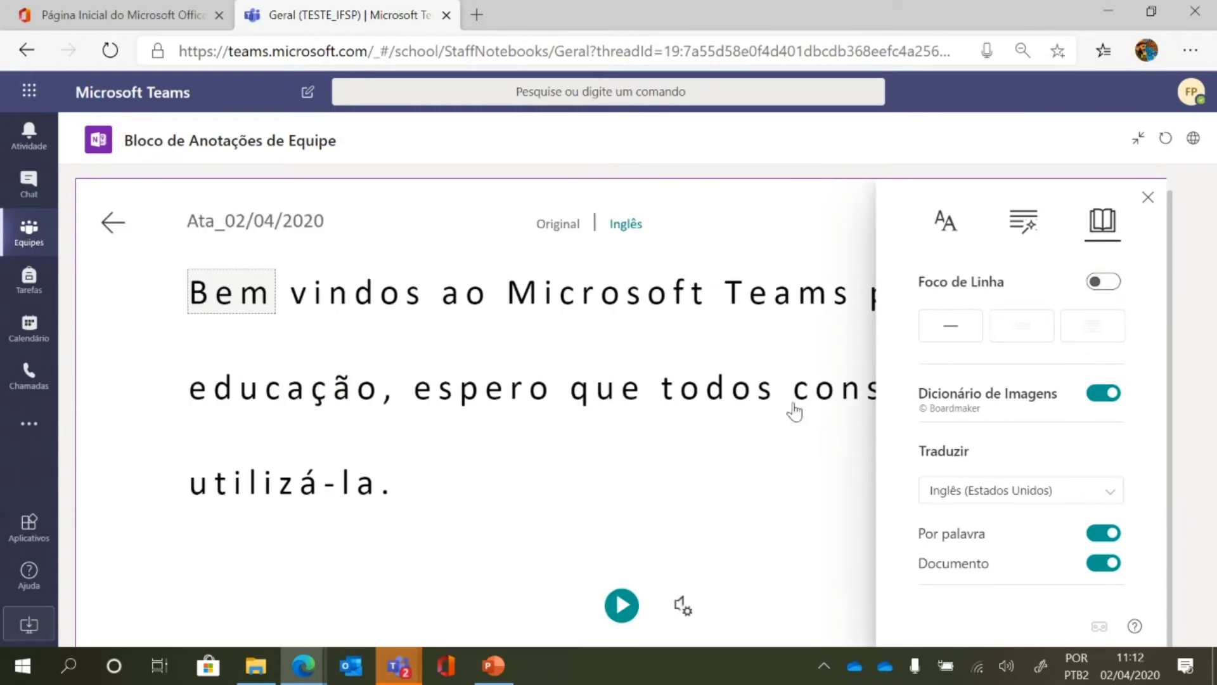
# Switch the document to the Inglês translation and back to the original text.
pyautogui.click(625, 225)
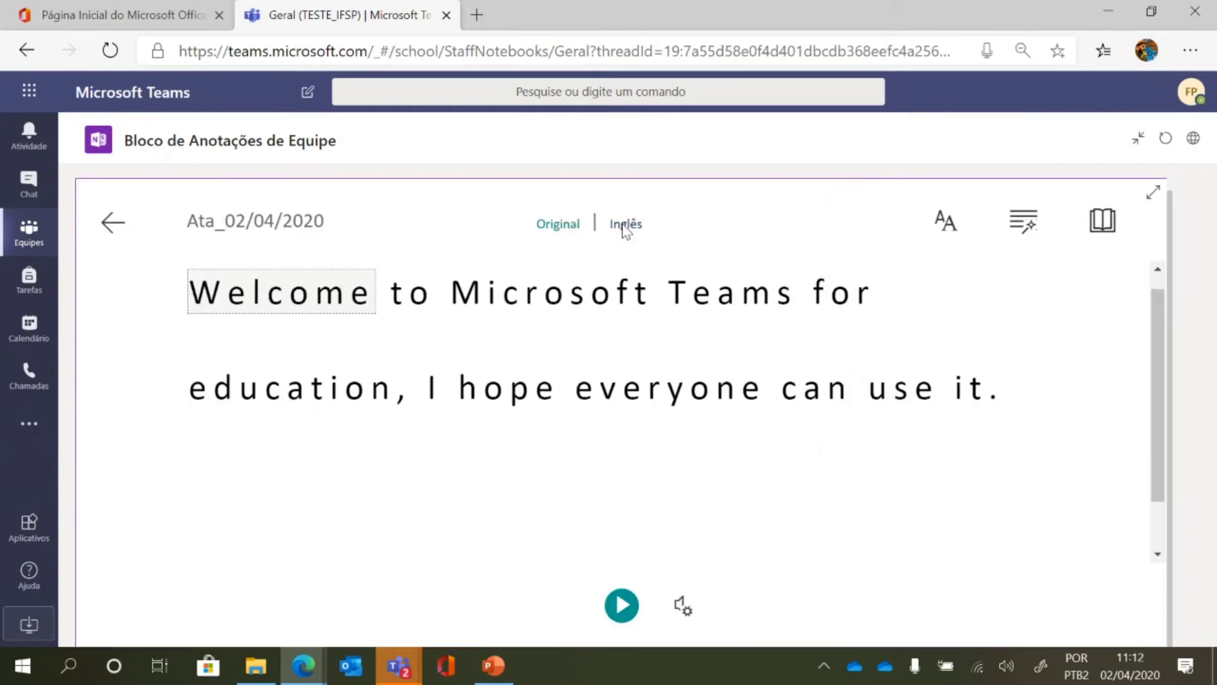
pyautogui.click(554, 225)
# Change the translation language to Espanhol (América Latina) and translate the whole document.
pyautogui.click(1103, 218)
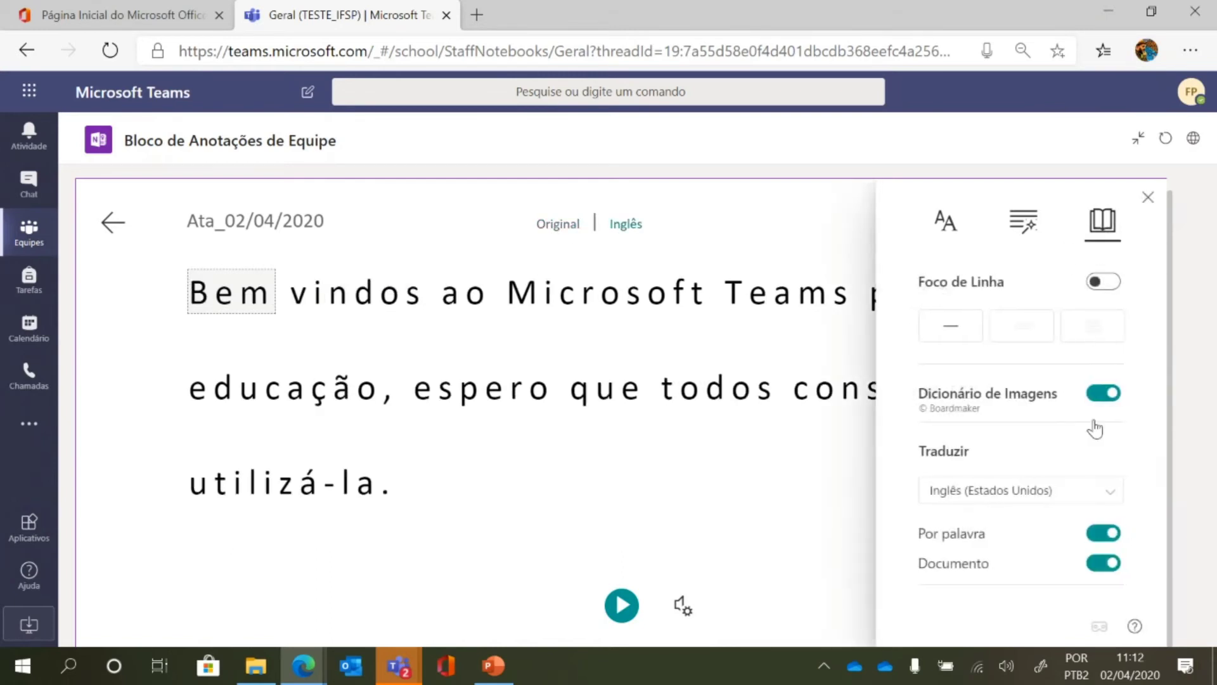
pyautogui.click(1103, 494)
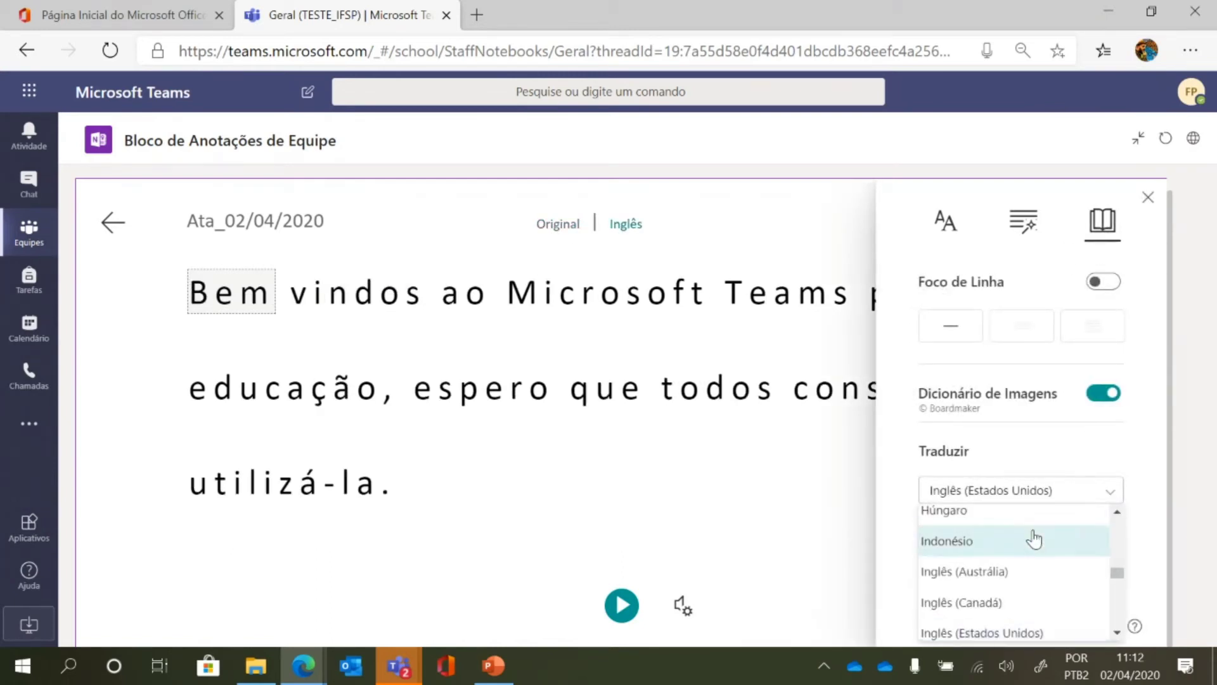
pyautogui.scroll(-3, 1032, 538)
pyautogui.scroll(-4, 1065, 571)
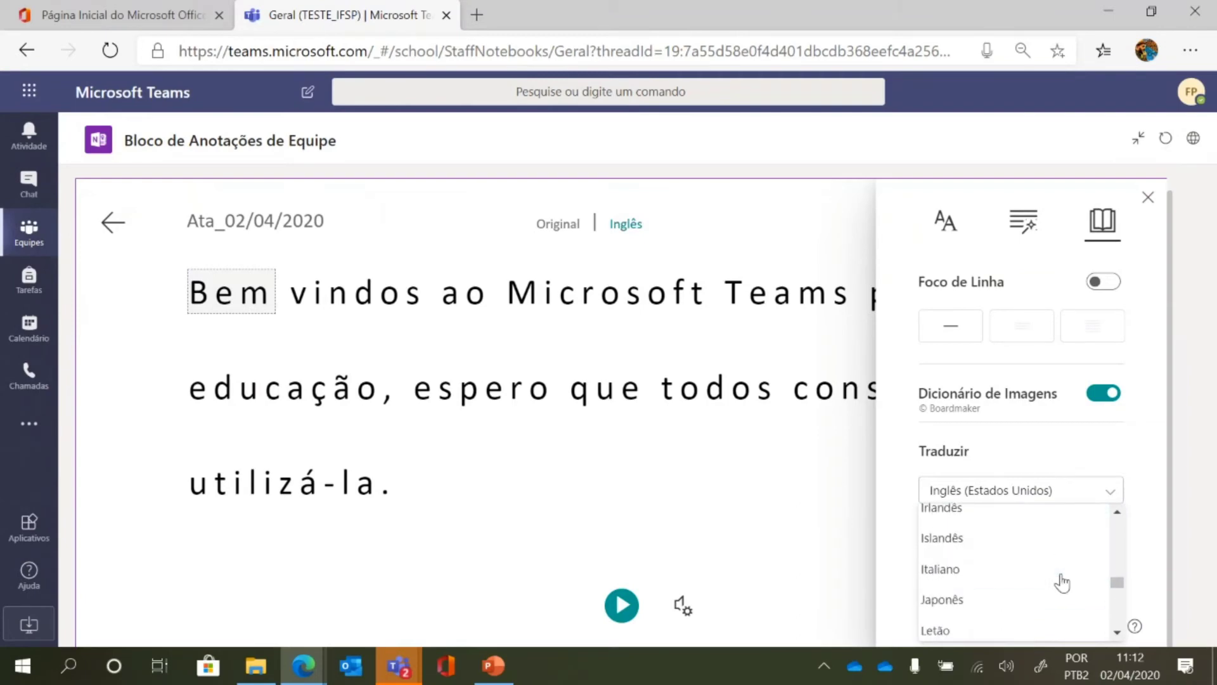
pyautogui.scroll(-2, 1032, 573)
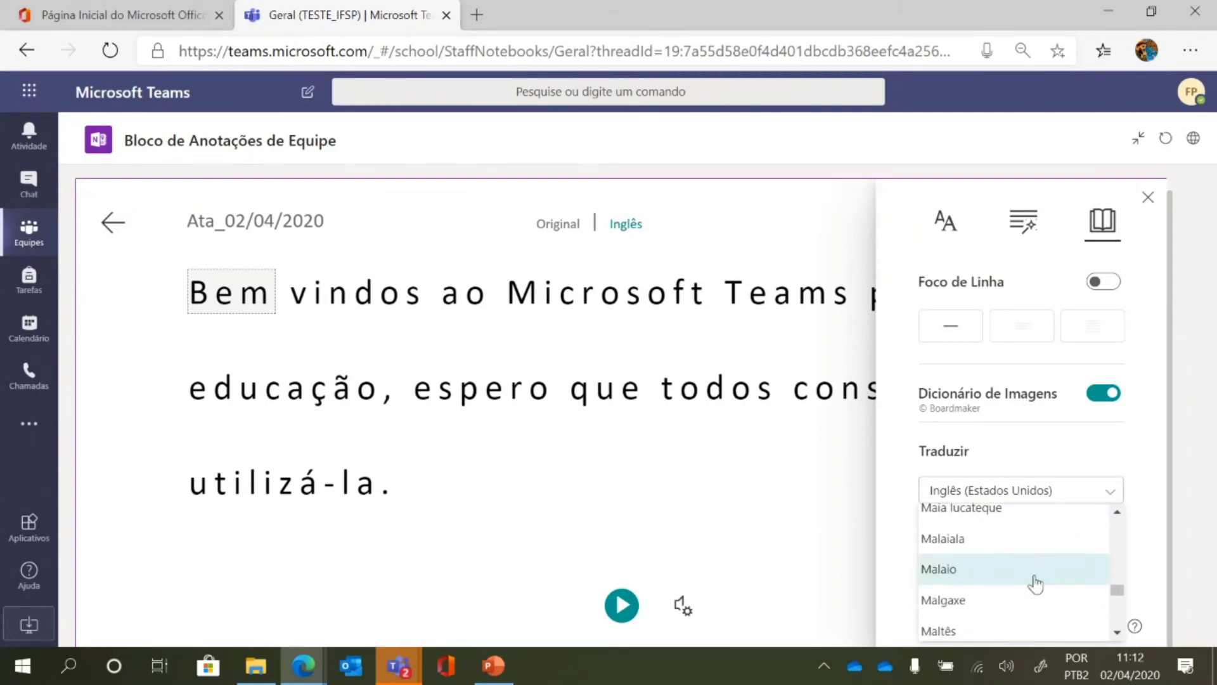
pyautogui.scroll(5, 1033, 578)
pyautogui.scroll(7, 1032, 577)
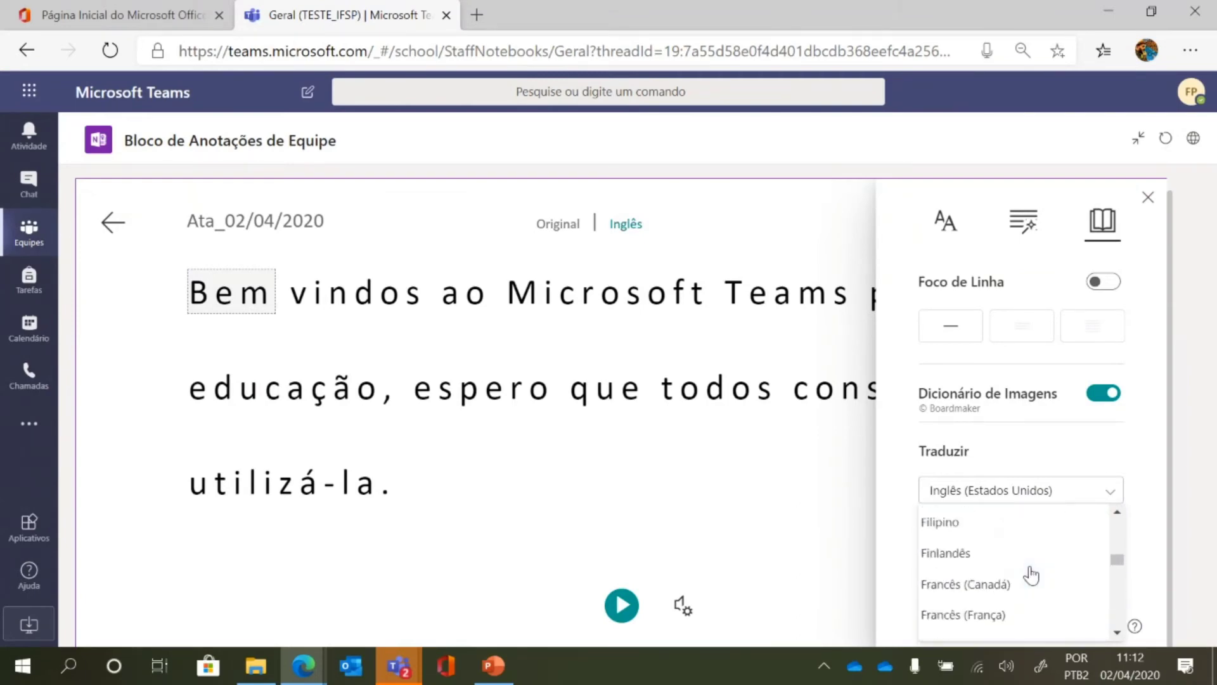
pyautogui.scroll(-1, 1031, 575)
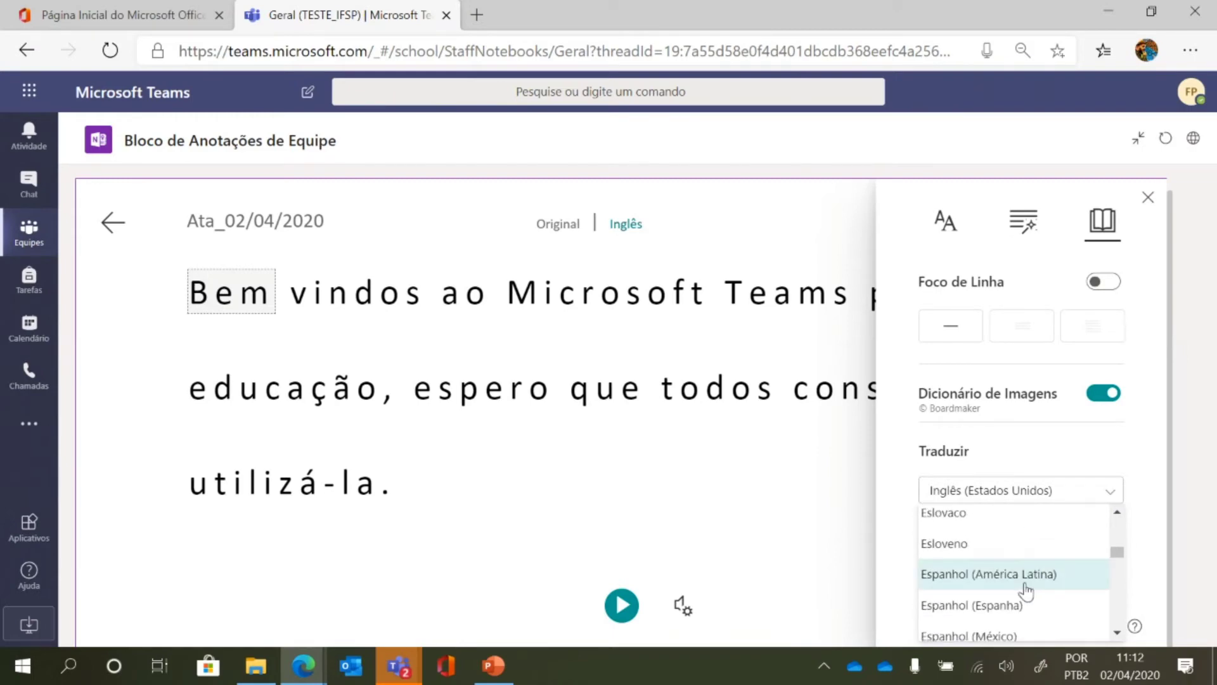
pyautogui.click(1025, 583)
pyautogui.click(1104, 564)
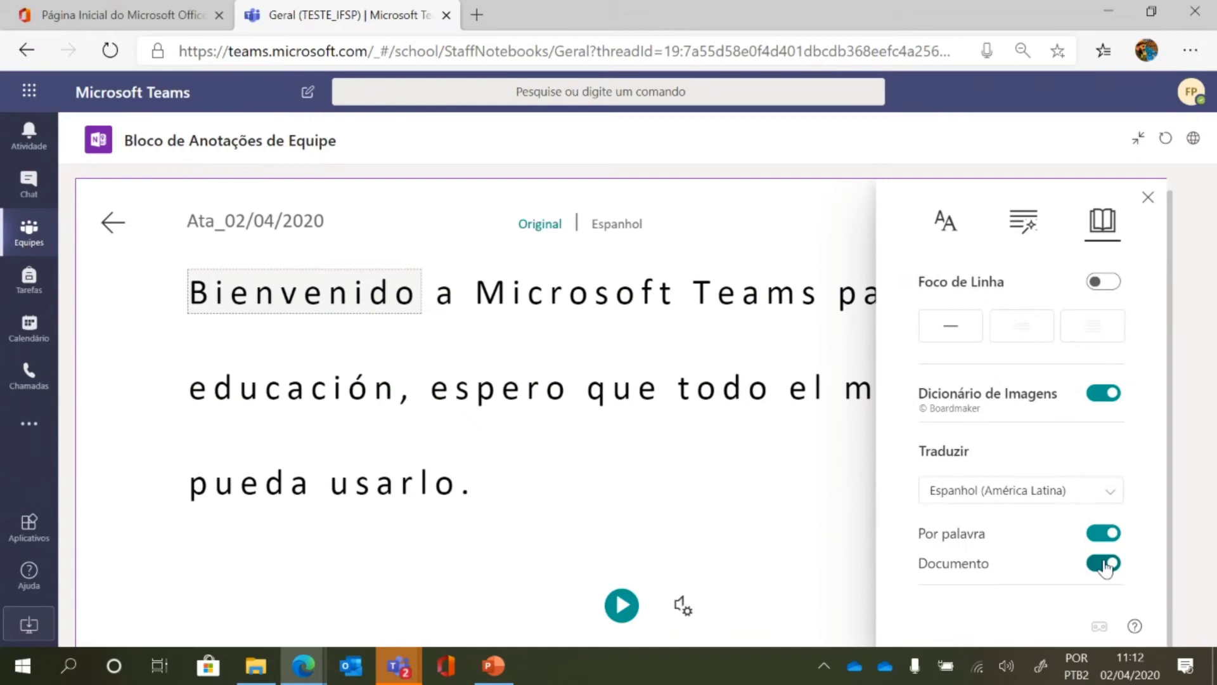
# Show the original text instead of the Spanish translation and preview the reader in full screen, leaving full screen again.
pyautogui.click(620, 232)
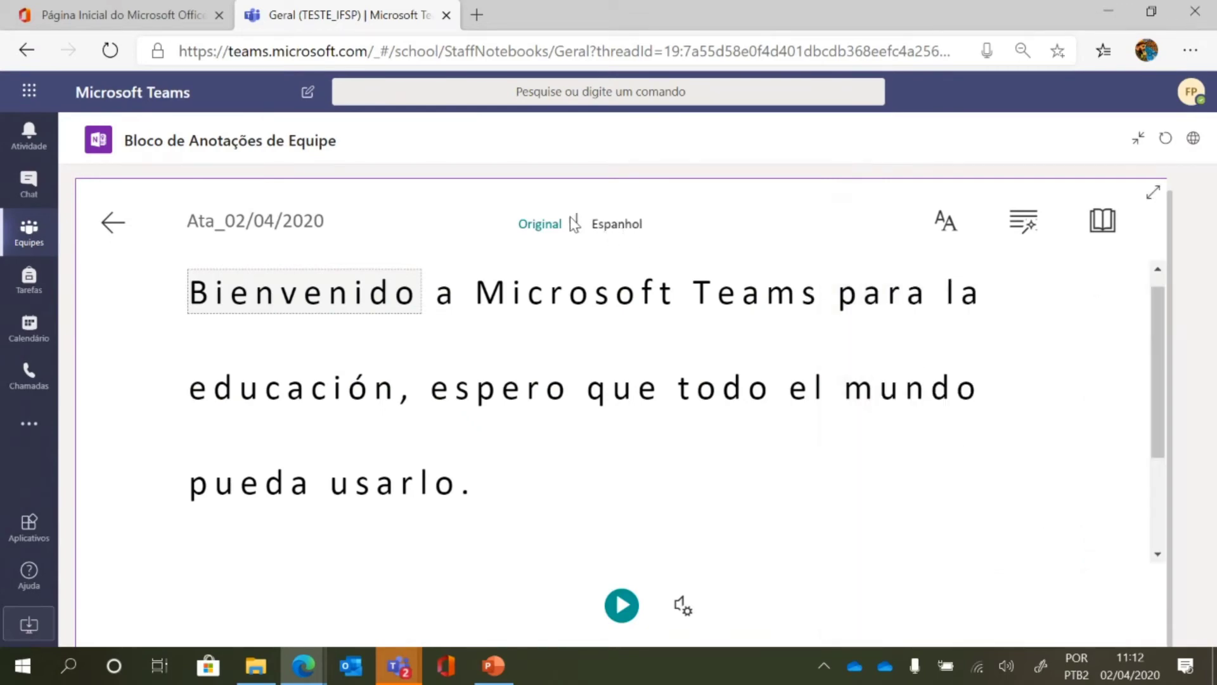
pyautogui.click(538, 226)
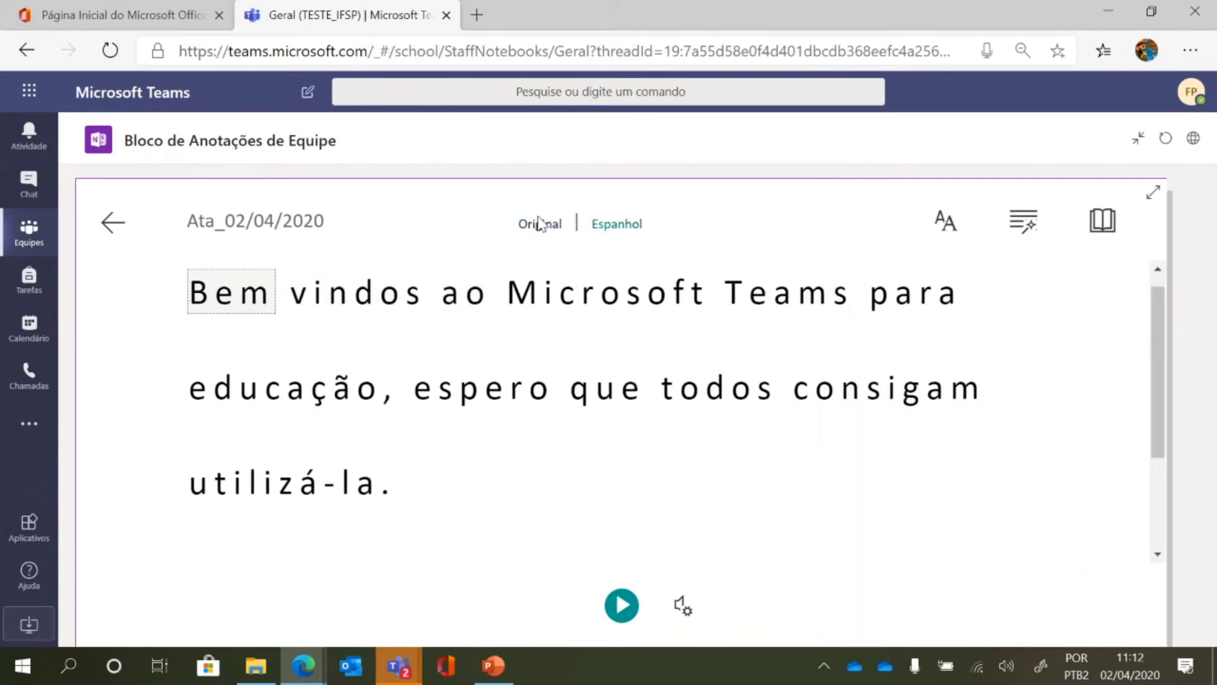
pyautogui.click(1154, 194)
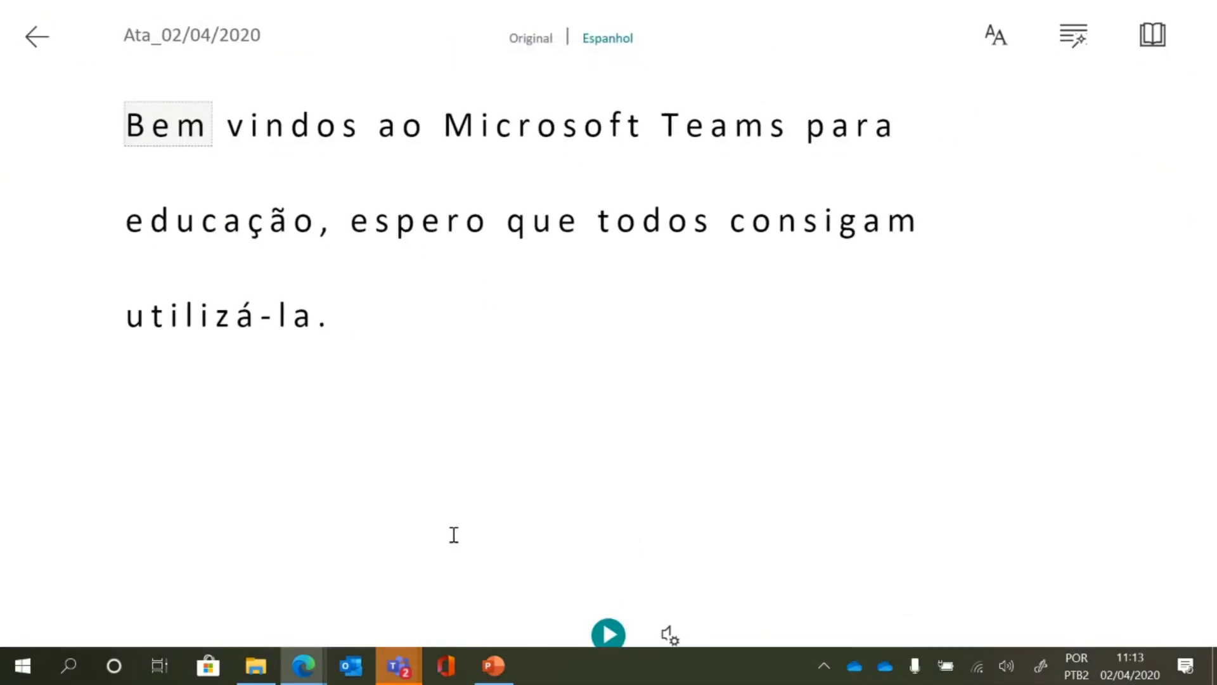
pyautogui.press('Escape')
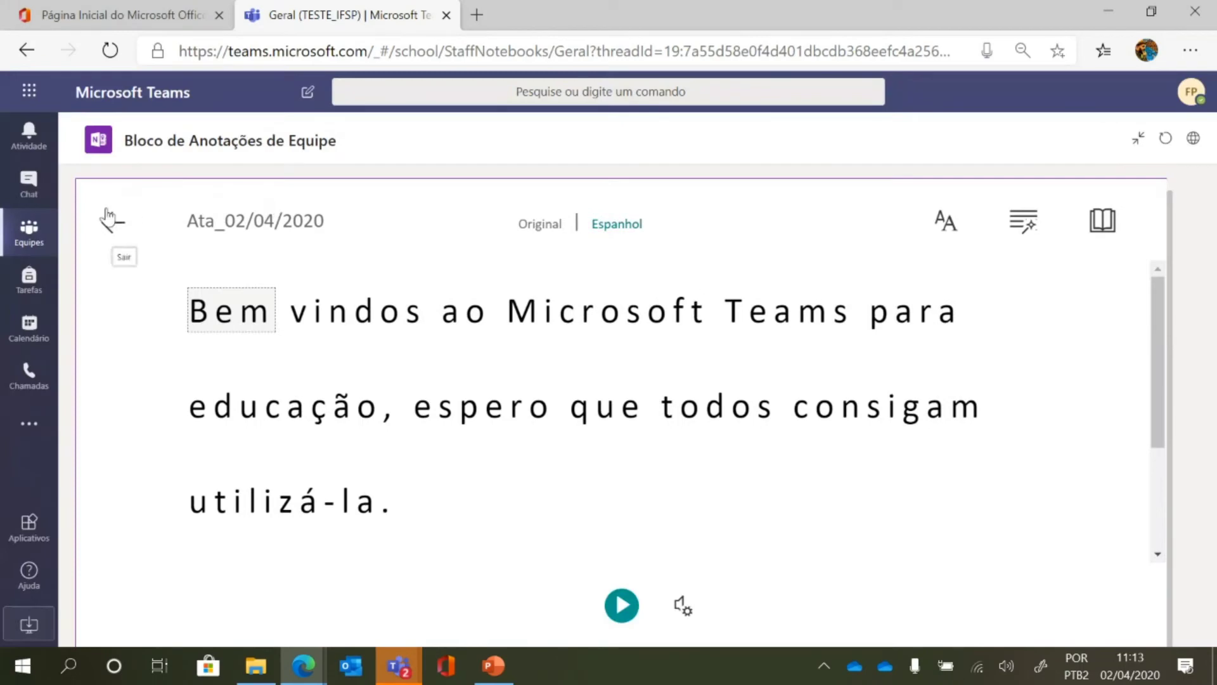
# Collapse the notebook from full view and exit the immersive reader to the Ata_02/04/2020 page.
pyautogui.click(1141, 139)
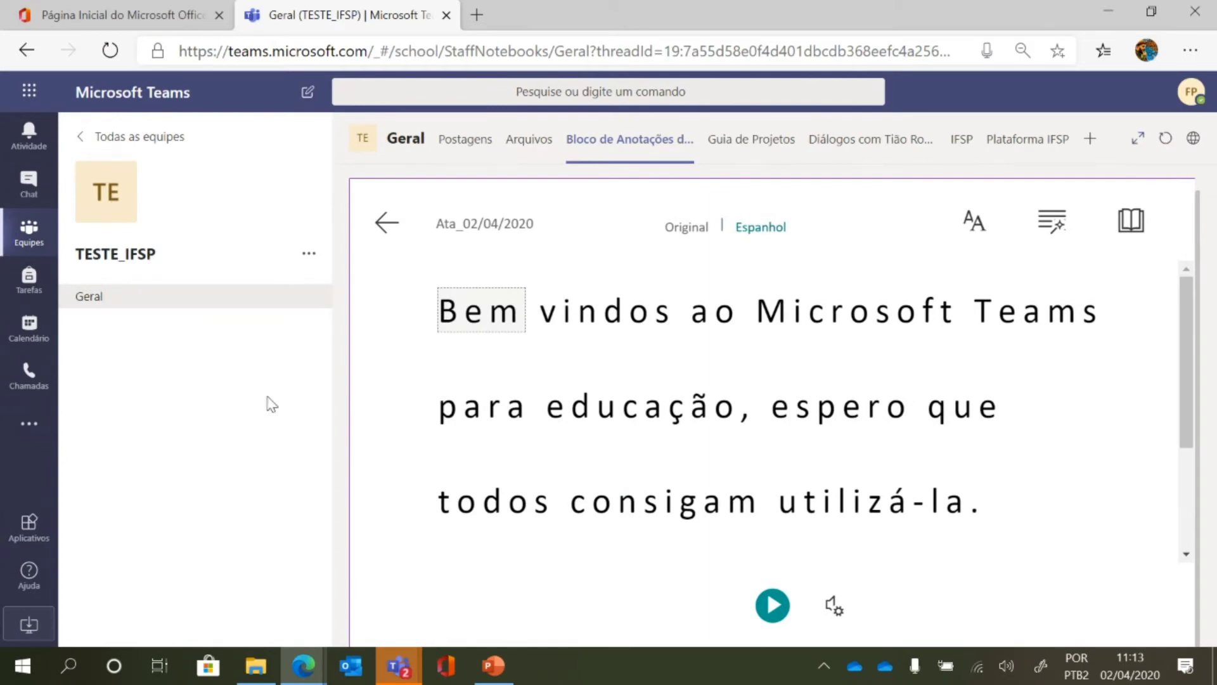
pyautogui.click(386, 225)
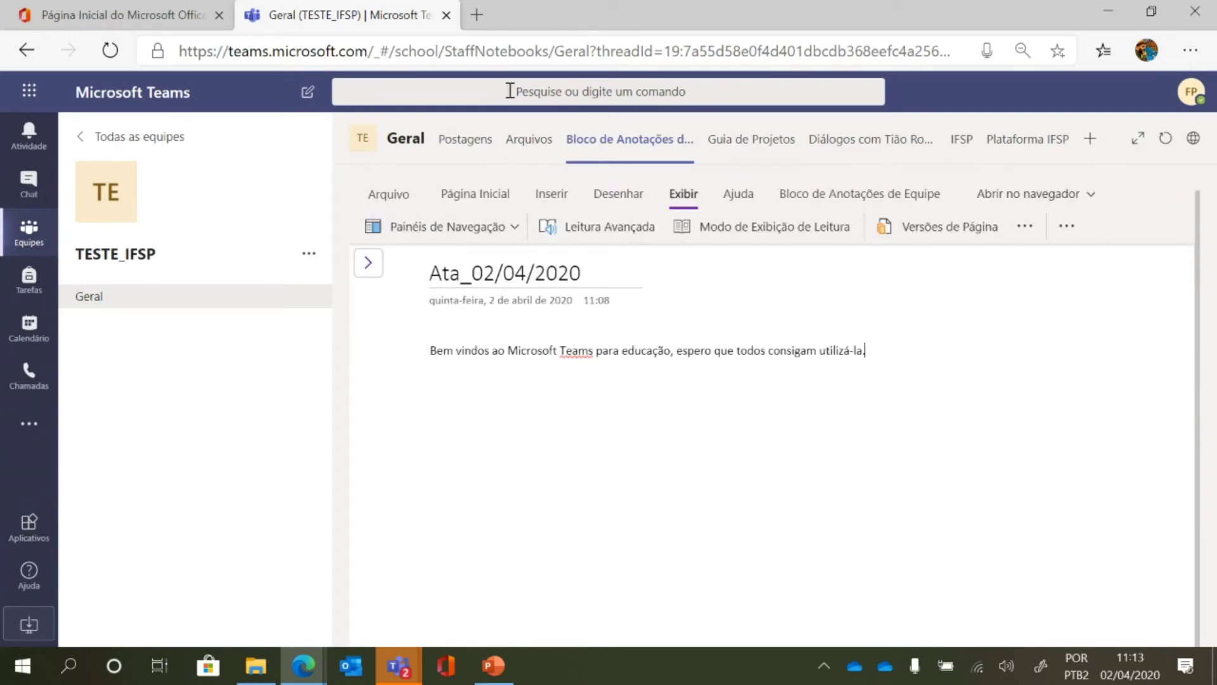
# View the Geral channel's files and check the options available for the Departamento X folder.
pyautogui.click(539, 152)
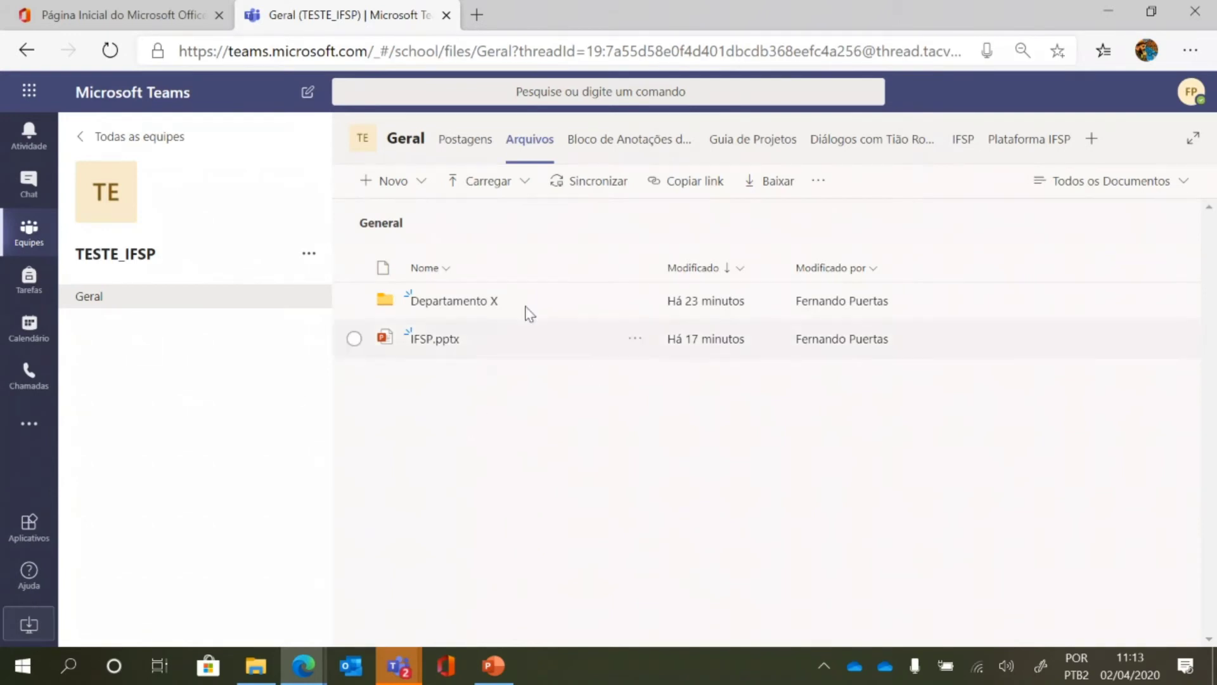
pyautogui.rightClick(449, 309)
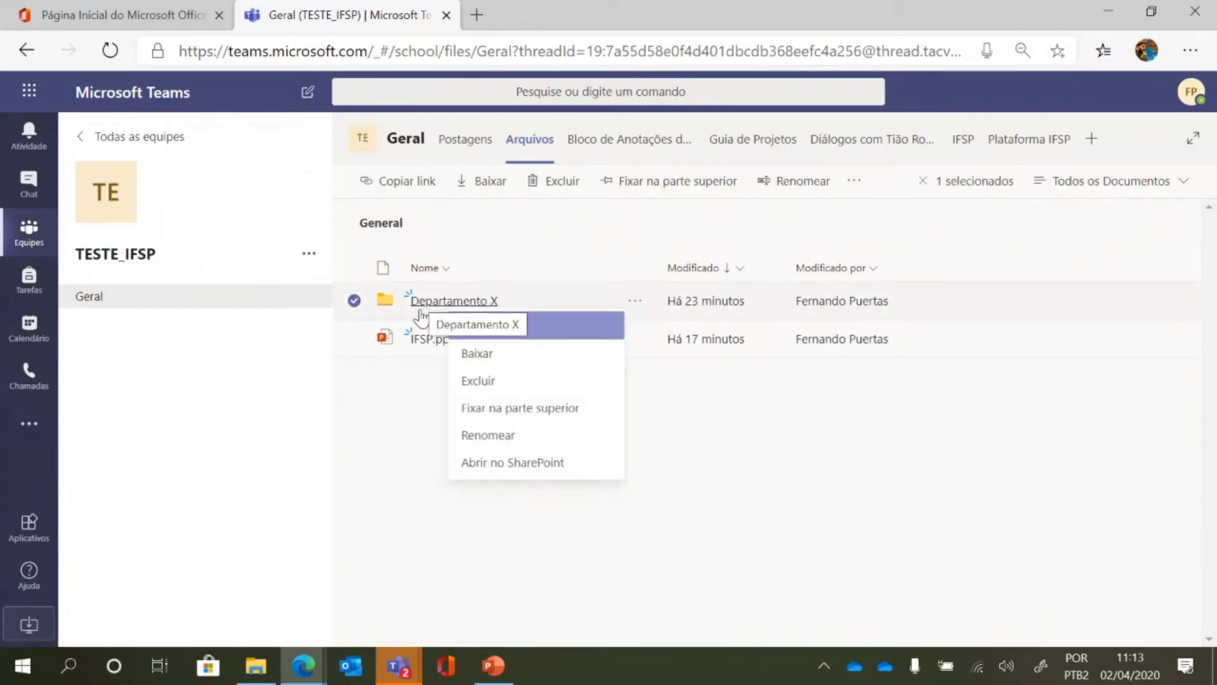
pyautogui.click(395, 453)
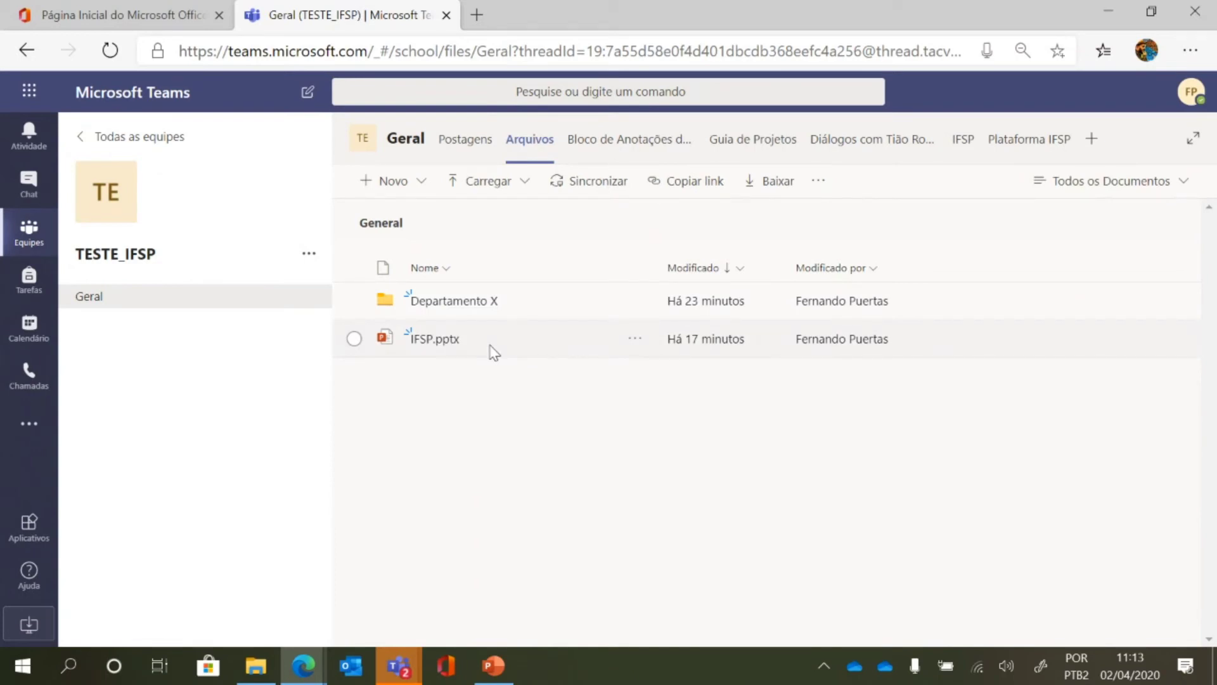
# Start a new channel for the TESTE_IFSP team with its privacy set to Privado.
pyautogui.click(308, 254)
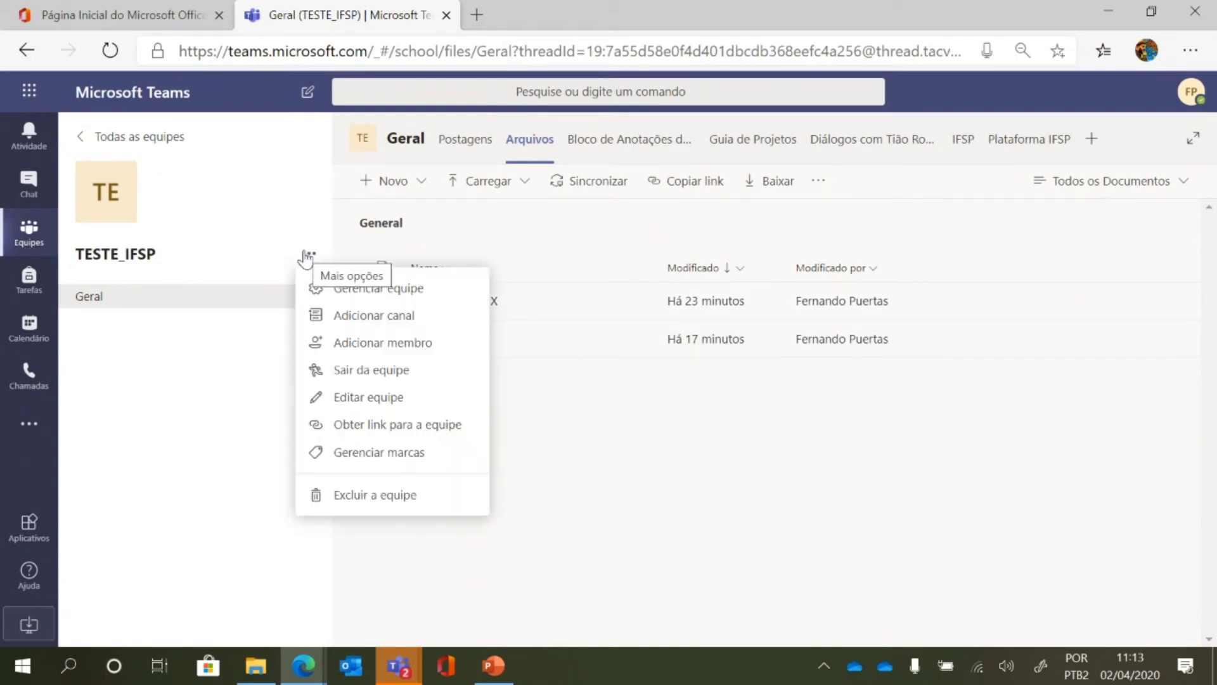
pyautogui.click(383, 320)
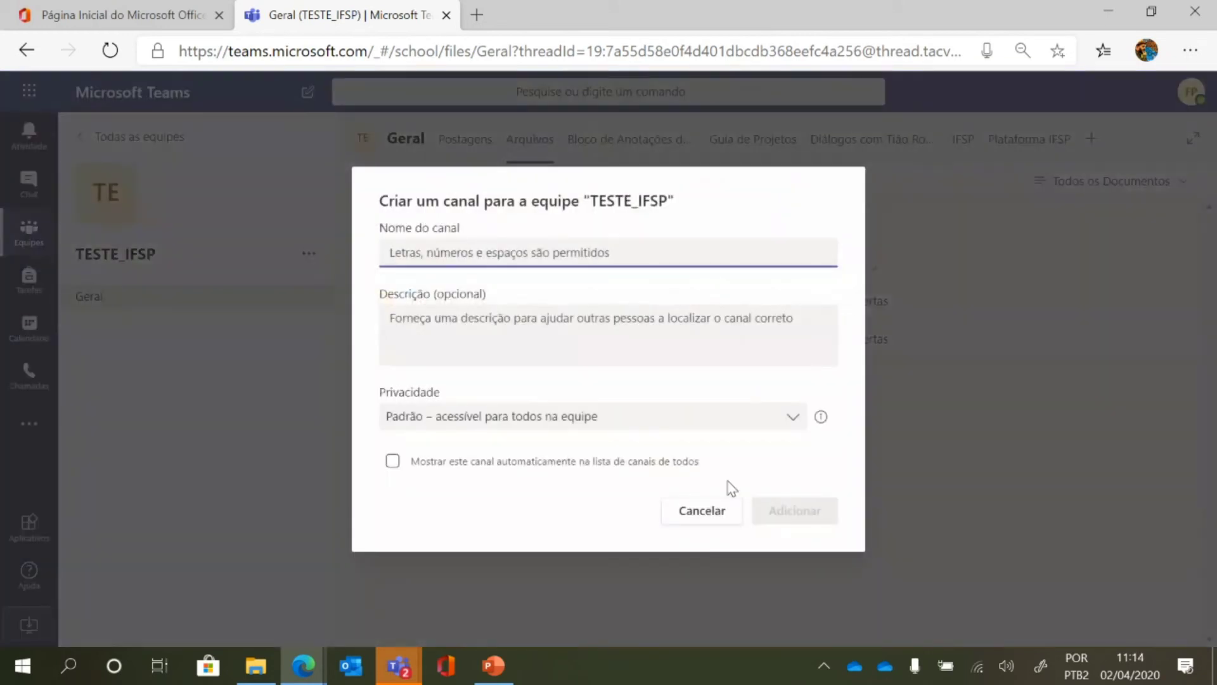
pyautogui.click(691, 417)
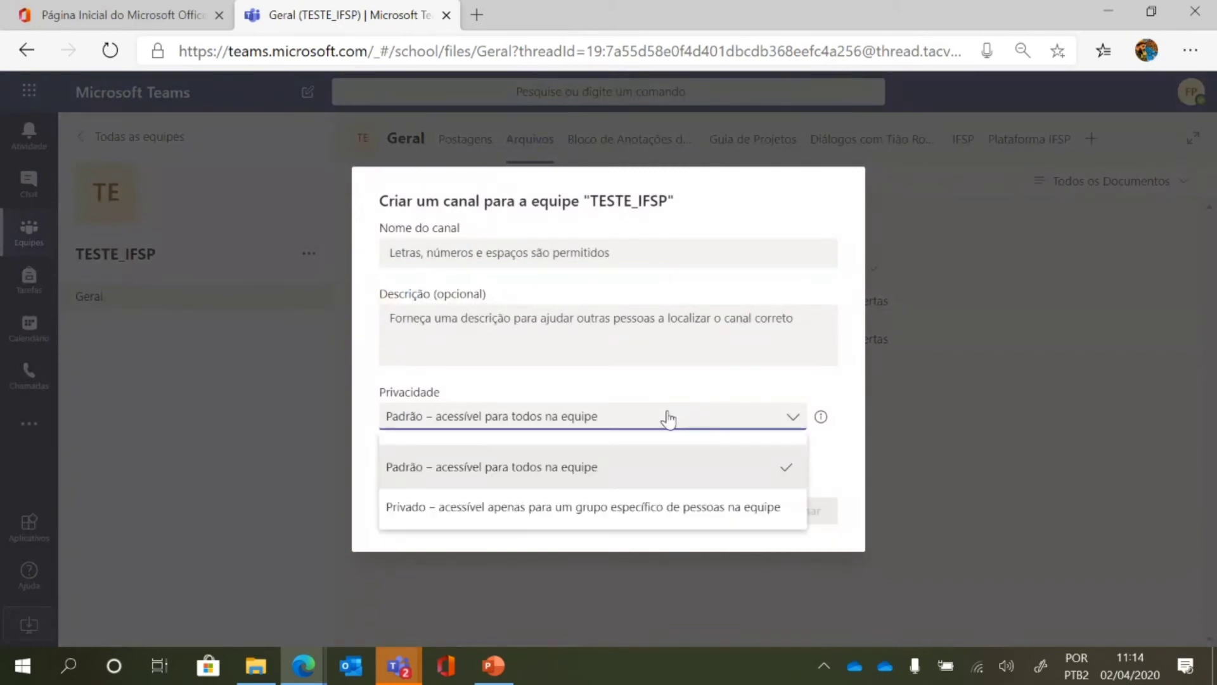
pyautogui.click(501, 520)
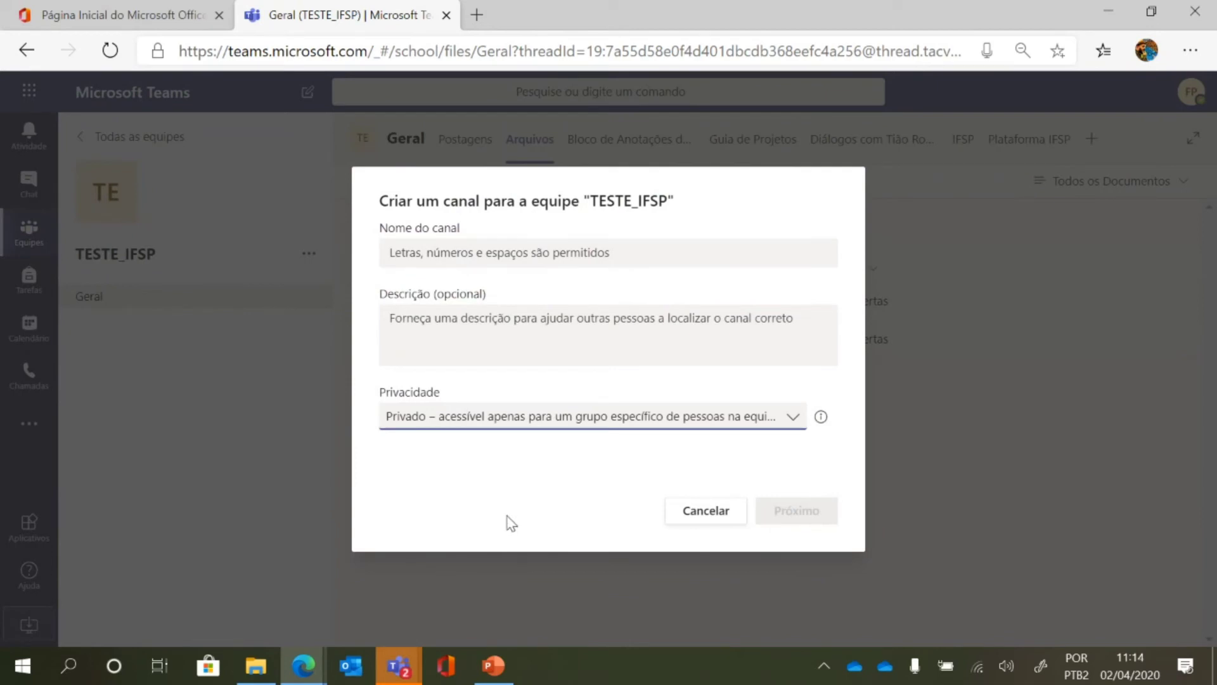
# Name the private channel "Departamentp B" and proceed to adding its members.
pyautogui.click(481, 257)
pyautogui.write('De')
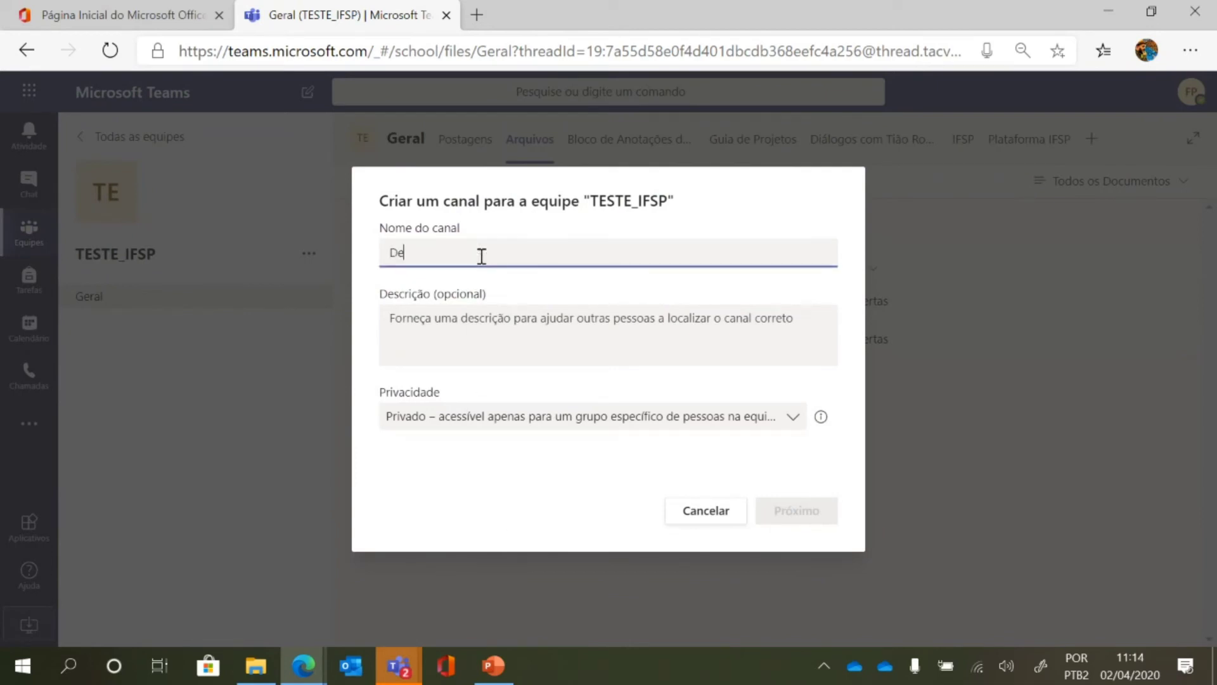
pyautogui.write('partament')
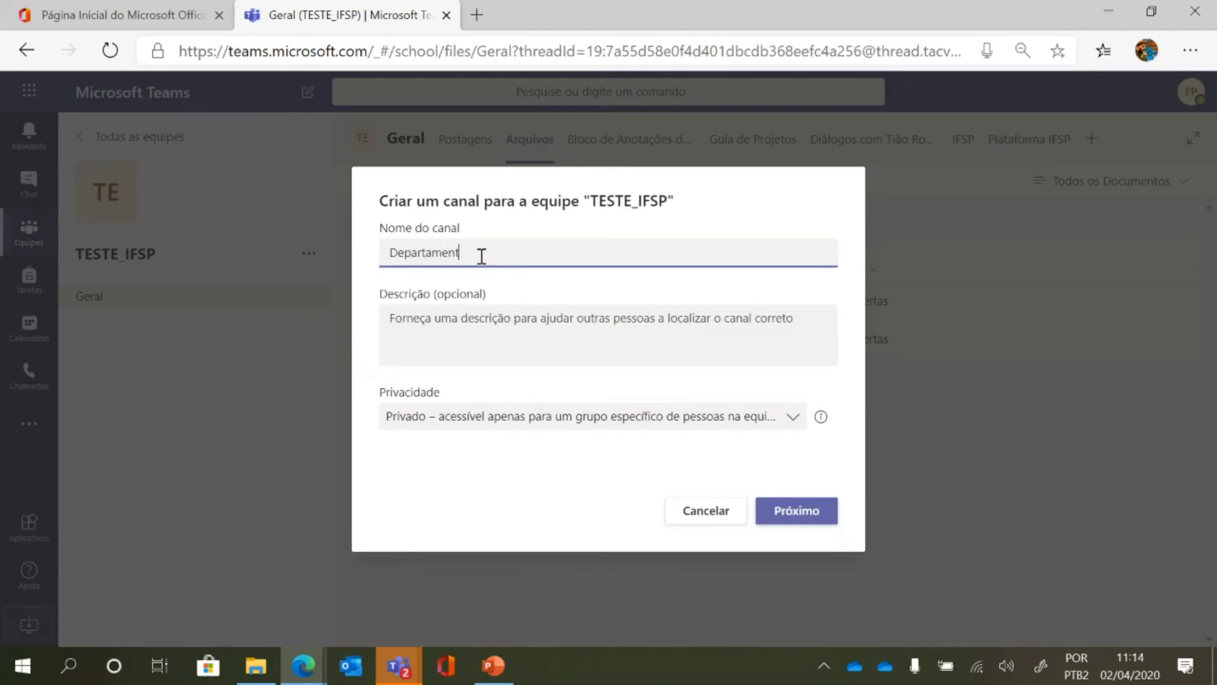
pyautogui.write('p B')
pyautogui.click(828, 509)
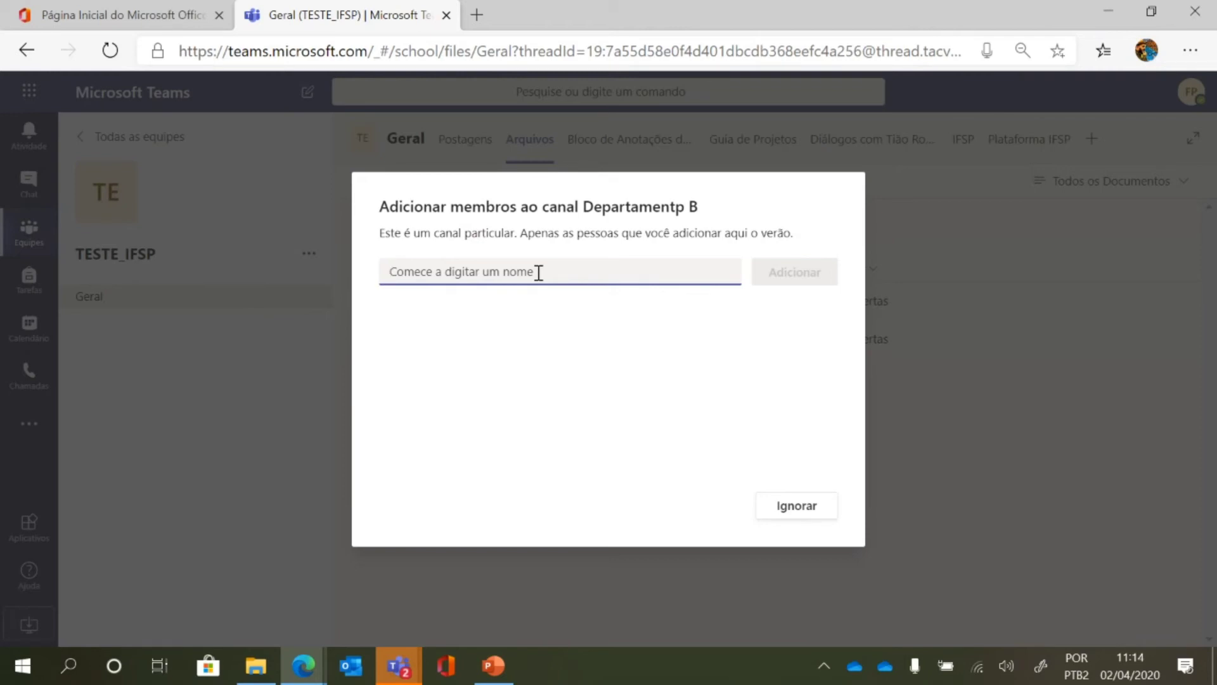
# Add two team members to the private channel by name and finish the channel setup.
pyautogui.write('jennifer')
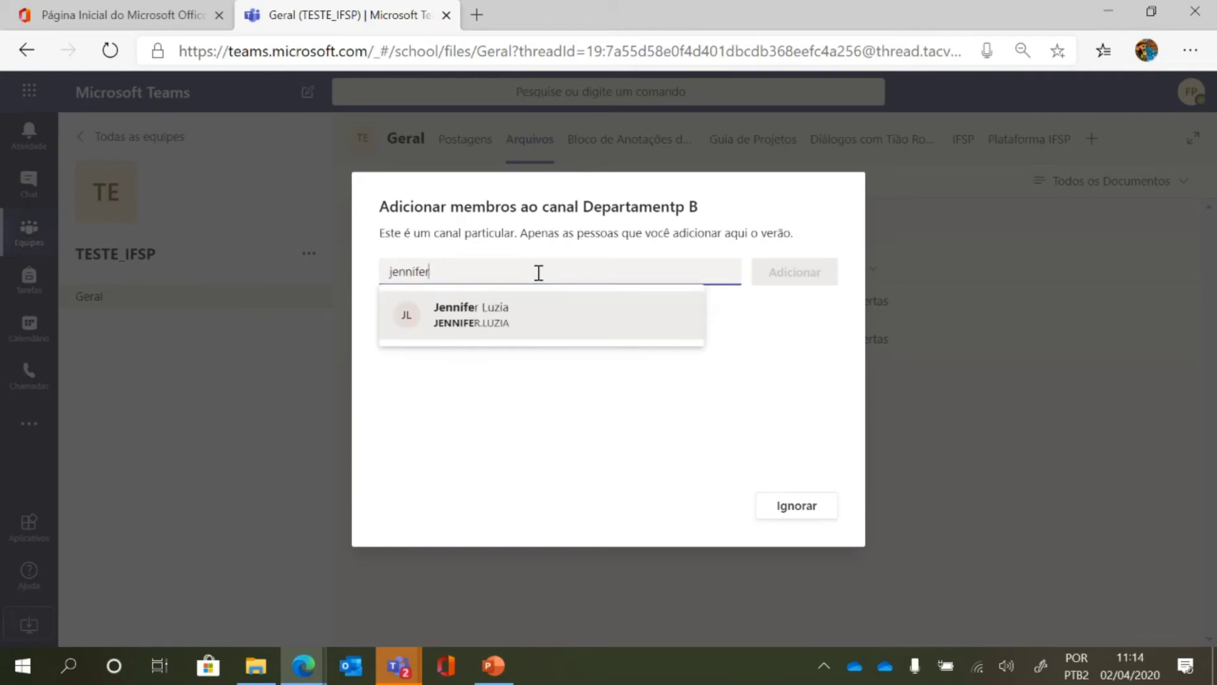
pyautogui.press('Return')
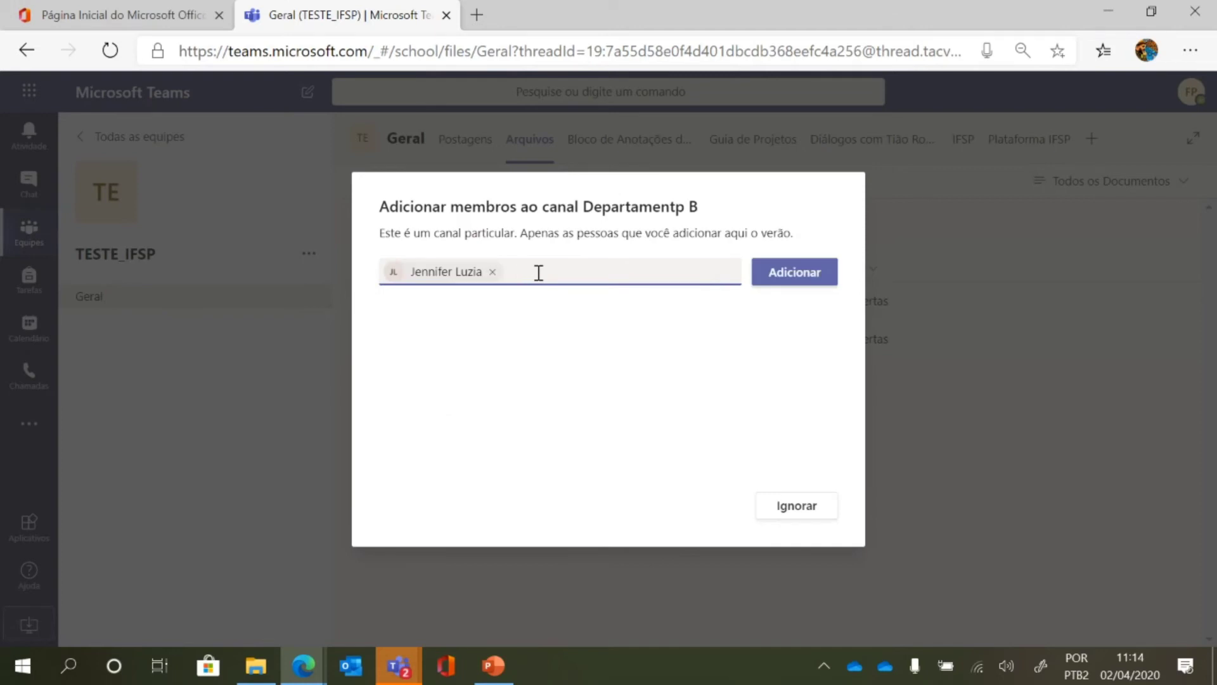
pyautogui.write('jose')
pyautogui.click(588, 311)
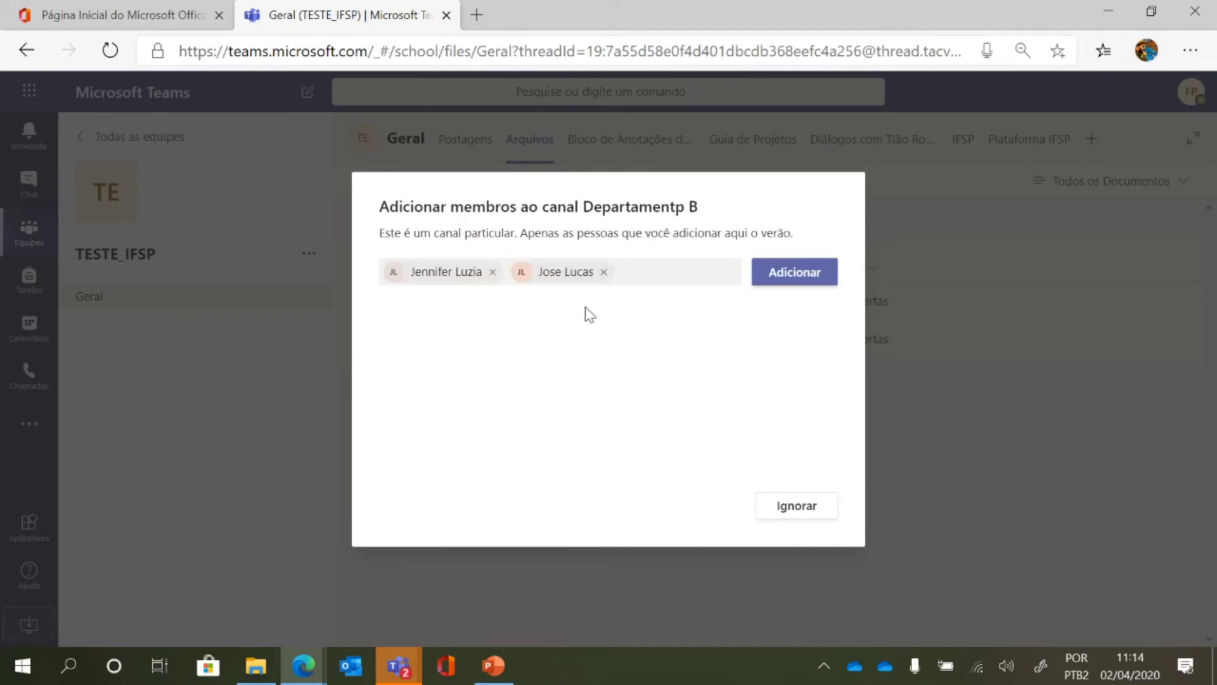
pyautogui.click(789, 271)
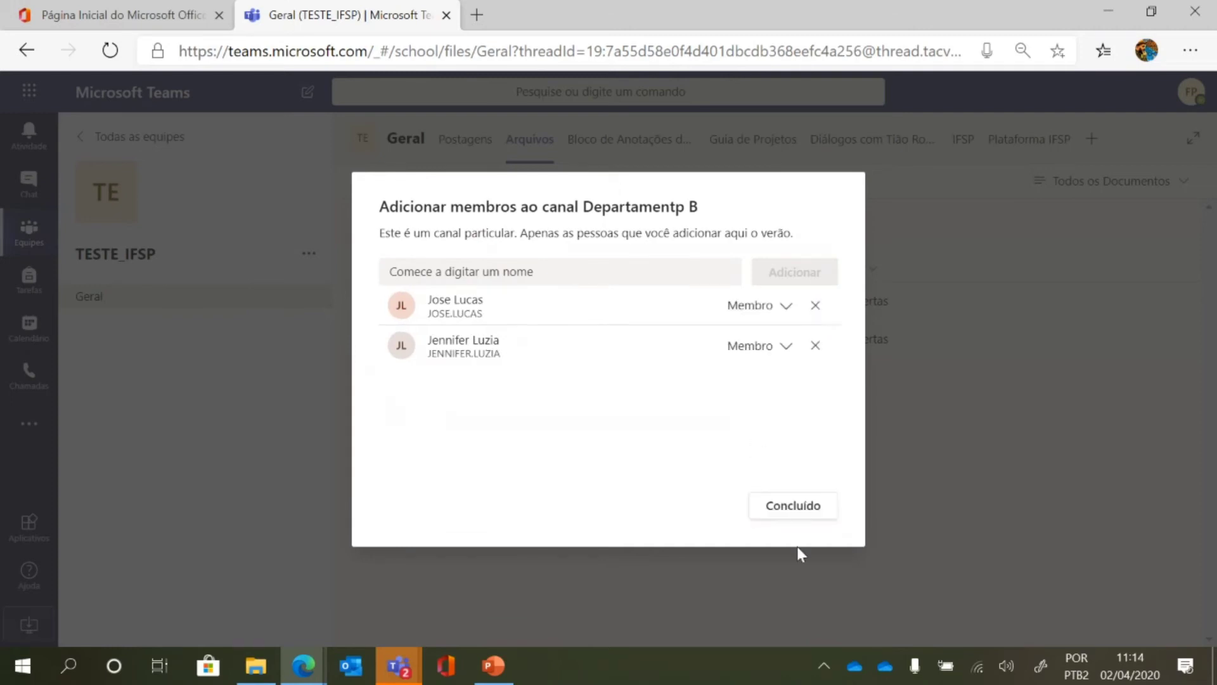
pyautogui.click(800, 507)
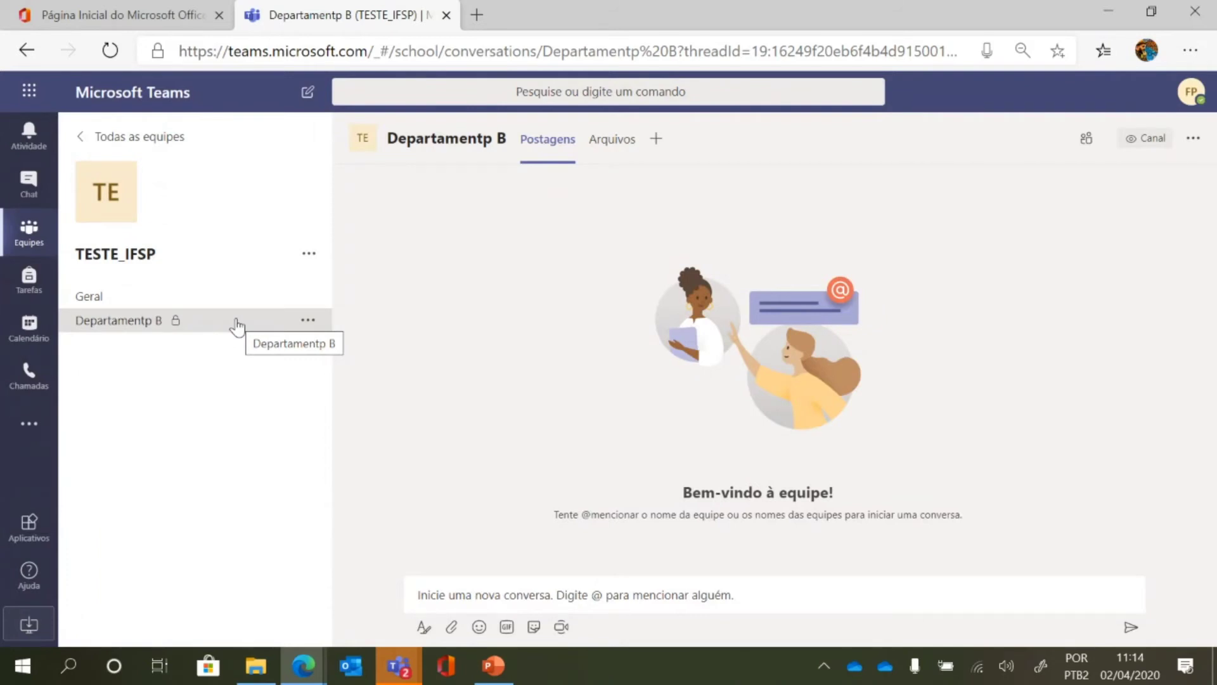
# Explore attaching a file from the computer to a new post in Departamentp B and cancel the file selection.
pyautogui.click(452, 628)
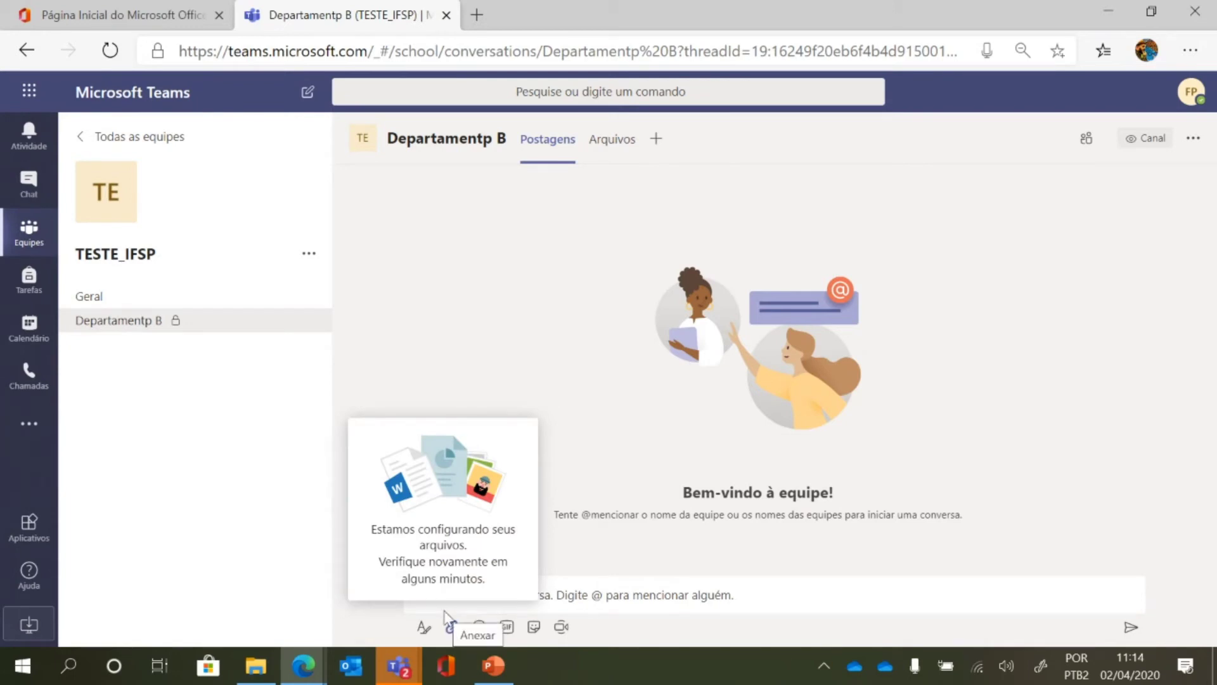
pyautogui.click(446, 615)
pyautogui.click(447, 615)
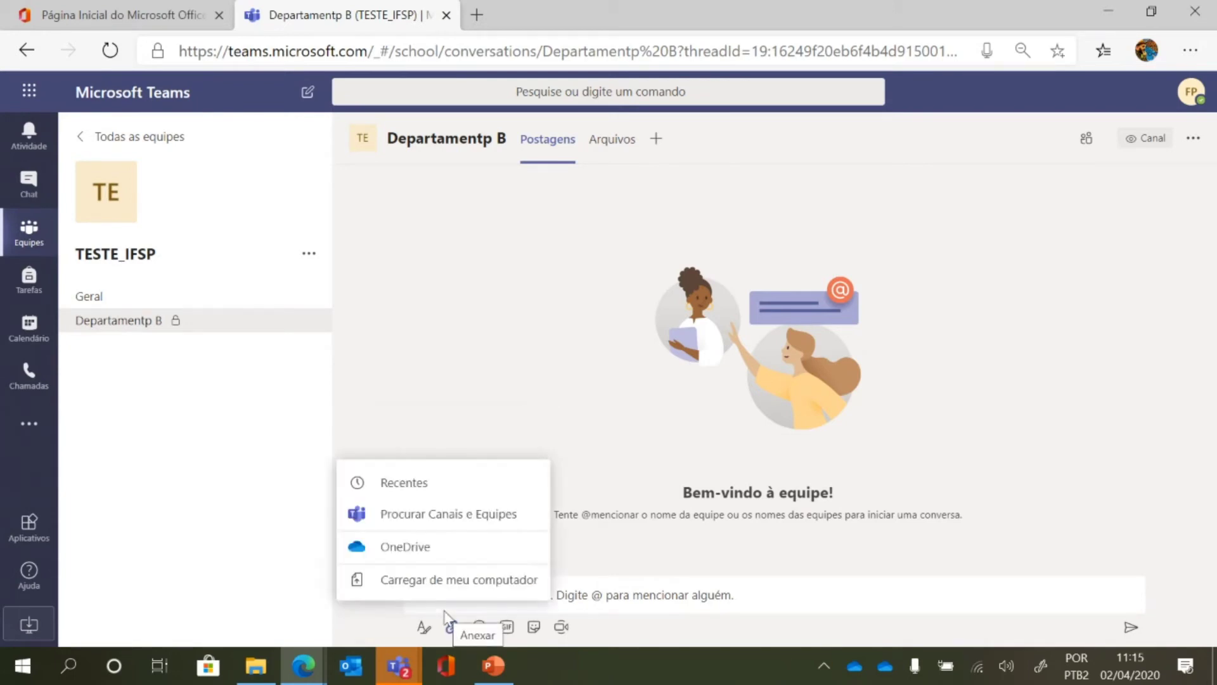
pyautogui.click(439, 582)
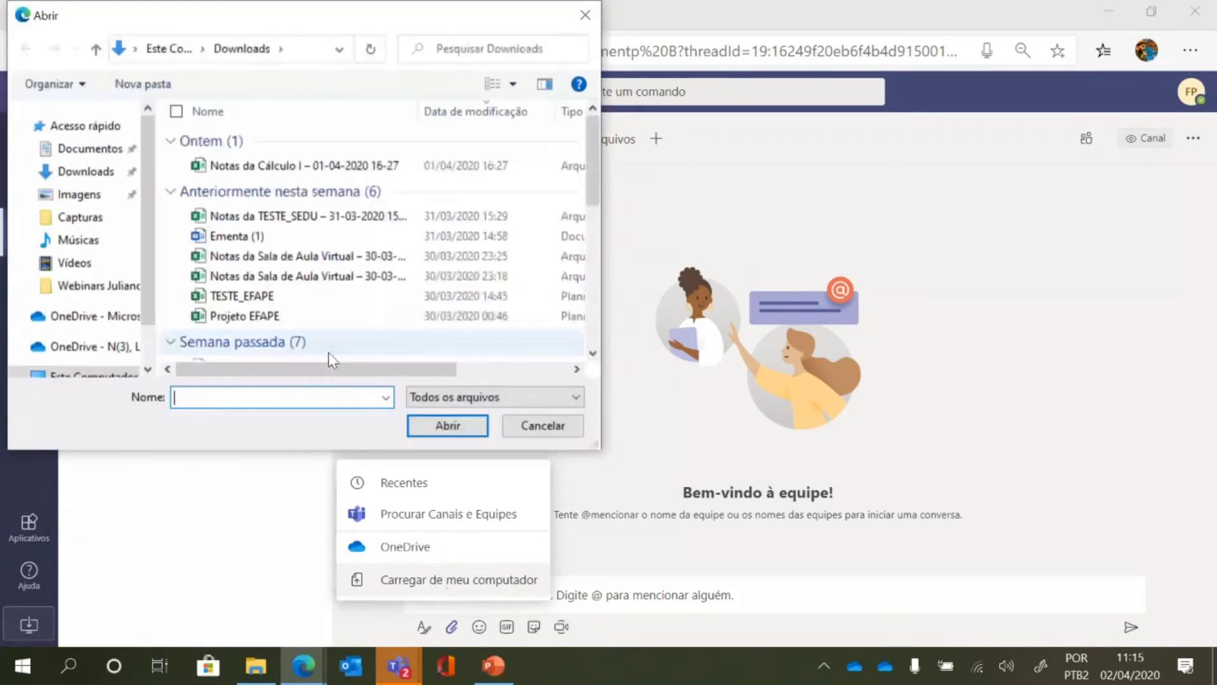
pyautogui.click(444, 559)
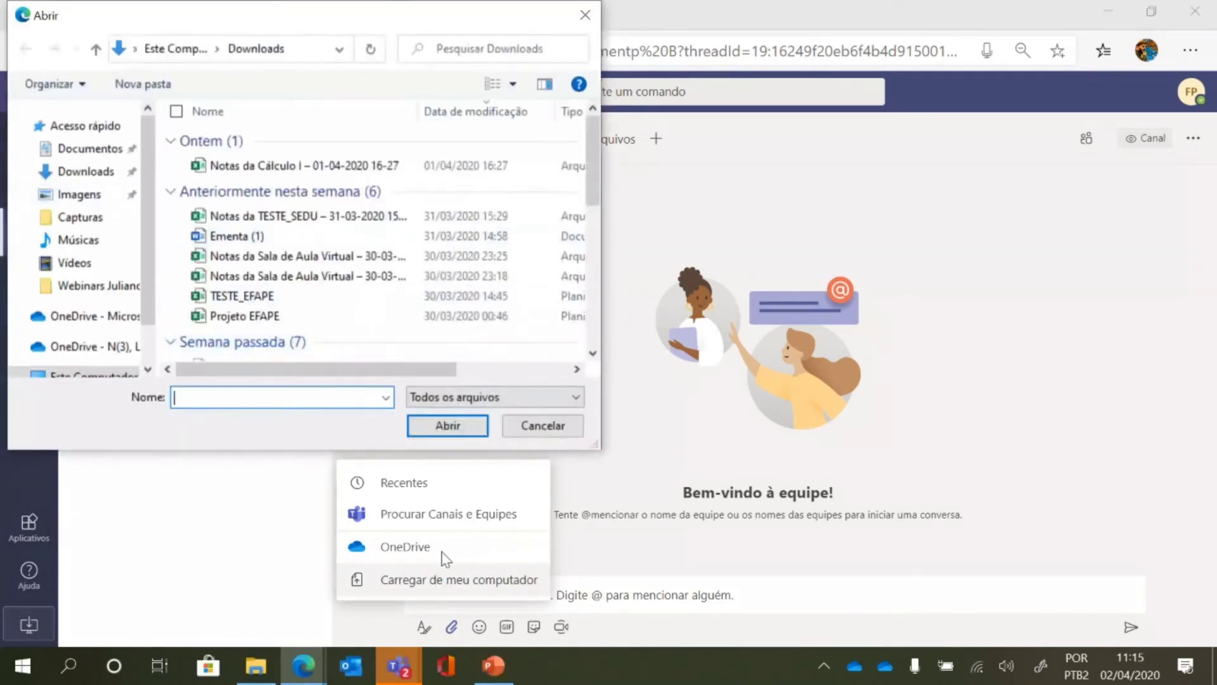
pyautogui.click(400, 550)
pyautogui.click(532, 426)
# Preview attaching a file from OneDrive, leave the picker, and show the post's attachment sources again.
pyautogui.click(402, 549)
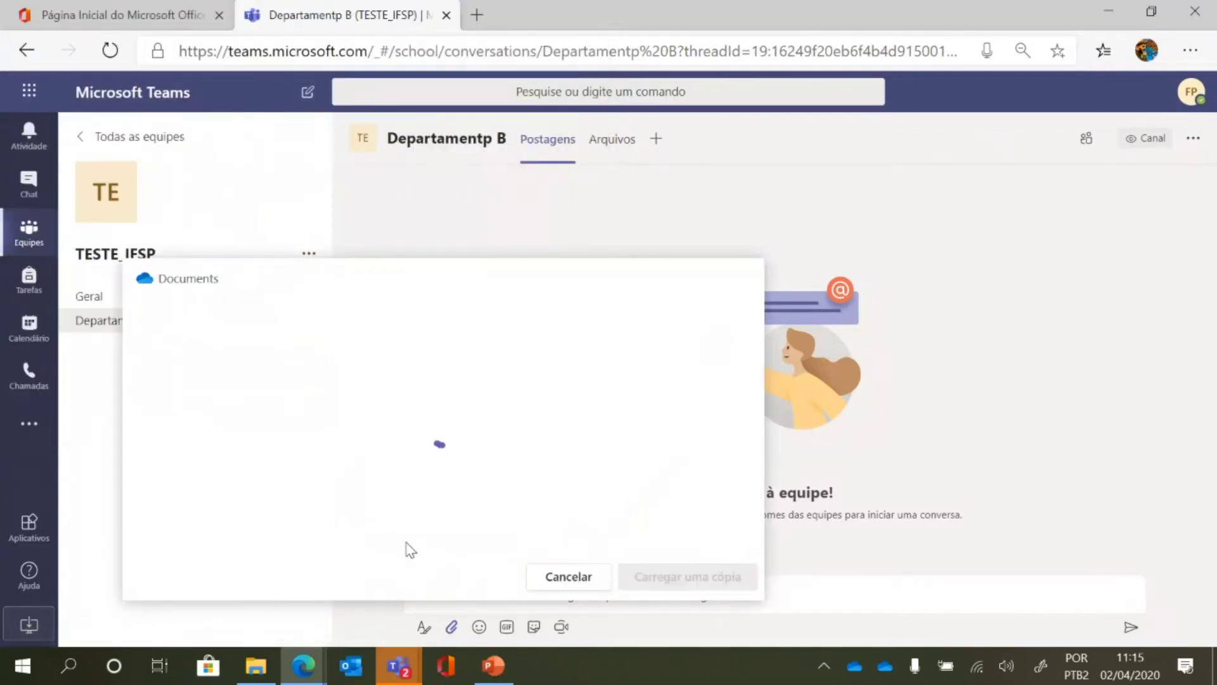
pyautogui.click(452, 628)
pyautogui.click(452, 626)
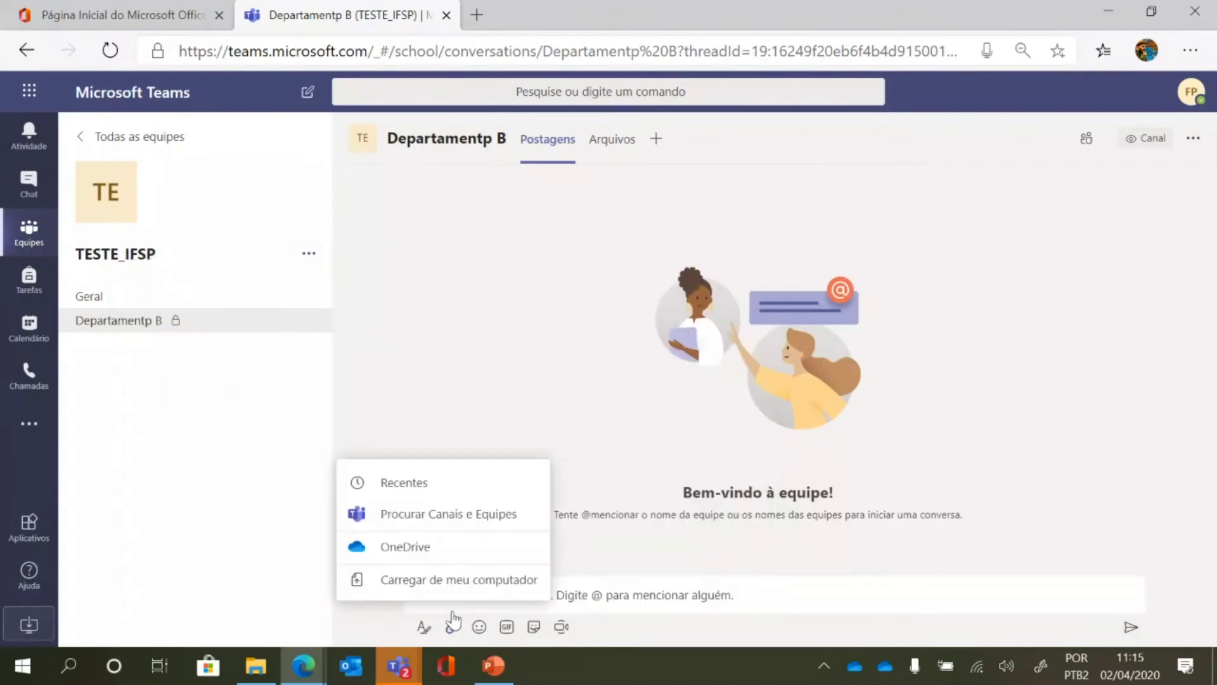
# Attach Administrativos.pdf from the computer's Downloads folder to a new post in Departamentp B and send it.
pyautogui.click(423, 595)
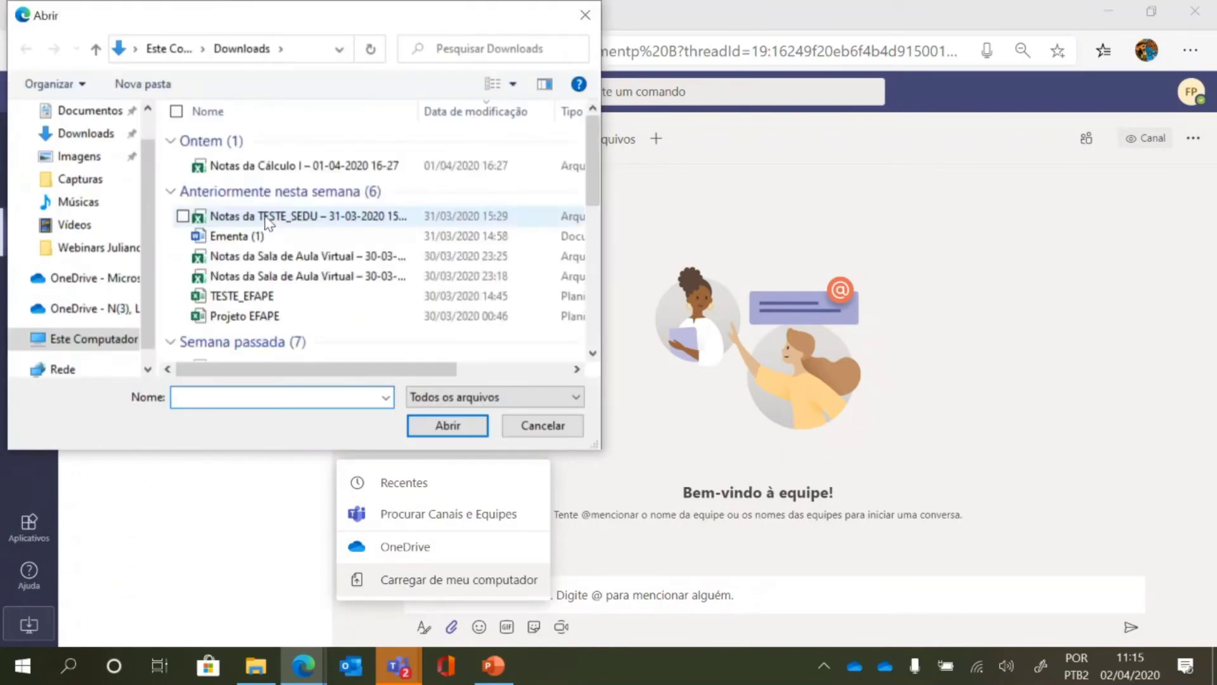
pyautogui.scroll(-2, 267, 223)
pyautogui.scroll(-4, 266, 223)
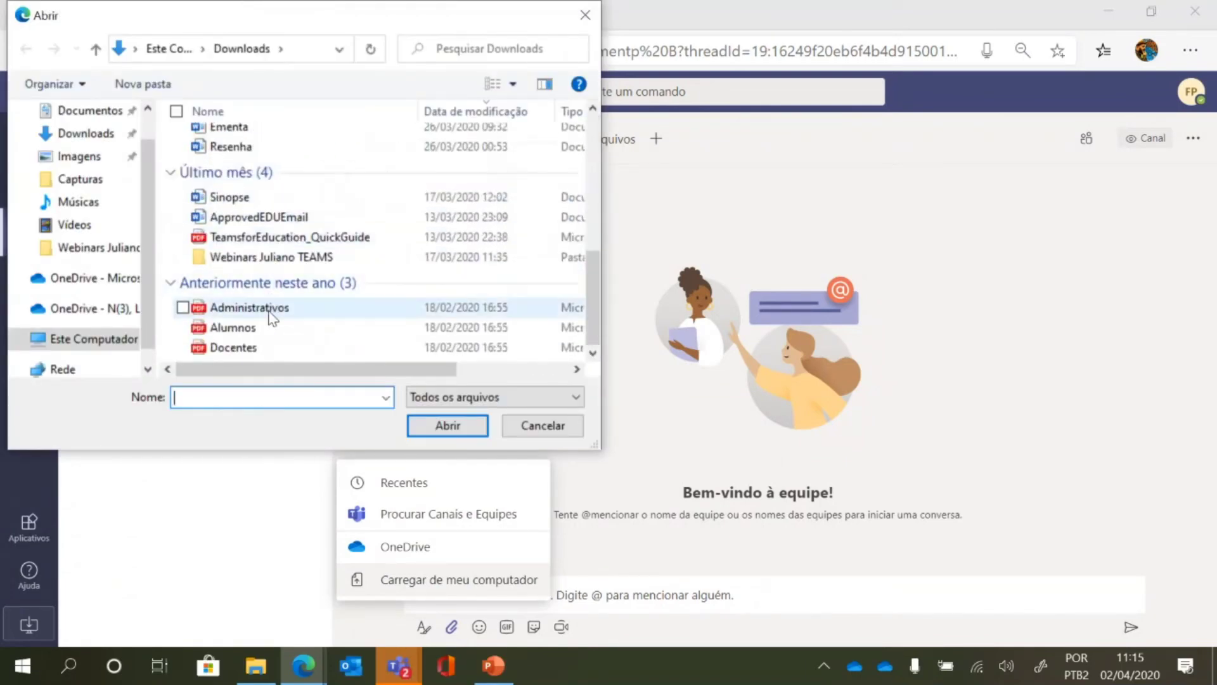
pyautogui.doubleClick(270, 310)
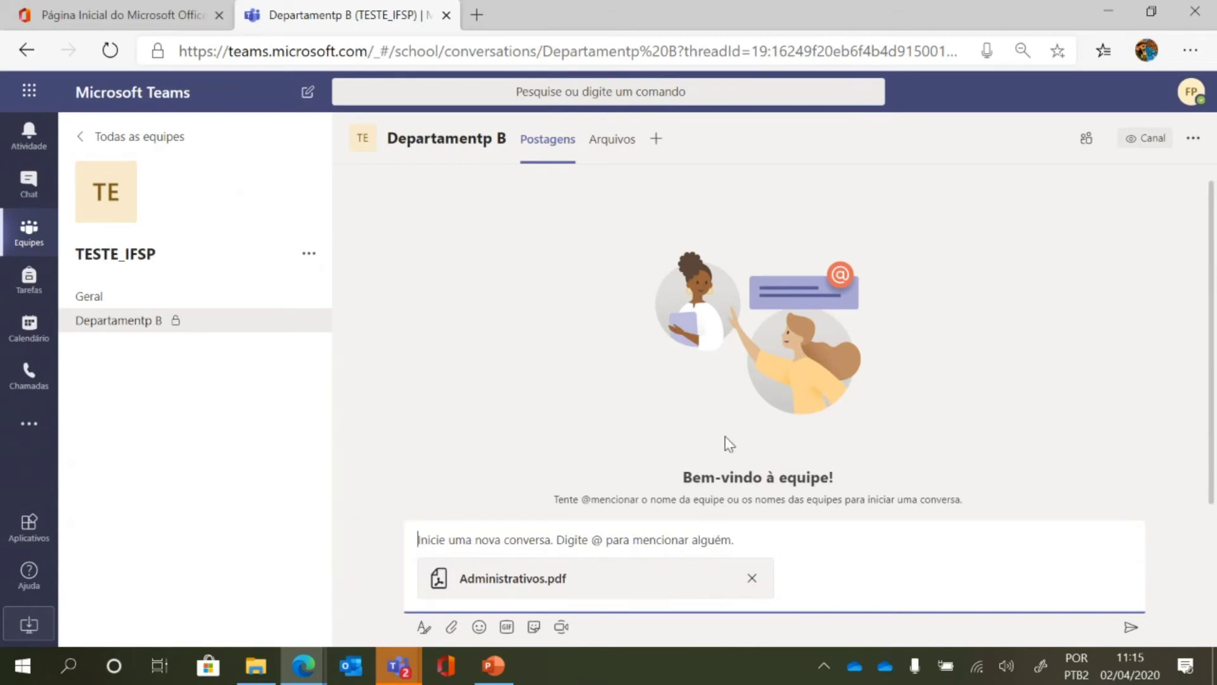
pyautogui.click(1134, 629)
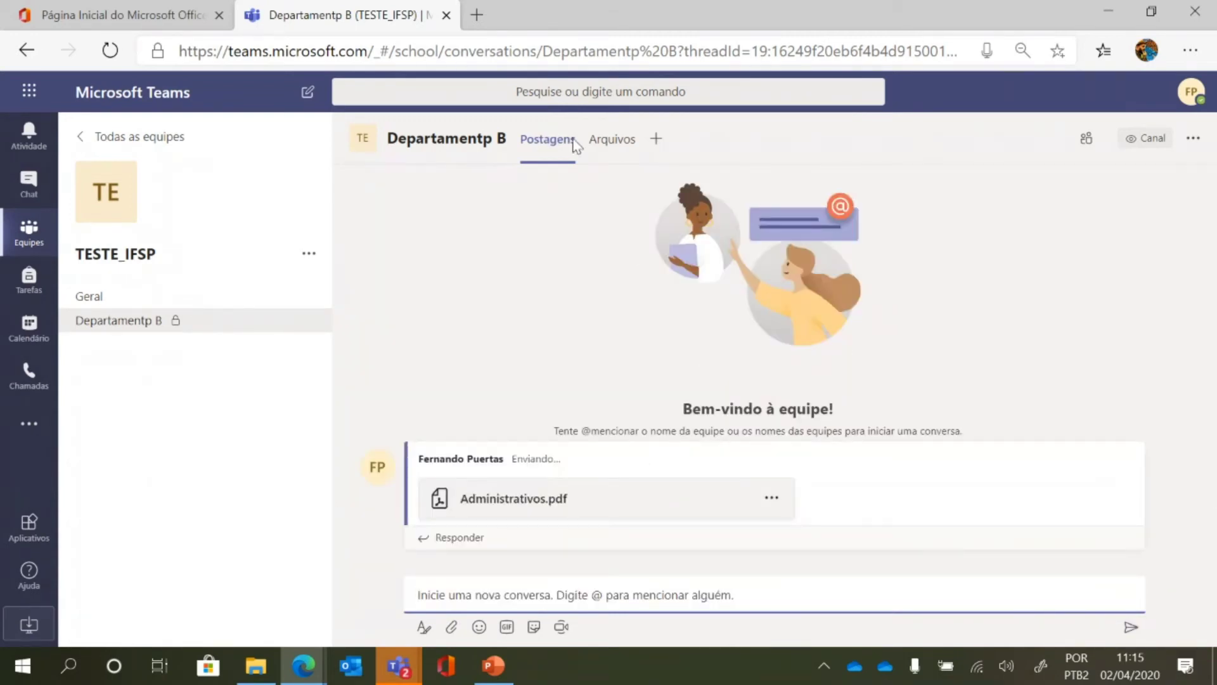
# View the files of Departamentp B, visit the Geral channel, and return to the posts of Departamentp B.
pyautogui.click(604, 148)
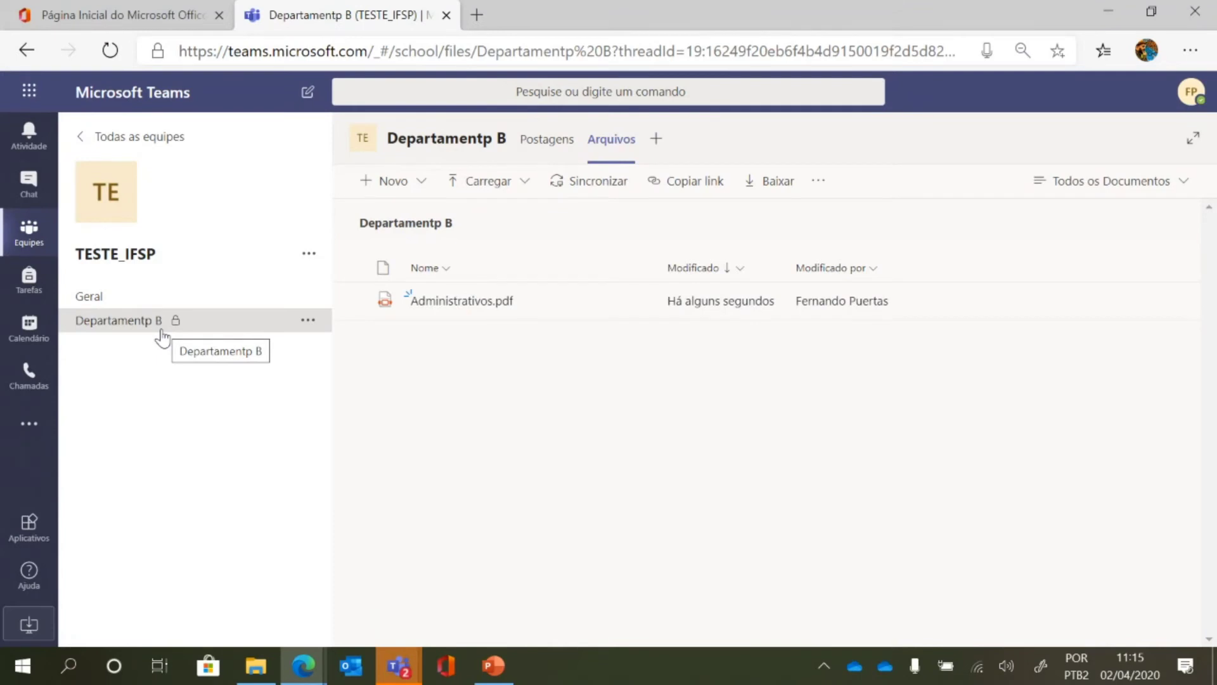
pyautogui.click(118, 298)
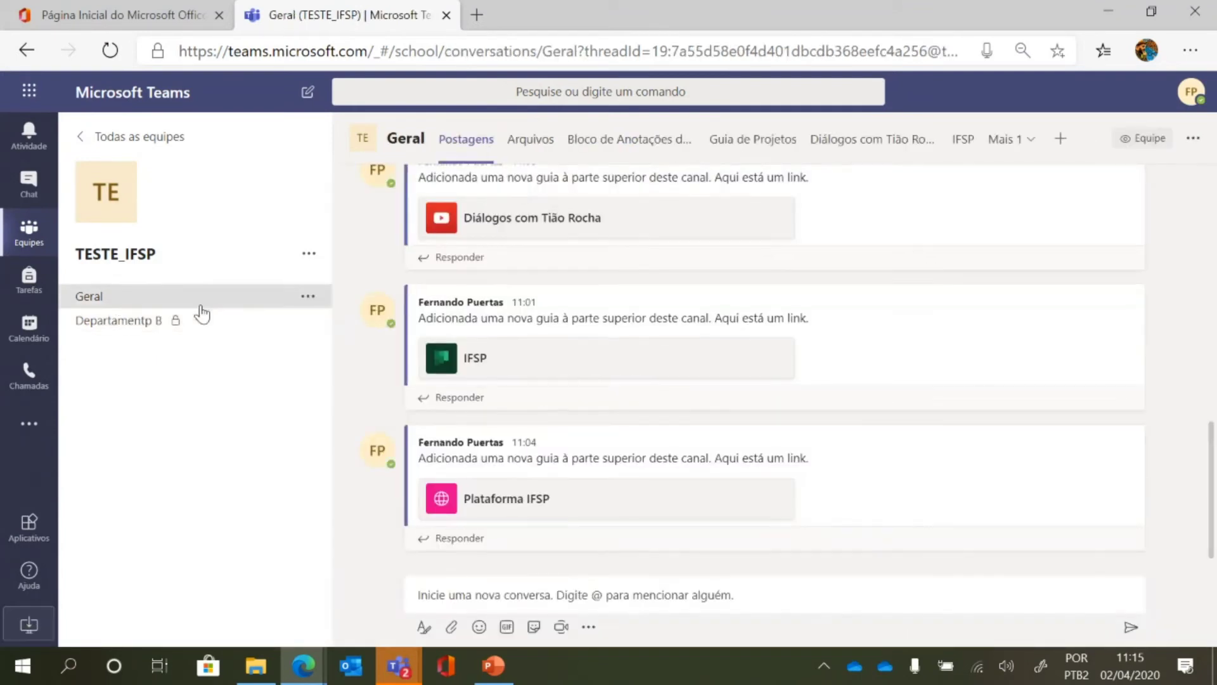
pyautogui.click(169, 334)
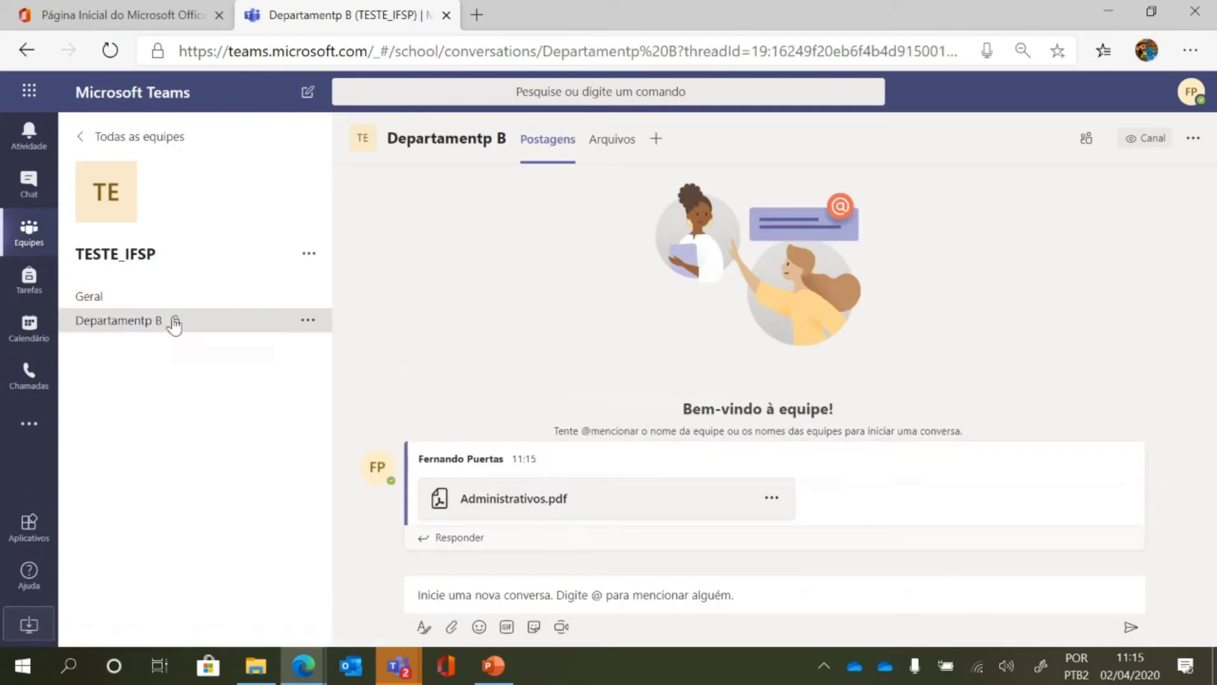
# View the Departamentp B channel's files and open the IFSP plan board in the Geral channel.
pyautogui.click(613, 146)
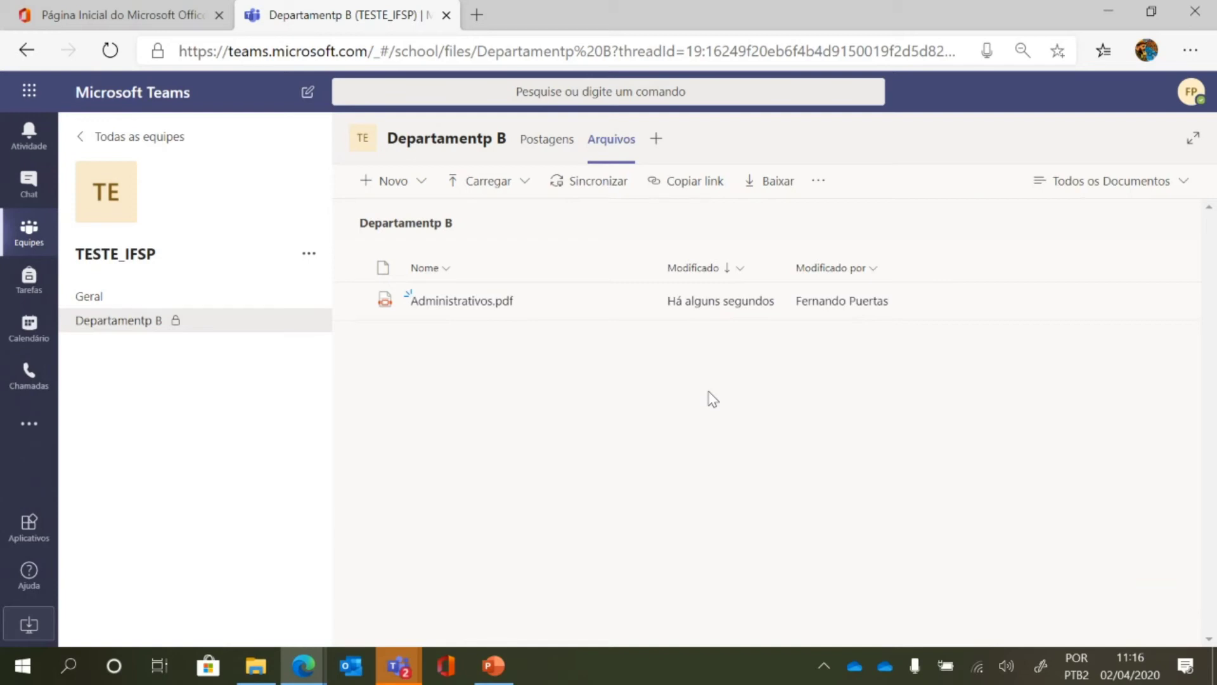
pyautogui.click(83, 299)
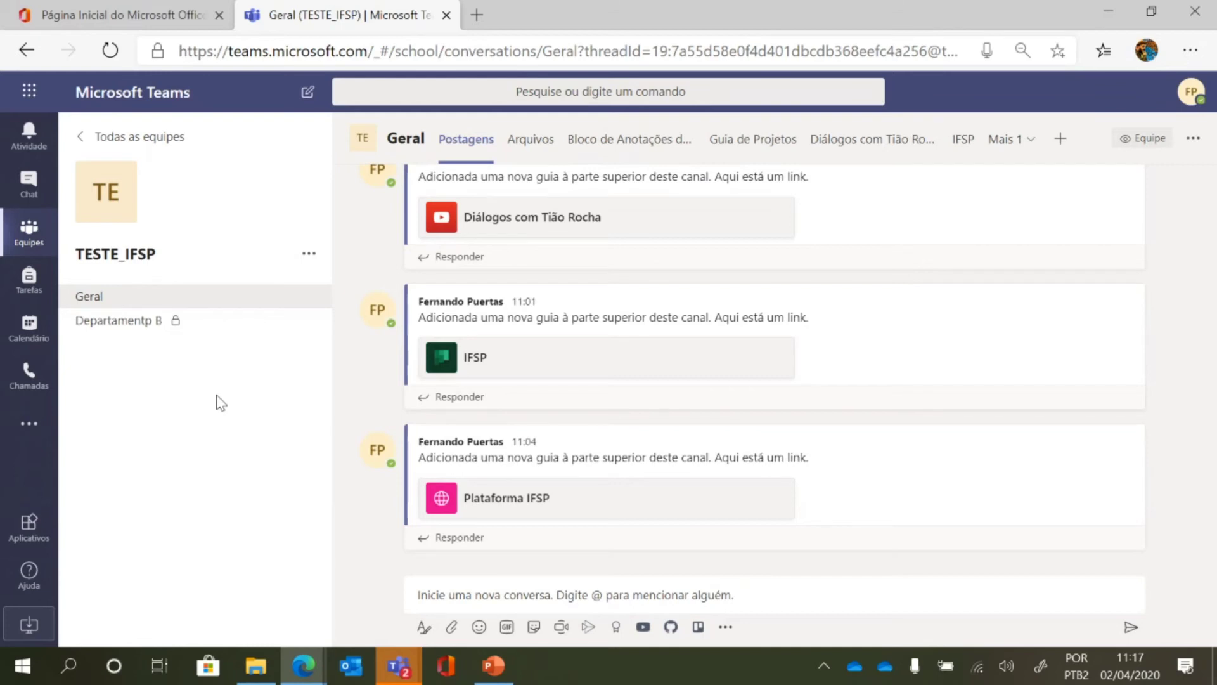
pyautogui.click(959, 171)
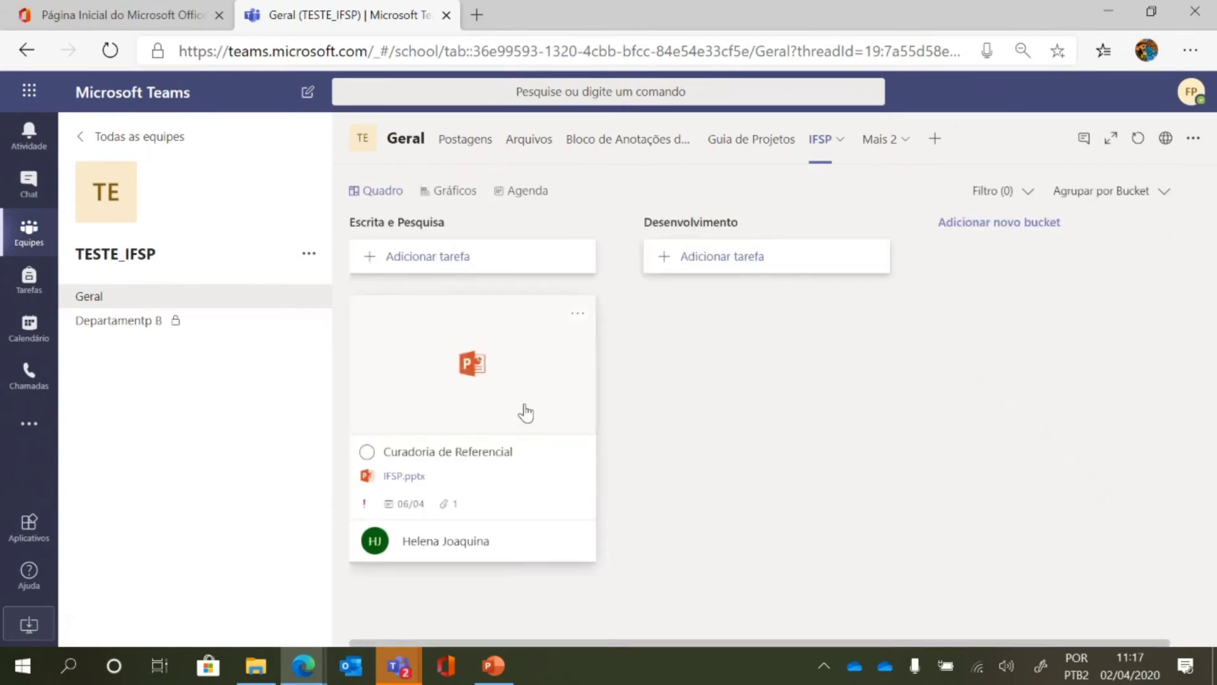
# Inspect the Mover Tarefa settings of the Curadoria de Referencial task and close them without moving it.
pyautogui.click(578, 315)
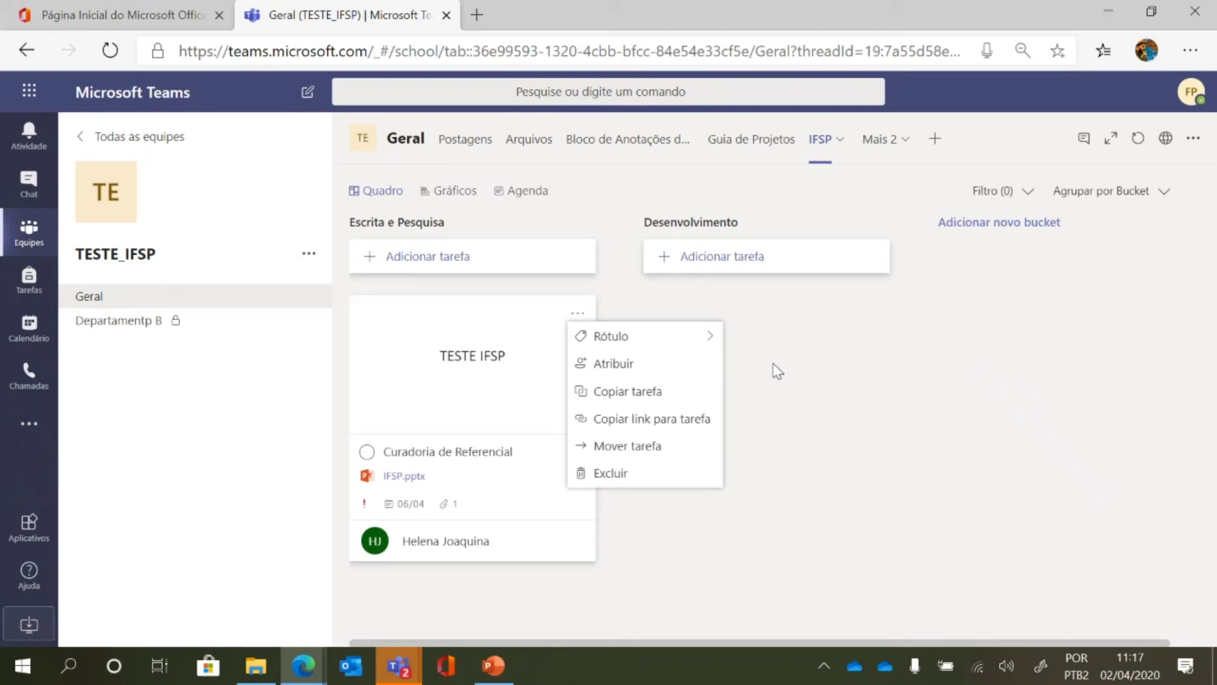
pyautogui.click(665, 446)
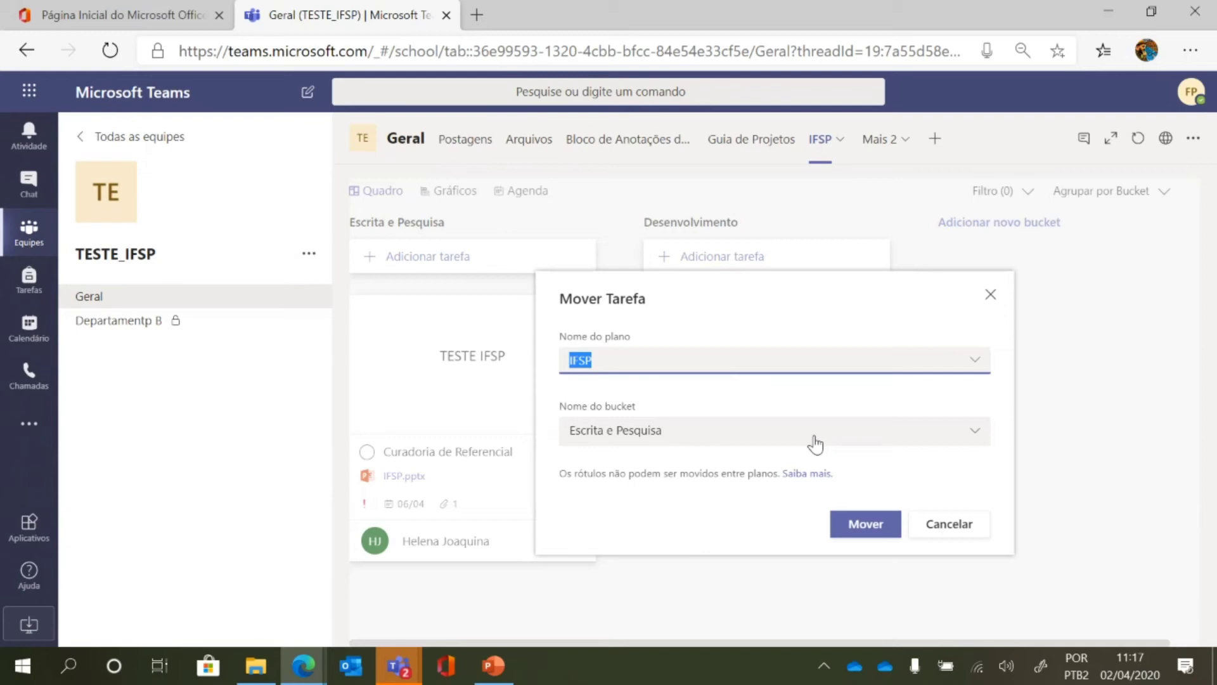
pyautogui.click(1001, 305)
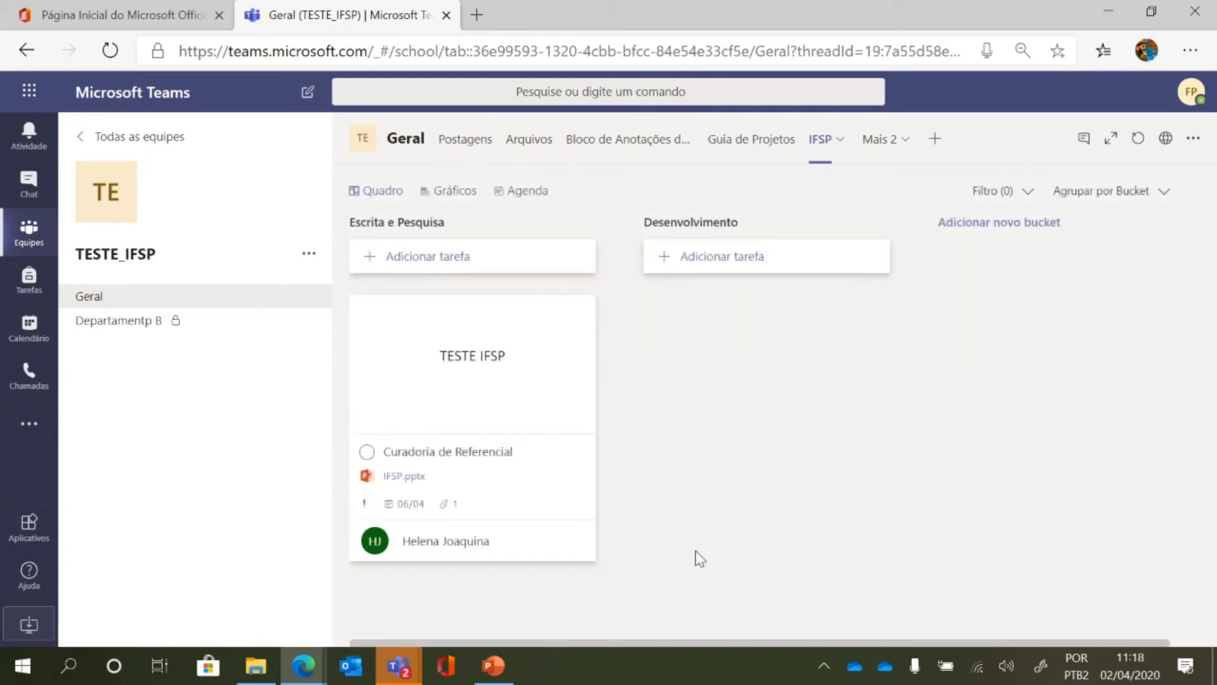
# Open Planner from the Office 365 home page and display the recent IFSP plan.
pyautogui.click(131, 19)
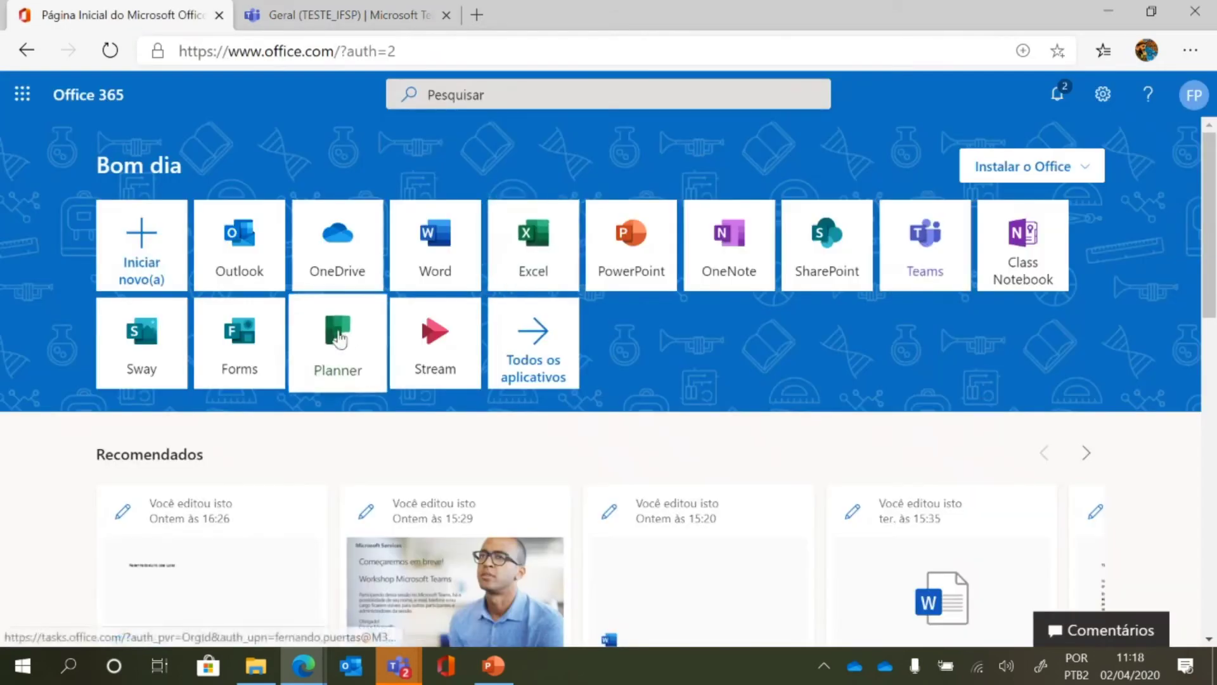
pyautogui.click(343, 343)
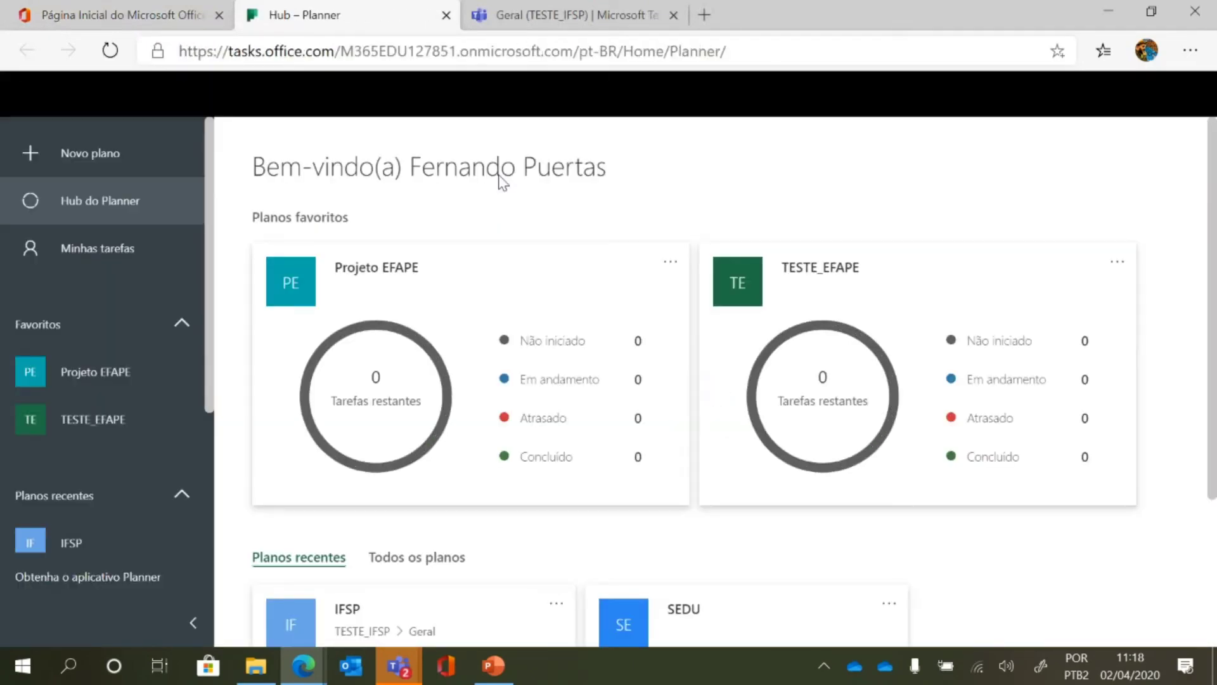
pyautogui.scroll(-2, 101, 412)
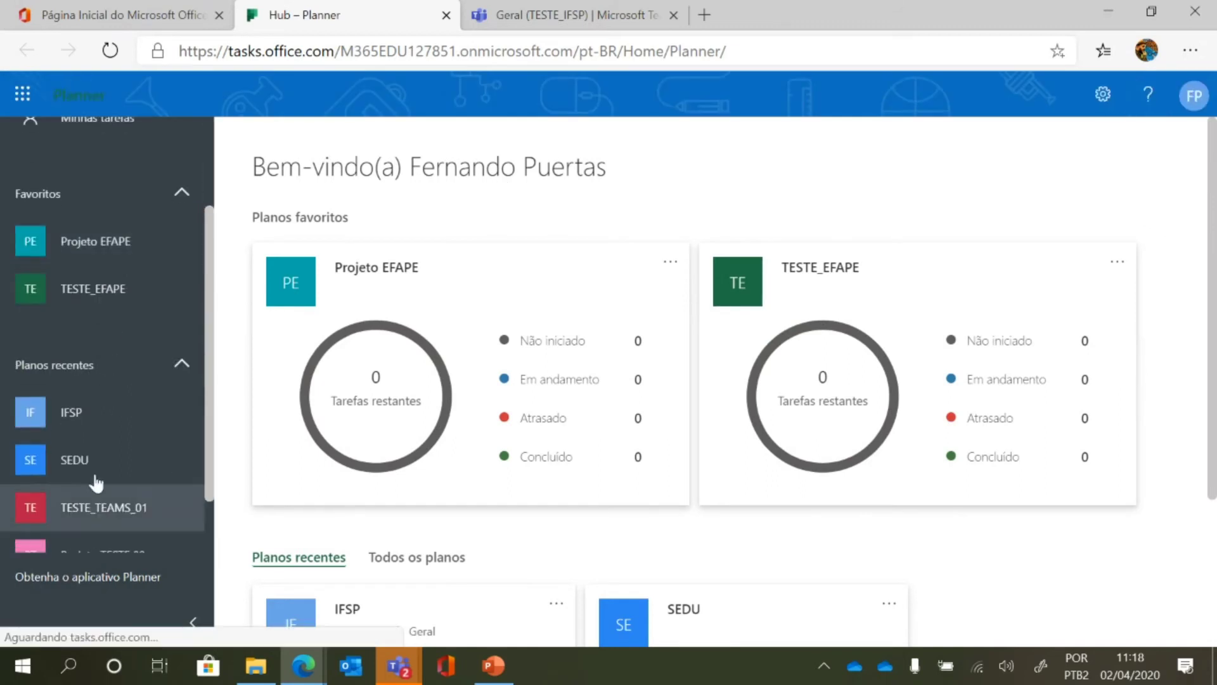
pyautogui.click(95, 409)
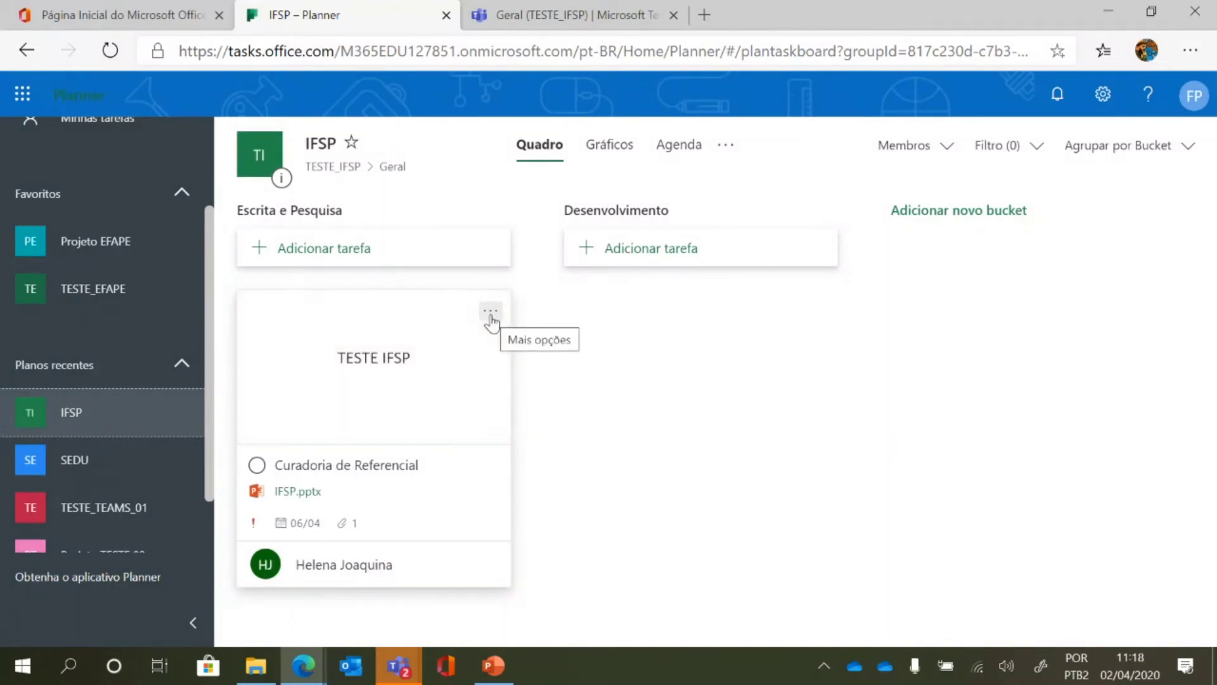
# Inspect the Copiar Tarefa settings and destination plans for the Curadoria de Referencial task, and leave without copying it.
pyautogui.click(491, 312)
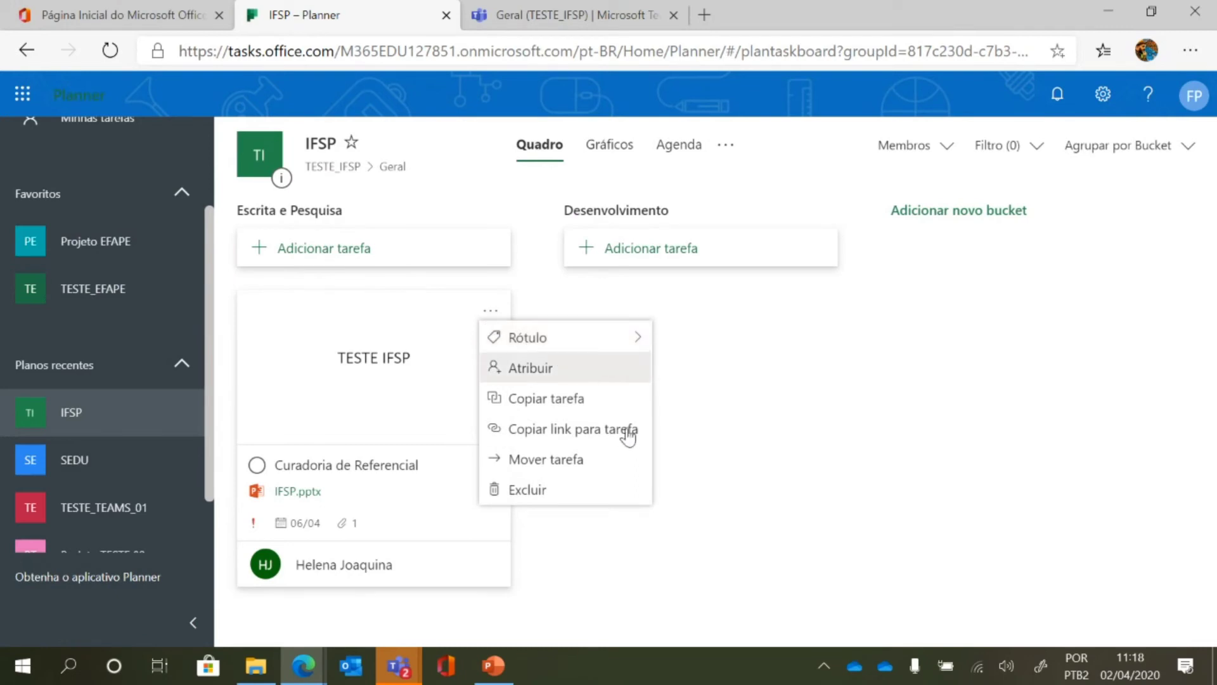
pyautogui.click(561, 399)
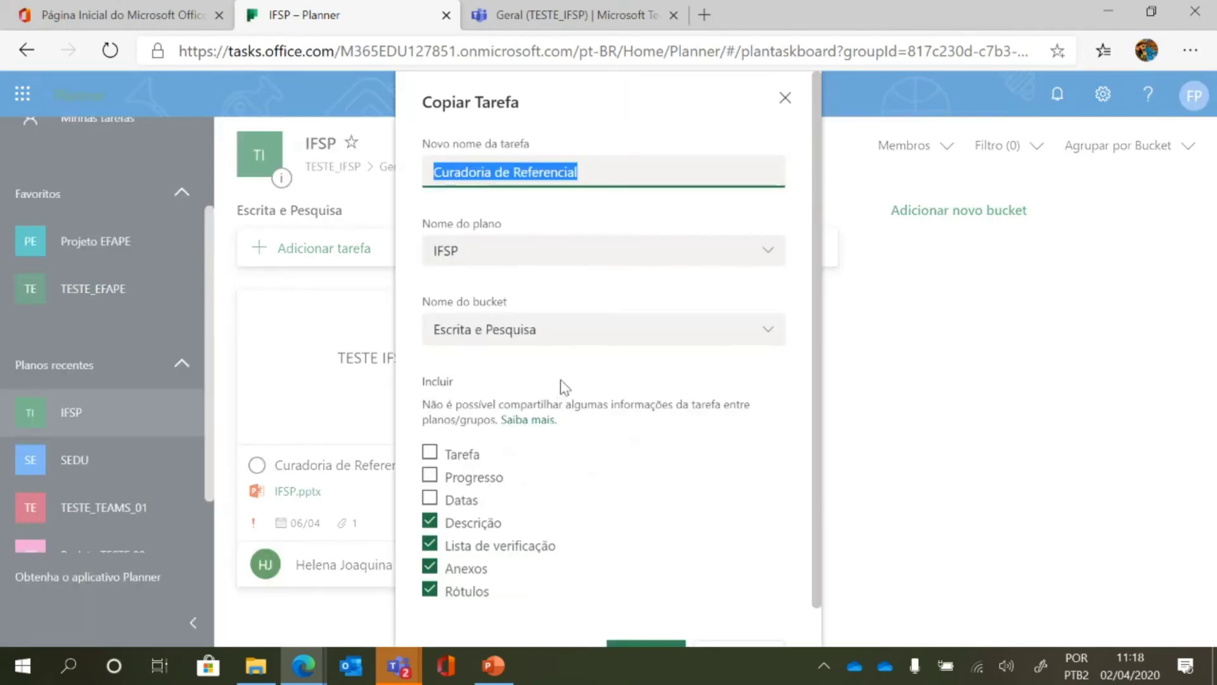
pyautogui.click(765, 255)
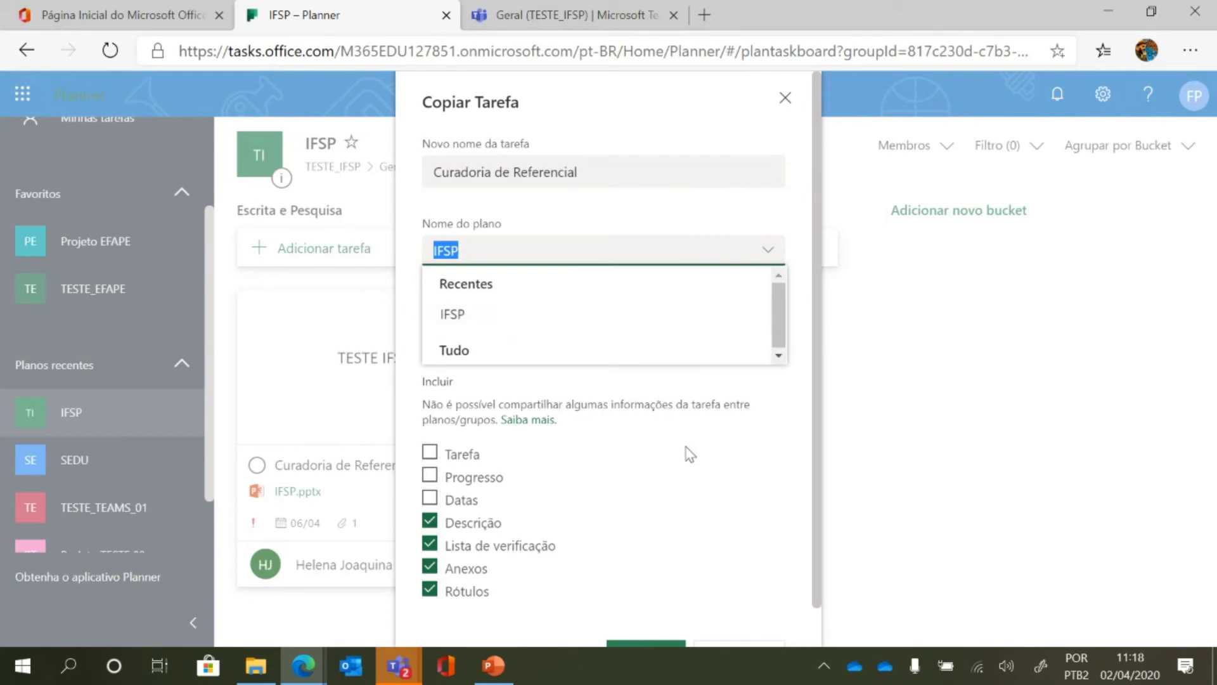
pyautogui.click(706, 479)
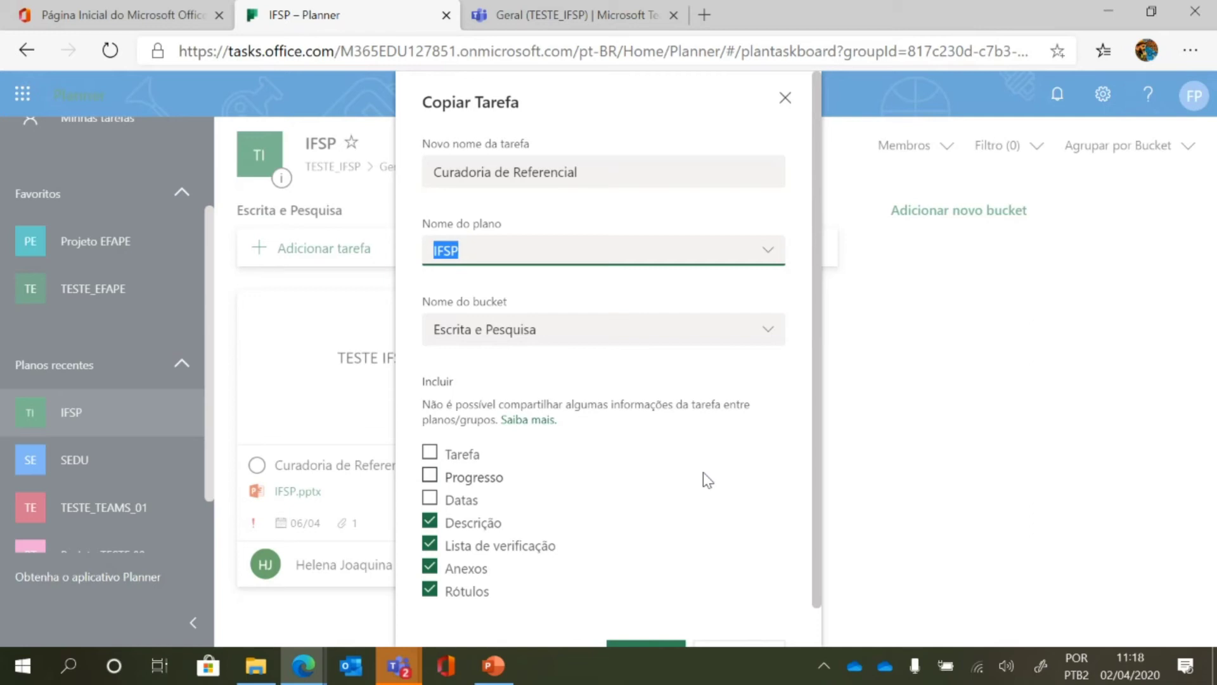
pyautogui.click(785, 97)
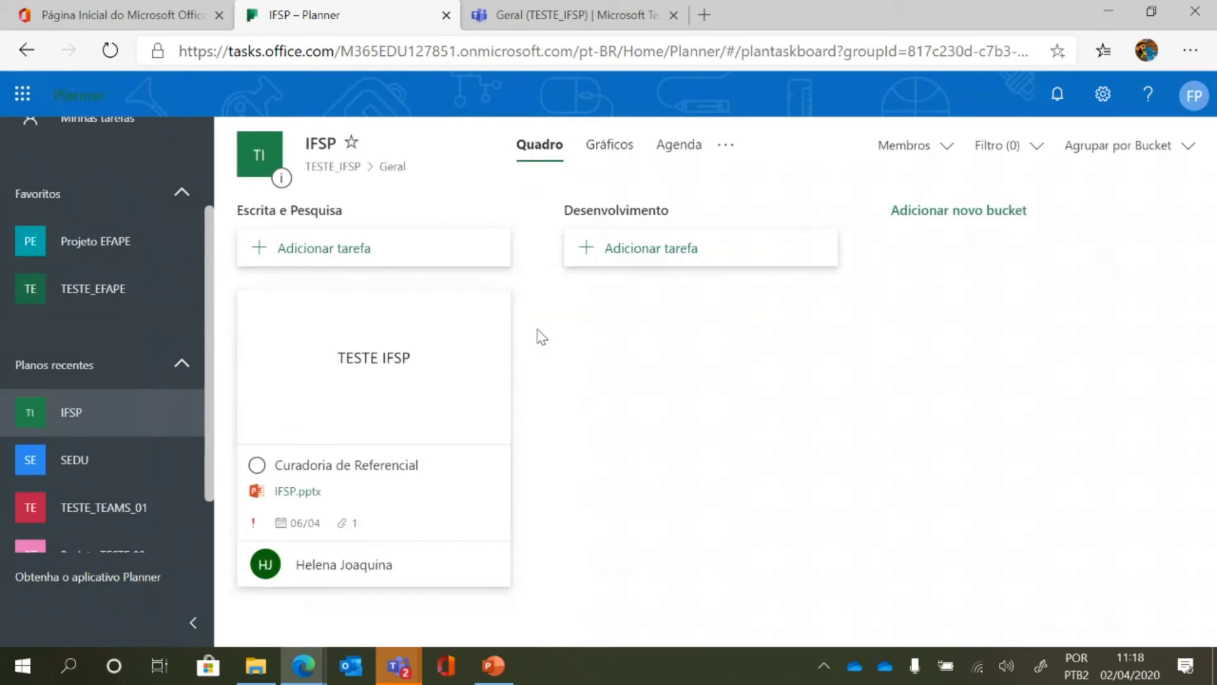
# Check in Planner which destination plans are offered for moving the Curadoria de Referencial task, and leave without moving it.
pyautogui.click(498, 314)
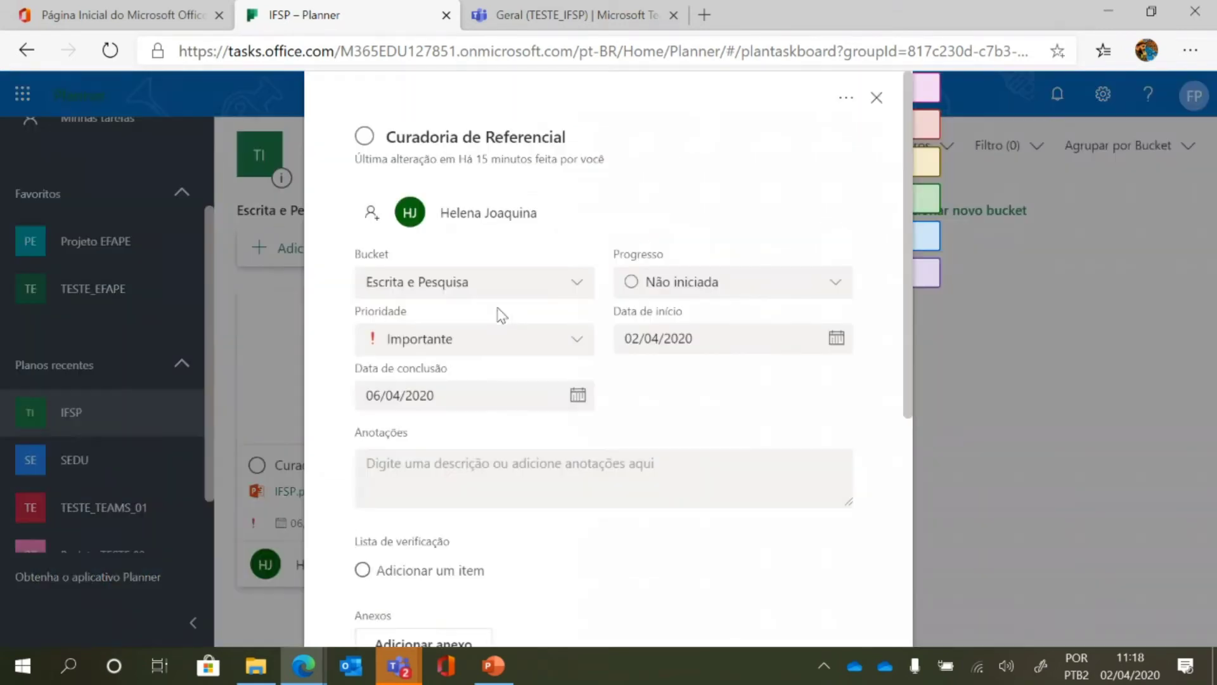
pyautogui.click(876, 98)
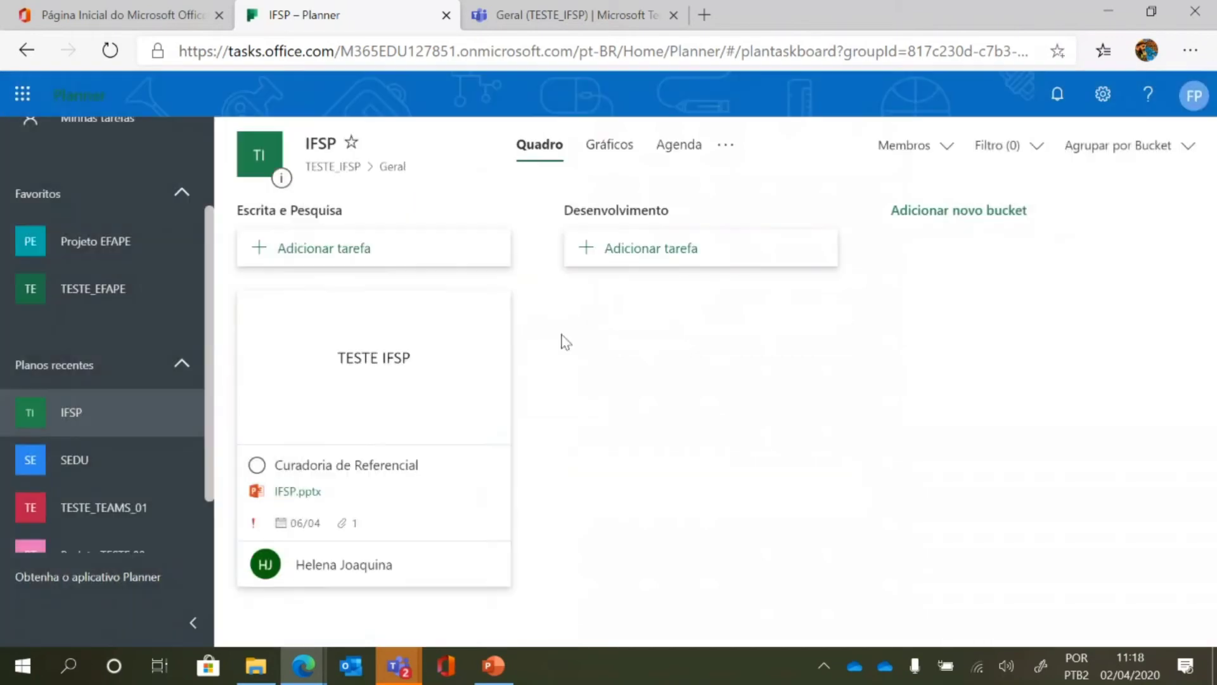
pyautogui.click(491, 312)
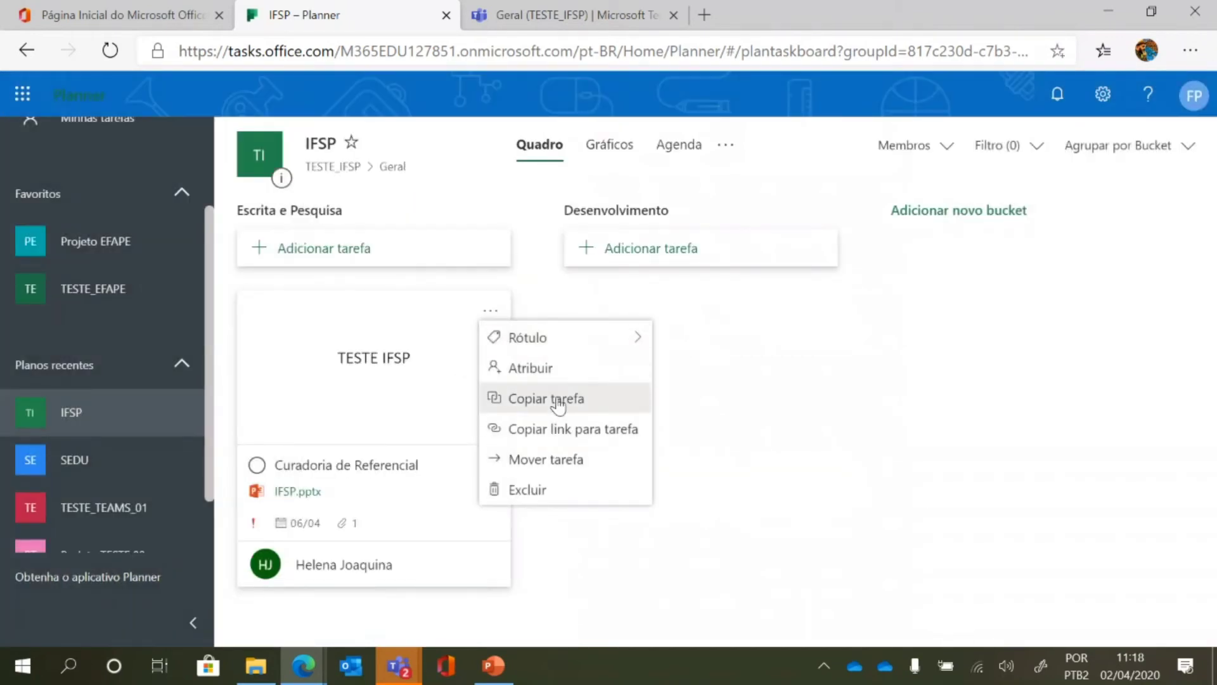
pyautogui.click(547, 459)
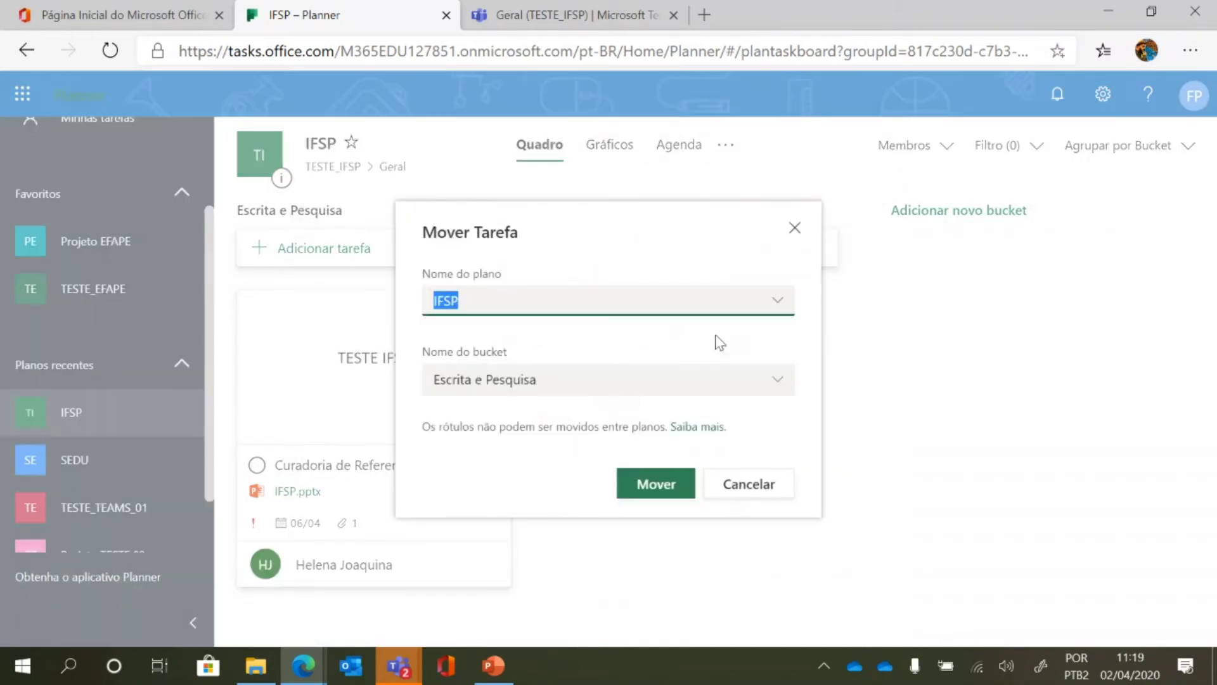
pyautogui.click(791, 308)
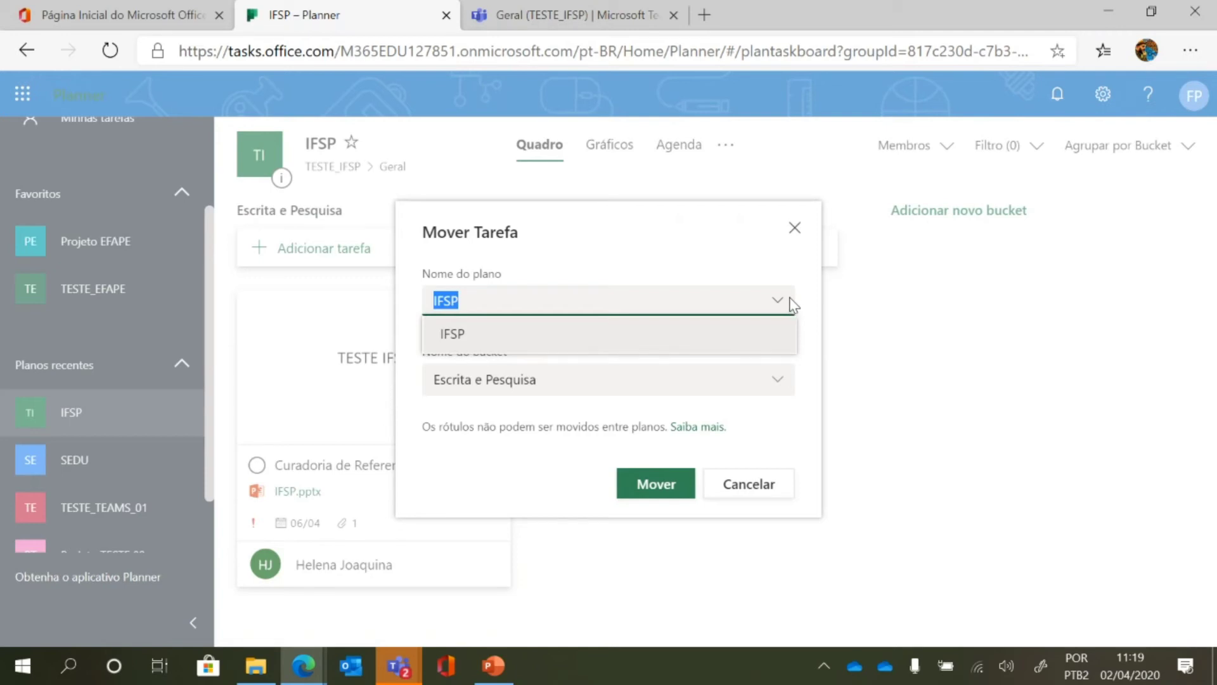
pyautogui.click(732, 277)
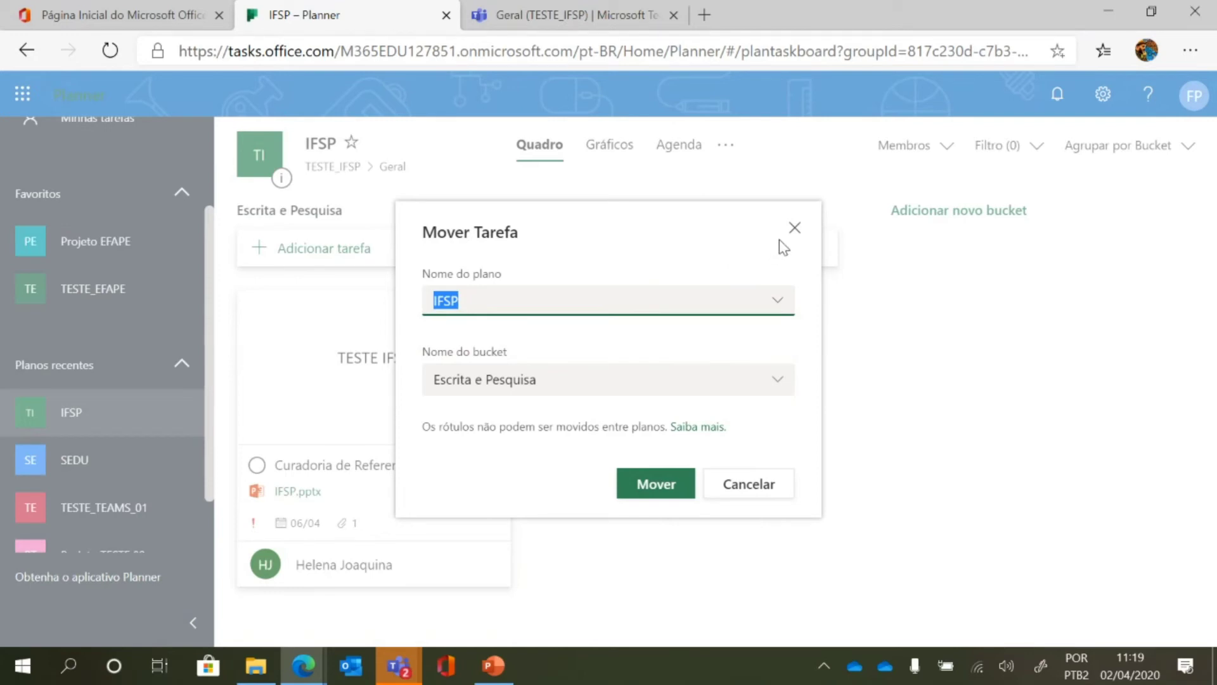
pyautogui.click(793, 230)
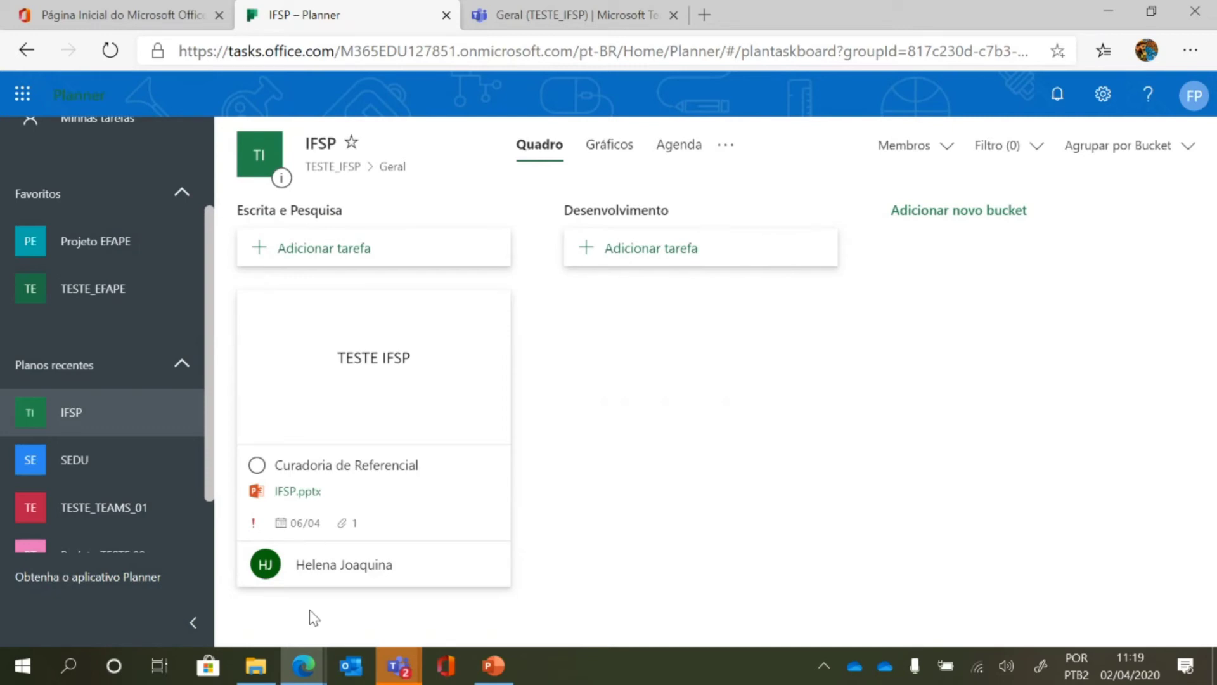
# Explore the new plan form with privacy set to Público and its group description option, and close it without creating a plan.
pyautogui.scroll(3, 19, 317)
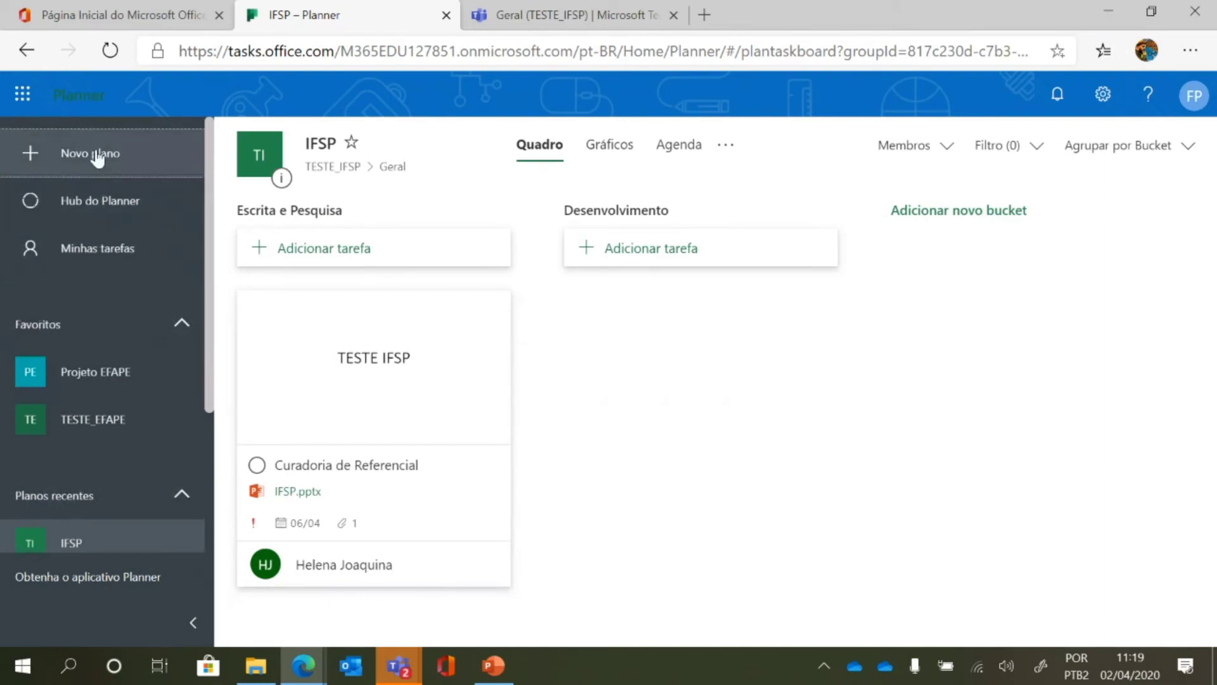
pyautogui.click(95, 155)
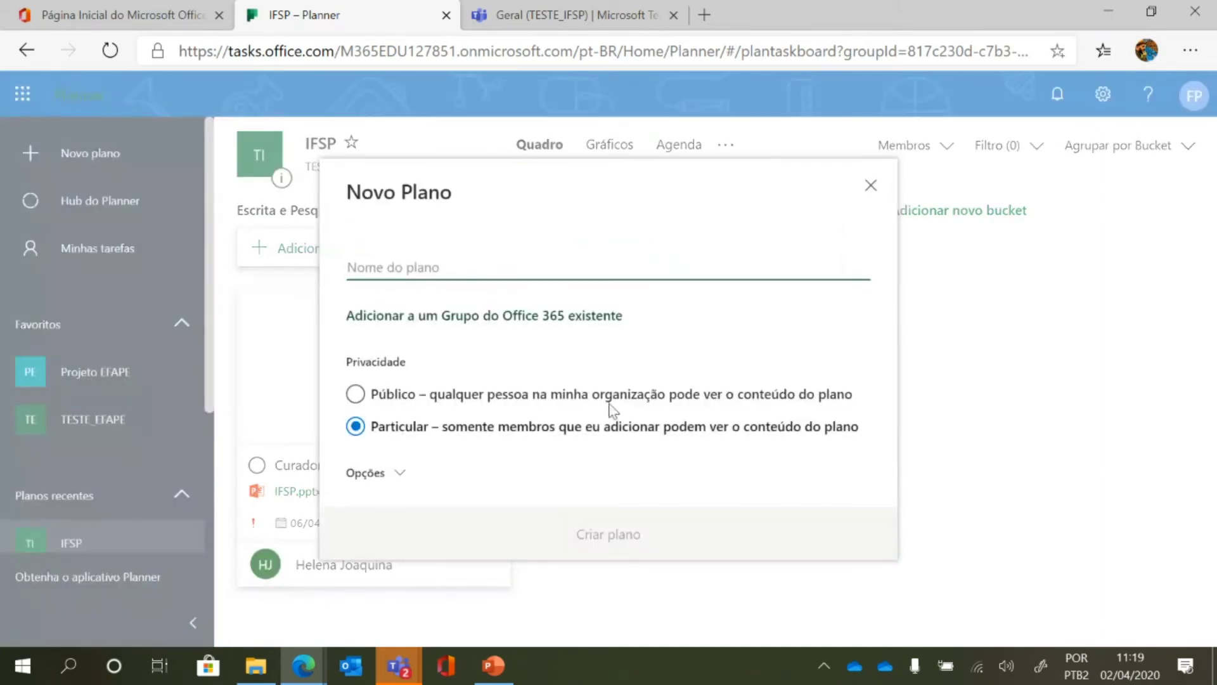
pyautogui.click(378, 396)
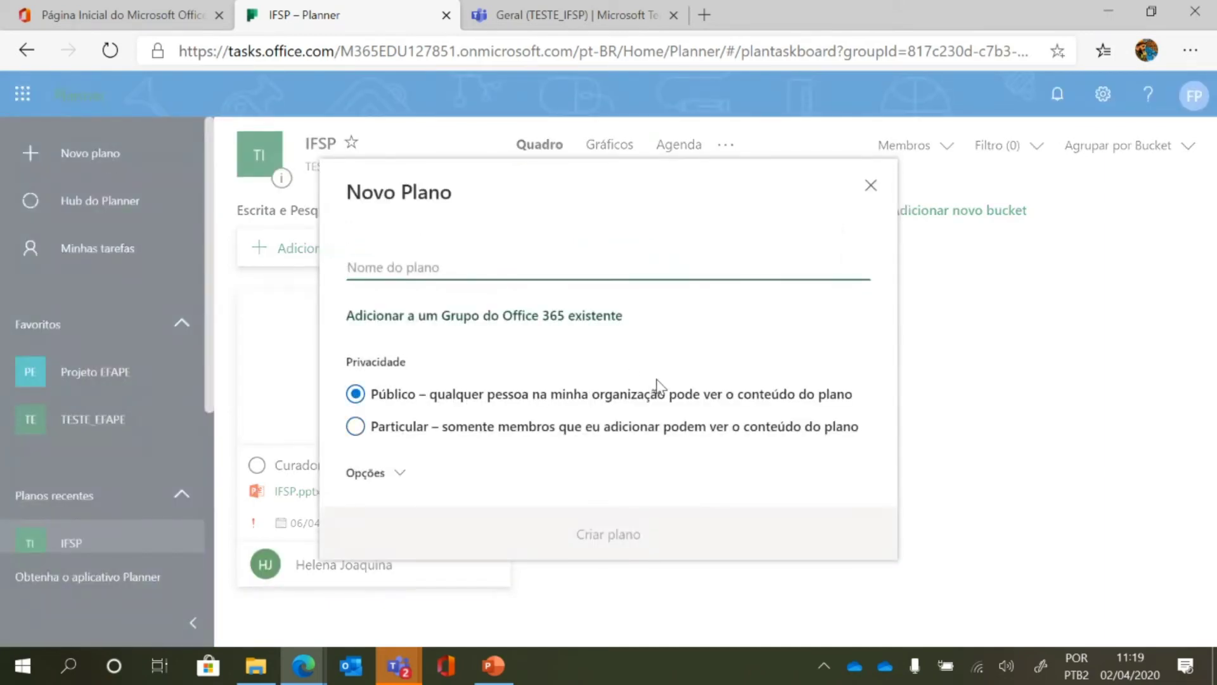
pyautogui.click(386, 475)
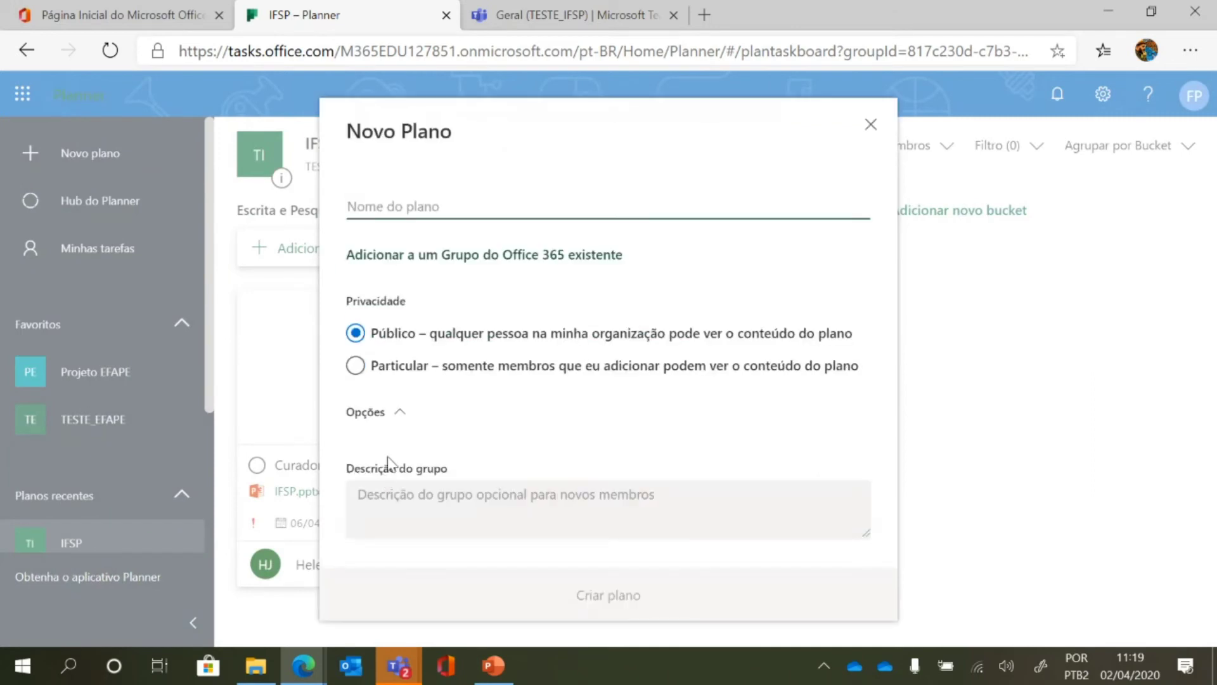
pyautogui.click(395, 415)
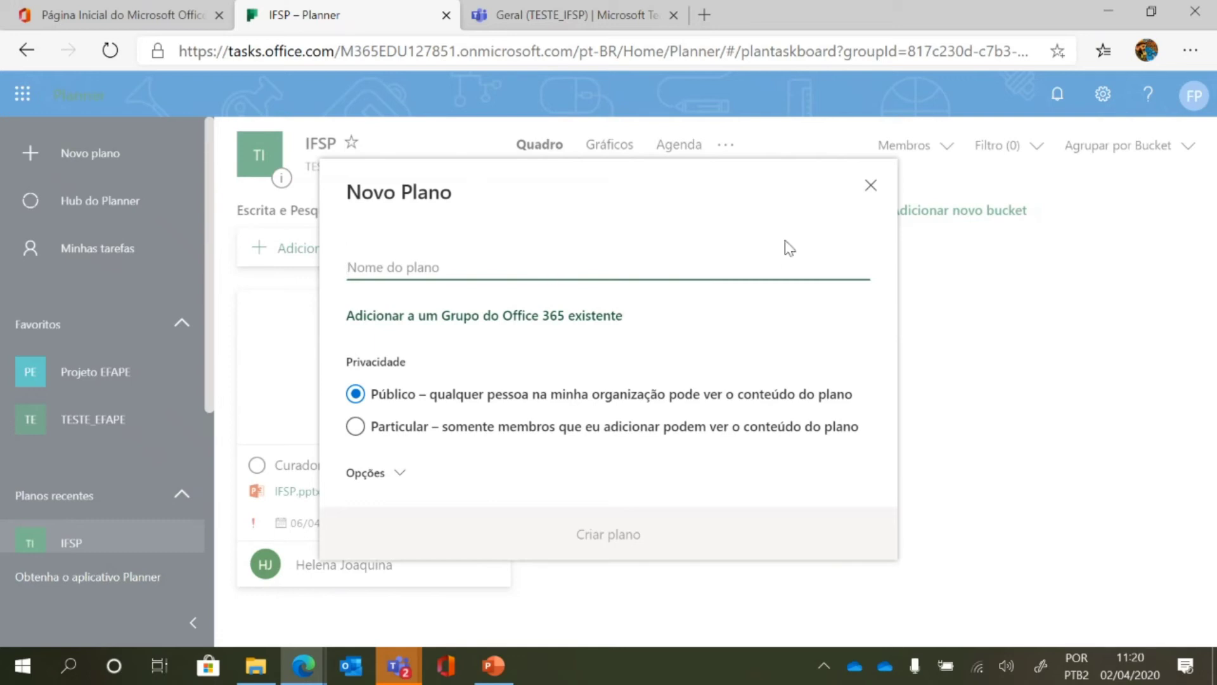
pyautogui.click(871, 186)
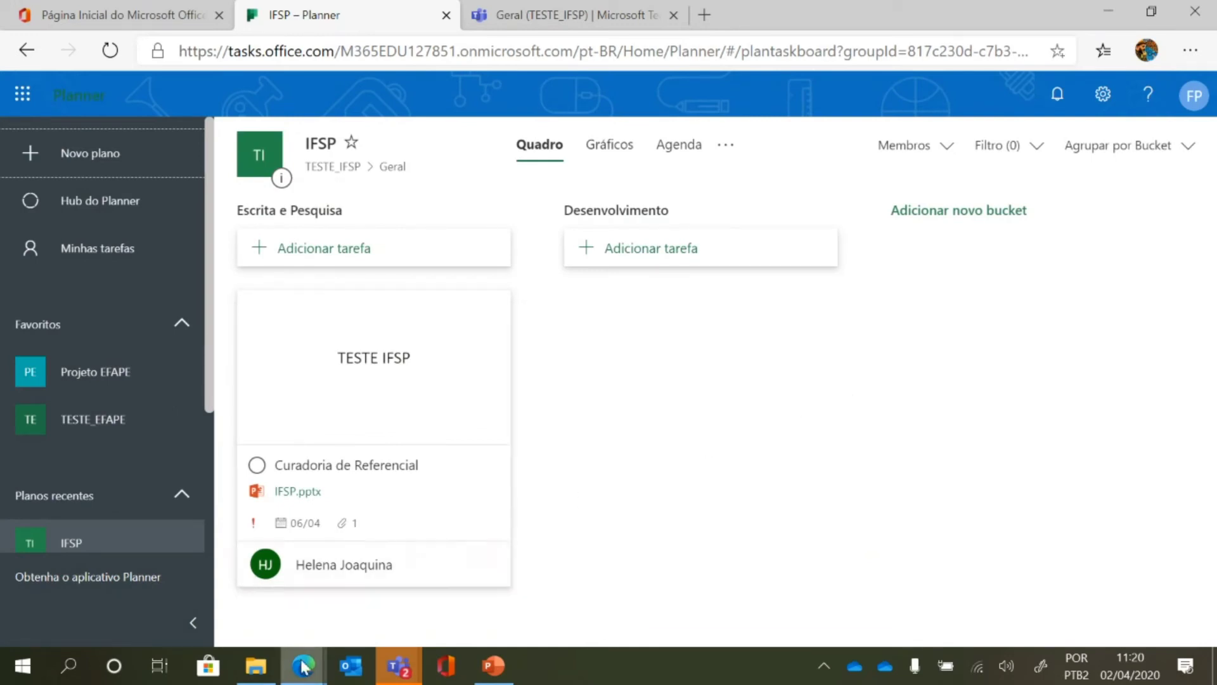
# Switch back to Teams, add Planner to the sidebar apps, open it, and bring up the list of other available apps.
pyautogui.moveTo(295, 669)
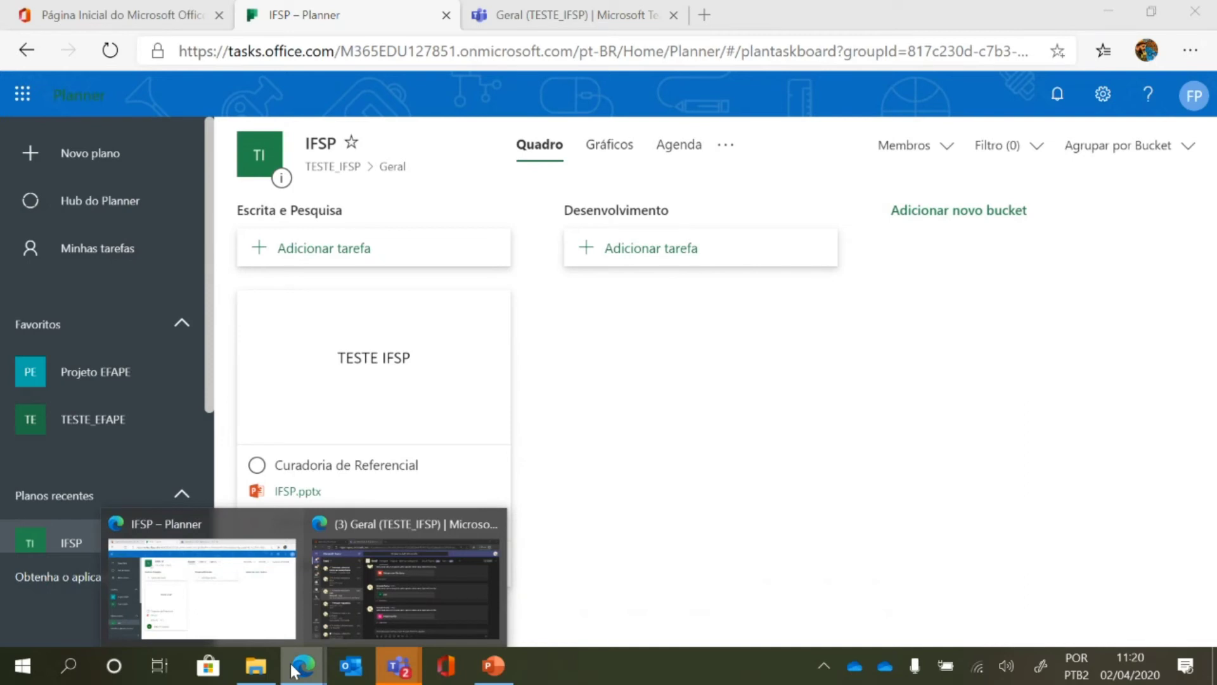
pyautogui.click(254, 596)
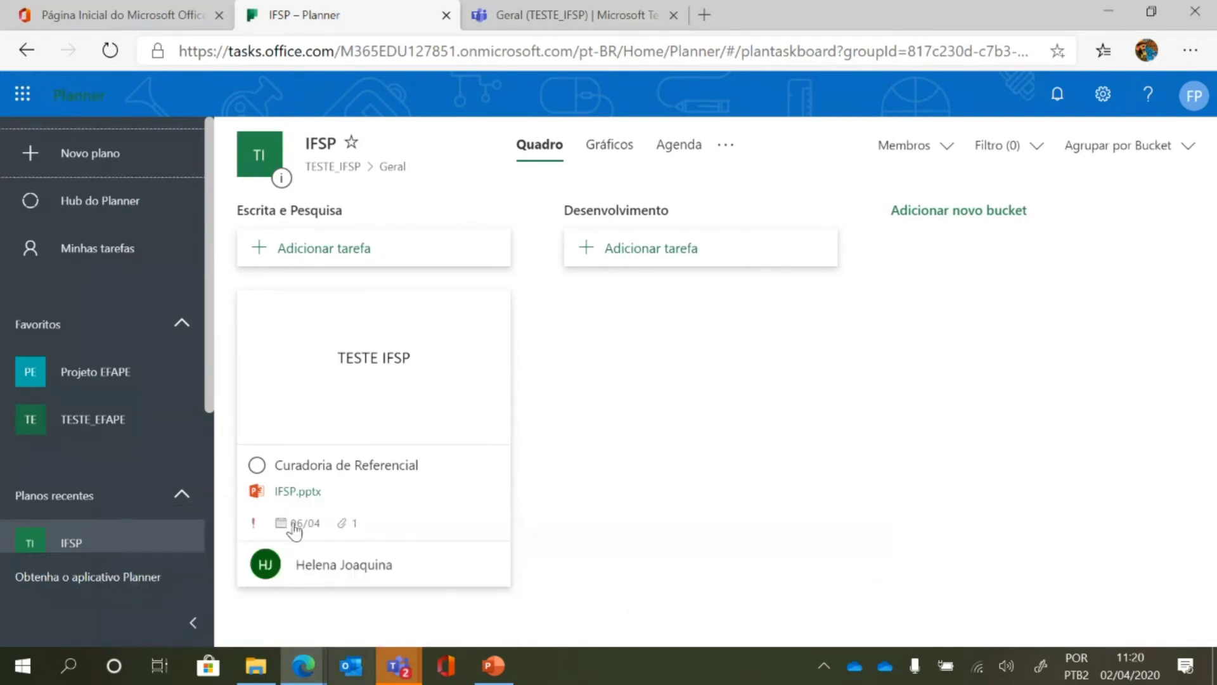
pyautogui.click(574, 14)
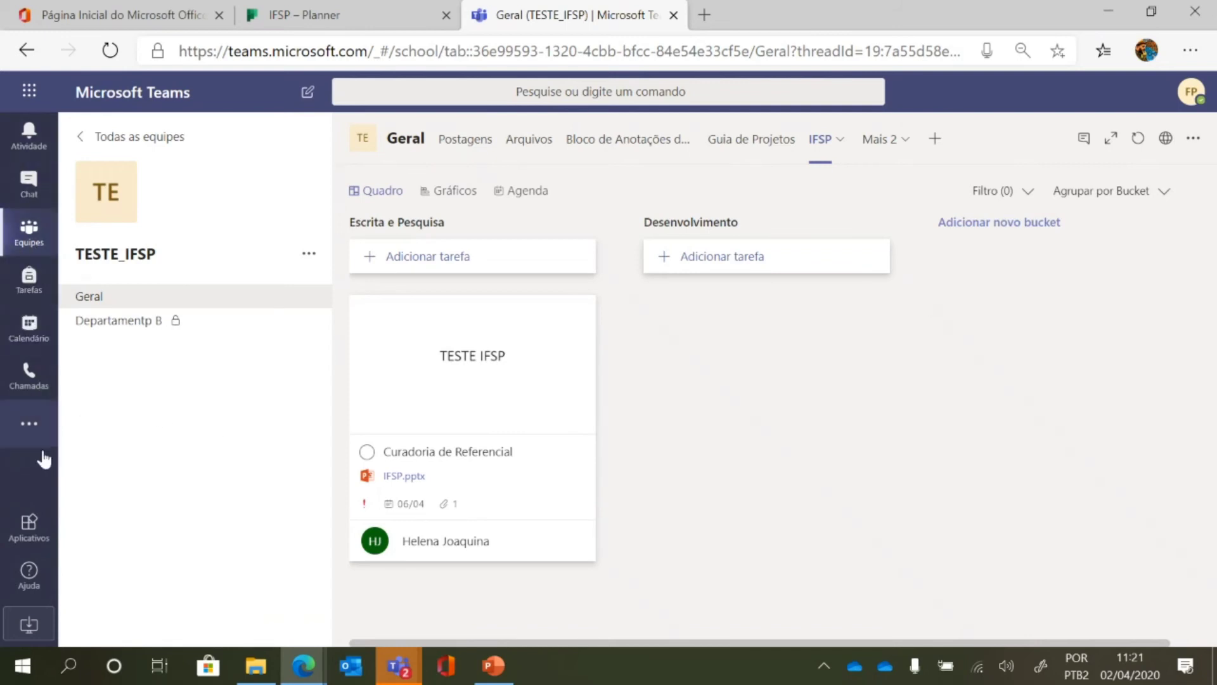
pyautogui.click(30, 429)
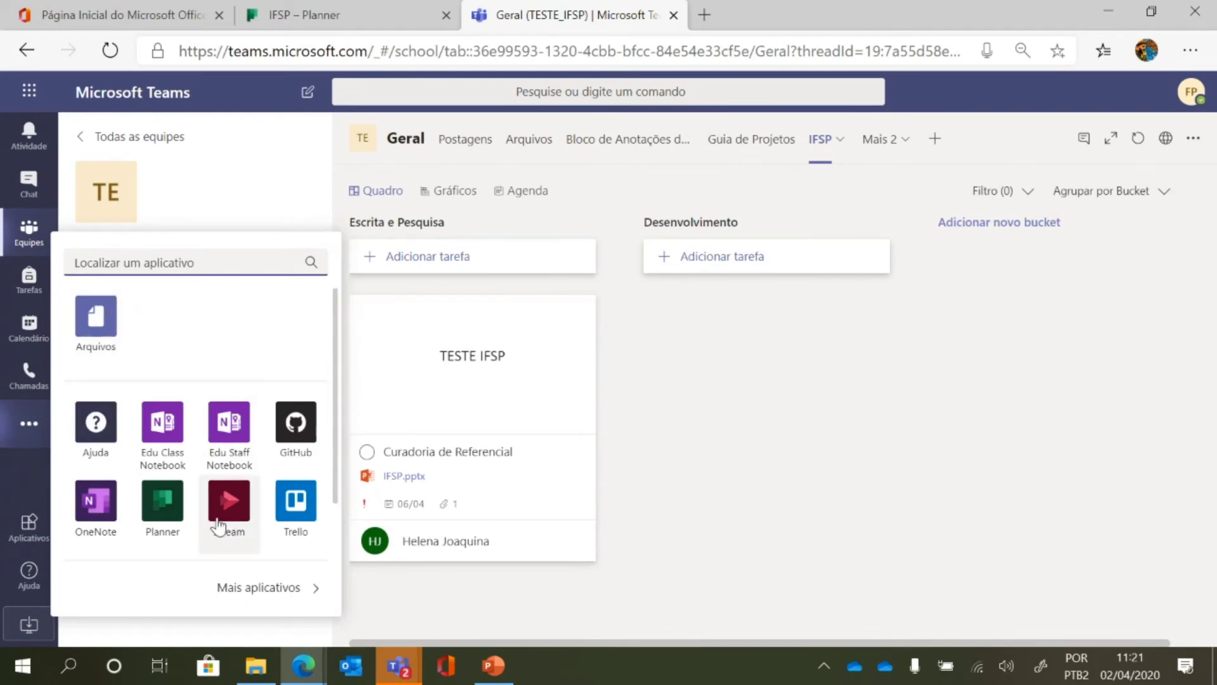
pyautogui.rightClick(164, 507)
pyautogui.click(232, 501)
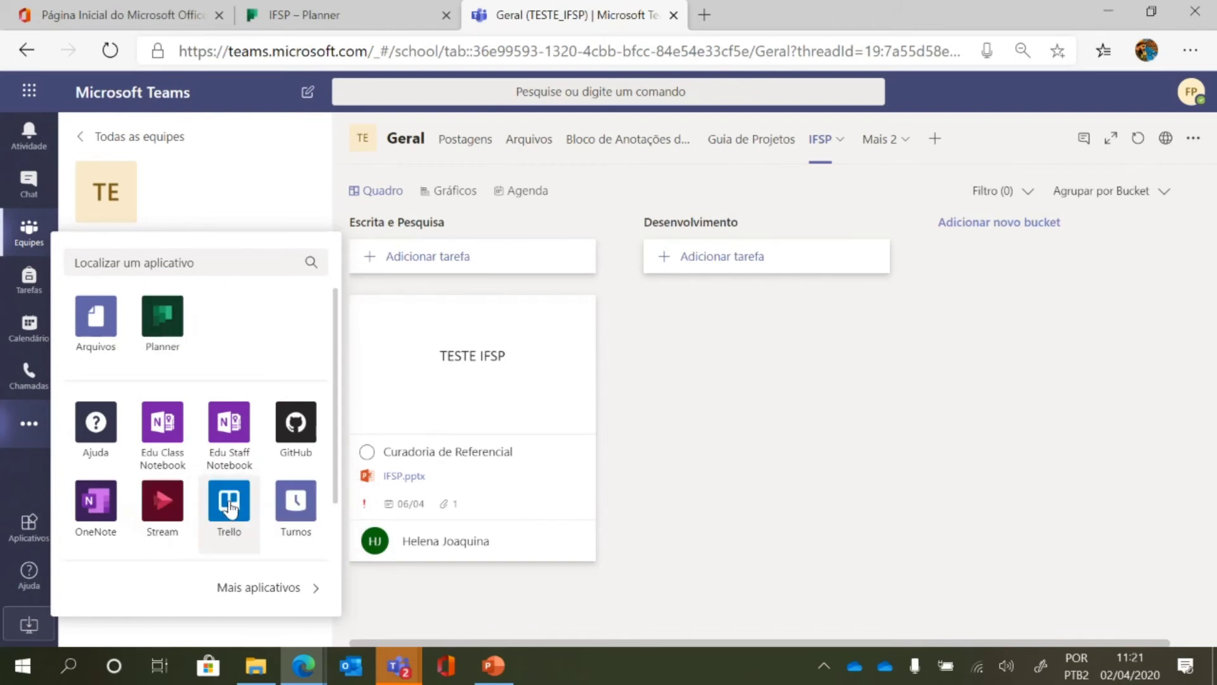
pyautogui.click(163, 315)
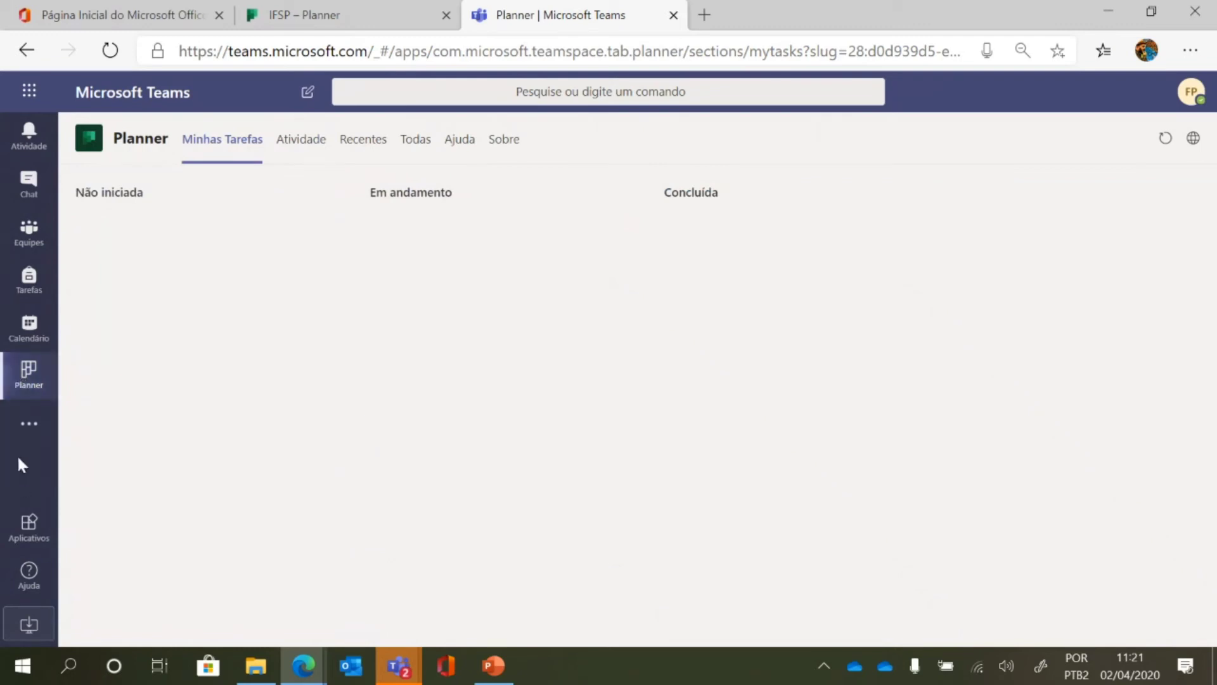
pyautogui.click(13, 428)
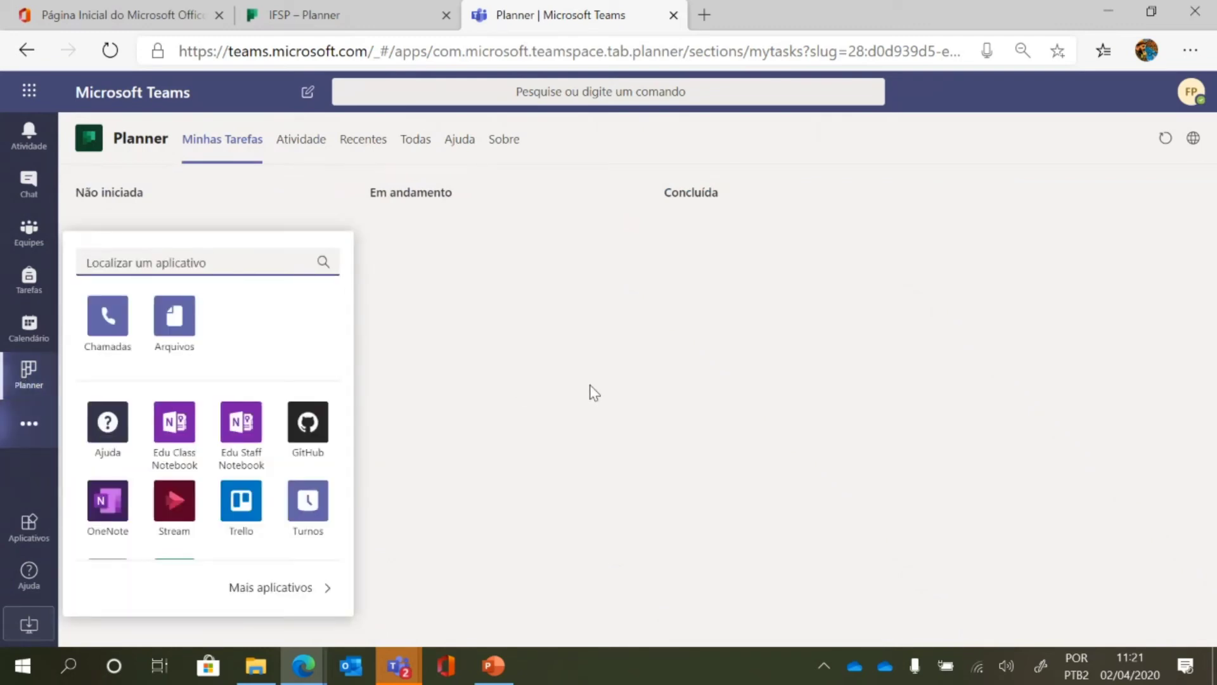
# Search the available Teams apps for "visual" and "visual studio", look through the matches, and close the app list.
pyautogui.click(590, 411)
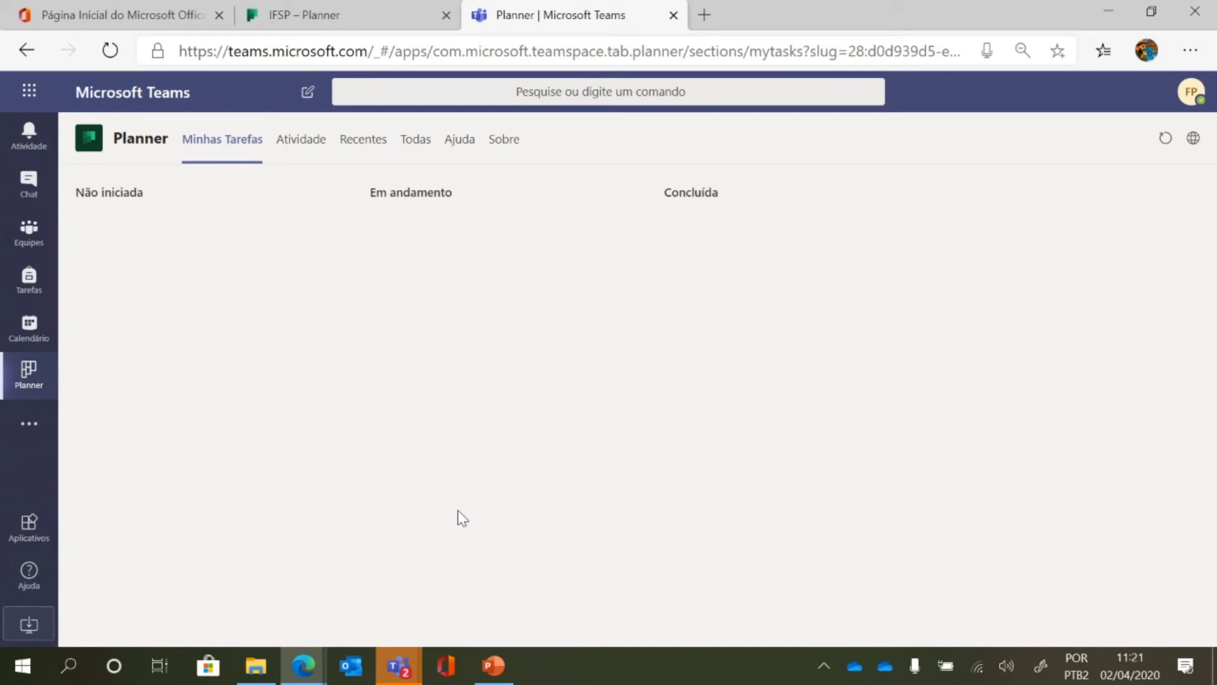
pyautogui.click(42, 425)
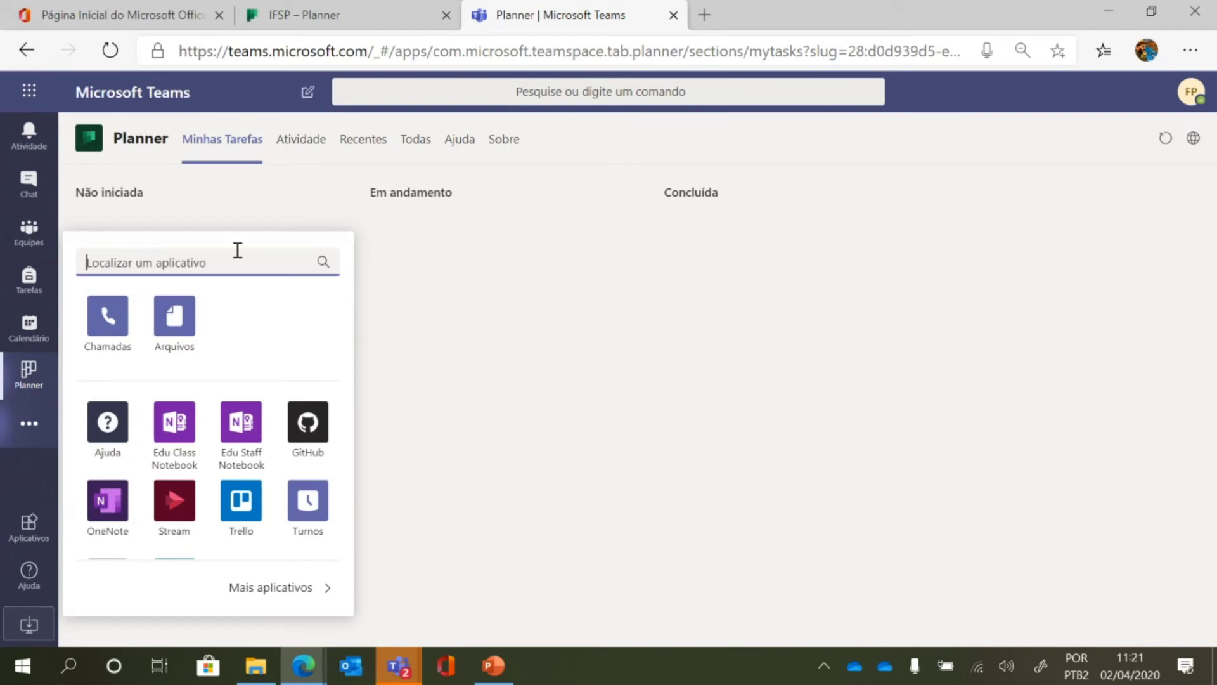
pyautogui.write('visual')
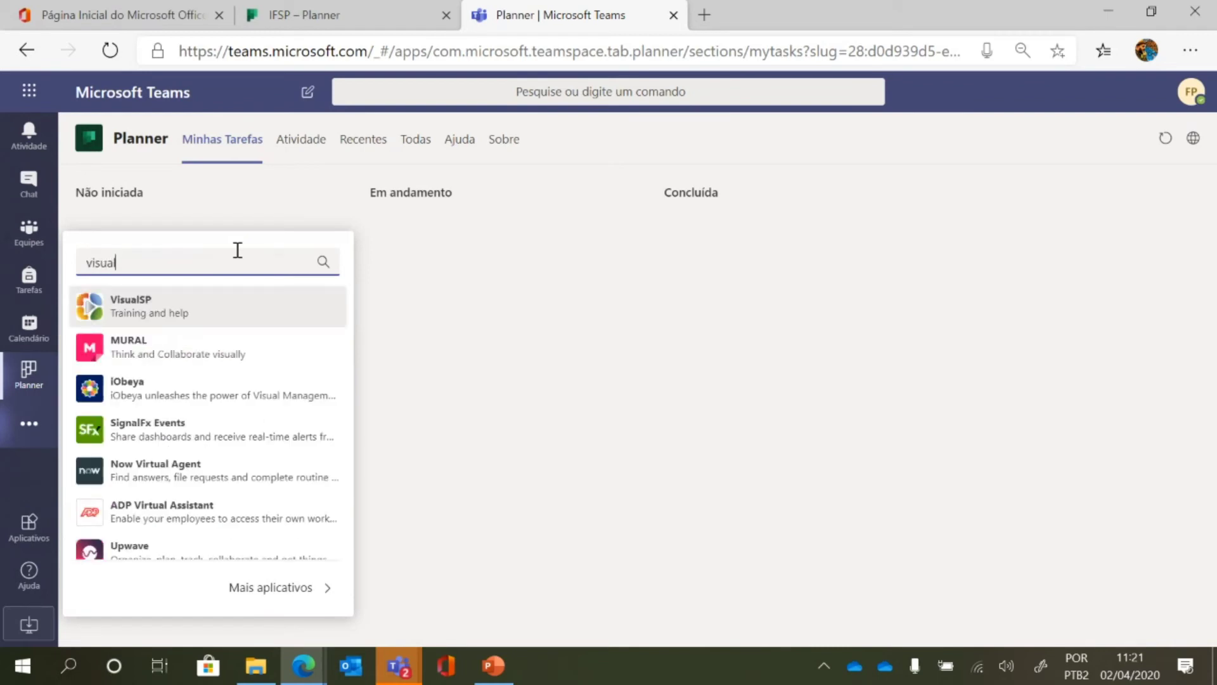
pyautogui.scroll(-5, 267, 430)
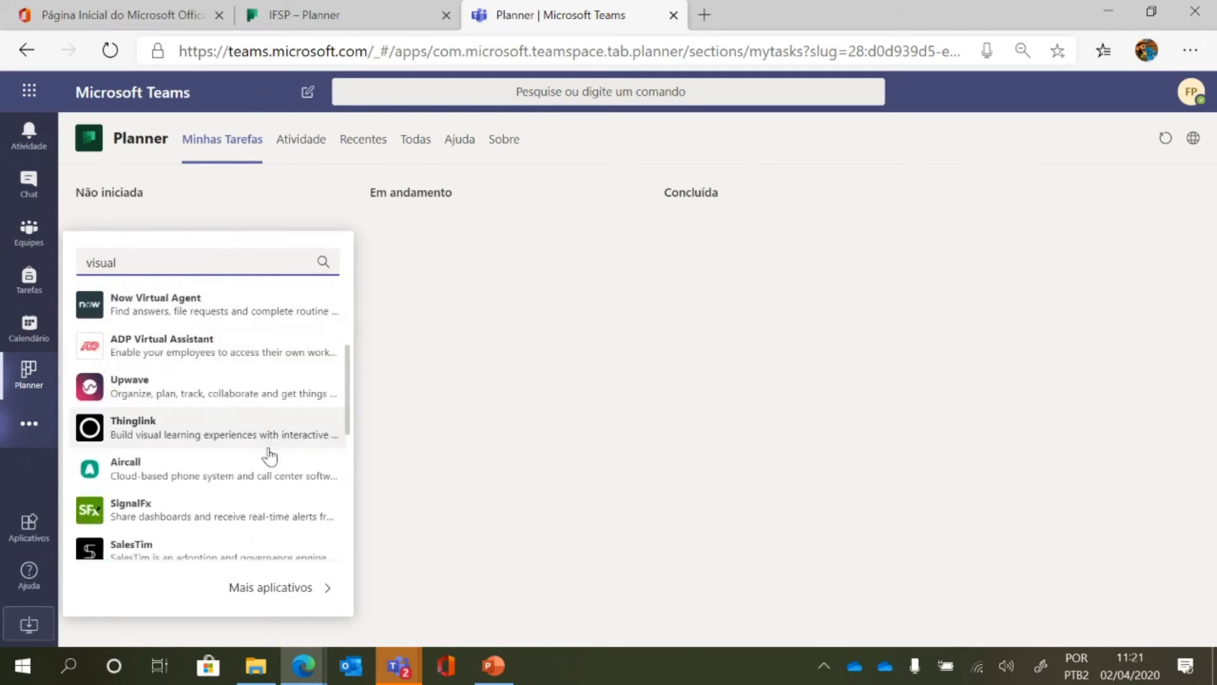
pyautogui.scroll(-2, 269, 455)
pyautogui.scroll(2, 269, 457)
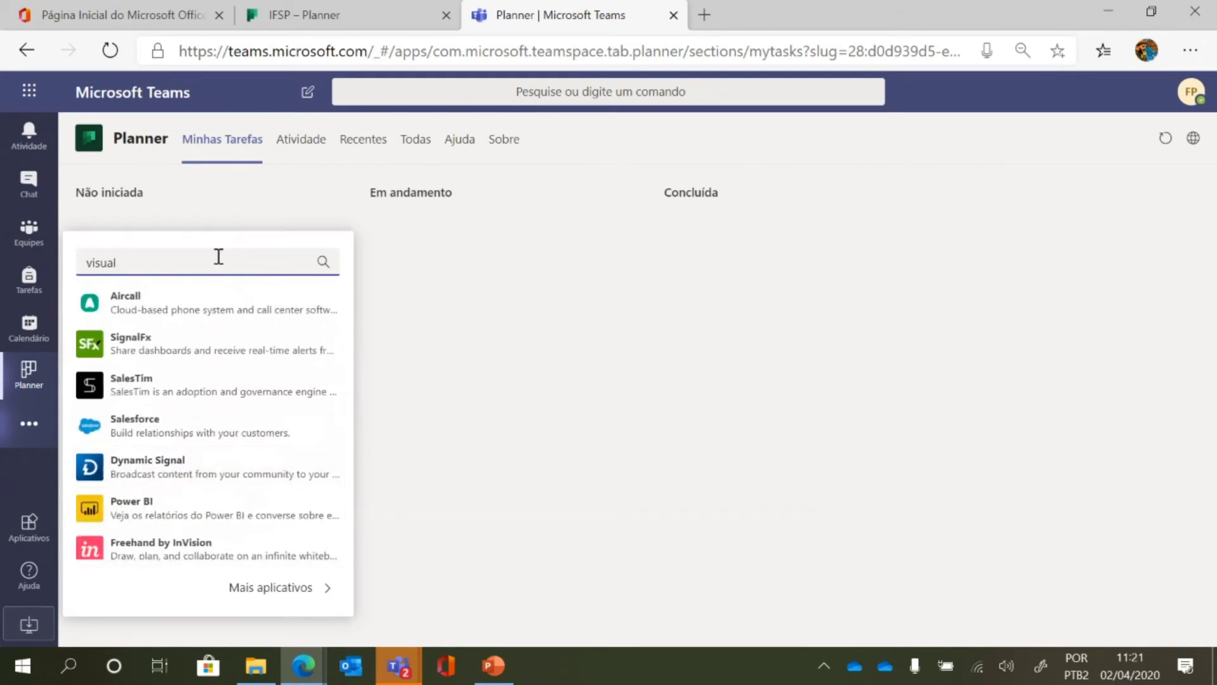
pyautogui.write('studio')
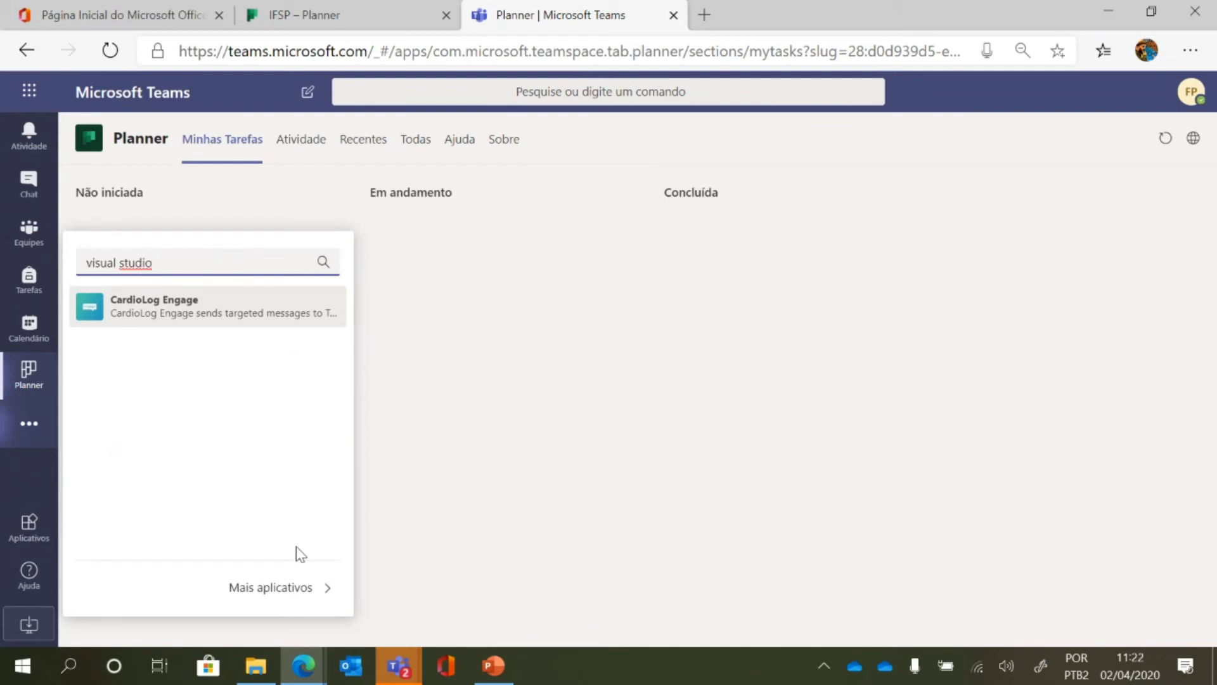
pyautogui.click(476, 516)
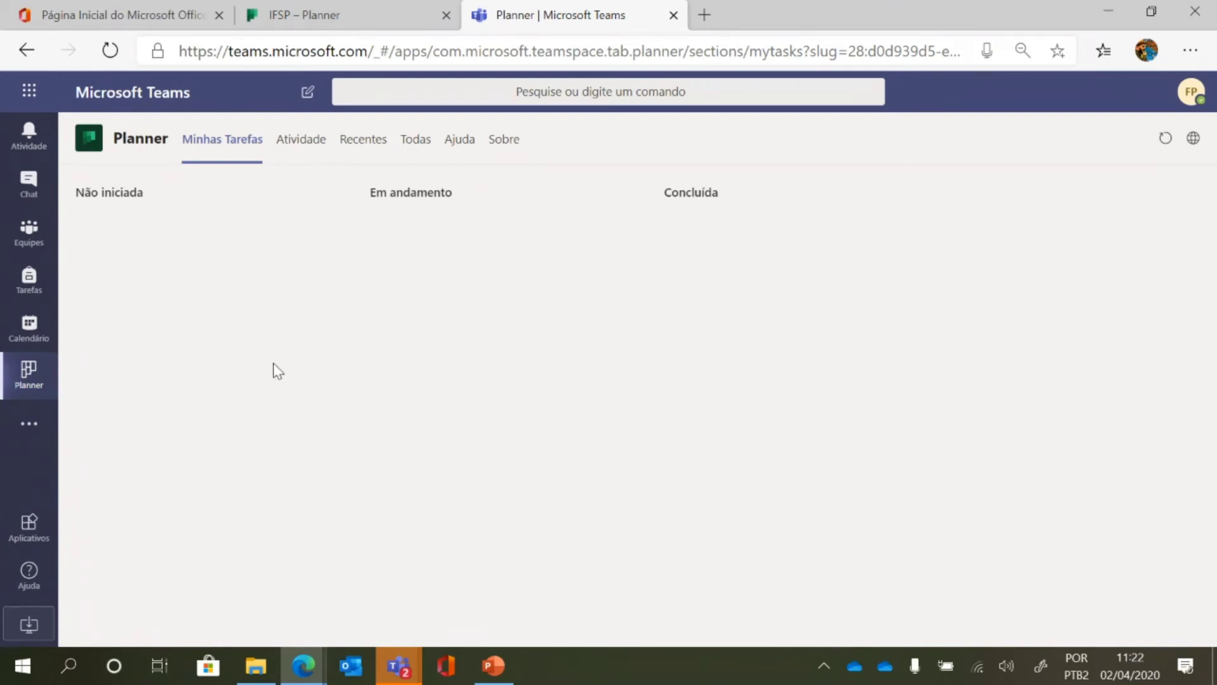
# Return to the TESTE_IFSP team and create a channel named Departamento A with the privacy Padrão – acessível para todos na equipe.
pyautogui.click(40, 255)
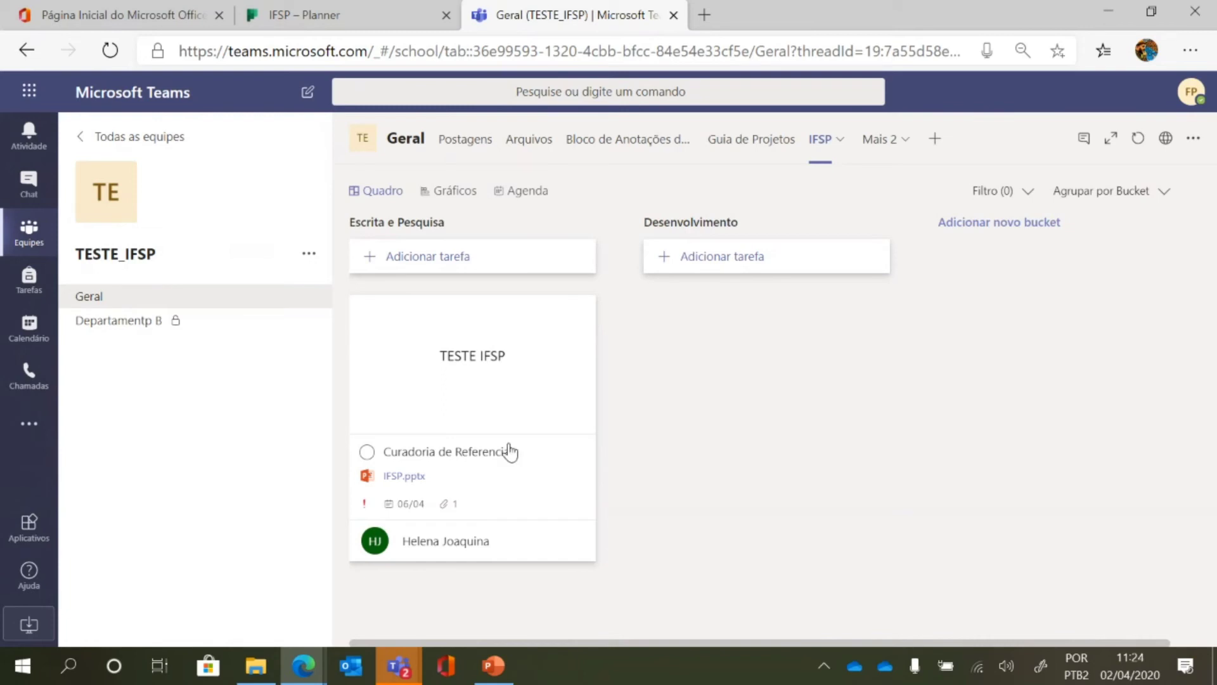
pyautogui.click(142, 324)
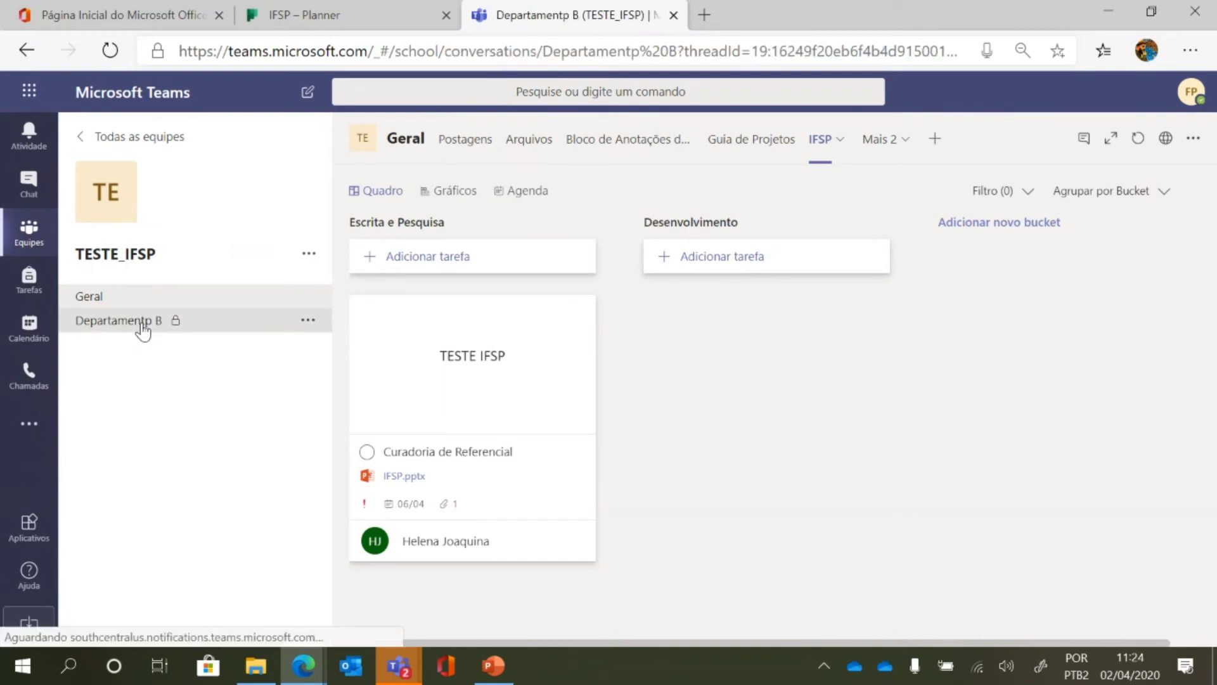
pyautogui.click(103, 298)
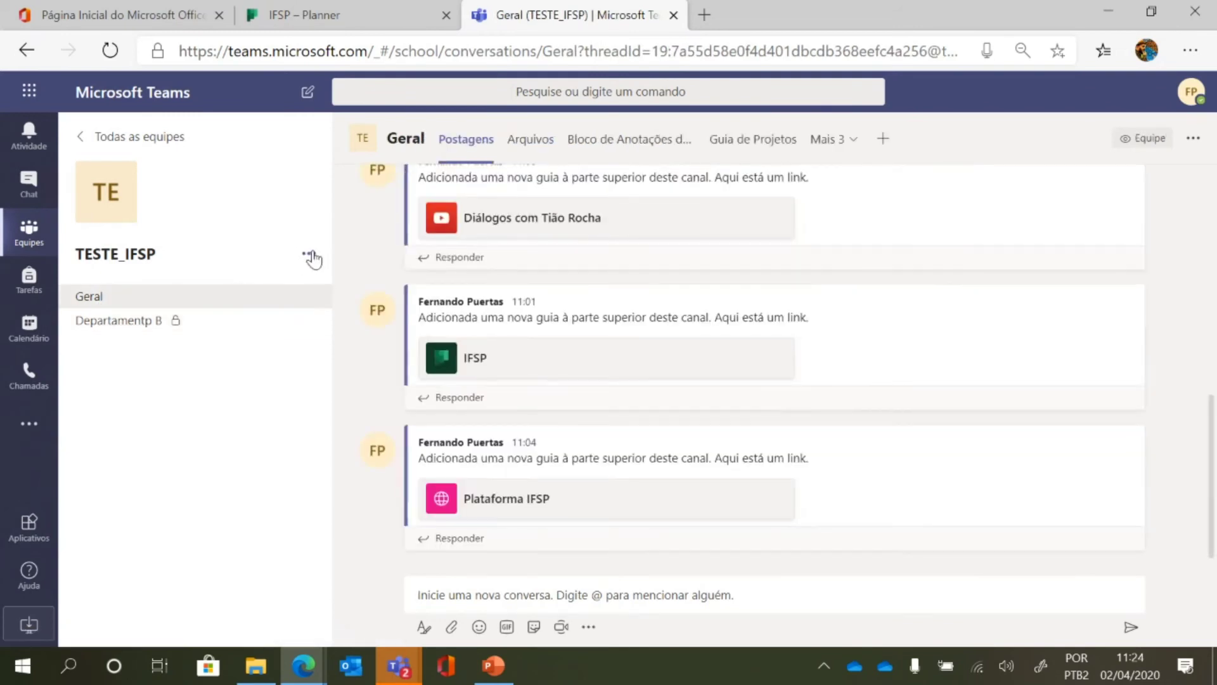
pyautogui.click(311, 257)
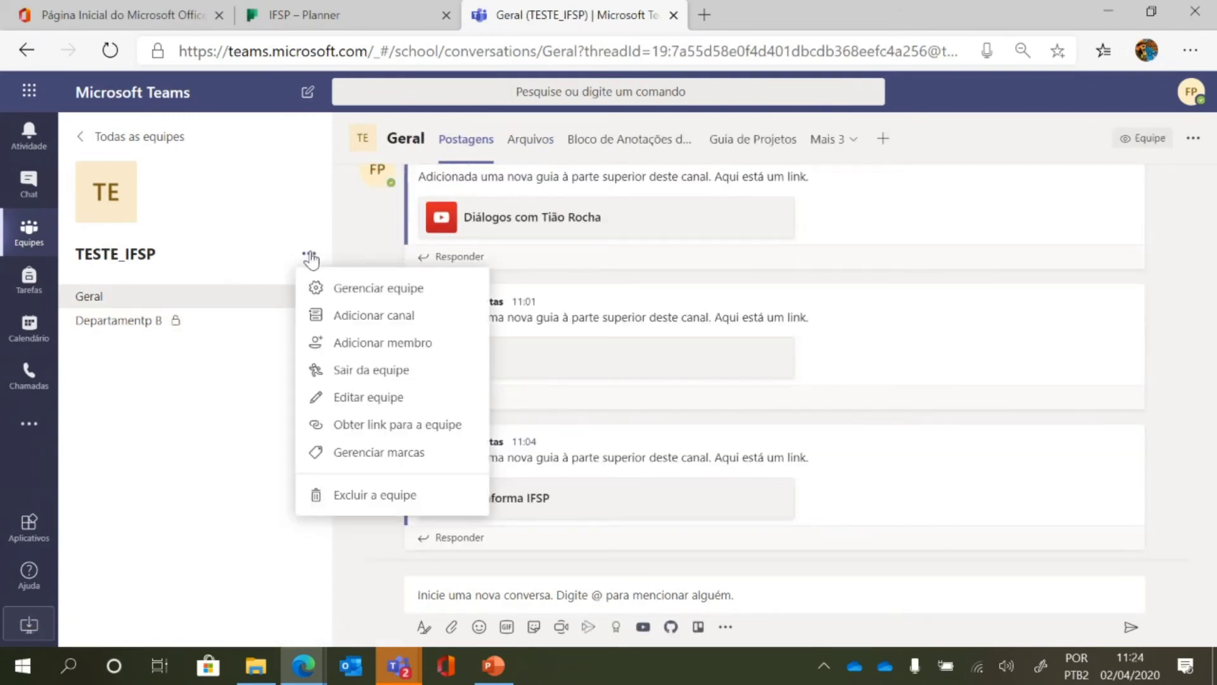
pyautogui.click(370, 314)
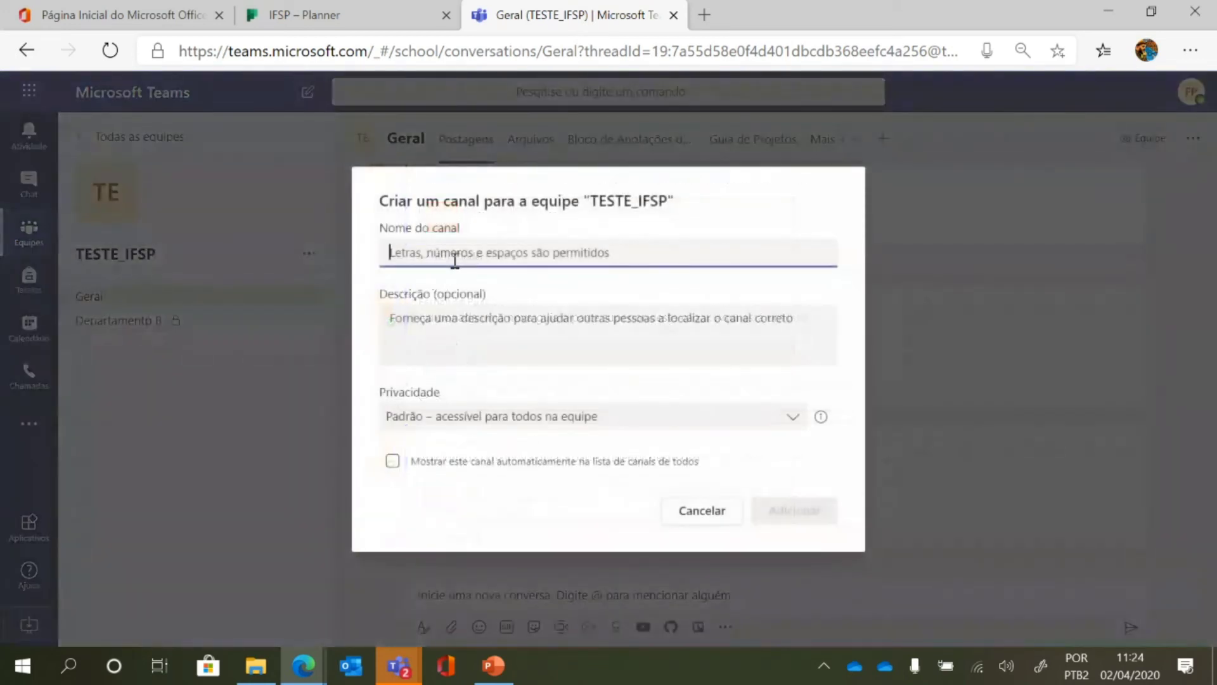
pyautogui.write('De')
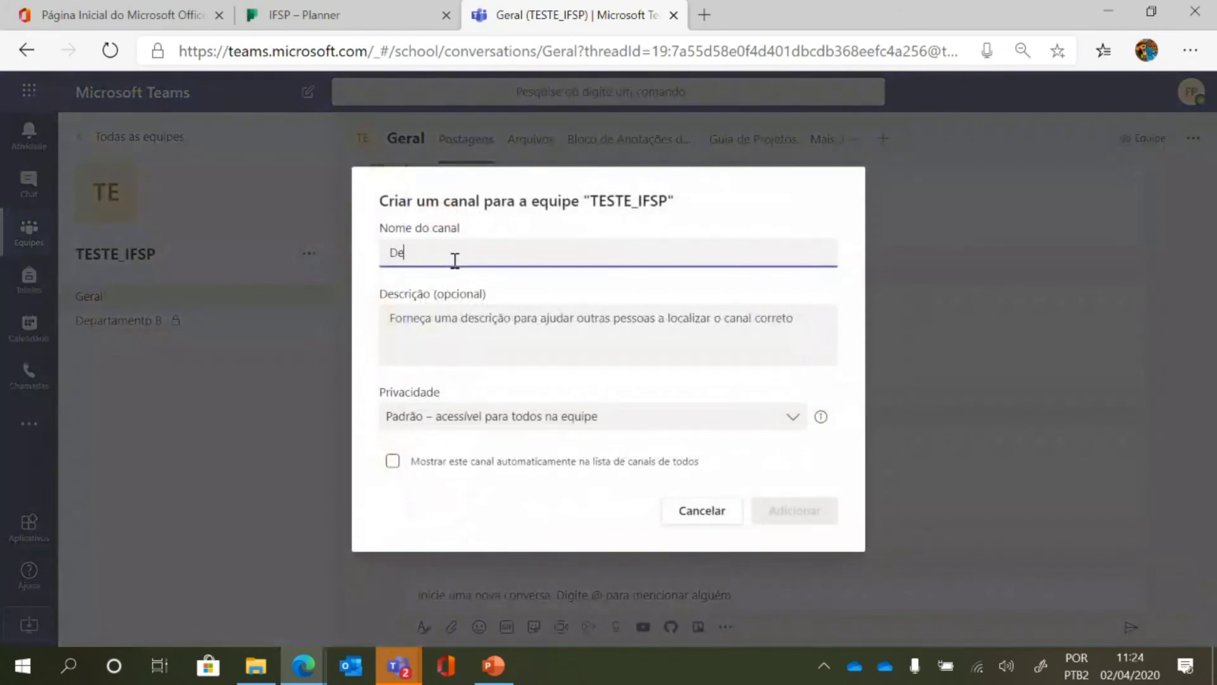
pyautogui.write('partamento')
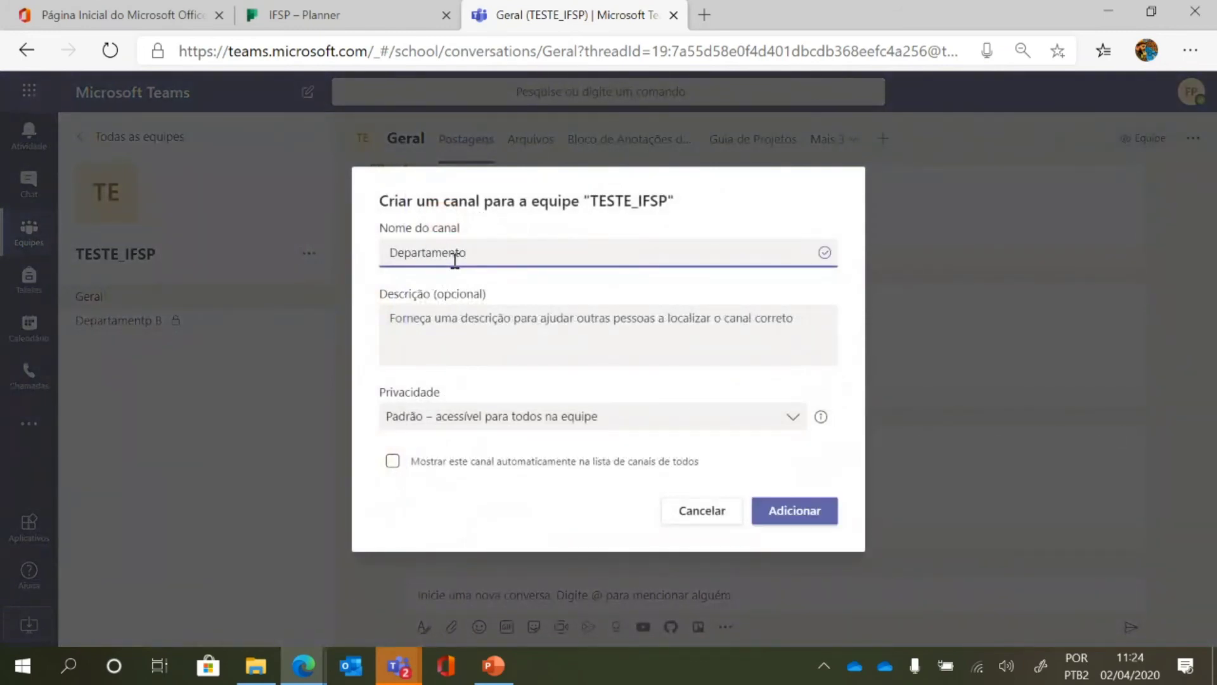
pyautogui.write(' A')
pyautogui.click(623, 428)
pyautogui.click(623, 428)
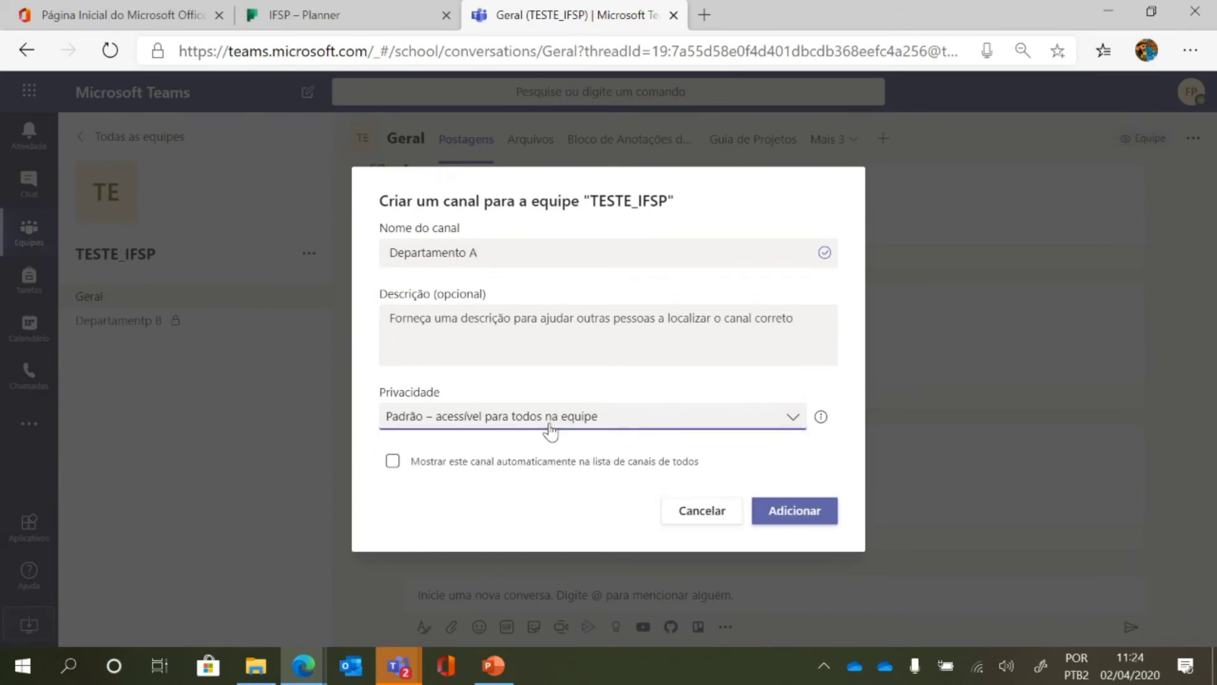
pyautogui.click(794, 511)
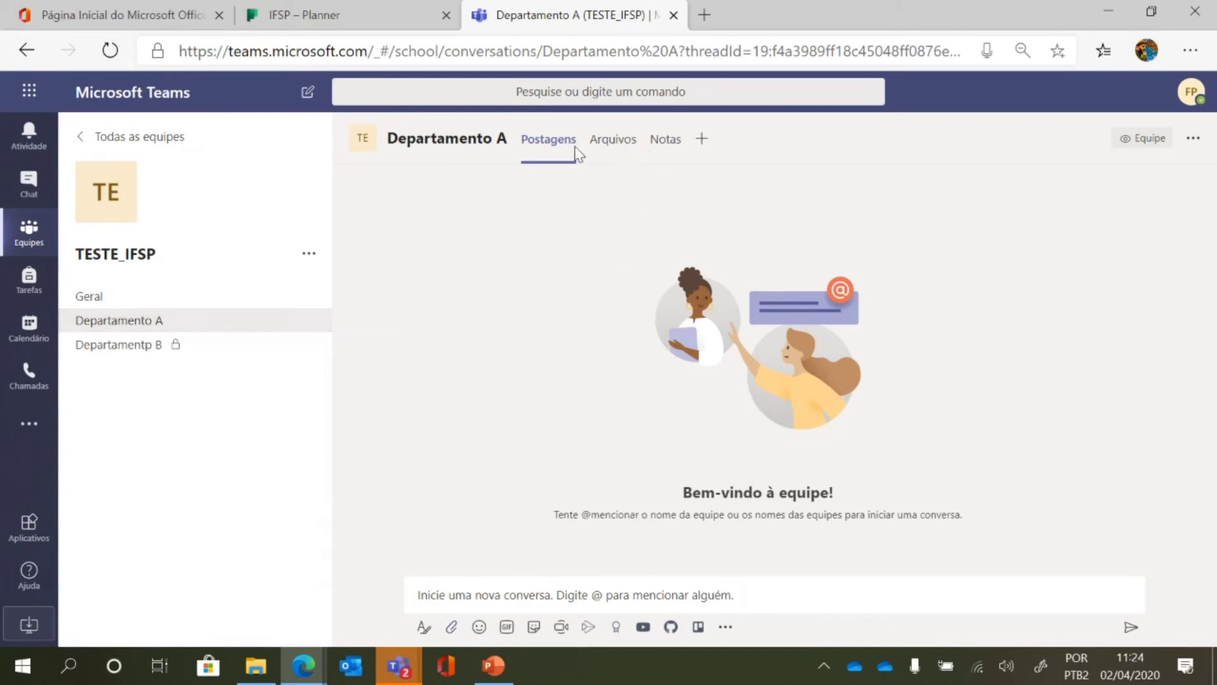
# Set up an instant meeting in the Departamento A channel with the subject "Alinhamento Departamento A", and close it without starting.
pyautogui.click(133, 303)
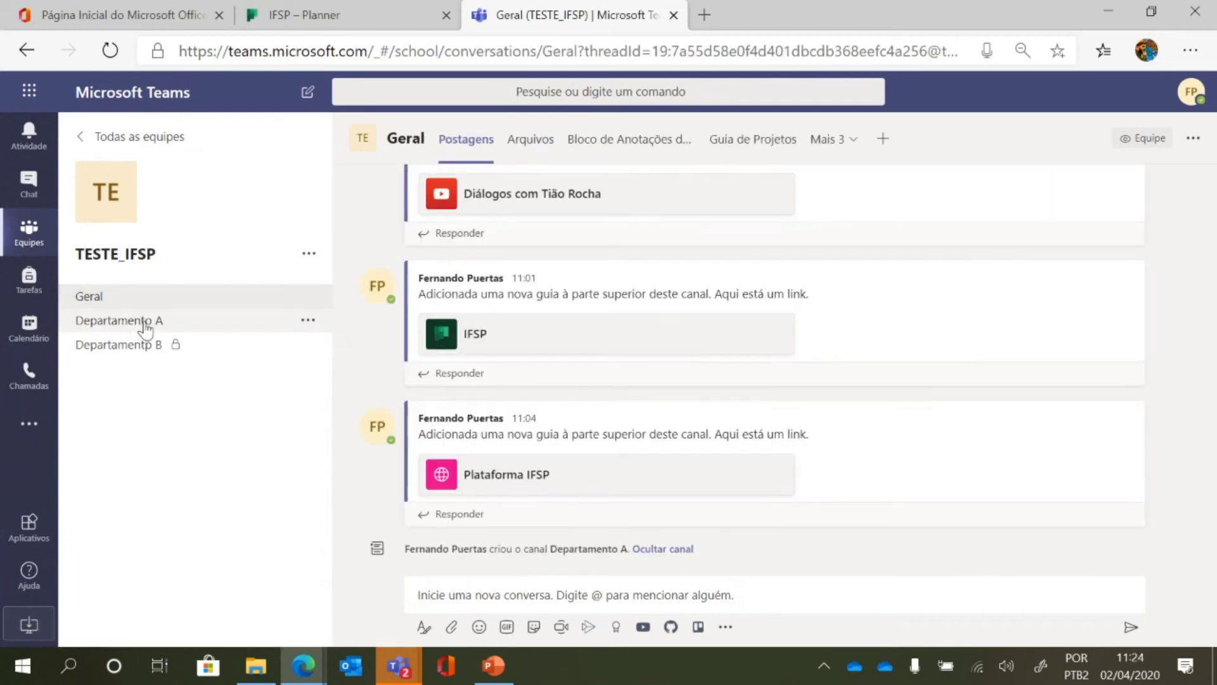
pyautogui.click(145, 323)
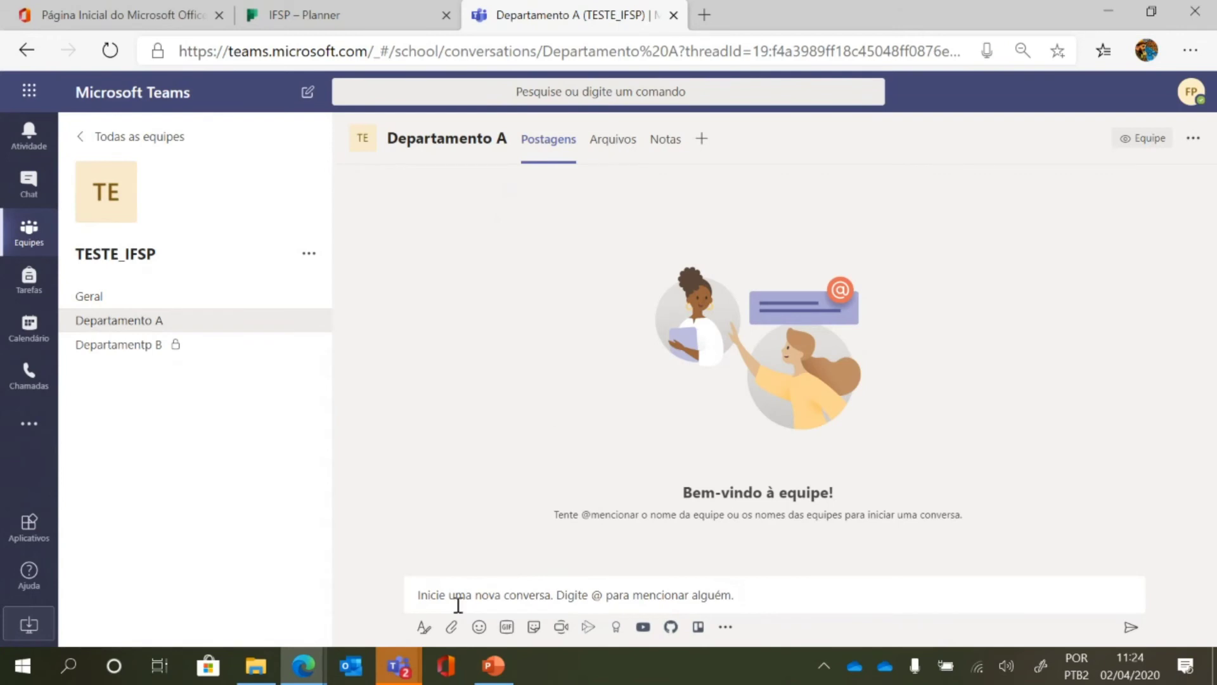
pyautogui.click(452, 627)
pyautogui.click(561, 626)
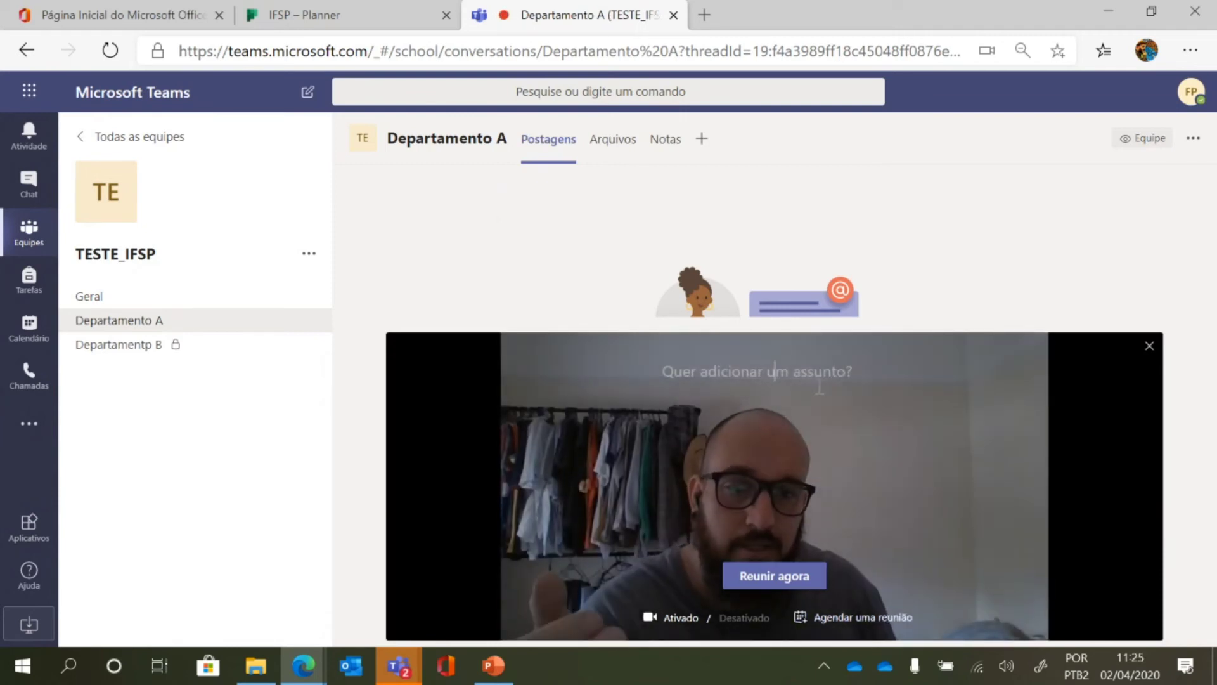
pyautogui.click(817, 380)
pyautogui.write('Ali')
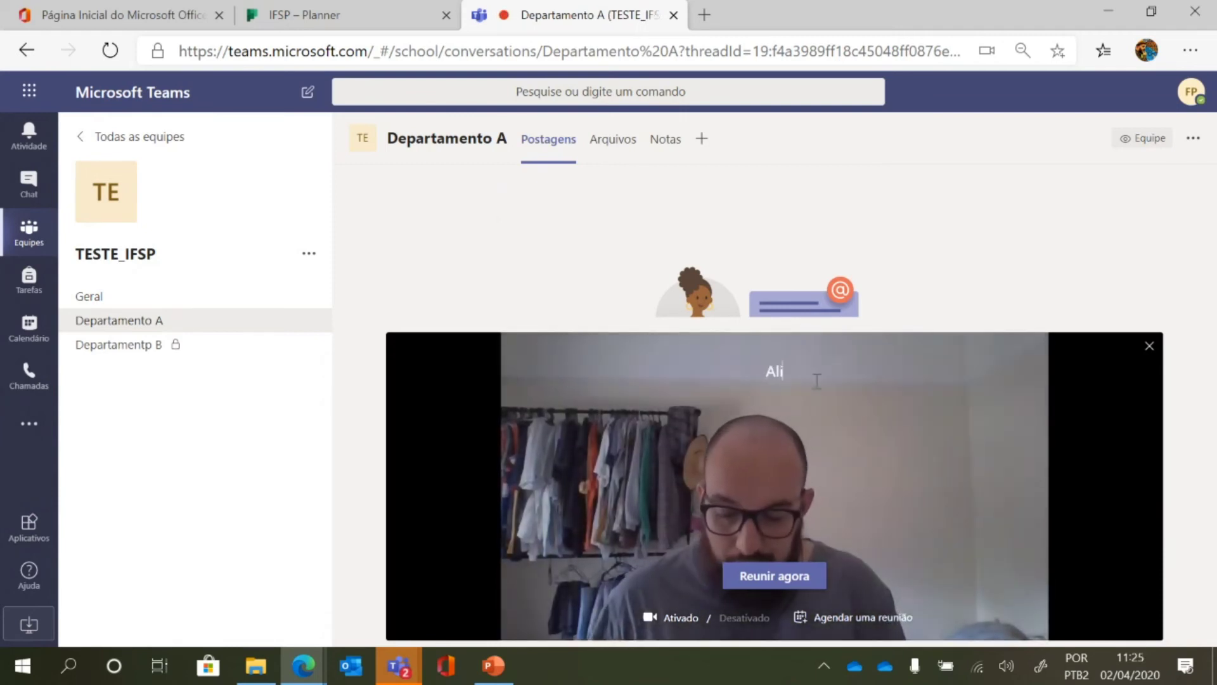
pyautogui.write('nhamento Depa')
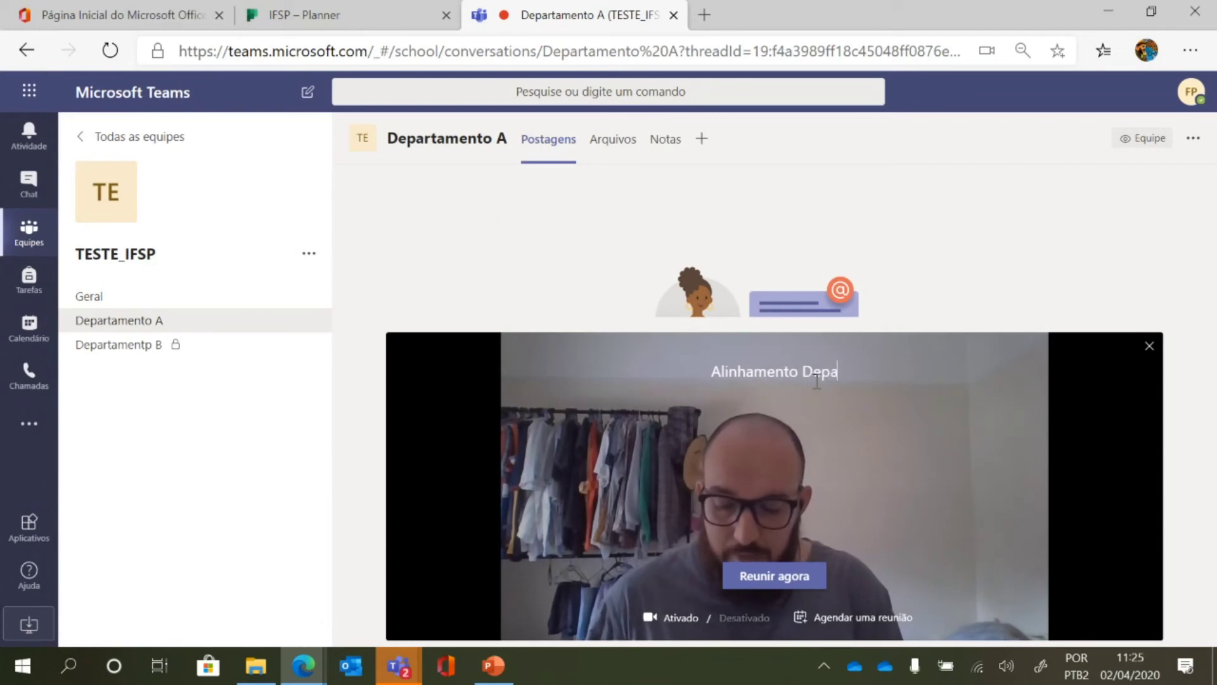
pyautogui.write('rtamento A')
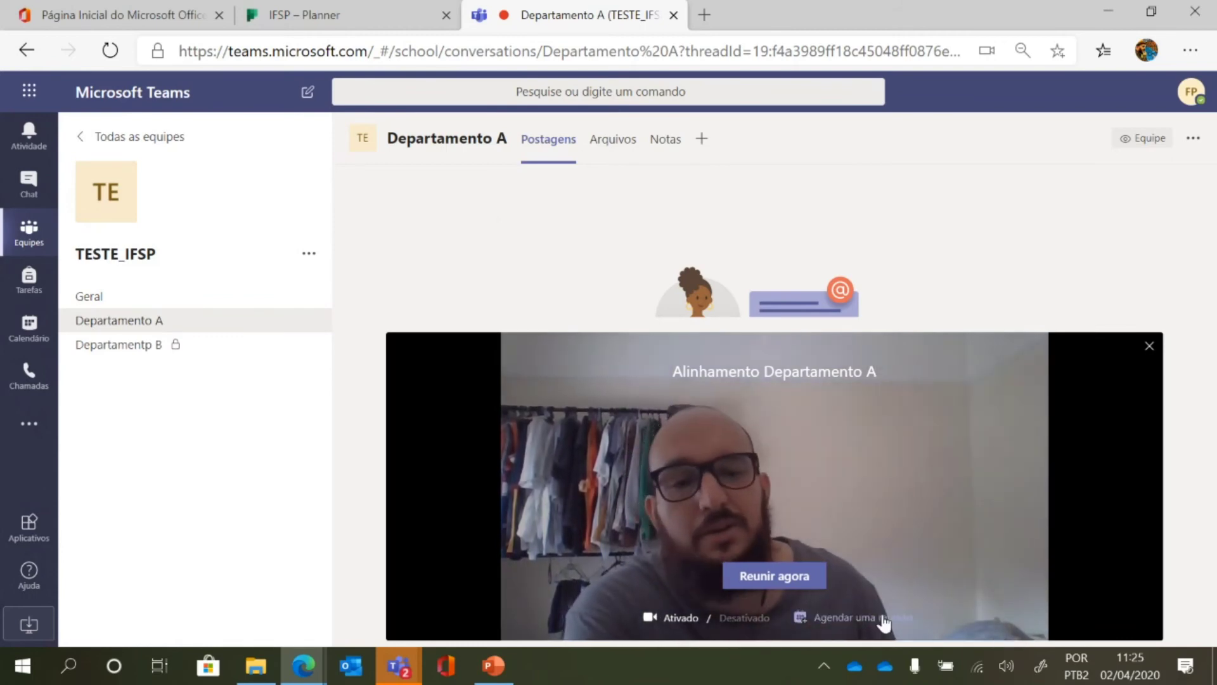
pyautogui.click(1149, 347)
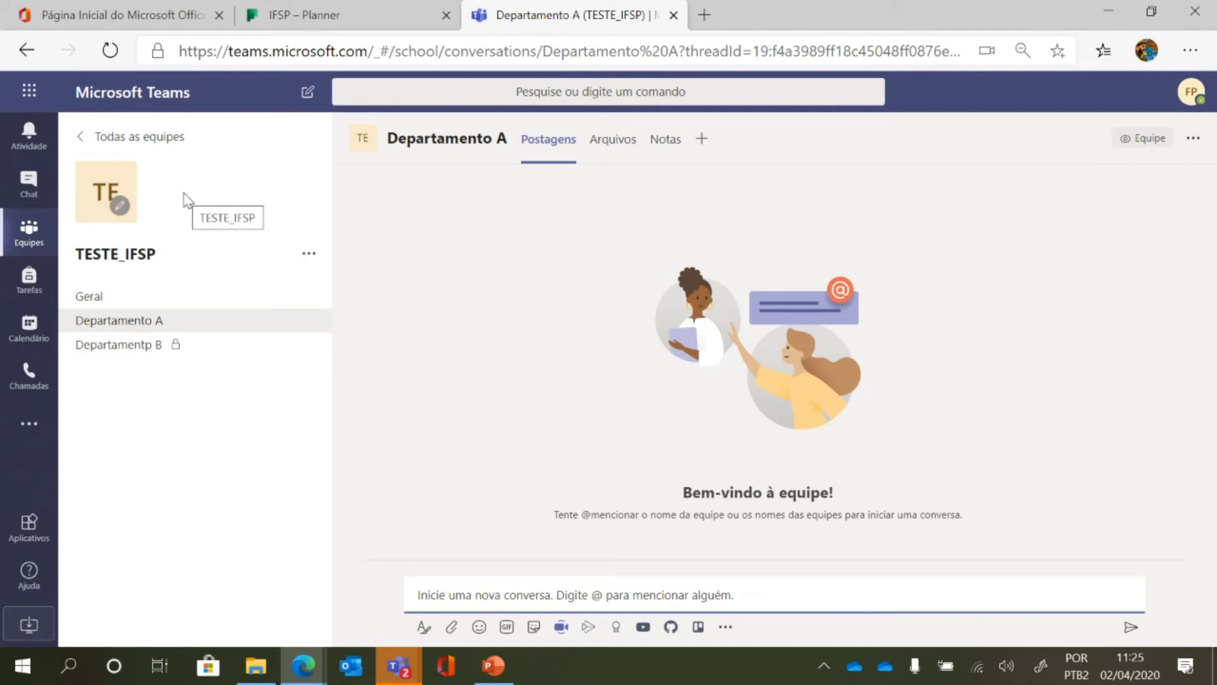
# Switch to Planner on the web and examine the favorite, recent and complete plan lists in the hub, and the Minhas tarefas board.
pyautogui.click(284, 14)
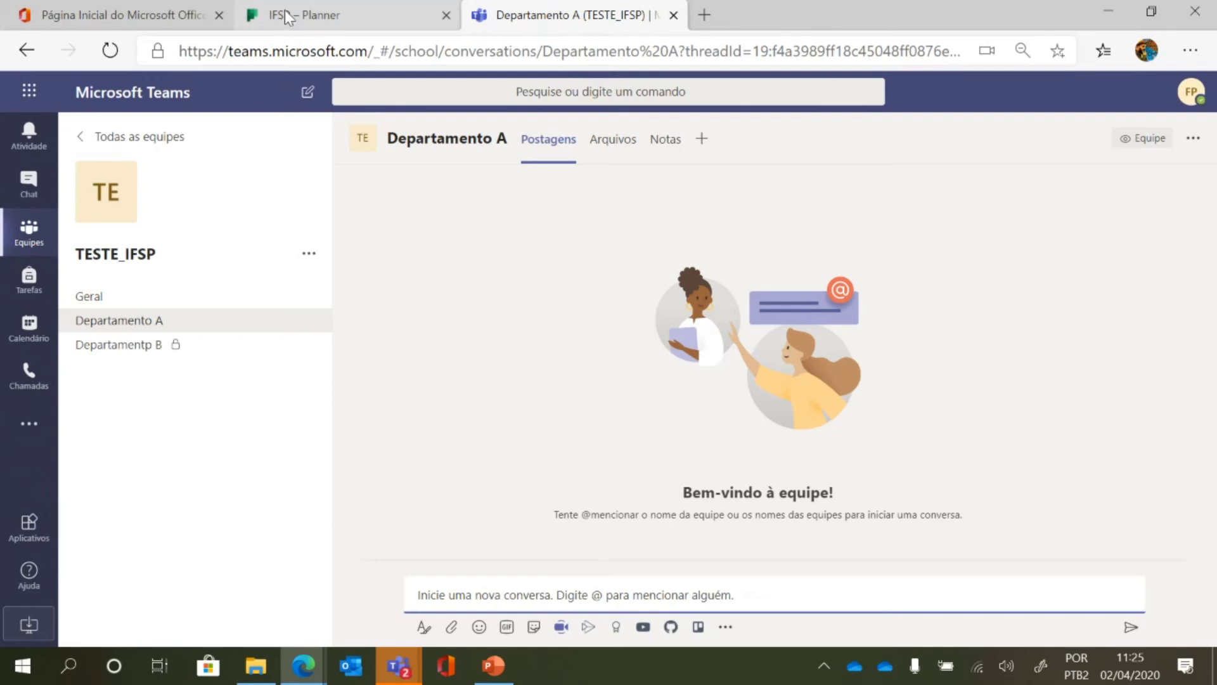
pyautogui.click(518, 19)
pyautogui.click(367, 12)
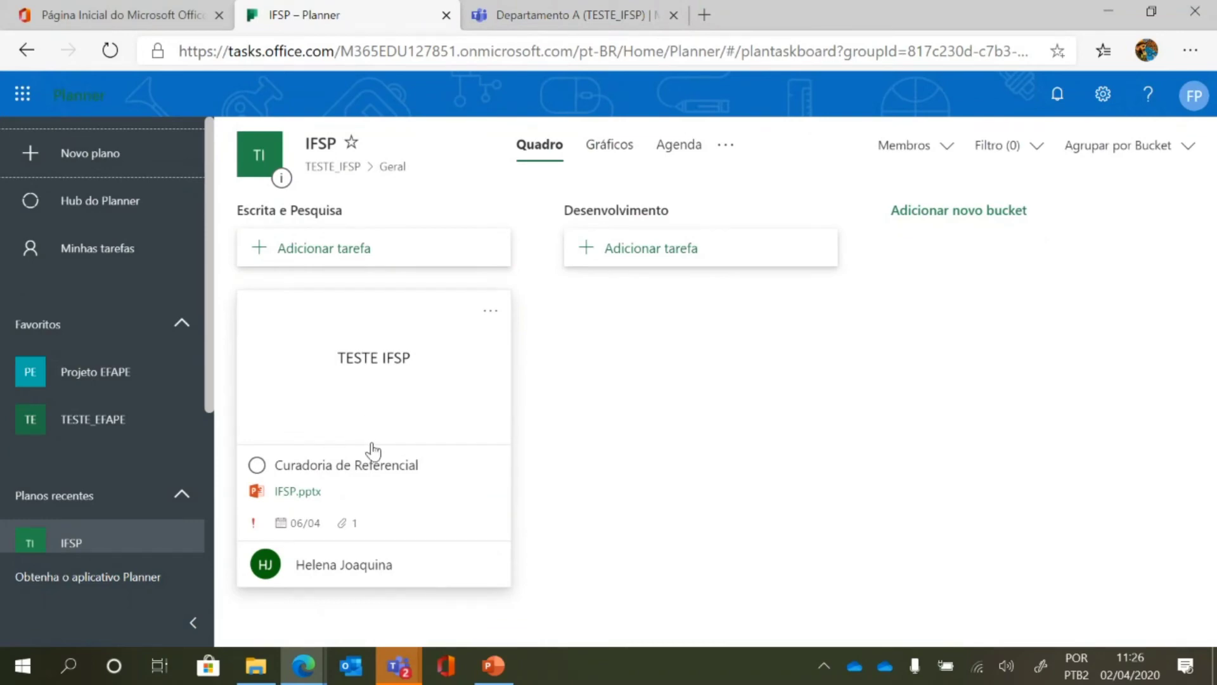
pyautogui.click(118, 18)
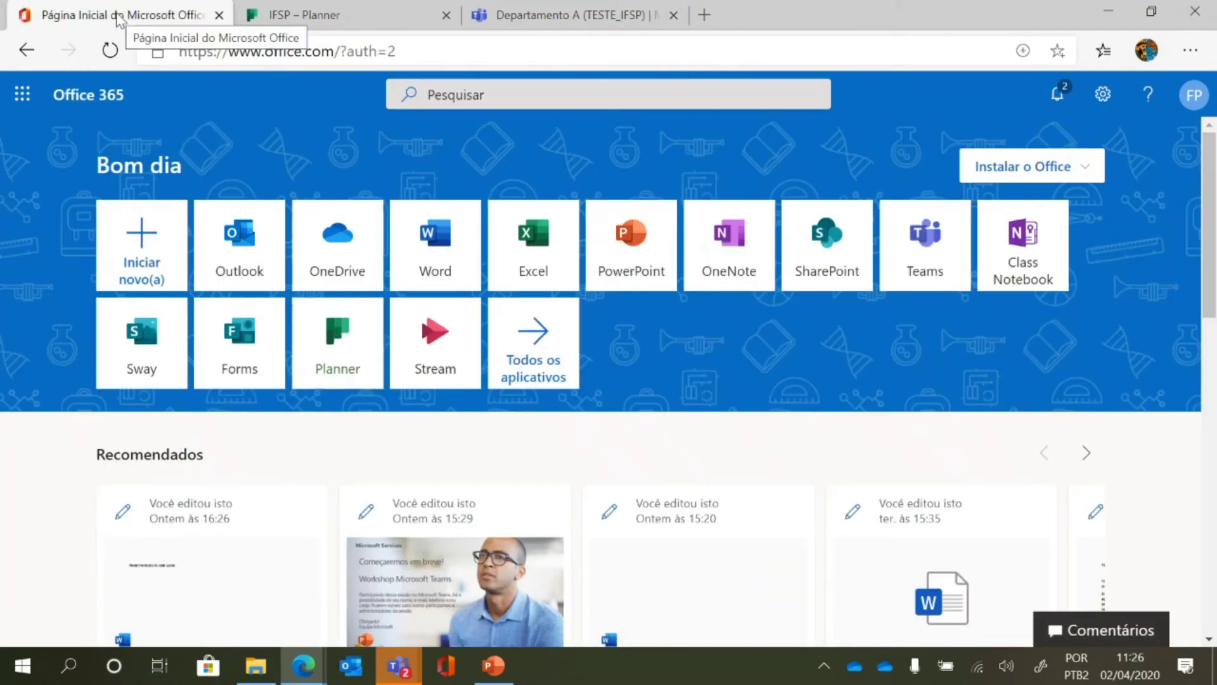
pyautogui.click(326, 19)
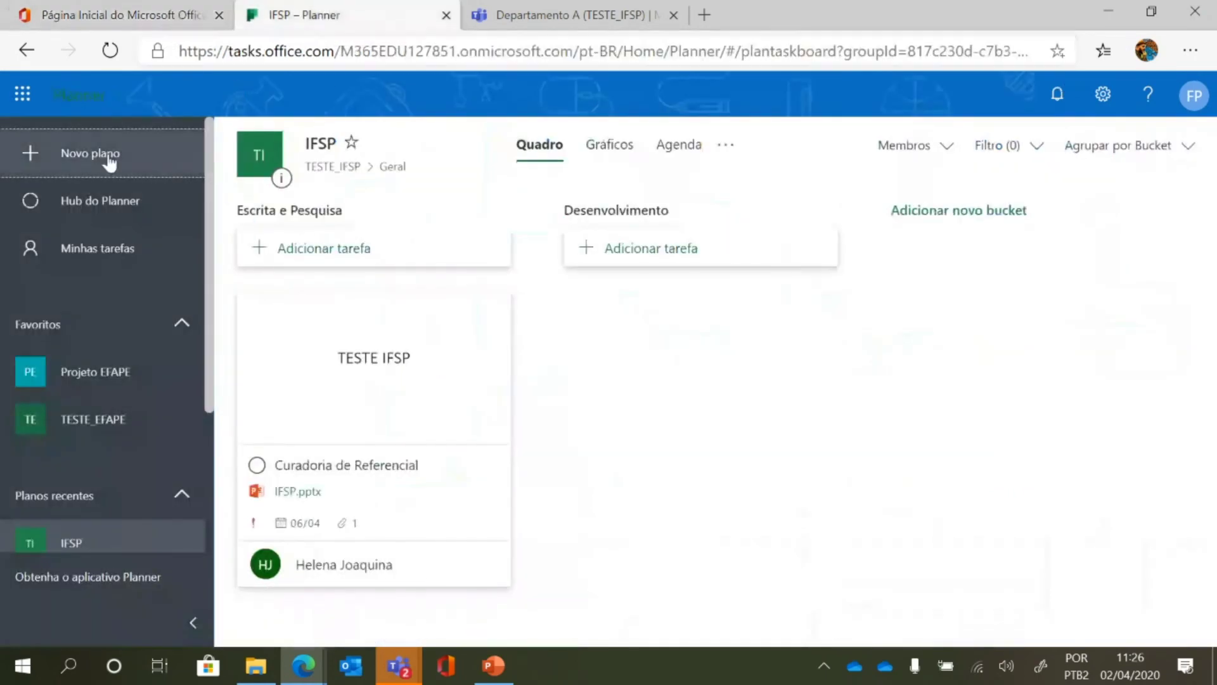
pyautogui.click(137, 200)
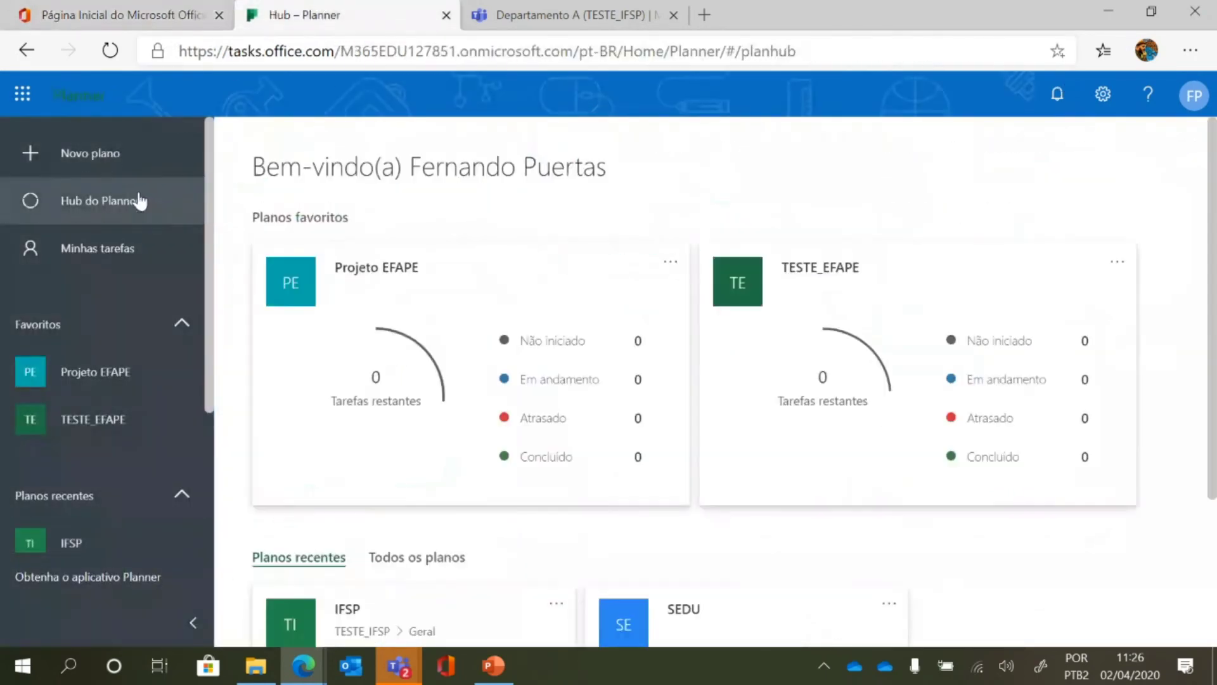
pyautogui.scroll(-3, 603, 272)
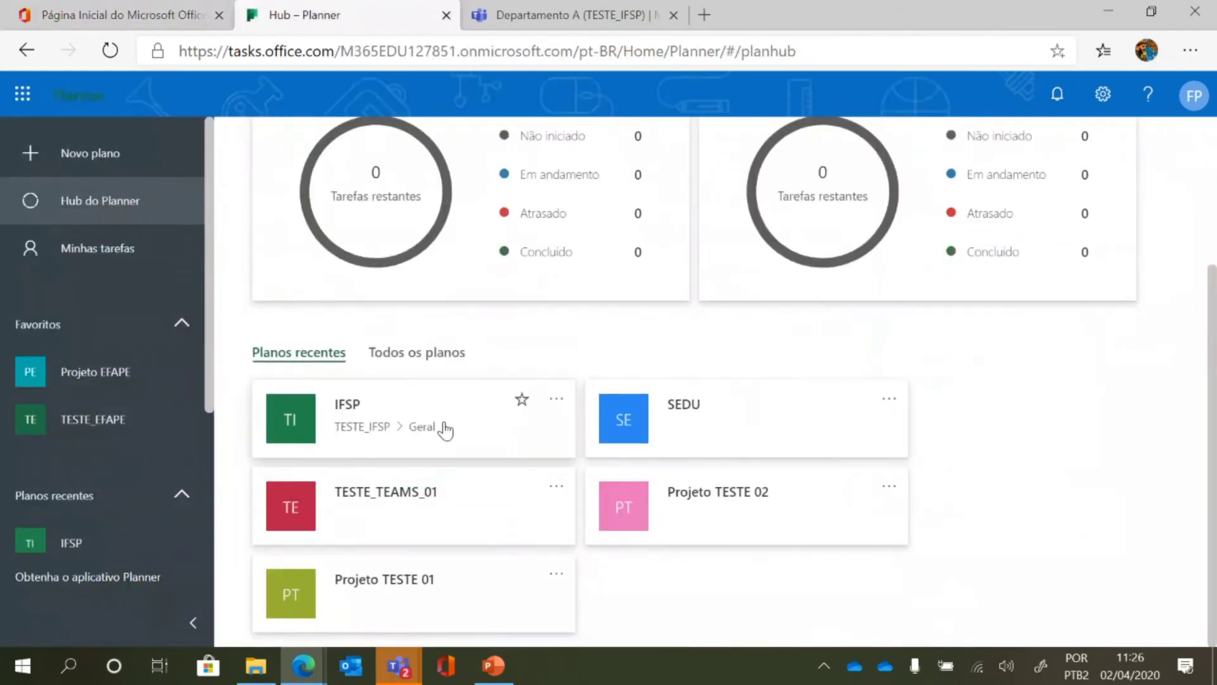
pyautogui.scroll(3, 666, 489)
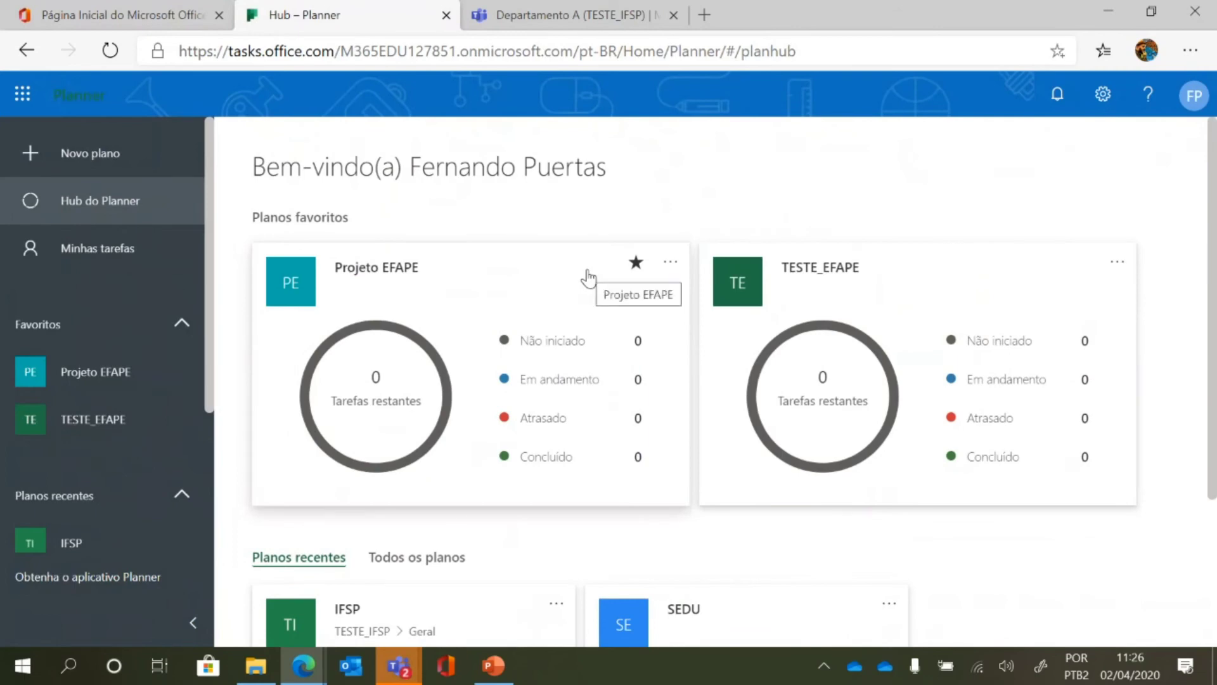
pyautogui.scroll(-3, 588, 277)
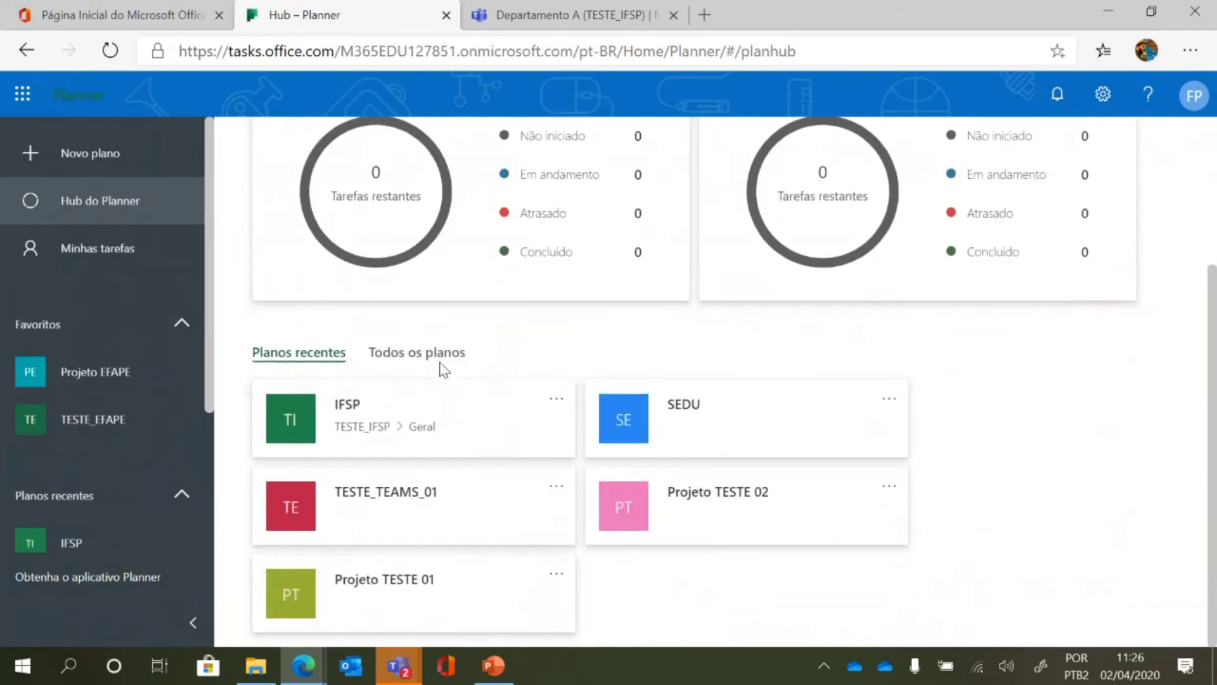
pyautogui.click(436, 354)
pyautogui.click(292, 356)
pyautogui.click(99, 269)
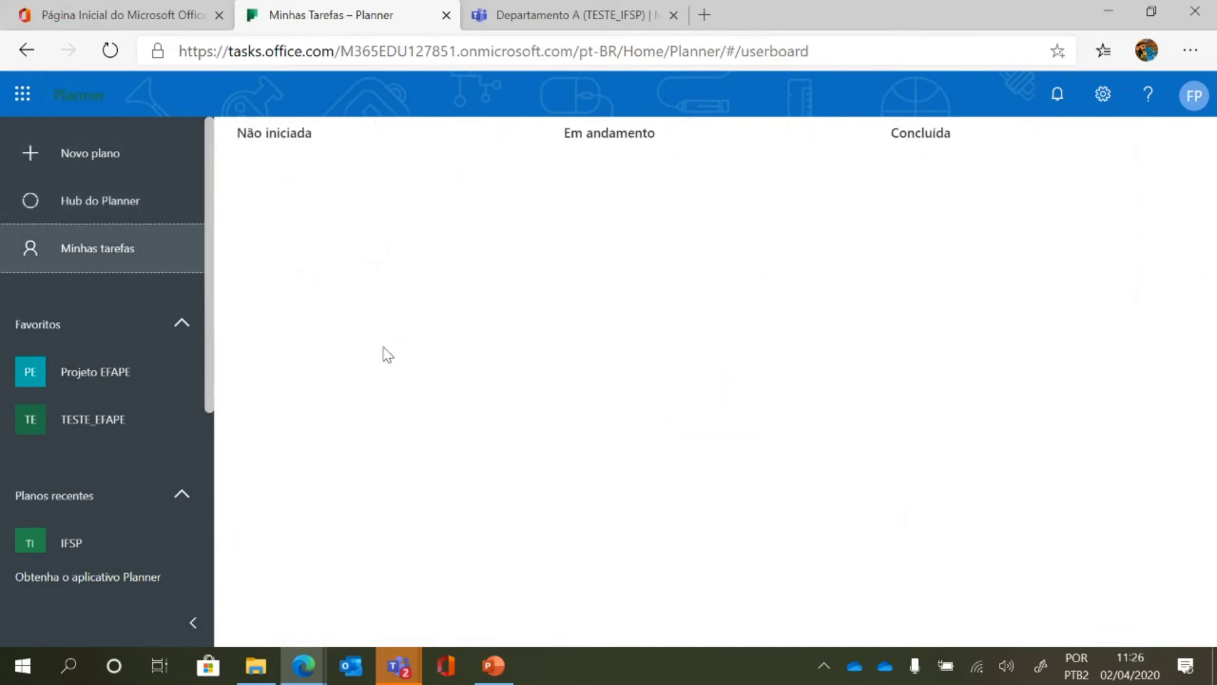
# Switch back to Teams and open the Planner app to its Minhas Tarefas board.
pyautogui.click(590, 16)
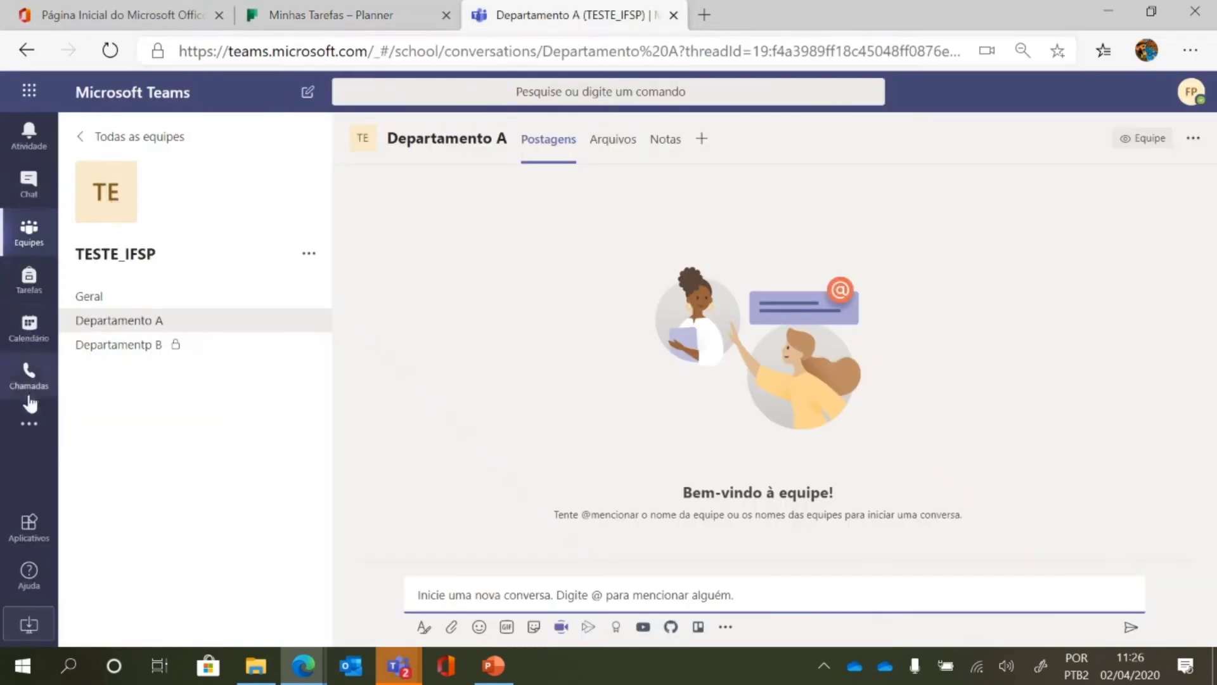
pyautogui.click(22, 431)
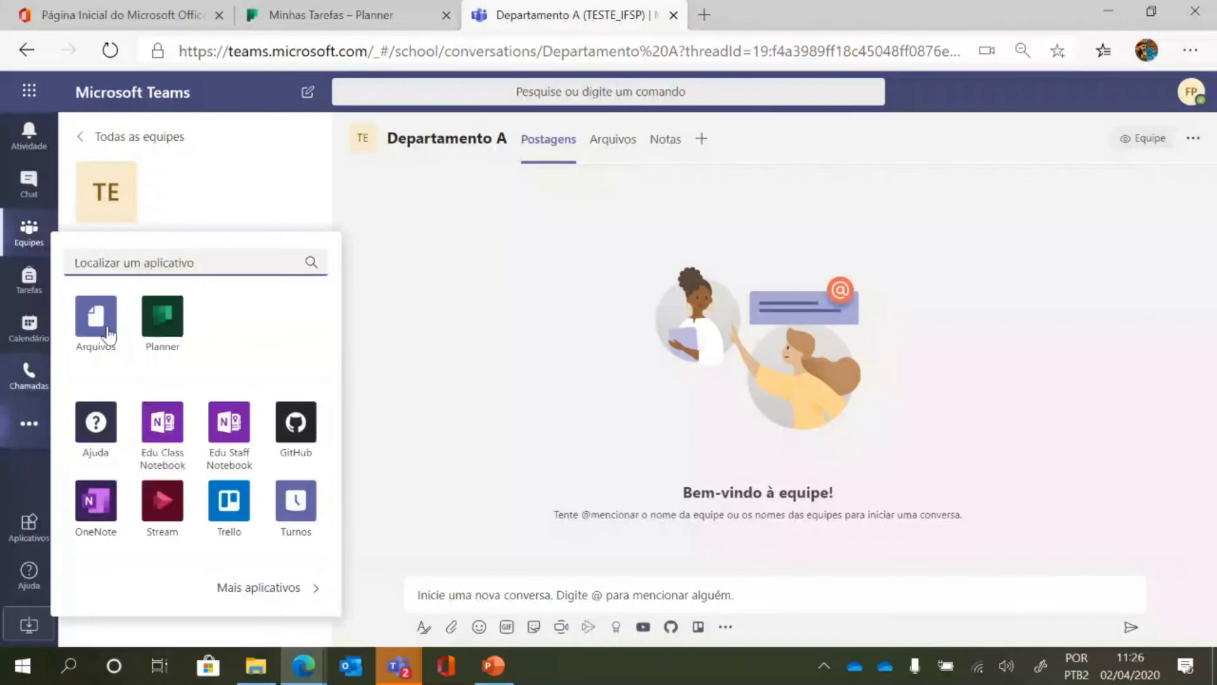
pyautogui.click(160, 308)
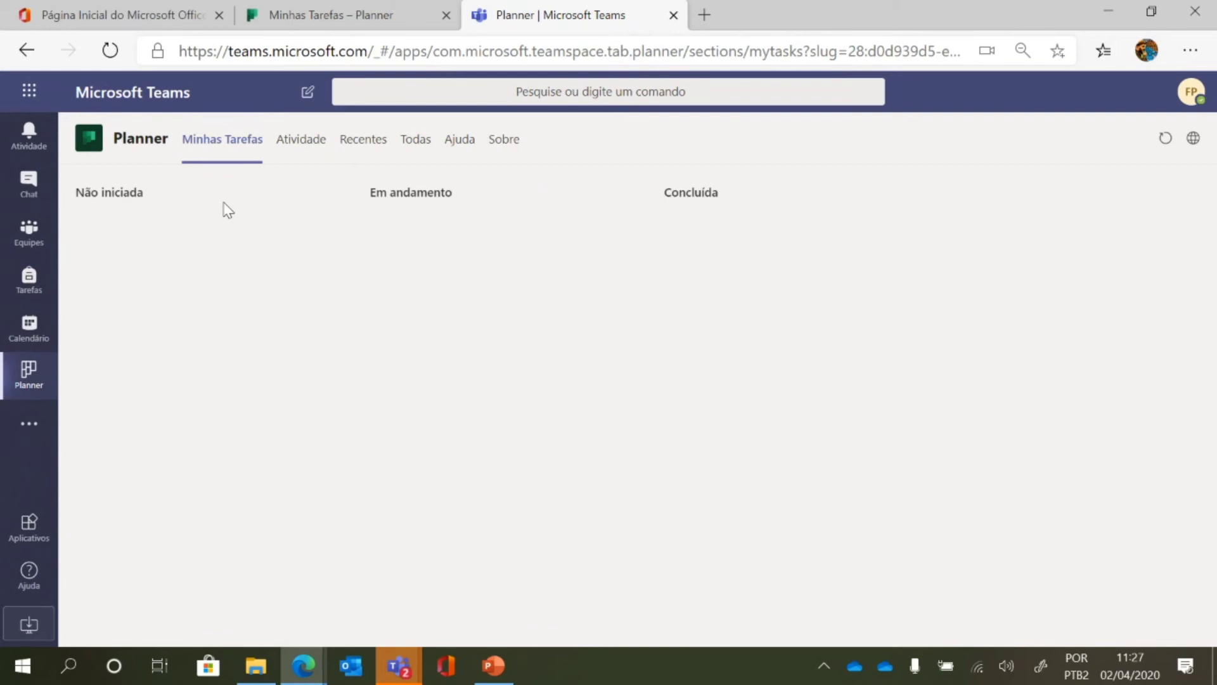
# Switch to Planner on the web, try to open the favorite plan Projeto EFAPE, and dismiss the removal prompt without removing it.
pyautogui.click(348, 13)
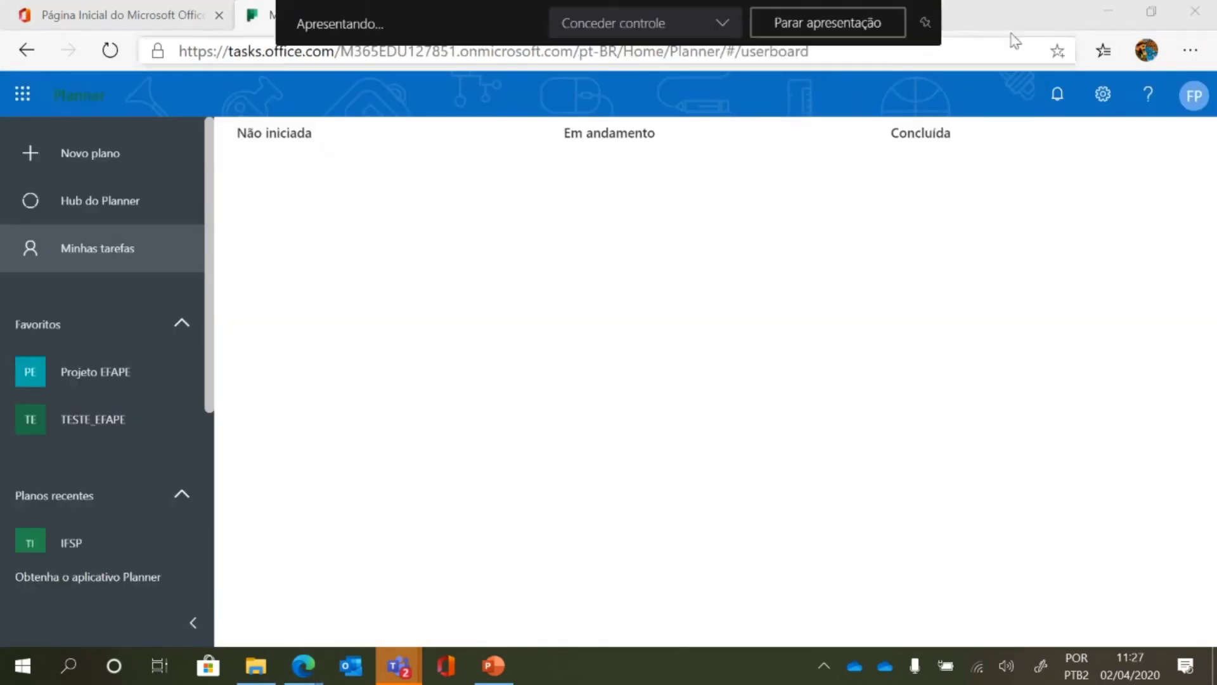
pyautogui.click(72, 381)
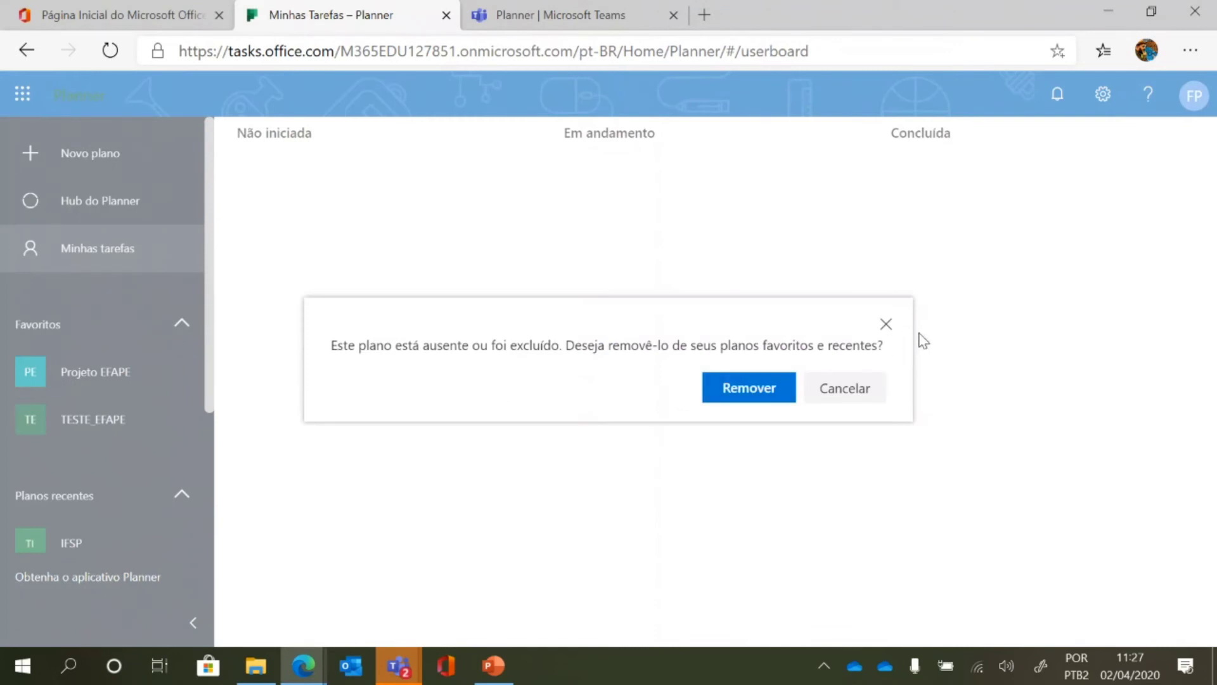
pyautogui.click(886, 324)
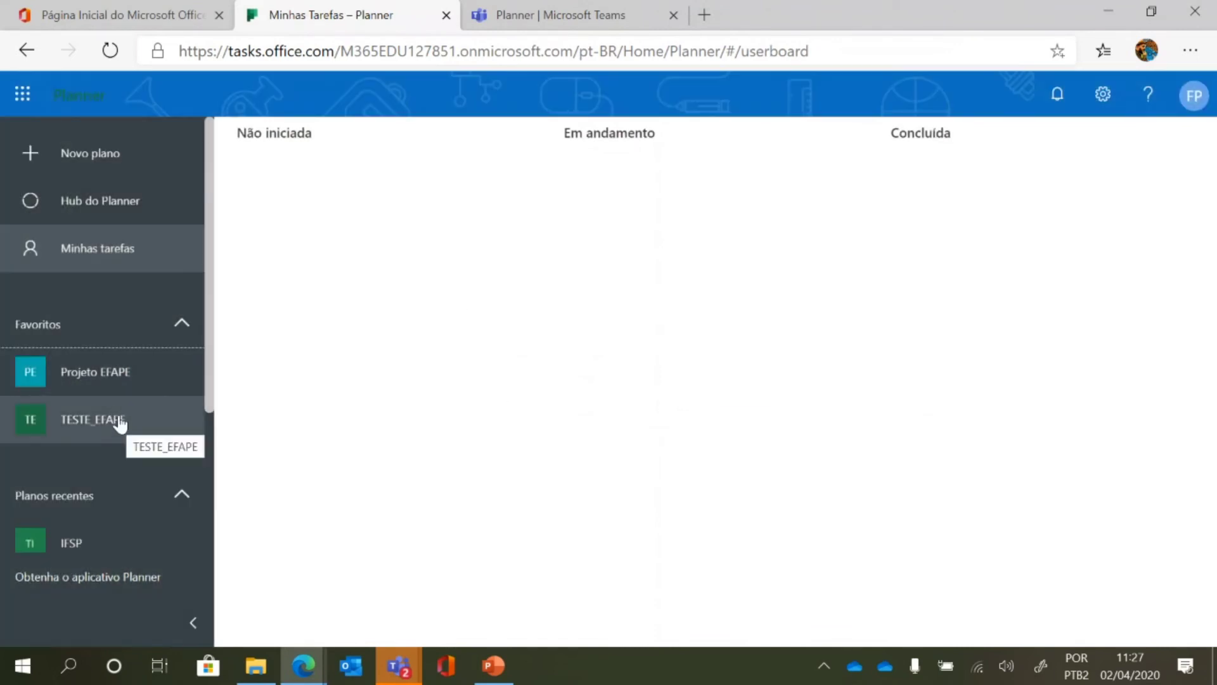
pyautogui.scroll(-4, 120, 423)
# Check the additional apps available in Teams, and return to Planner on the web to examine the favorite and recent plans.
pyautogui.click(587, 15)
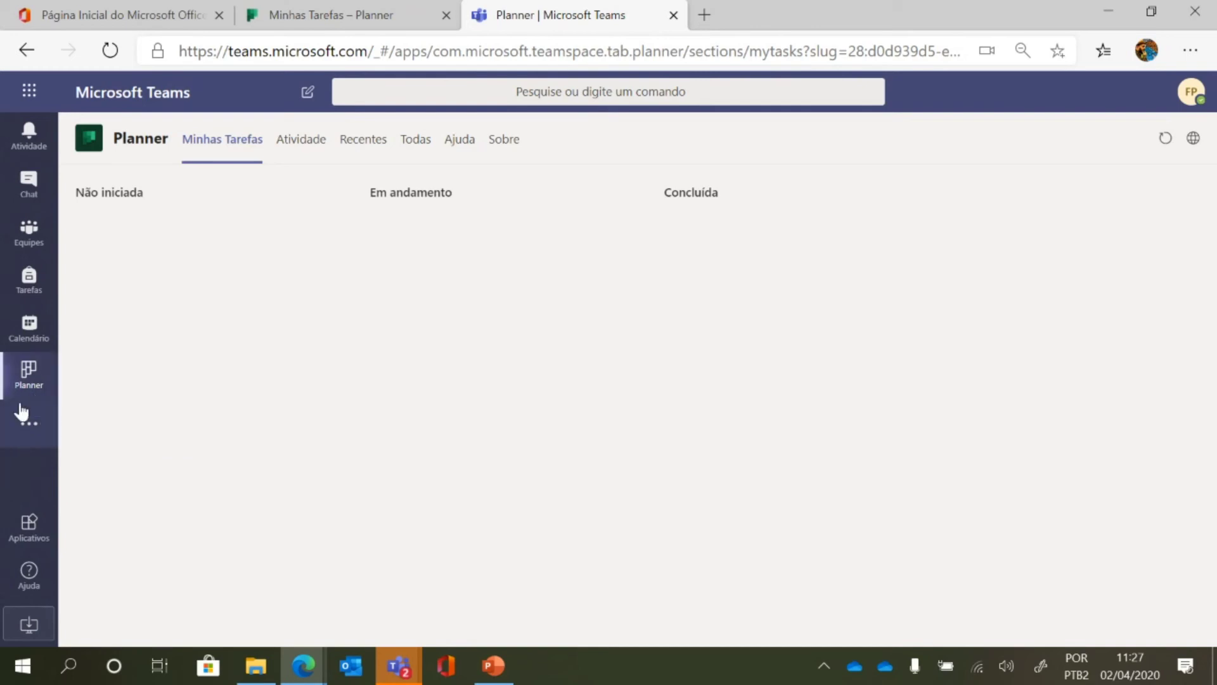
pyautogui.click(28, 425)
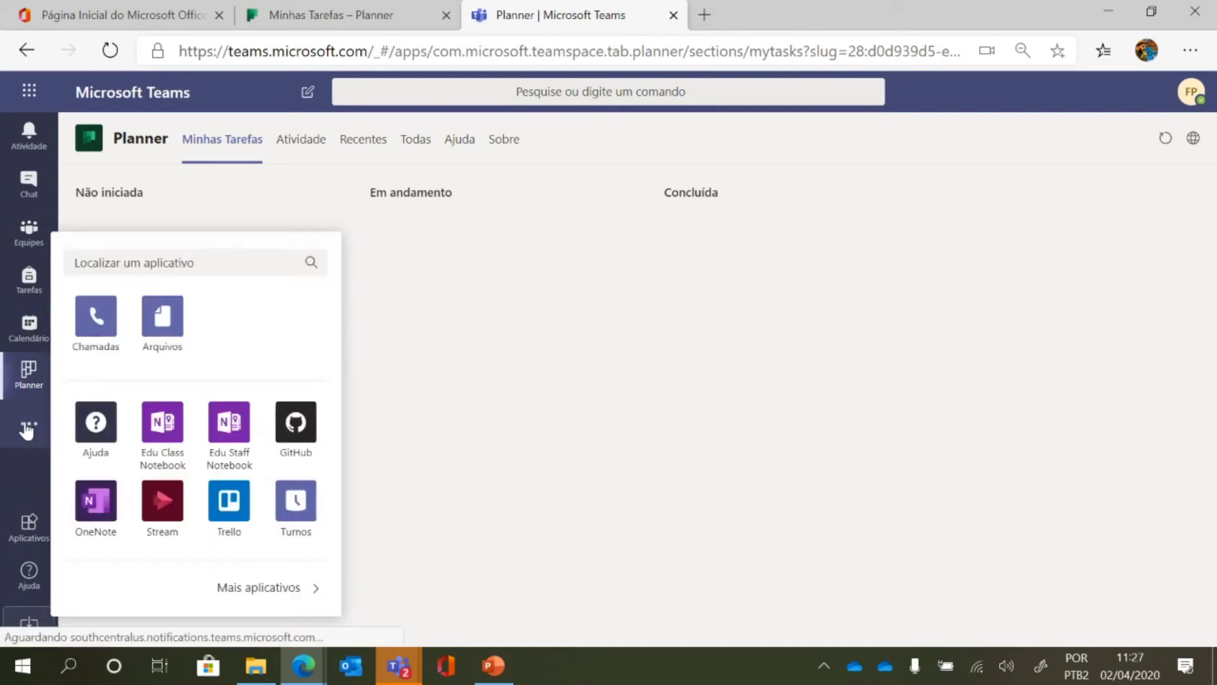
pyautogui.click(346, 5)
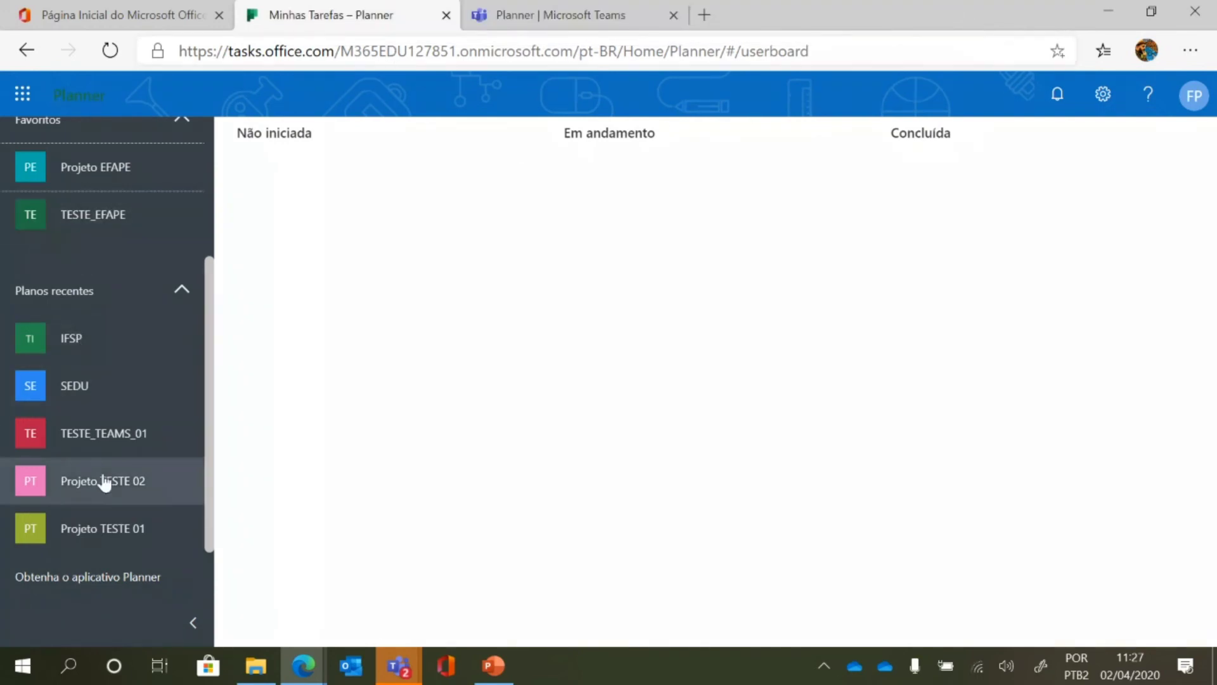
pyautogui.scroll(3, 127, 517)
pyautogui.scroll(-3, 127, 516)
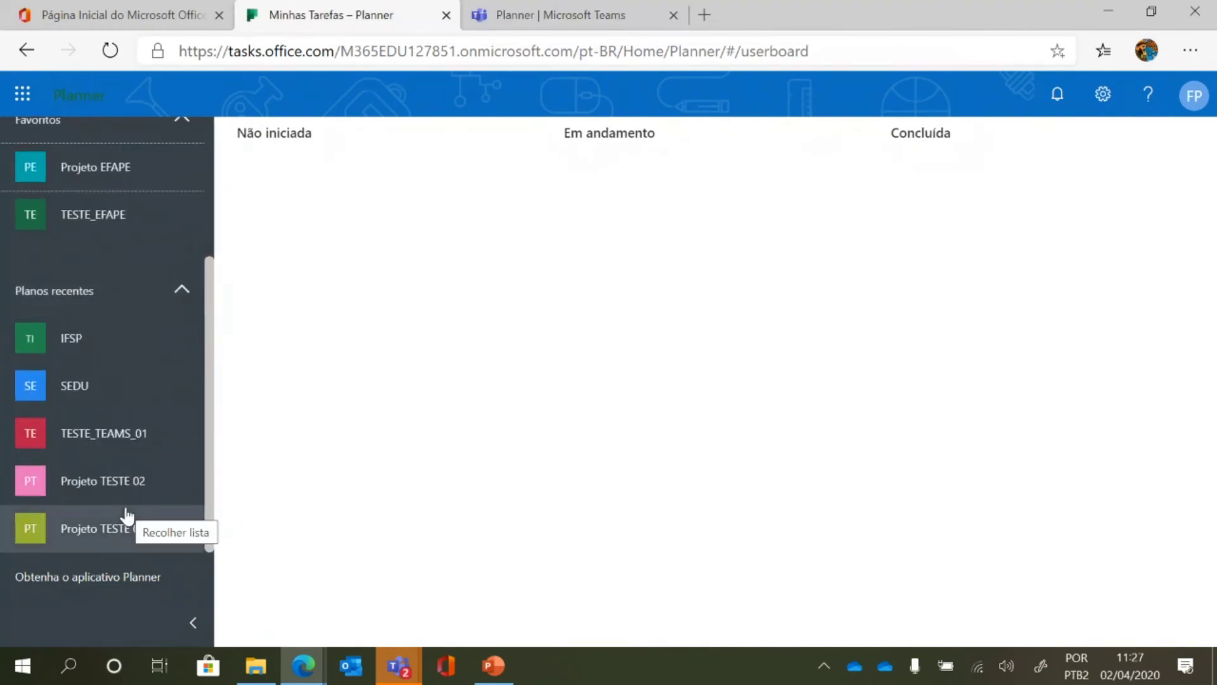
pyautogui.scroll(3, 127, 516)
pyautogui.scroll(-3, 127, 517)
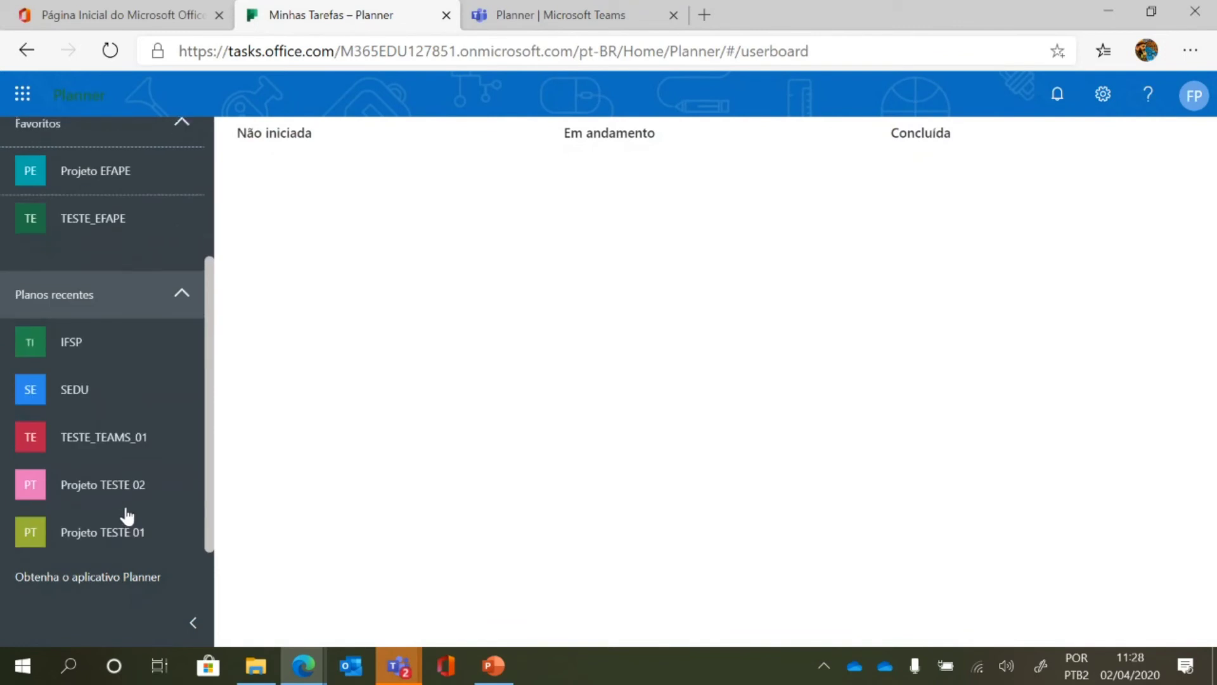
pyautogui.scroll(1, 127, 517)
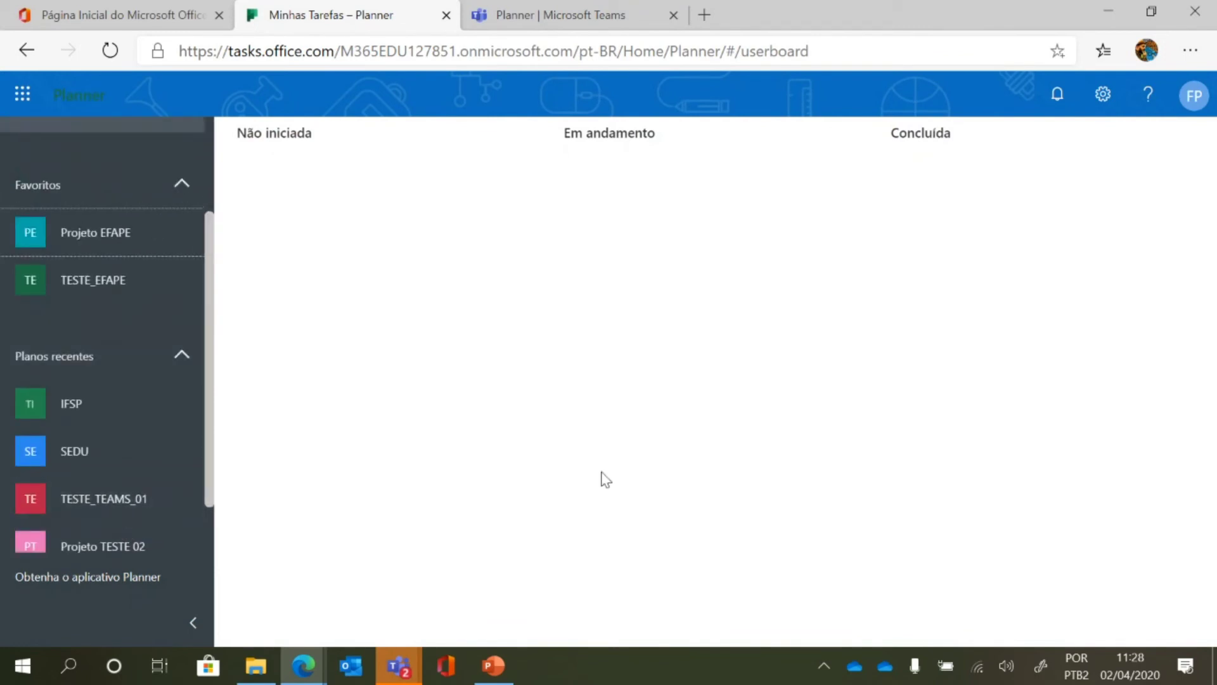
# Open Stream from the Office 365 home page, look over its start page, and display the list of own videos.
pyautogui.click(130, 15)
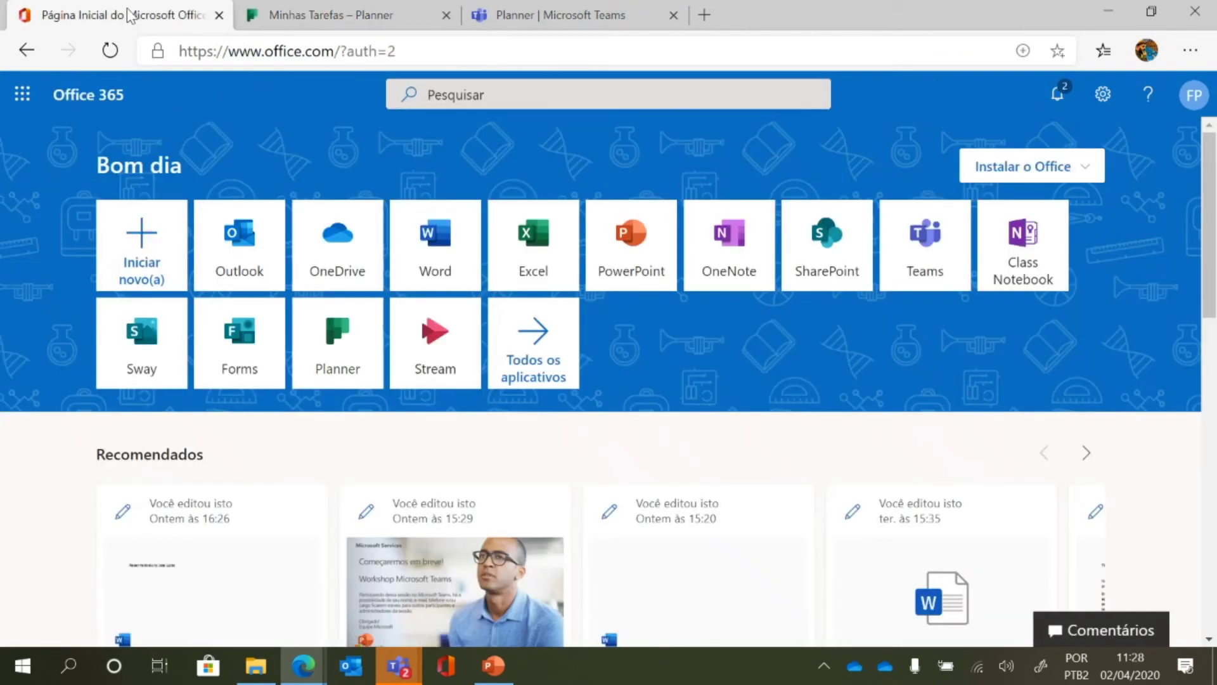
pyautogui.click(433, 370)
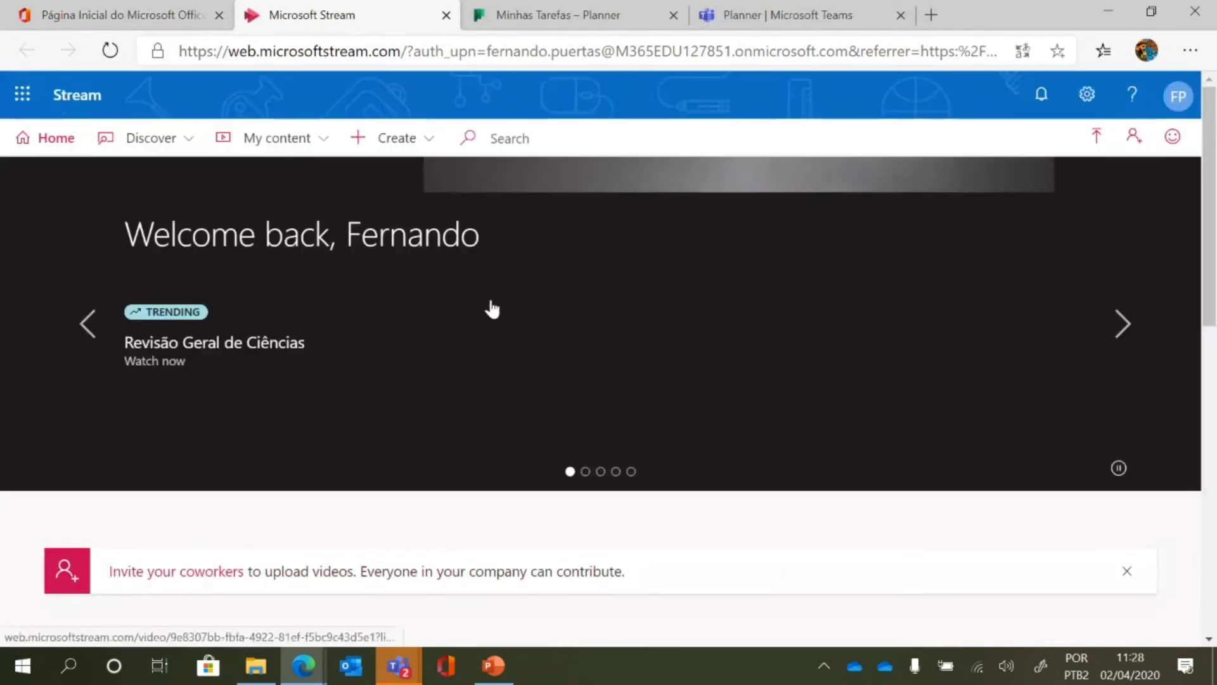
pyautogui.scroll(-8, 316, 291)
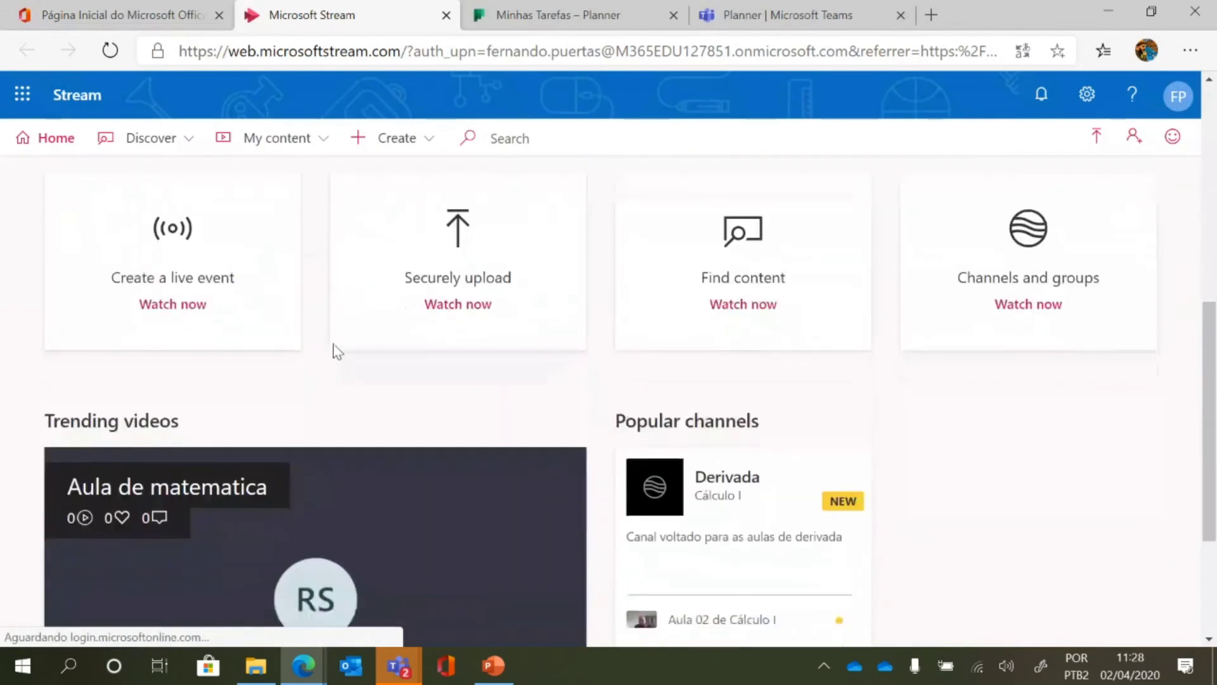
pyautogui.scroll(8, 352, 437)
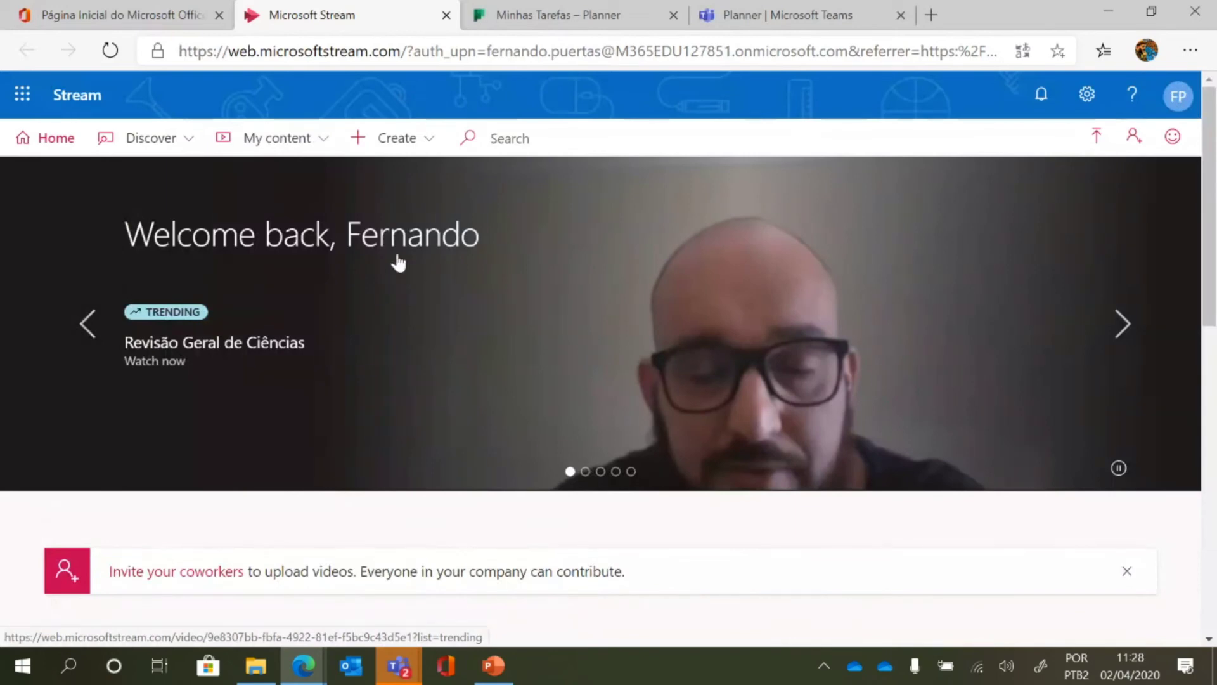
pyautogui.click(307, 143)
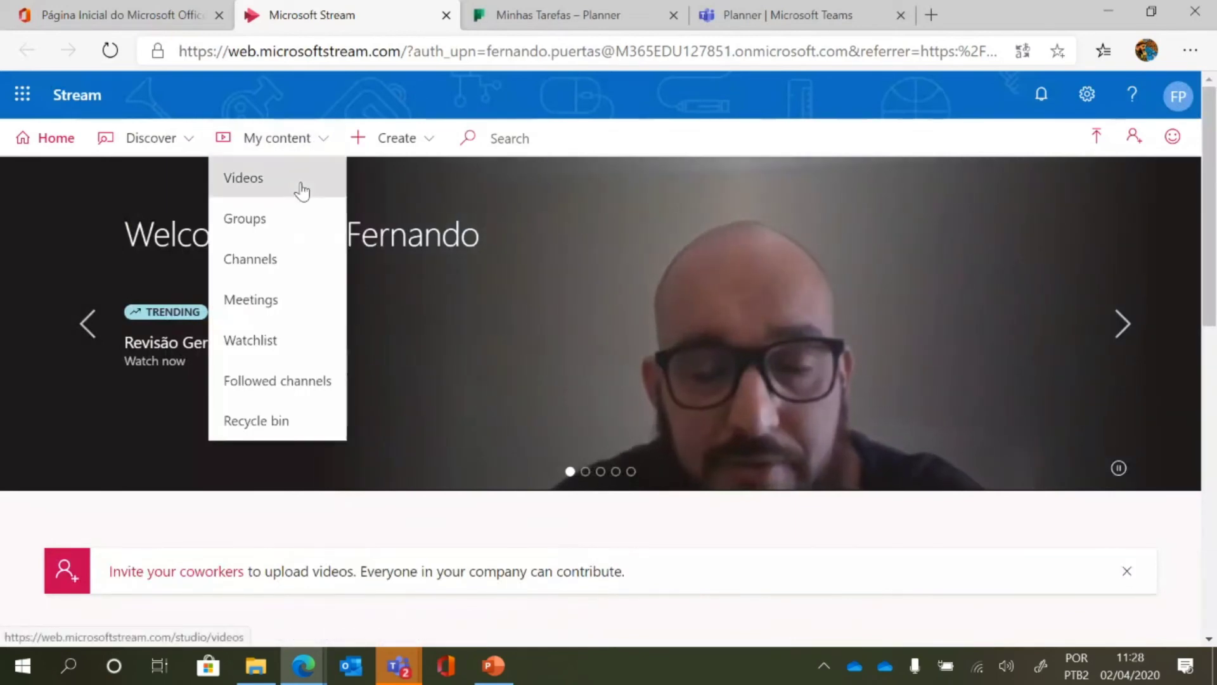
pyautogui.click(302, 189)
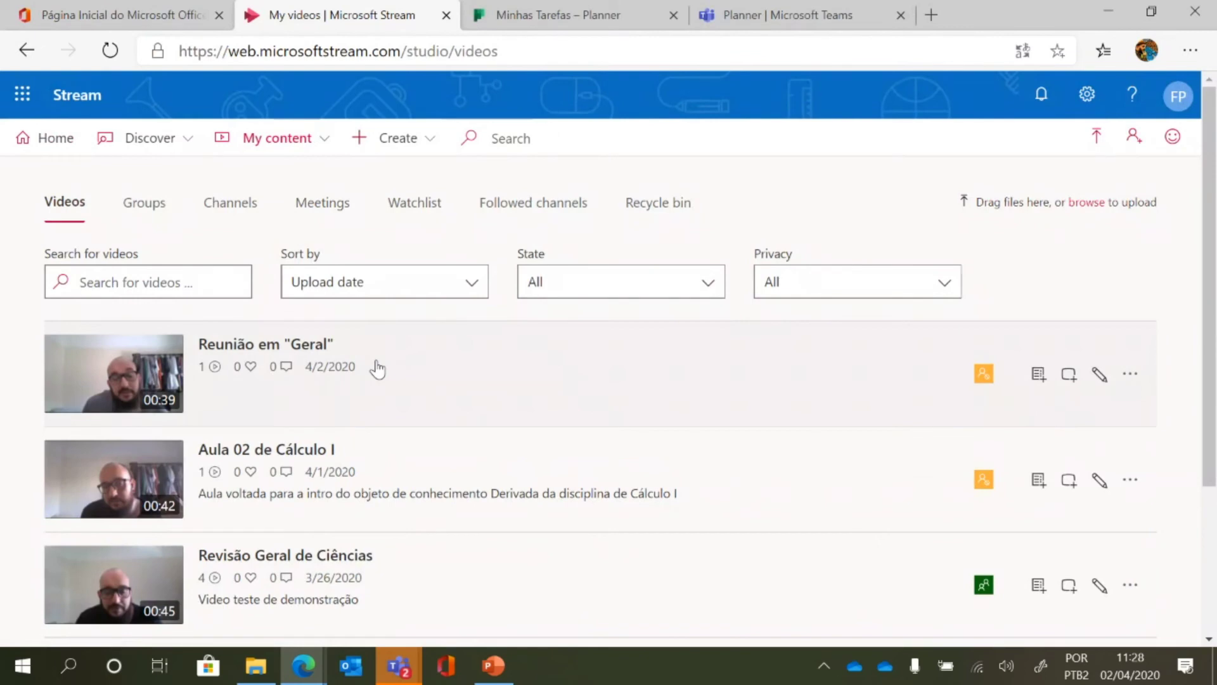
# Browse the own Stream groups and open the TESTE_IFSP group.
pyautogui.click(133, 204)
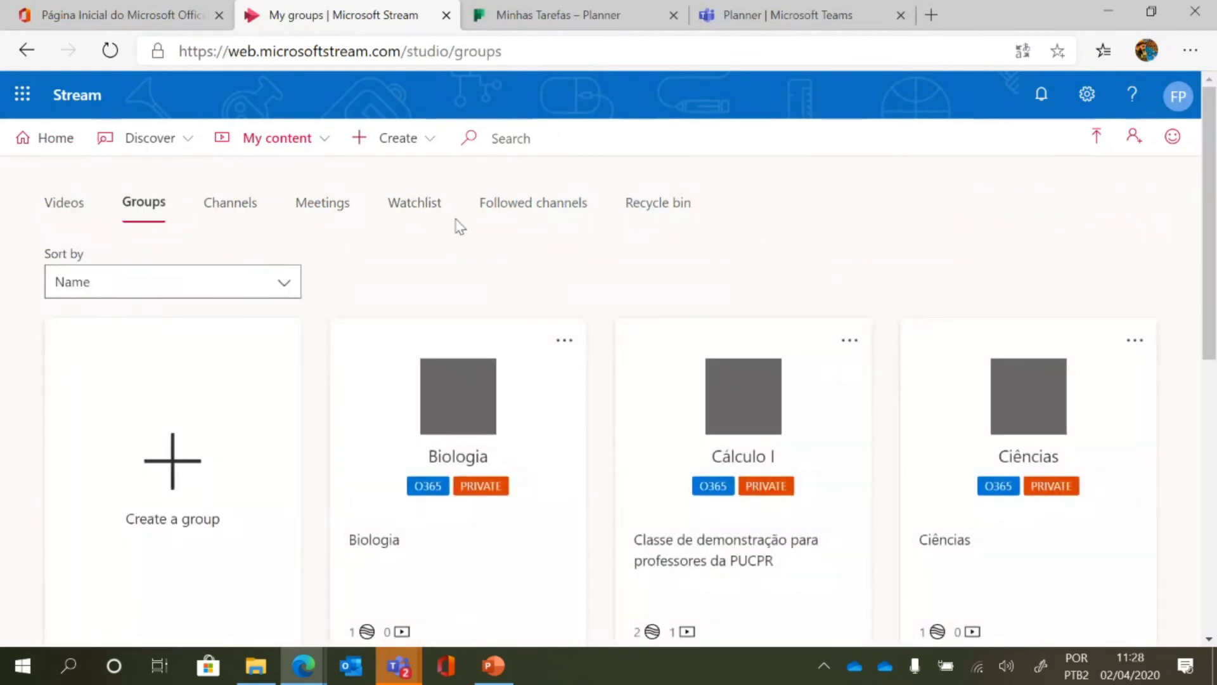
pyautogui.scroll(-10, 531, 253)
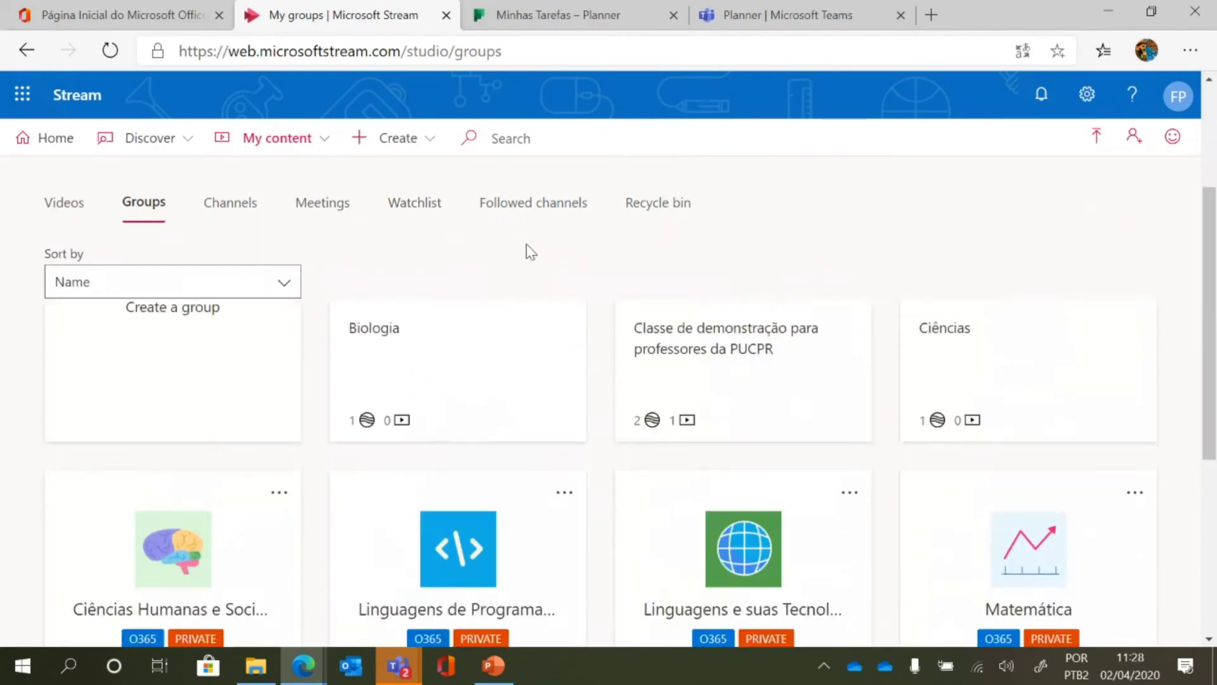
pyautogui.scroll(-5, 628, 388)
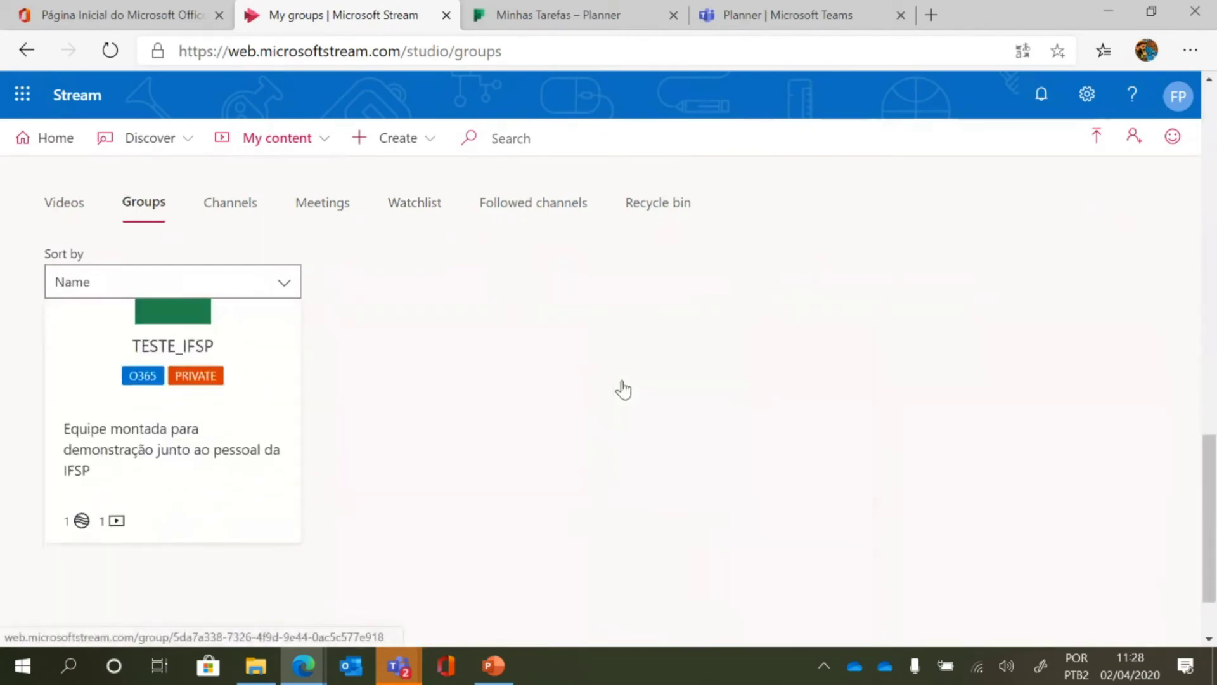
pyautogui.scroll(3, 625, 388)
pyautogui.scroll(-3, 621, 388)
pyautogui.scroll(3, 621, 387)
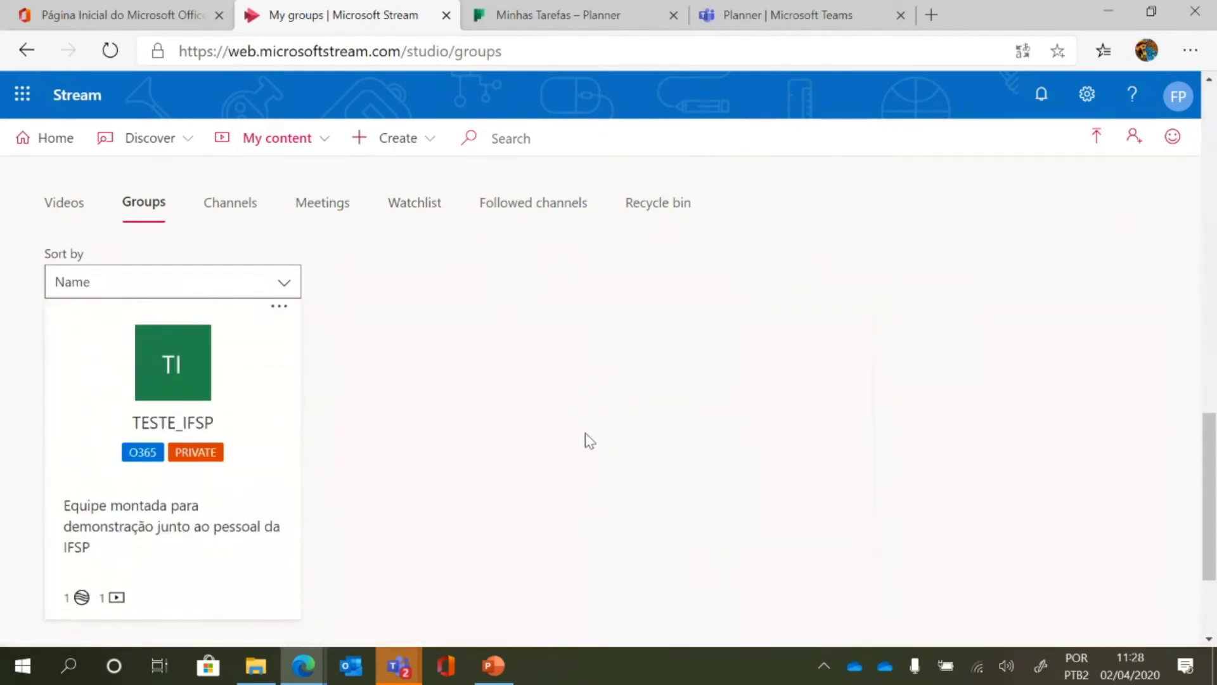
pyautogui.click(234, 398)
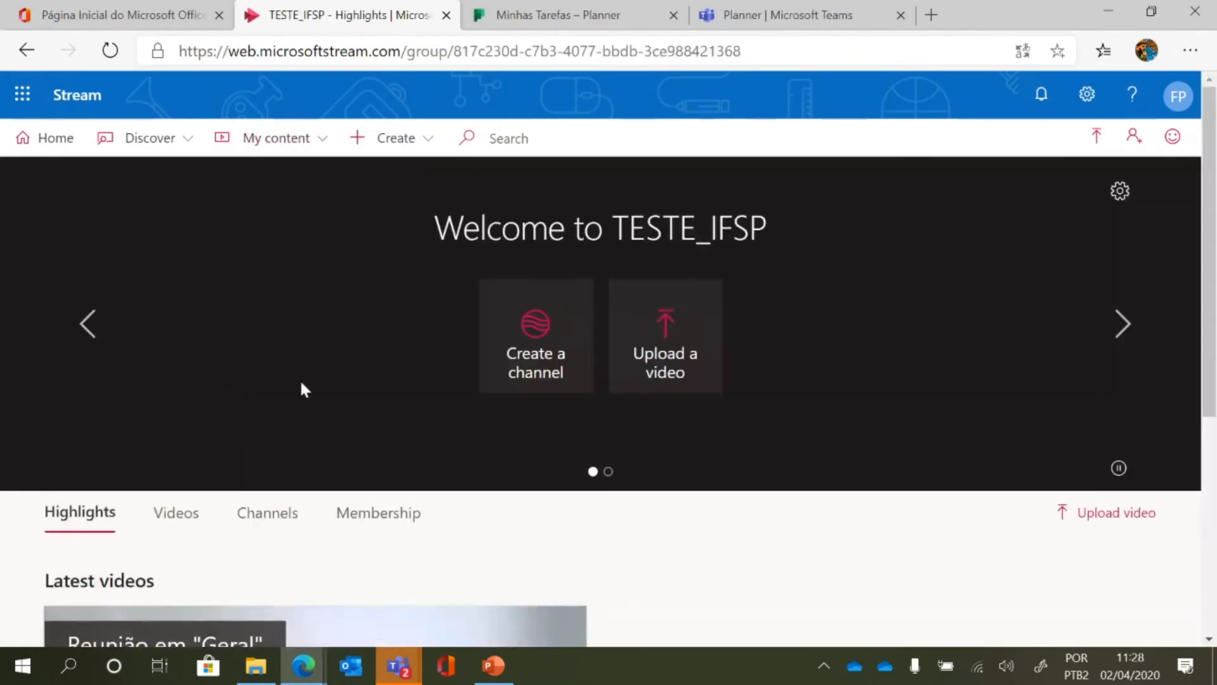
# Examine the highlights of the TESTE_IFSP group, including the latest videos.
pyautogui.scroll(-3, 301, 380)
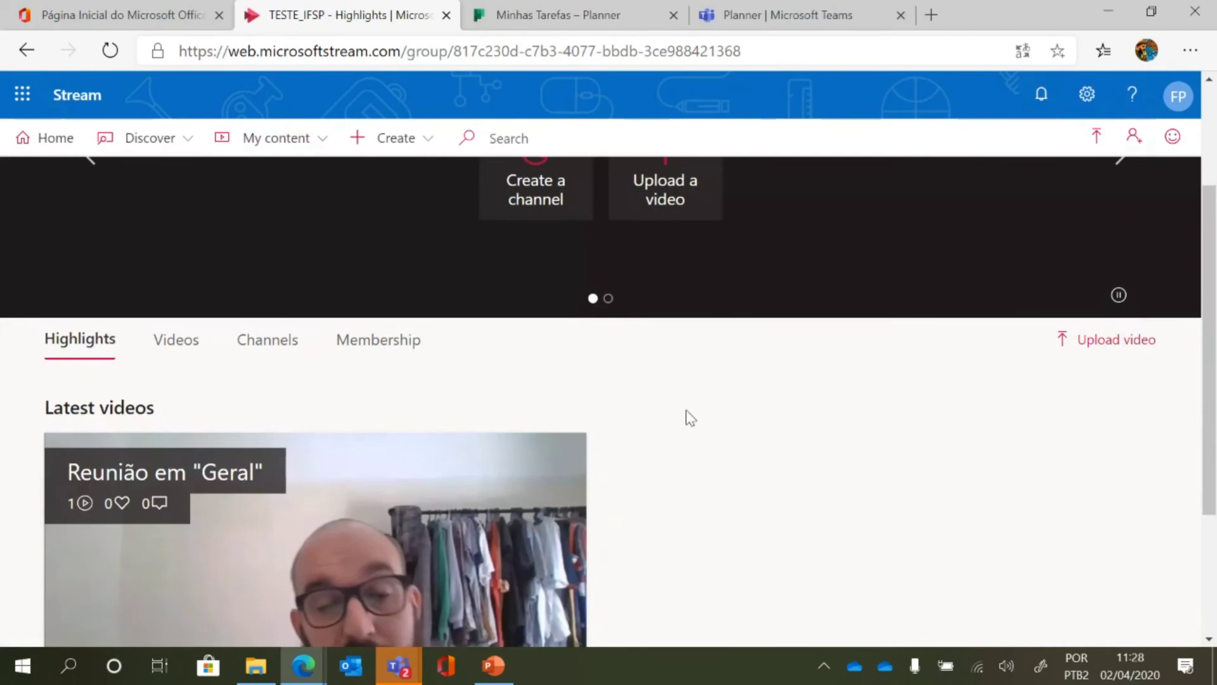
pyautogui.scroll(-3, 686, 410)
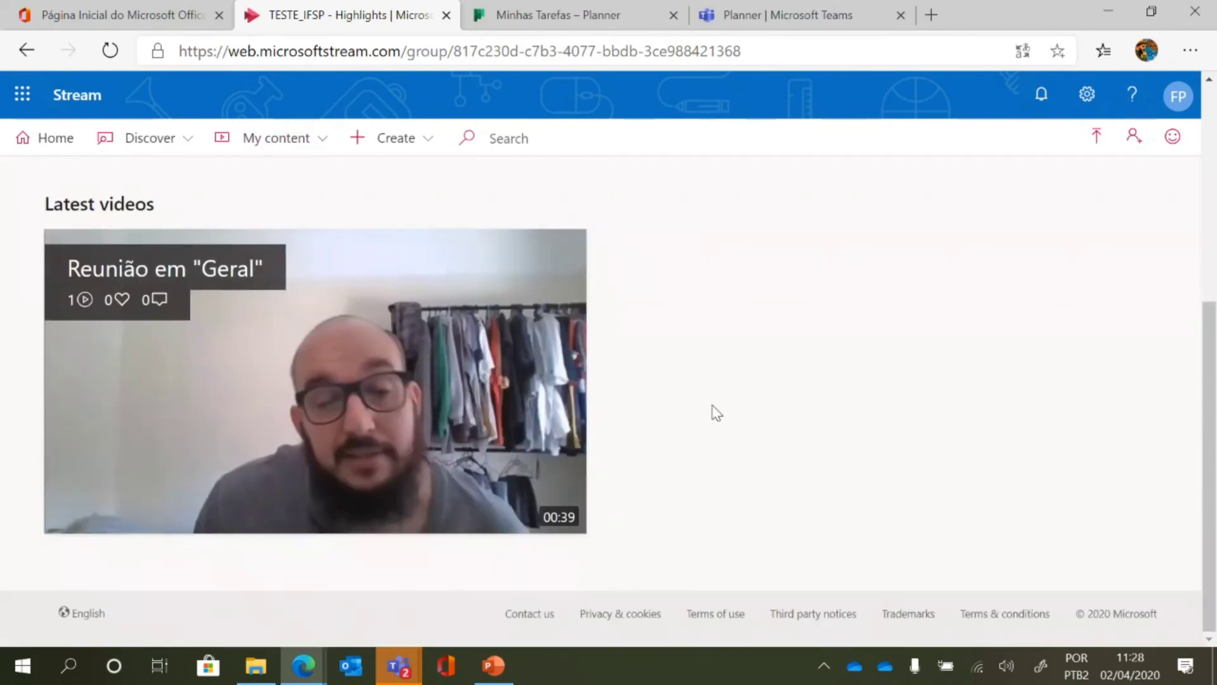
pyautogui.scroll(4, 716, 413)
pyautogui.scroll(-4, 716, 413)
pyautogui.scroll(3, 716, 414)
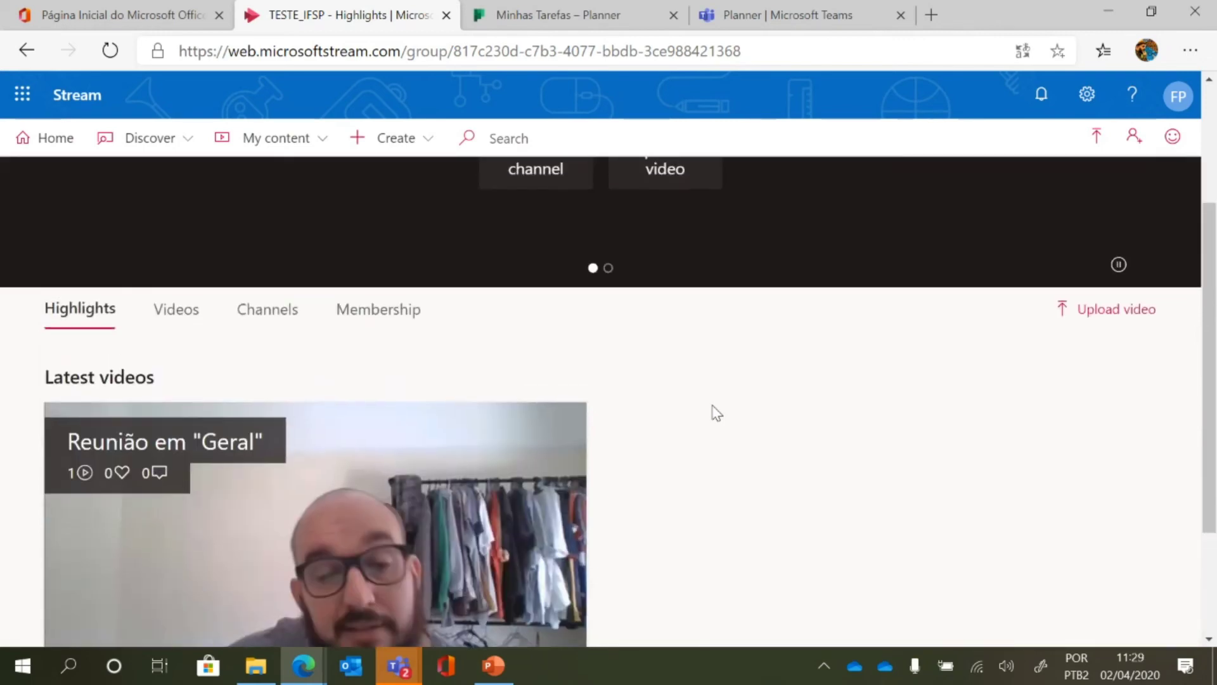
pyautogui.scroll(-3, 716, 413)
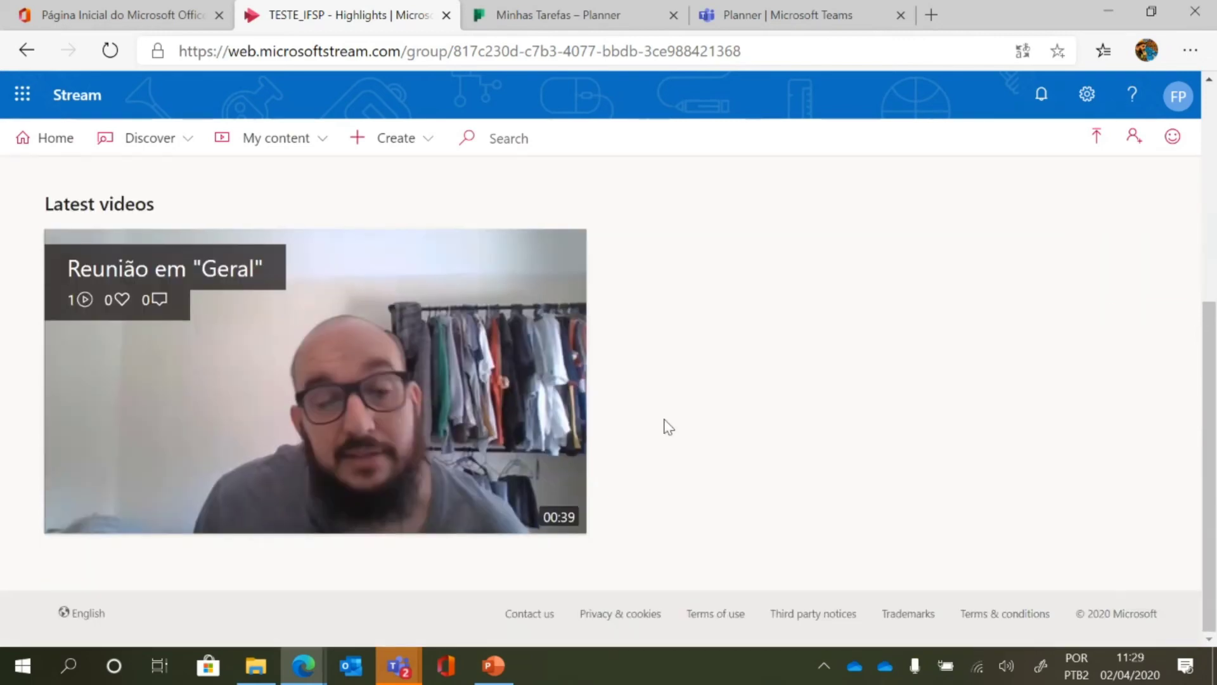
pyautogui.scroll(5, 170, 520)
pyautogui.scroll(2, 279, 465)
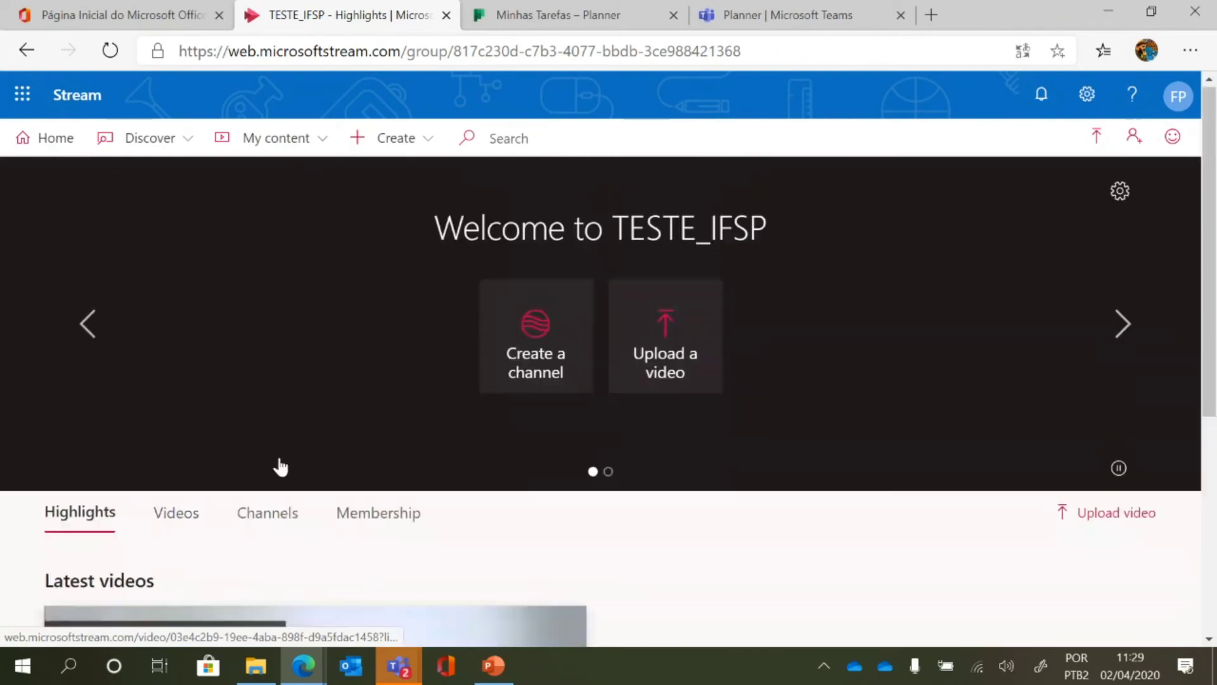
pyautogui.scroll(-1, 263, 511)
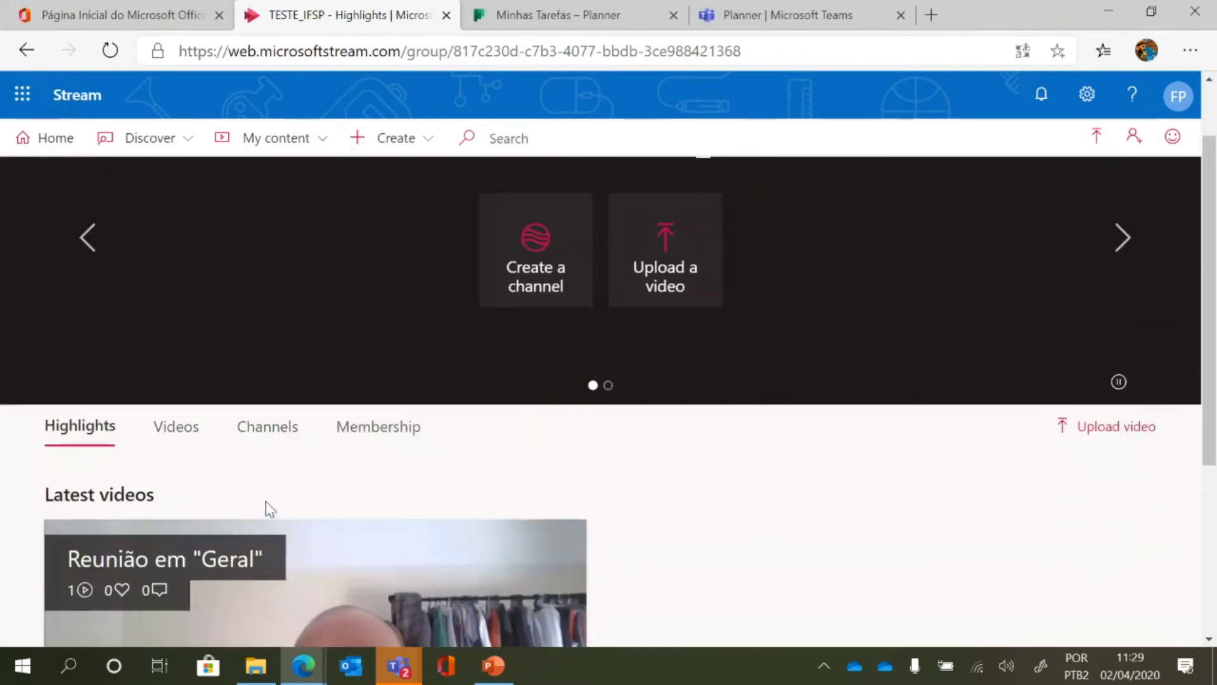
# Create a group channel named Departamento A in the TESTE_IFSP group on Stream.
pyautogui.click(275, 431)
pyautogui.scroll(-1, 286, 353)
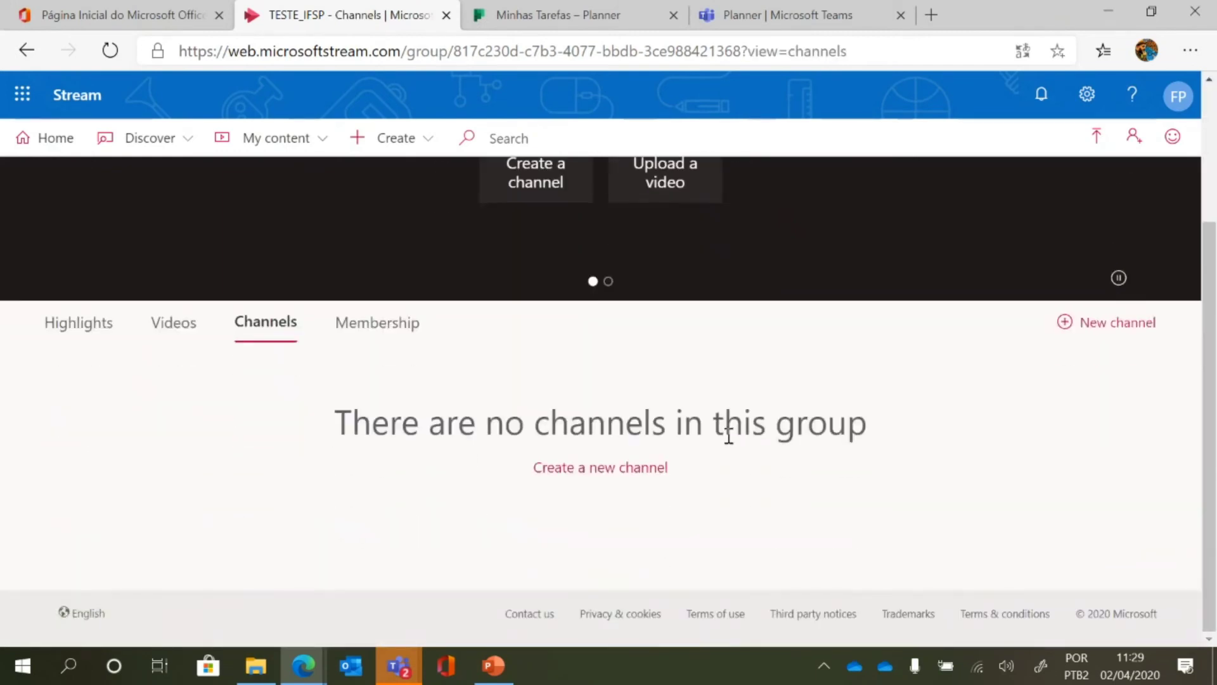
pyautogui.click(656, 475)
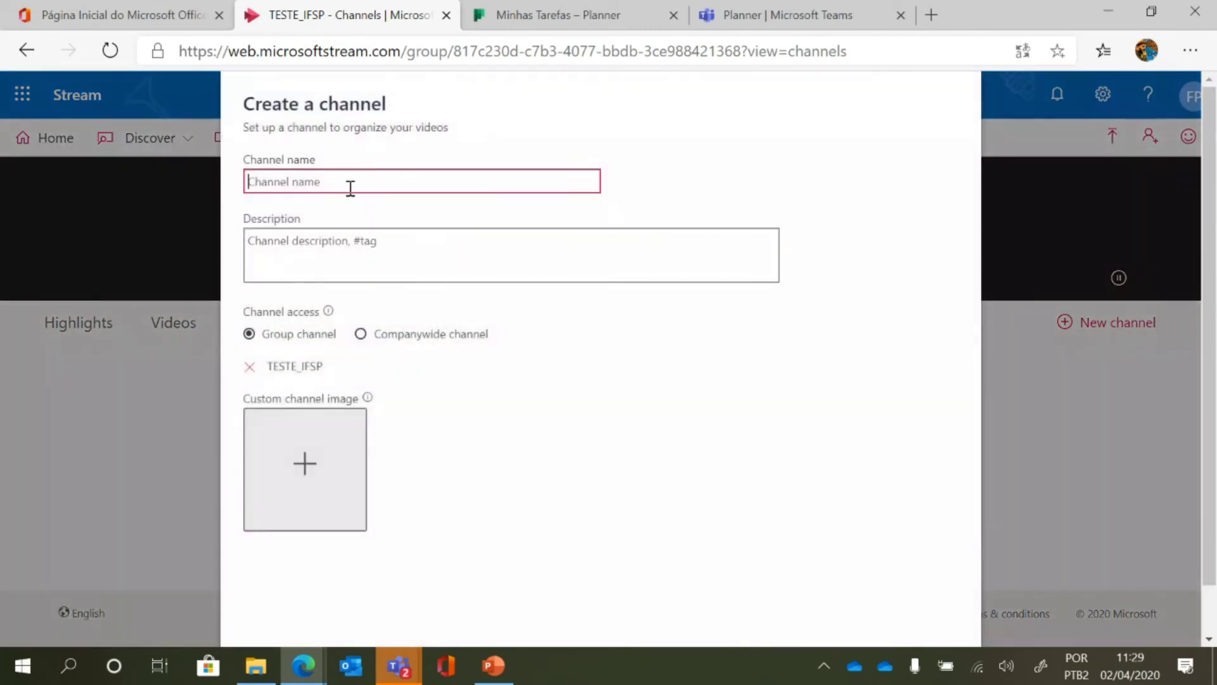
pyautogui.write('Departamento A')
pyautogui.scroll(-1, 682, 426)
pyautogui.click(650, 609)
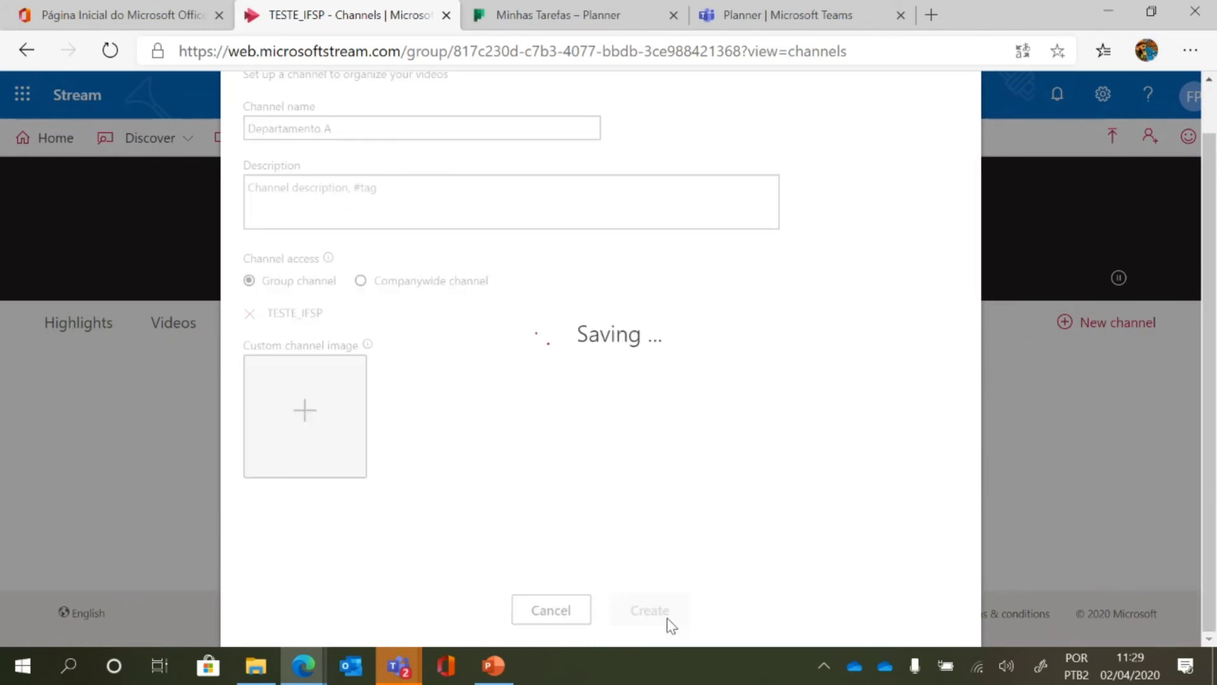
pyautogui.scroll(-3, 637, 473)
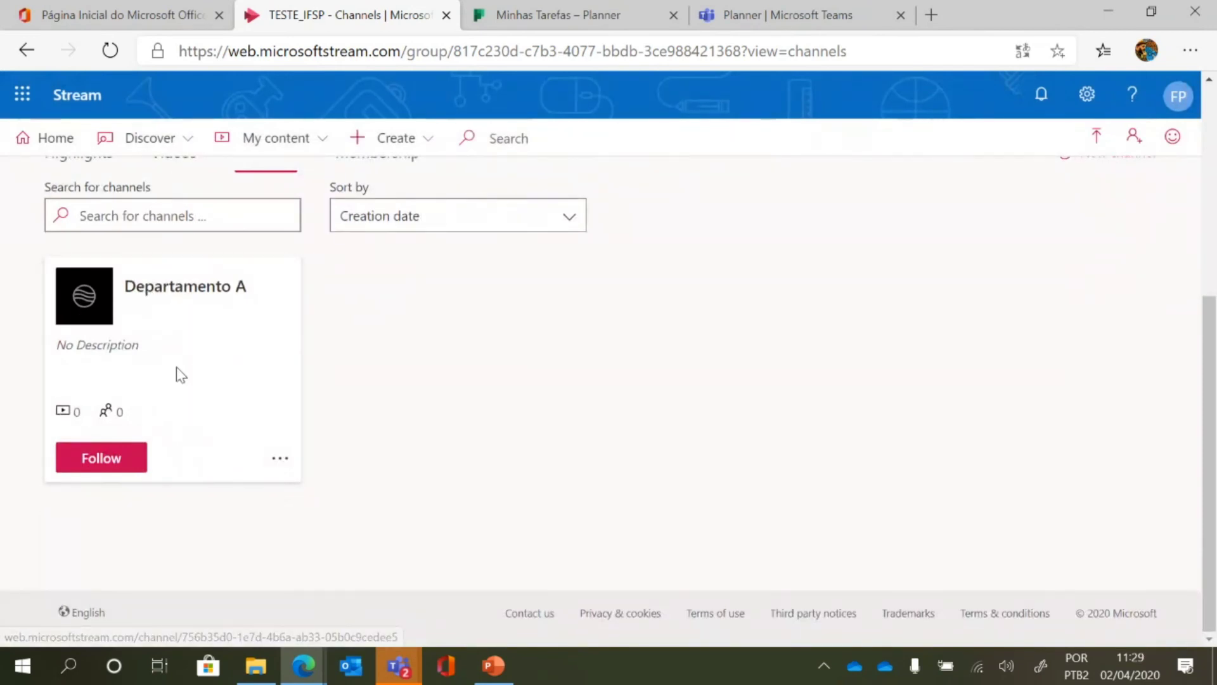
# Add the group video Reunião em "Geral" to the Departamento A channel of TESTE_IFSP and save the sharing change.
pyautogui.scroll(3, 461, 420)
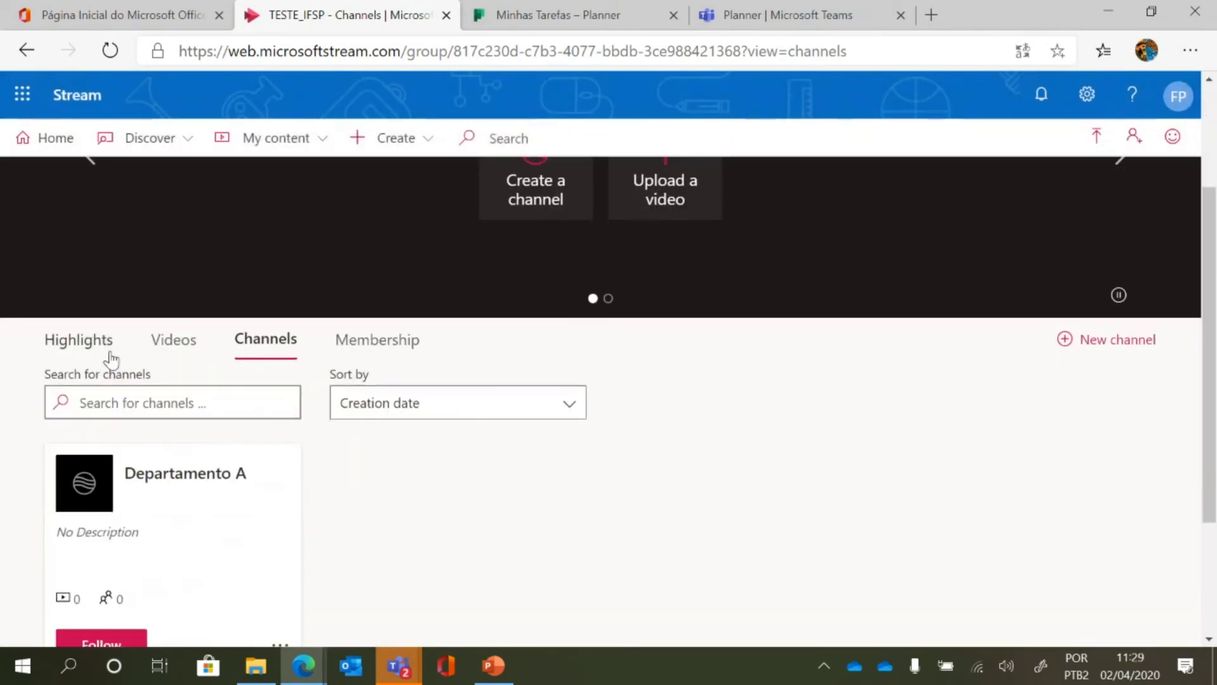
pyautogui.click(175, 344)
pyautogui.scroll(-1, 448, 468)
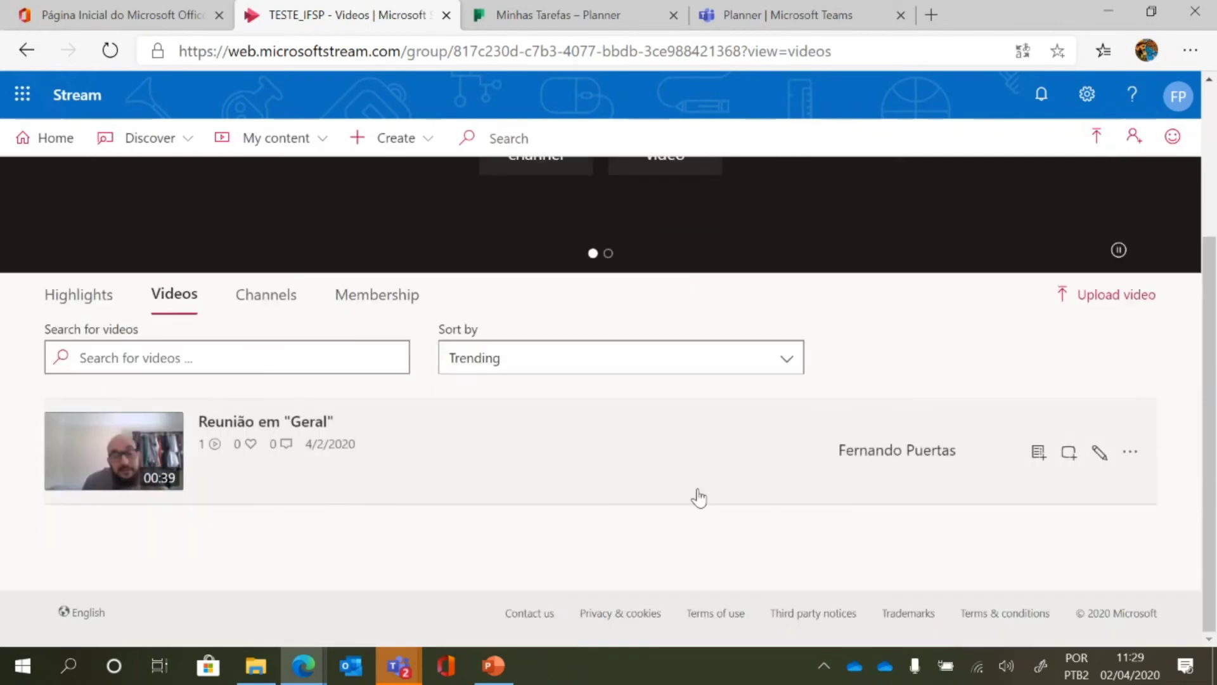
pyautogui.click(1071, 453)
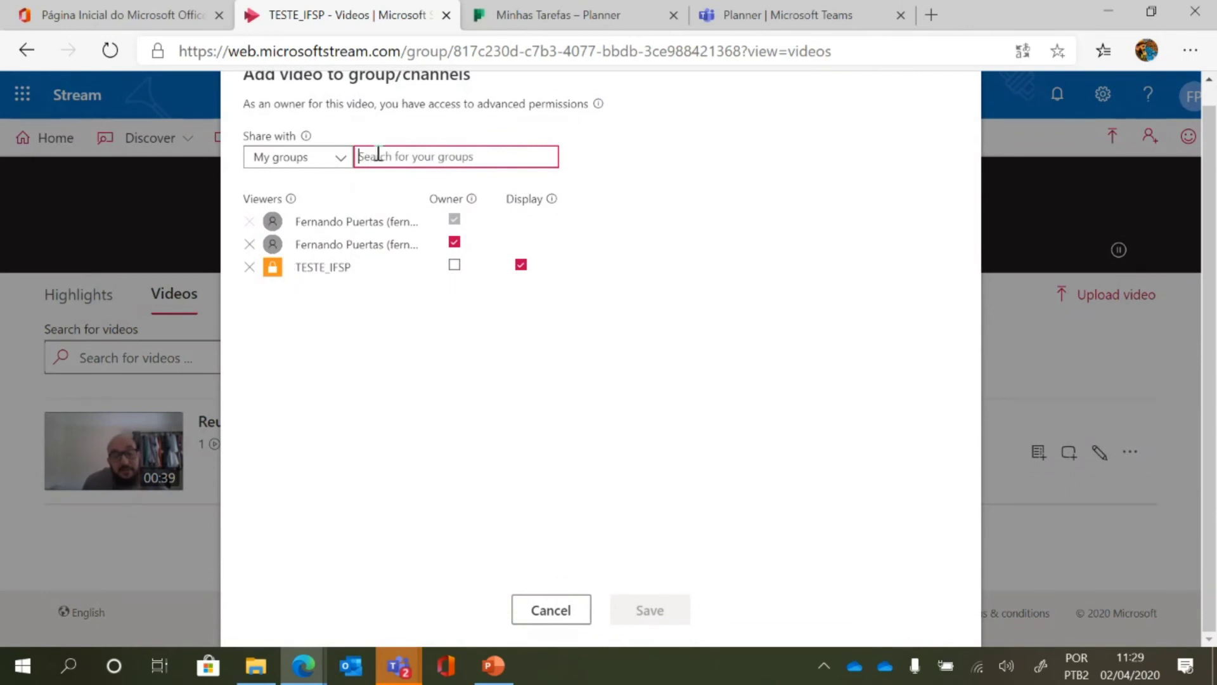
pyautogui.write('Teste')
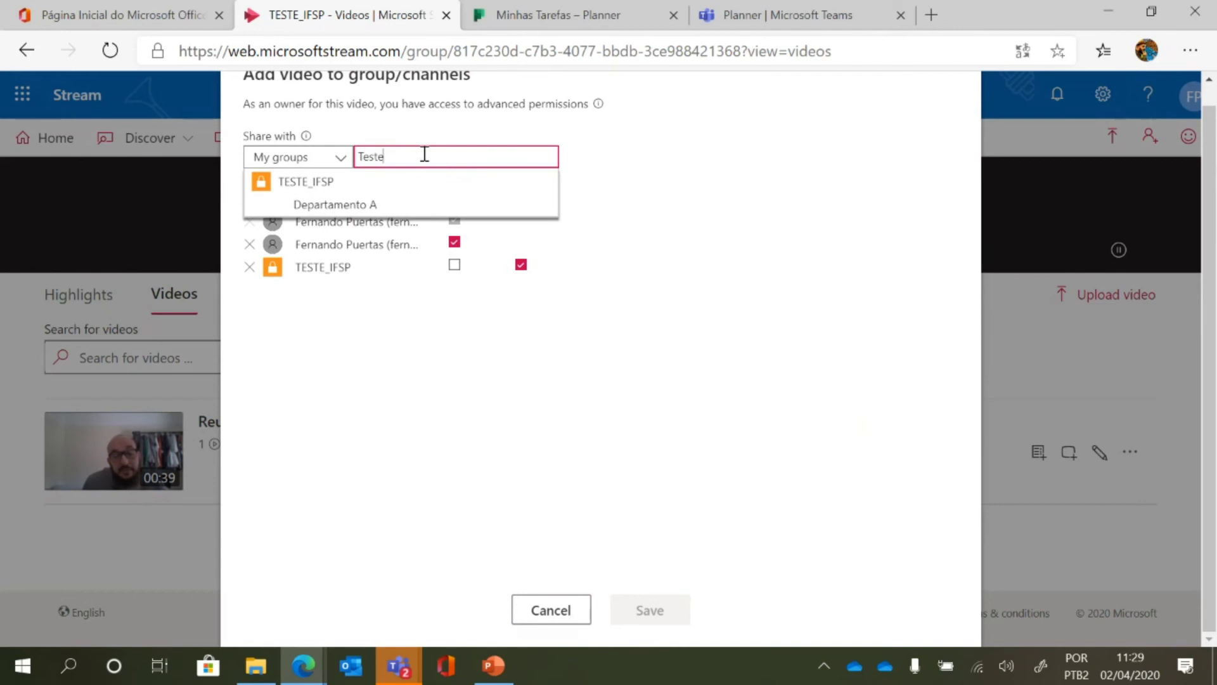
pyautogui.click(362, 203)
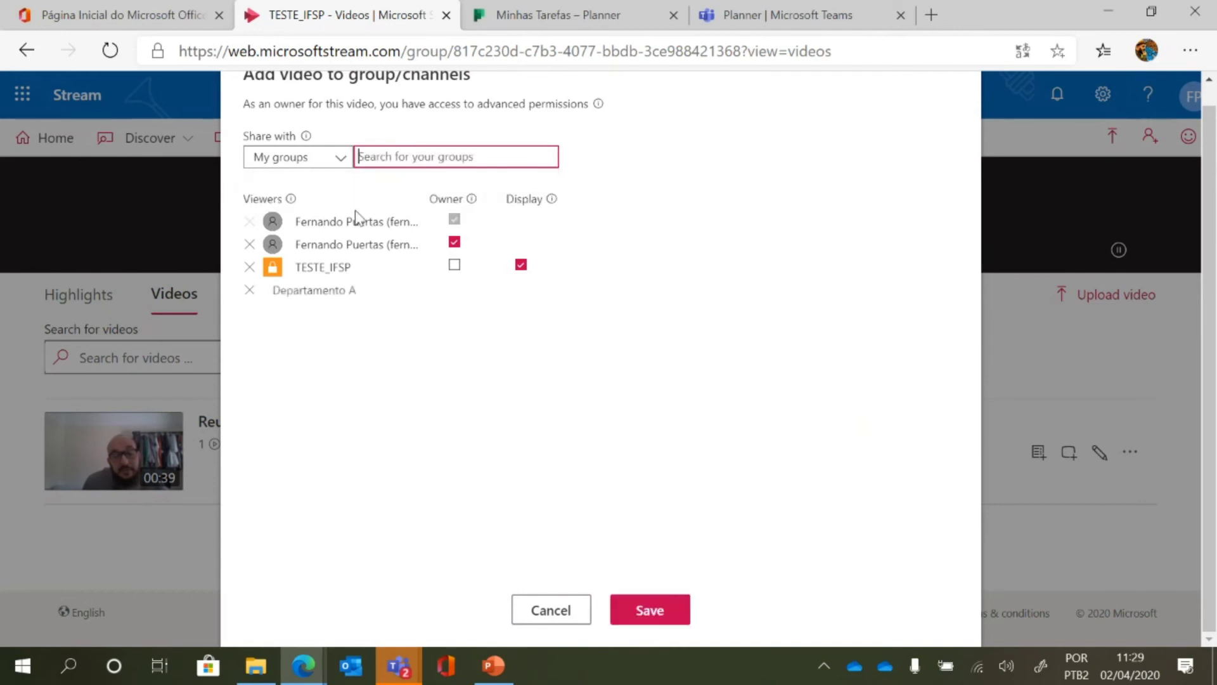
pyautogui.click(653, 618)
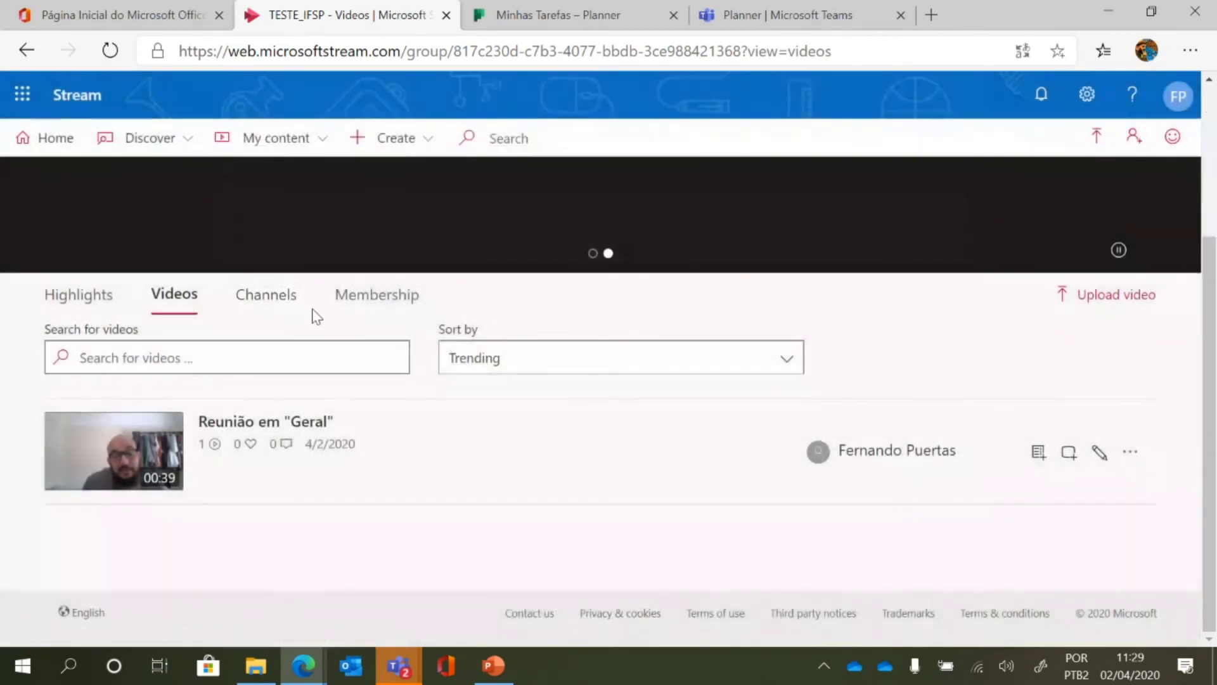
# Open the Departamento A channel from the group's channel list and look over its videos.
pyautogui.click(282, 304)
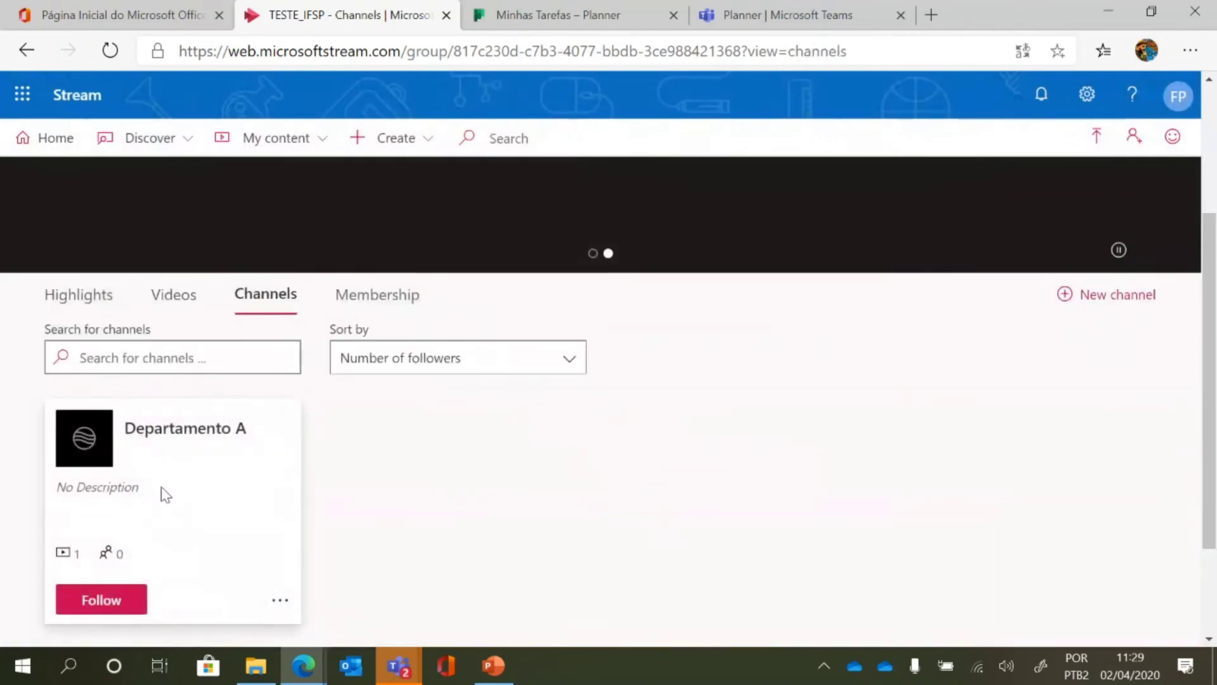
pyautogui.click(184, 433)
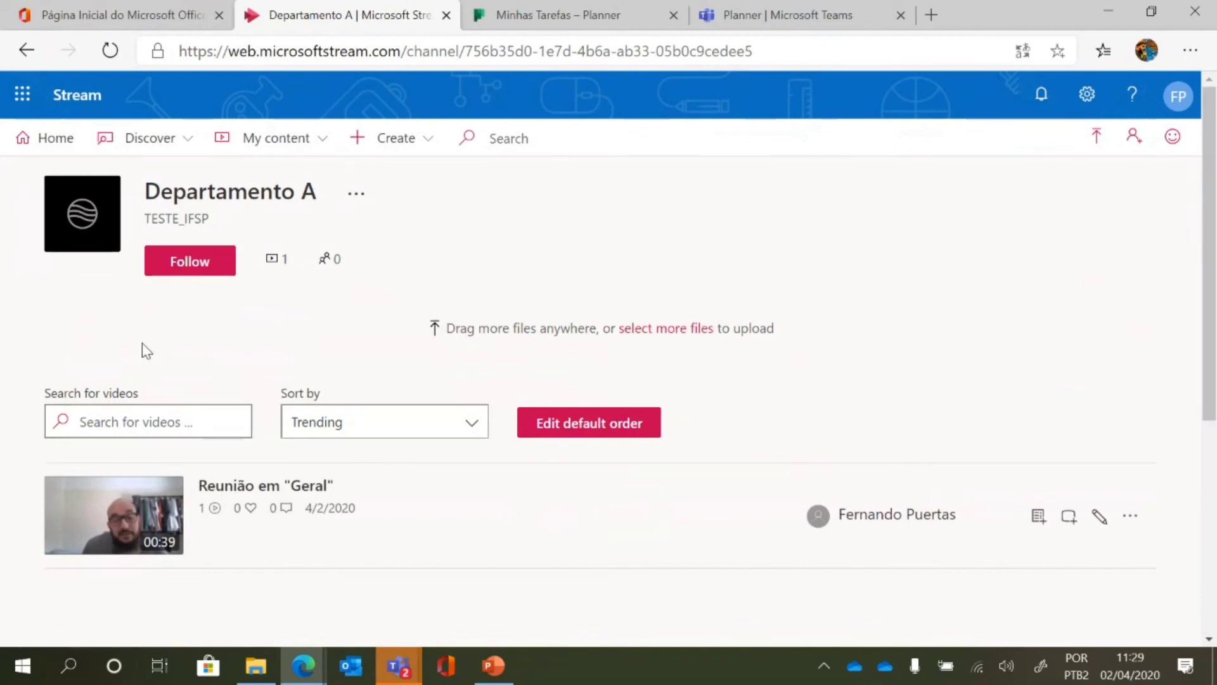
pyautogui.scroll(-5, 146, 351)
pyautogui.scroll(4, 671, 421)
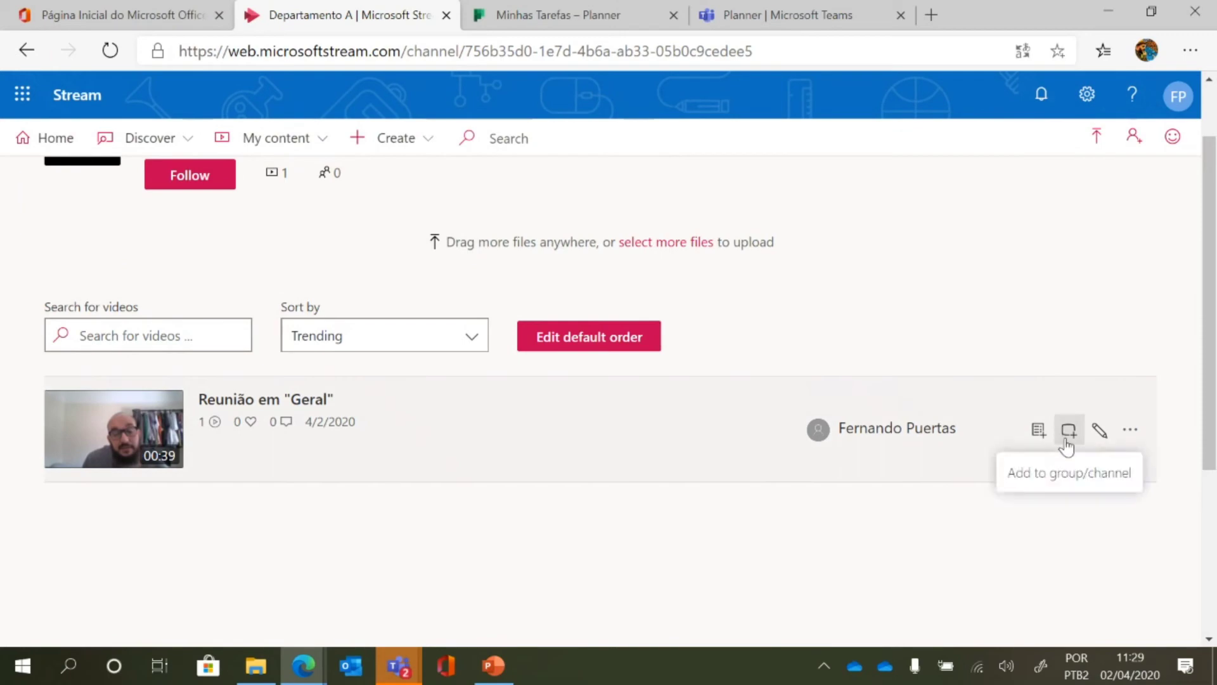
# Edit the details of Reunião em "Geral", set the video language to Portuguese, and apply the change.
pyautogui.click(1101, 431)
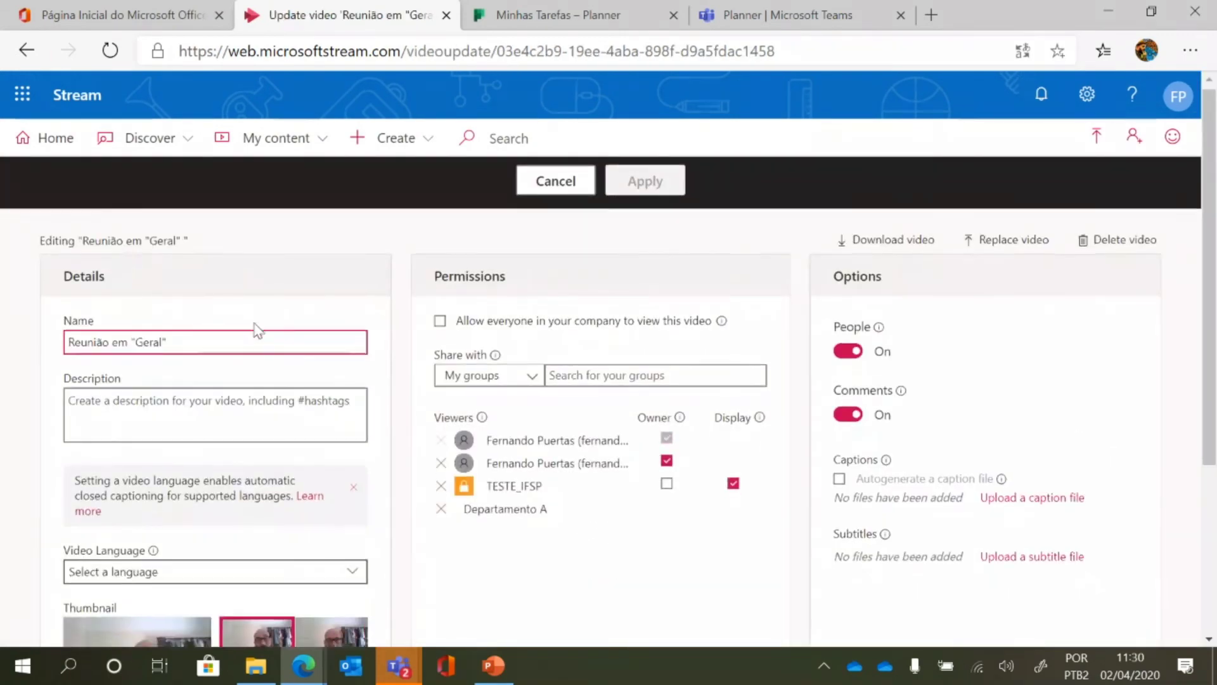
pyautogui.scroll(-3, 298, 381)
pyautogui.click(289, 413)
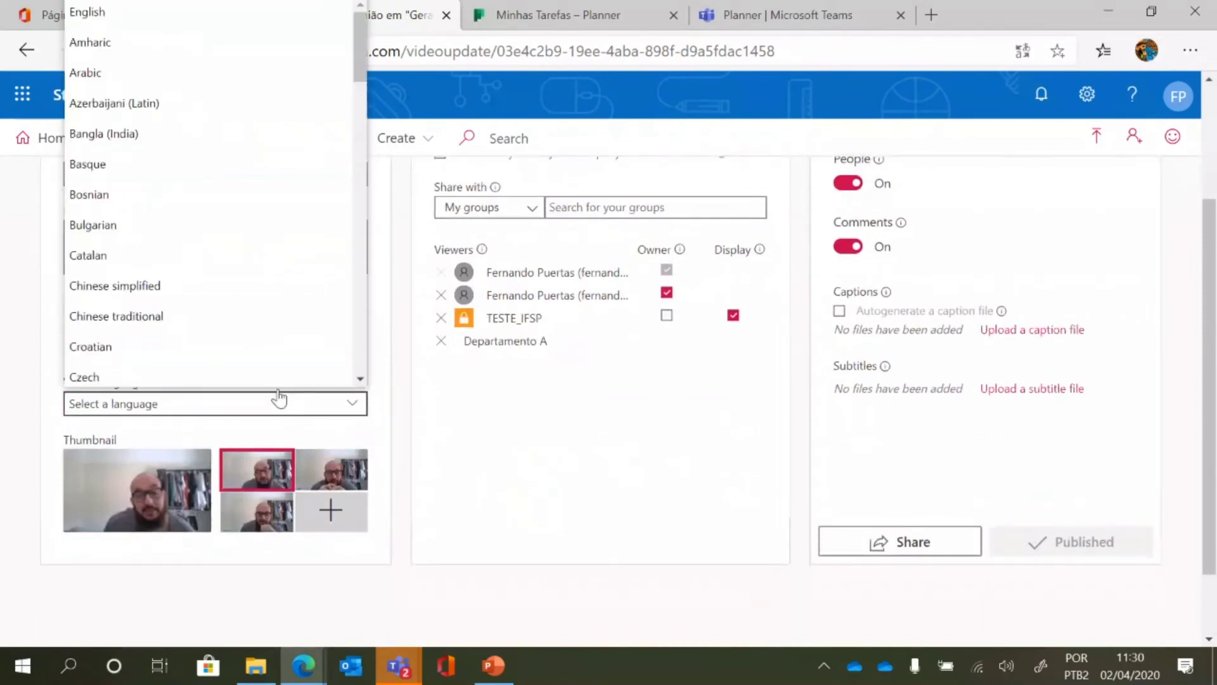
pyautogui.scroll(-15, 257, 237)
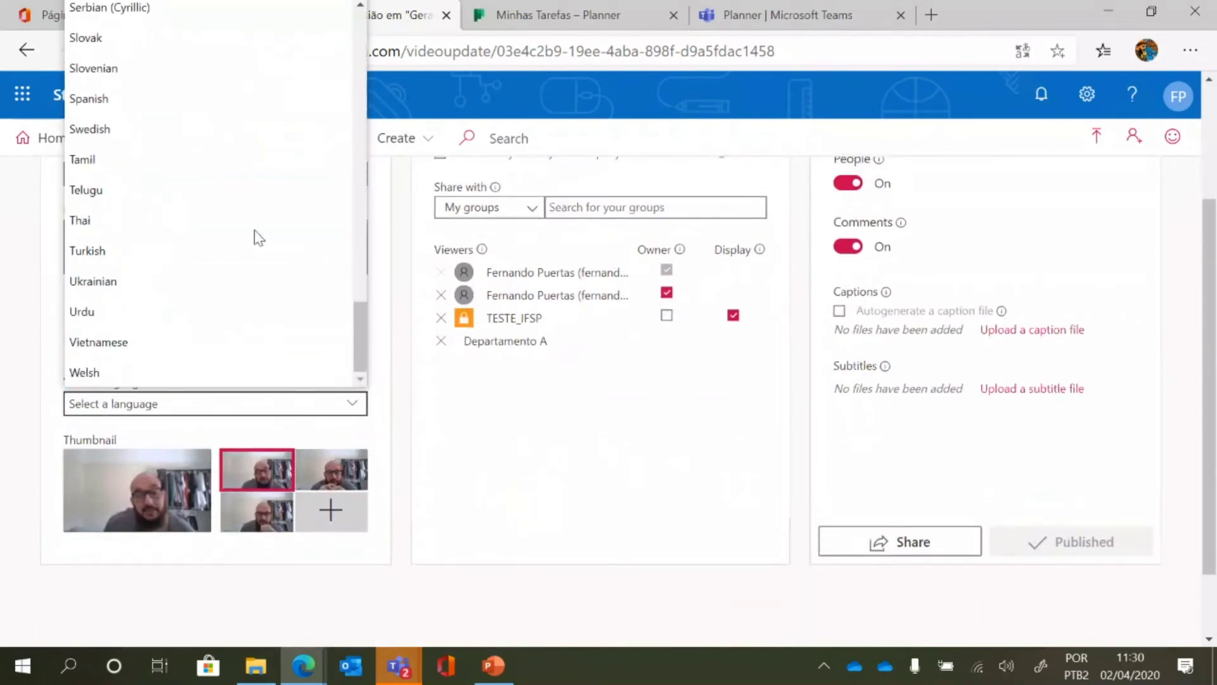
pyautogui.scroll(5, 260, 238)
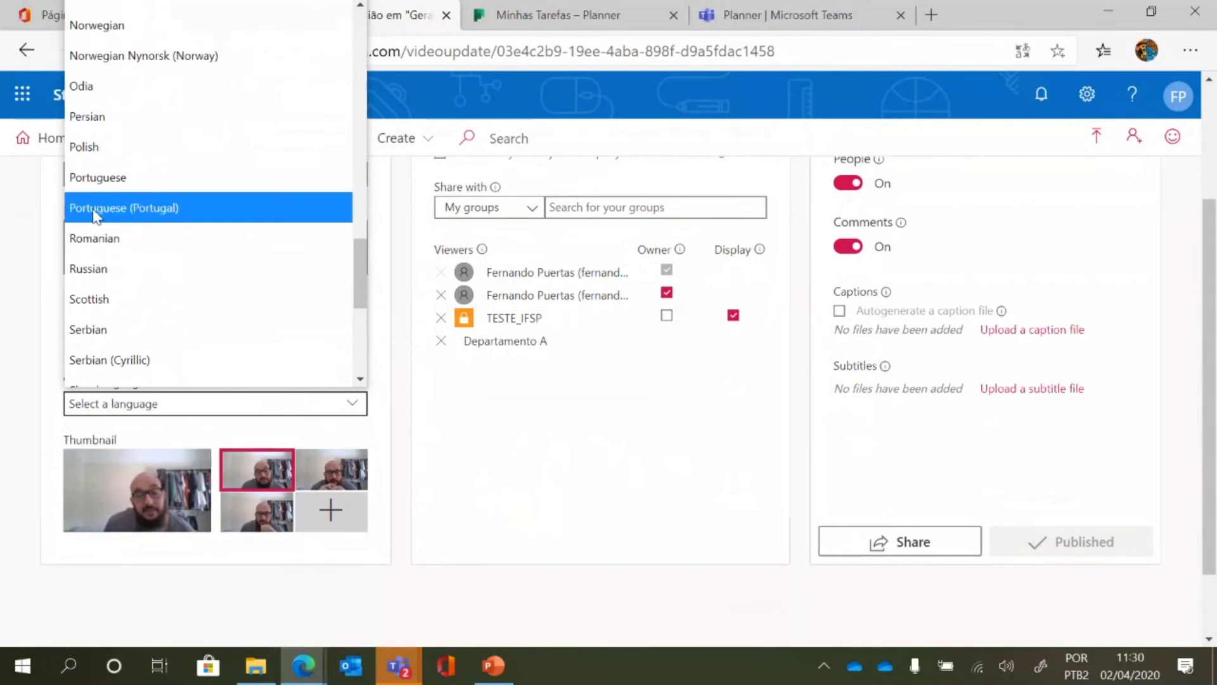
pyautogui.click(100, 179)
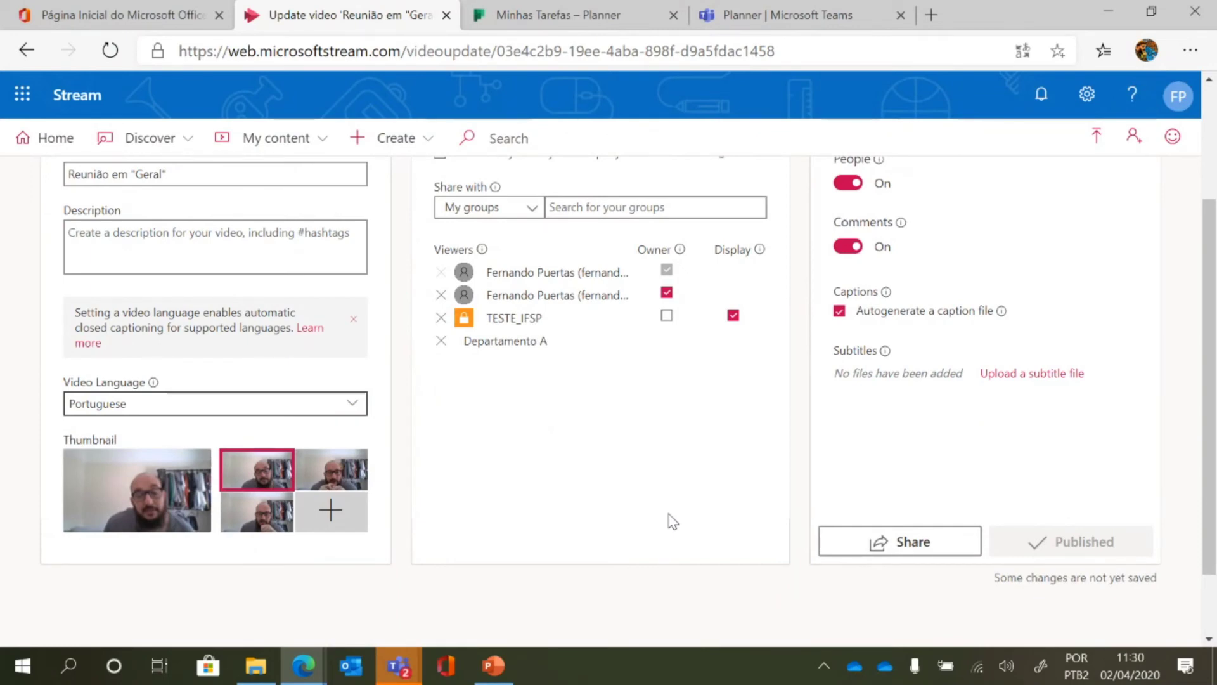
pyautogui.scroll(5, 619, 539)
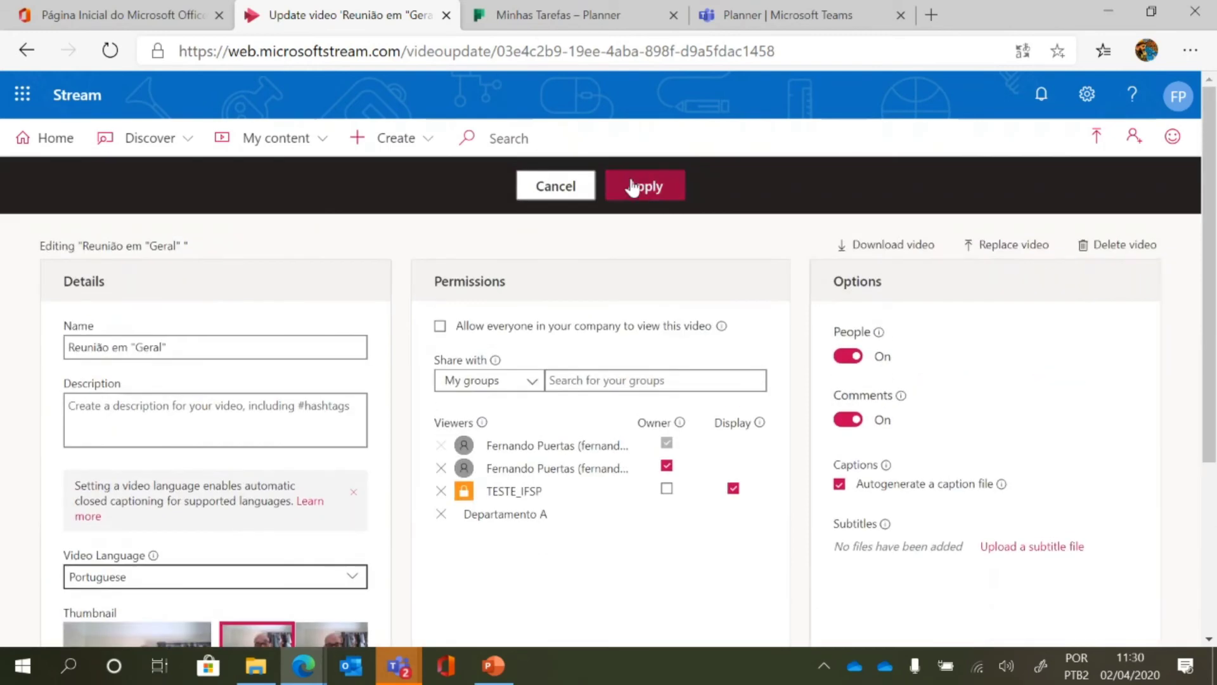
pyautogui.click(630, 185)
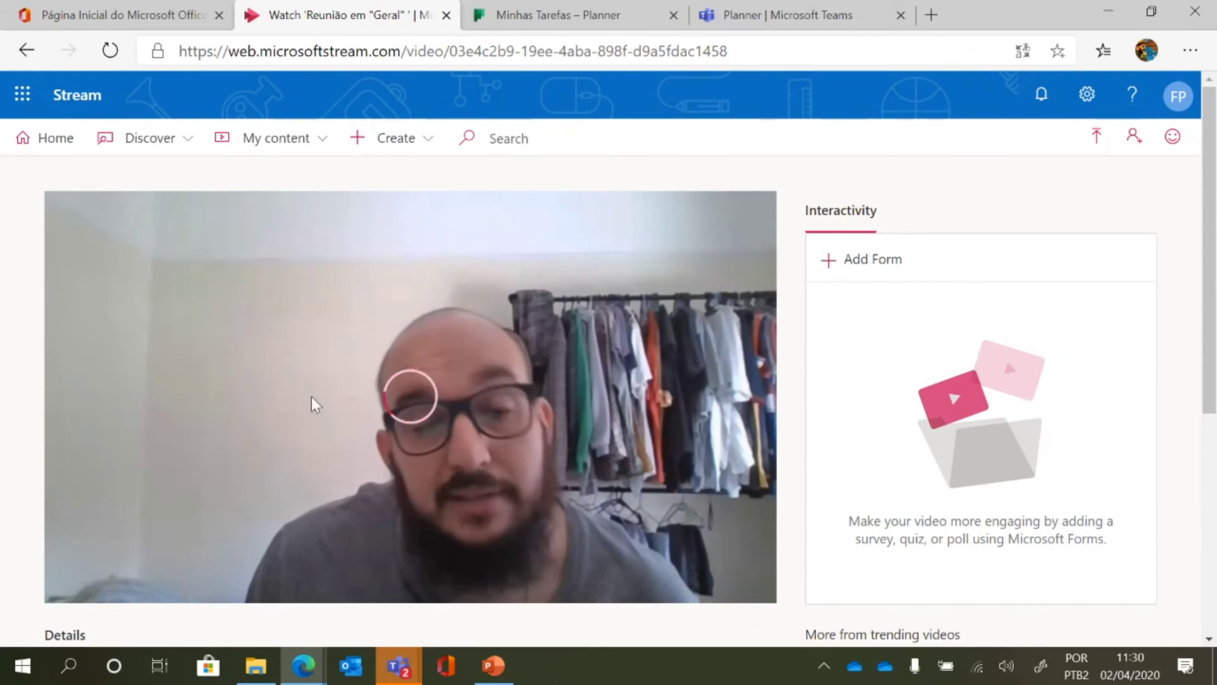
# Look over the recording's page, return to the list of own videos, and open Revisão Geral de Ciências.
pyautogui.scroll(-5, 311, 398)
pyautogui.scroll(5, 233, 264)
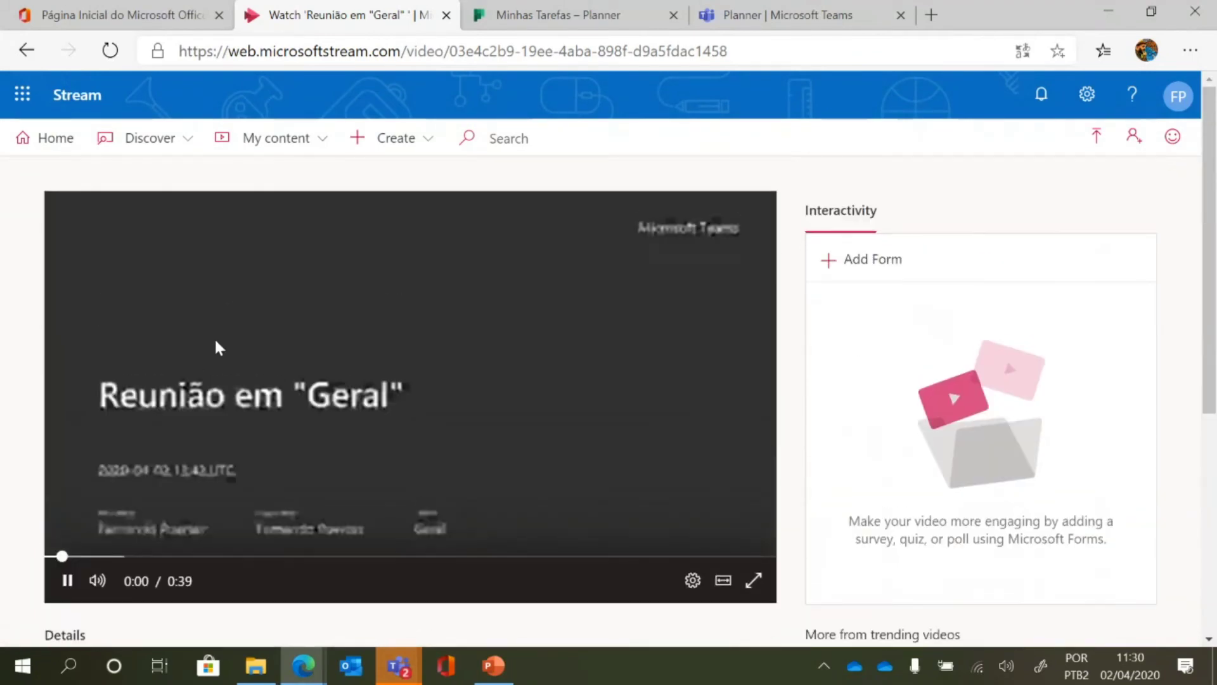
pyautogui.click(244, 144)
pyautogui.click(263, 184)
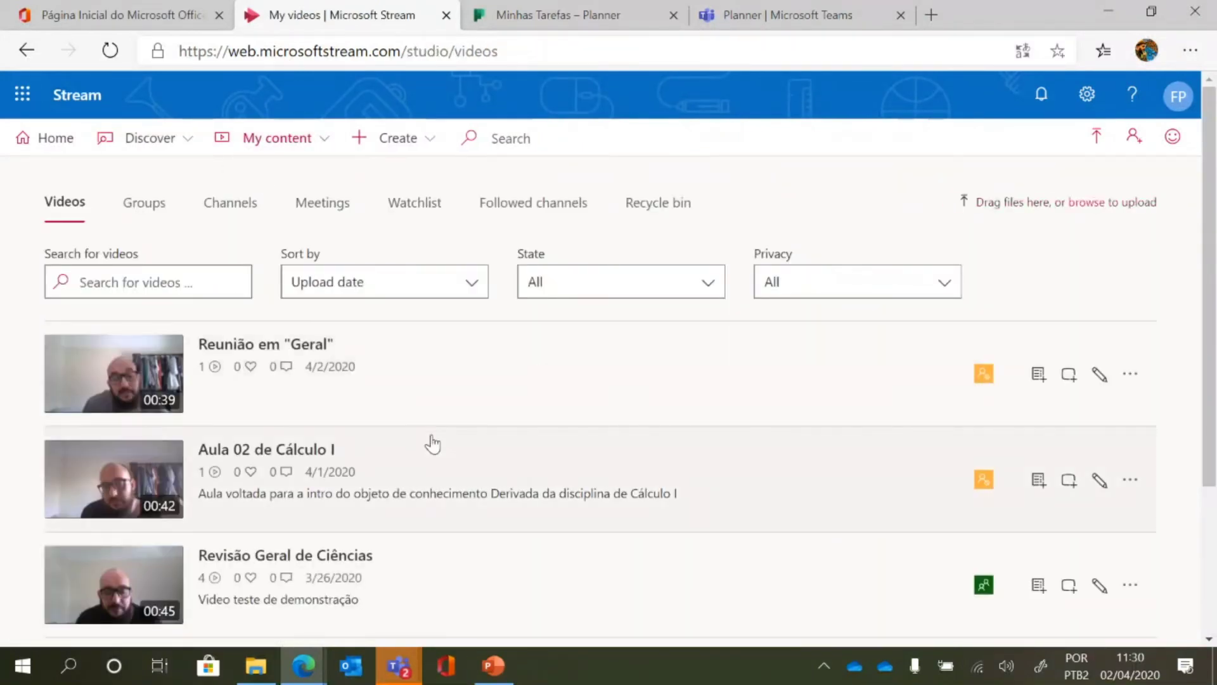
pyautogui.scroll(-3, 432, 440)
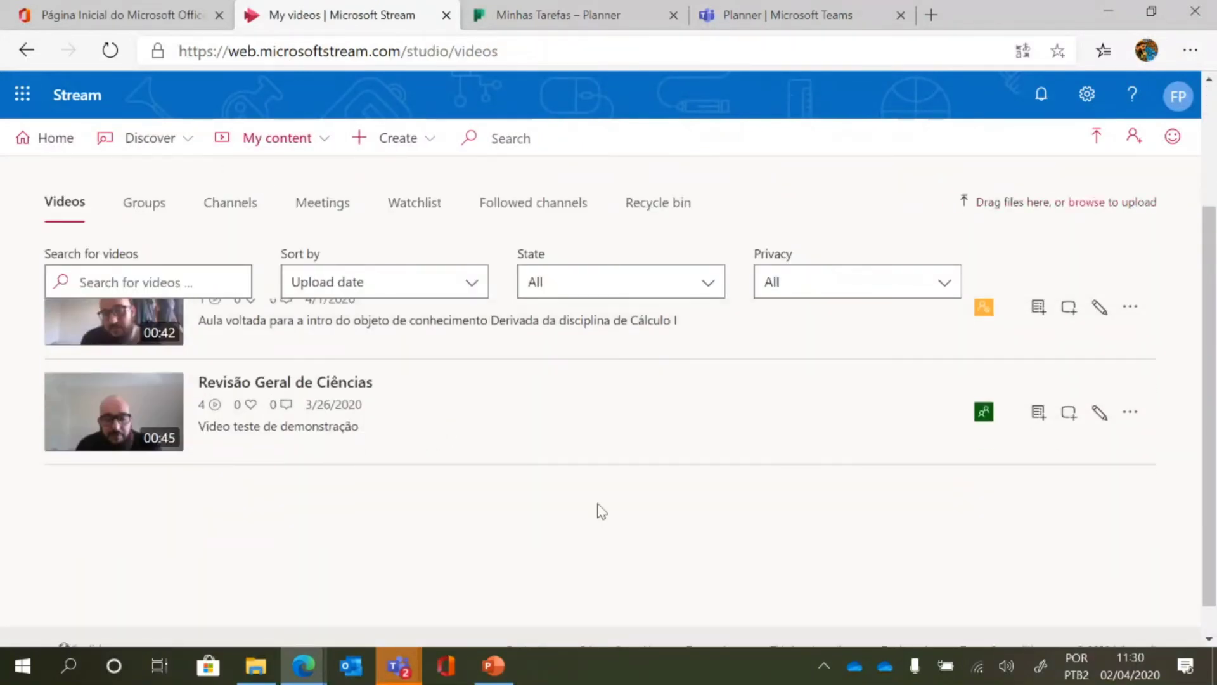
pyautogui.click(352, 393)
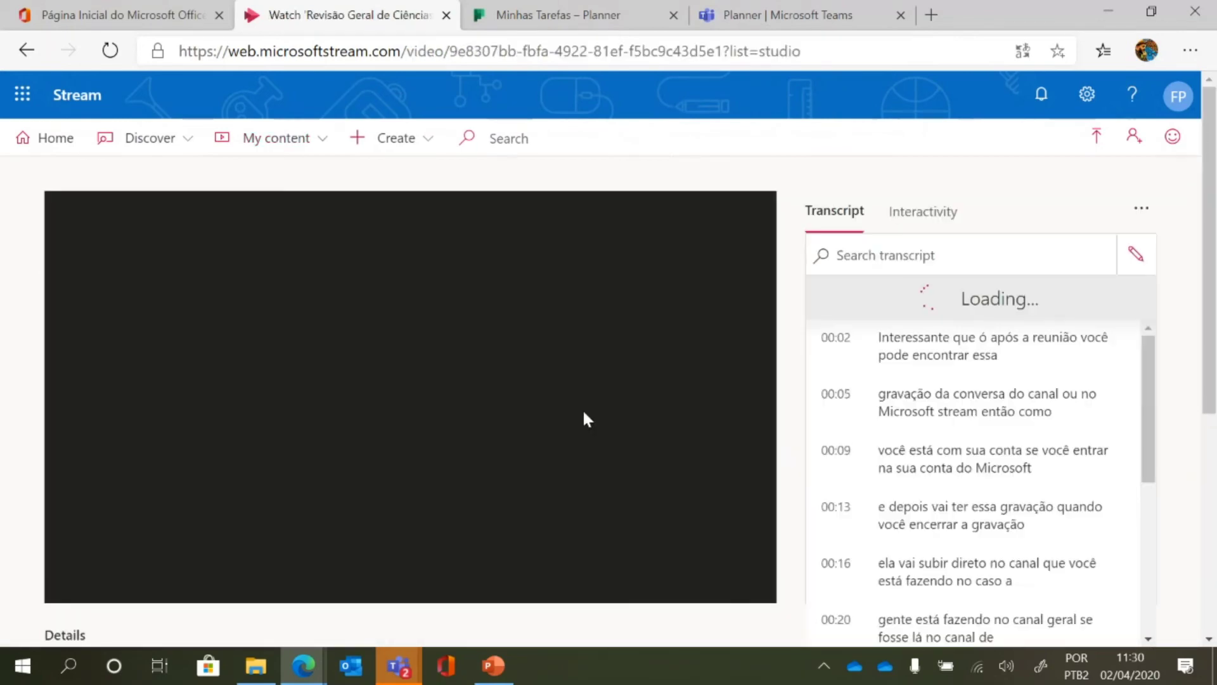
# Watch Revisão Geral de Ciências alongside its captions and transcript, and pause the playback.
pyautogui.scroll(-3, 584, 413)
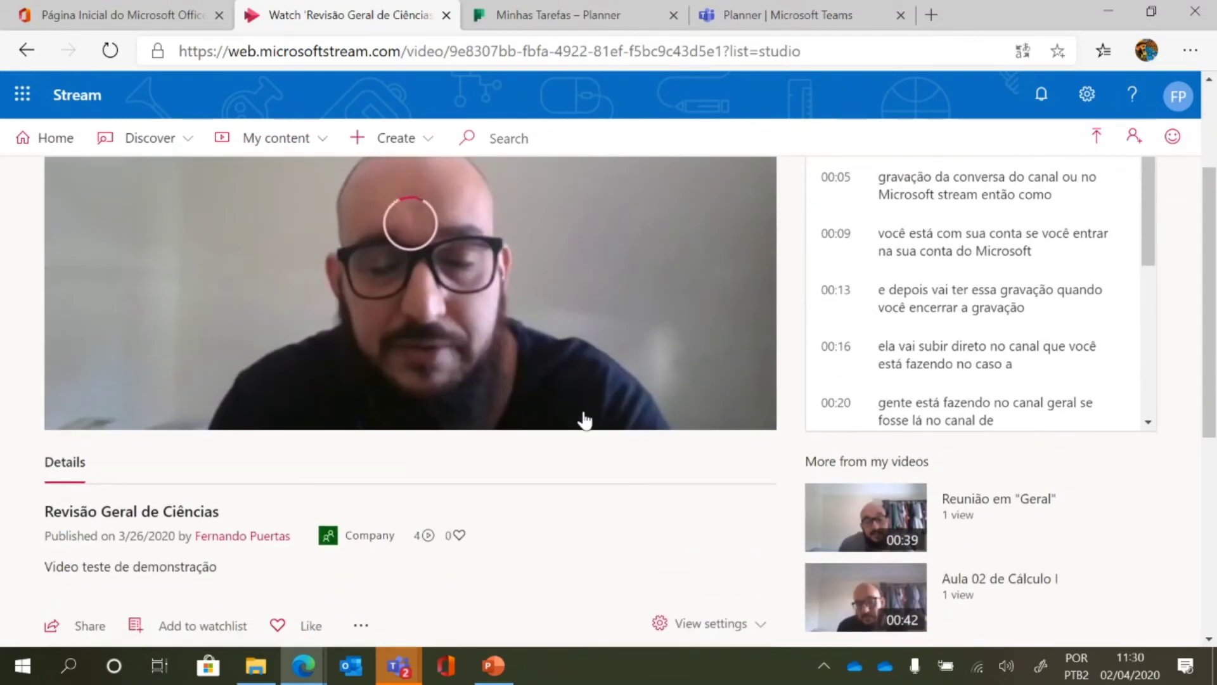
pyautogui.scroll(1, 584, 420)
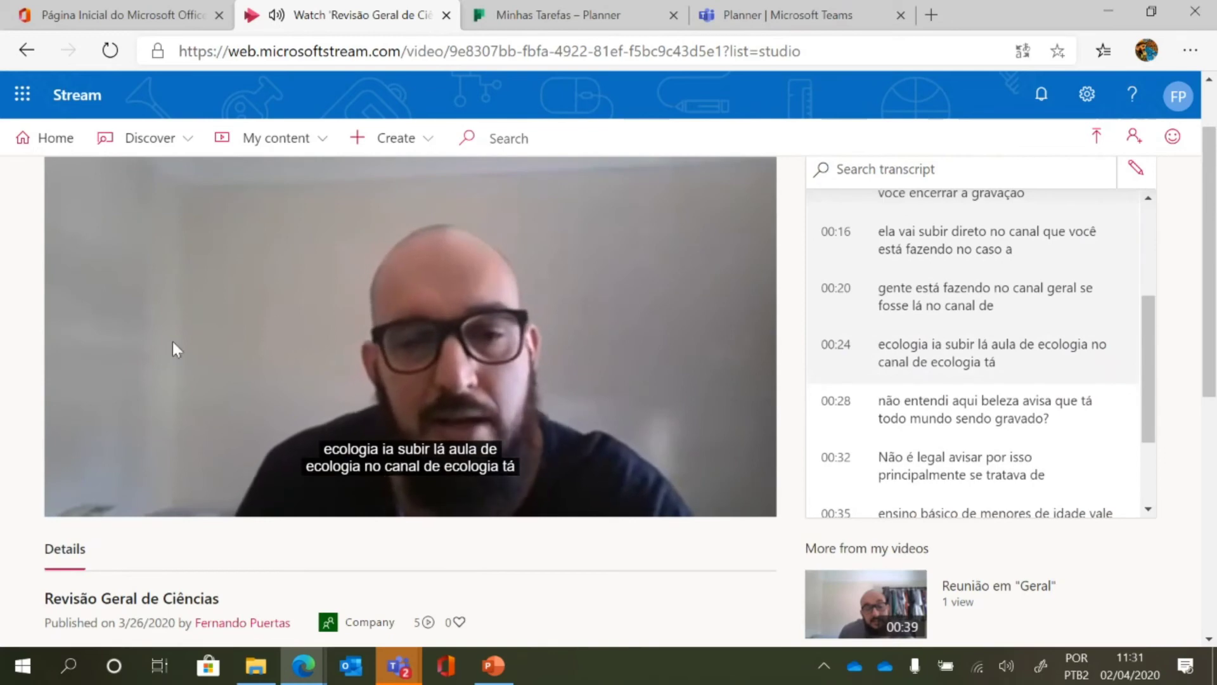
pyautogui.moveTo(171, 342)
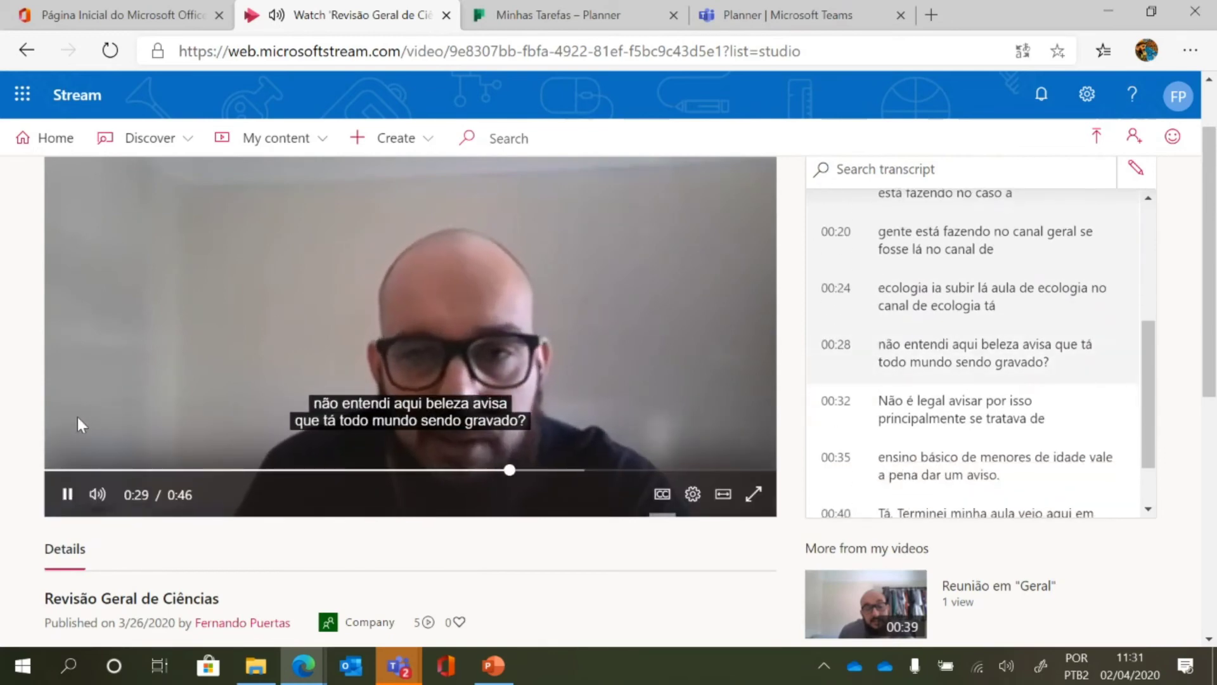
pyautogui.click(62, 503)
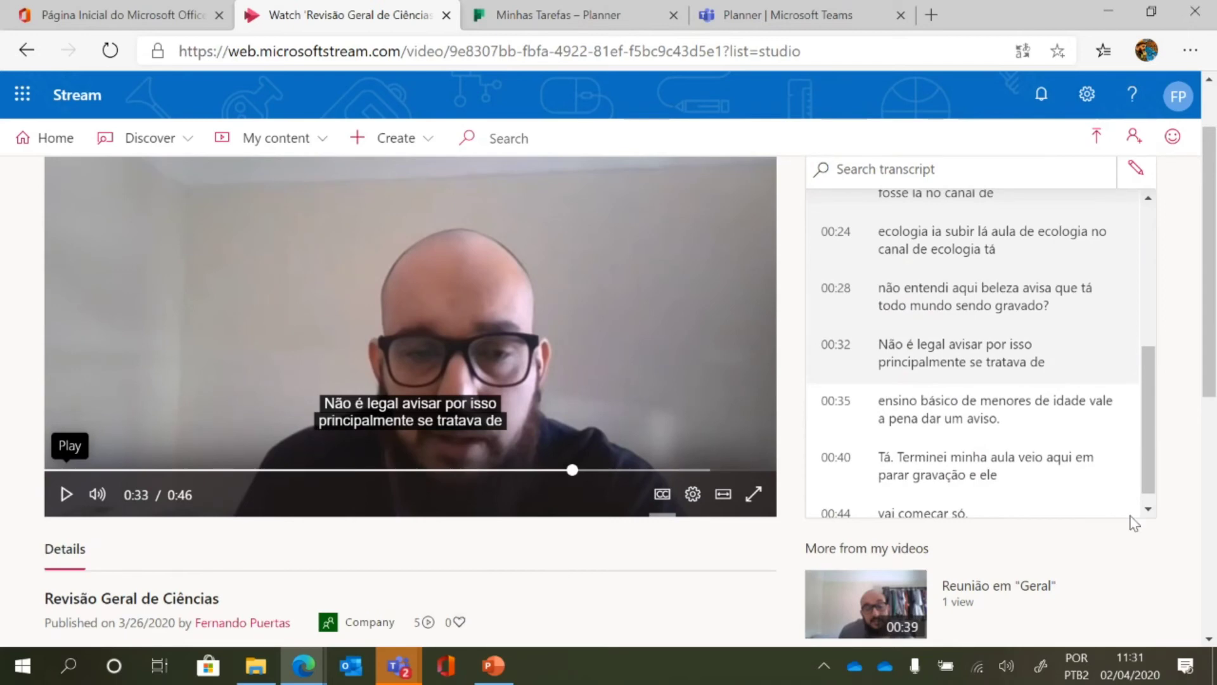
# Search the video transcript for Ecologia, play from the matching 00:24 passage, and pause the video.
pyautogui.scroll(5, 987, 489)
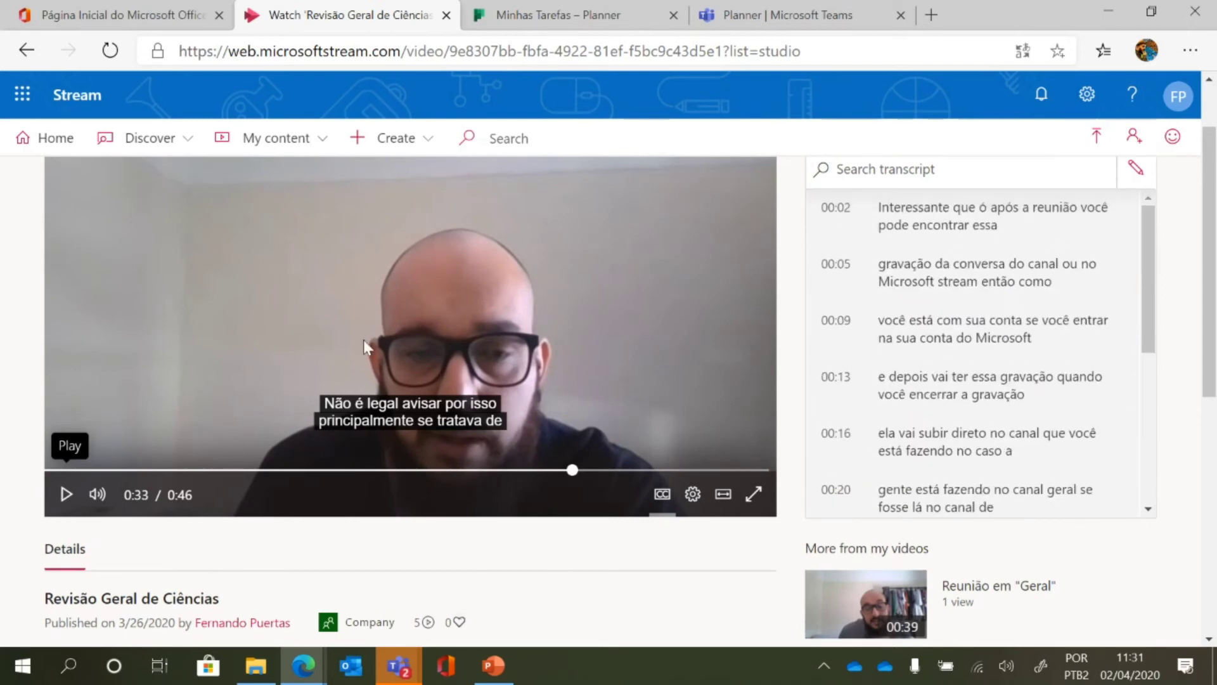
pyautogui.click(979, 164)
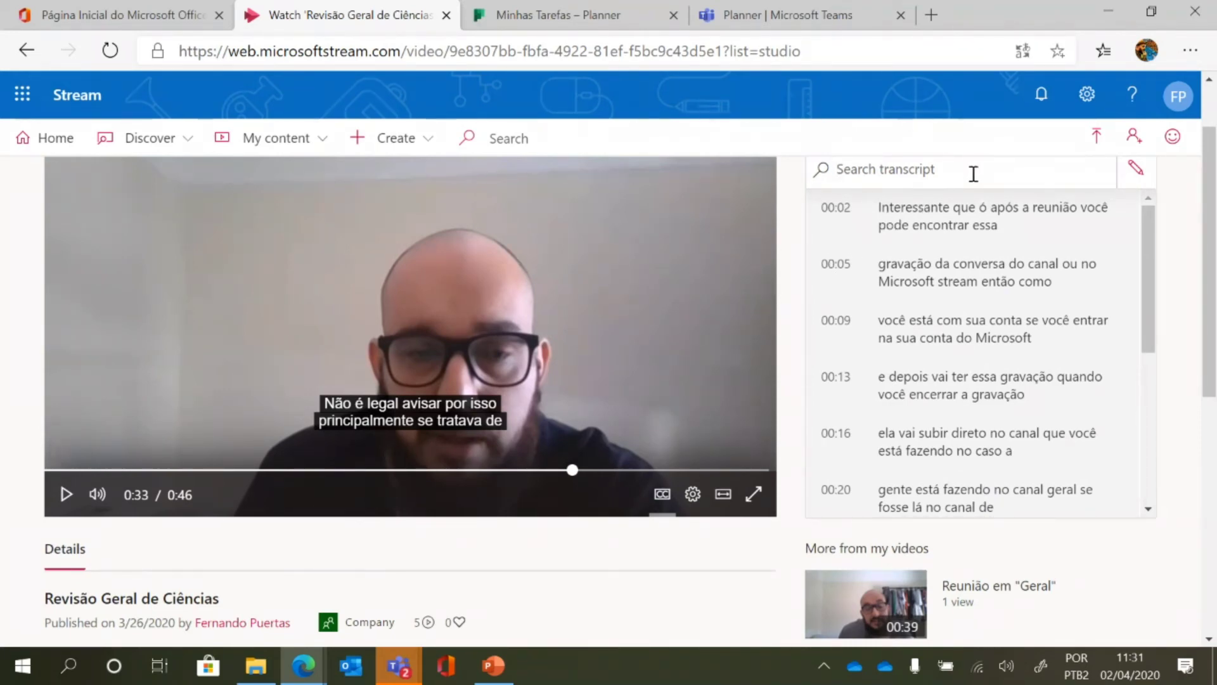
pyautogui.write('Ecologi')
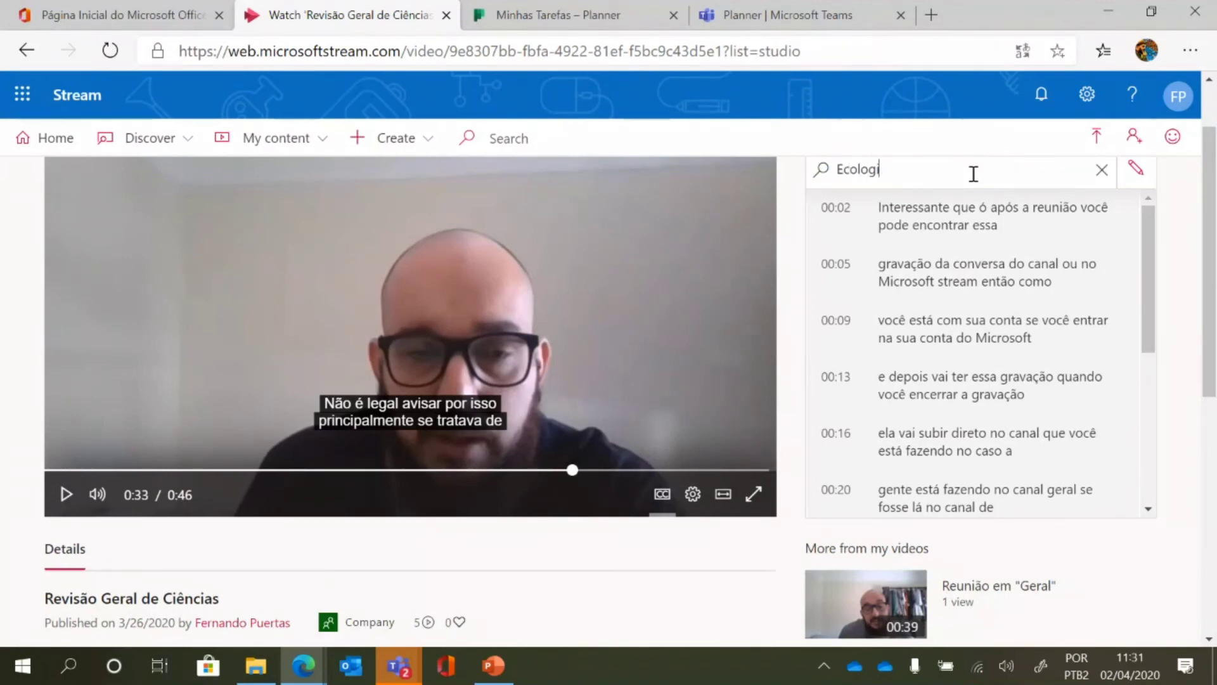
pyautogui.write('oaa')
pyautogui.press('Return')
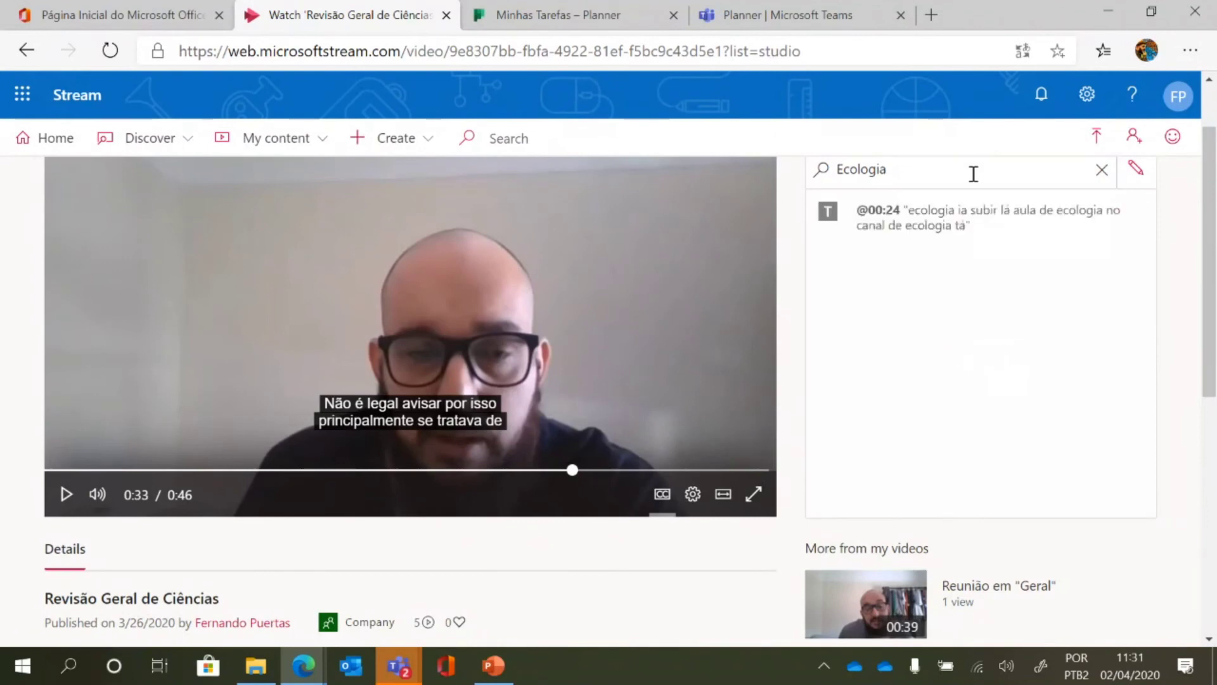
pyautogui.click(958, 226)
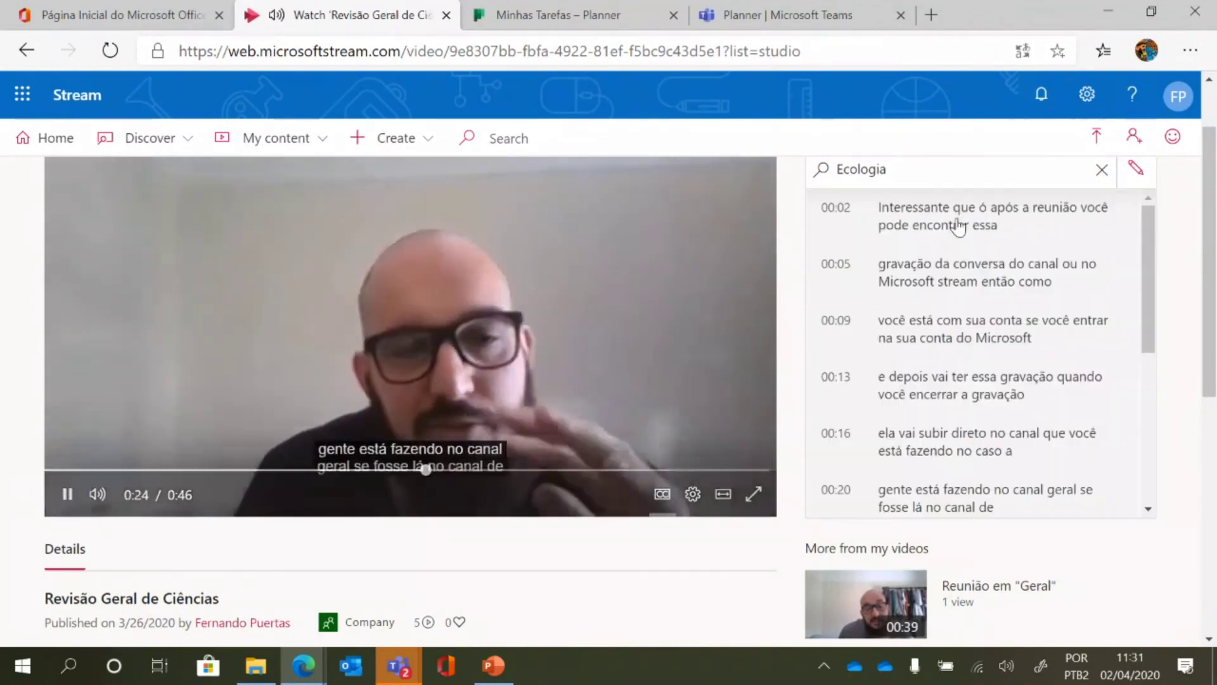
pyautogui.click(63, 499)
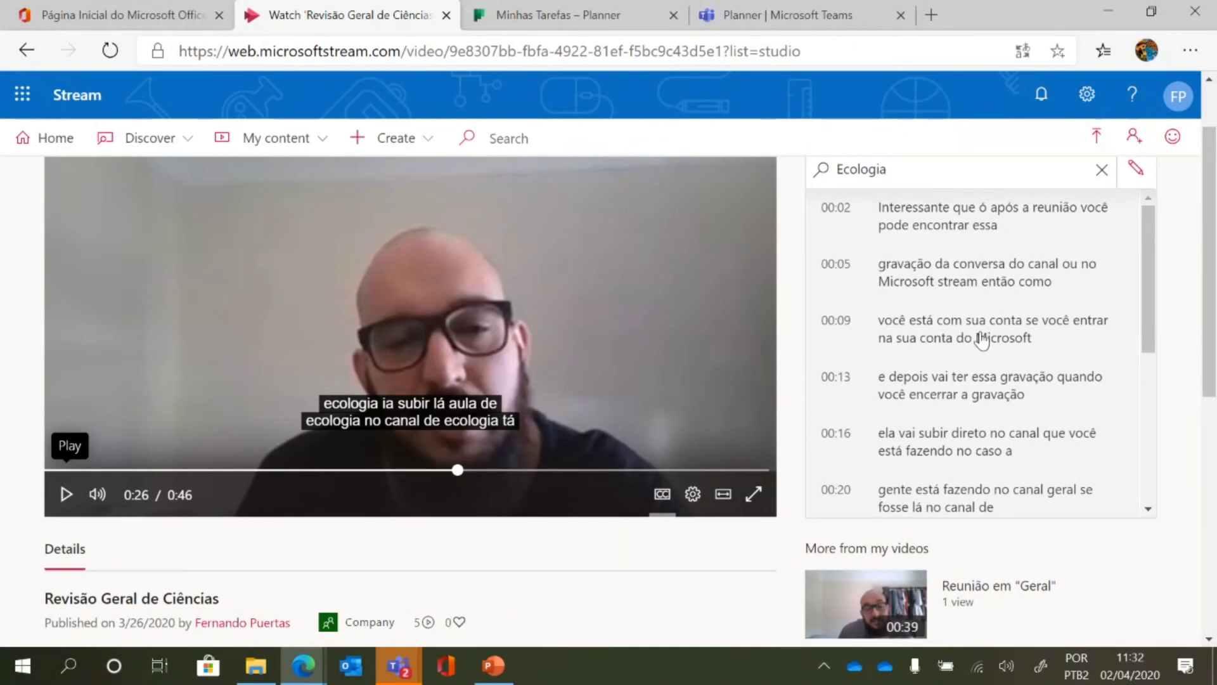
# Browse the transcript lines, play the video from the 00:28 passage, and pause it.
pyautogui.scroll(-5, 987, 334)
pyautogui.scroll(5, 999, 424)
pyautogui.scroll(-2, 1050, 356)
pyautogui.scroll(-3, 1051, 359)
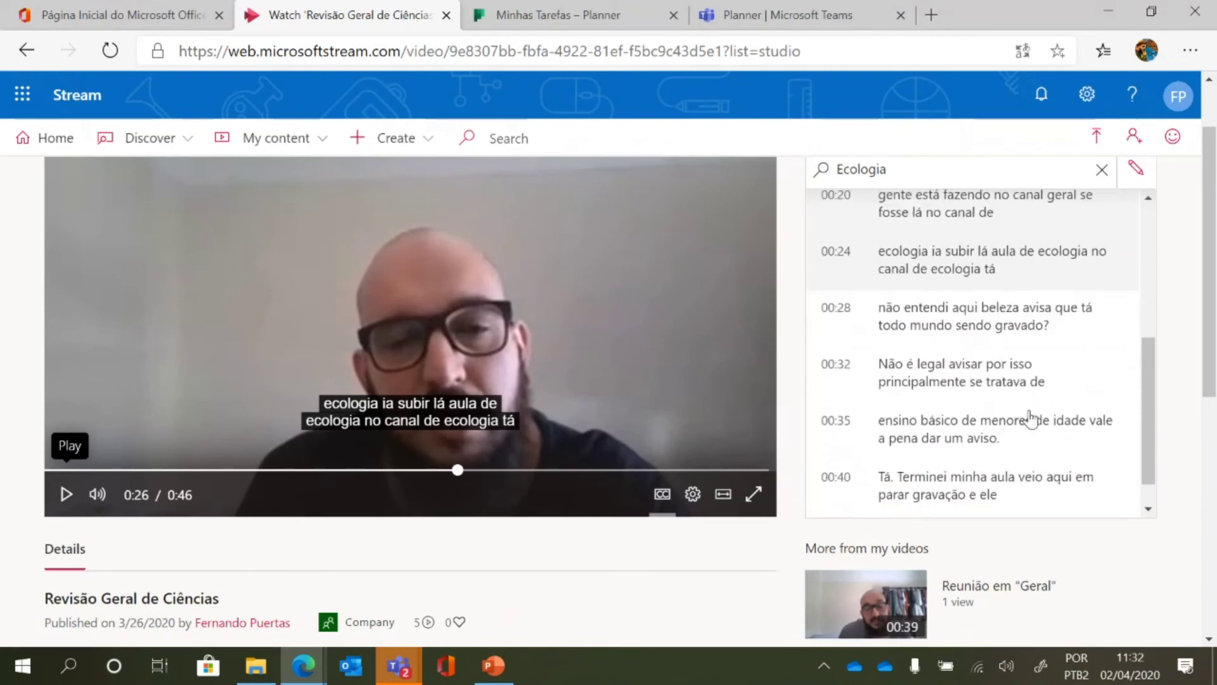
pyautogui.click(997, 330)
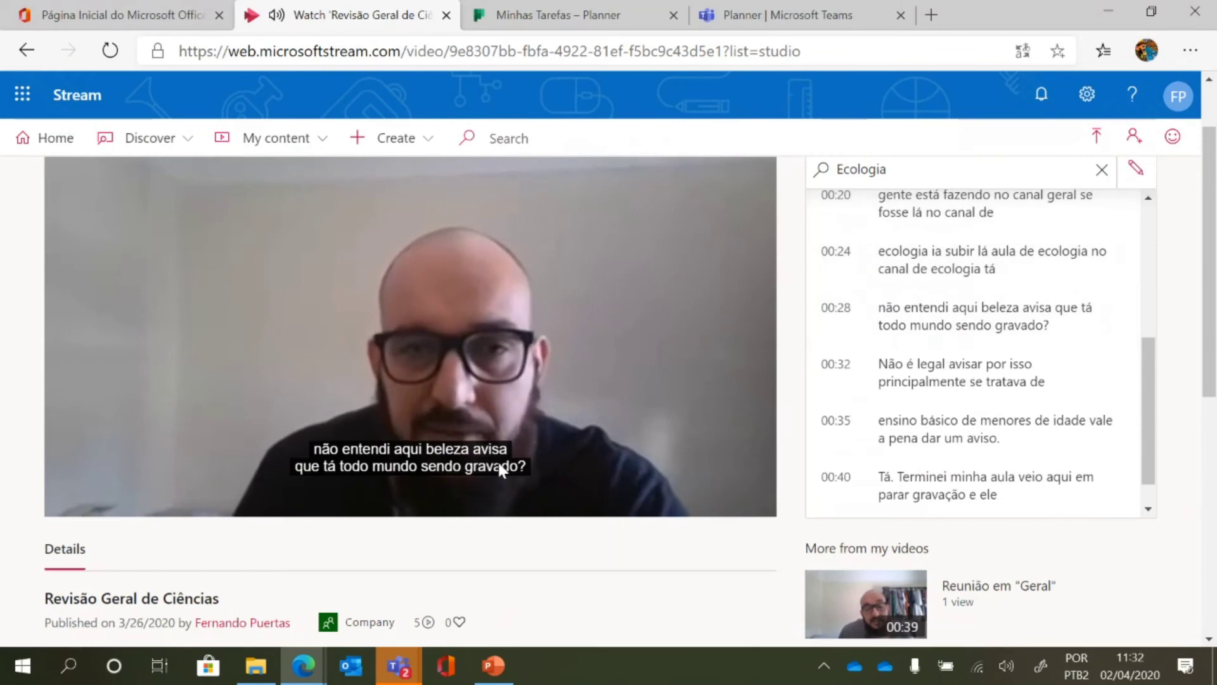
pyautogui.click(66, 494)
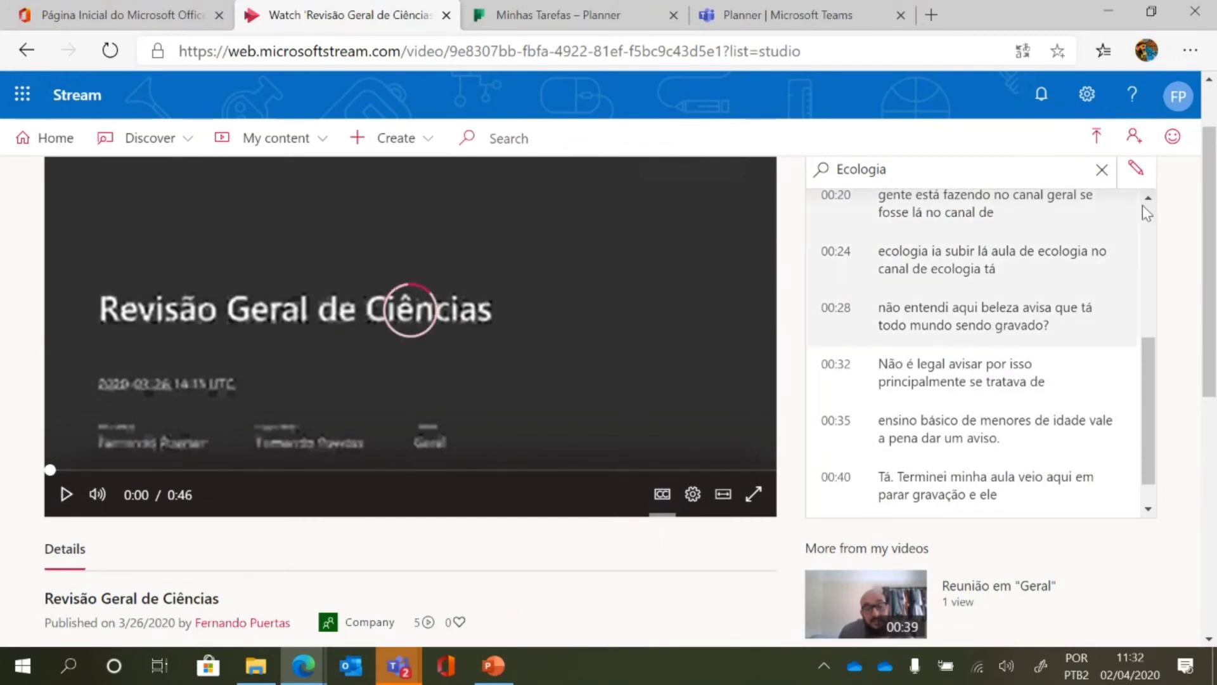
# Clear the transcript search and jump the video back to the 00:28 transcript line.
pyautogui.click(1102, 170)
pyautogui.click(960, 317)
pyautogui.click(959, 320)
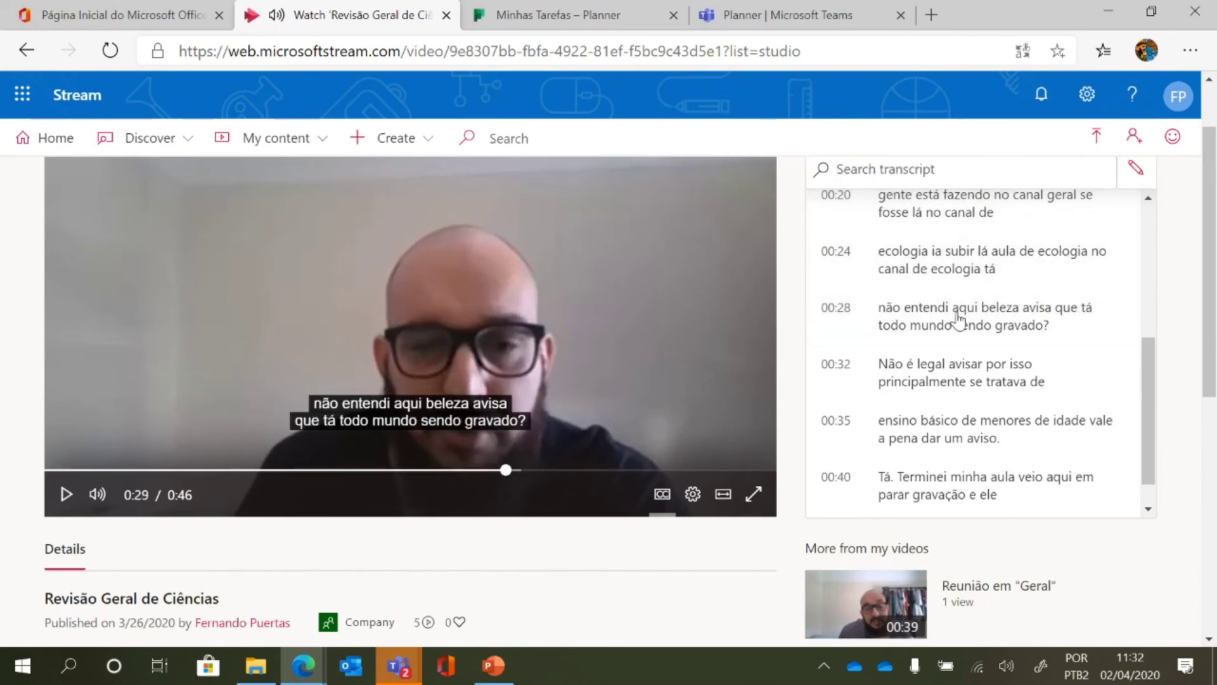
pyautogui.doubleClick(959, 310)
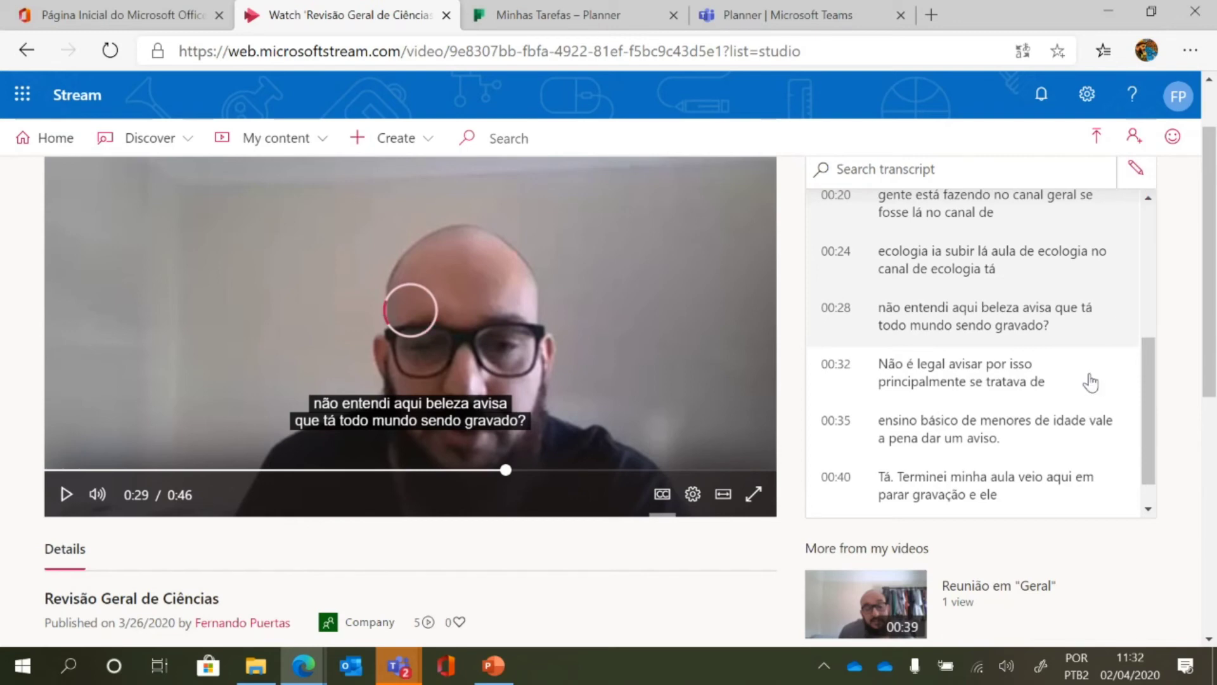
# Restart Revisão Geral de Ciências from the beginning, play its opening seconds, and pause the playback.
pyautogui.click(66, 494)
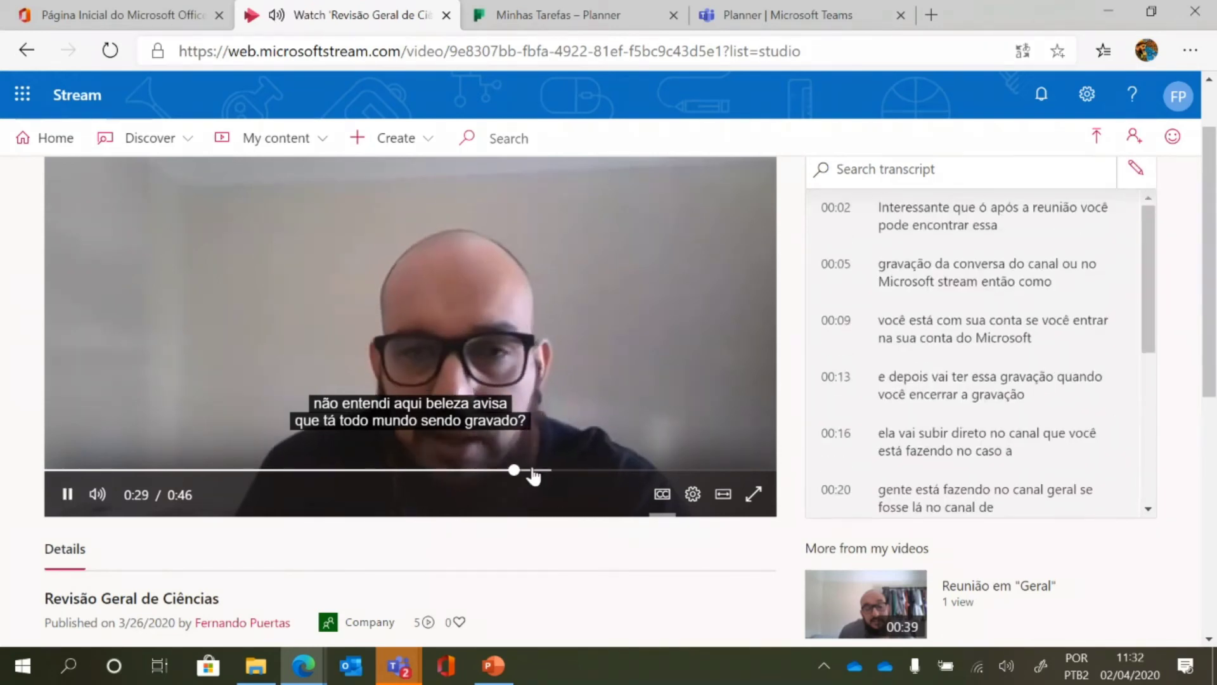
pyautogui.click(50, 470)
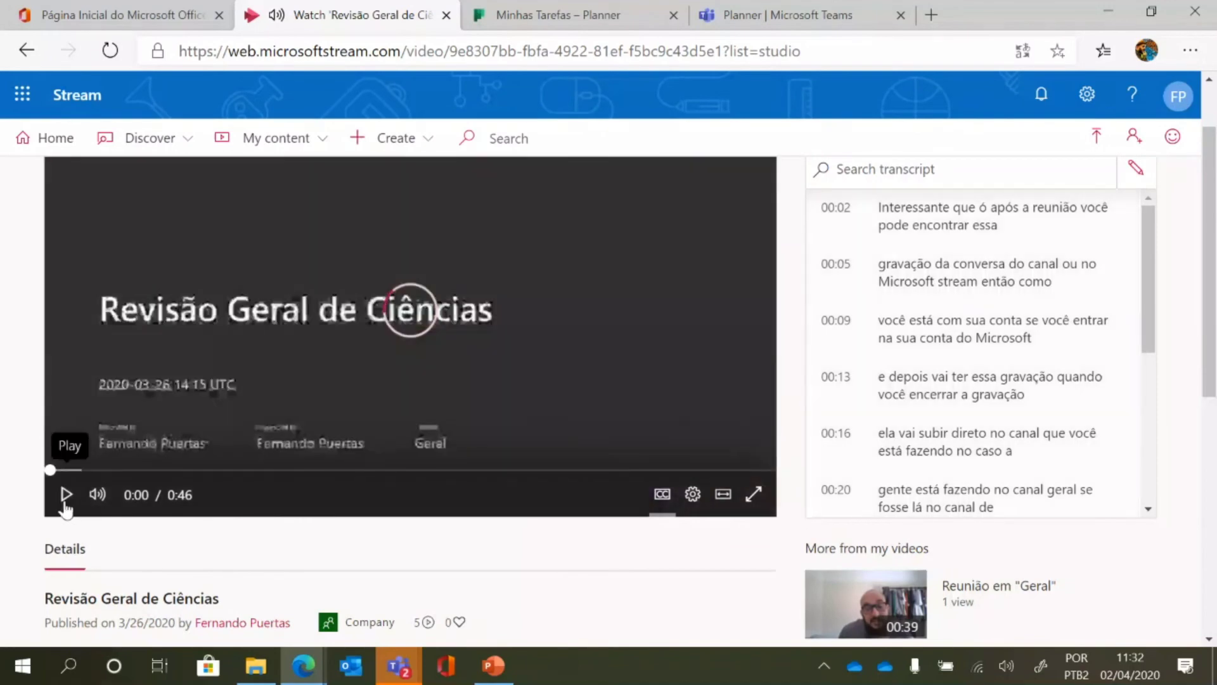
pyautogui.click(66, 496)
pyautogui.click(998, 260)
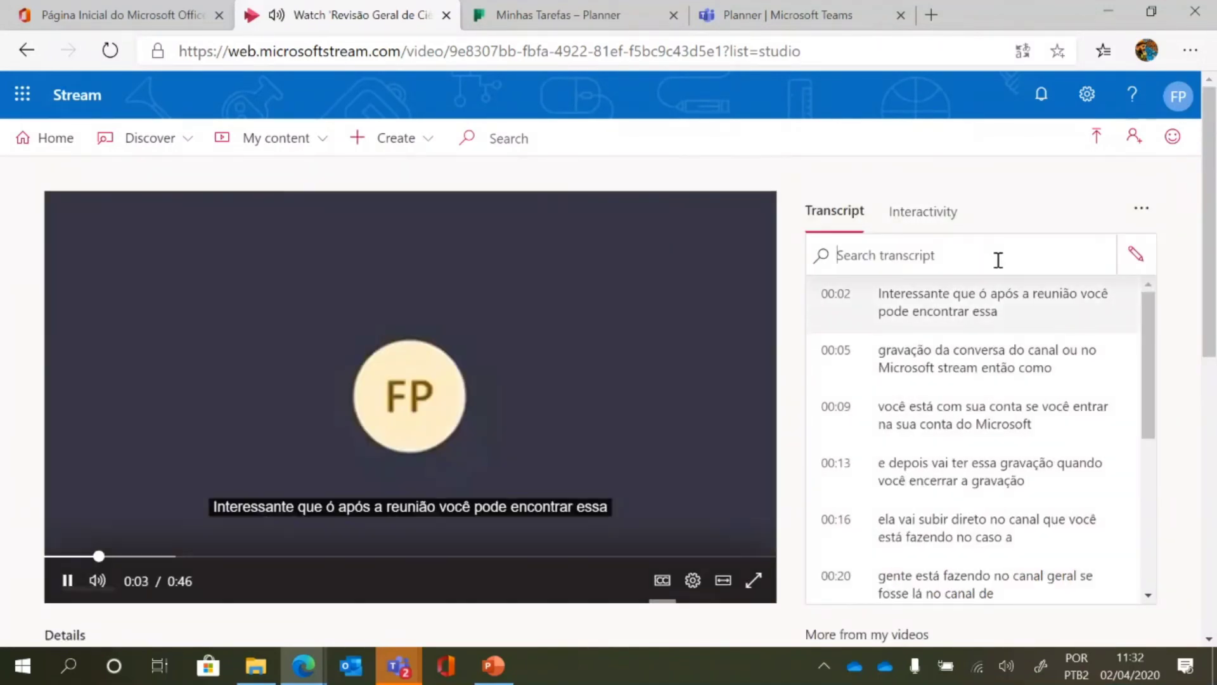
pyautogui.click(66, 580)
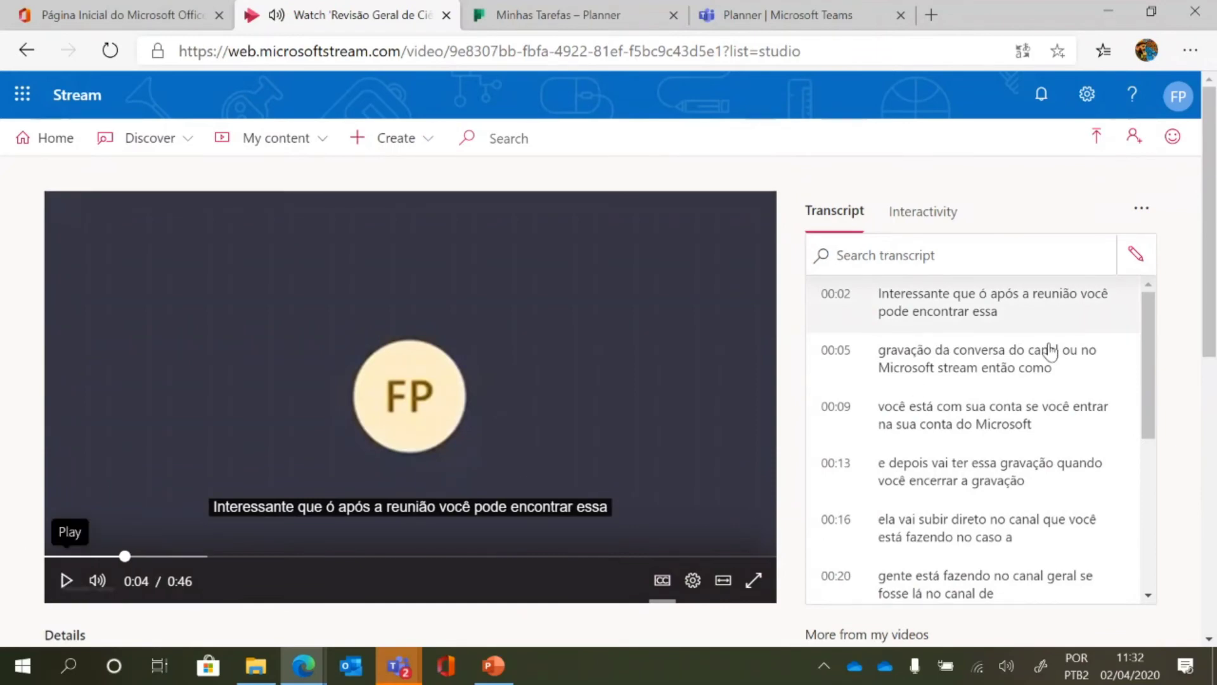
# Replay the video from the 00:02 transcript line and pause it.
pyautogui.click(1142, 209)
pyautogui.click(1141, 209)
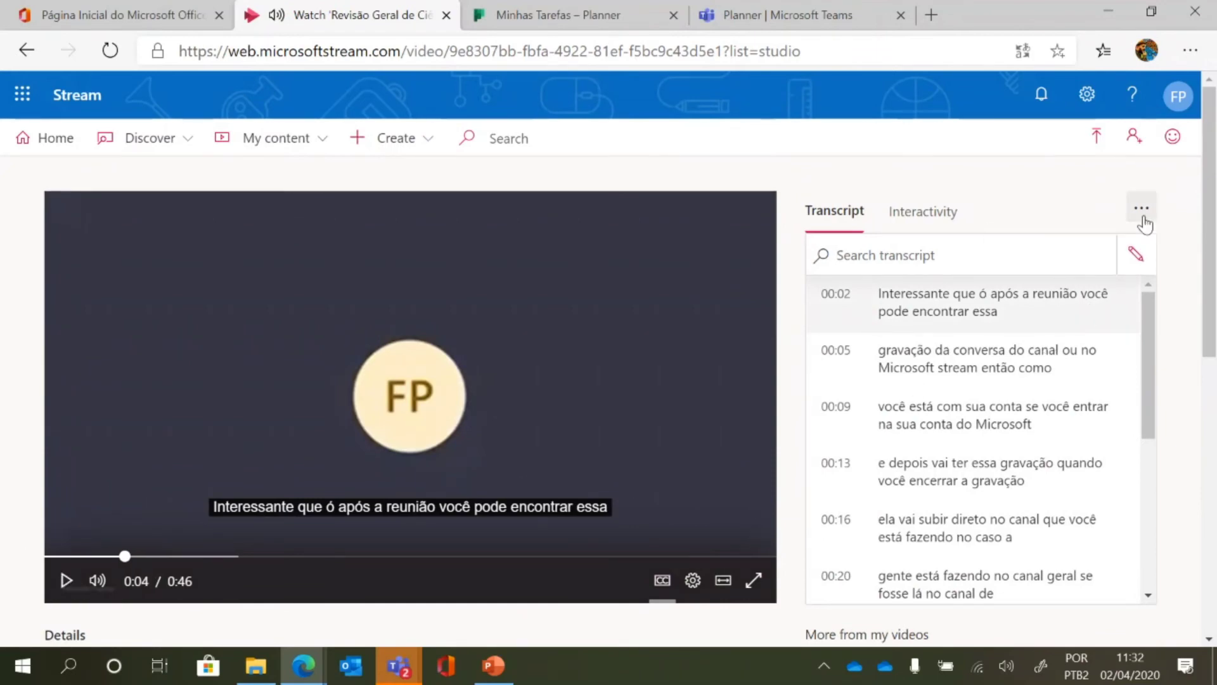
pyautogui.click(1001, 311)
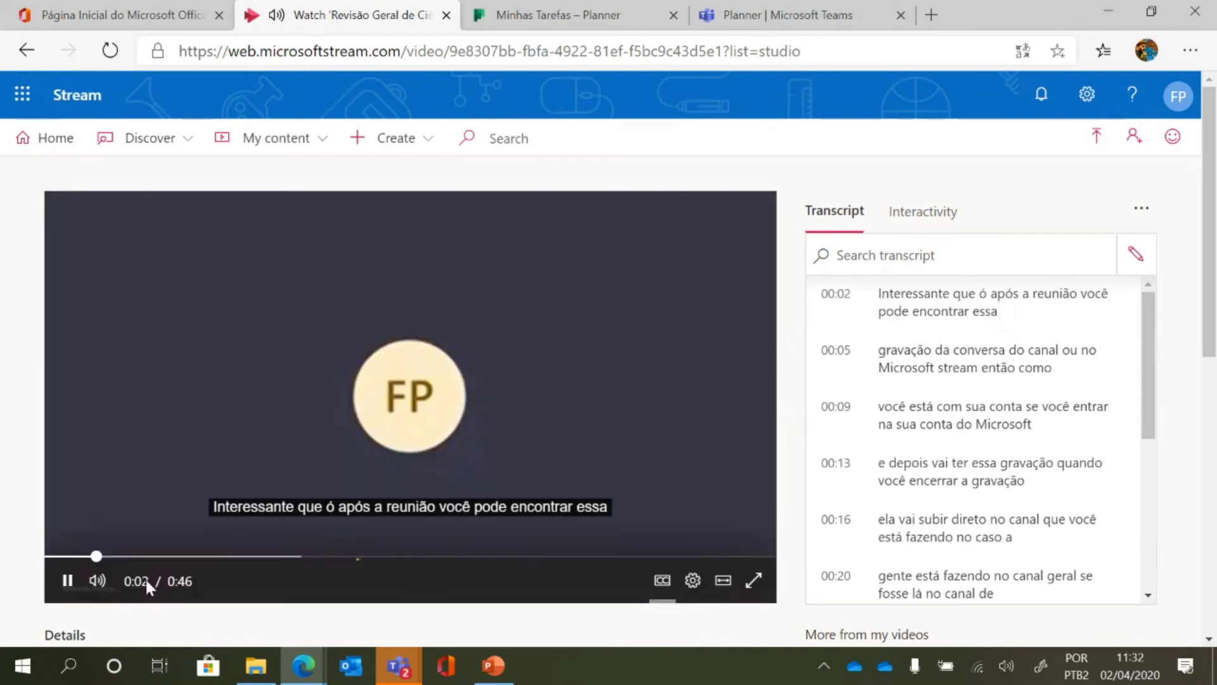
pyautogui.click(61, 583)
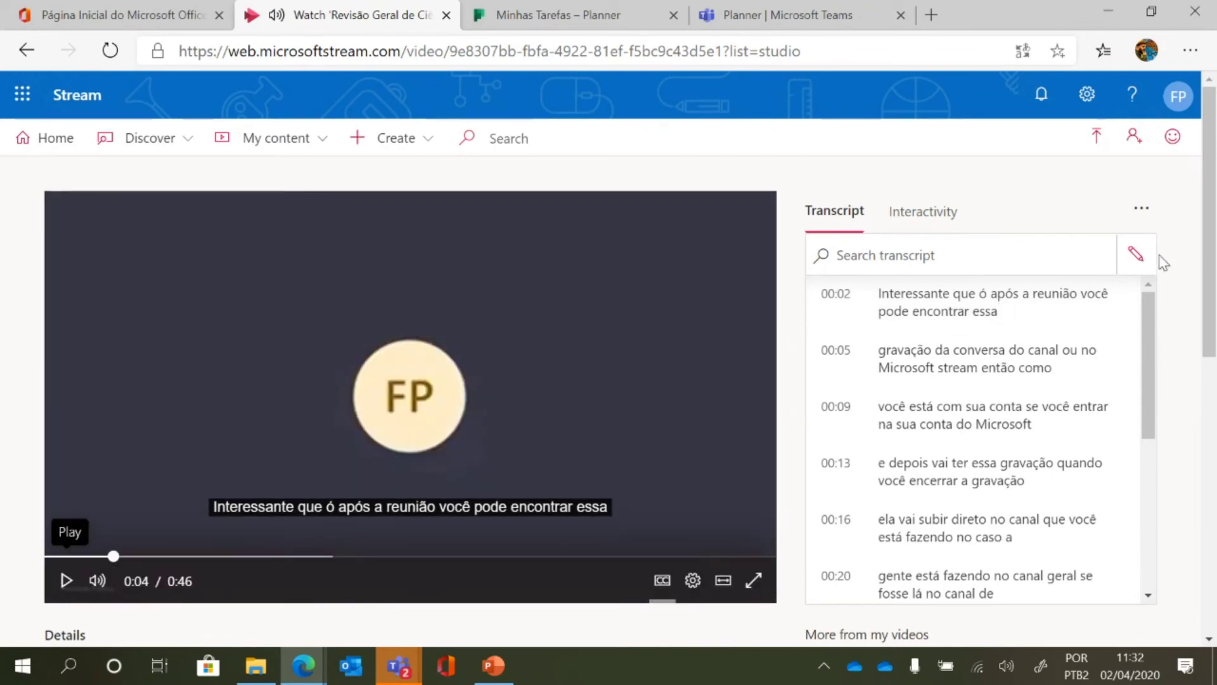
# Compare the video's Interactivity view with its Transcript view, reviewing the transcript lines through to the 00:44 entry.
pyautogui.click(912, 212)
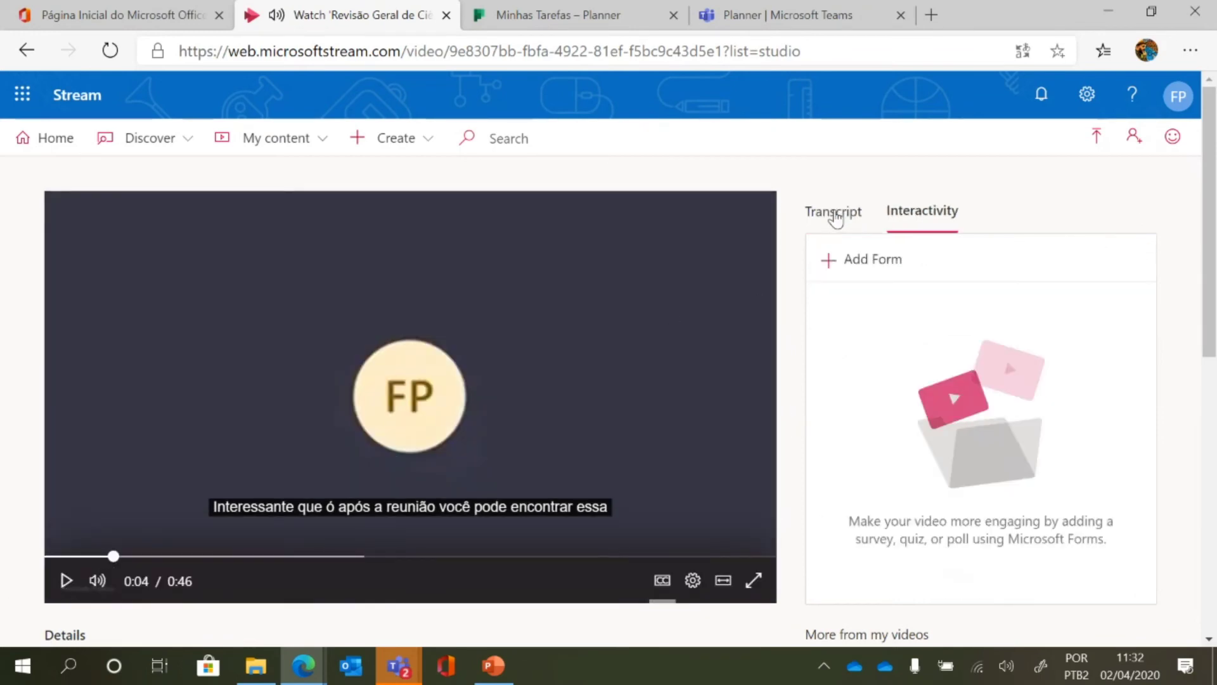
pyautogui.click(834, 213)
pyautogui.scroll(-5, 960, 436)
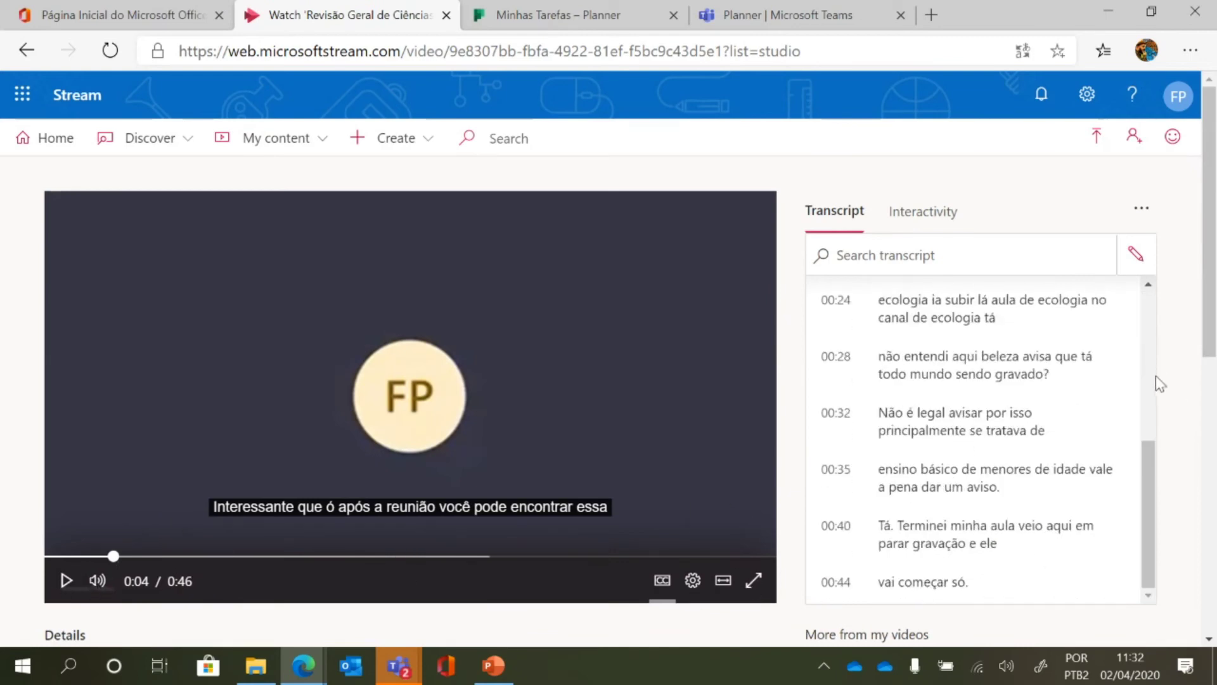
pyautogui.moveTo(1149, 483); pyautogui.dragTo(1134, 256)
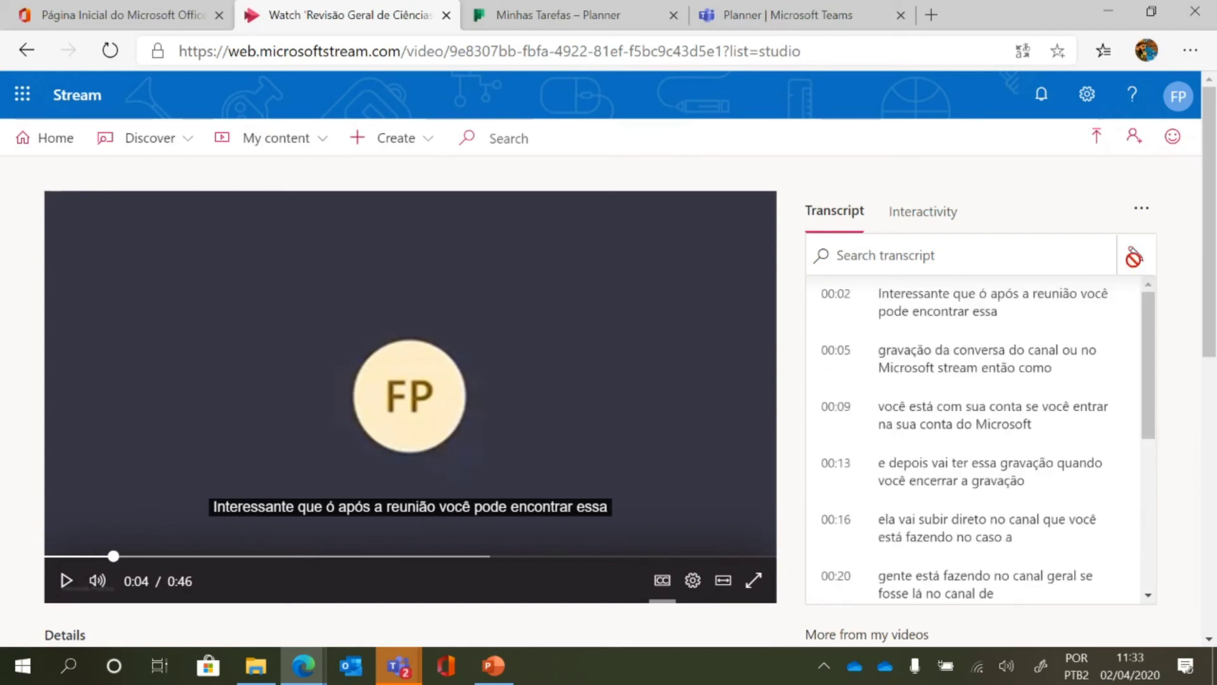
pyautogui.click(929, 218)
pyautogui.click(849, 223)
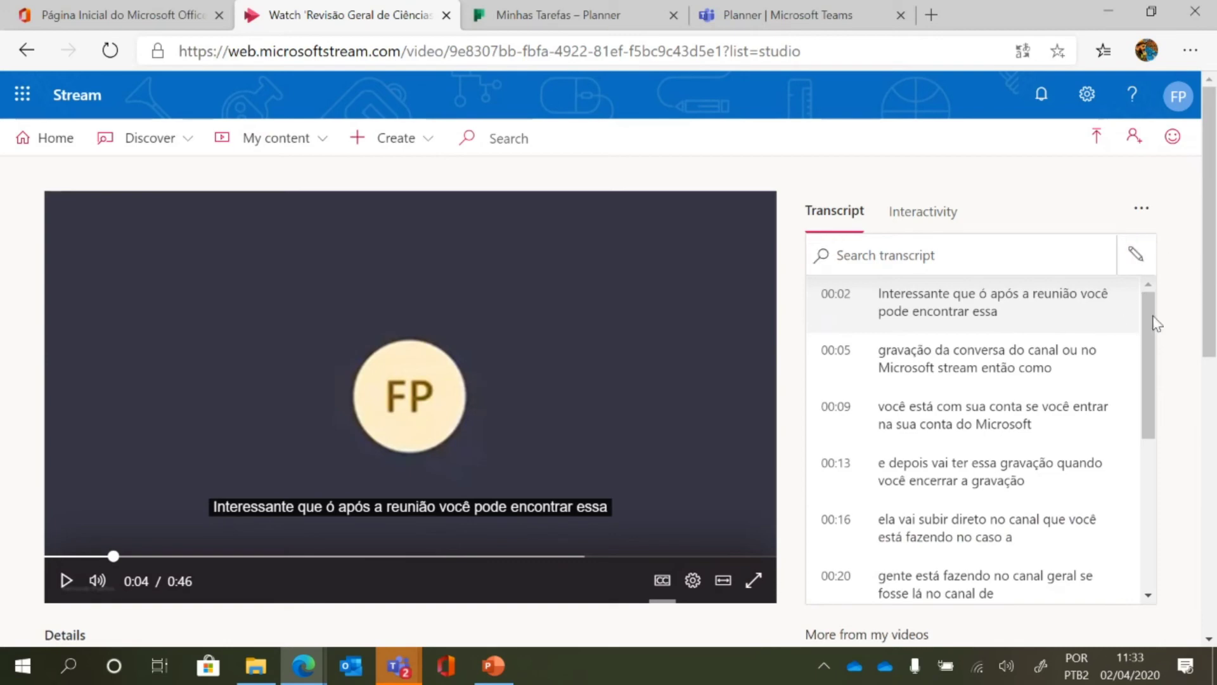
# Look over the video's details, comments area, and related and trending videos below the player.
pyautogui.scroll(-5, 878, 504)
pyautogui.scroll(-4, 1011, 581)
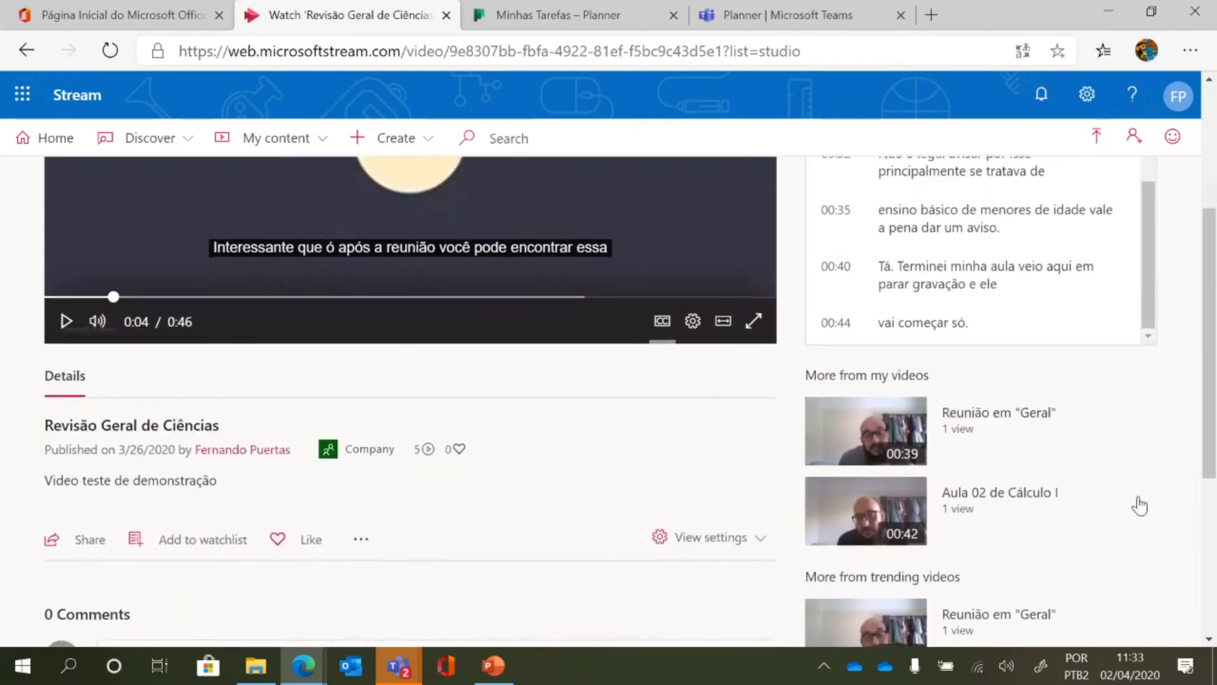
pyautogui.scroll(-4, 1139, 505)
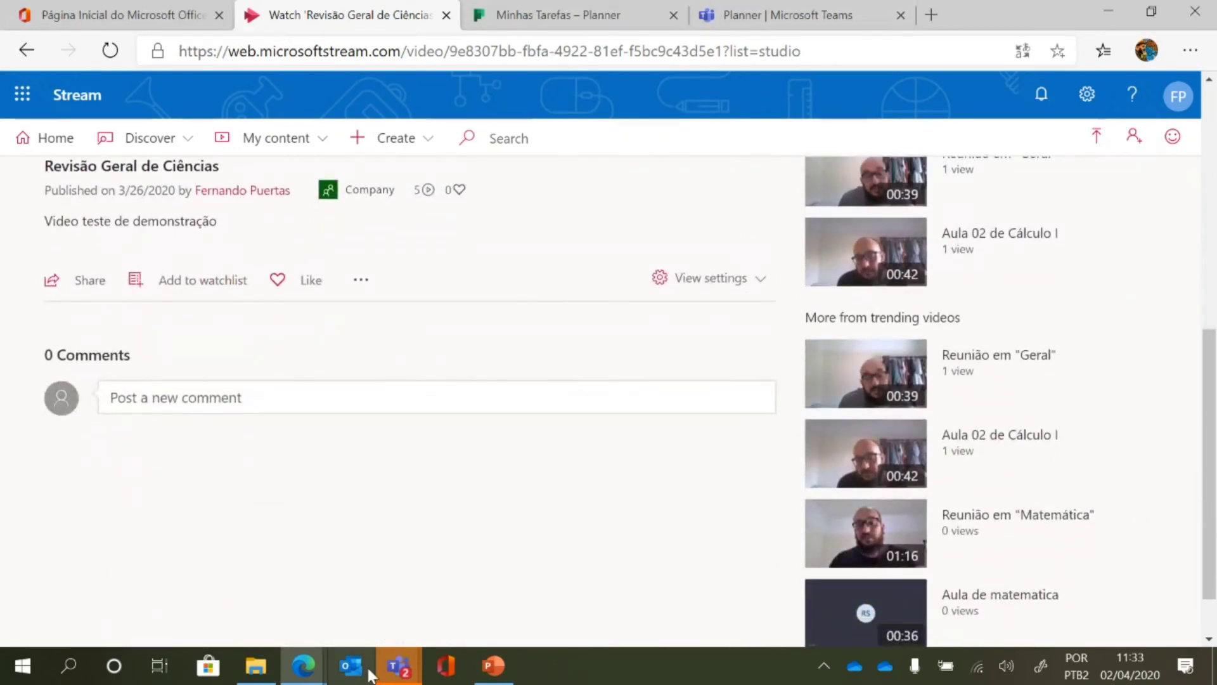
# Switch to Microsoft Teams on the web, dismiss the administrator update notice, and open the full app catalog.
pyautogui.click(800, 9)
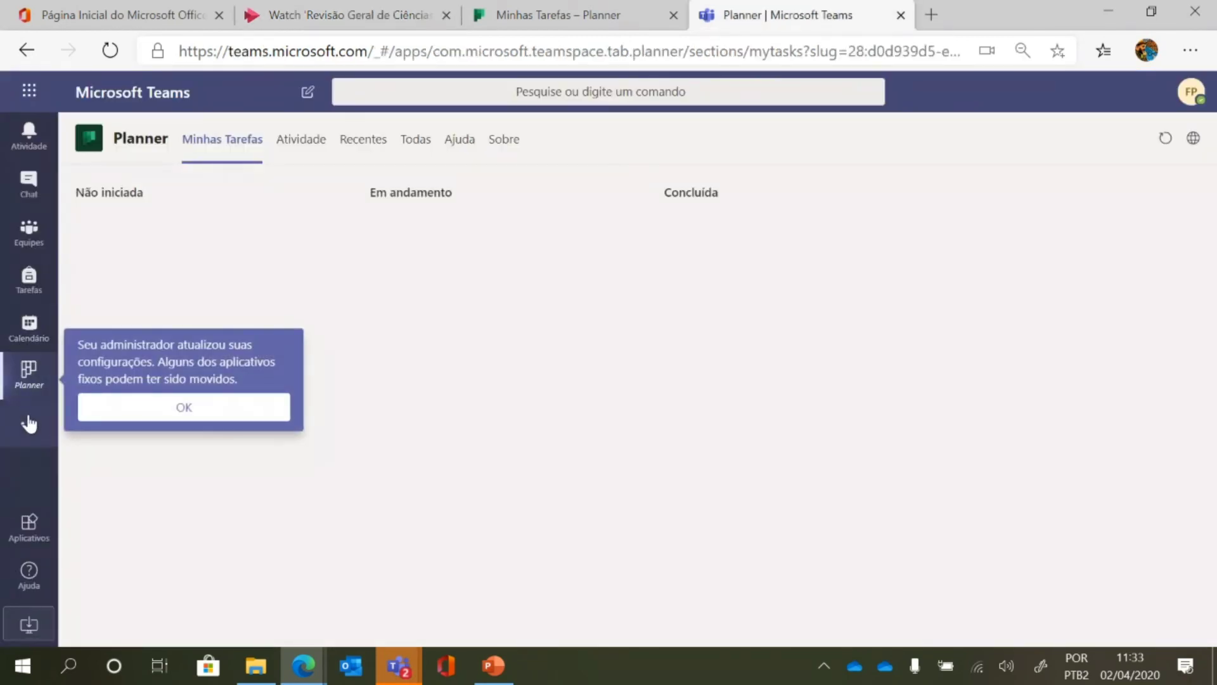
pyautogui.click(28, 423)
pyautogui.click(245, 404)
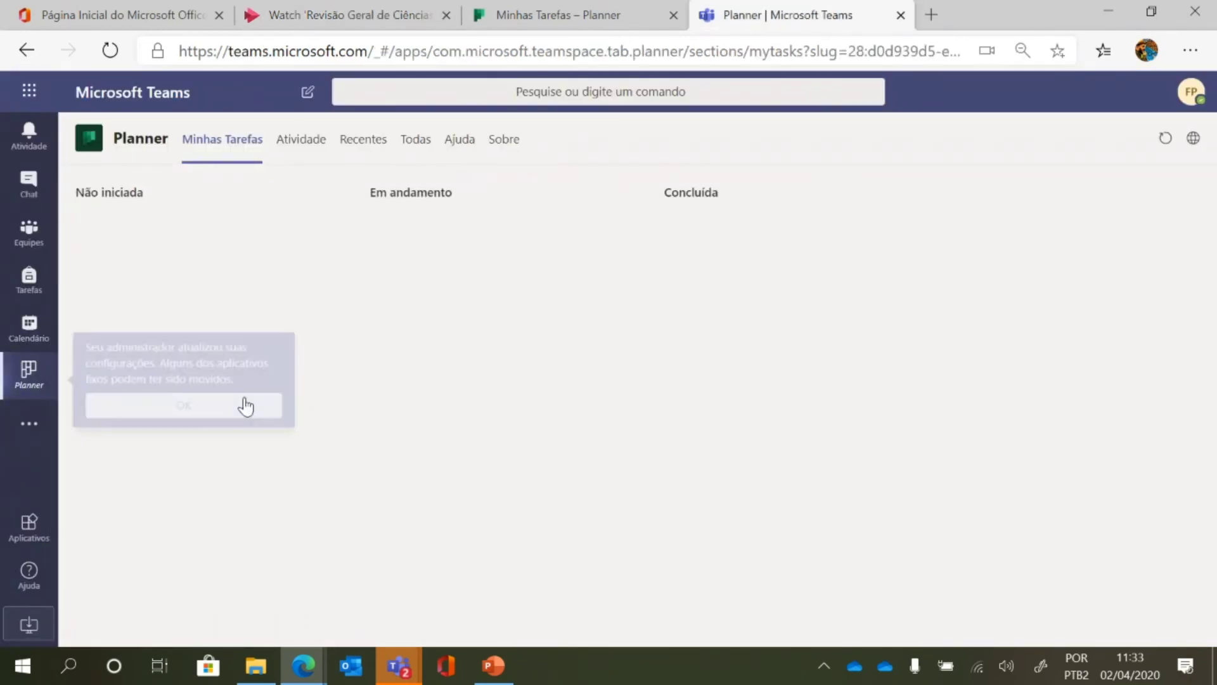
pyautogui.click(29, 424)
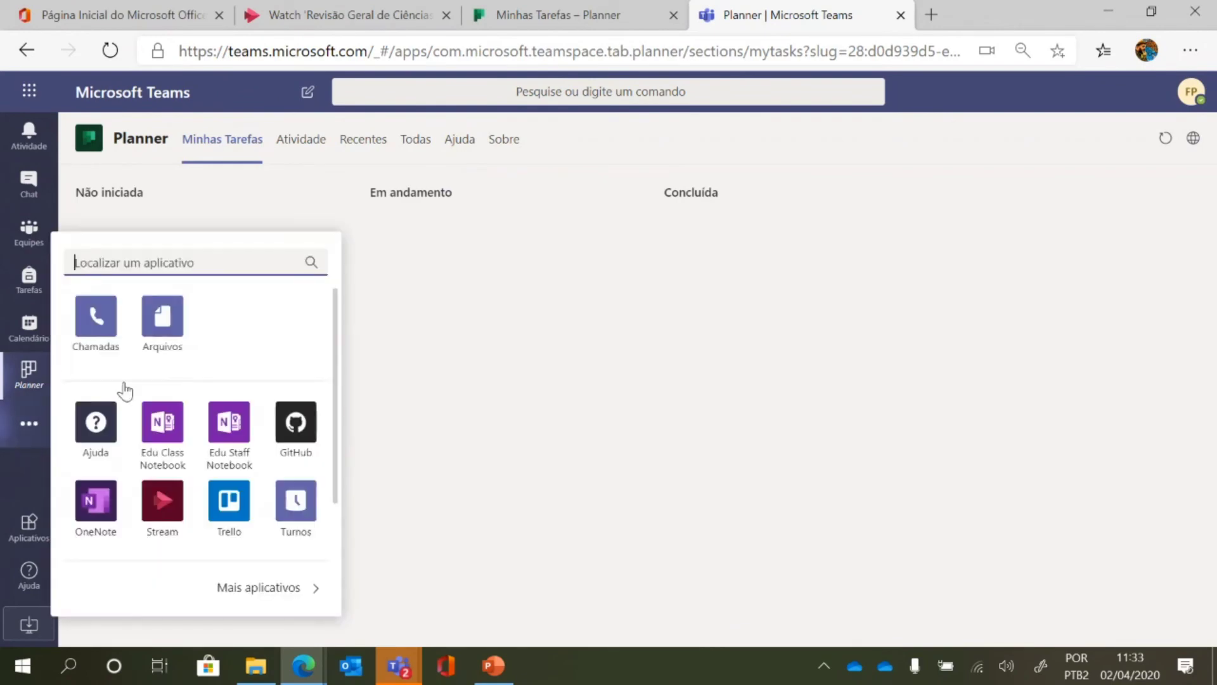
pyautogui.click(280, 595)
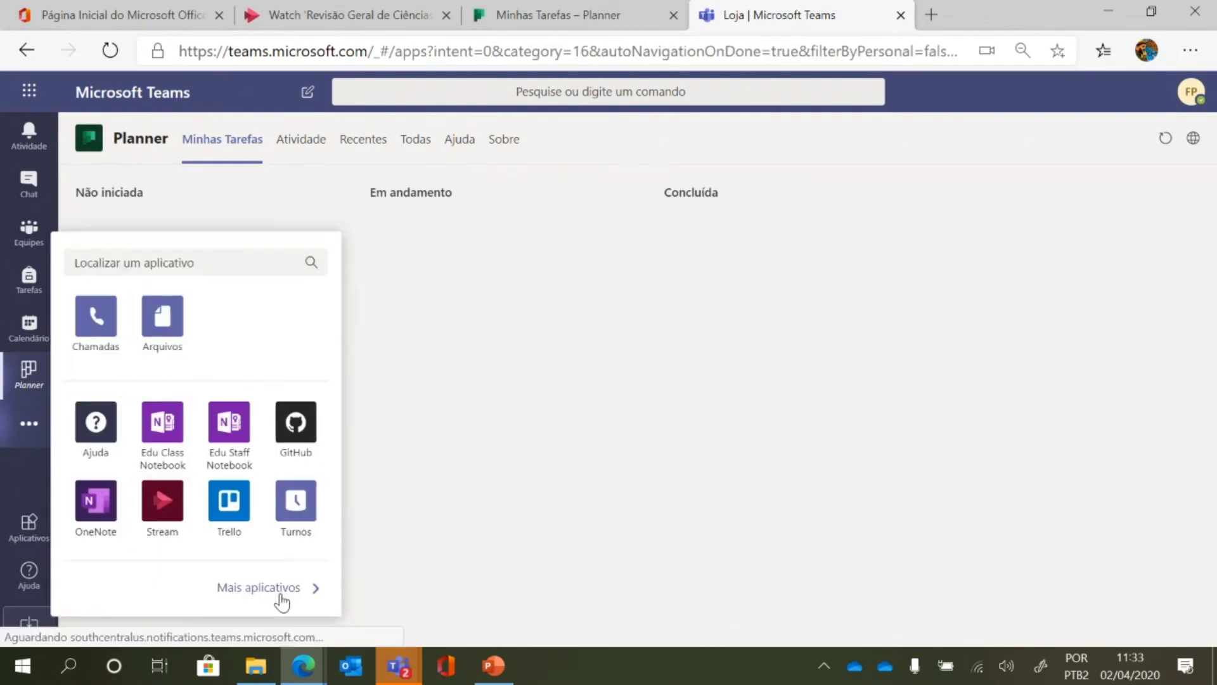
# Browse the full Teams app catalog and its category list to examine the available integrations.
pyautogui.scroll(-5, 482, 317)
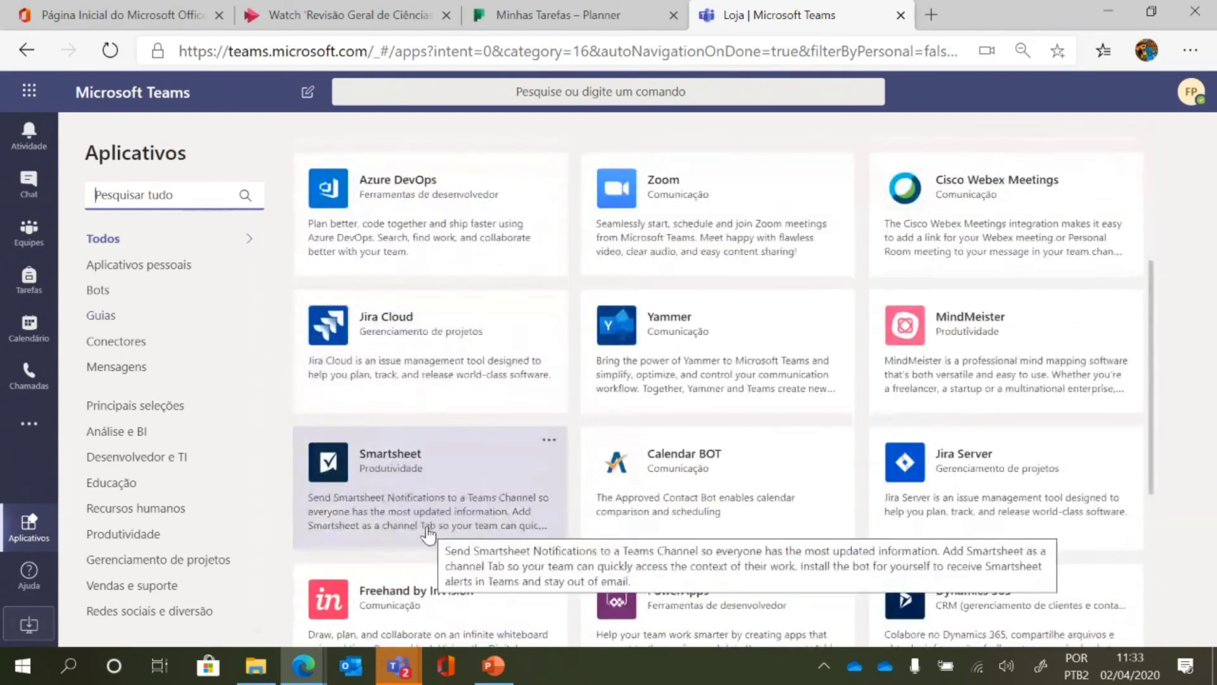
pyautogui.scroll(-8, 428, 532)
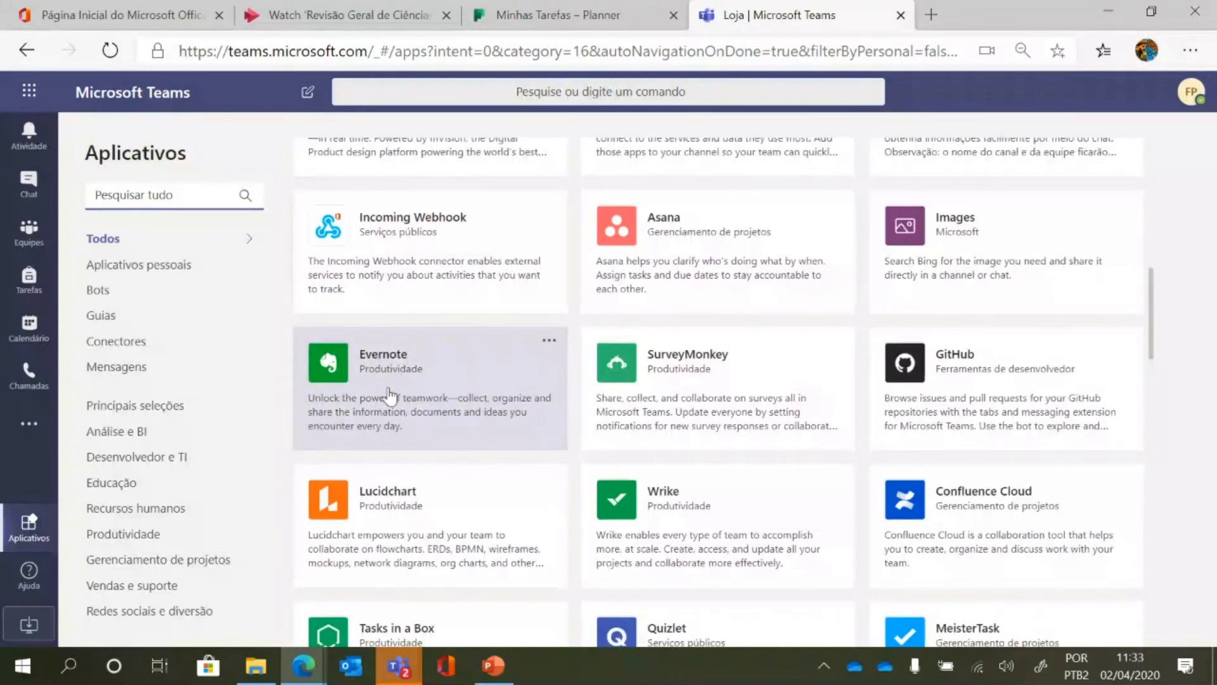
pyautogui.scroll(1, 390, 396)
pyautogui.scroll(-1, 383, 444)
pyautogui.scroll(1, 716, 309)
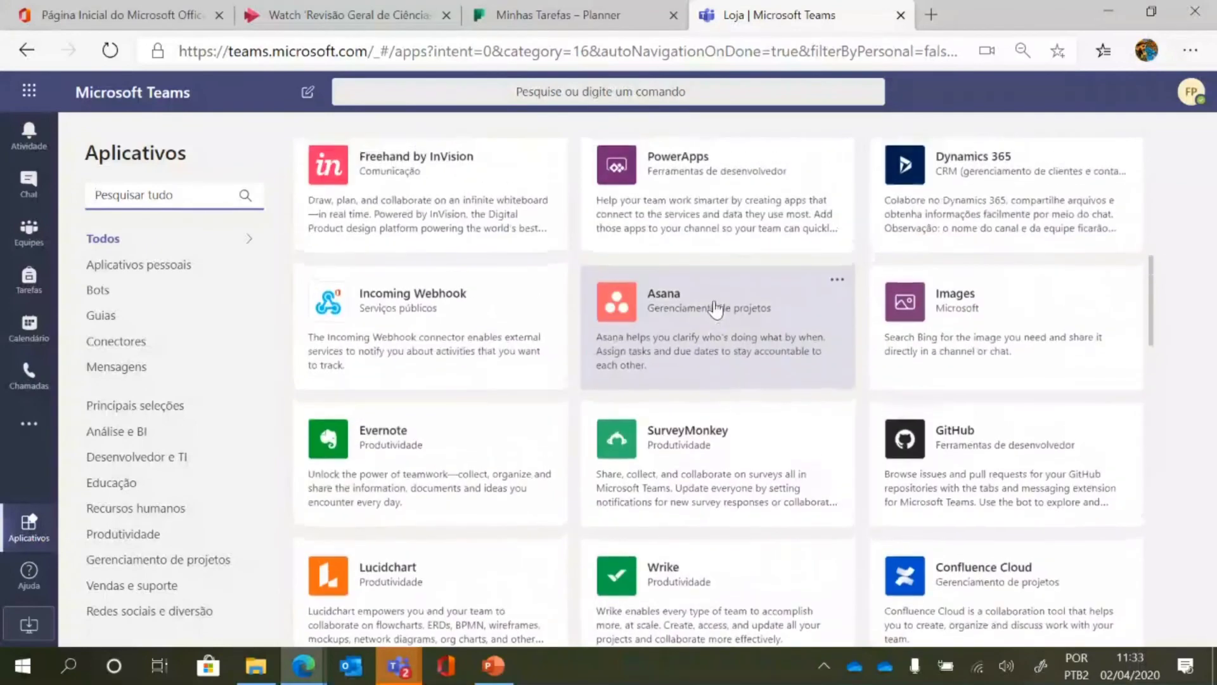
pyautogui.scroll(-3, 694, 316)
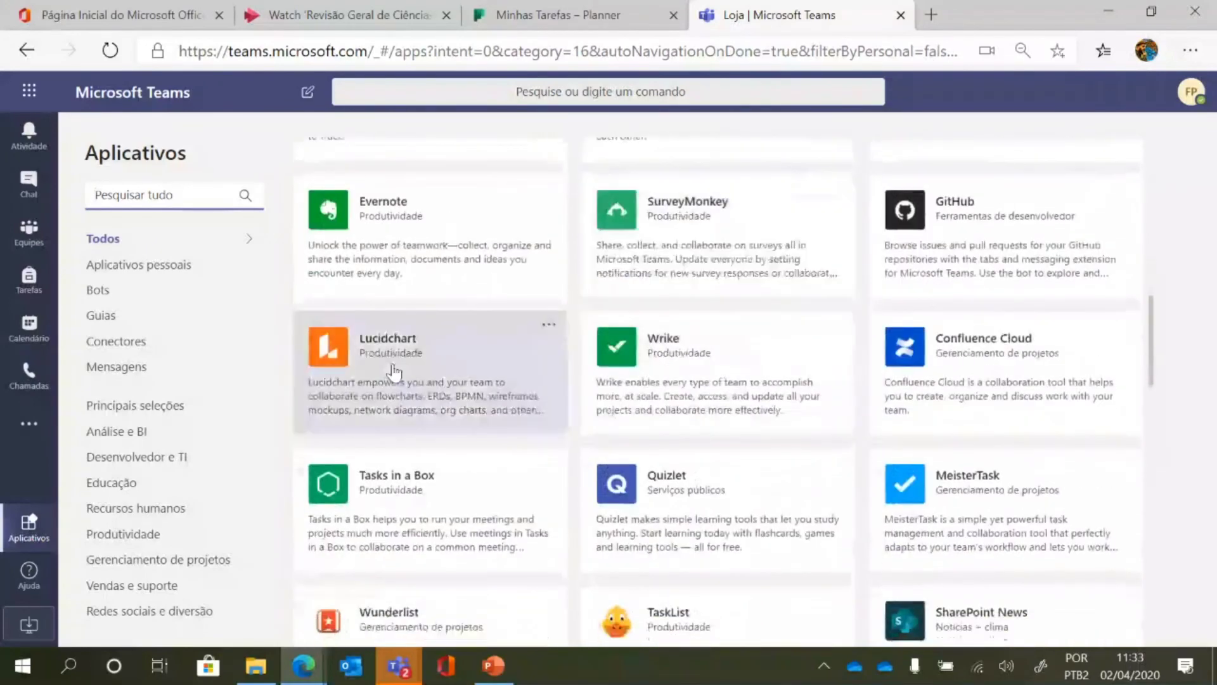
pyautogui.scroll(3, 535, 348)
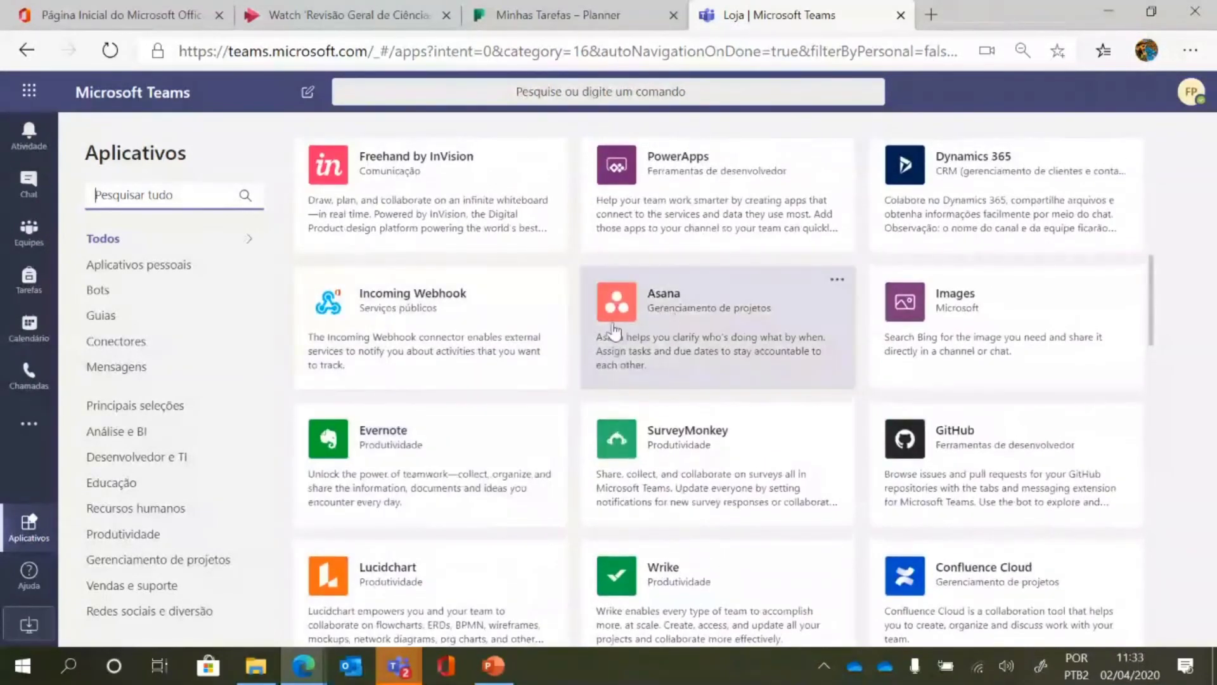
pyautogui.scroll(-3, 614, 330)
pyautogui.scroll(-6, 463, 343)
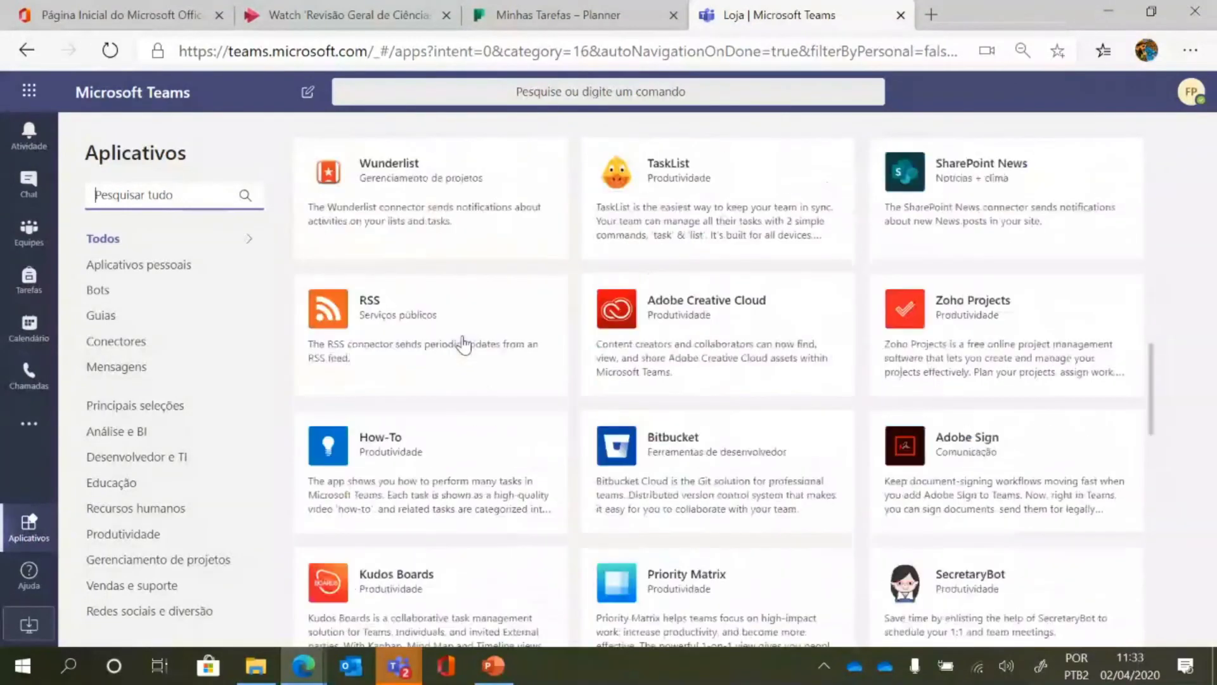
pyautogui.scroll(-1, 462, 344)
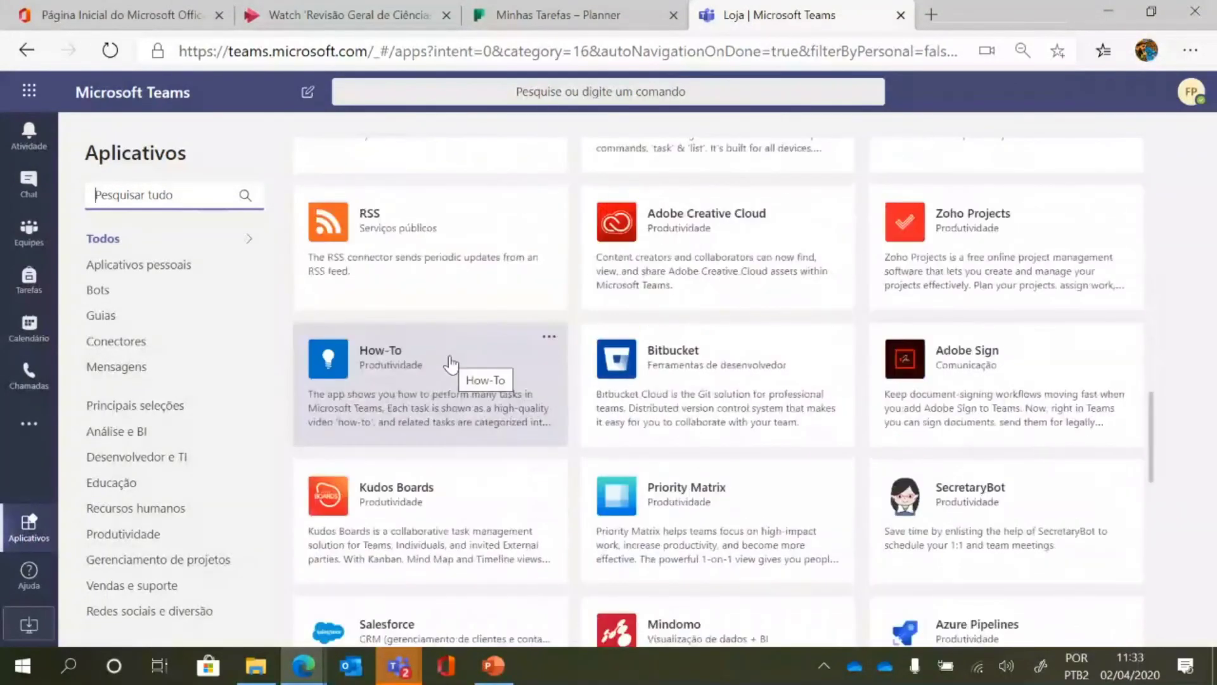
pyautogui.scroll(-3, 452, 365)
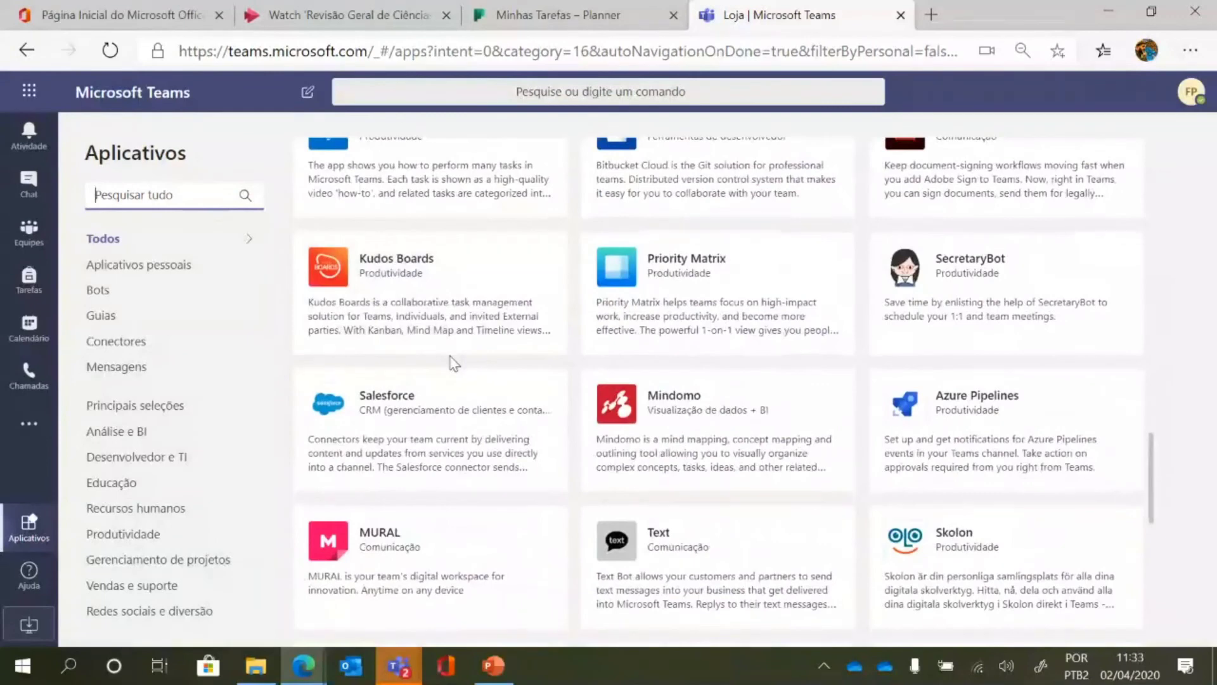
pyautogui.scroll(-3, 712, 362)
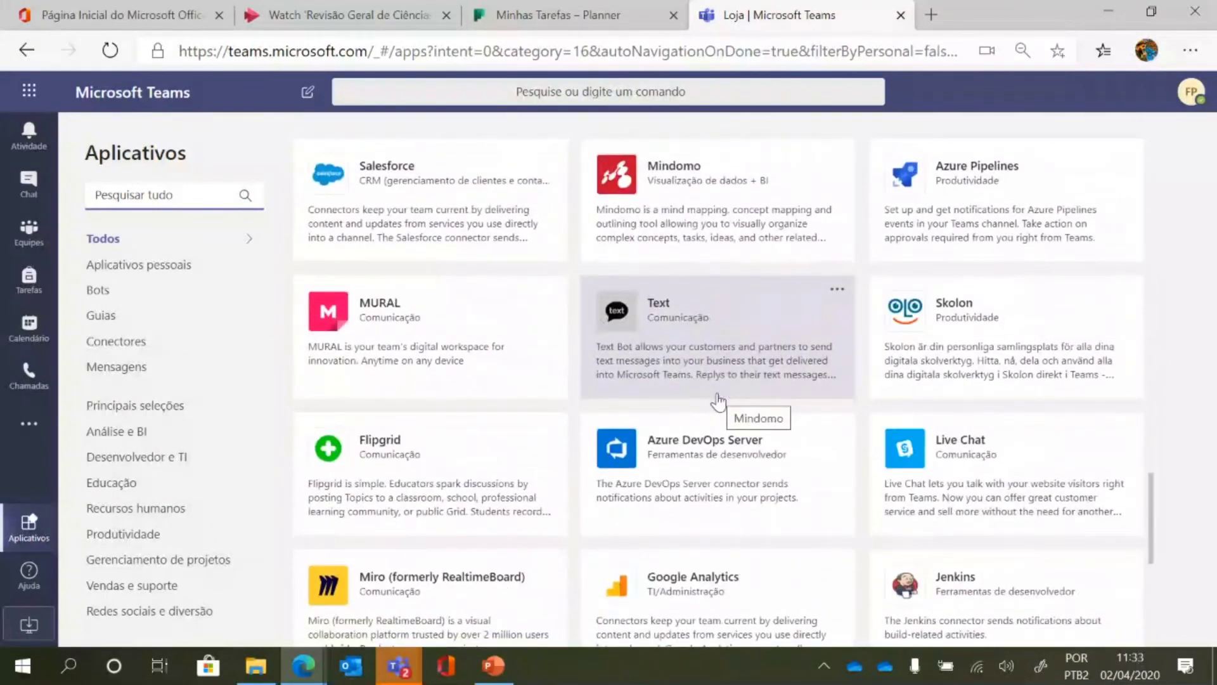
pyautogui.scroll(-4, 715, 408)
pyautogui.scroll(2, 668, 522)
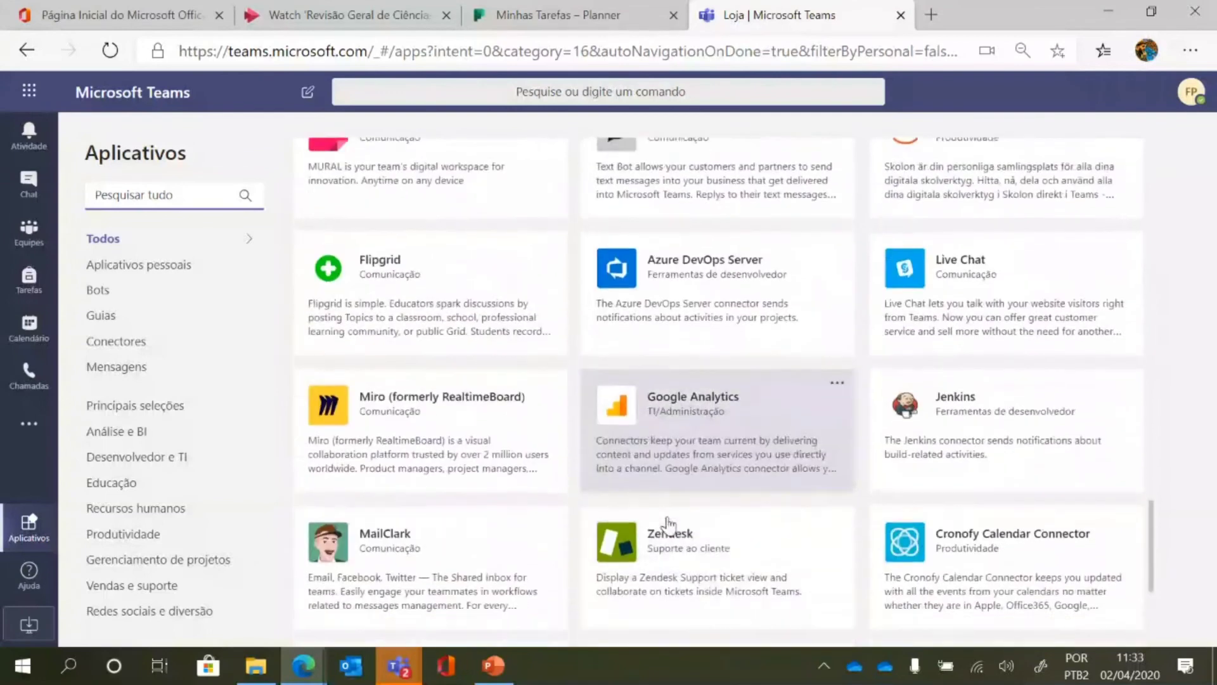
pyautogui.scroll(-4, 667, 521)
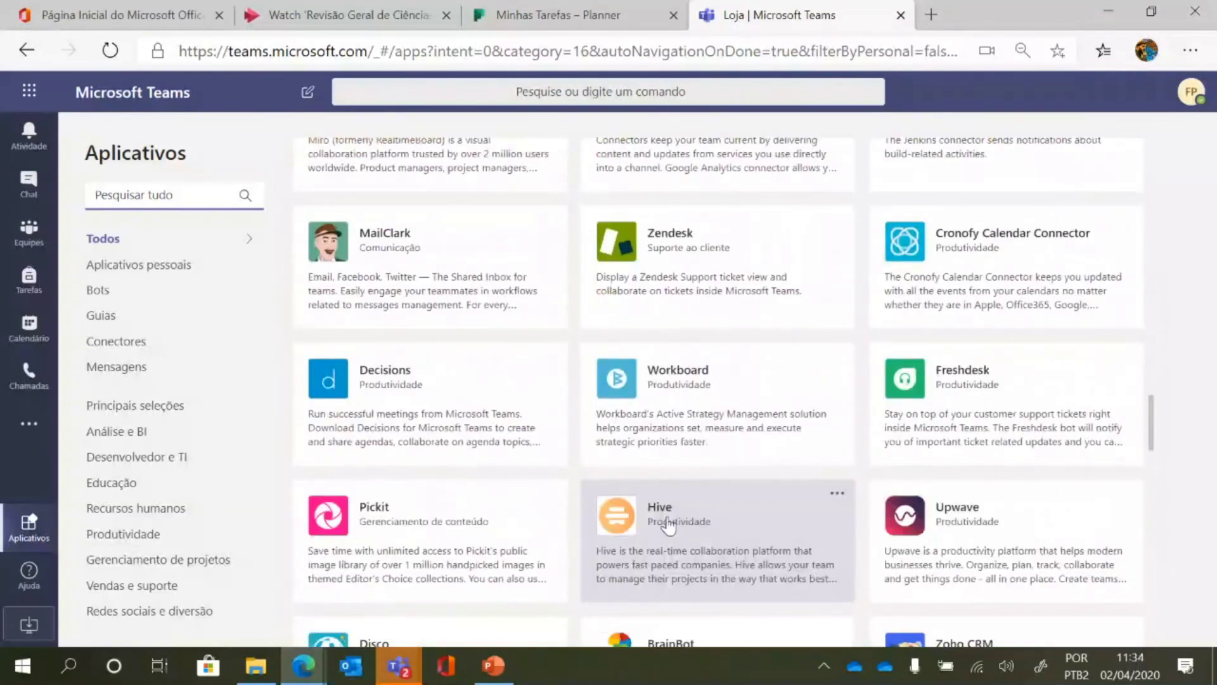
pyautogui.scroll(-9, 667, 523)
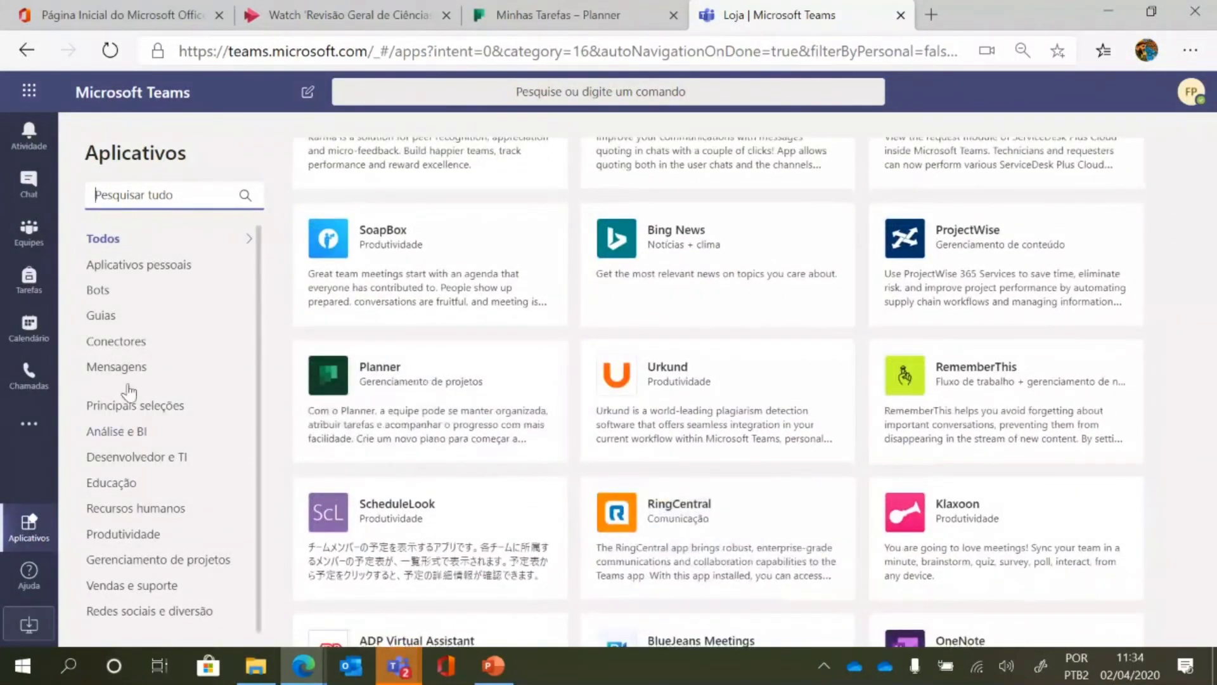
pyautogui.scroll(-1, 130, 428)
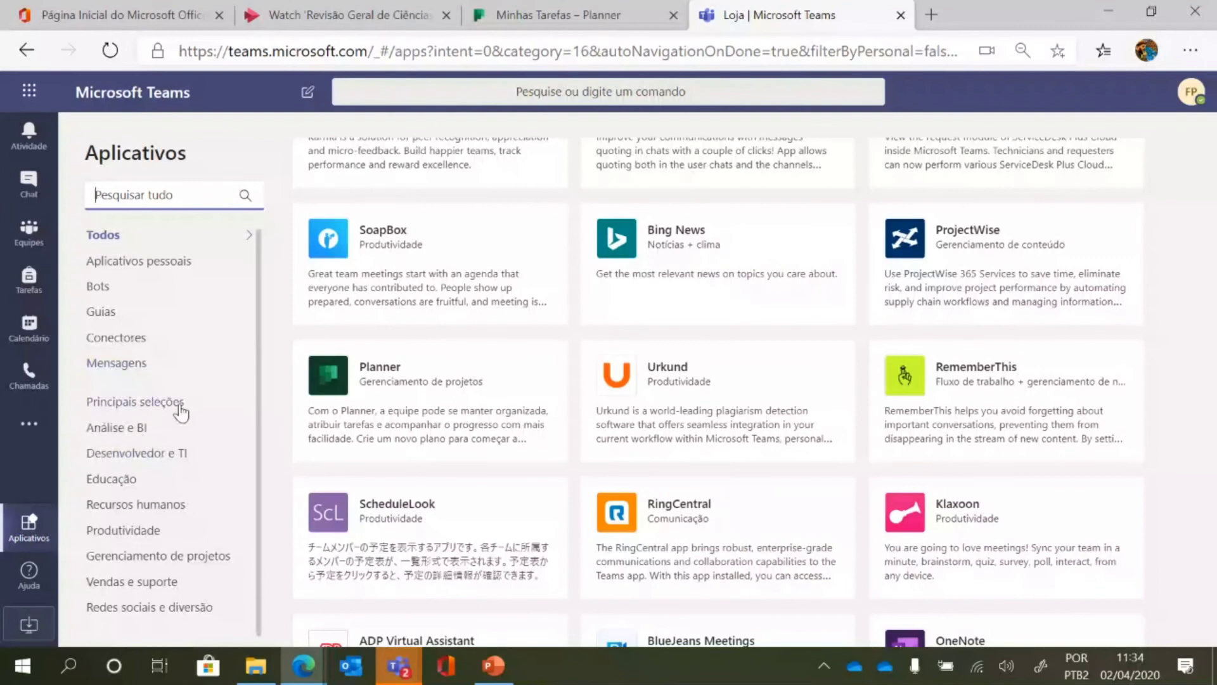
# Browse the apps in the Análise e BI, Desenvolvedor e TI, Educação and Recursos humanos categories.
pyautogui.click(119, 430)
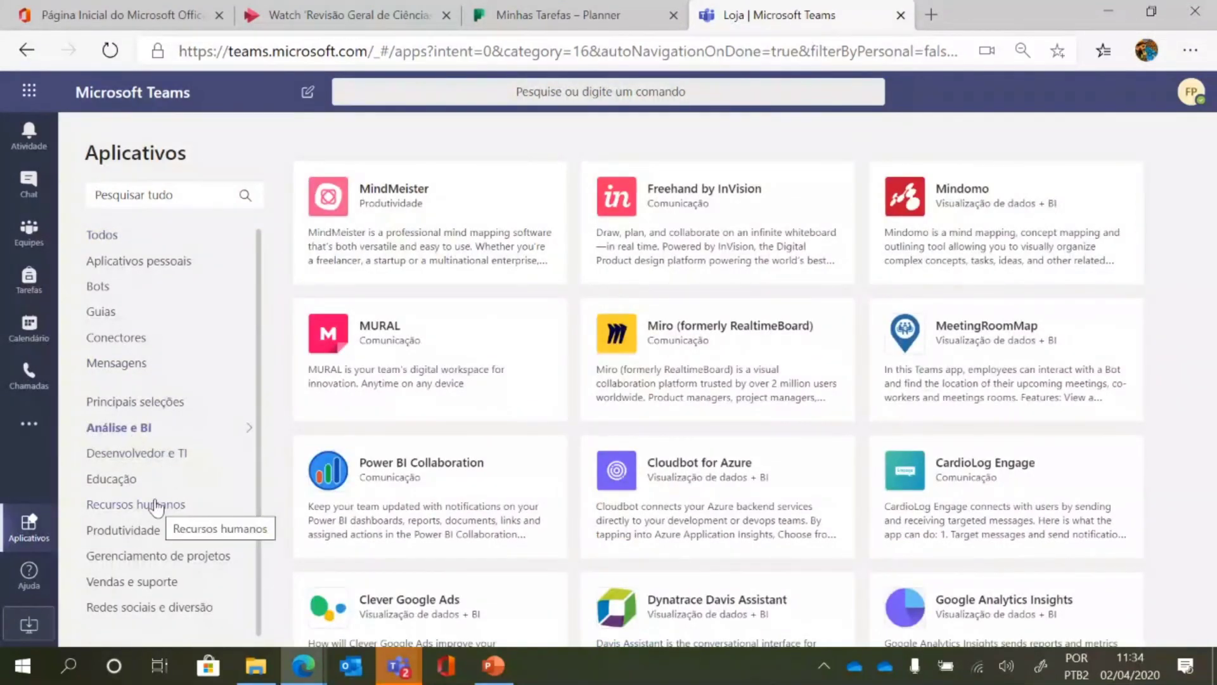
pyautogui.click(129, 464)
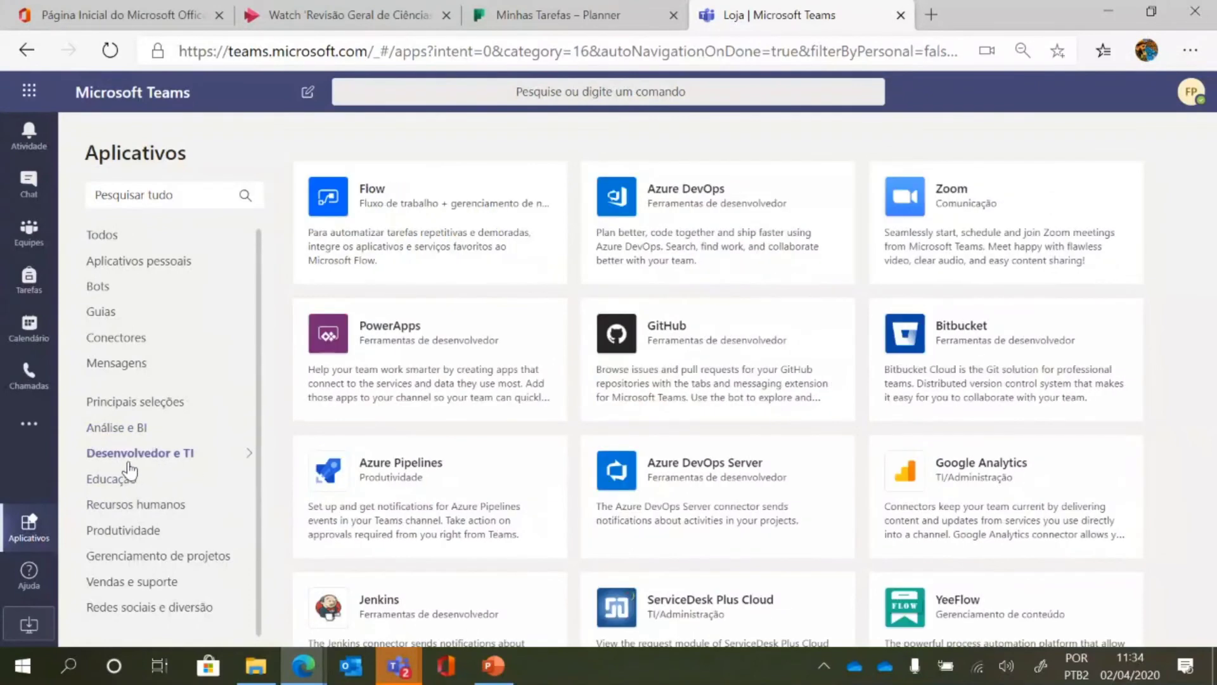
pyautogui.click(126, 484)
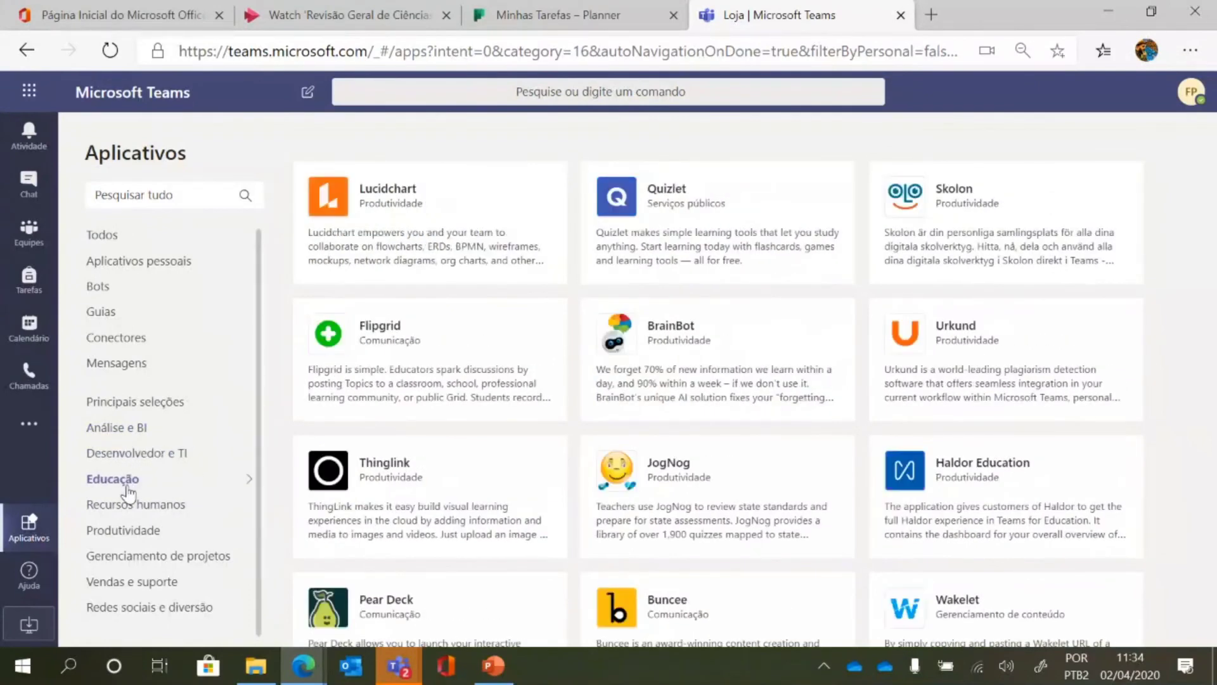
pyautogui.click(134, 507)
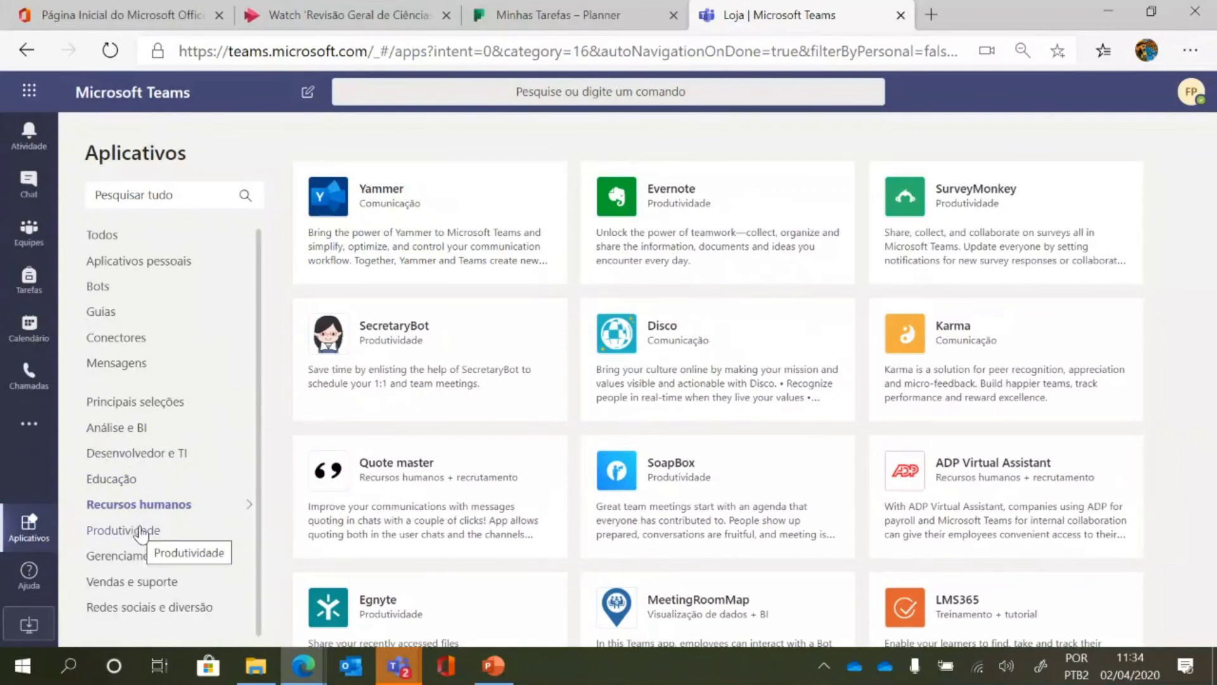
pyautogui.scroll(-10, 585, 409)
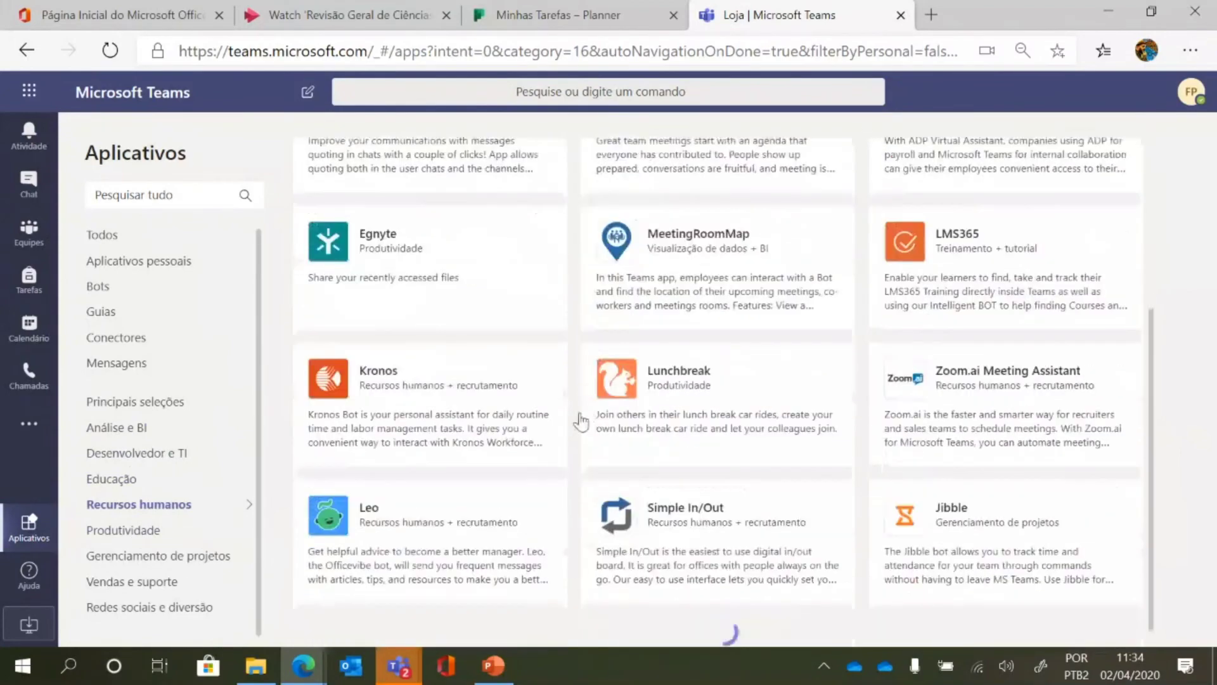
# Browse the remaining Recursos humanos apps and those in the Vendas e suporte and Redes sociais e diversão categories.
pyautogui.scroll(-5, 542, 484)
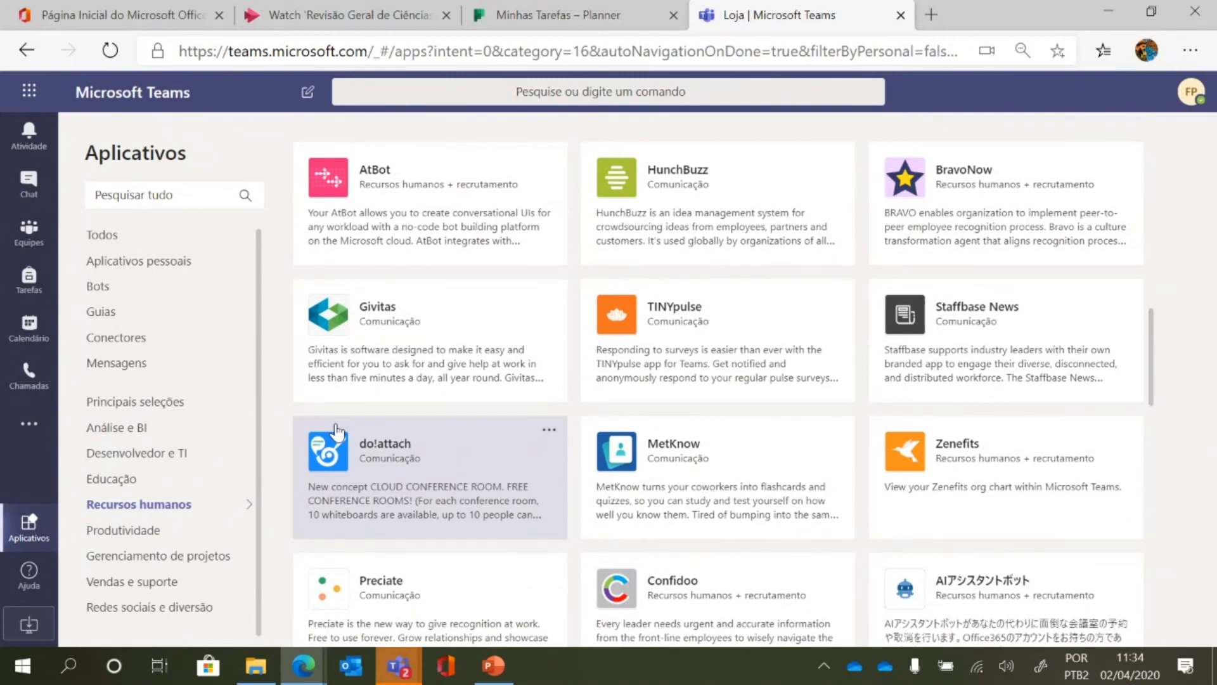
pyautogui.click(169, 587)
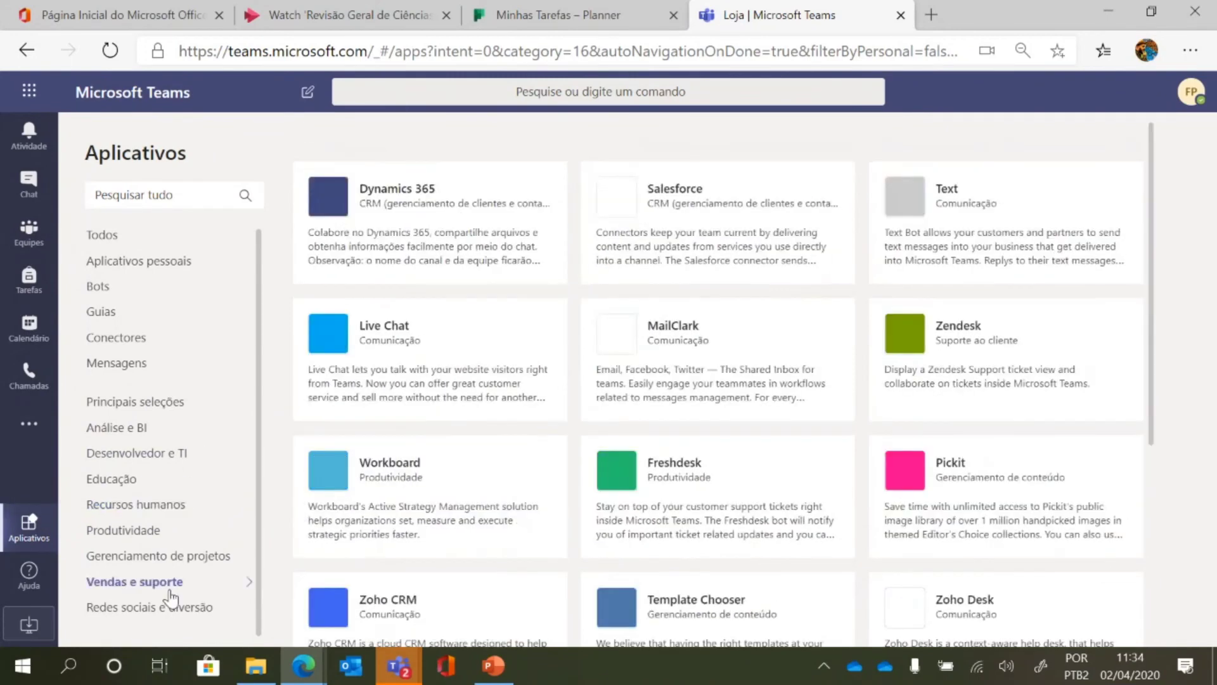
pyautogui.click(166, 613)
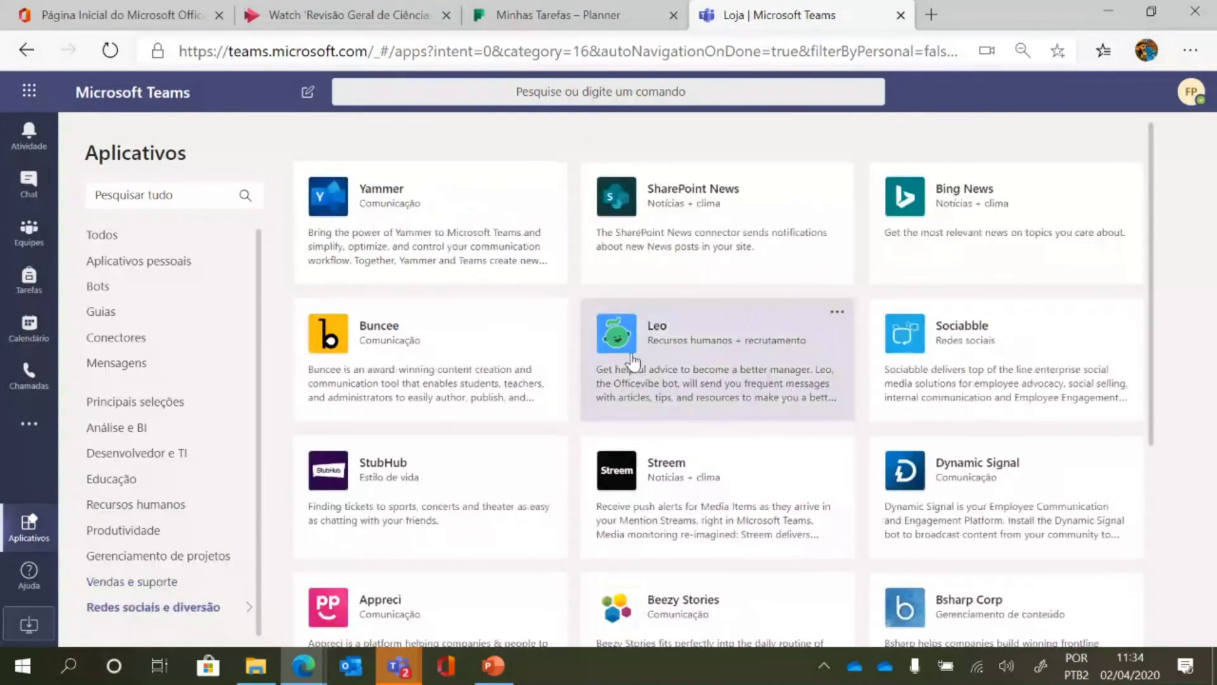
pyautogui.scroll(-10, 632, 361)
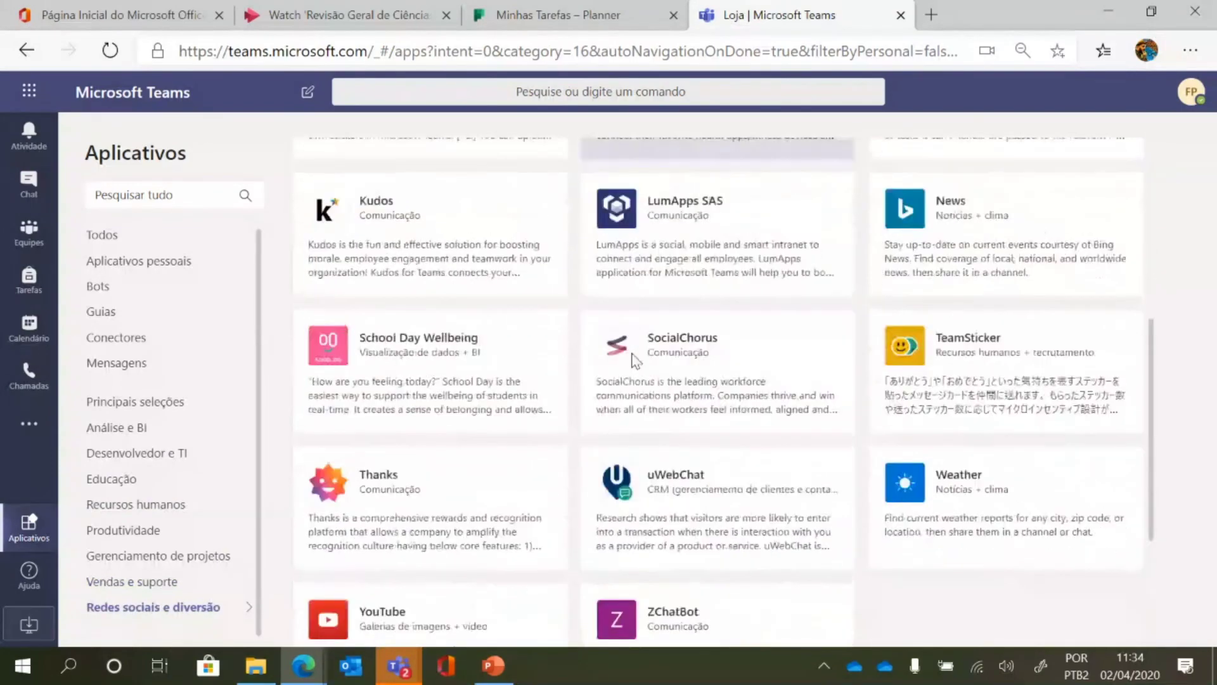
pyautogui.scroll(-1, 634, 360)
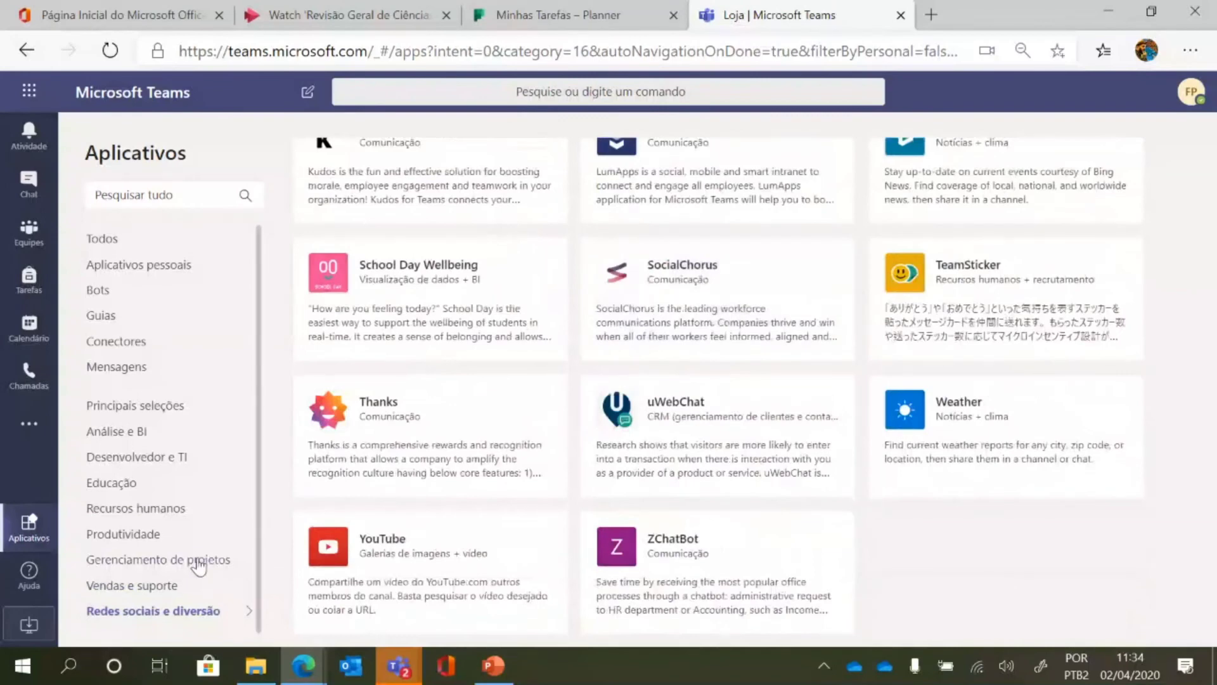
# Look over the quick list of additional Teams apps, close it, and preview the open meeting windows.
pyautogui.click(30, 426)
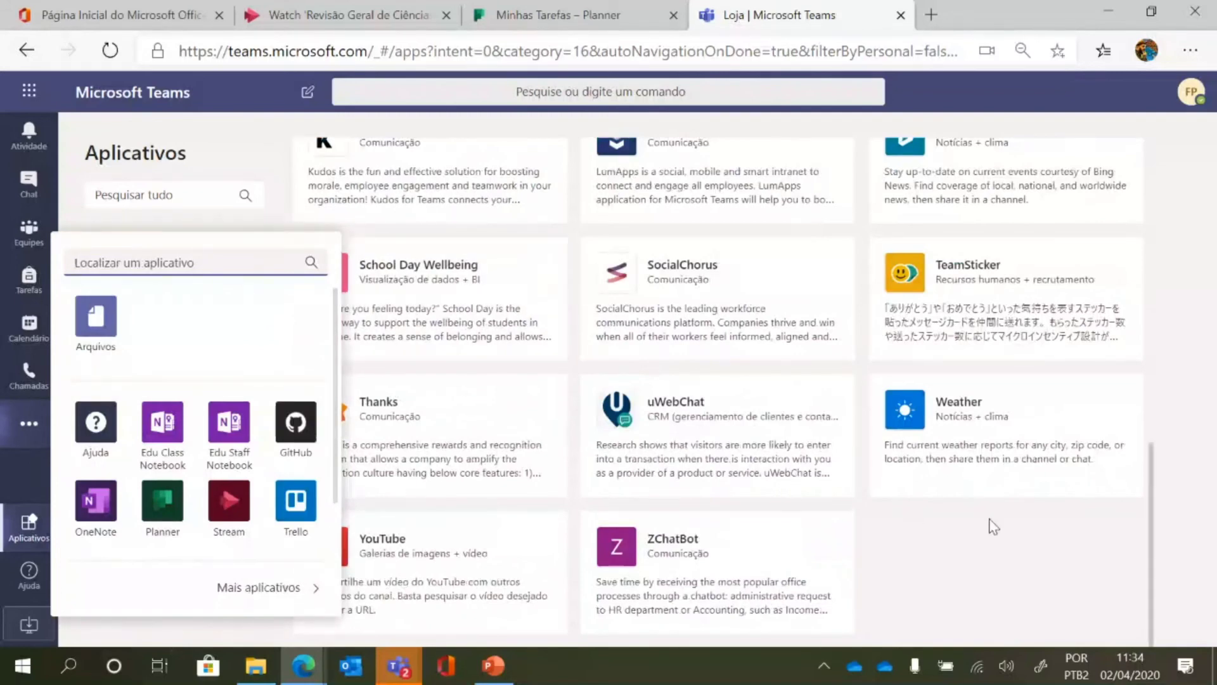
pyautogui.scroll(-5, 1078, 577)
pyautogui.press('Escape')
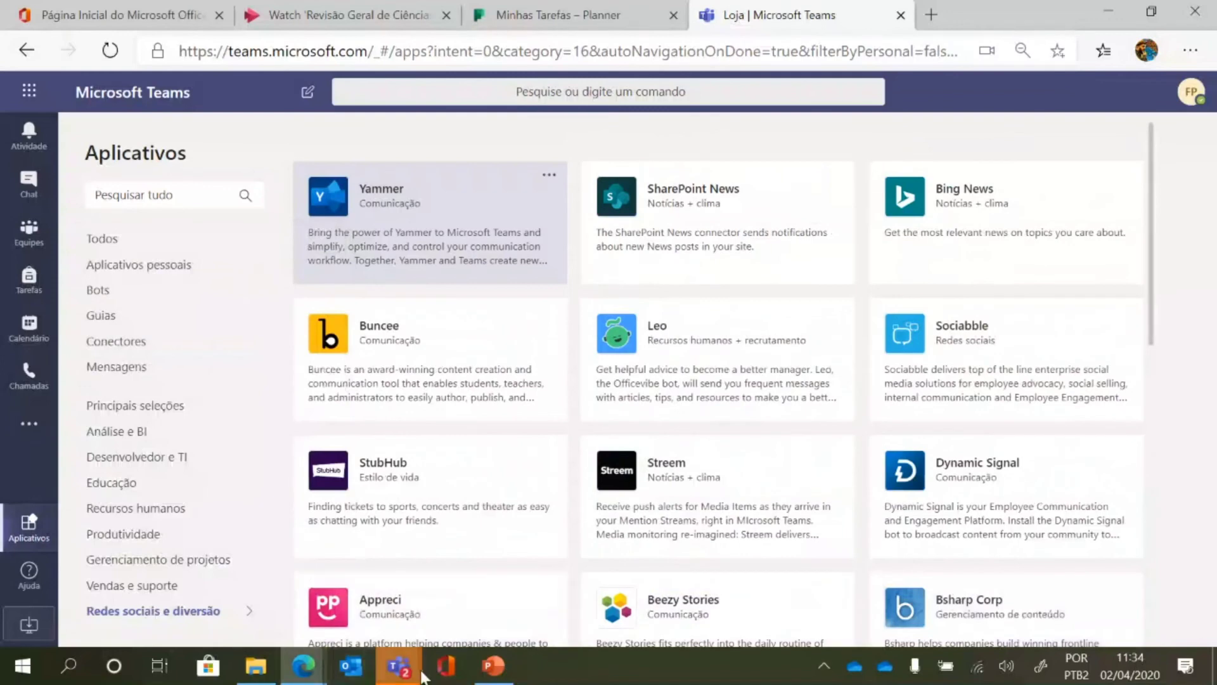
pyautogui.moveTo(398, 679)
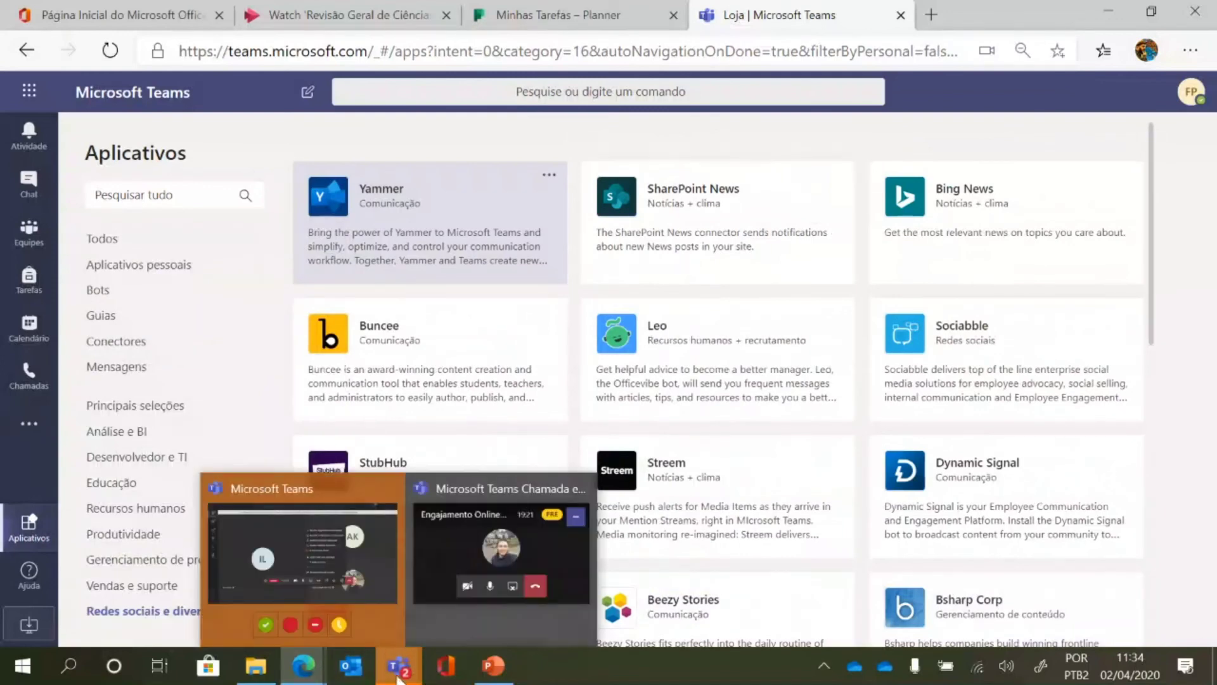
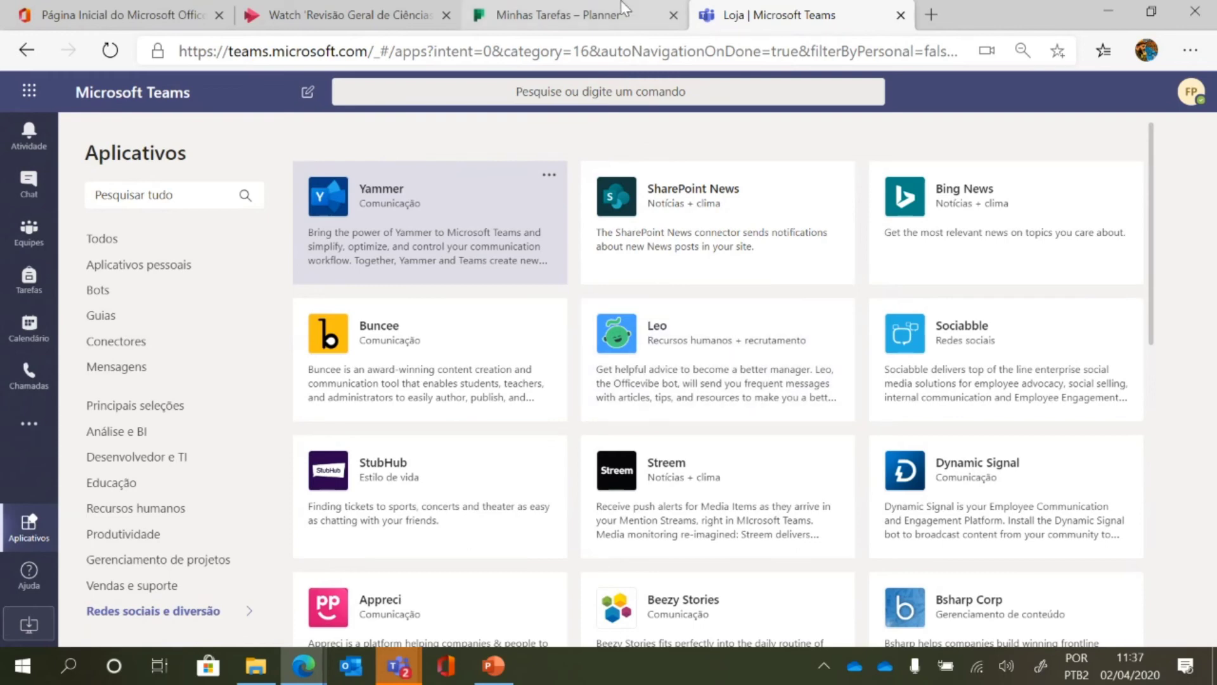
# Switch to Planner, open the IFSP plan, and examine the label colours offered for the Curadoria de Referencial task.
pyautogui.moveTo(623, 7)
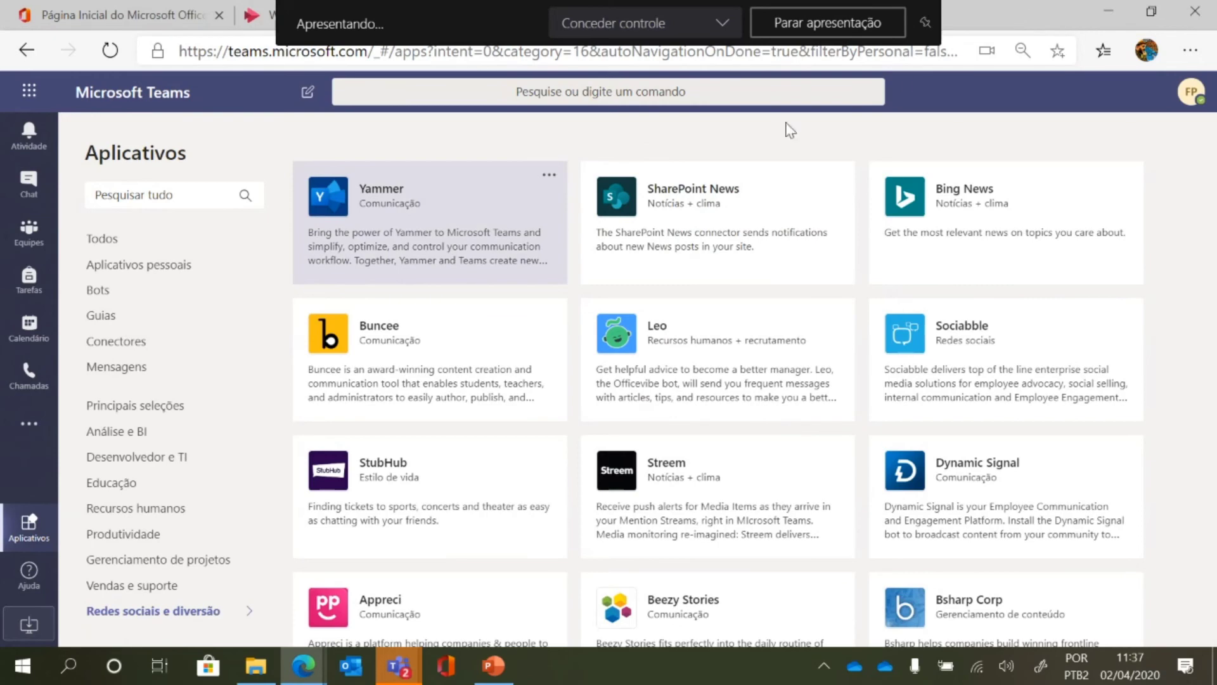
pyautogui.click(76, 13)
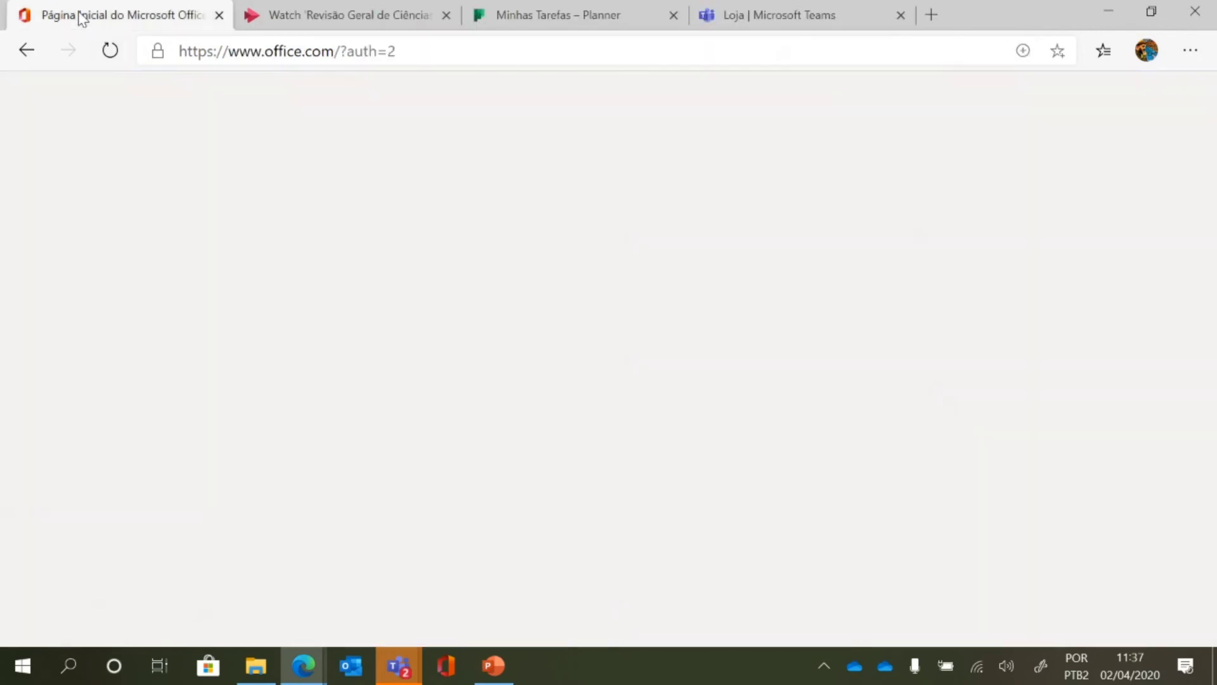
pyautogui.click(613, 19)
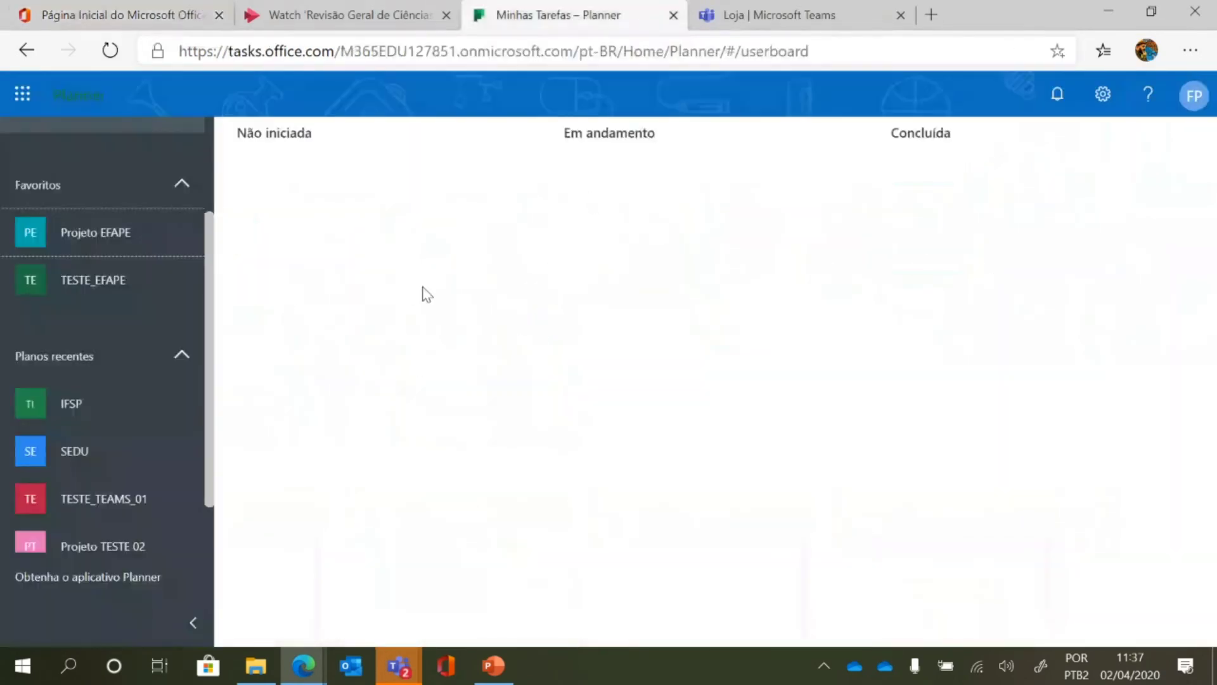
pyautogui.click(74, 415)
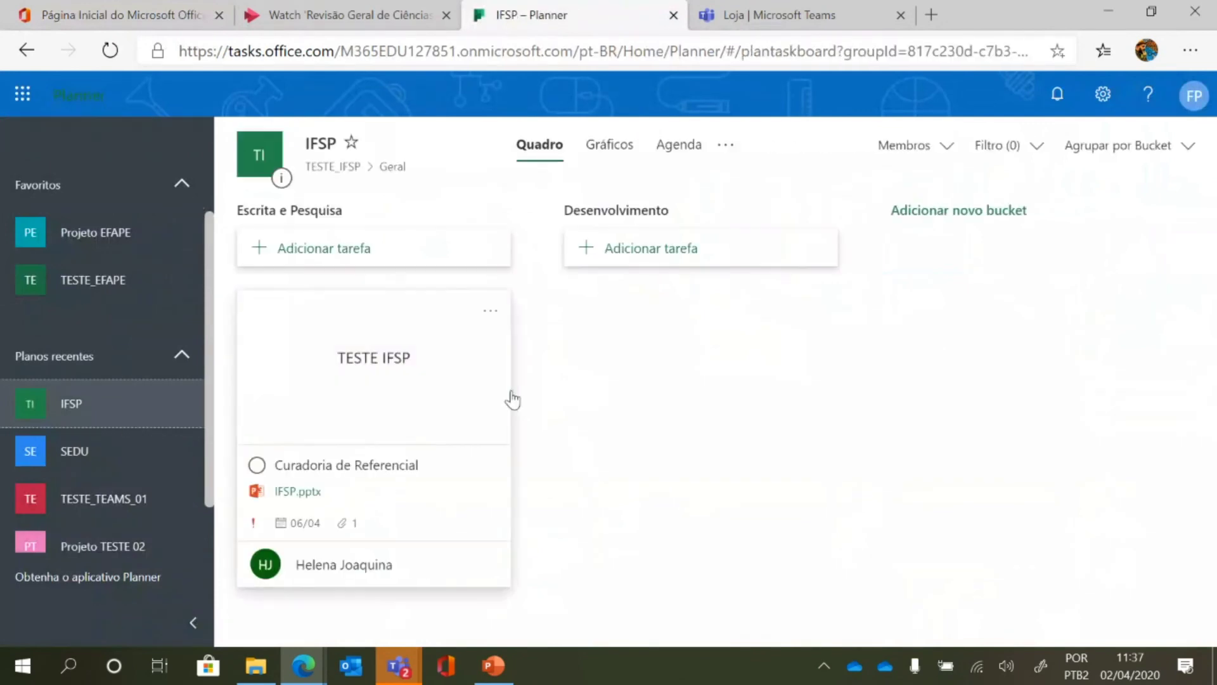
pyautogui.click(487, 312)
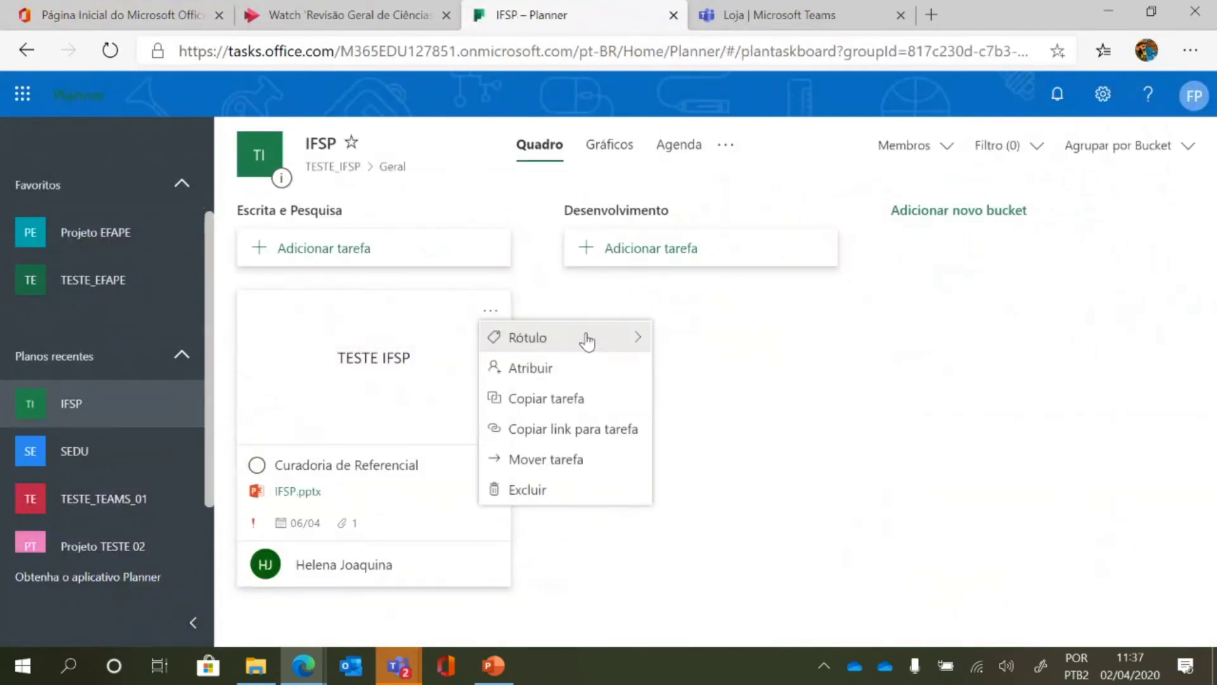
pyautogui.moveTo(587, 341)
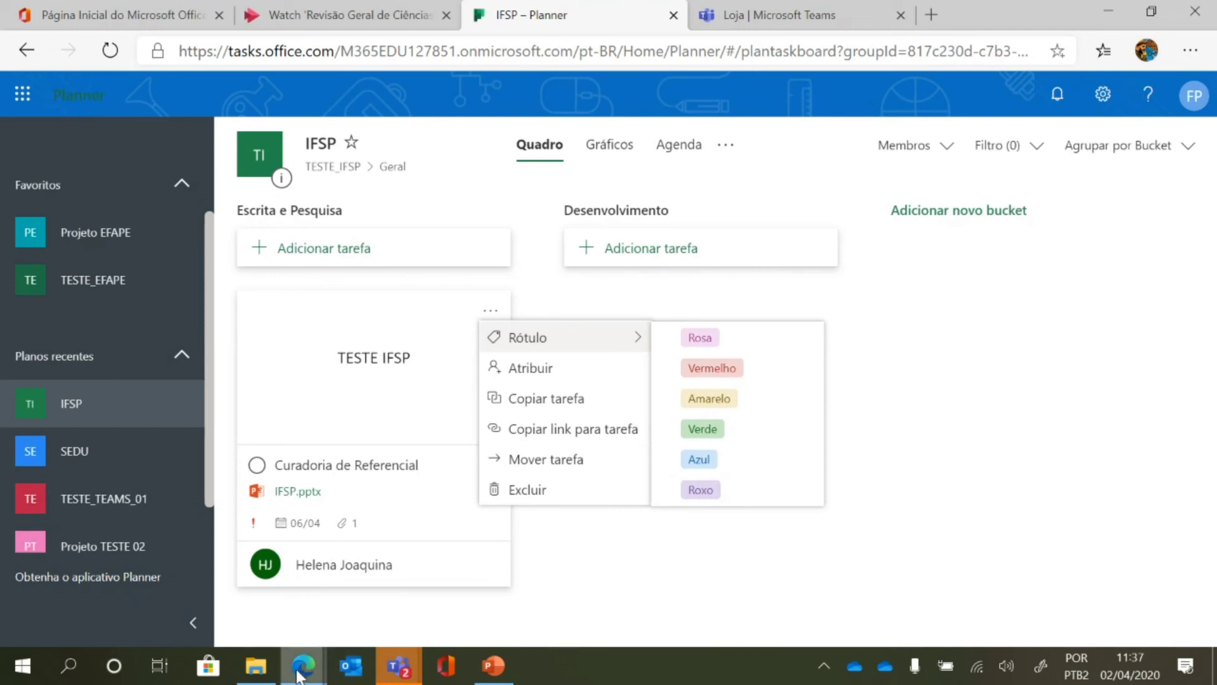
pyautogui.moveTo(298, 673)
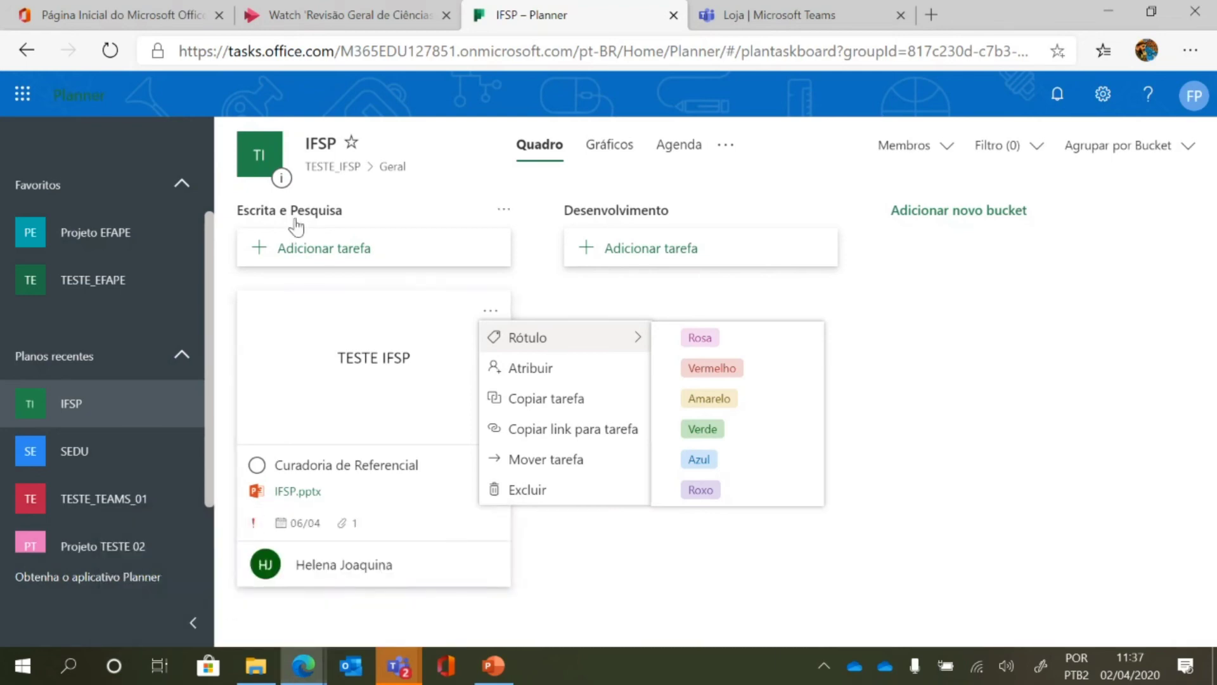
# Switch to Teams on the web and show the TESTE_IFSP team's Departamento A channel, minimizing the meeting and presentation windows.
pyautogui.click(748, 15)
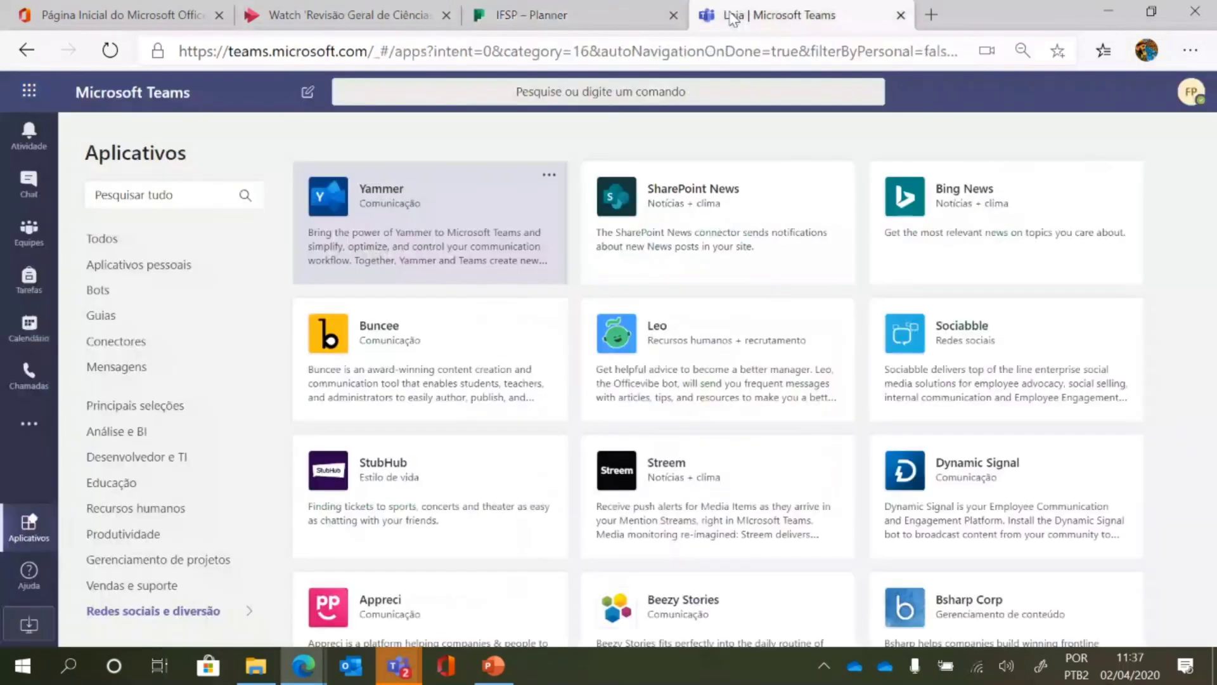
pyautogui.click(35, 246)
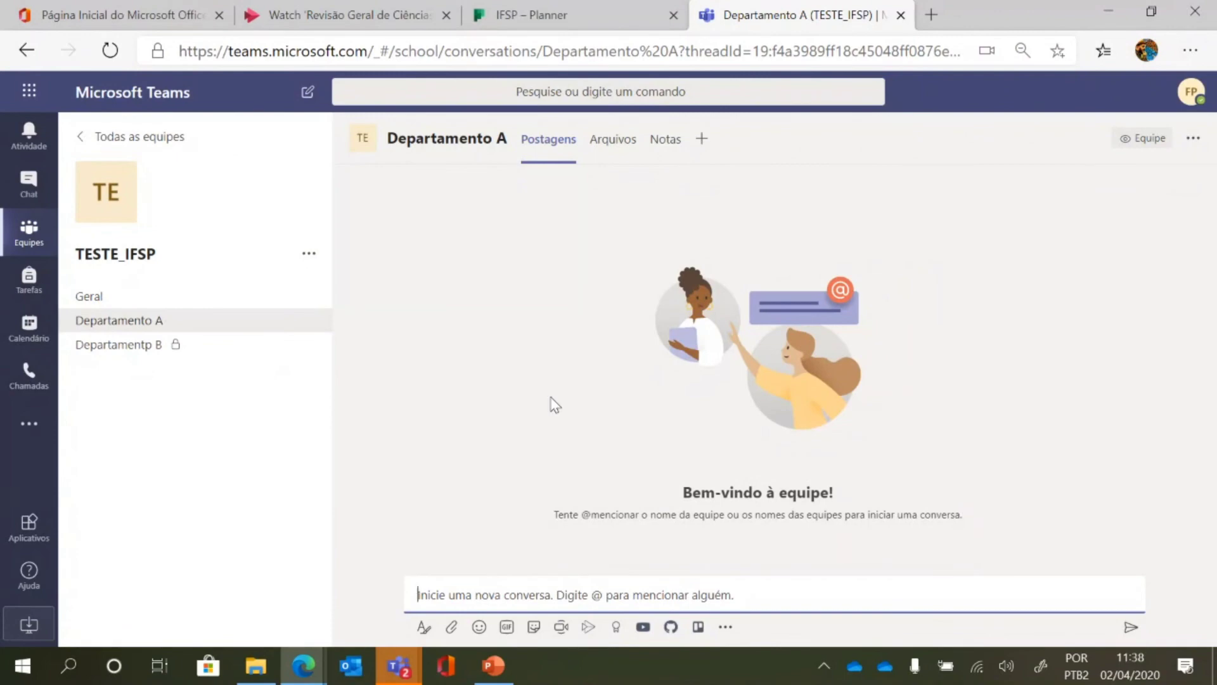
pyautogui.click(1089, 7)
pyautogui.click(1097, 3)
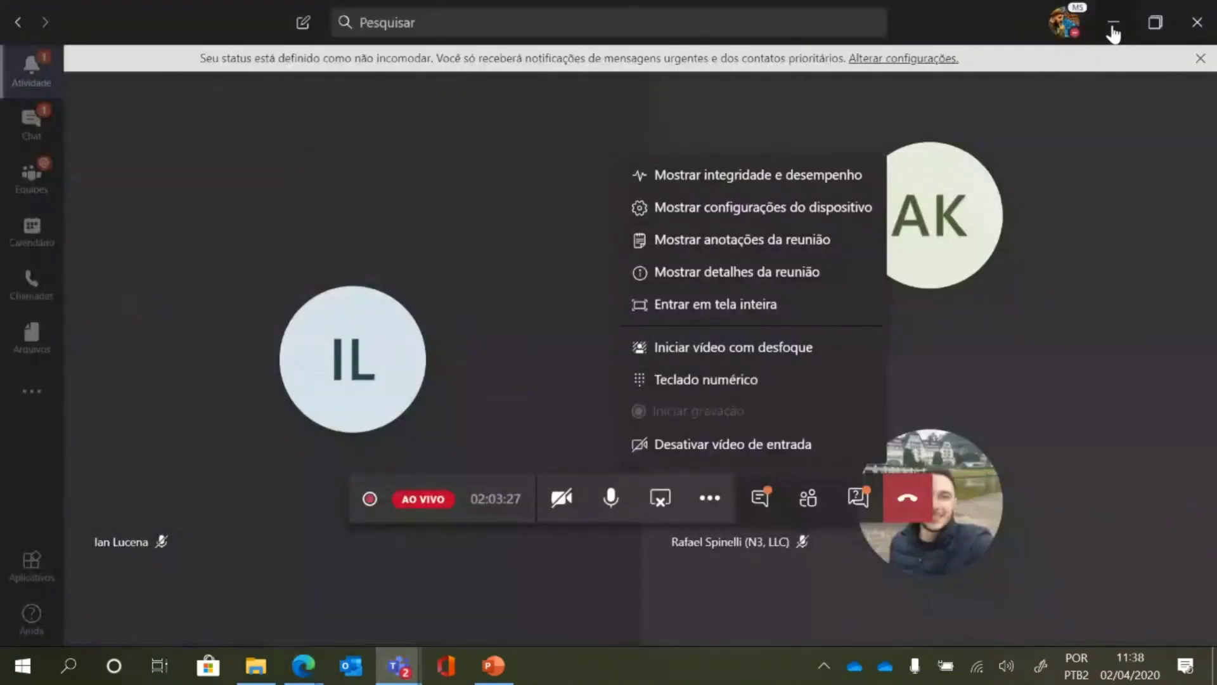
pyautogui.click(1113, 23)
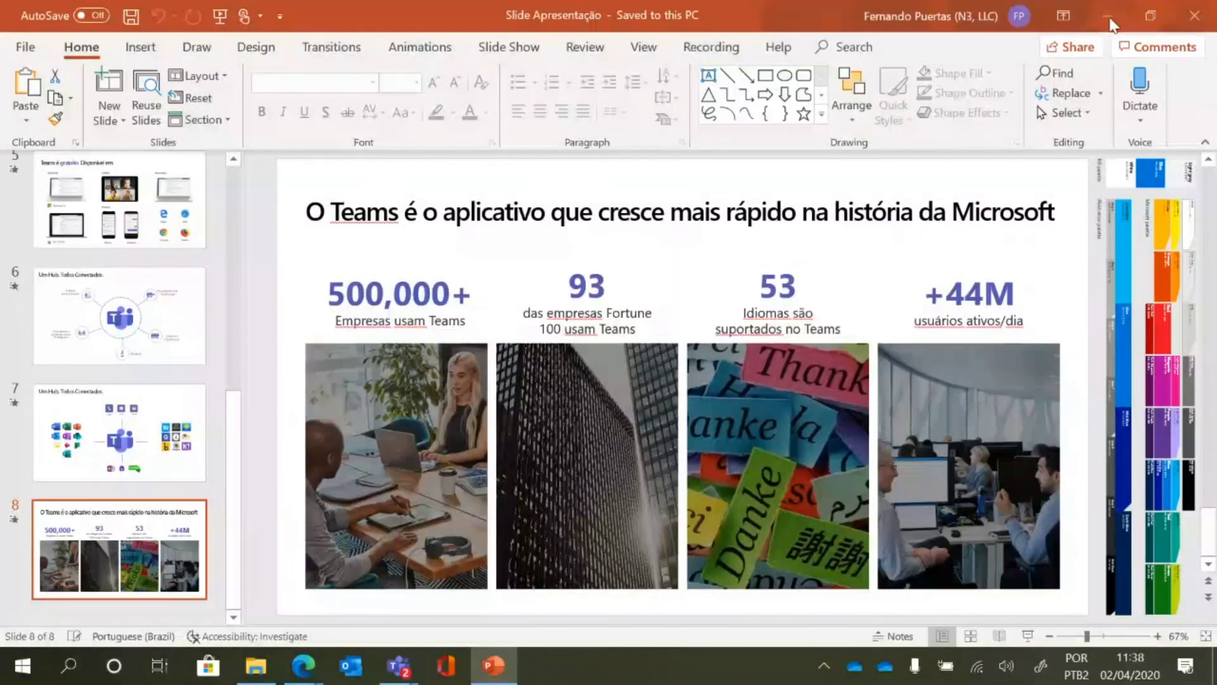
pyautogui.click(1109, 20)
pyautogui.moveTo(310, 666)
pyautogui.moveTo(246, 598)
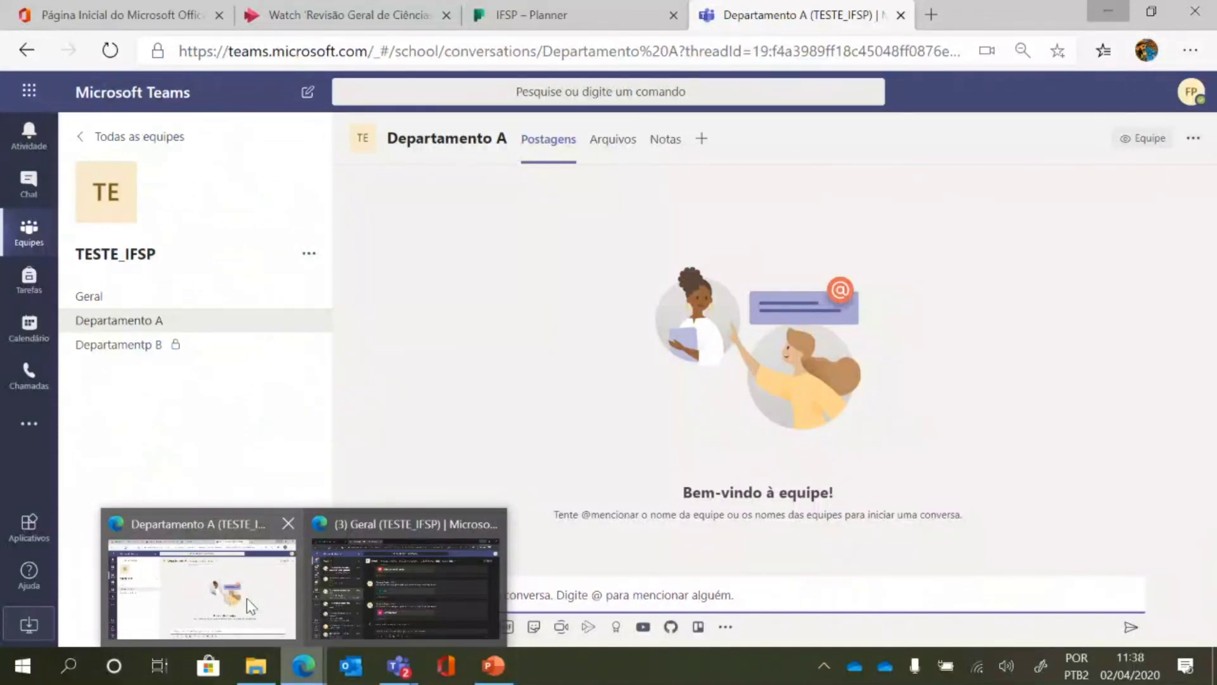
pyautogui.click(246, 599)
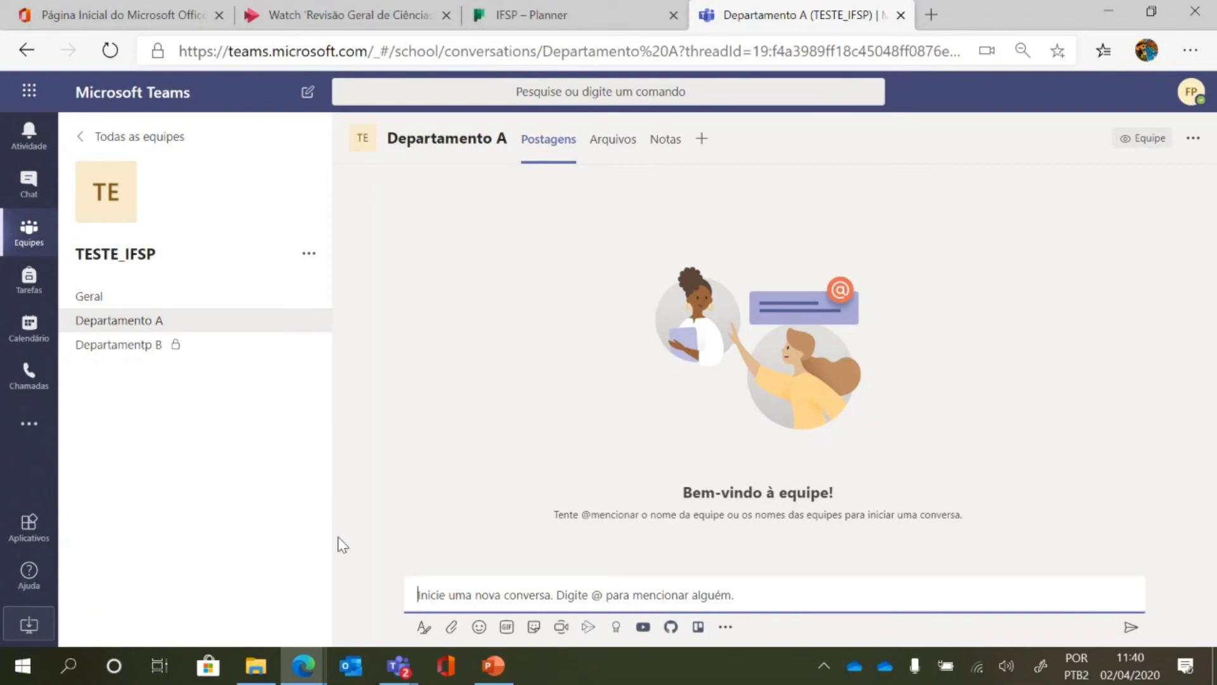
pyautogui.click(36, 442)
pyautogui.click(37, 442)
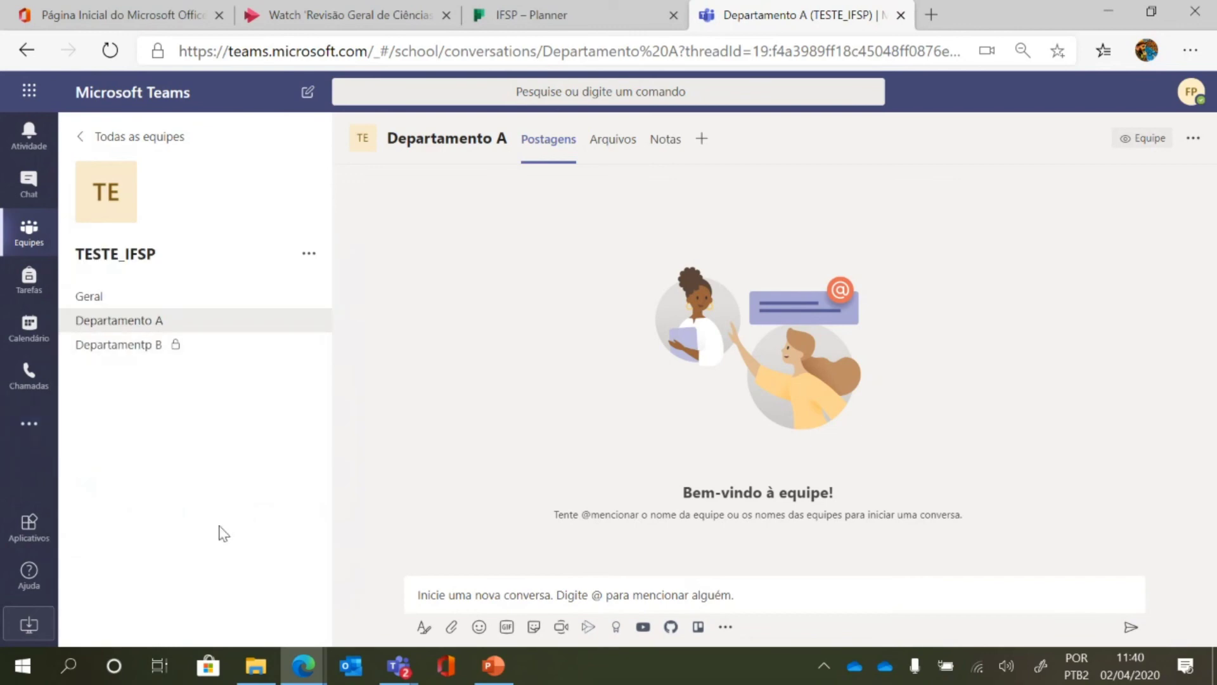
pyautogui.click(24, 428)
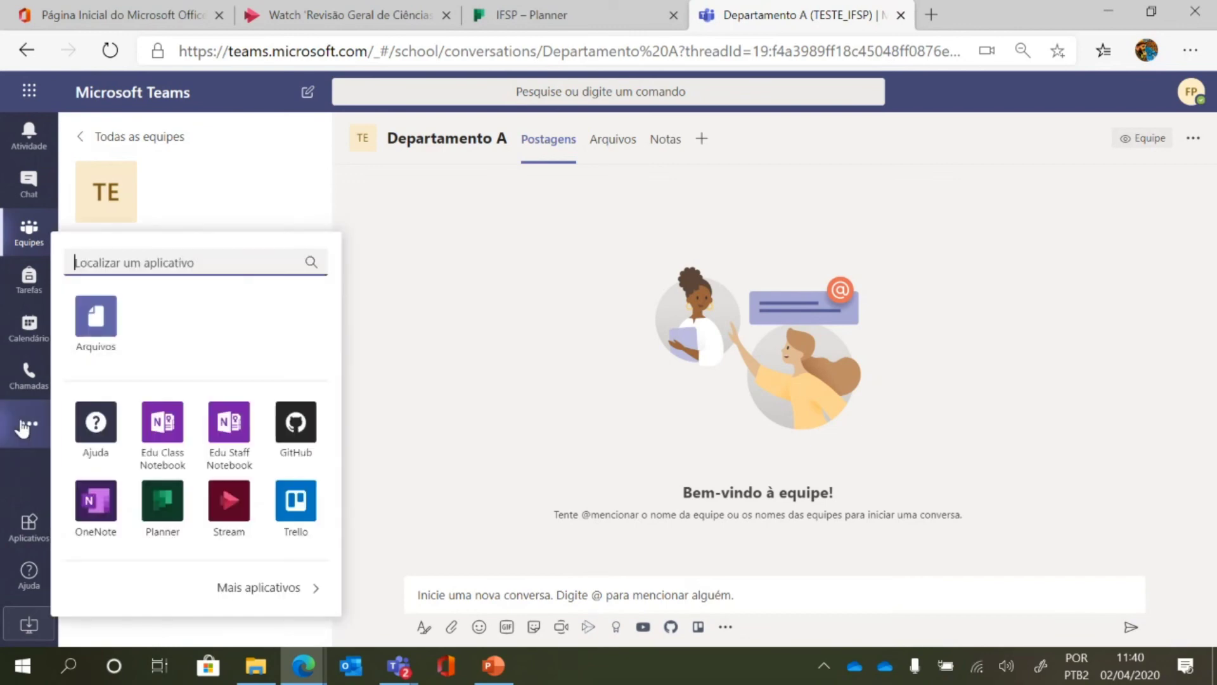
pyautogui.click(25, 428)
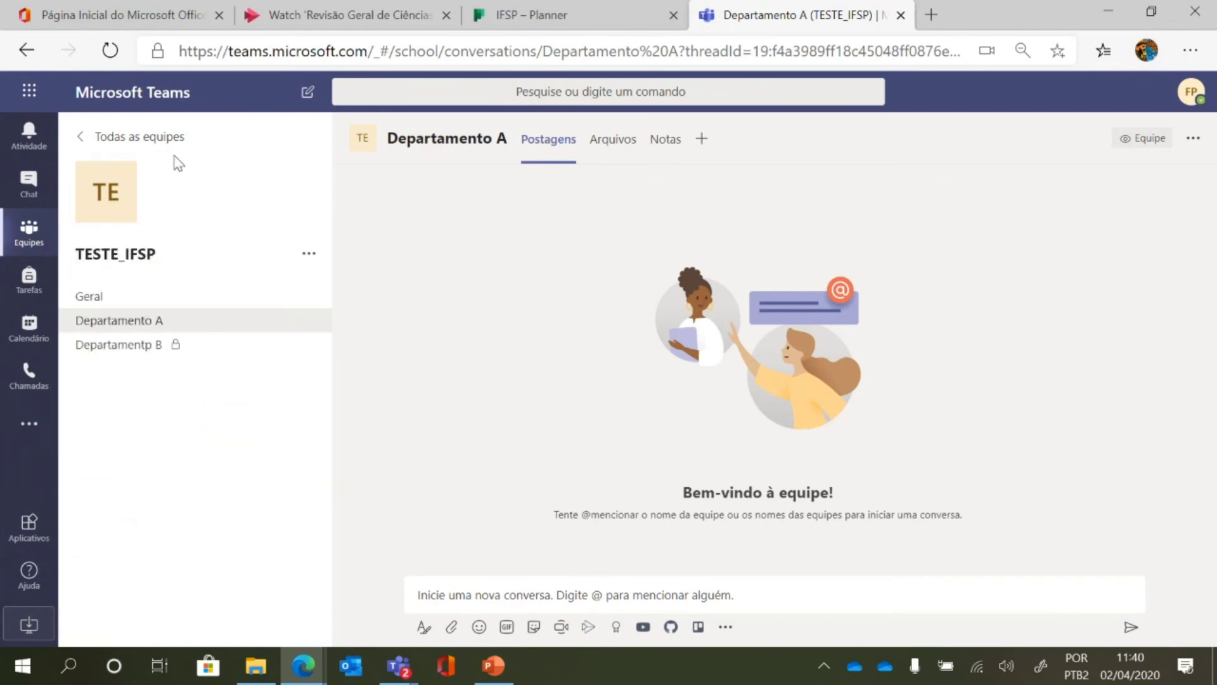
# Return to the overview of all teams and open the management page of the TESTE_IFSP team.
pyautogui.click(167, 141)
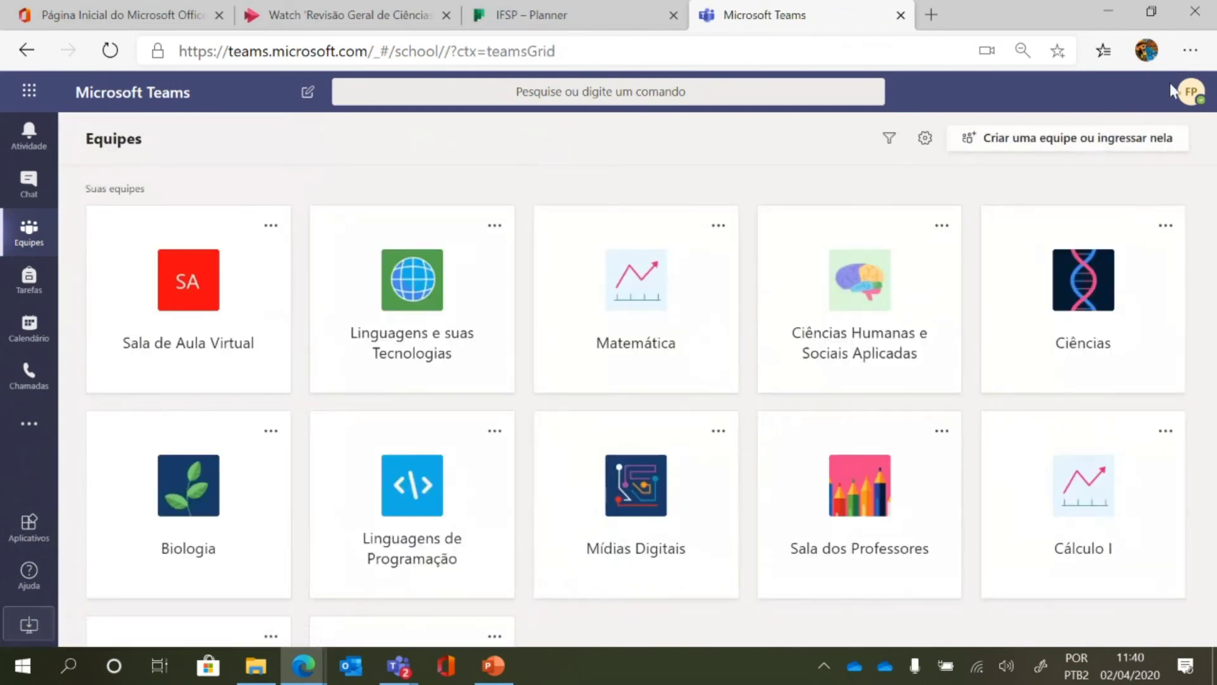
pyautogui.click(1193, 92)
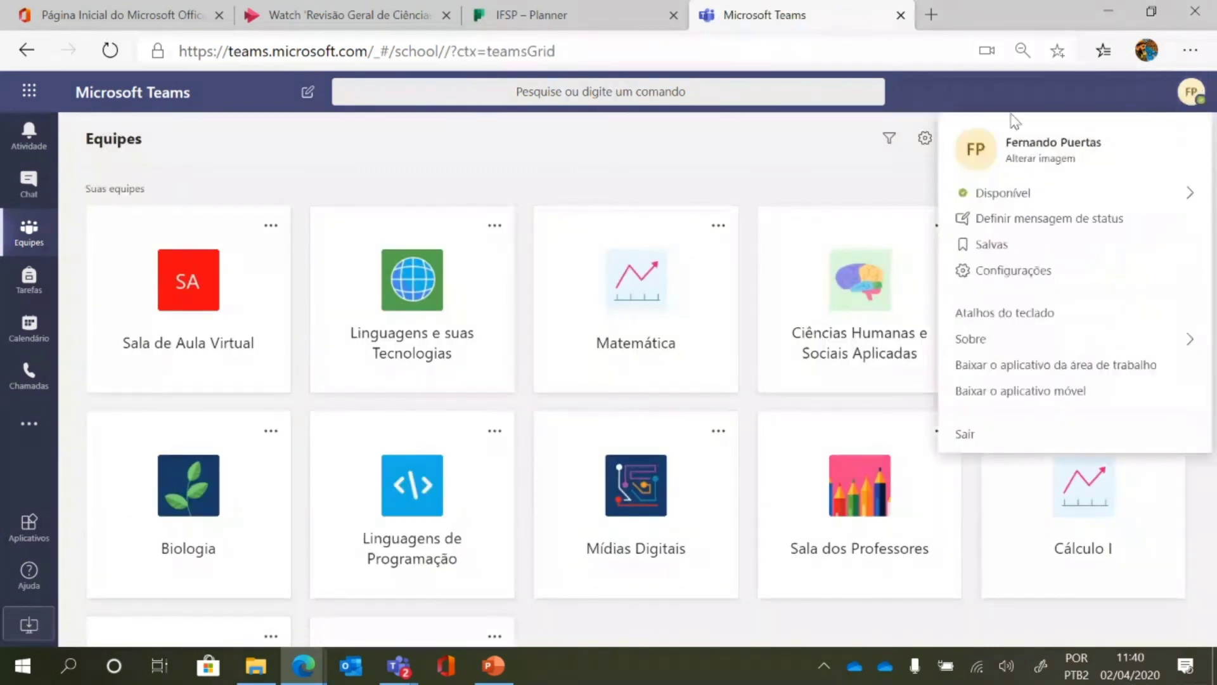
pyautogui.scroll(-2, 317, 476)
pyautogui.scroll(-1, 325, 474)
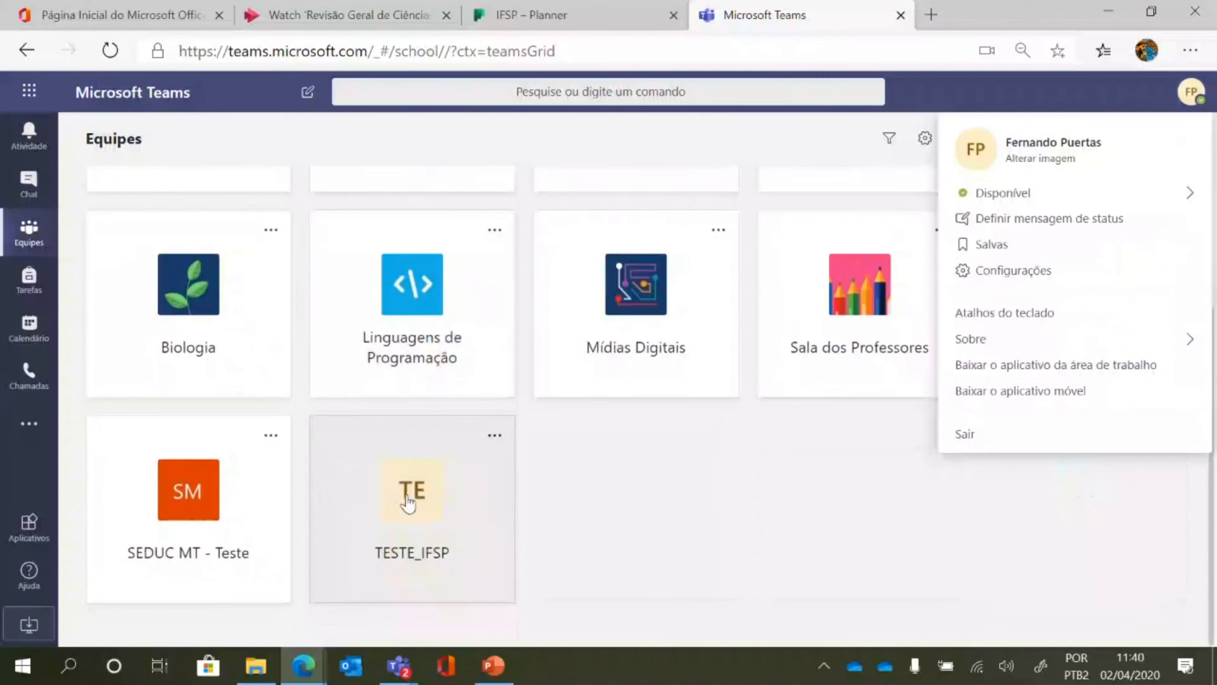
pyautogui.click(495, 435)
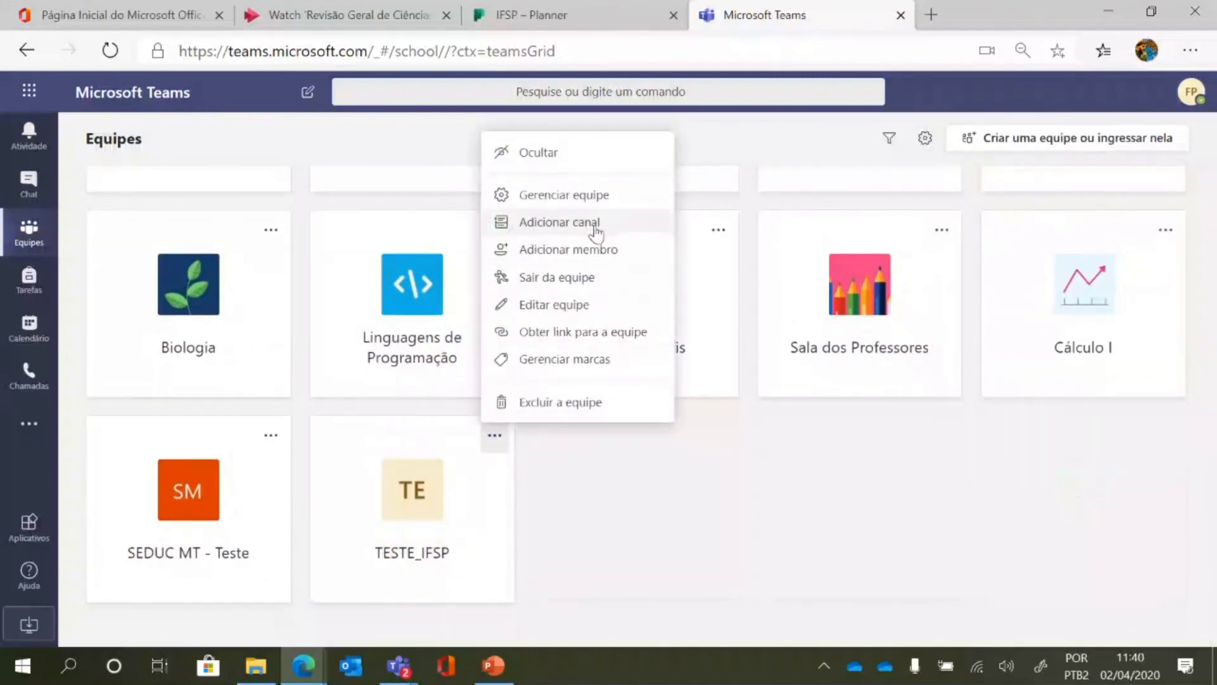
pyautogui.click(561, 195)
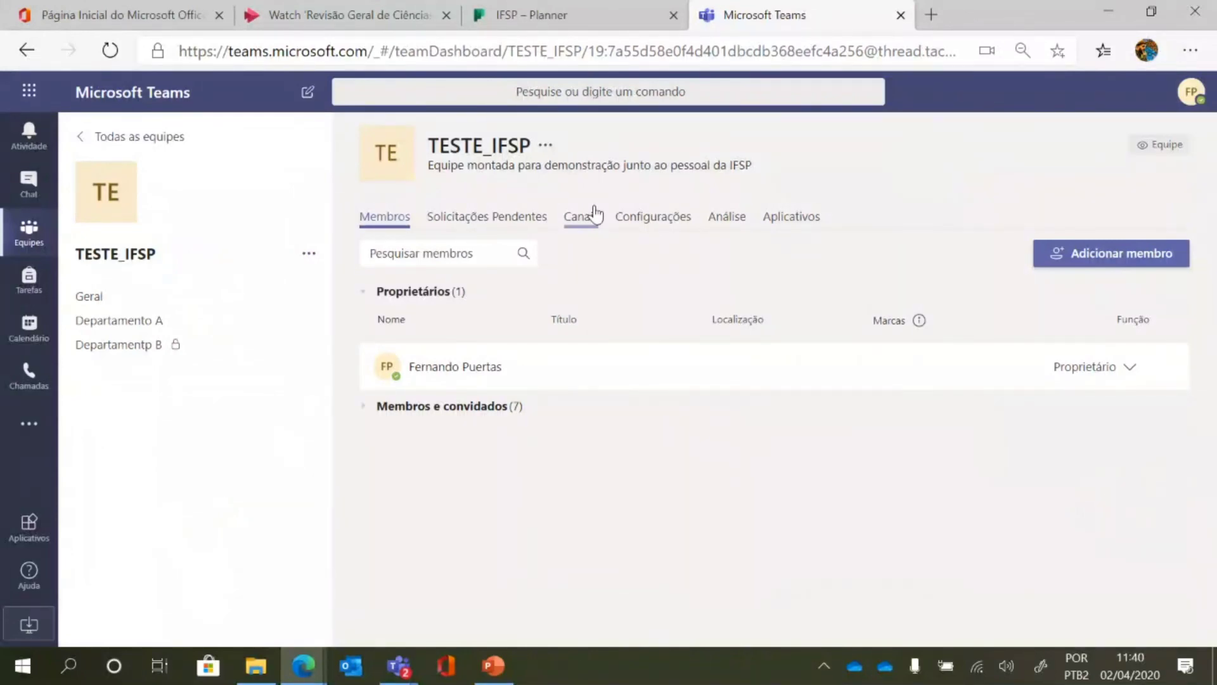
# Review the TESTE_IFSP team's members, pending requests and settings, expanding the OneNote team notebook section.
pyautogui.click(649, 219)
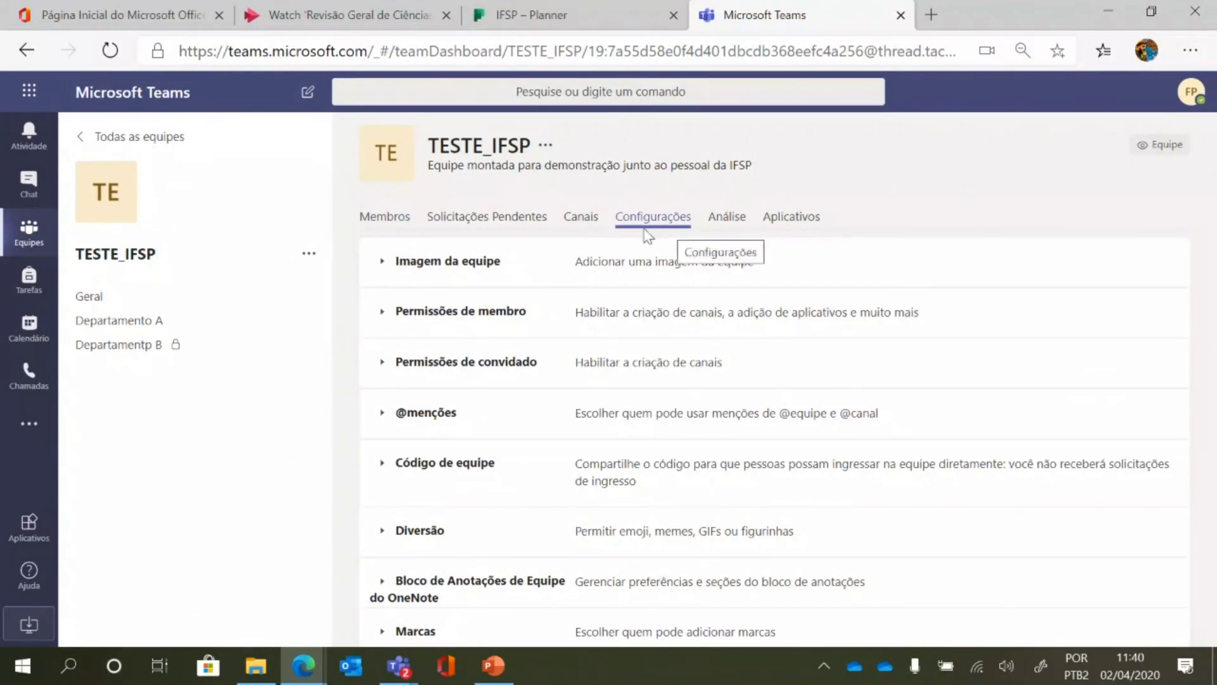
pyautogui.click(399, 224)
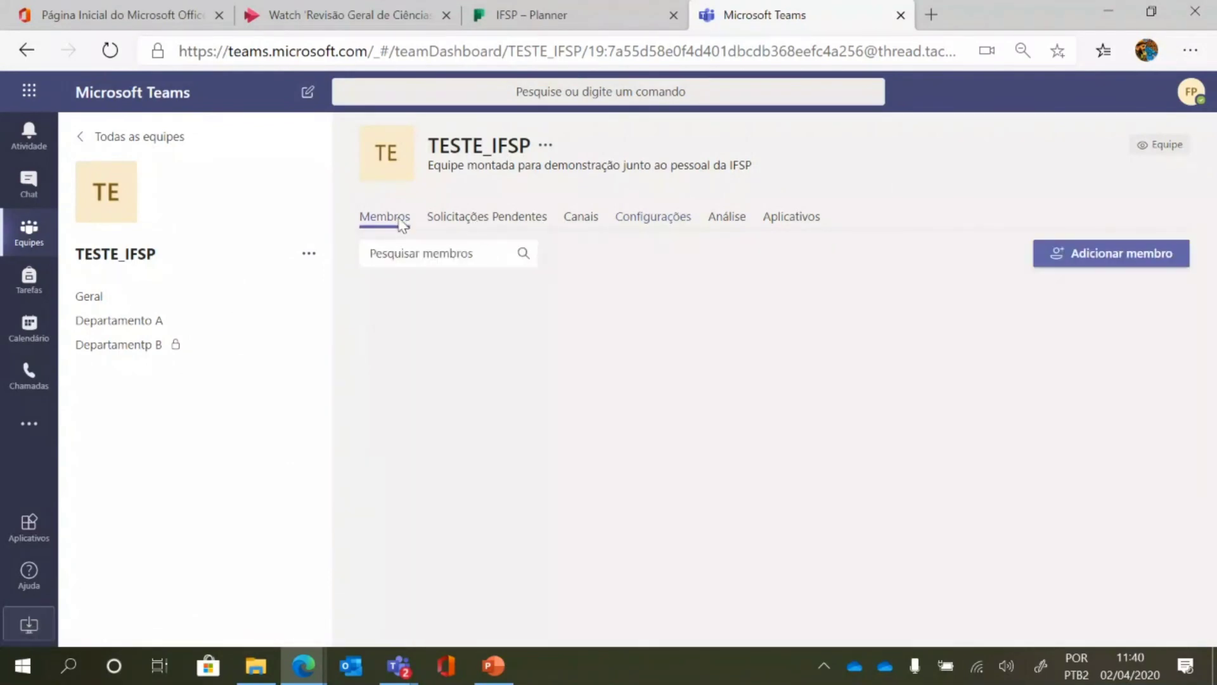
pyautogui.click(493, 222)
pyautogui.click(659, 223)
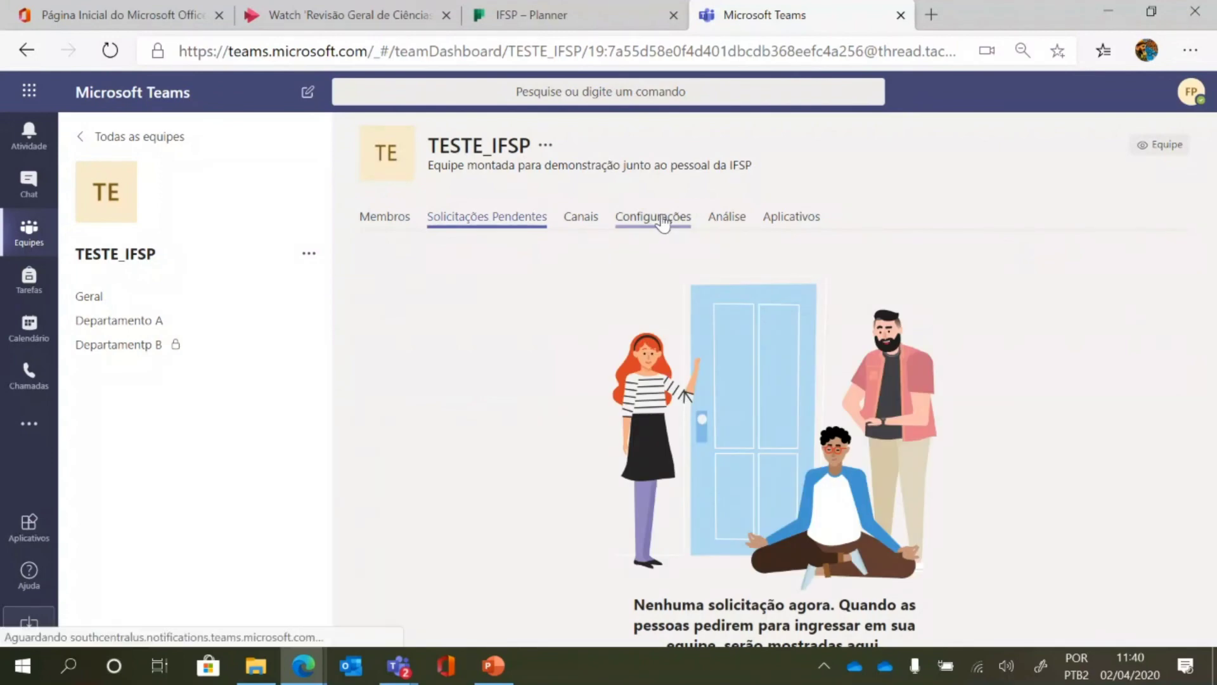
pyautogui.scroll(-1, 637, 329)
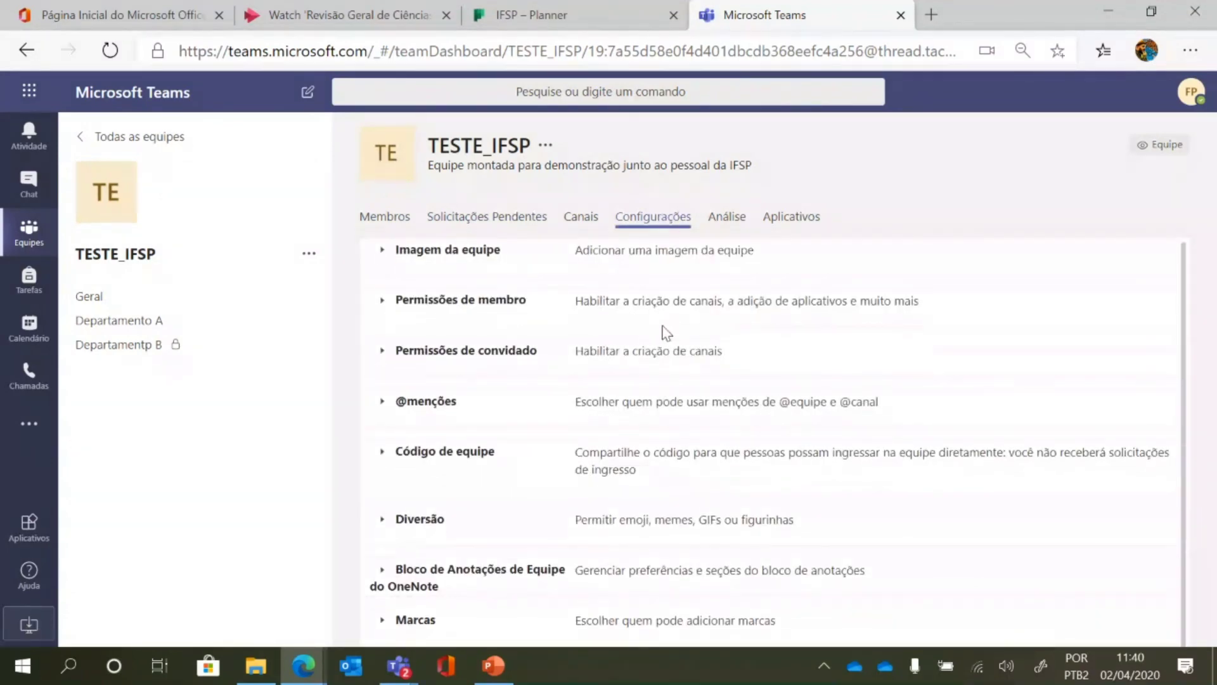
pyautogui.click(518, 573)
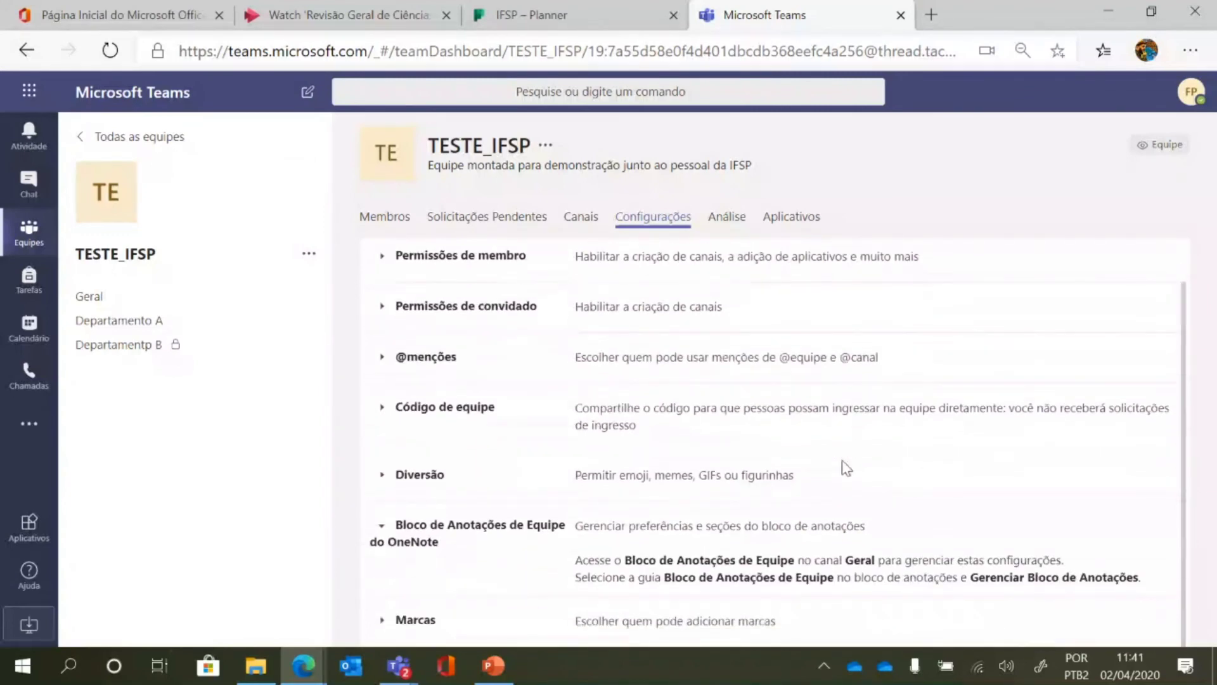
# Collapse the OneNote team notebook section and review the TESTE_IFSP team's analytics, channels, owners, members and guests.
pyautogui.click(521, 535)
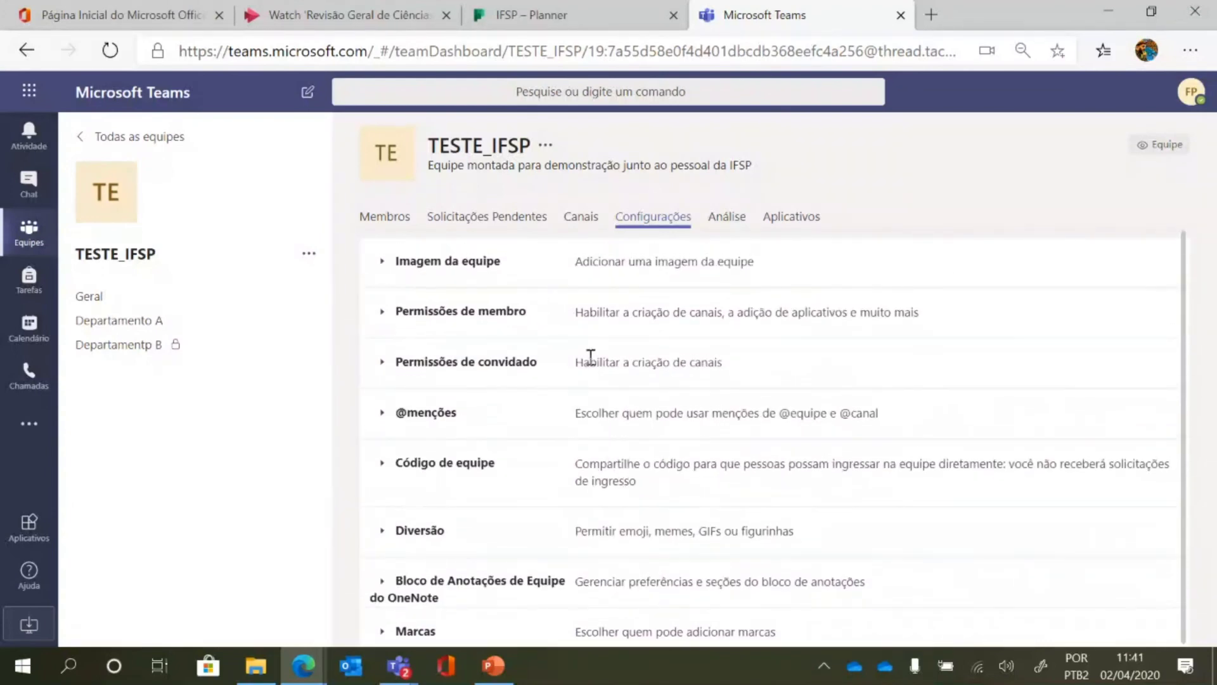
pyautogui.click(726, 216)
pyautogui.click(580, 216)
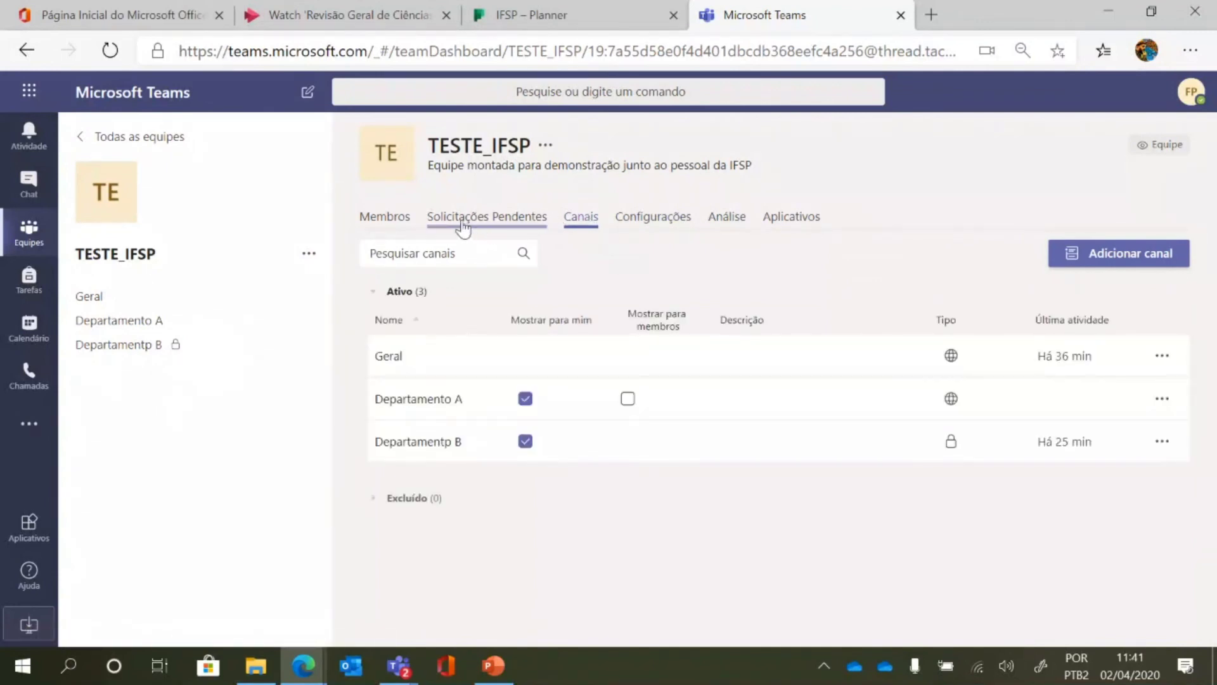
pyautogui.click(380, 217)
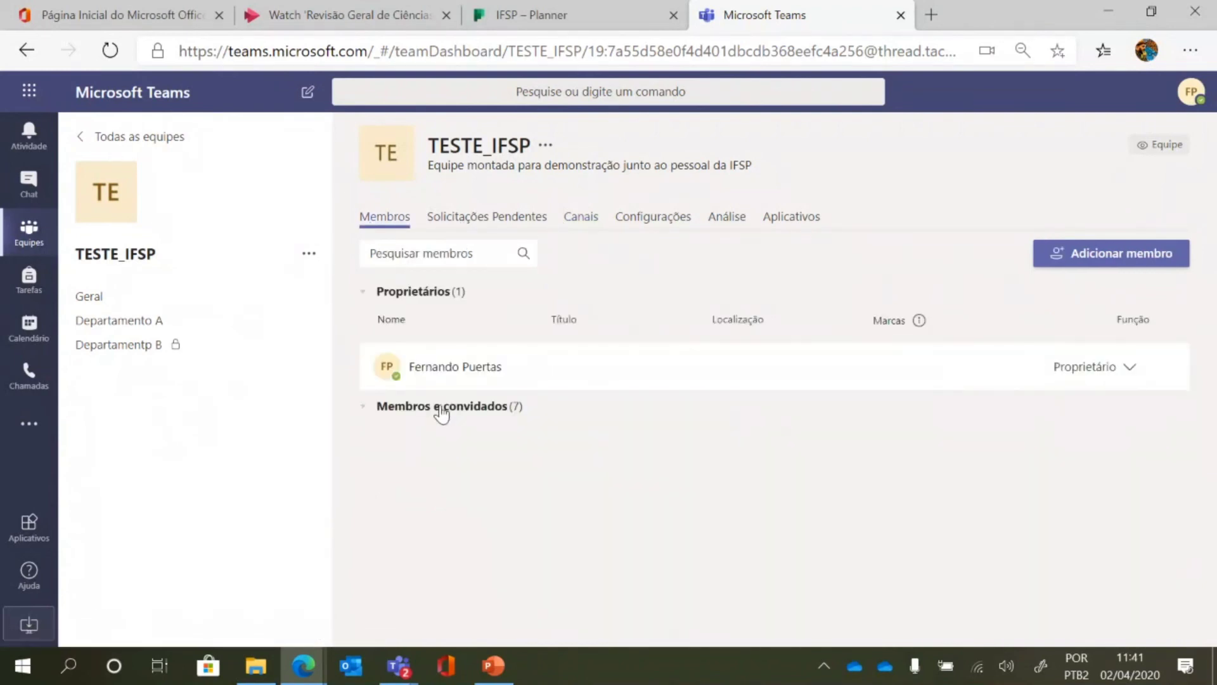
pyautogui.click(442, 414)
pyautogui.scroll(-3, 576, 416)
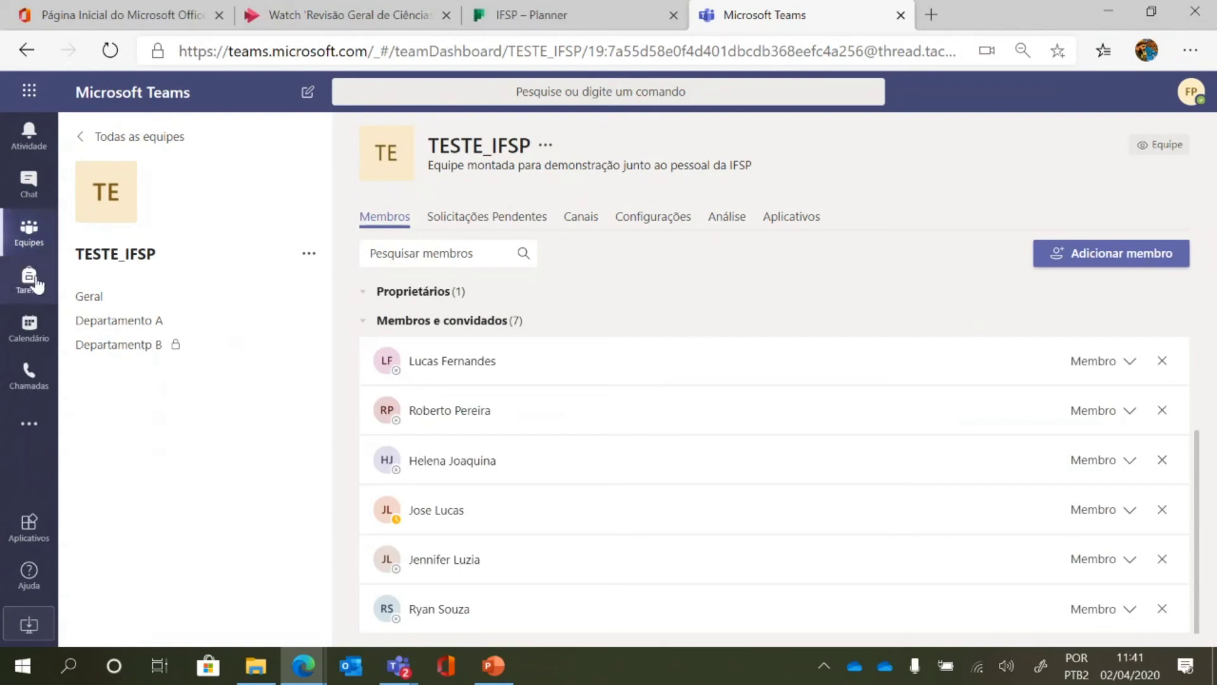
# Open the team notebook in the TESTE_IFSP team's Geral channel and expand its list of sections and pages.
pyautogui.click(29, 232)
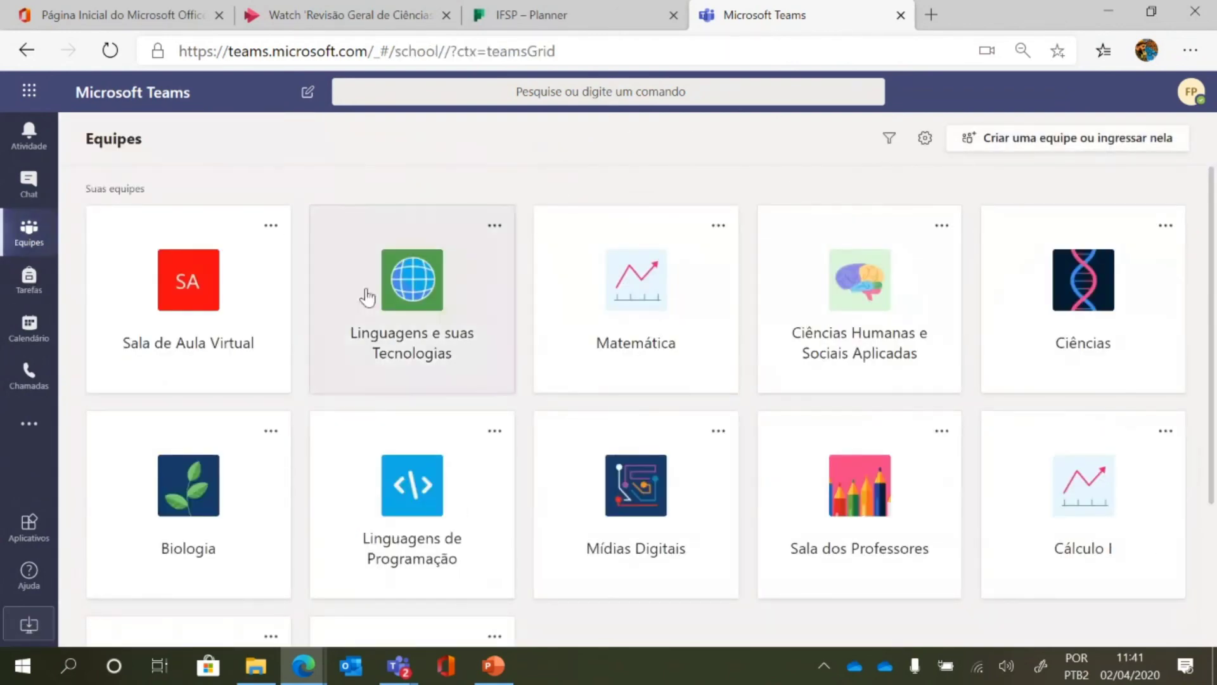
pyautogui.scroll(-3, 511, 551)
pyautogui.click(512, 550)
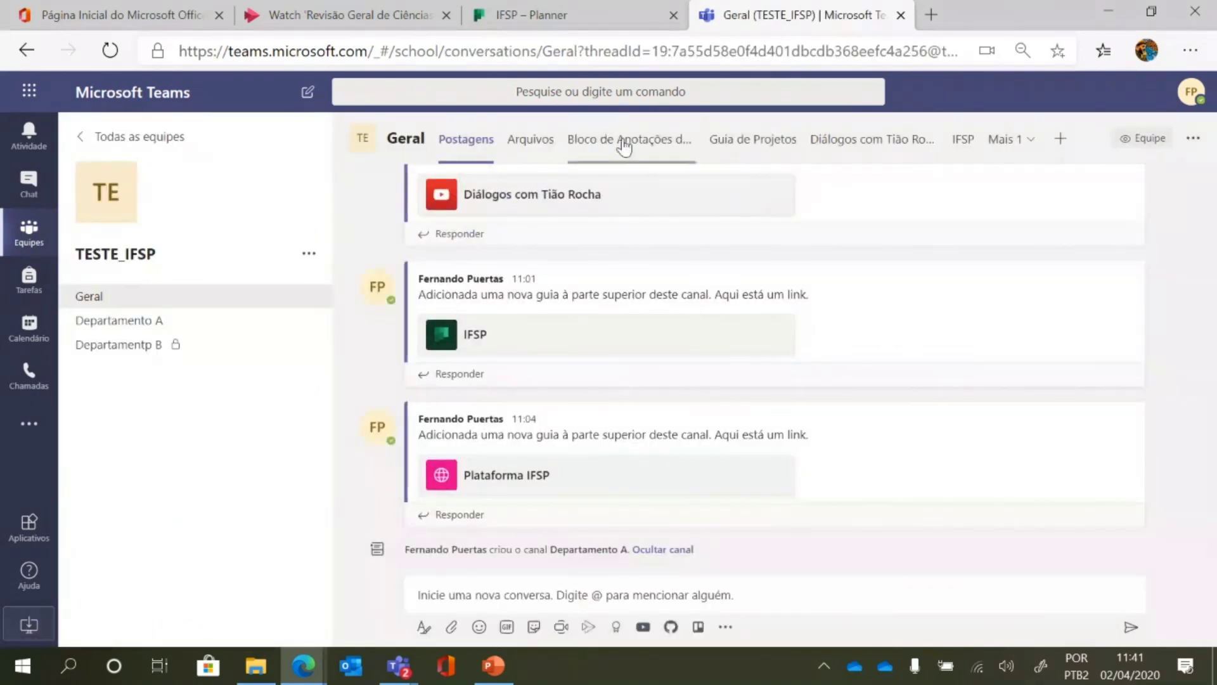
pyautogui.click(625, 143)
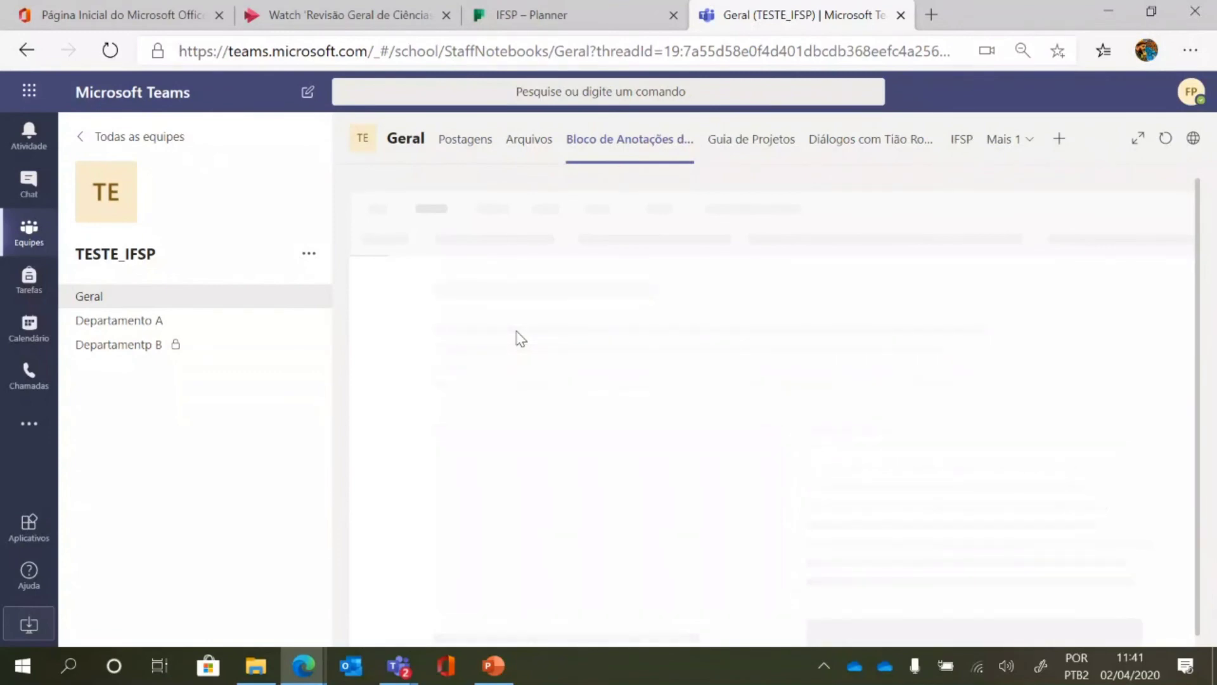
pyautogui.click(365, 278)
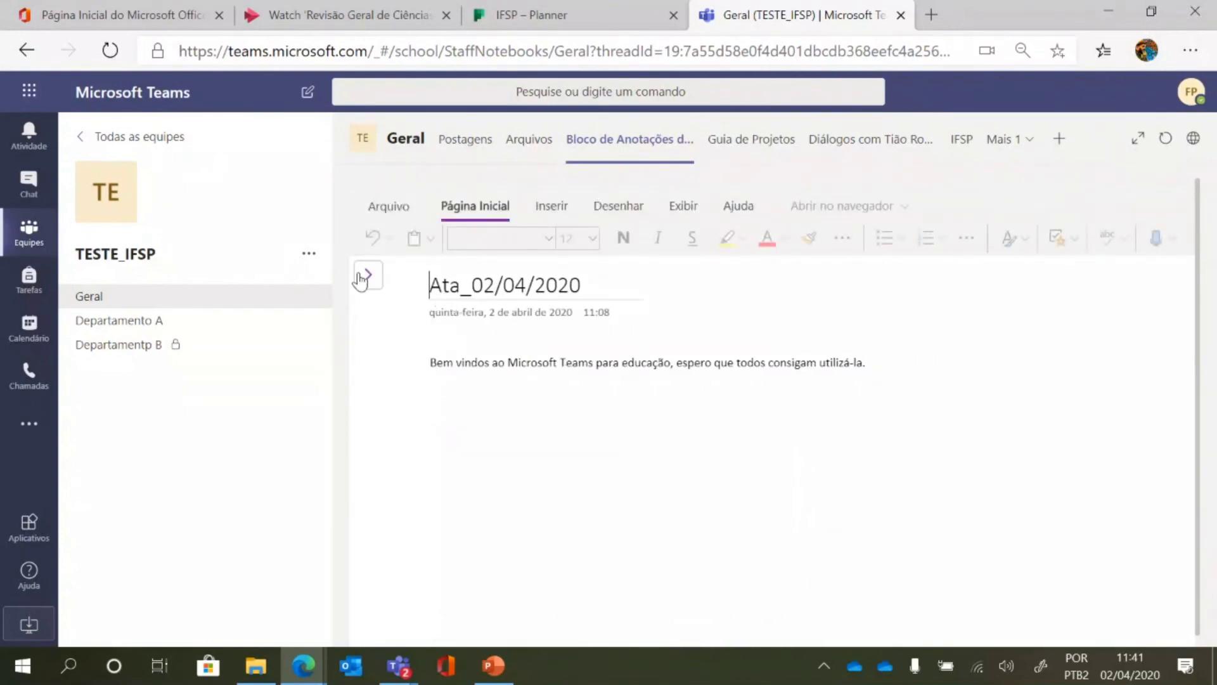
pyautogui.click(436, 343)
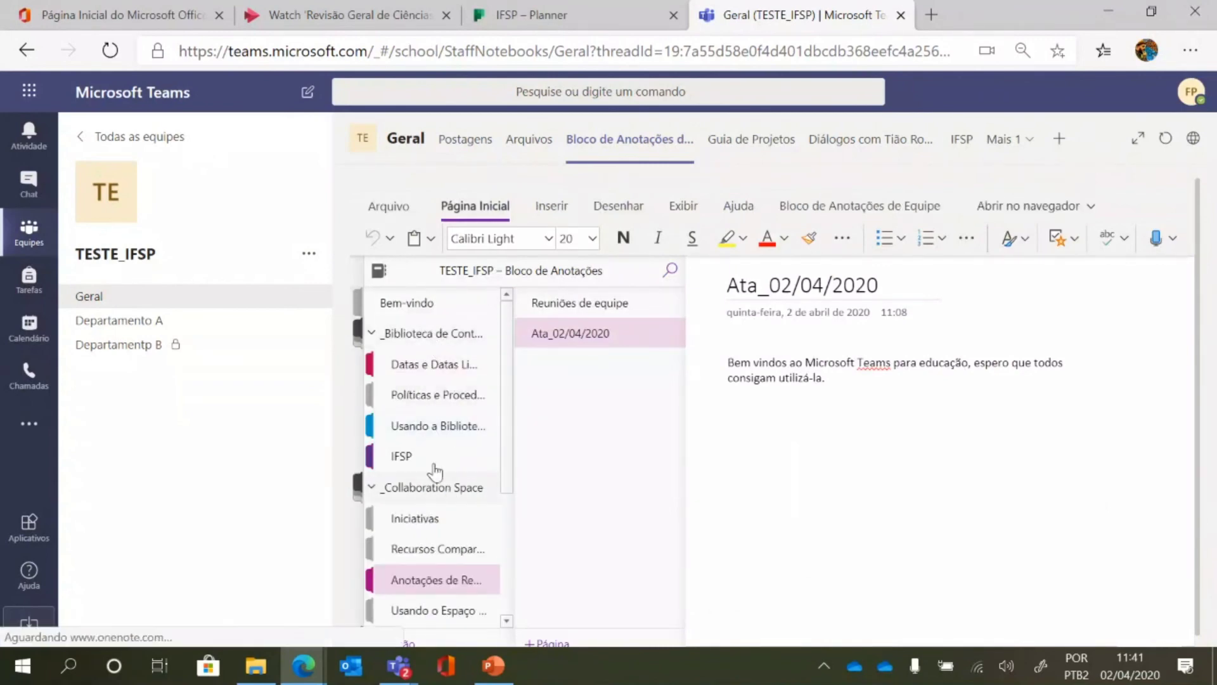
# Add a section named Atas de Reuniões to the Collaboration Space of the team notebook.
pyautogui.click(446, 334)
pyautogui.click(447, 335)
pyautogui.click(396, 642)
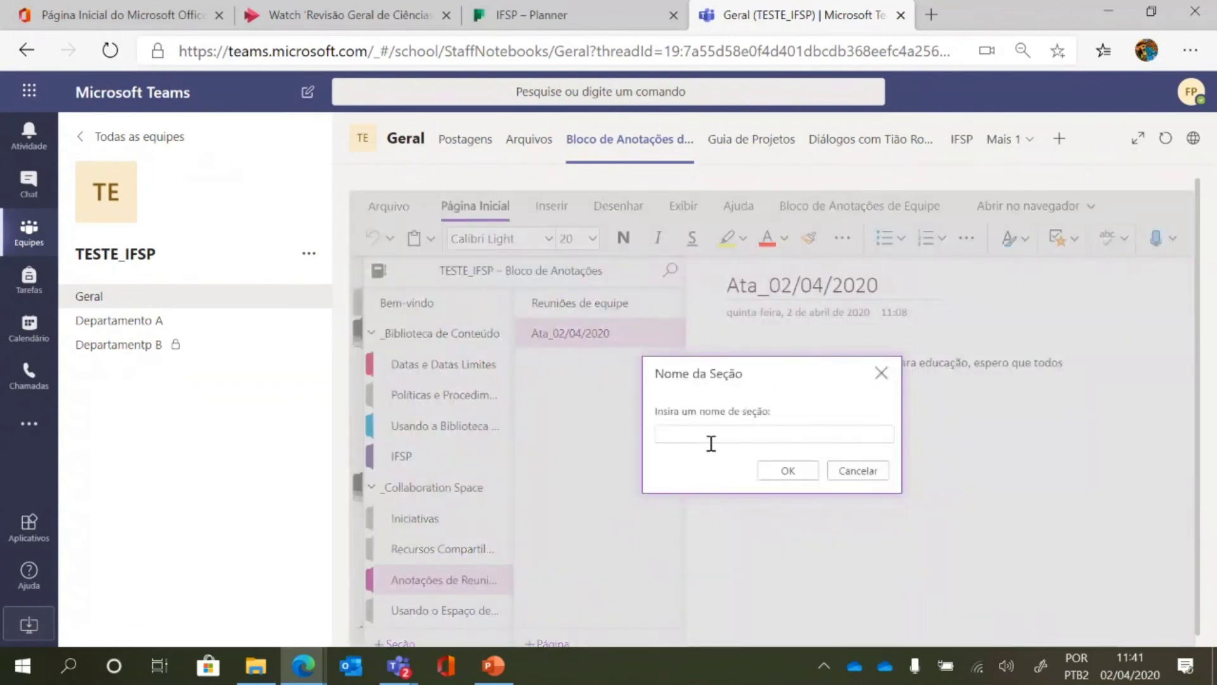
pyautogui.write('Ata s de Reuniões')
pyautogui.click(786, 469)
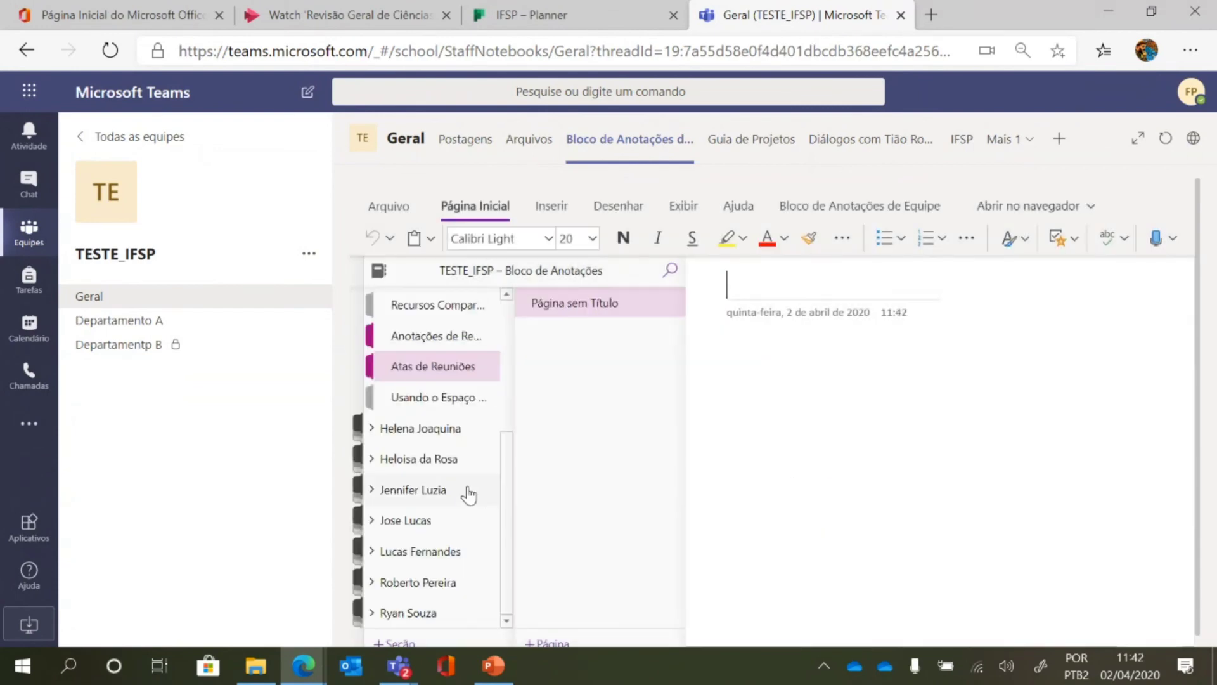
# Permanently delete the Atas de Reuniões section from the notebook's Collaboration Space.
pyautogui.scroll(5, 469, 494)
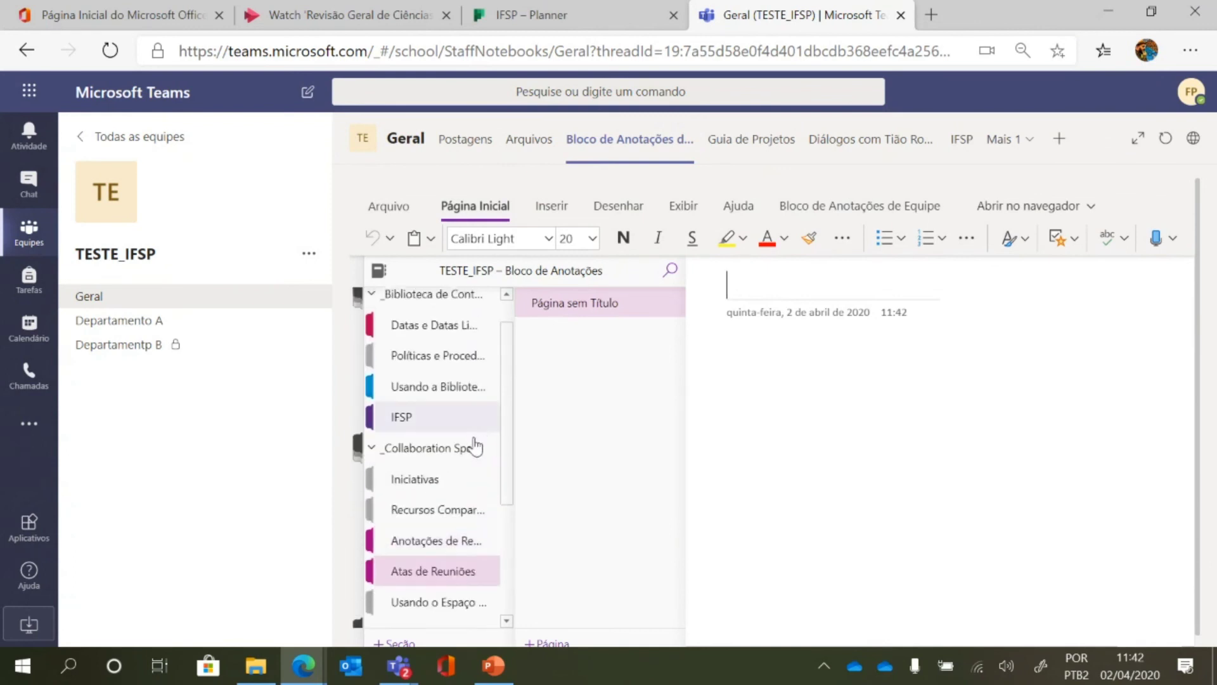
pyautogui.scroll(-3, 474, 447)
pyautogui.scroll(2, 456, 475)
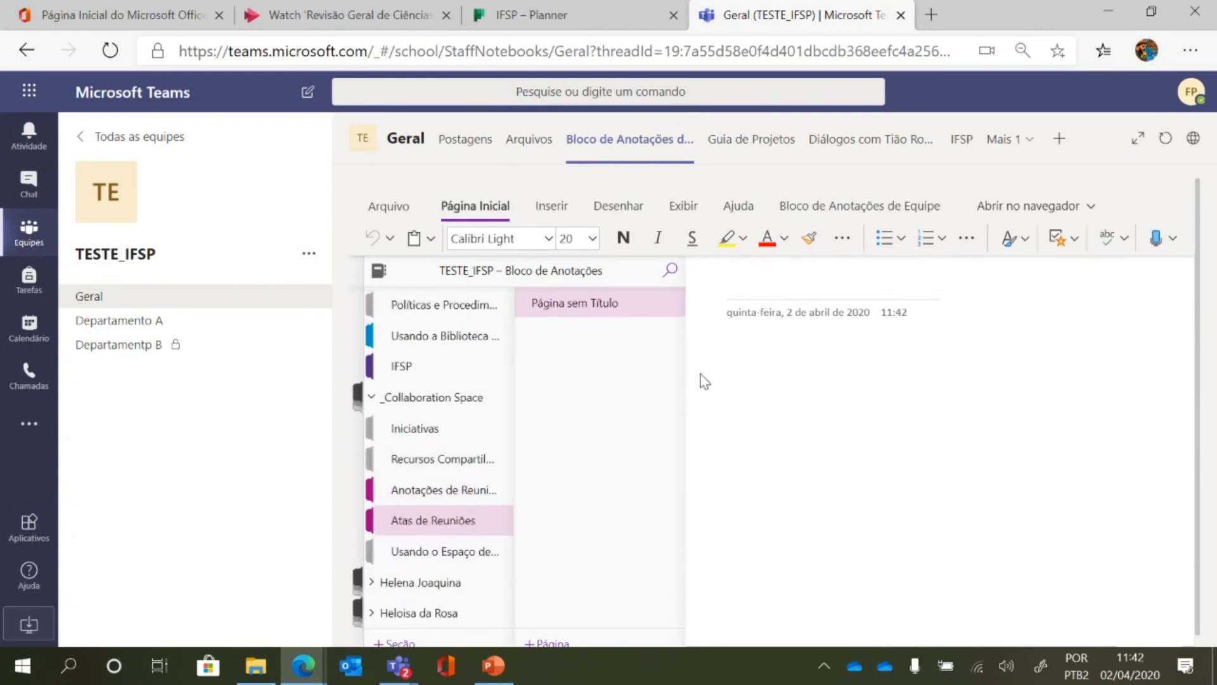
pyautogui.scroll(1, 454, 523)
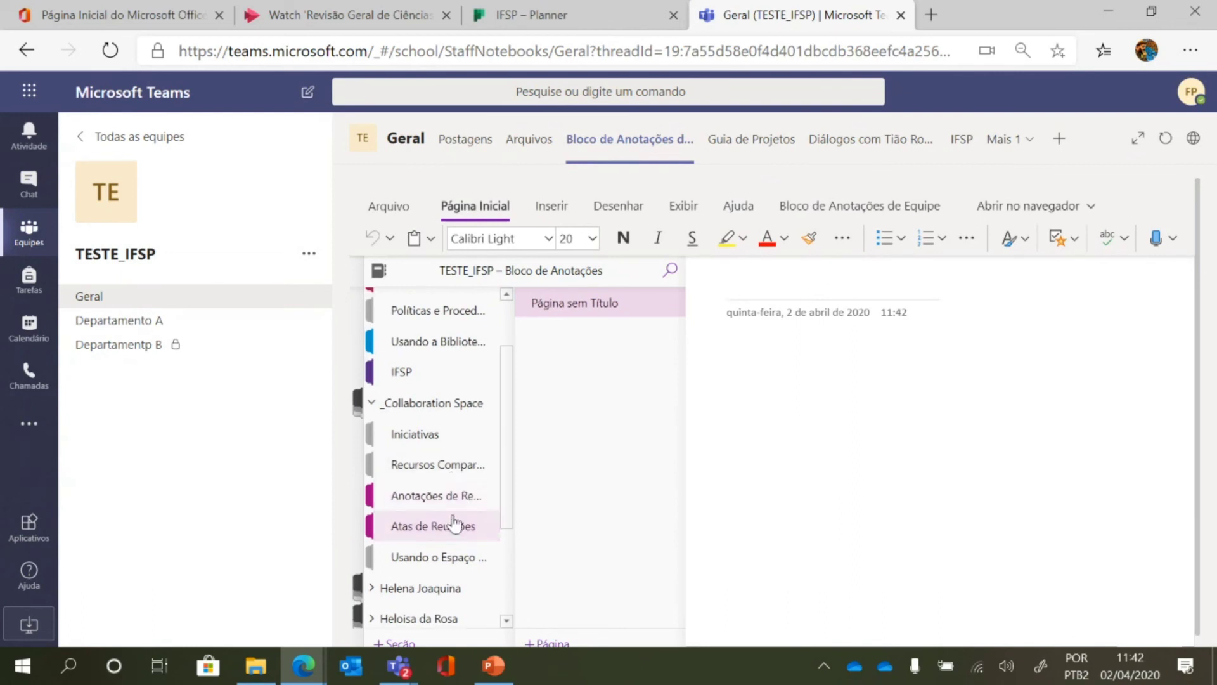
pyautogui.scroll(3, 453, 523)
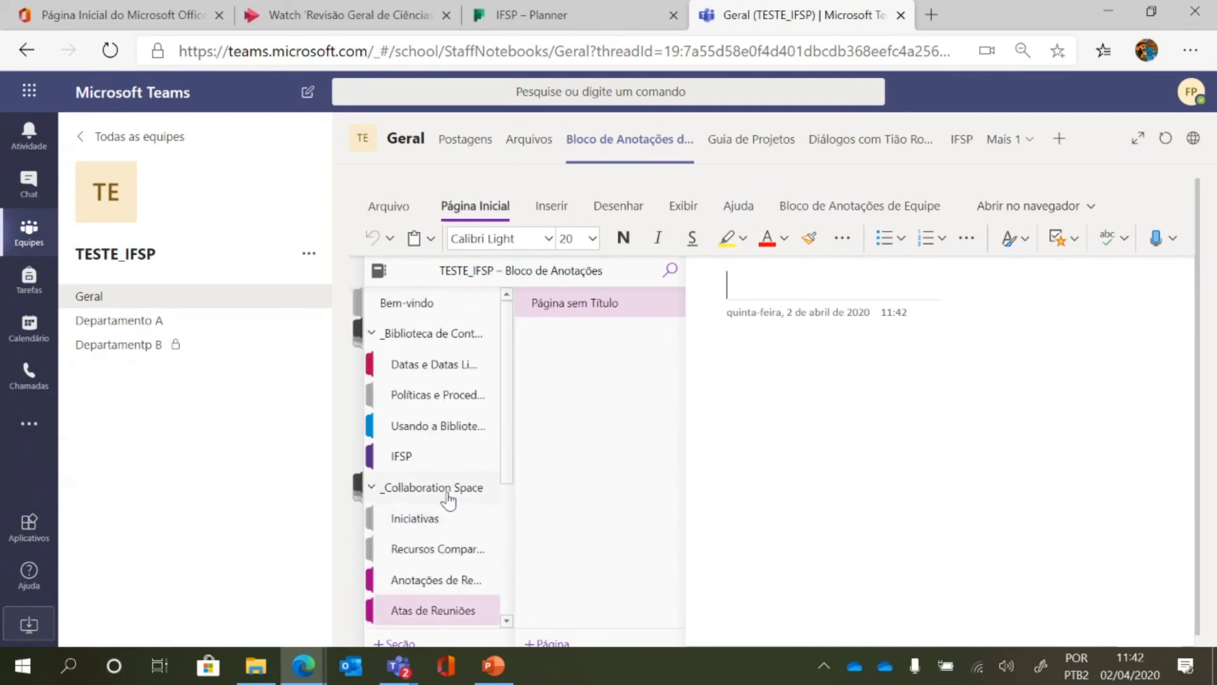
pyautogui.rightClick(444, 610)
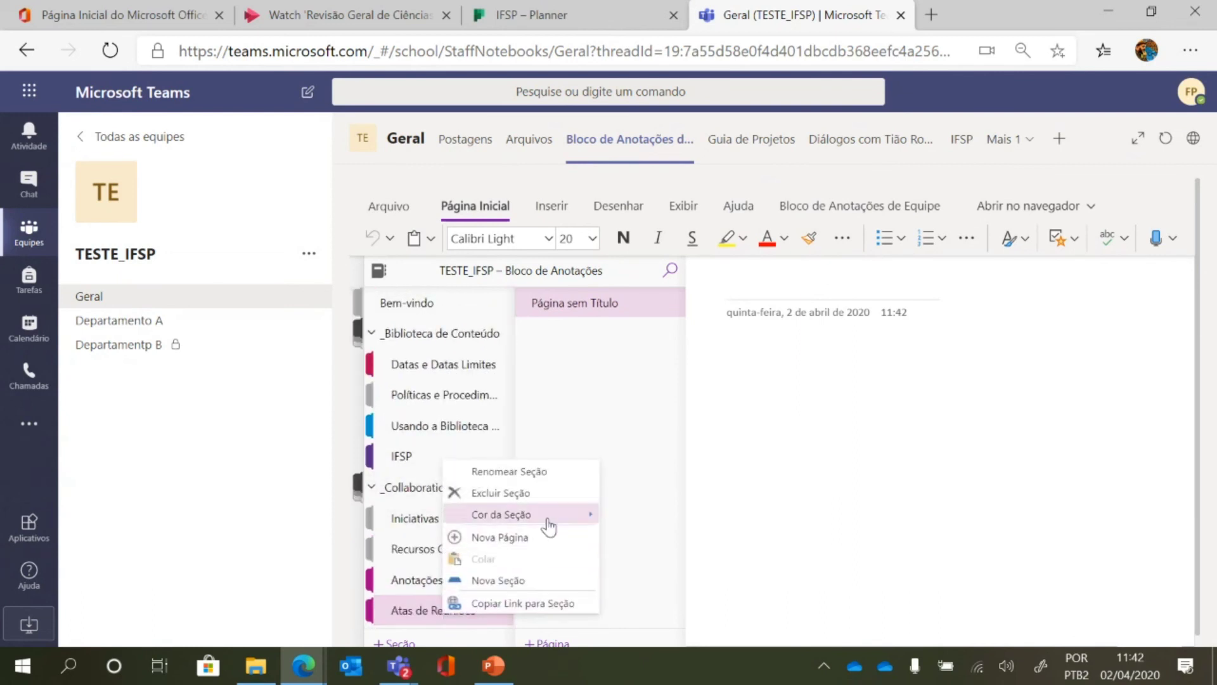
pyautogui.click(540, 494)
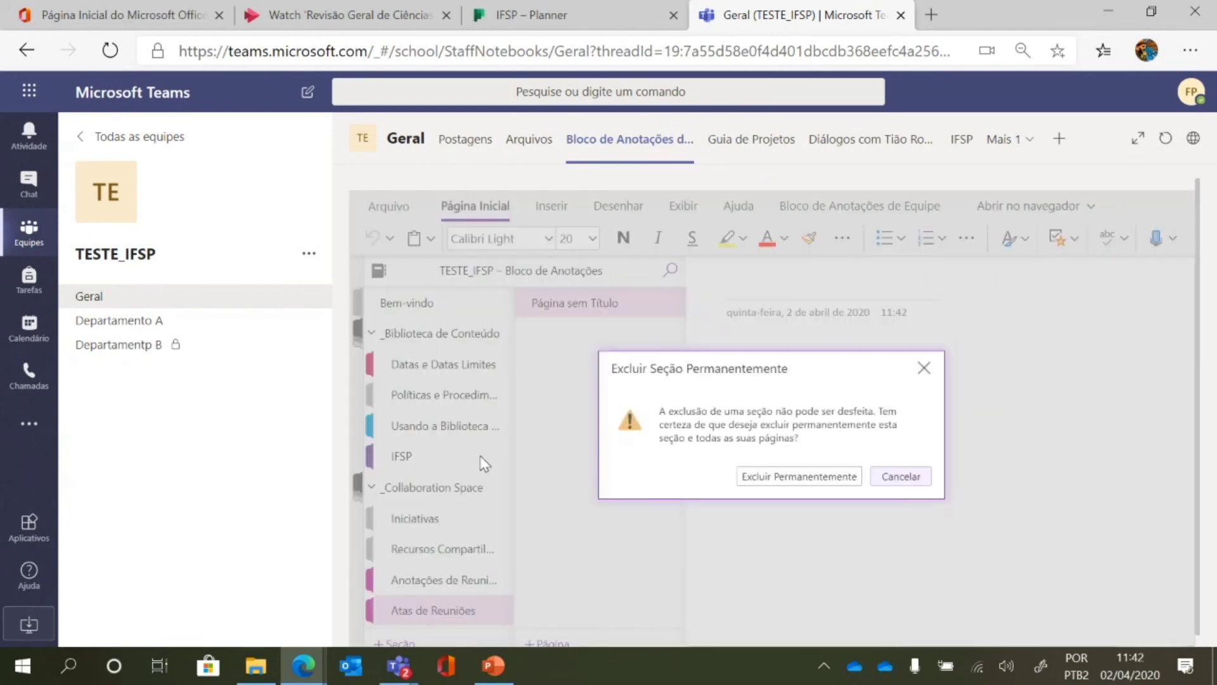
pyautogui.click(820, 478)
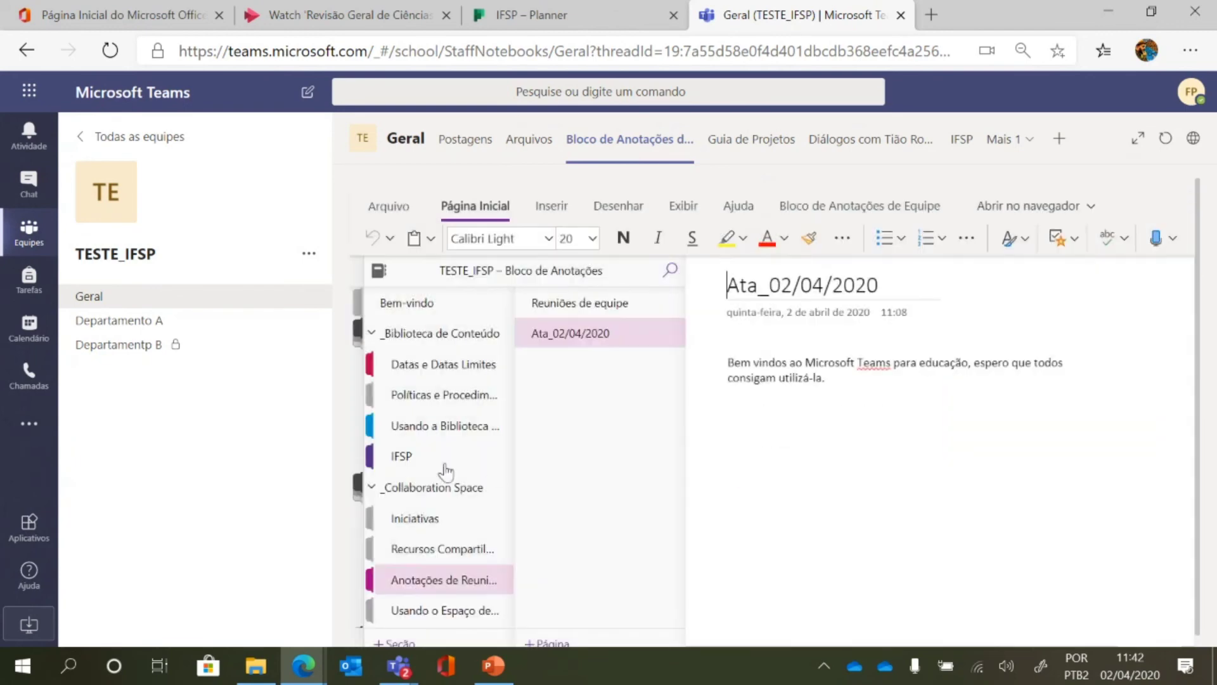
# Open the IFSP section under Biblioteca de Conteúdo and title its untitled page "Ata".
pyautogui.click(411, 465)
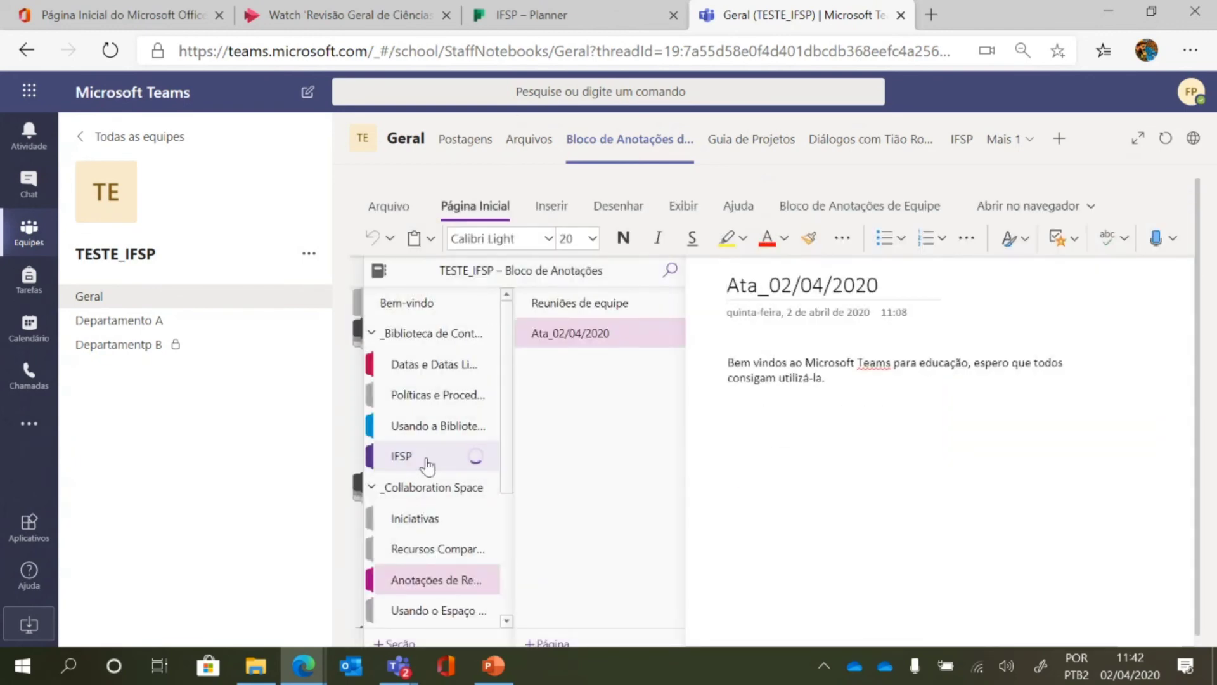
pyautogui.rightClick(427, 466)
pyautogui.click(814, 516)
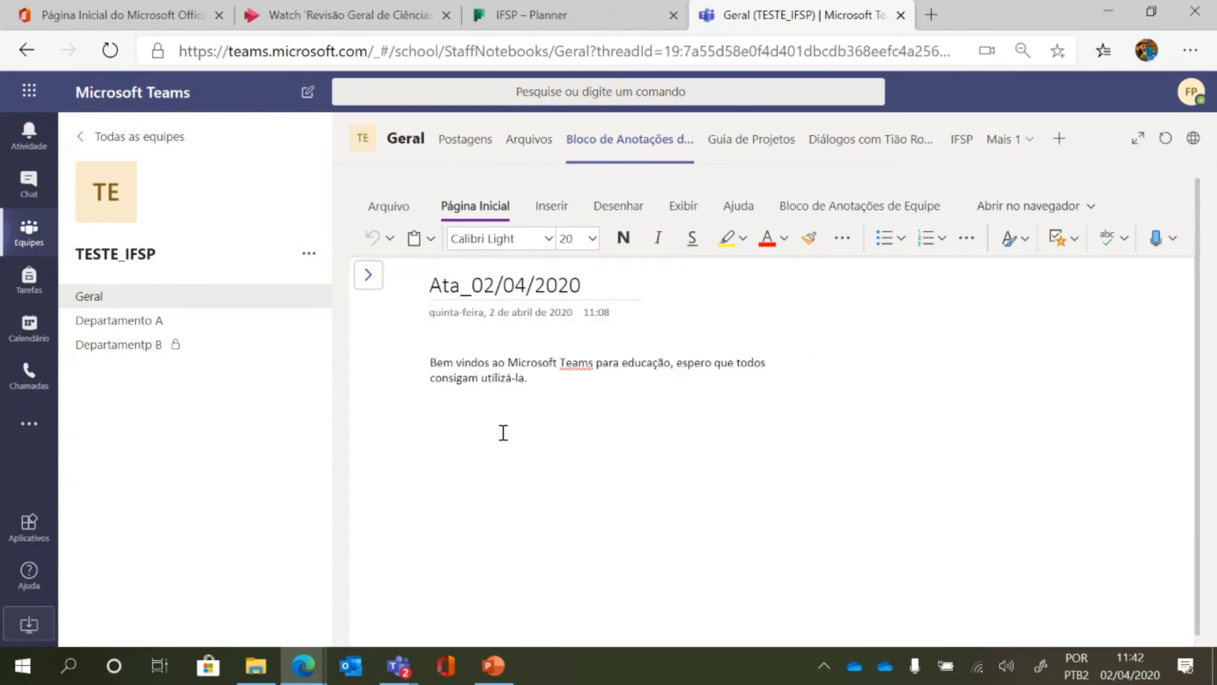
pyautogui.click(359, 280)
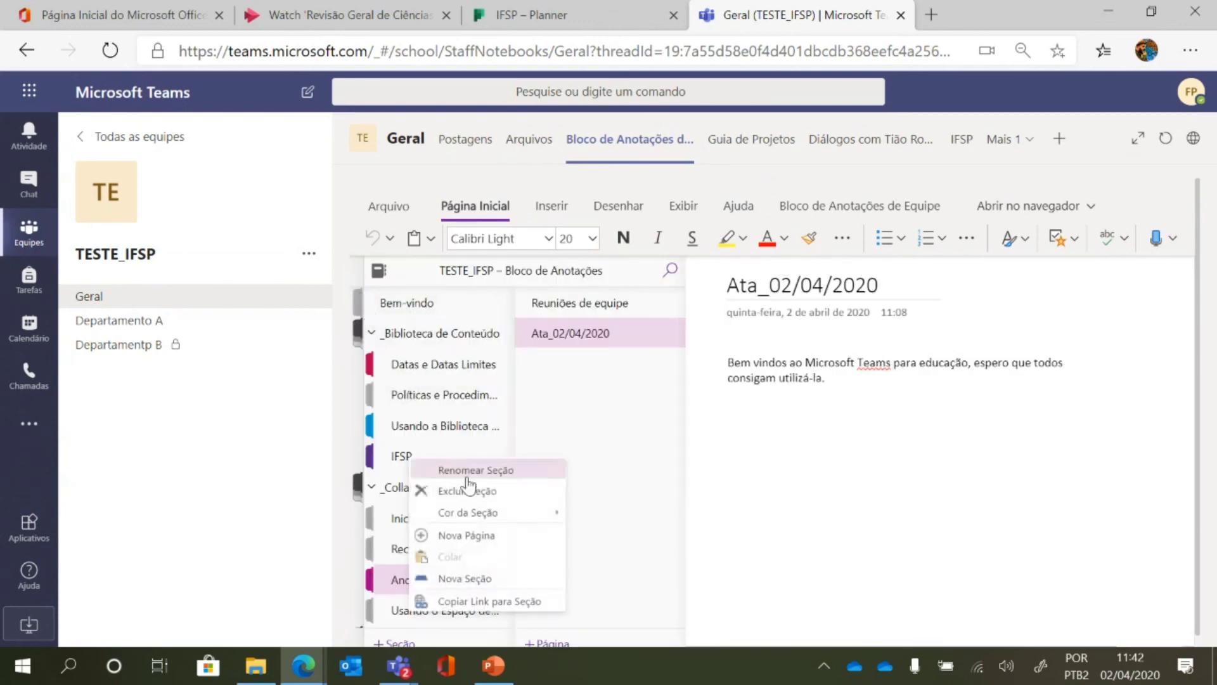
pyautogui.click(396, 454)
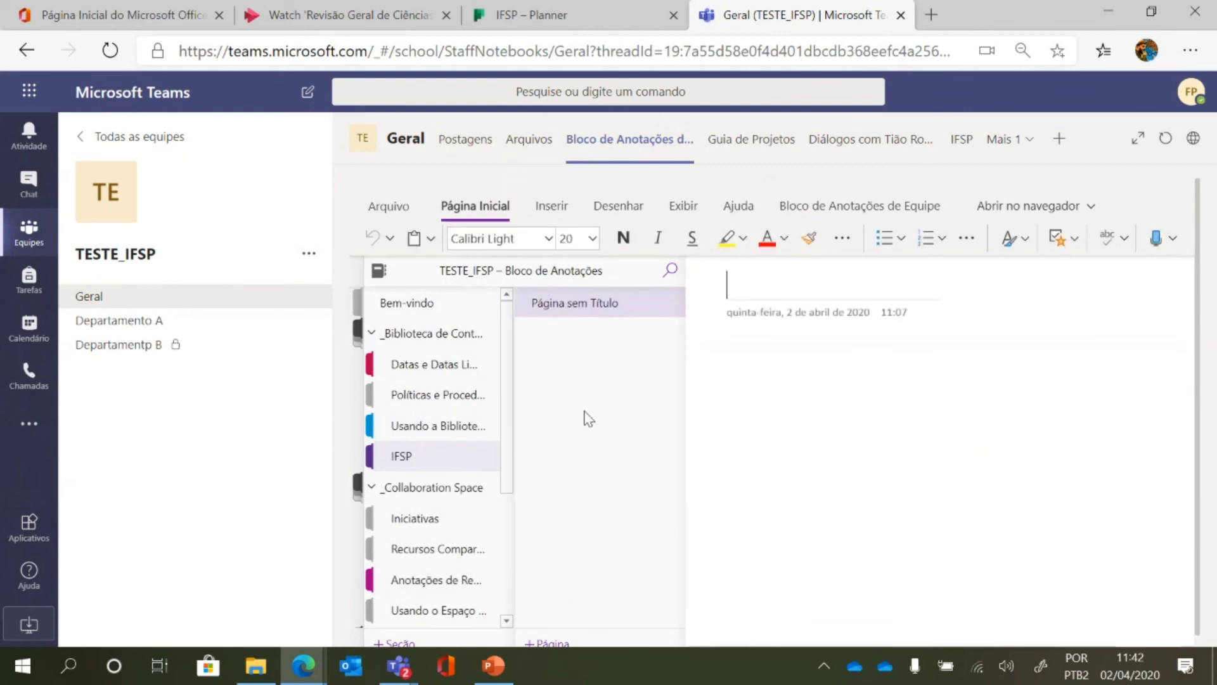
pyautogui.click(793, 295)
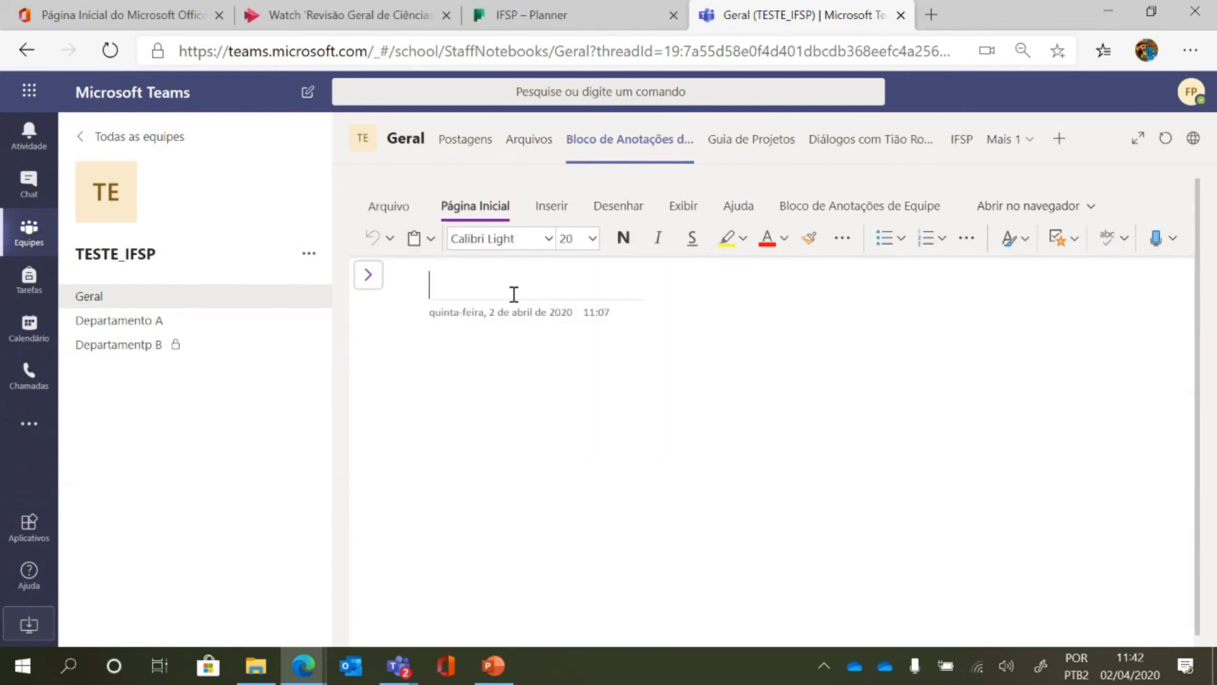
pyautogui.write('Ata')
# Show the notebook's section list again and review the Biblioteca de Conteúdo, Collaboration Space and individual member sections.
pyautogui.click(368, 274)
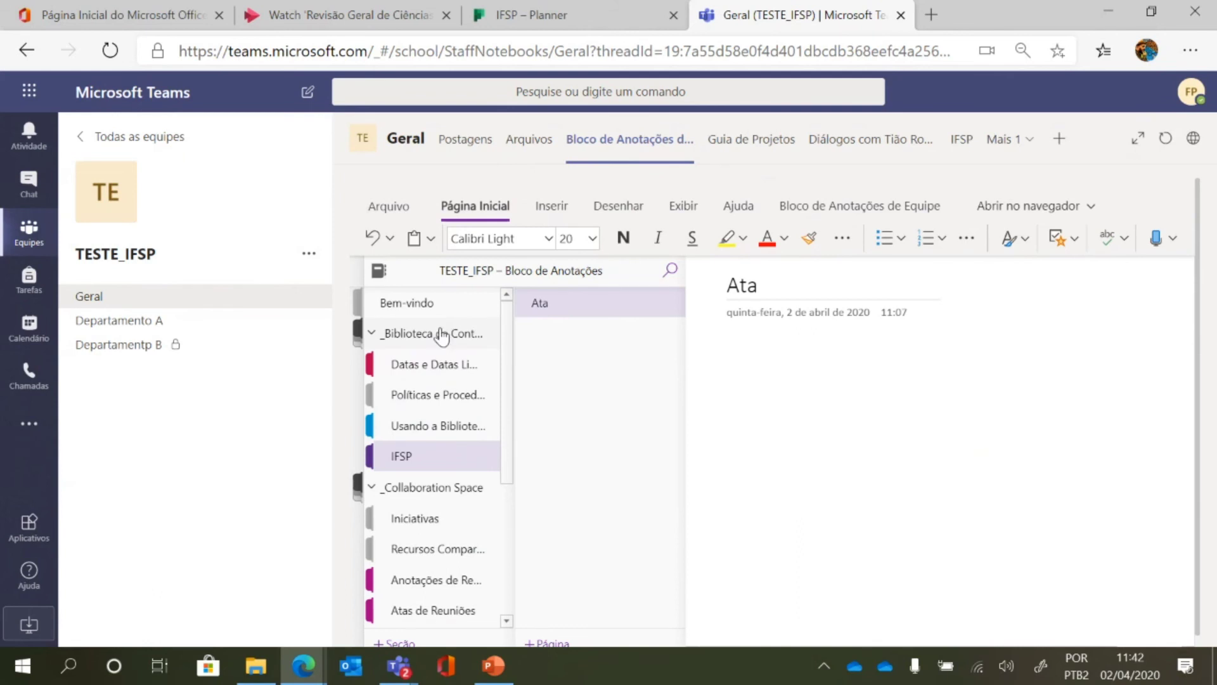
pyautogui.scroll(-2, 444, 455)
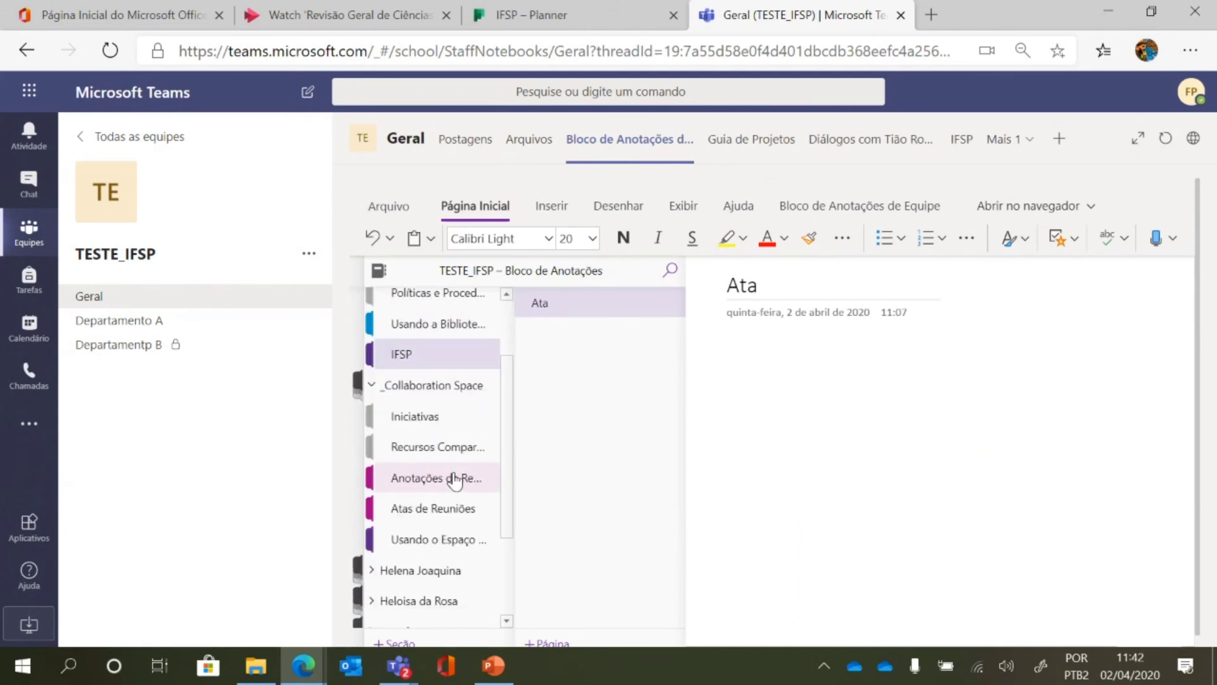
pyautogui.scroll(2, 454, 479)
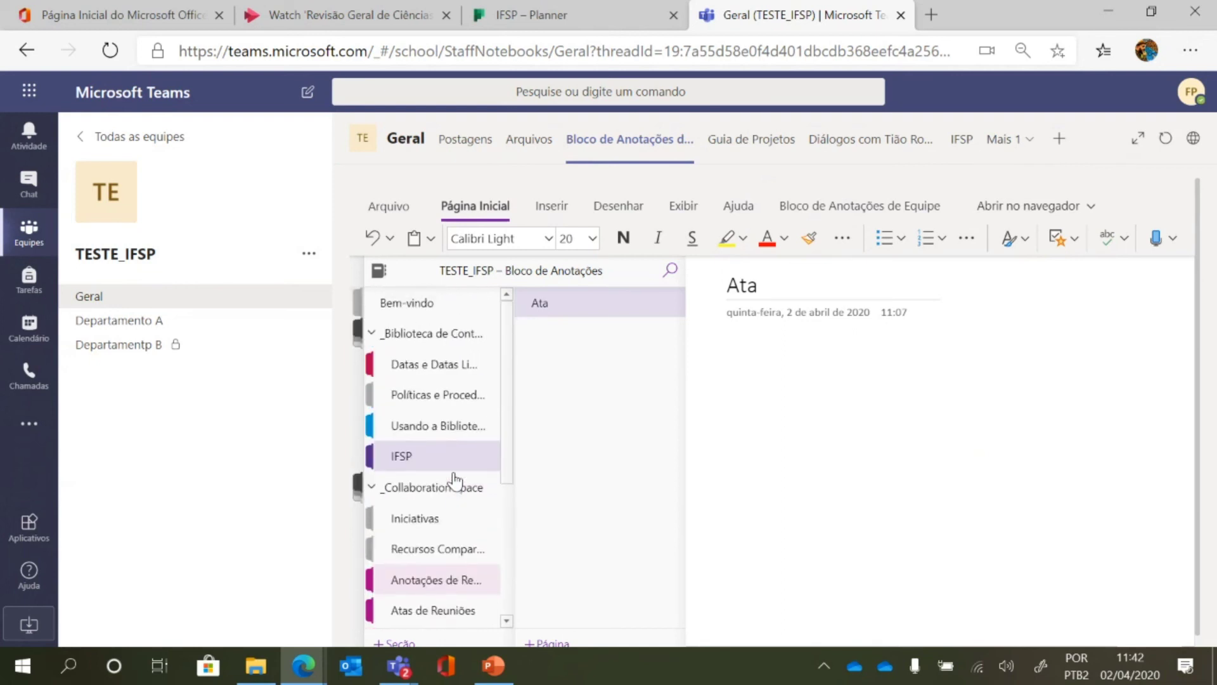
pyautogui.scroll(-2, 454, 480)
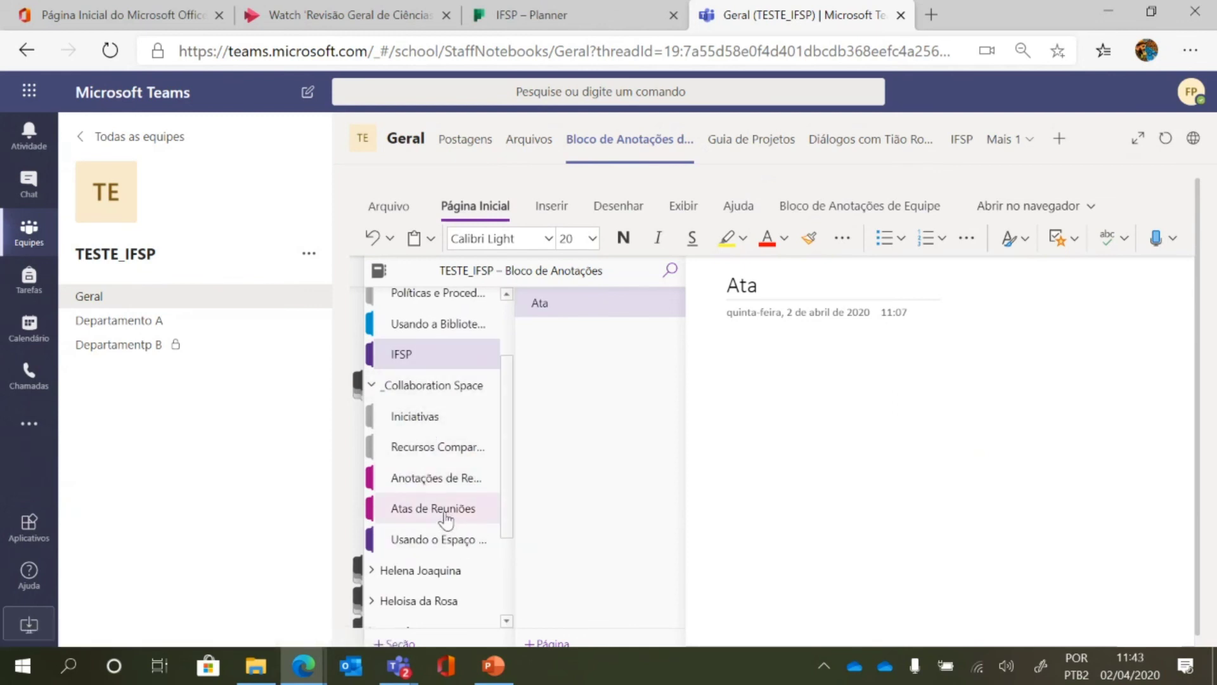
pyautogui.scroll(3, 444, 516)
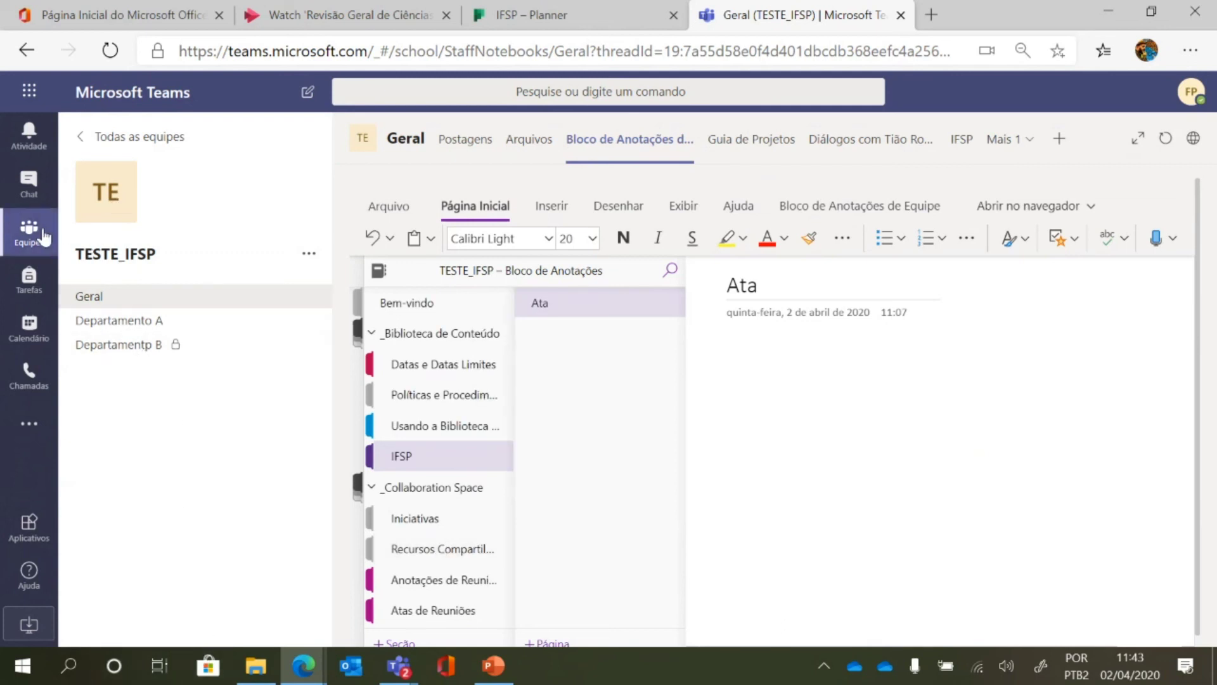
# Show the Geral channel's IFSP plan and Guia de Projetos document, selecting the document's last line of text.
pyautogui.click(962, 139)
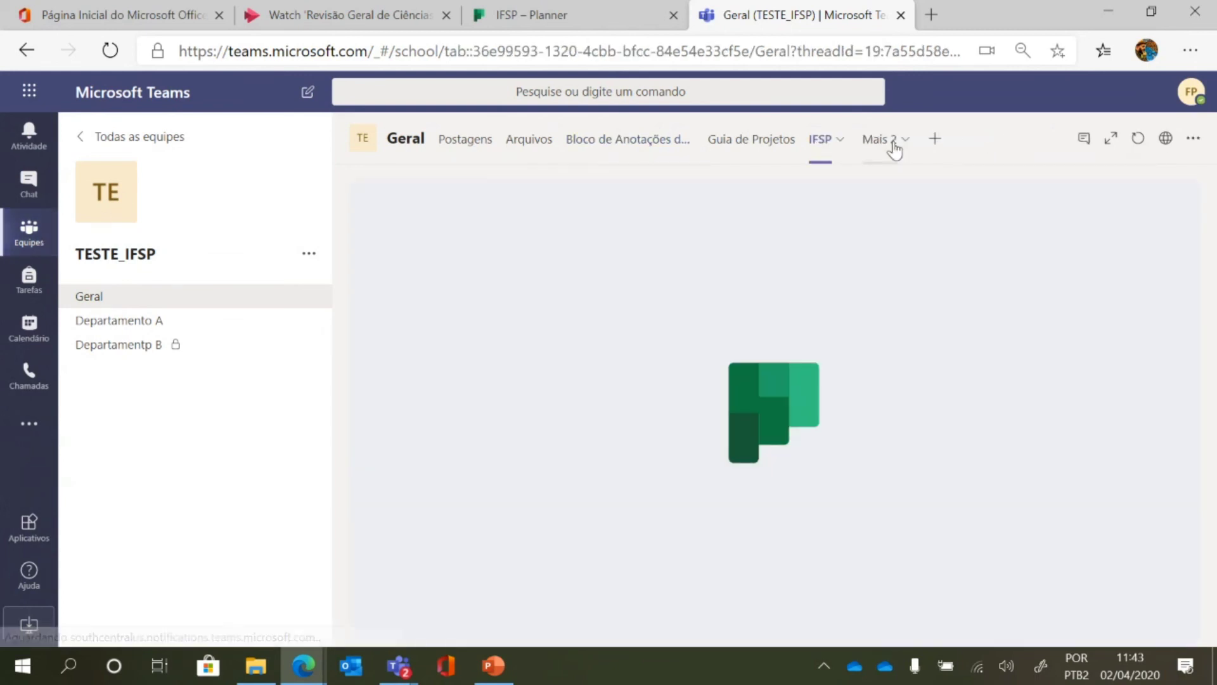
pyautogui.click(759, 141)
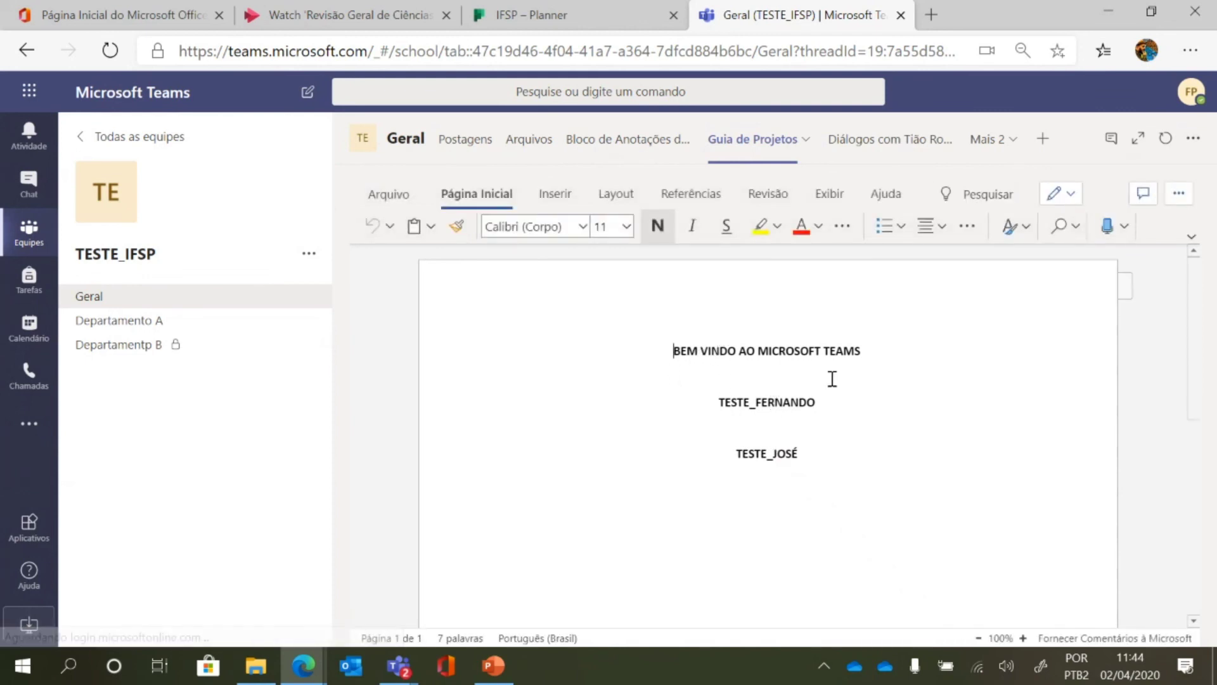
pyautogui.moveTo(744, 462); pyautogui.dragTo(878, 467)
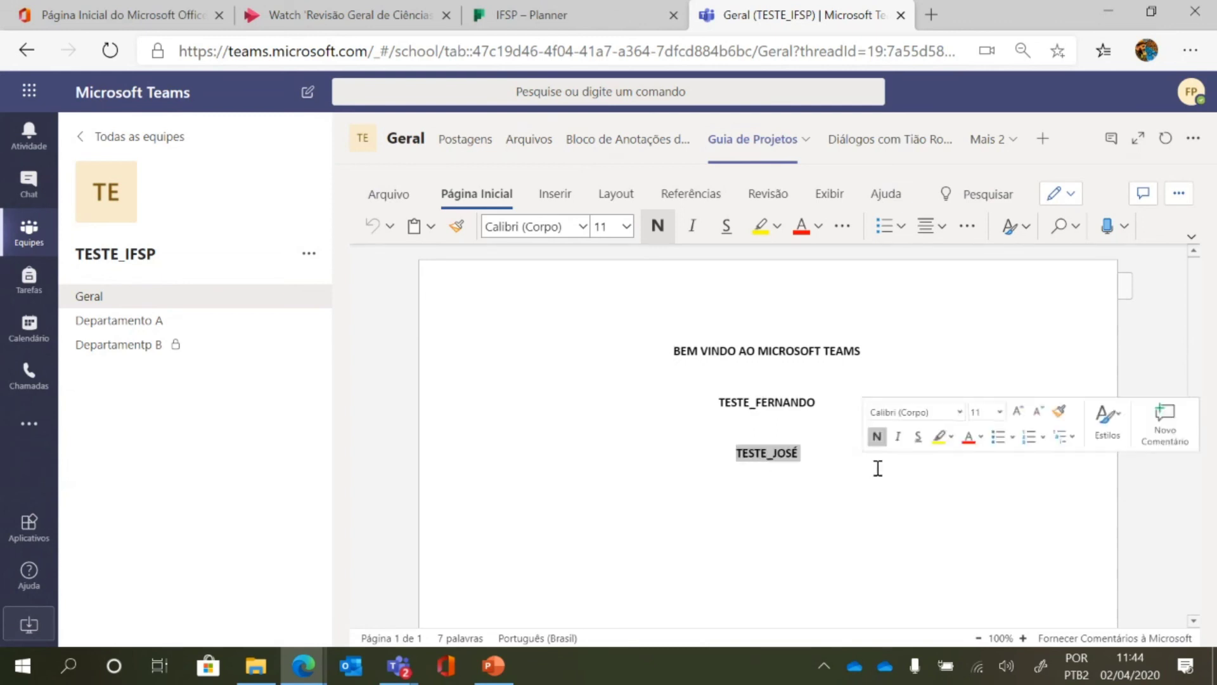
pyautogui.click(878, 468)
pyautogui.moveTo(721, 453); pyautogui.dragTo(817, 457)
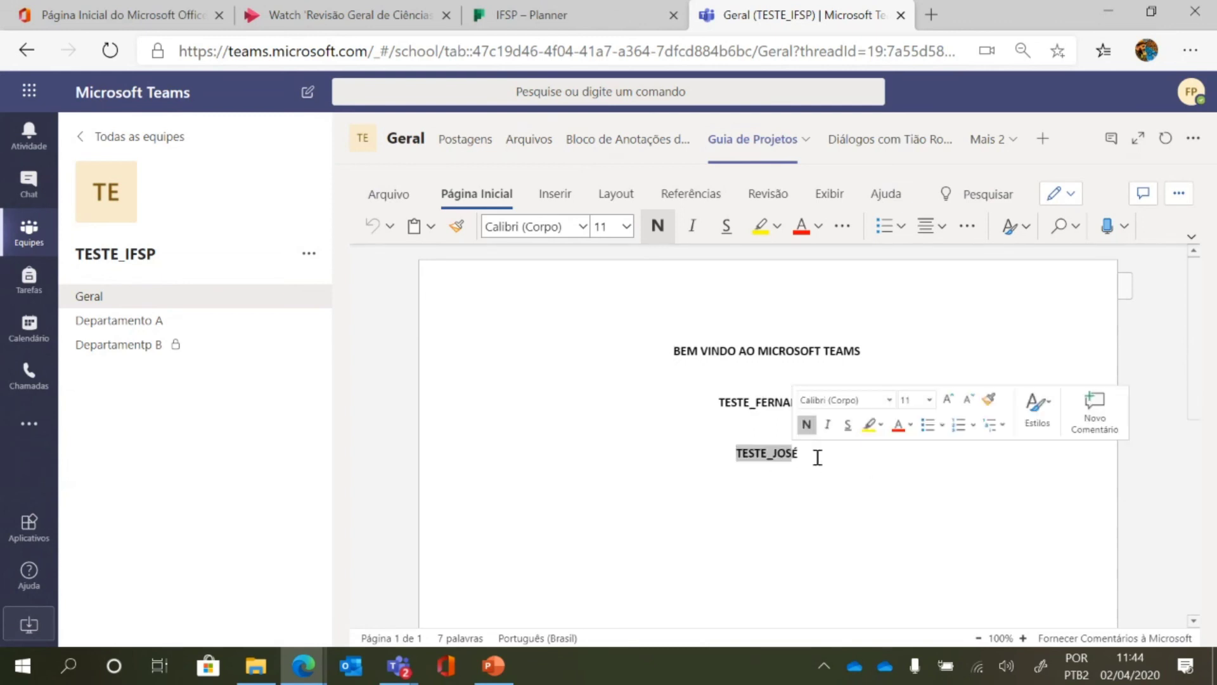
pyautogui.click(818, 457)
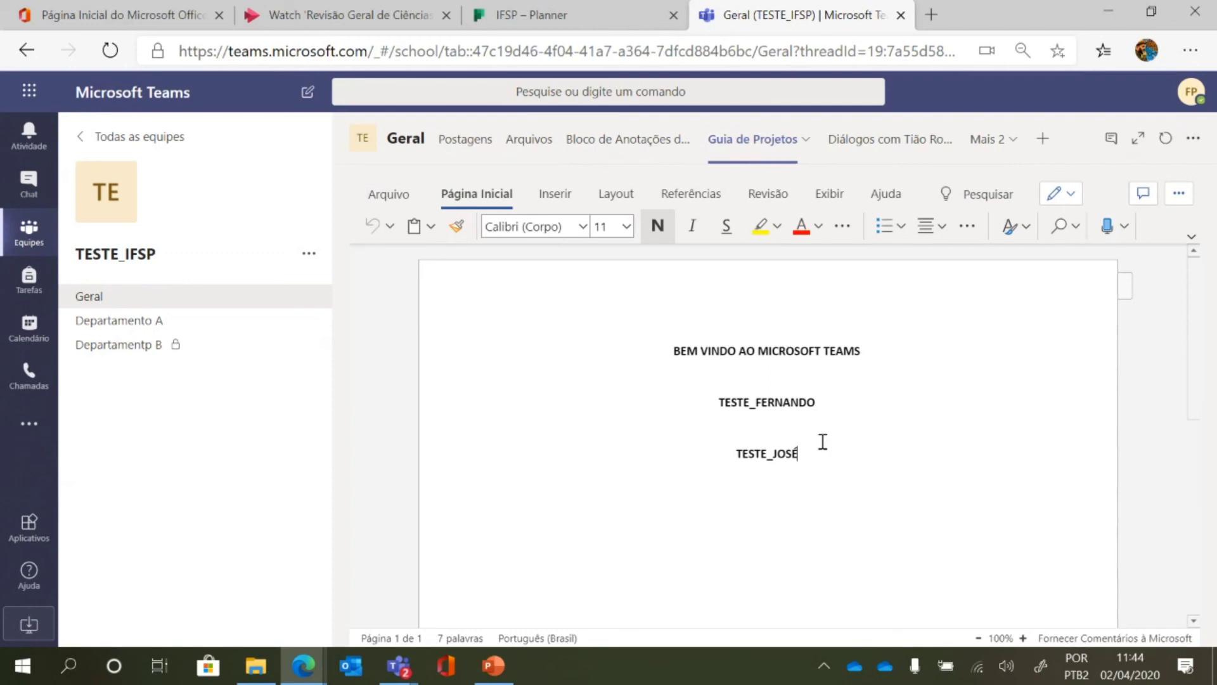
pyautogui.scroll(-3, 867, 462)
pyautogui.scroll(2, 866, 462)
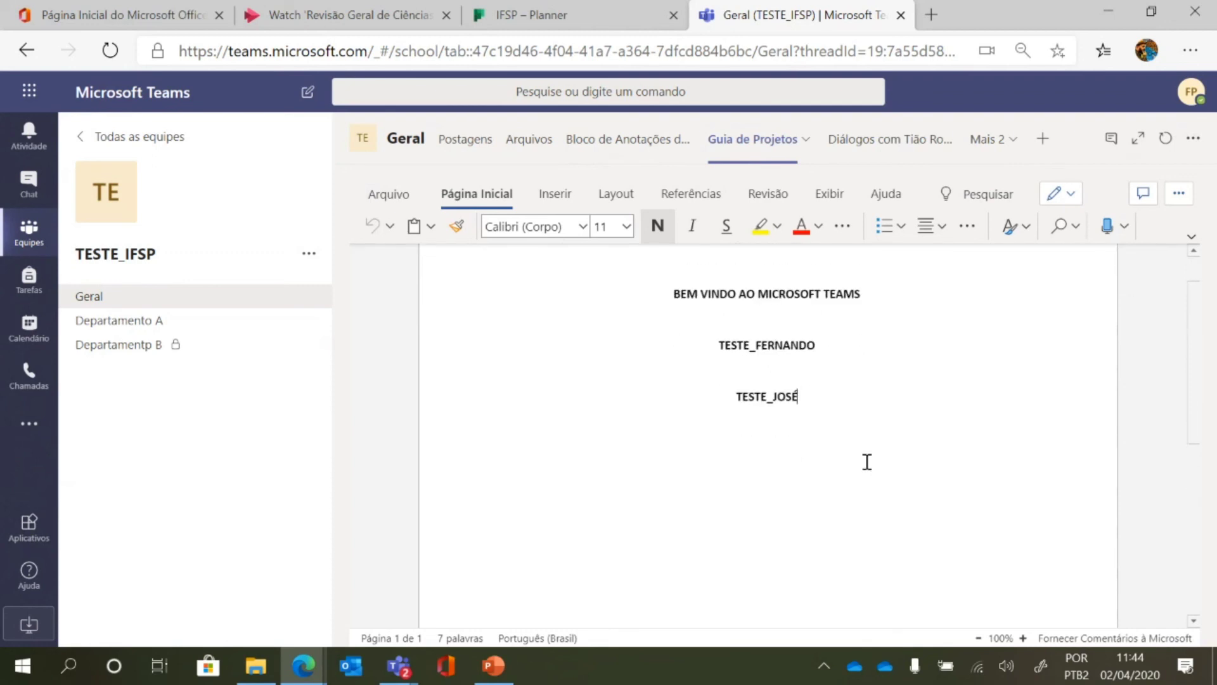
pyautogui.click(718, 401)
pyautogui.keyDown('shift'); pyautogui.click(891, 386); pyautogui.keyUp('shift')
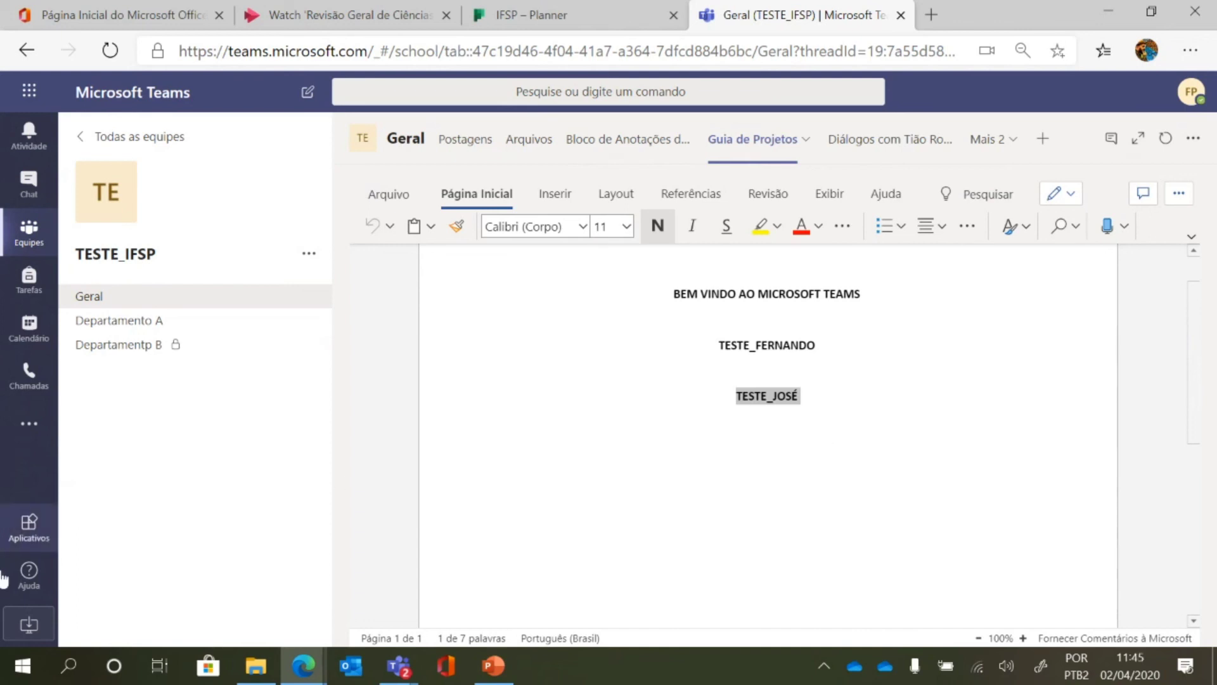
# Open the Treinamento section of the Teams help and show its educational training resources.
pyautogui.click(22, 590)
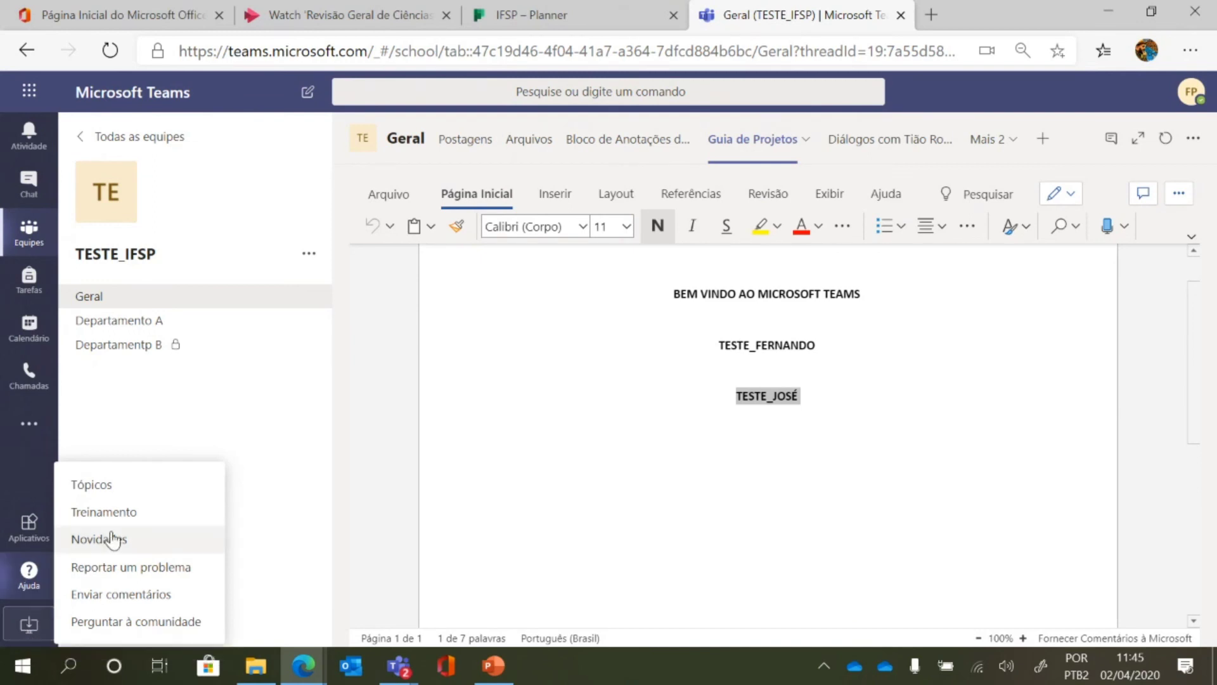
pyautogui.click(80, 512)
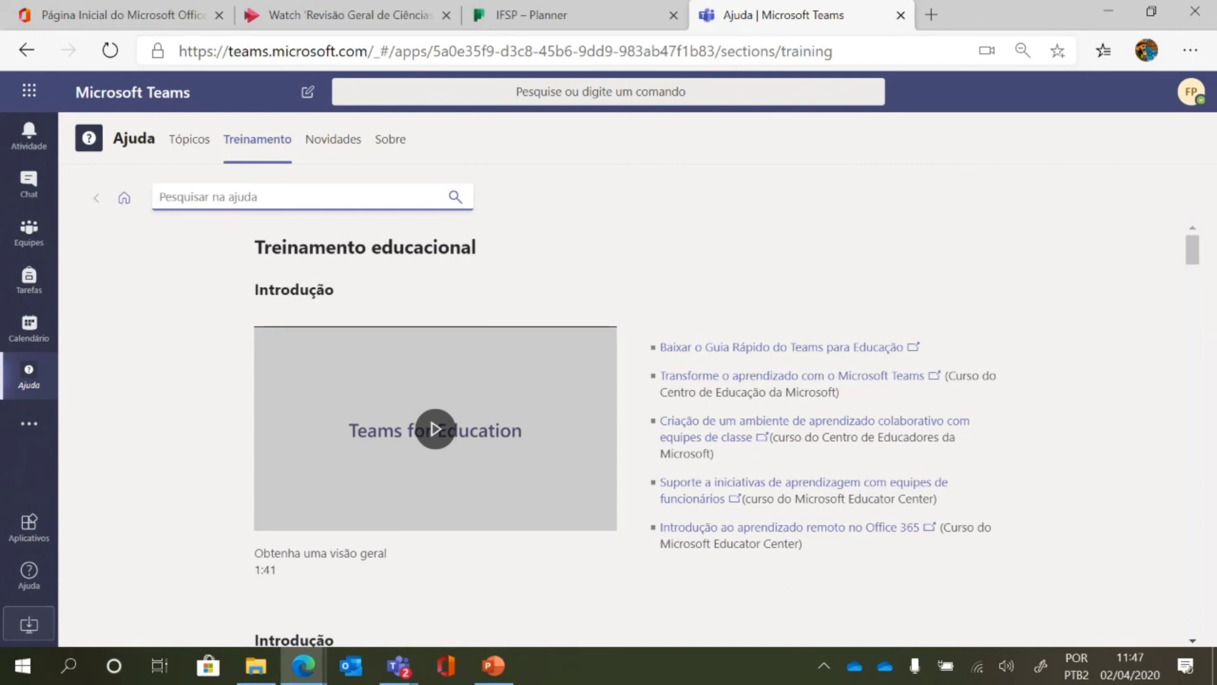
pyautogui.moveTo(313, 676)
# Open the Alinhamento de projetos meeting on 3 April from the calendar and examine the join link and dial-in details in its description.
pyautogui.click(32, 327)
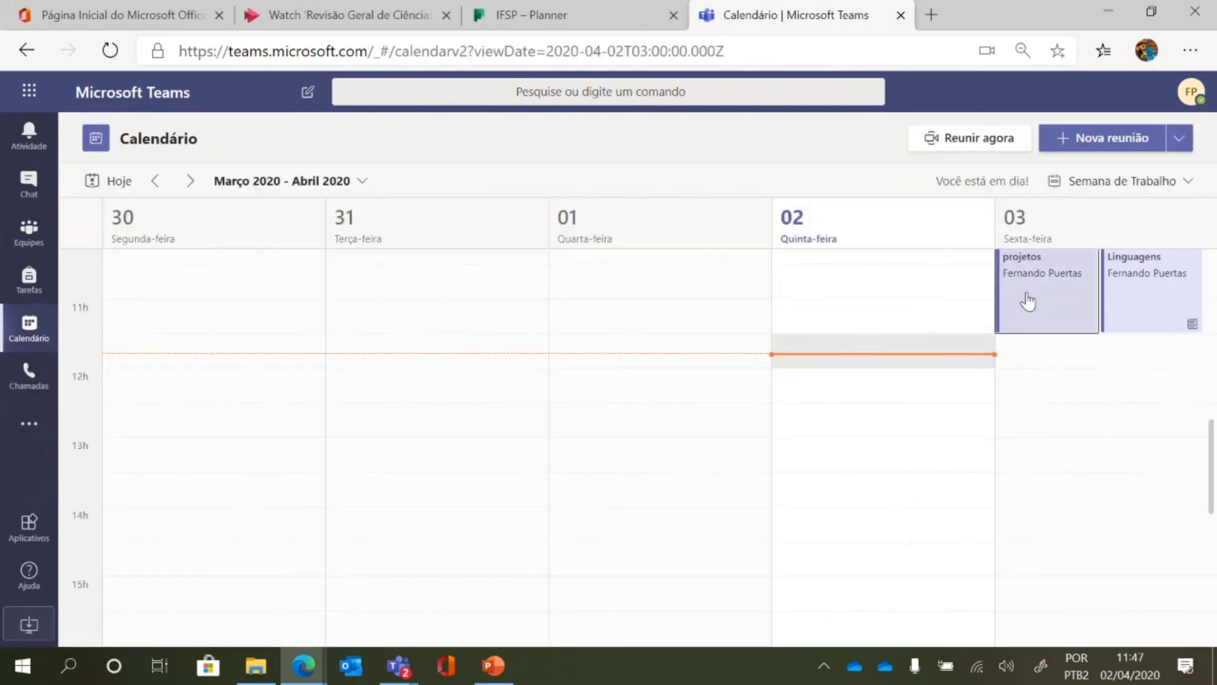
pyautogui.click(1026, 291)
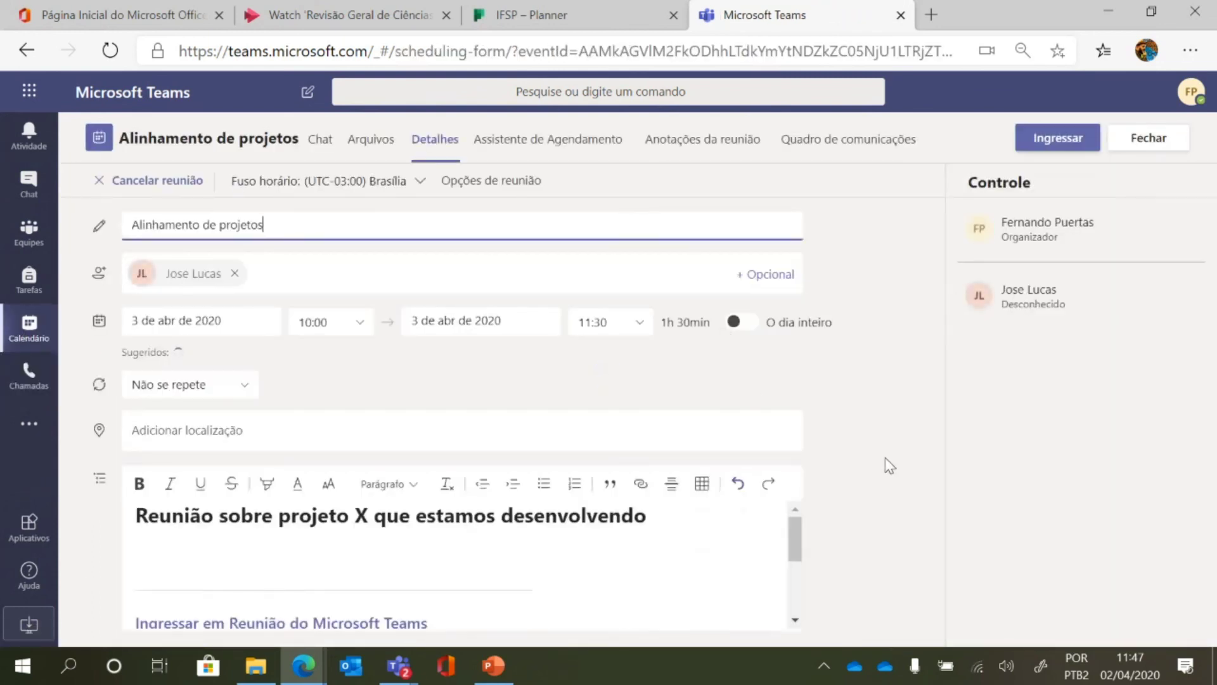
pyautogui.click(399, 622)
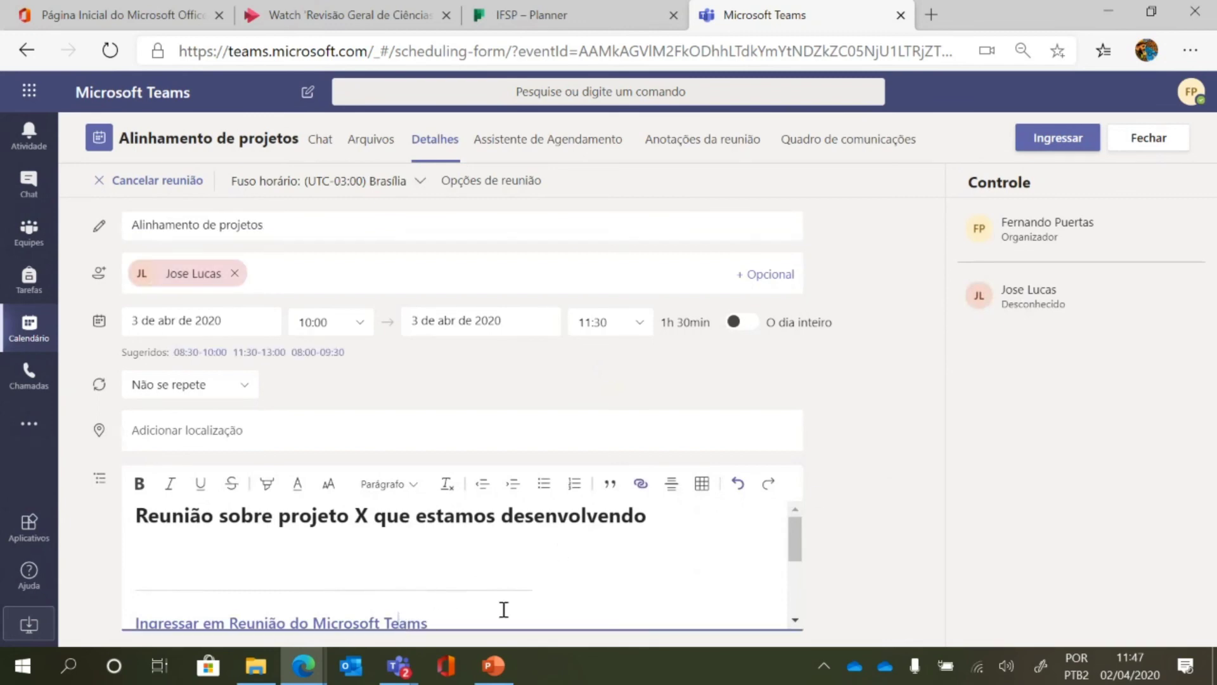
pyautogui.moveTo(797, 549); pyautogui.dragTo(798, 583)
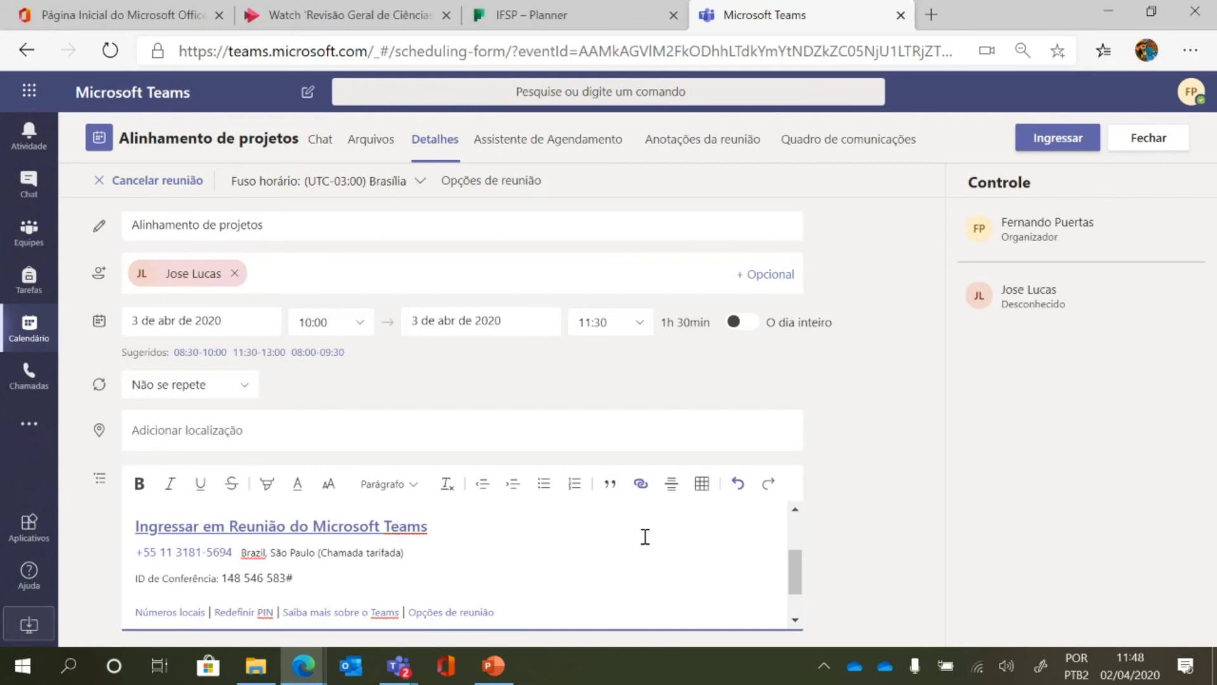
pyautogui.scroll(1, 643, 523)
pyautogui.scroll(-2, 644, 537)
pyautogui.scroll(-1, 644, 537)
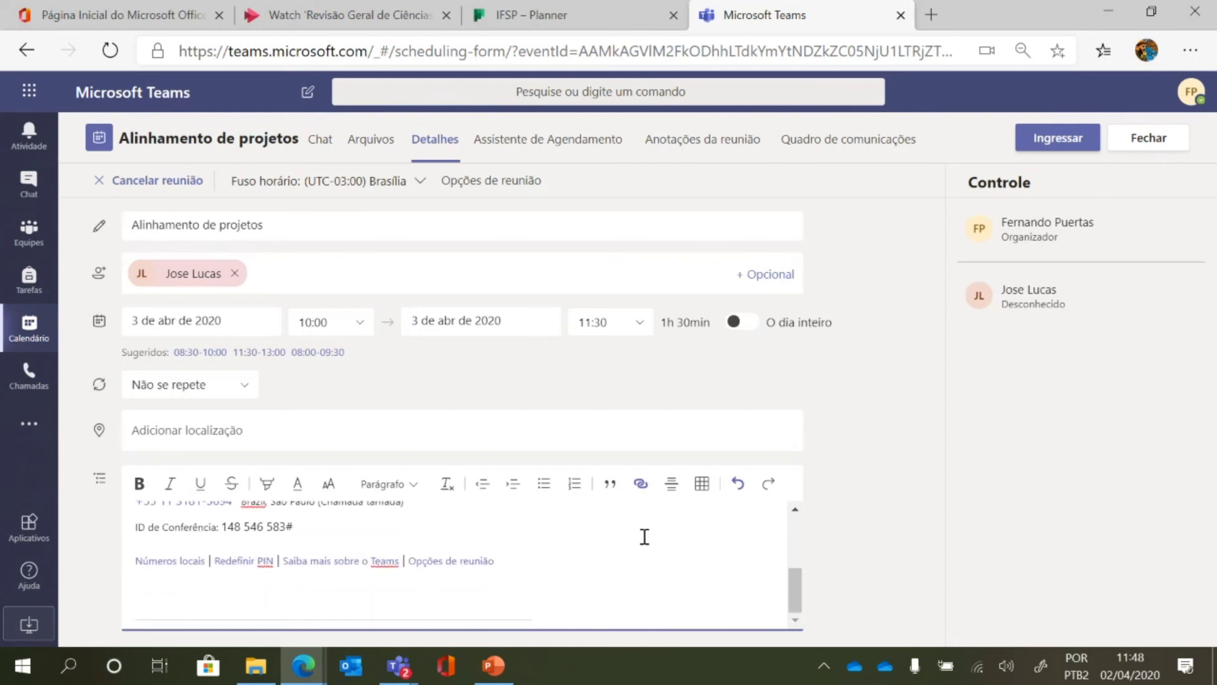
pyautogui.scroll(2, 644, 535)
pyautogui.scroll(3, 644, 533)
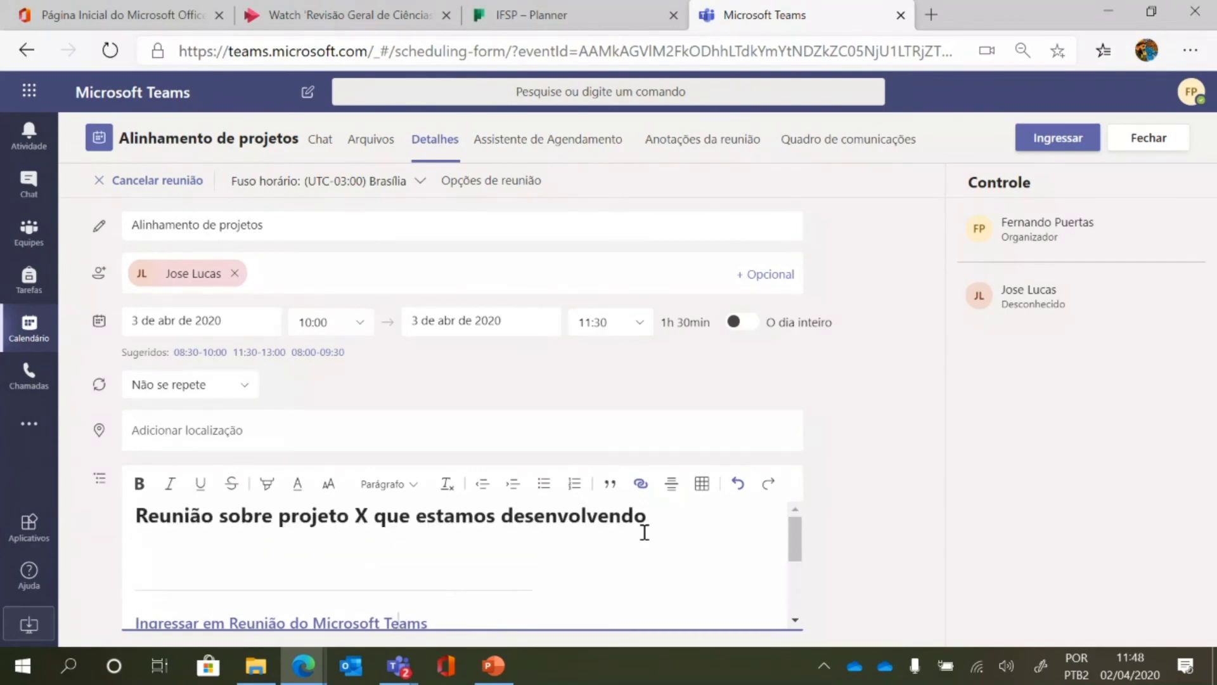
pyautogui.scroll(-1, 644, 533)
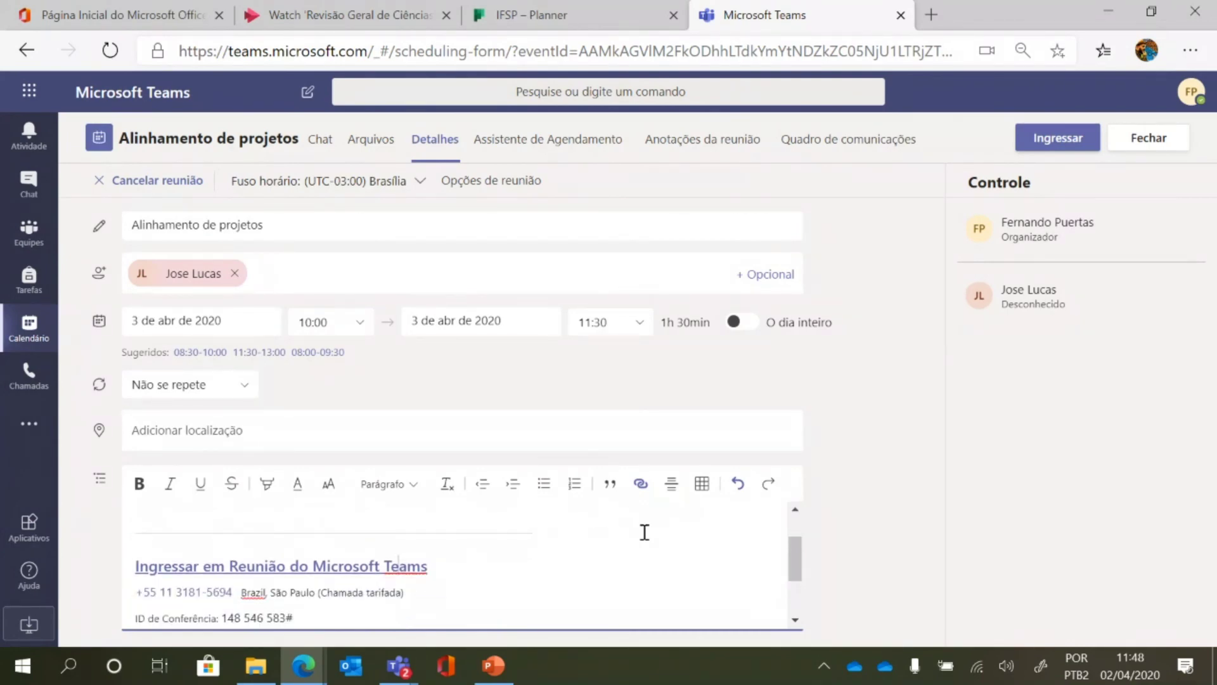
pyautogui.scroll(-3, 644, 532)
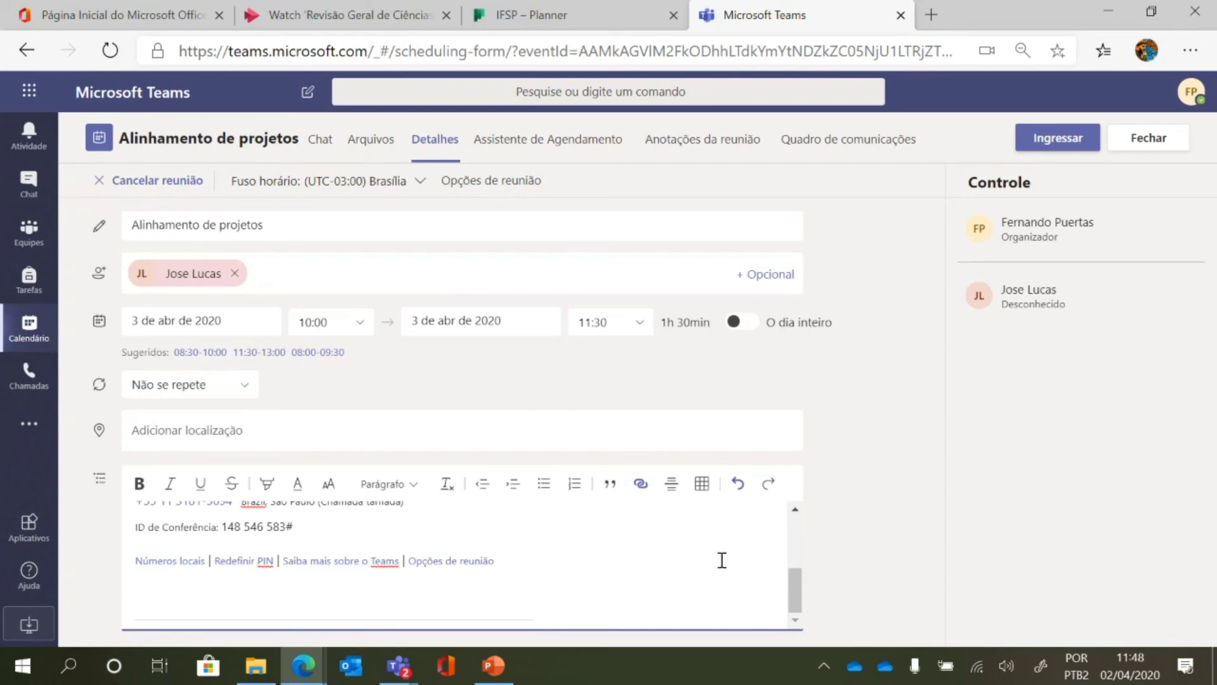
pyautogui.scroll(2, 689, 566)
pyautogui.scroll(2, 689, 566)
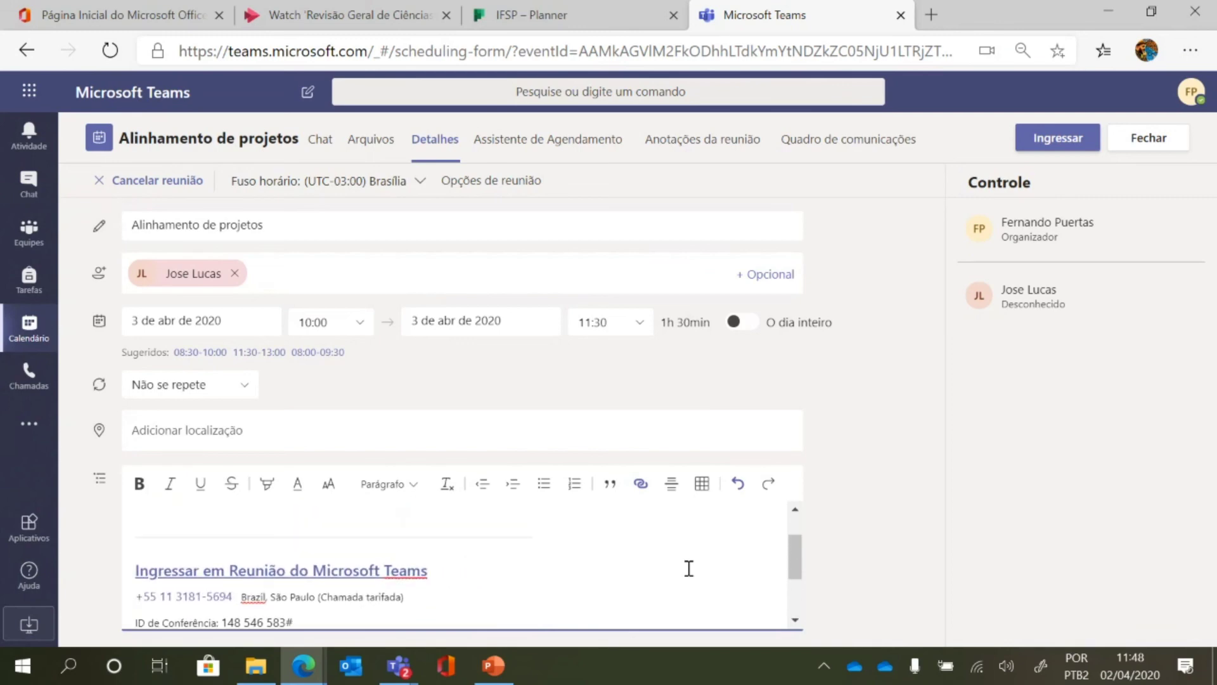
# Switch to the ongoing call in the Teams desktop app and review its additional actions, including starting video with a blurred background.
pyautogui.moveTo(403, 673)
pyautogui.click(408, 675)
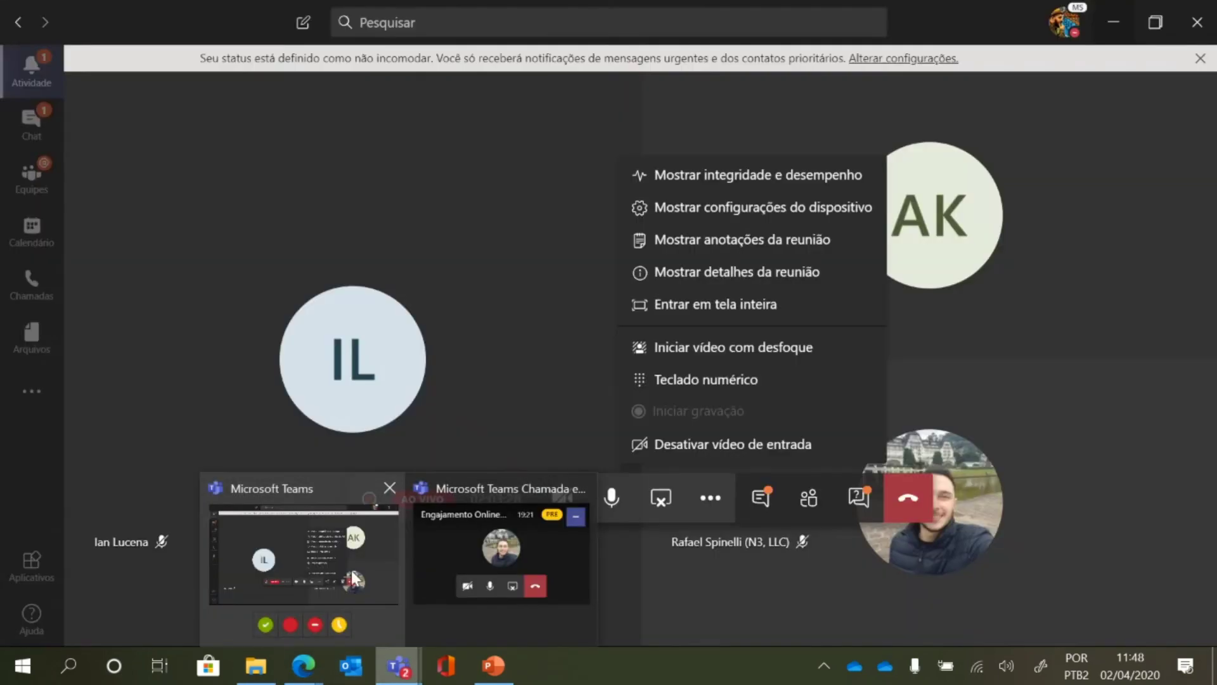
pyautogui.click(353, 579)
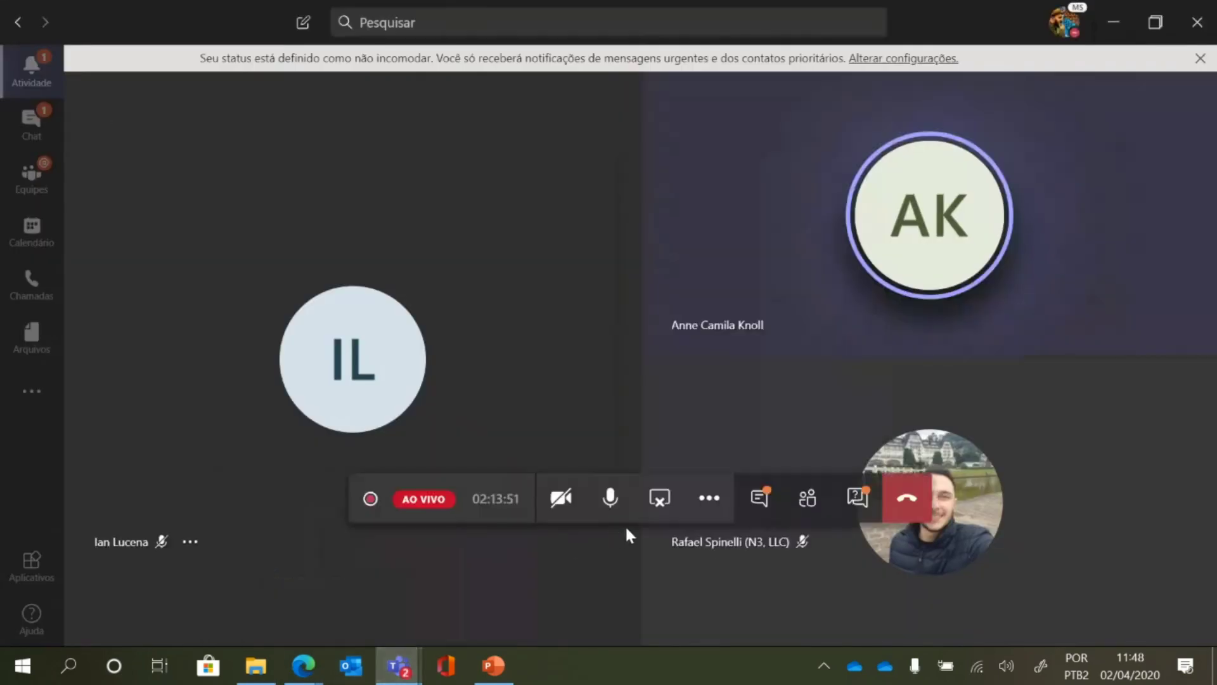
pyautogui.click(710, 498)
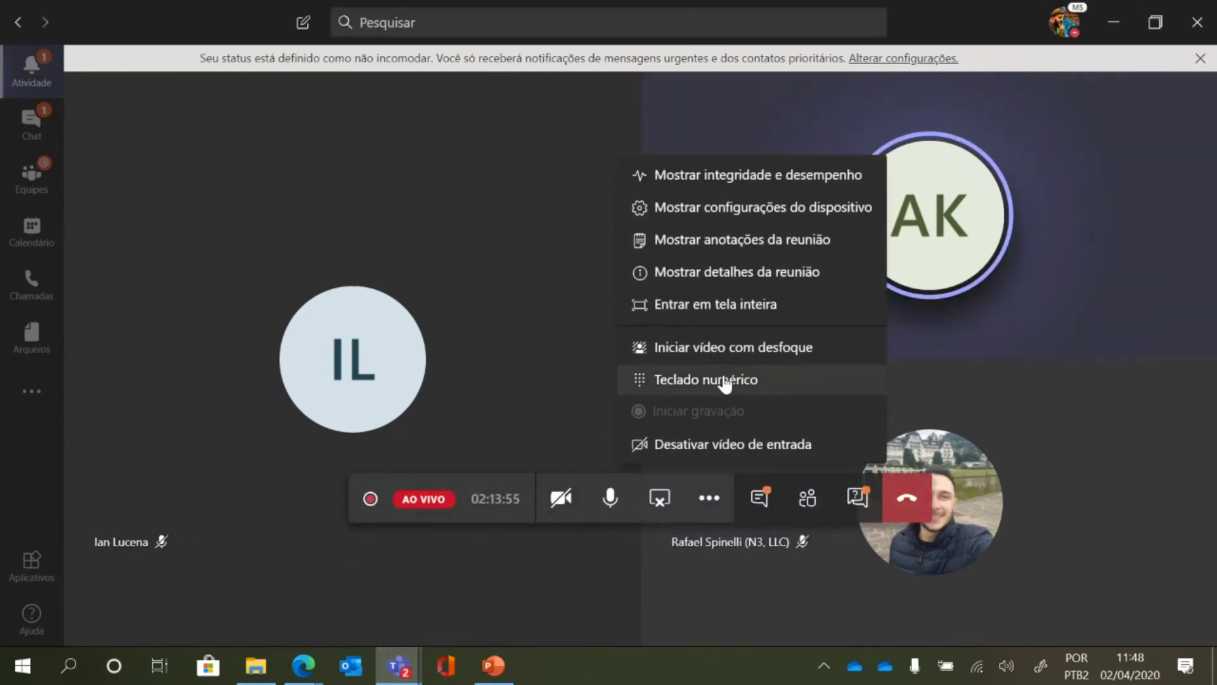
pyautogui.click(710, 509)
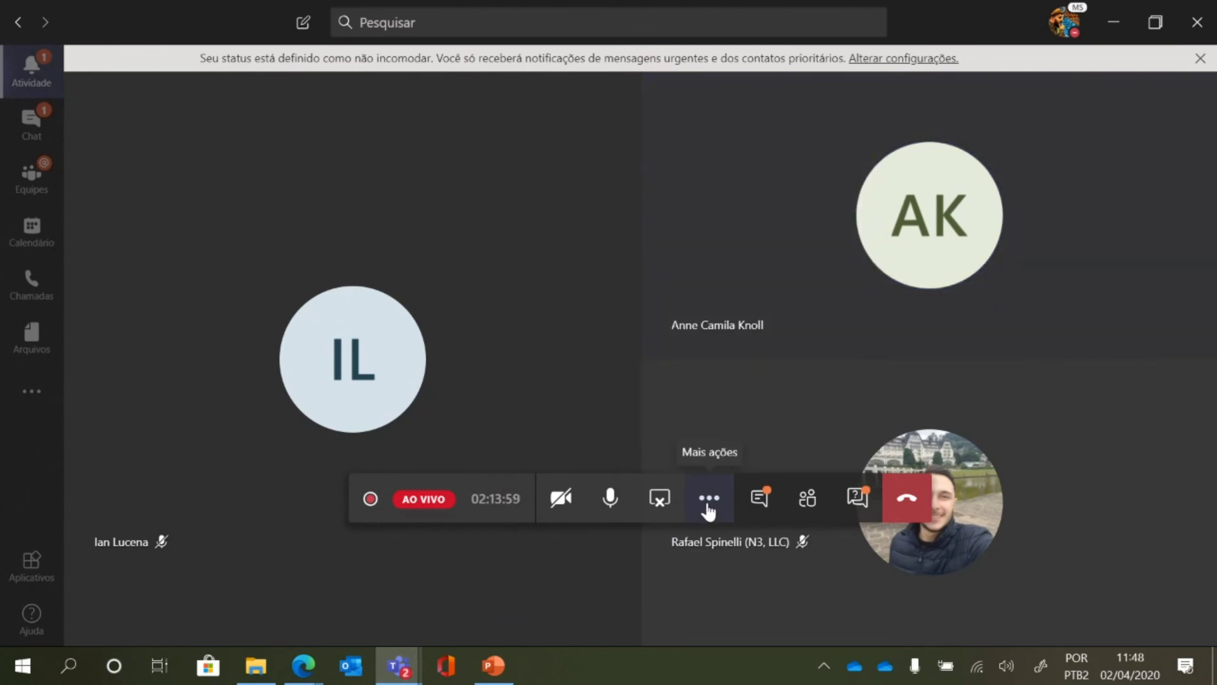
pyautogui.click(710, 509)
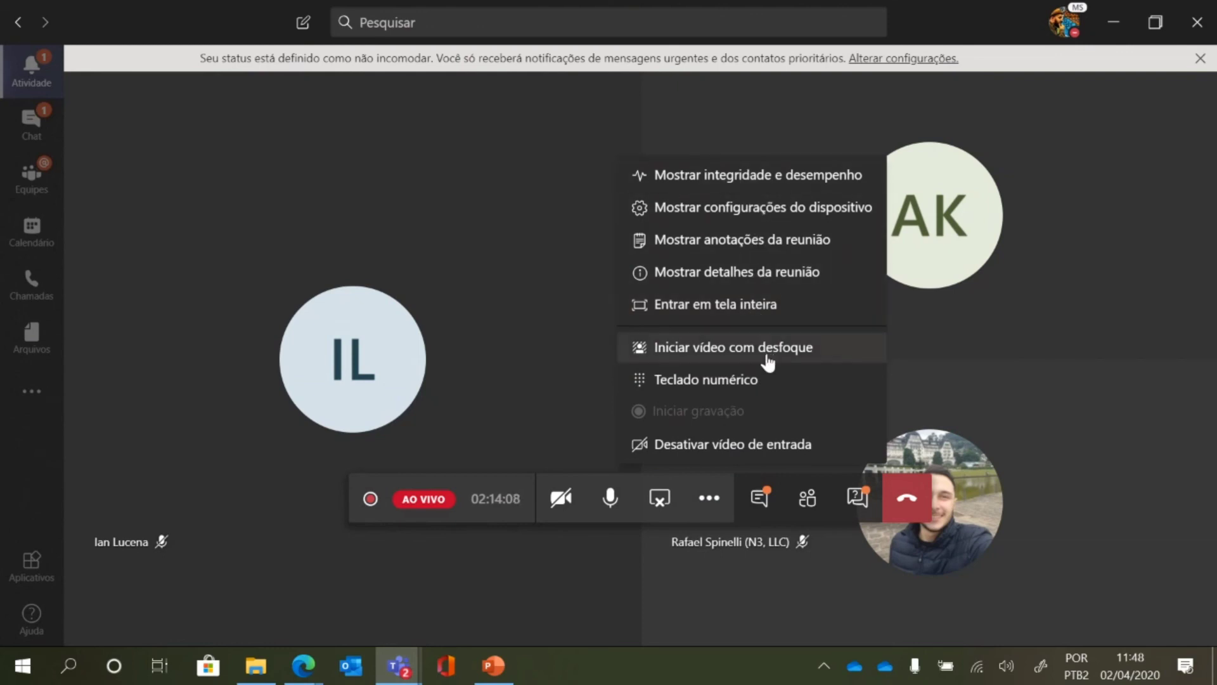
pyautogui.click(558, 240)
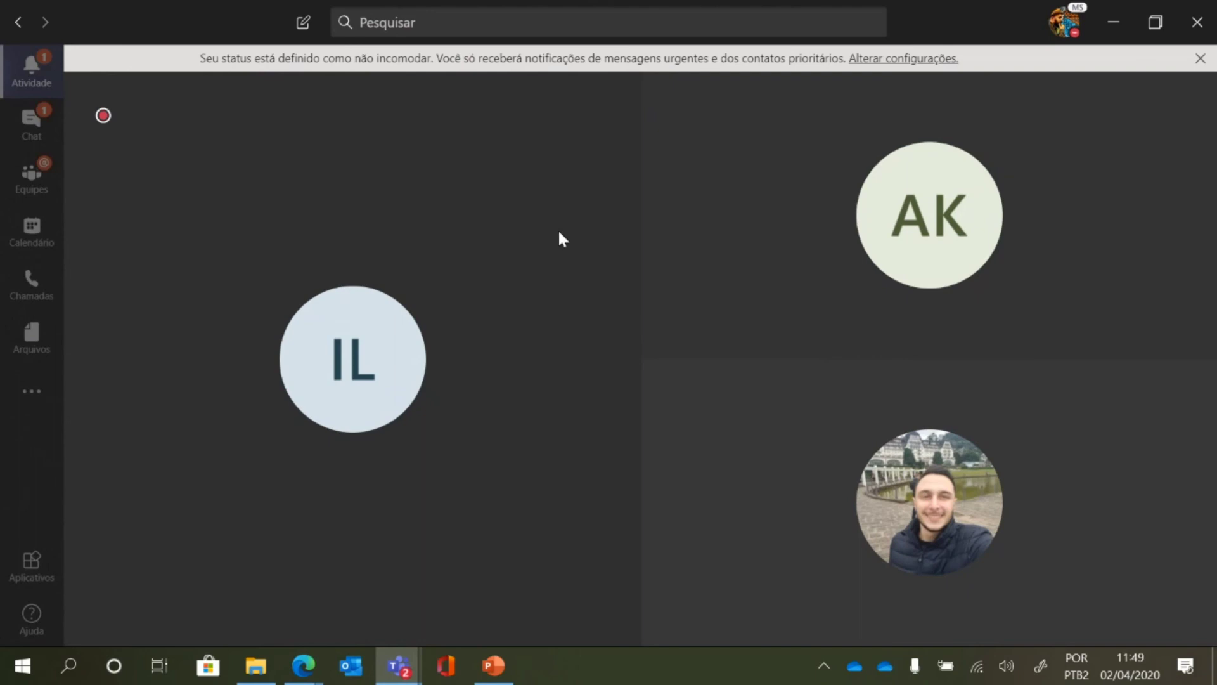
pyautogui.click(716, 499)
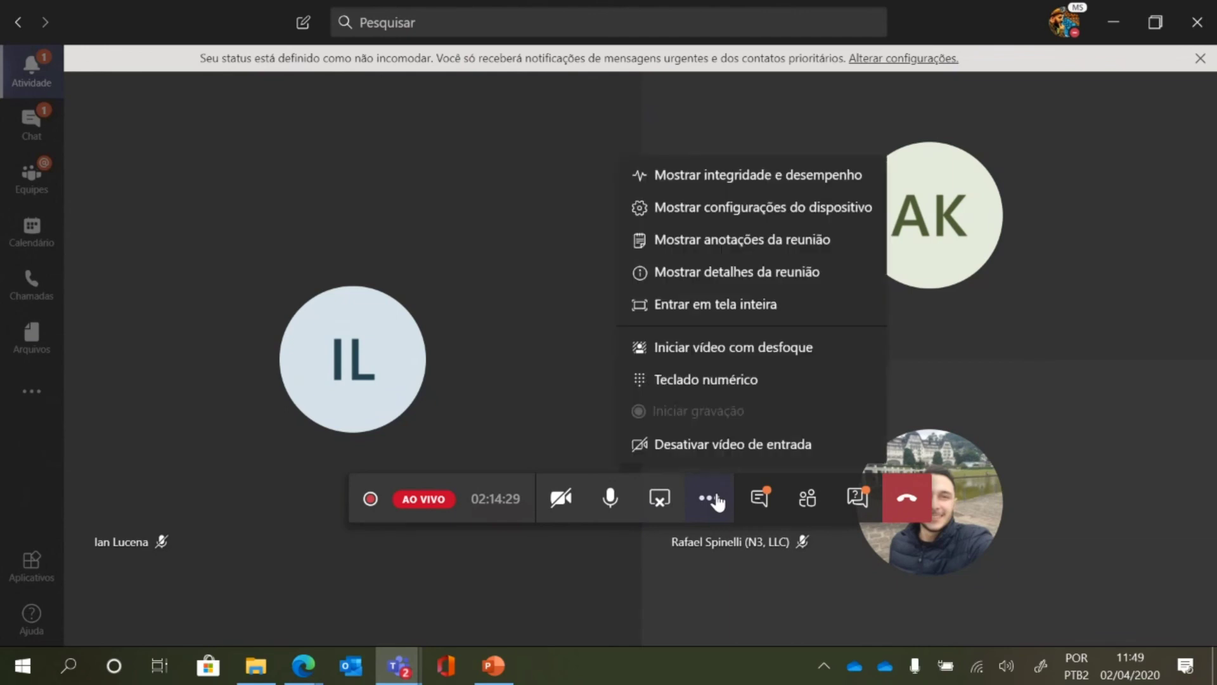
pyautogui.click(578, 599)
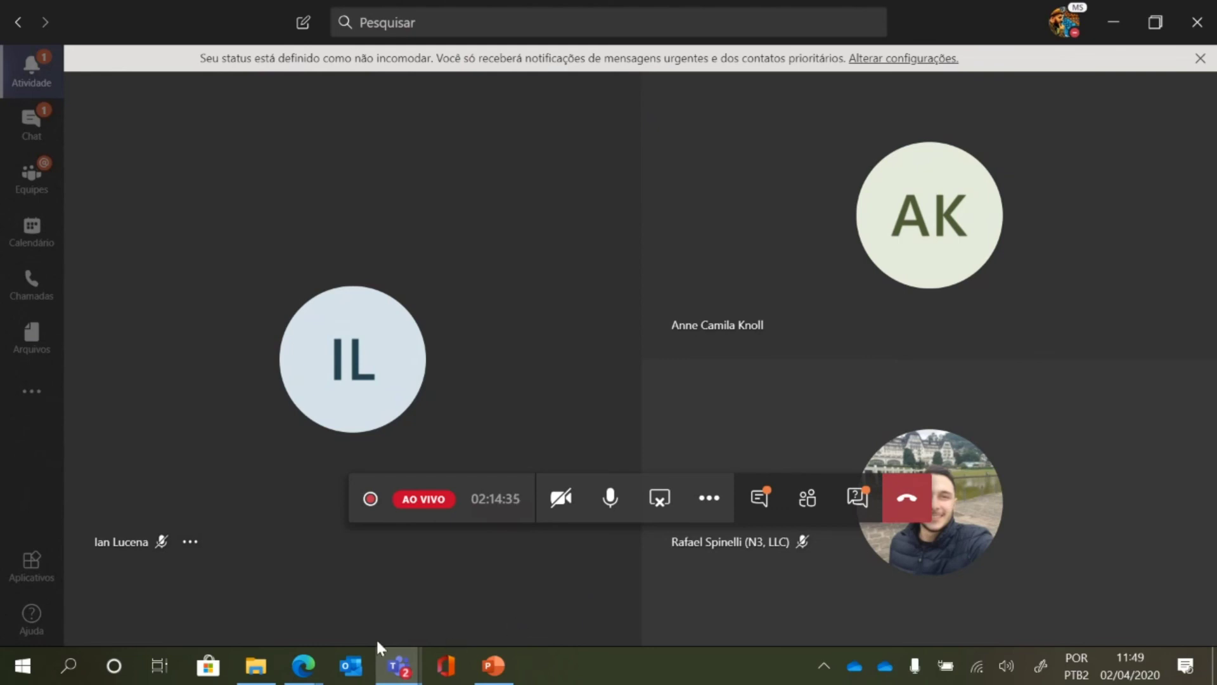
# Return to the browser, close the Alinhamento de projetos meeting details and show the Friday morning meetings in the calendar.
pyautogui.click(303, 666)
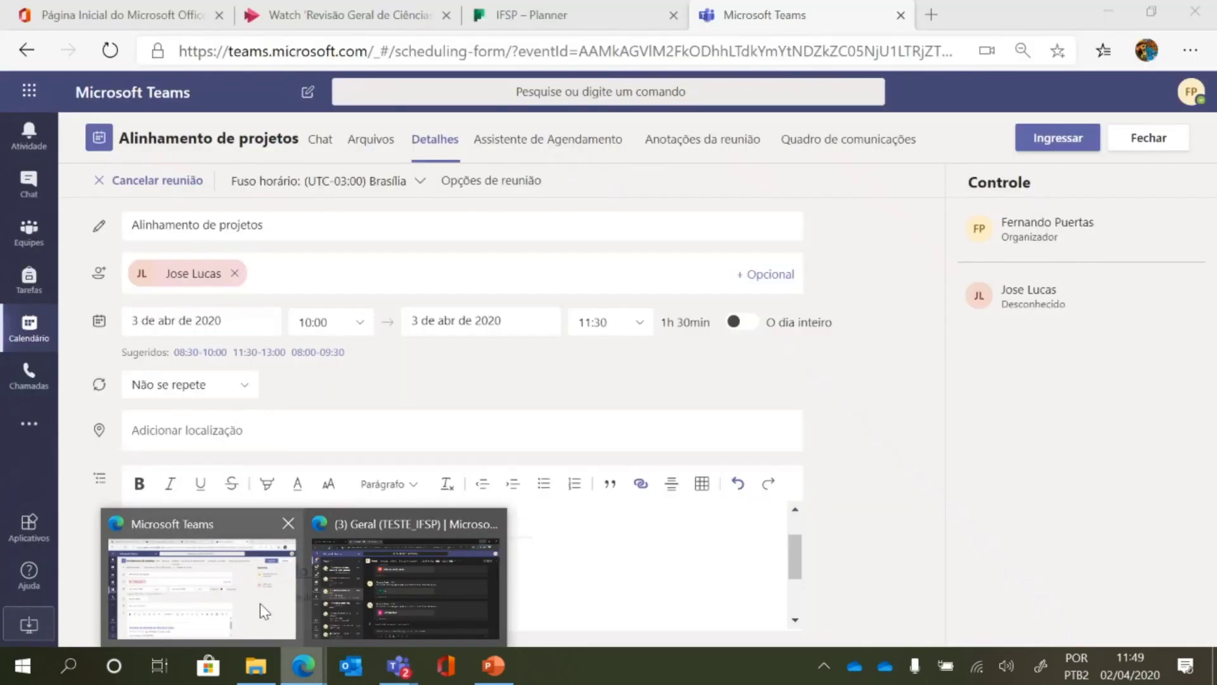
pyautogui.click(261, 601)
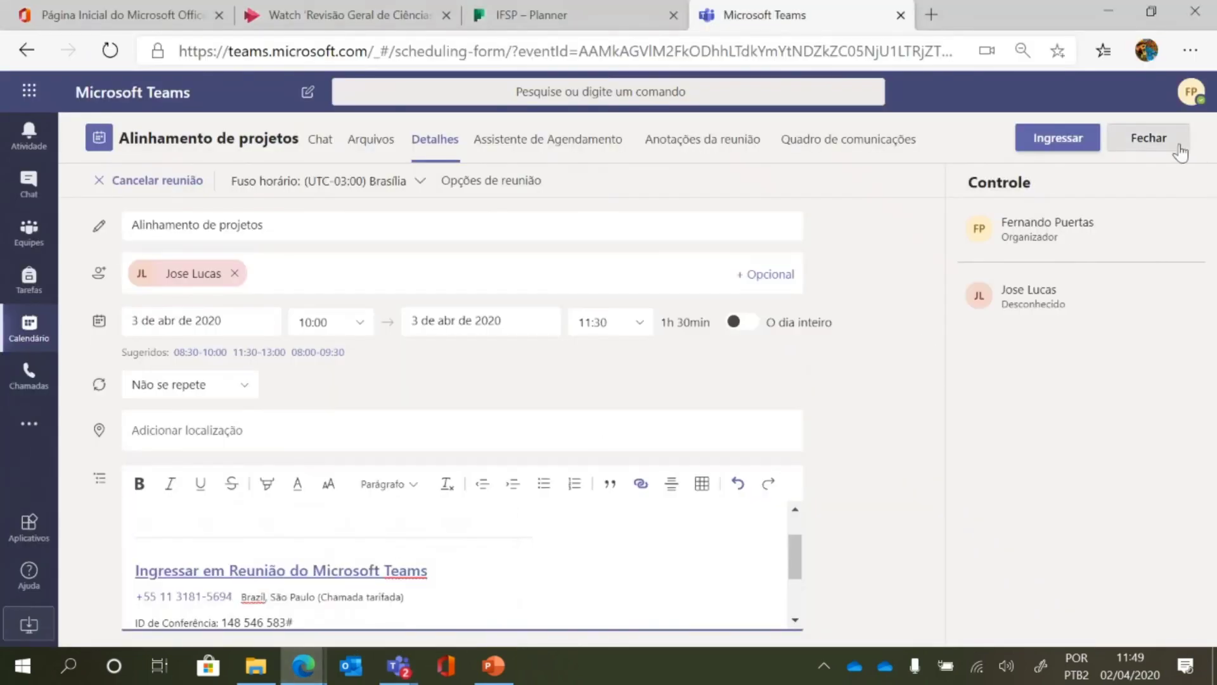
pyautogui.click(1145, 140)
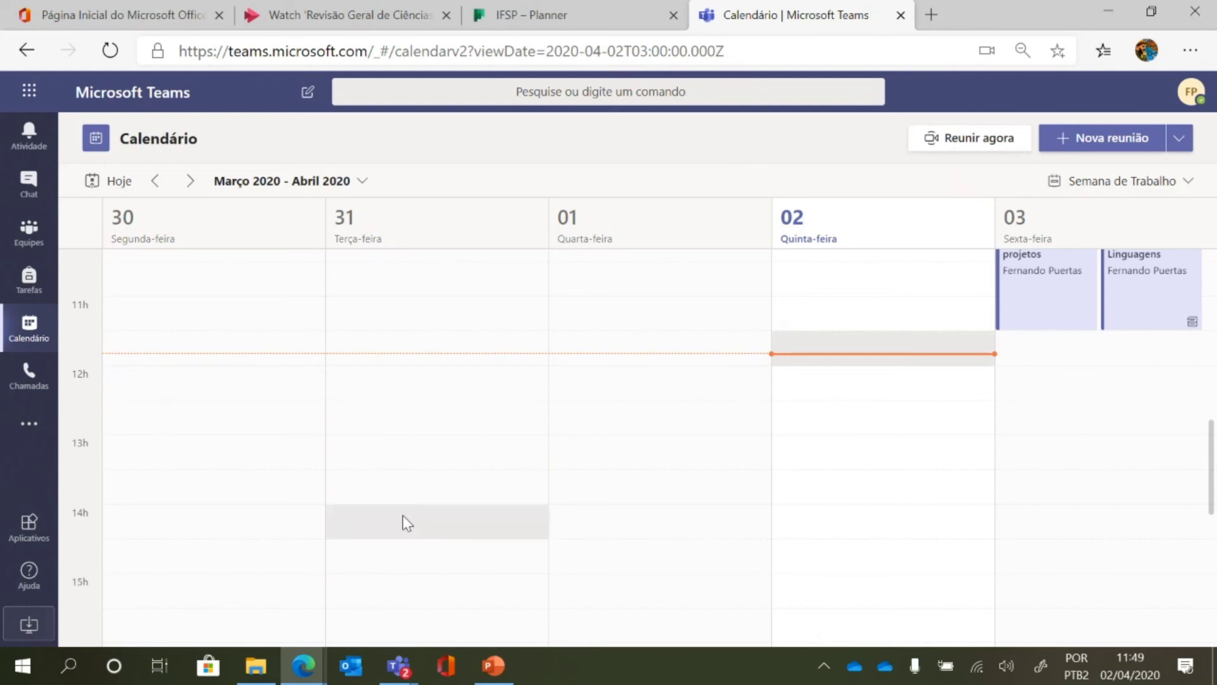
pyautogui.scroll(2, 664, 480)
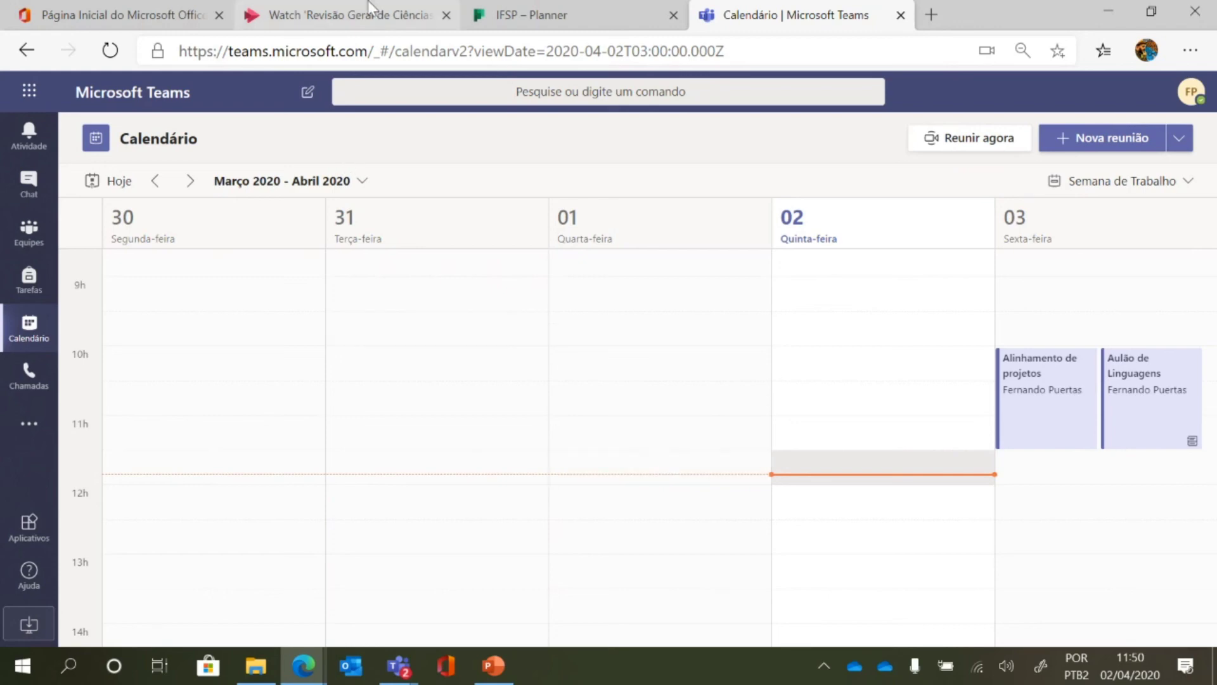
# Show the list of own videos in Stream and review the additional actions for the Reunião em "Geral" recording.
pyautogui.click(355, 14)
pyautogui.scroll(5, 539, 492)
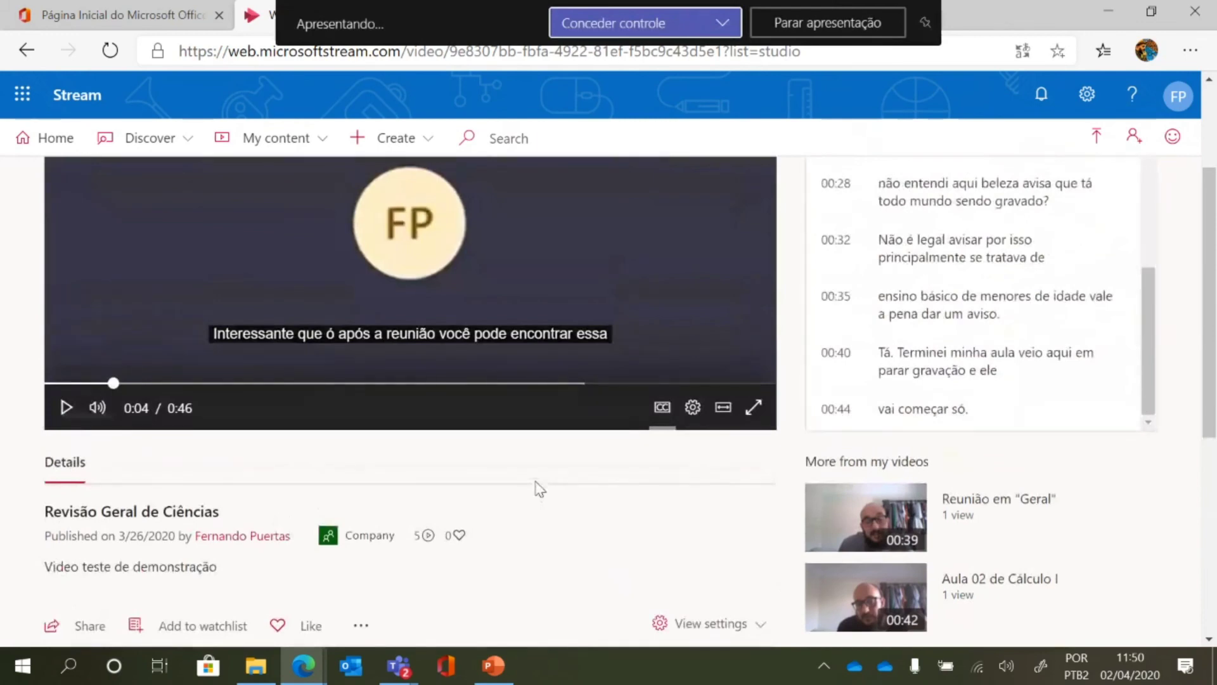
pyautogui.scroll(3, 249, 269)
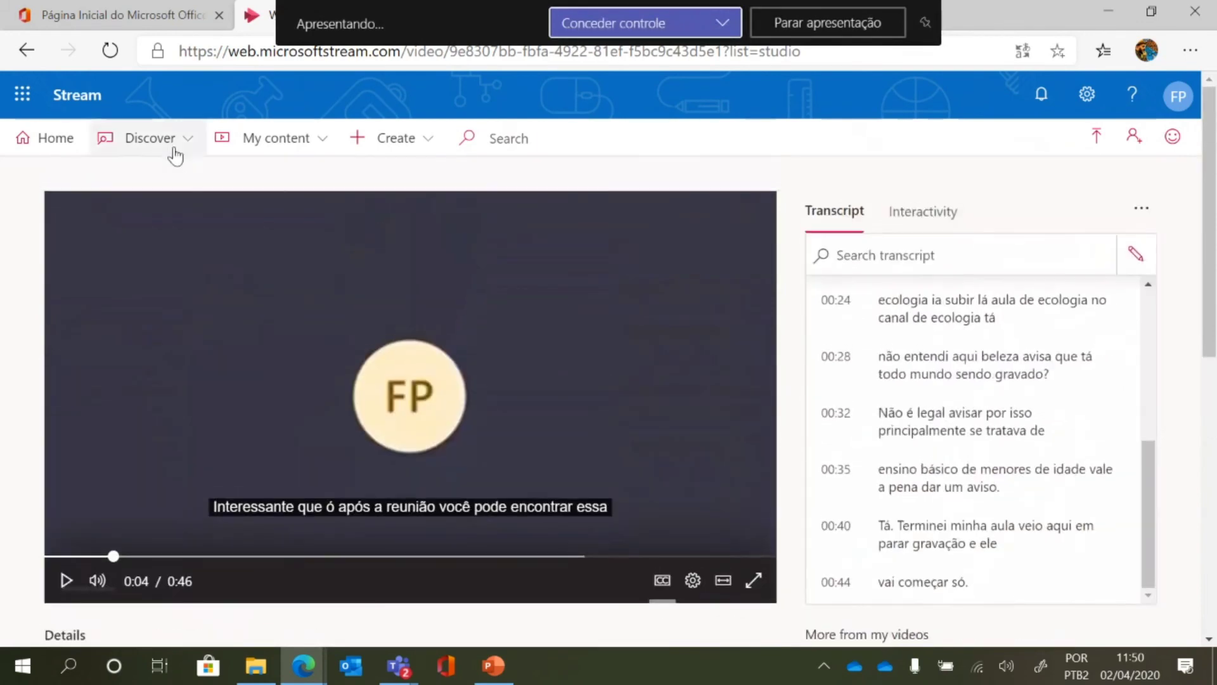
pyautogui.click(265, 141)
pyautogui.click(273, 177)
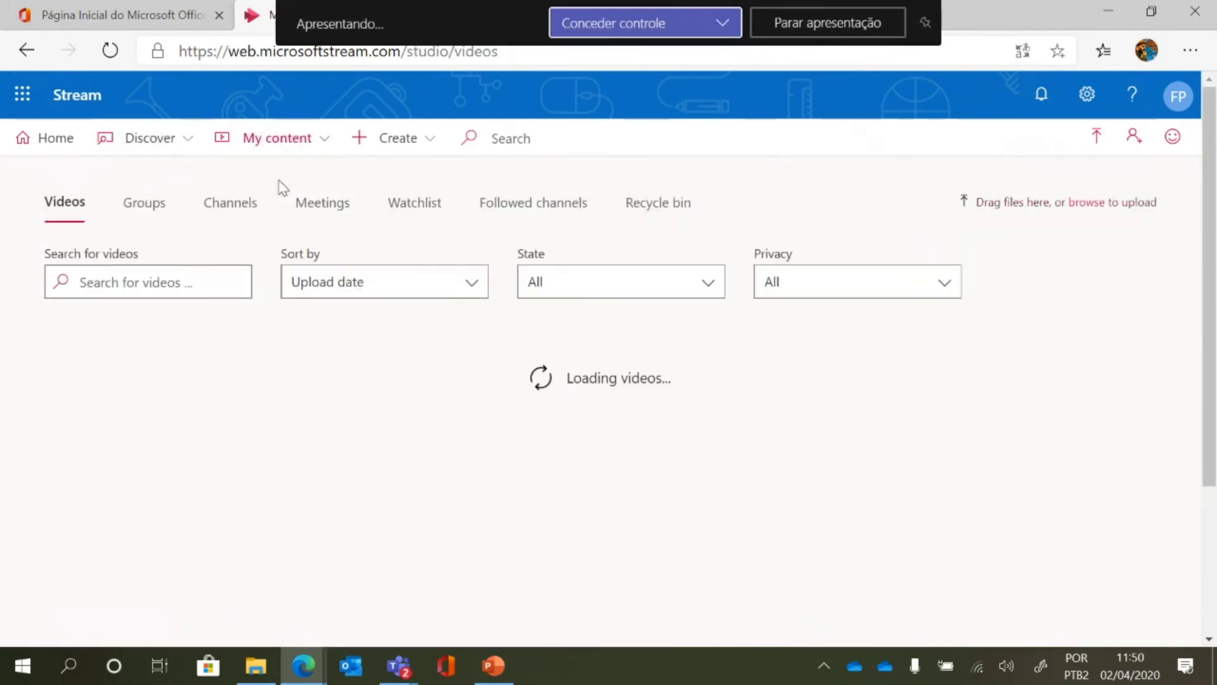
pyautogui.click(1134, 380)
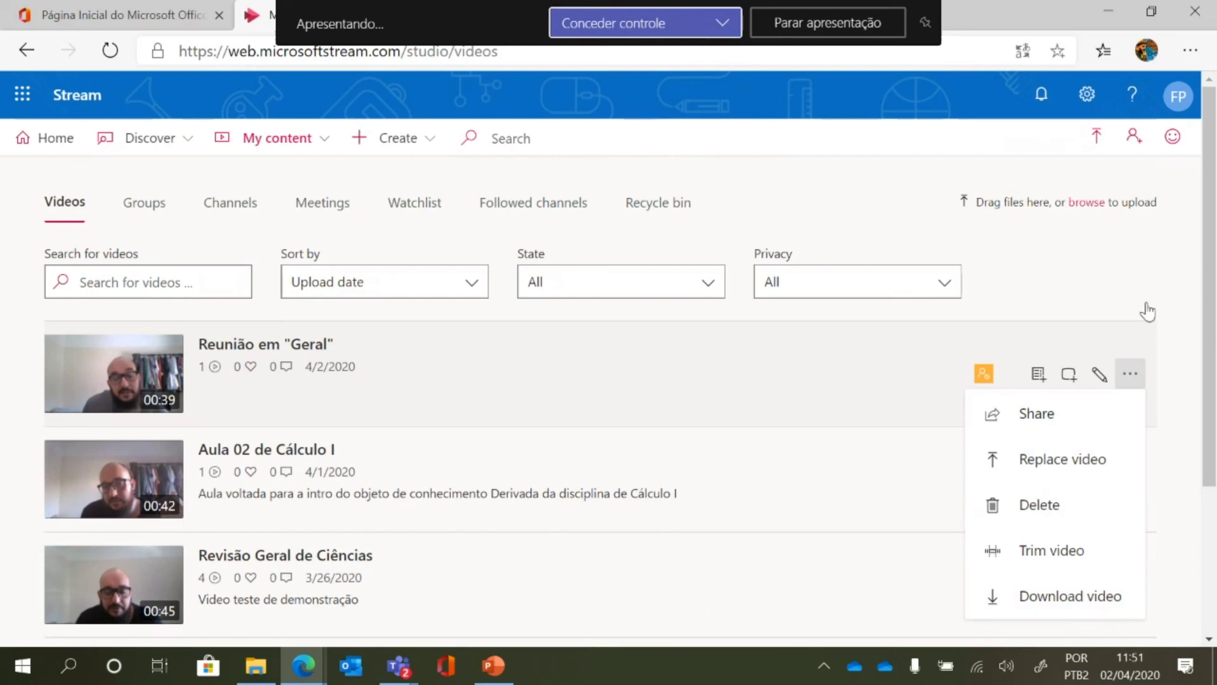
pyautogui.click(1135, 282)
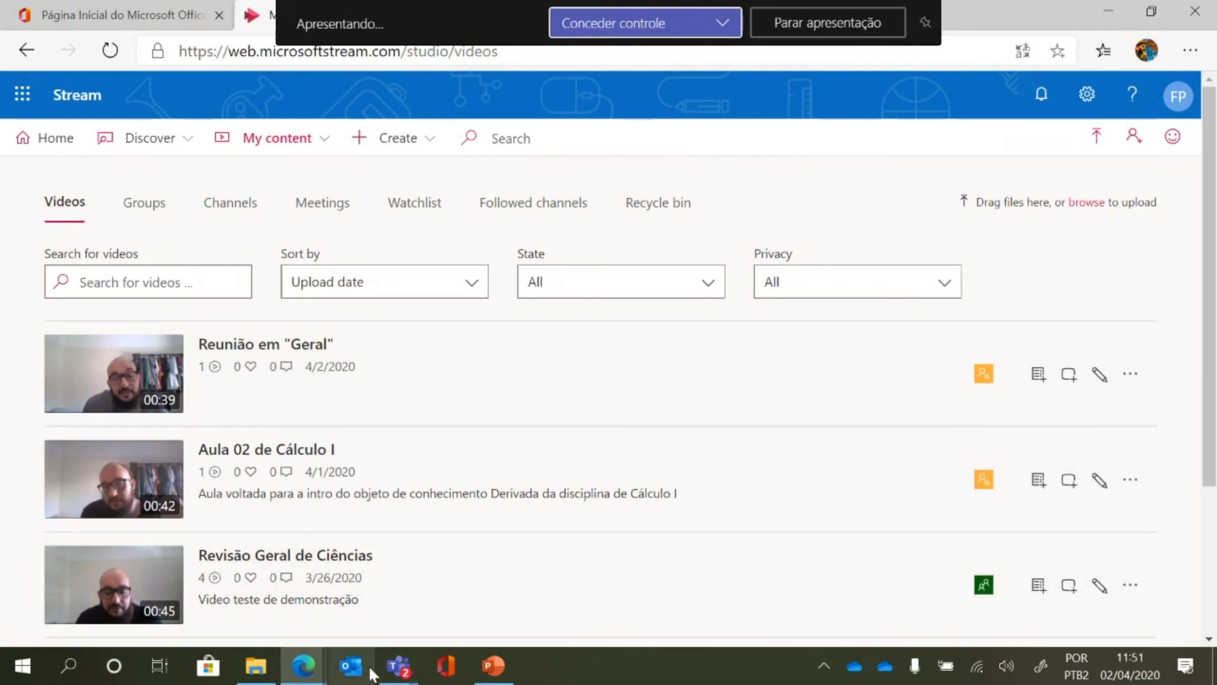
# Switch to the ongoing call in the Teams desktop app and turn on the camera.
pyautogui.moveTo(388, 664)
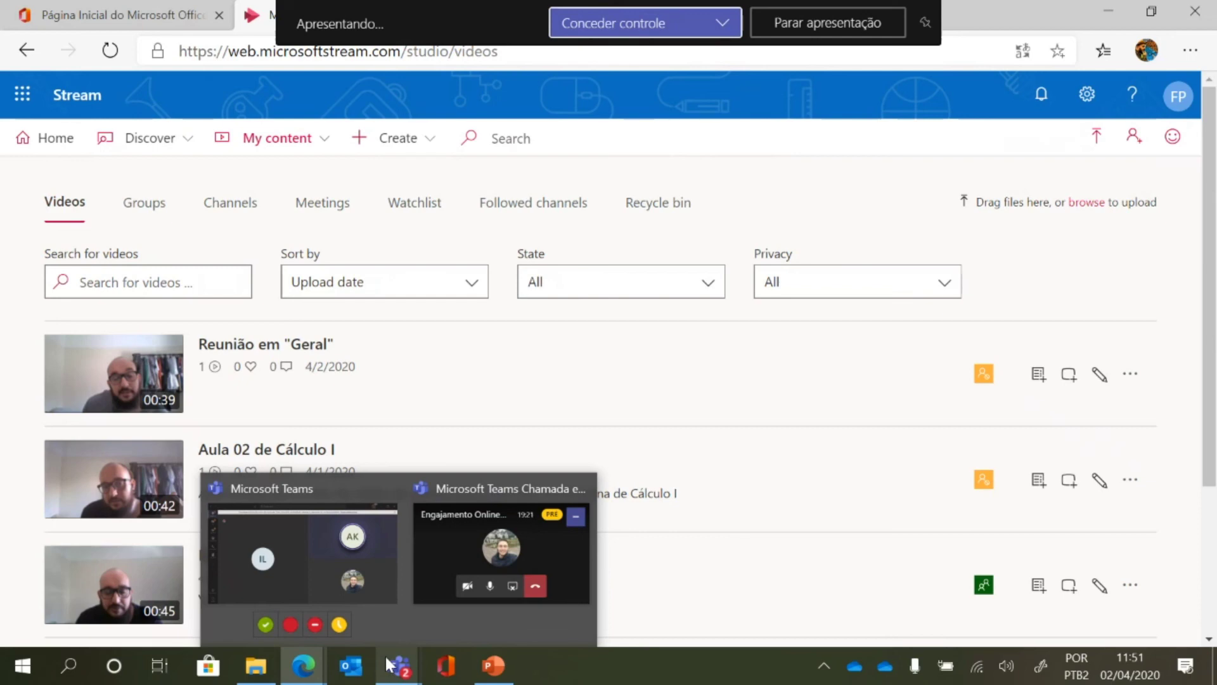
pyautogui.moveTo(333, 527)
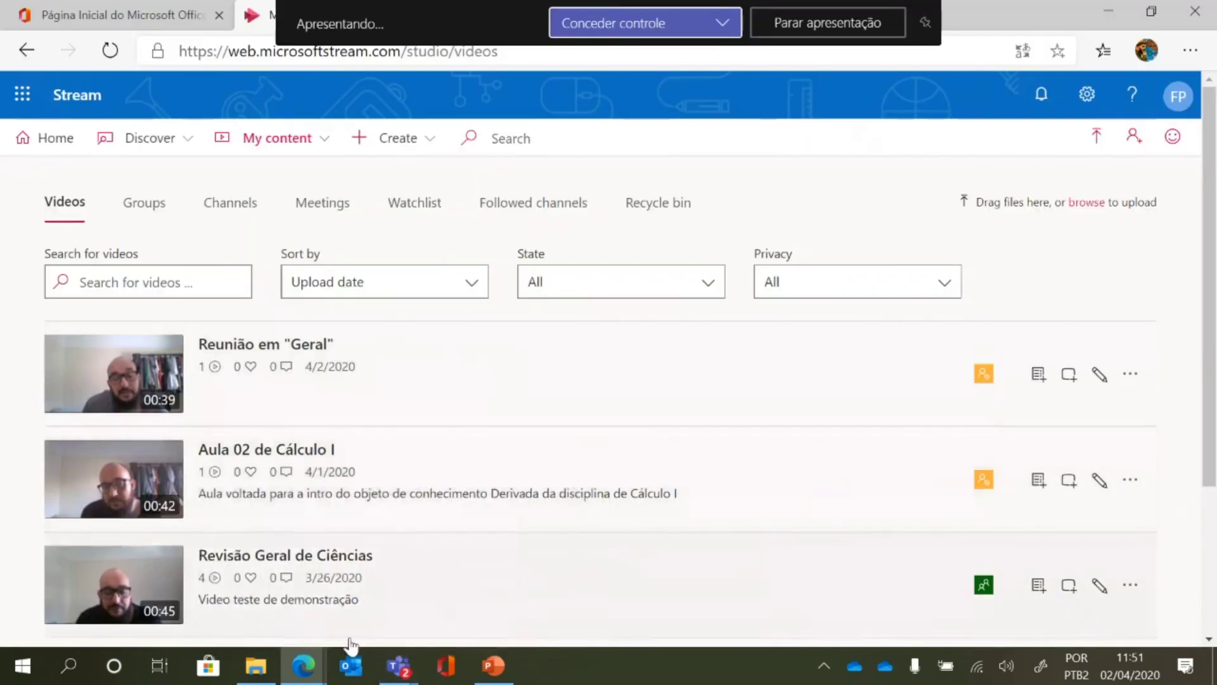
pyautogui.moveTo(305, 675)
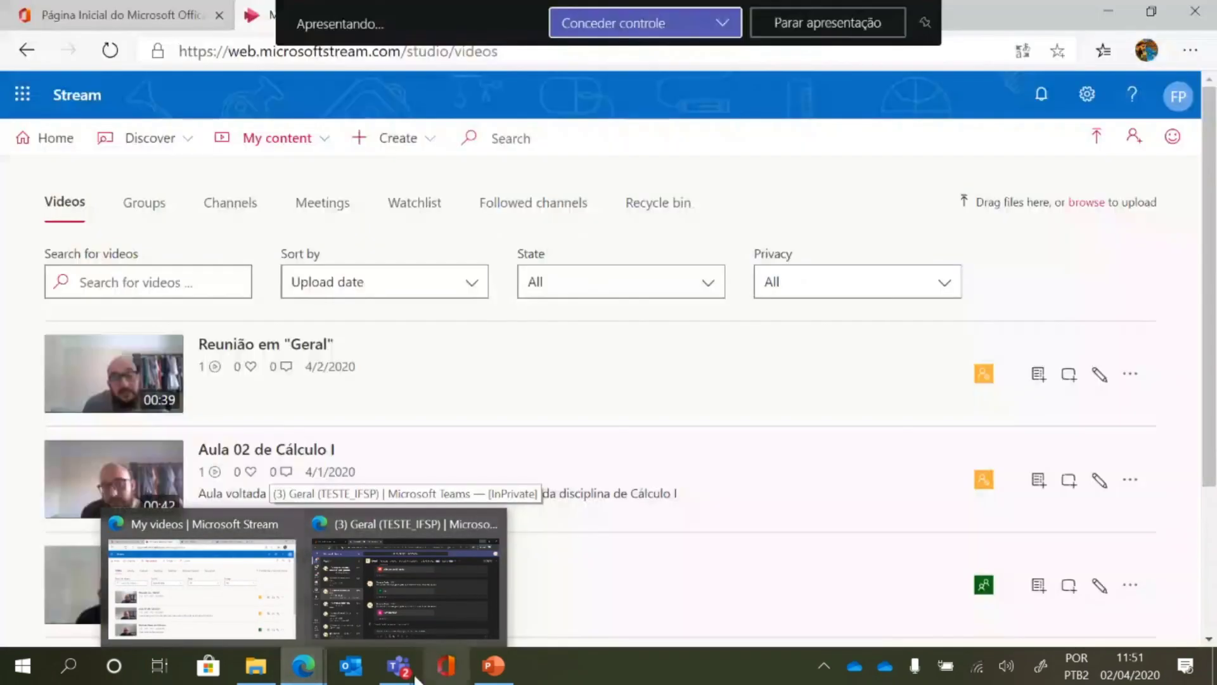
pyautogui.moveTo(398, 665)
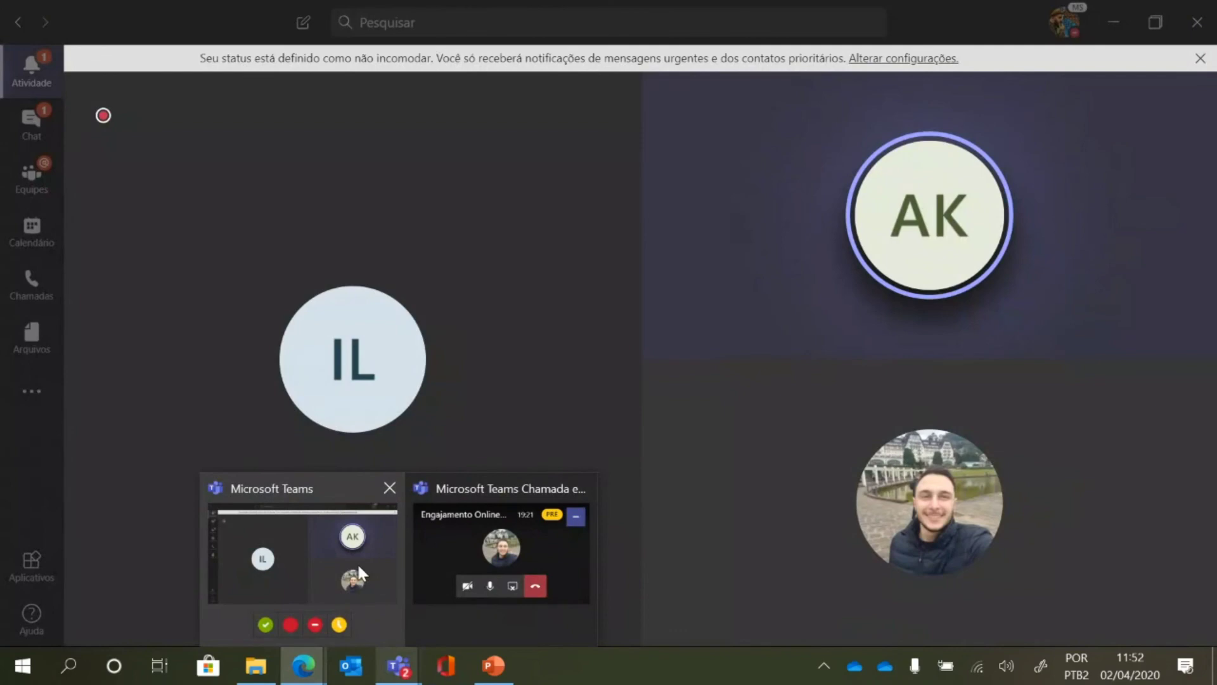
pyautogui.click(356, 562)
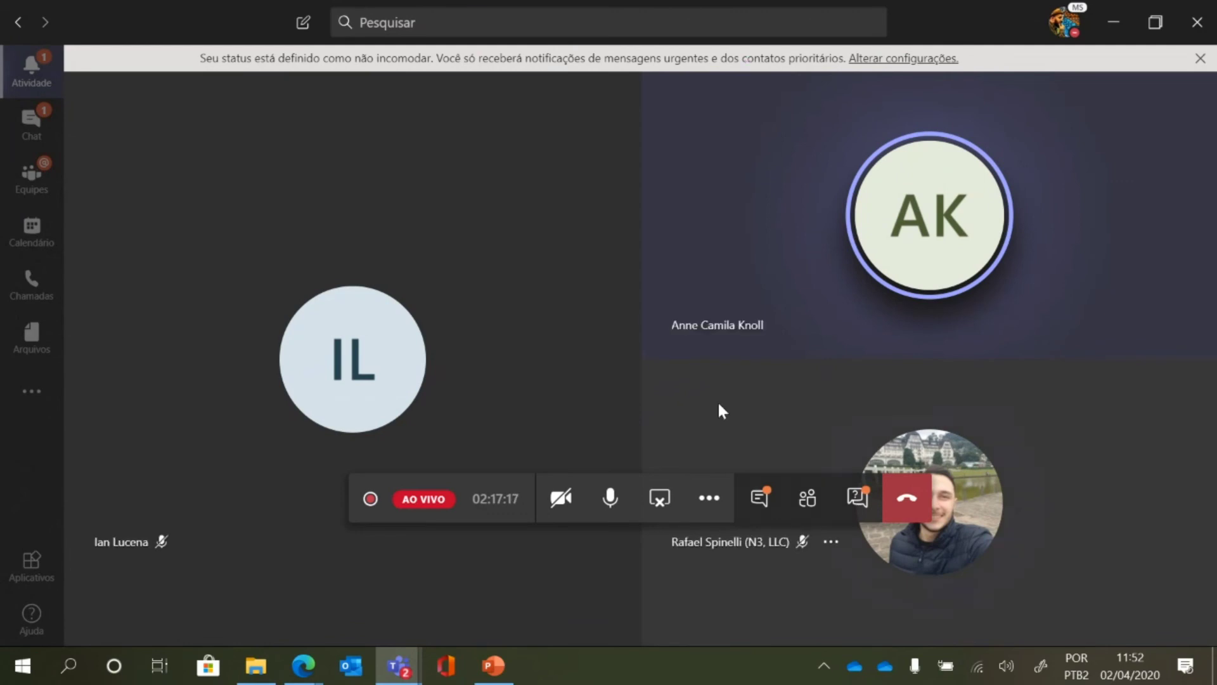
pyautogui.click(559, 499)
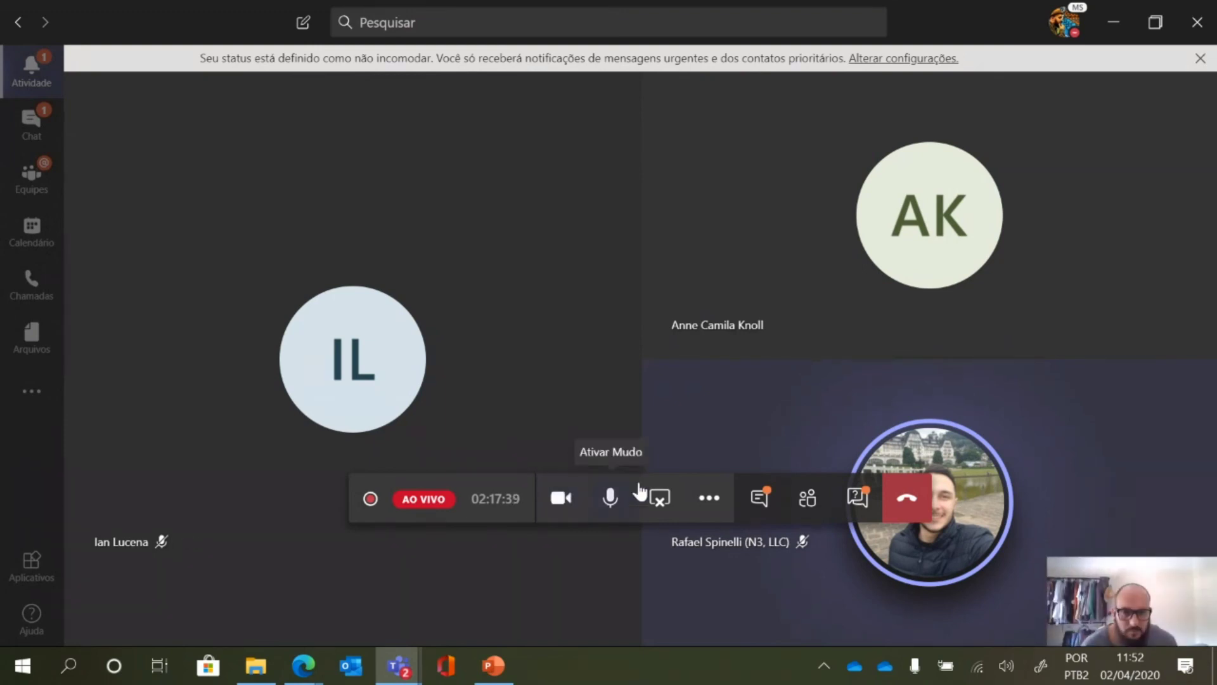
# Blur the background of the own camera video in the call.
pyautogui.click(703, 501)
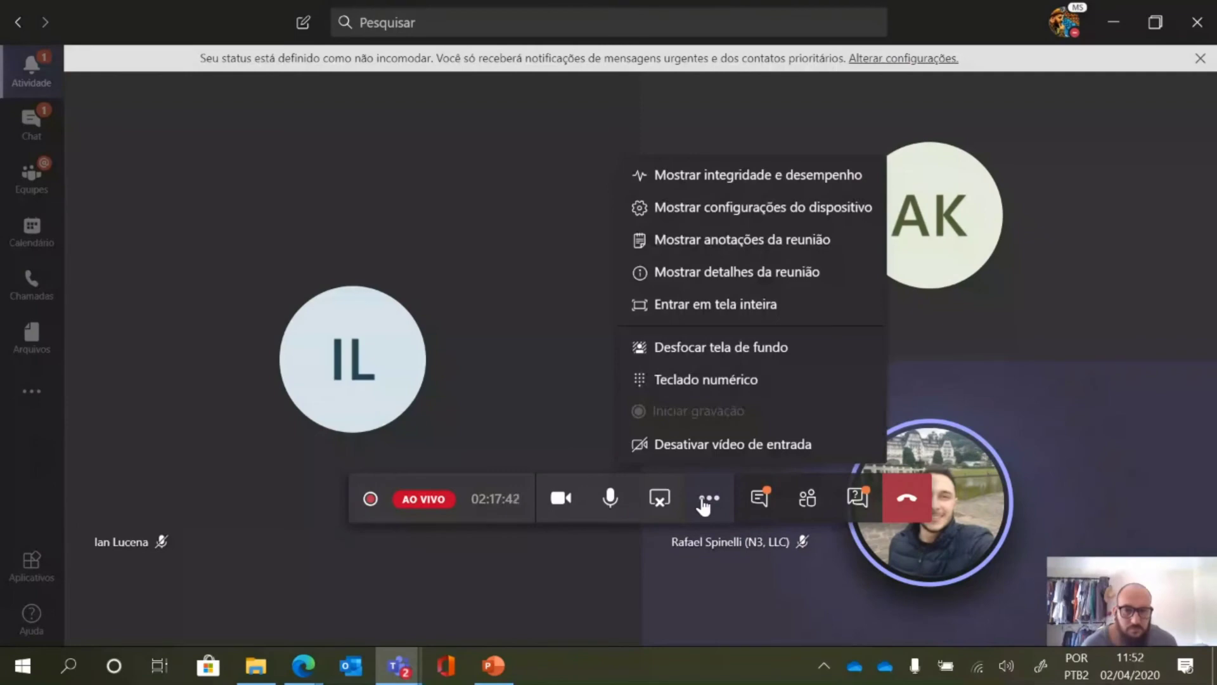
pyautogui.click(727, 350)
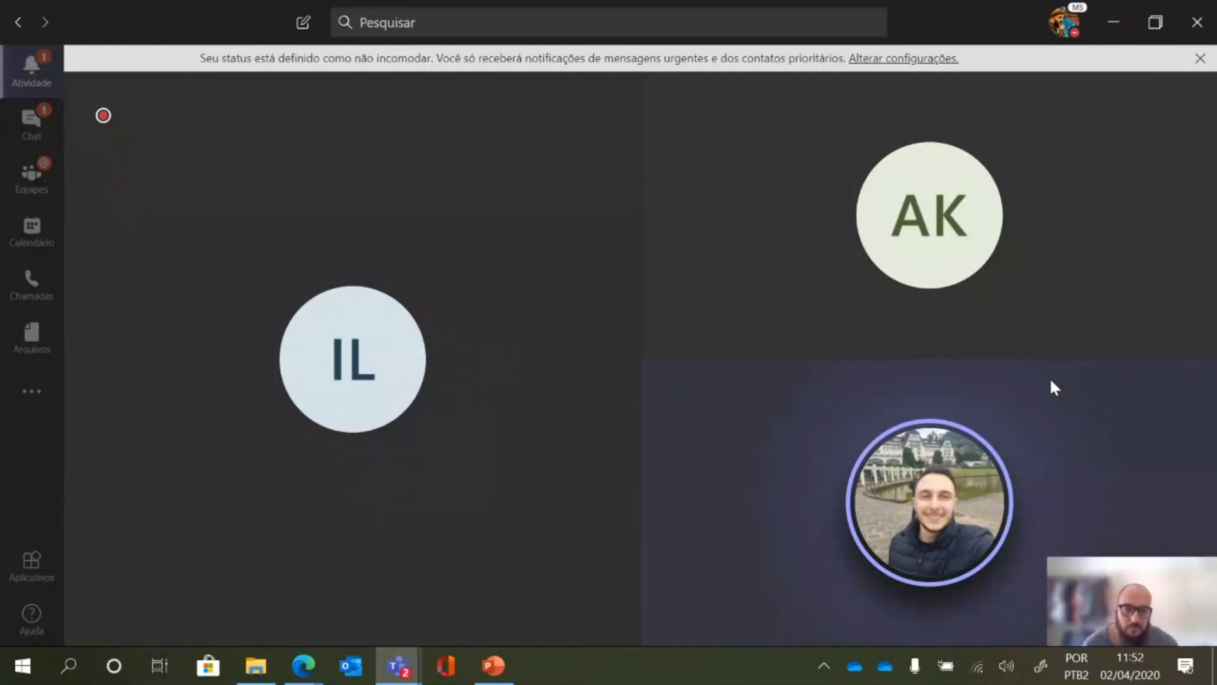
pyautogui.moveTo(1035, 518)
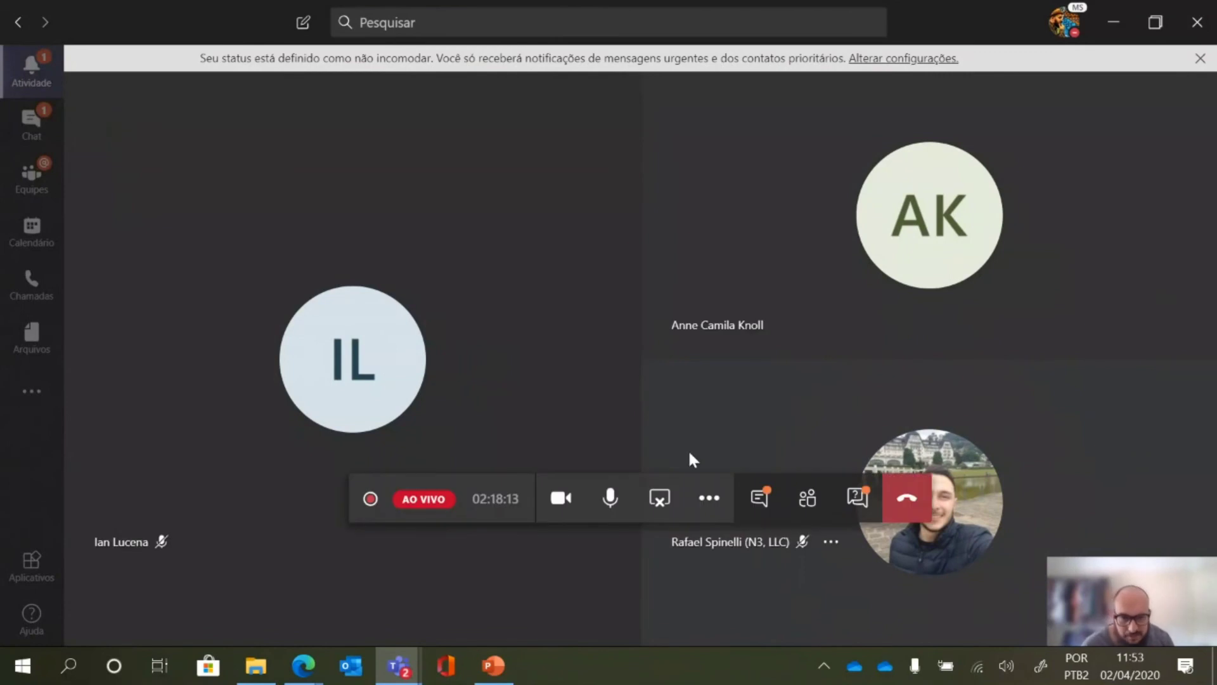
# Remove the background blur from the own video and apply it again.
pyautogui.click(709, 500)
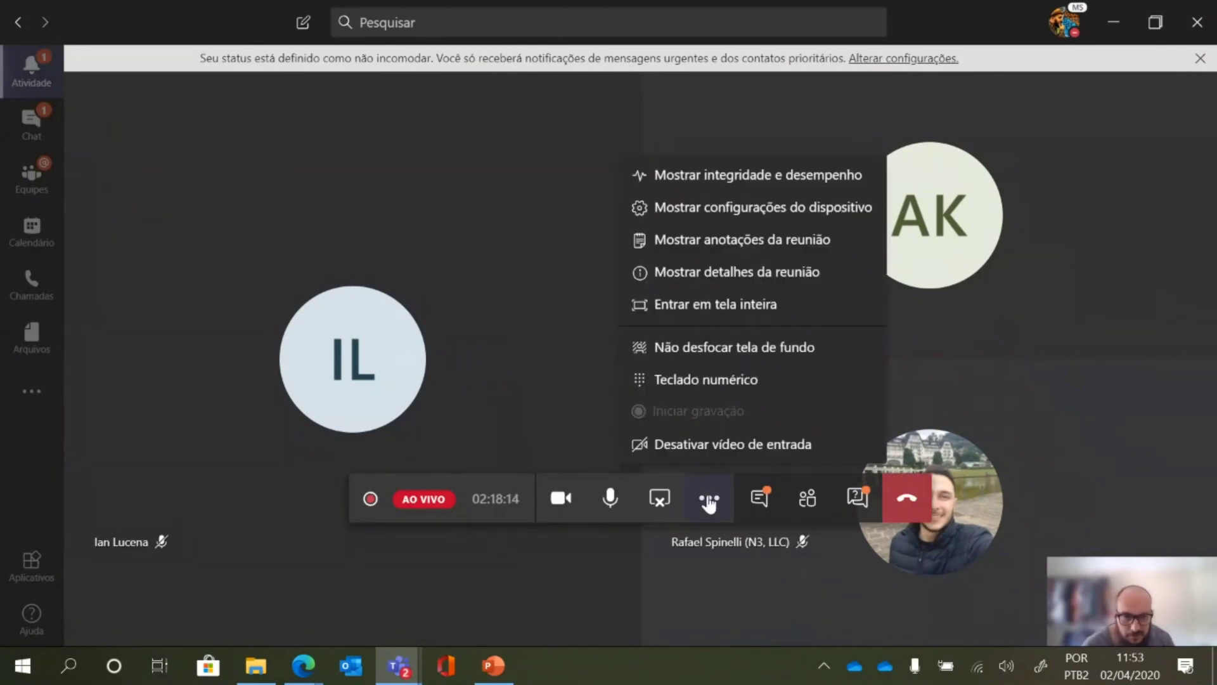
pyautogui.click(764, 353)
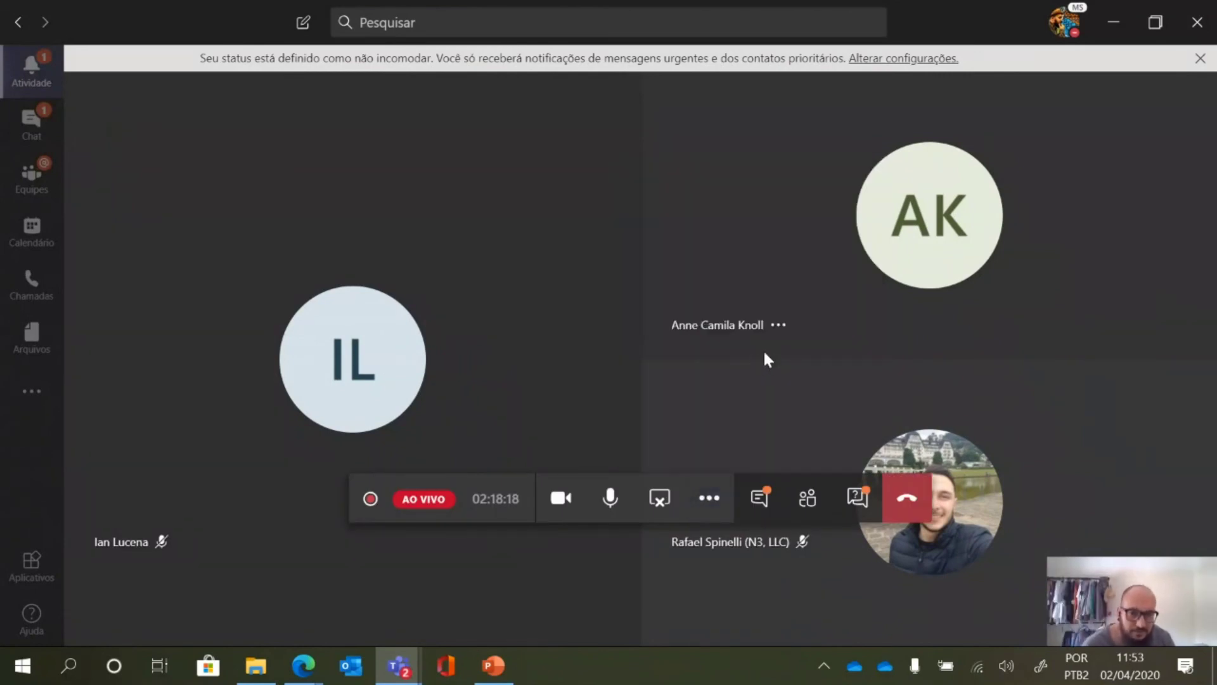
pyautogui.click(710, 499)
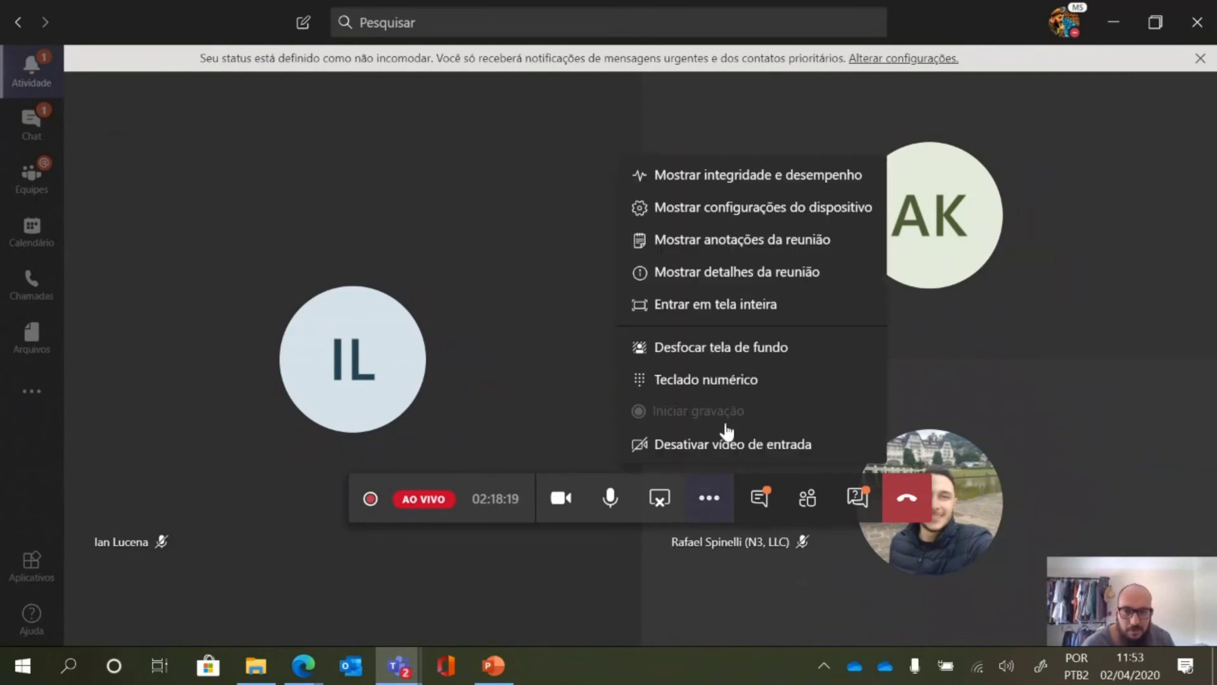
pyautogui.click(738, 347)
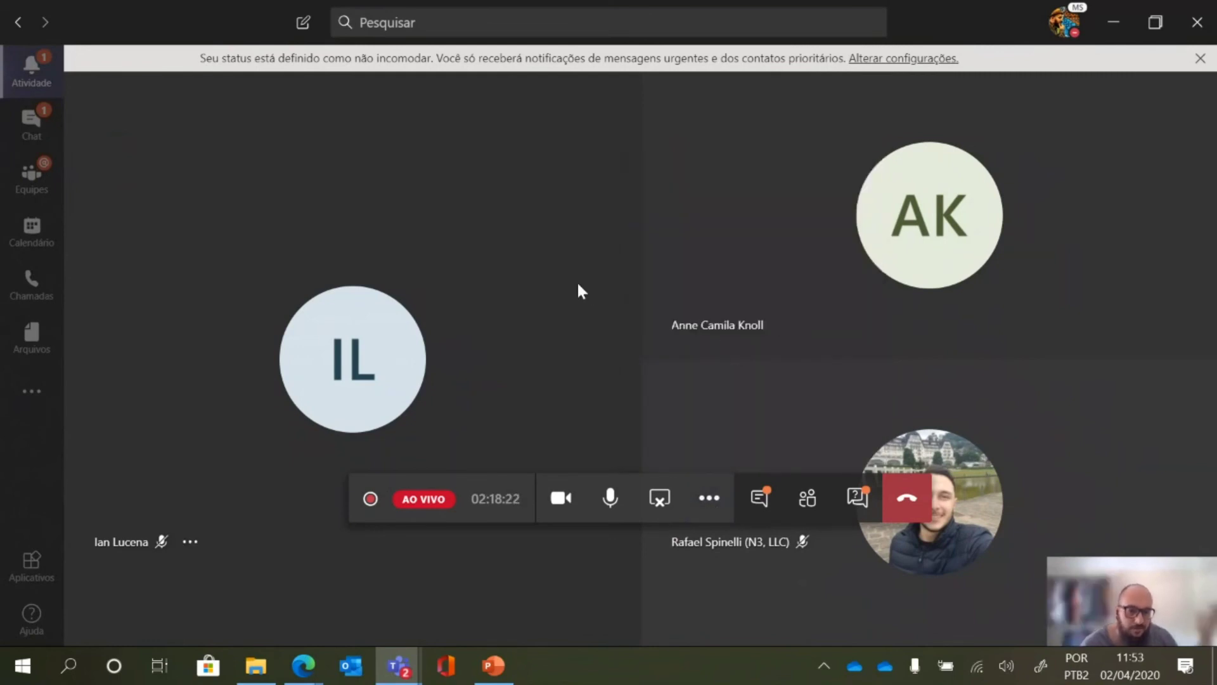